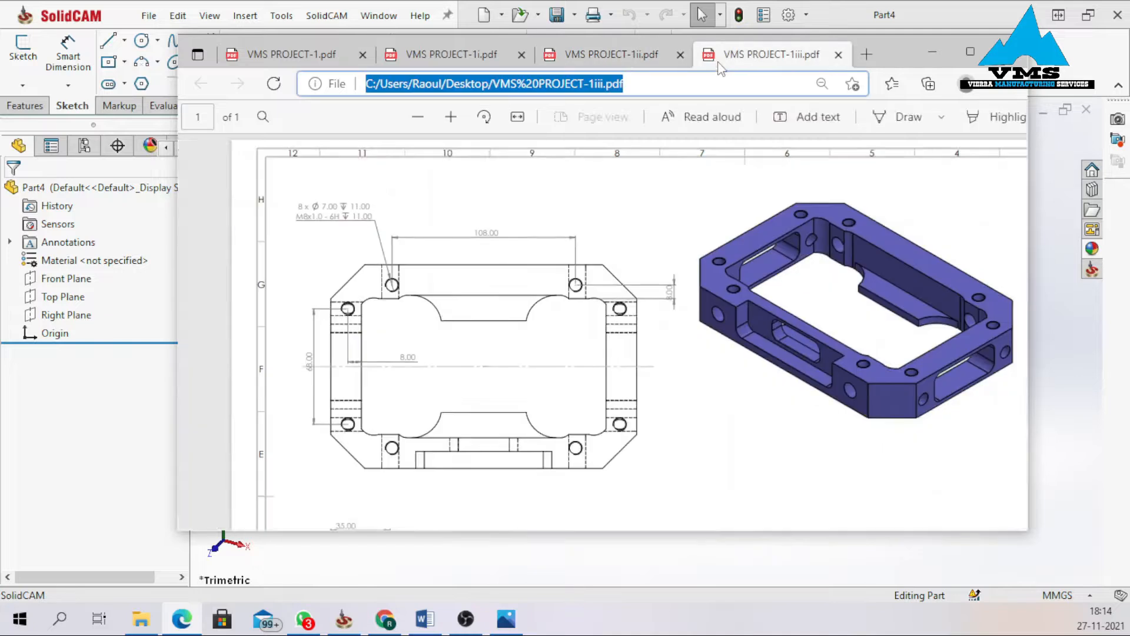
# Examine the VMS PROJECT-1 drawing's views, dimensions and title block, and return to the empty part.
pyautogui.click(275, 59)
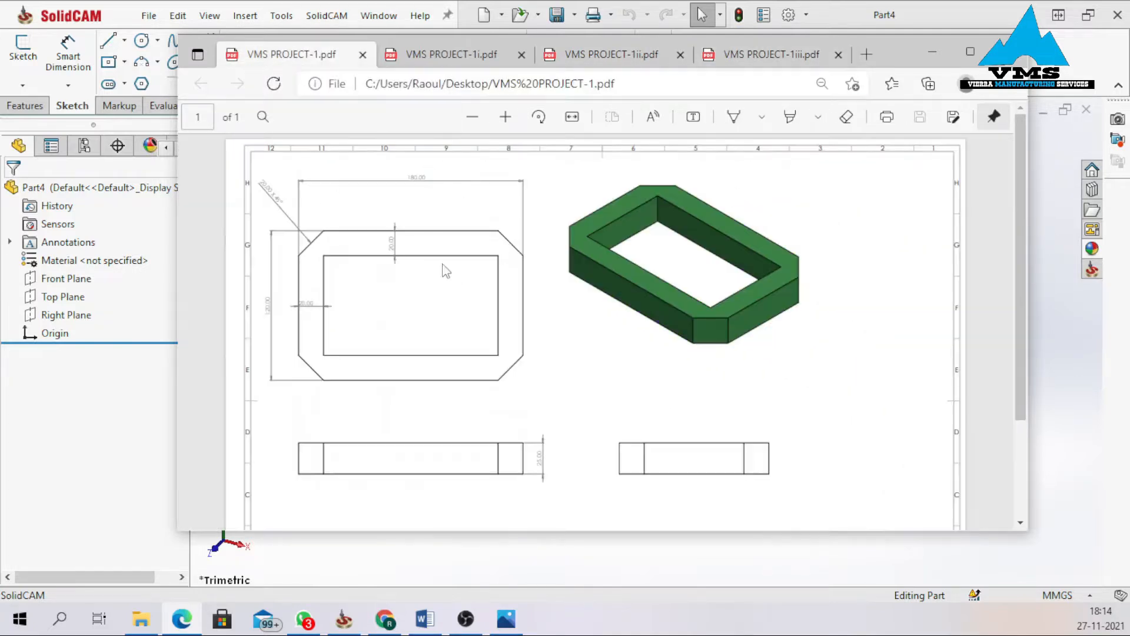
pyautogui.scroll(-2, 609, 339)
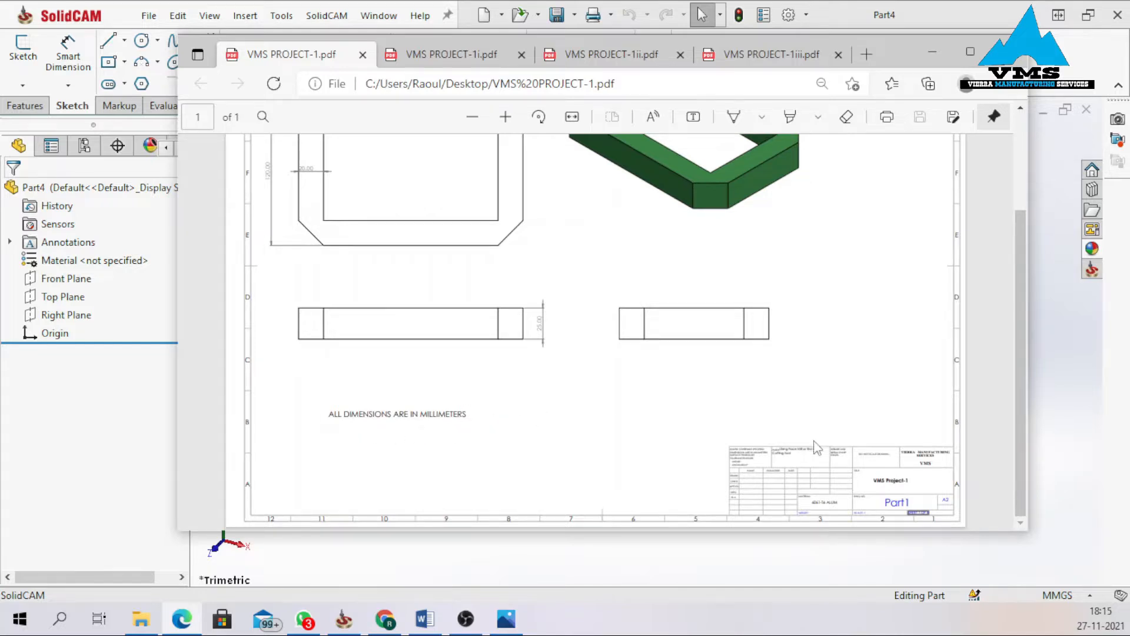
pyautogui.scroll(2, 813, 443)
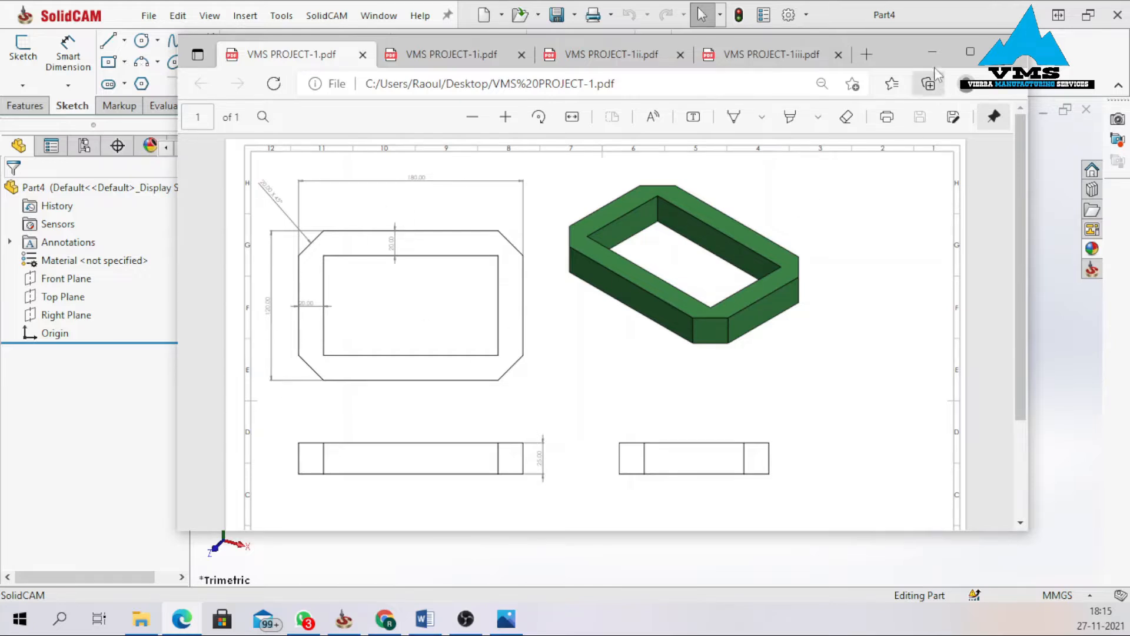
pyautogui.click(932, 52)
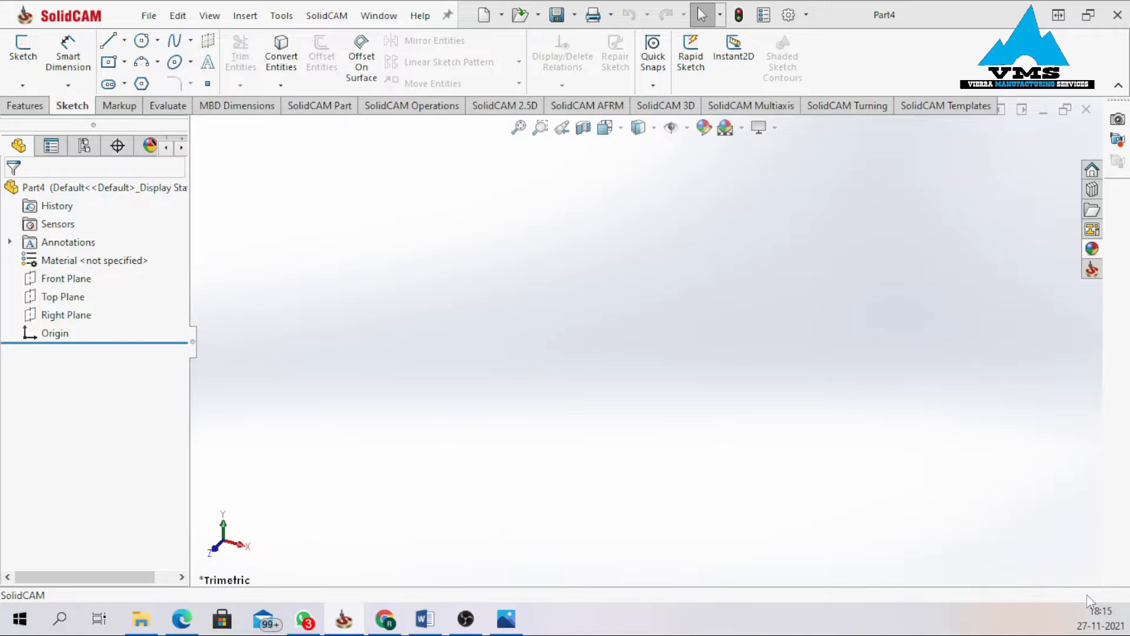
# Check the part's unit system and review the VMS PROJECT-1 drawing's dimensions again.
pyautogui.click(1090, 595)
pyautogui.click(1028, 523)
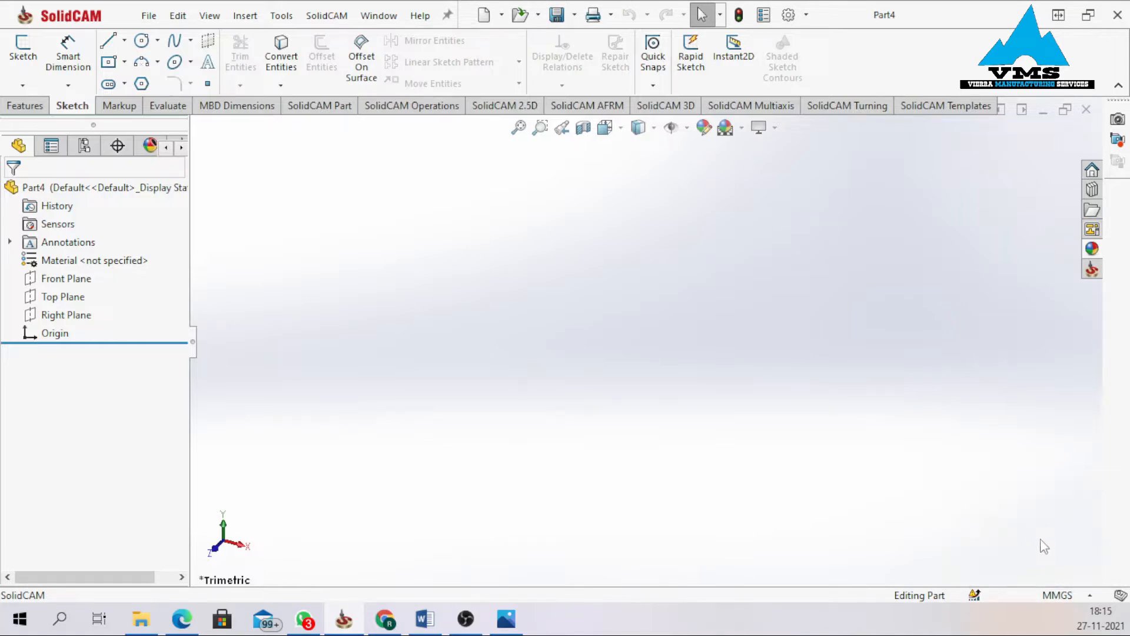
pyautogui.moveTo(182, 618)
pyautogui.click(177, 530)
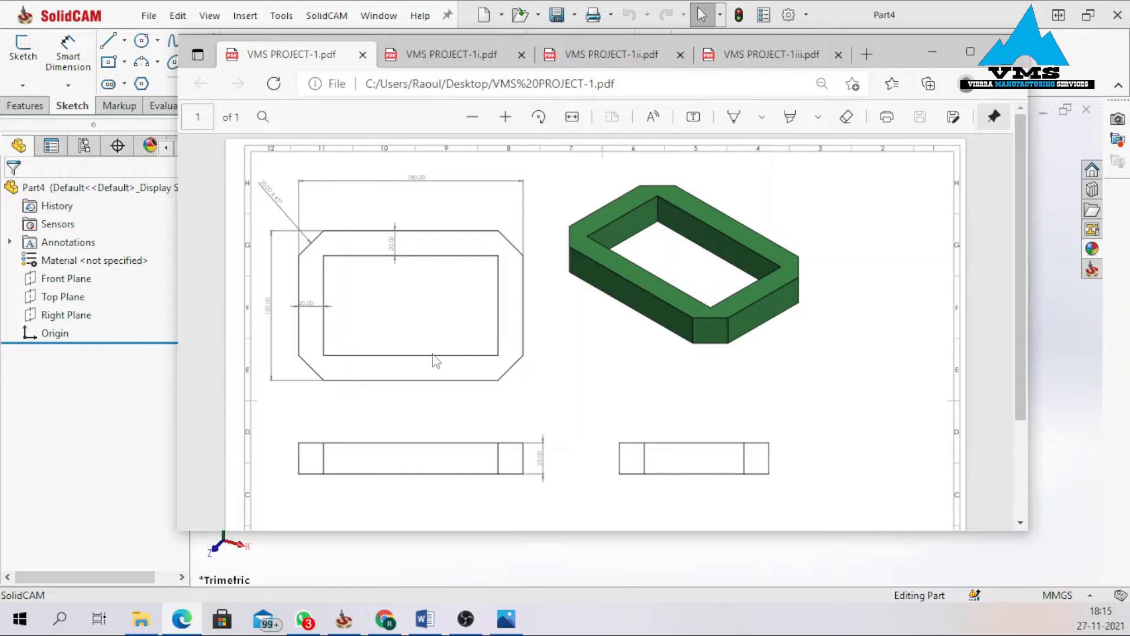
pyautogui.click(932, 54)
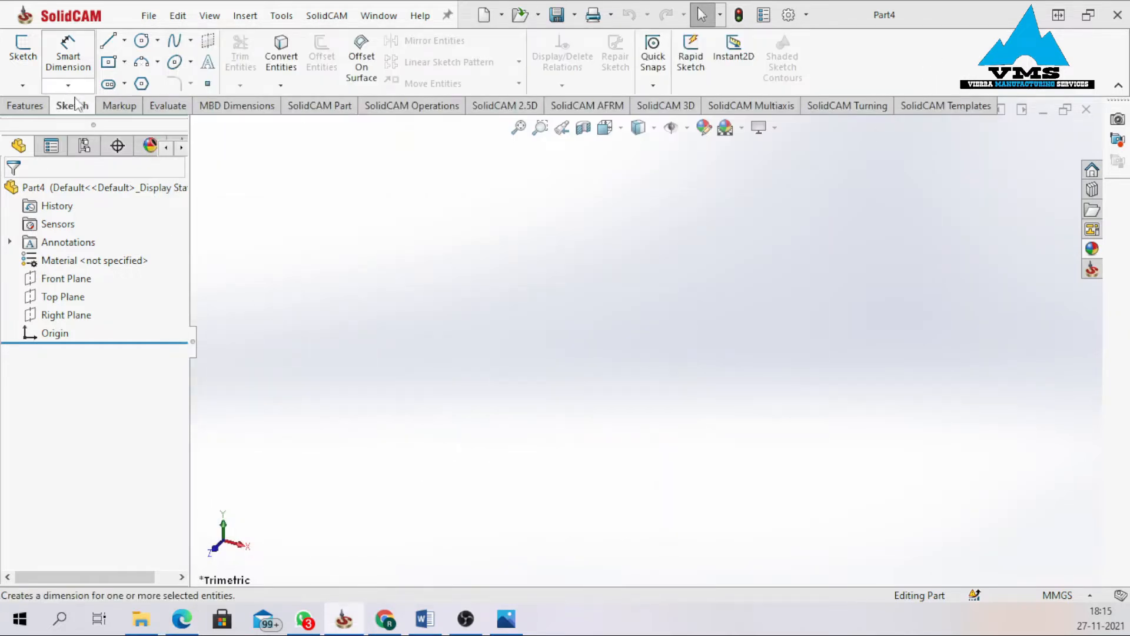
# Start a sketch on the Top Plane and draw a center rectangle about 111 mm high, centred on the origin.
pyautogui.click(23, 50)
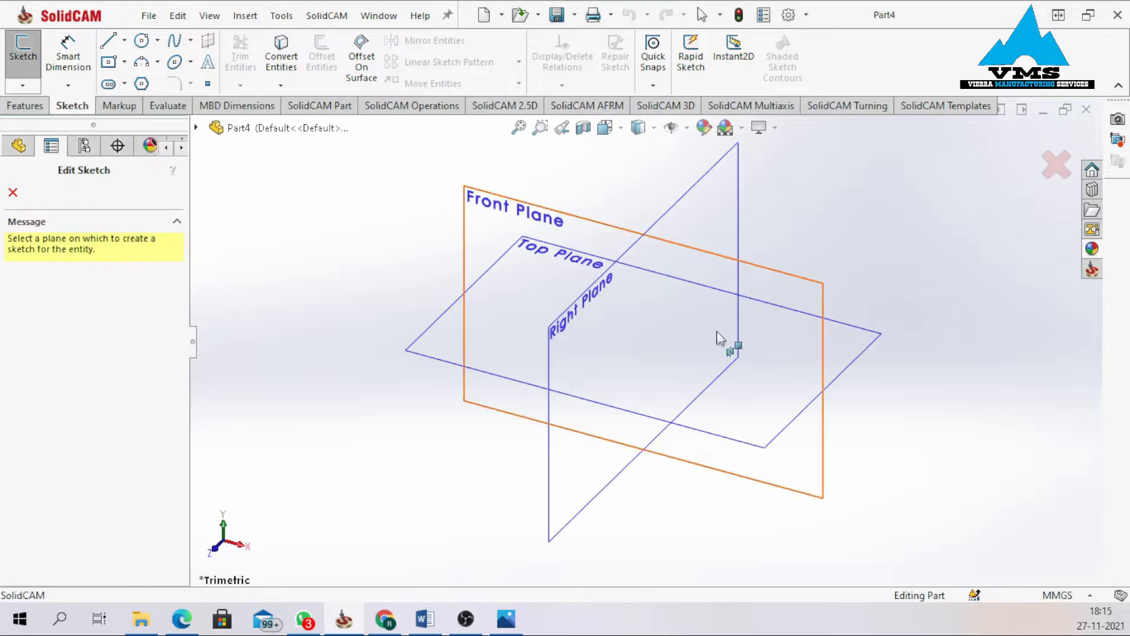
pyautogui.click(530, 323)
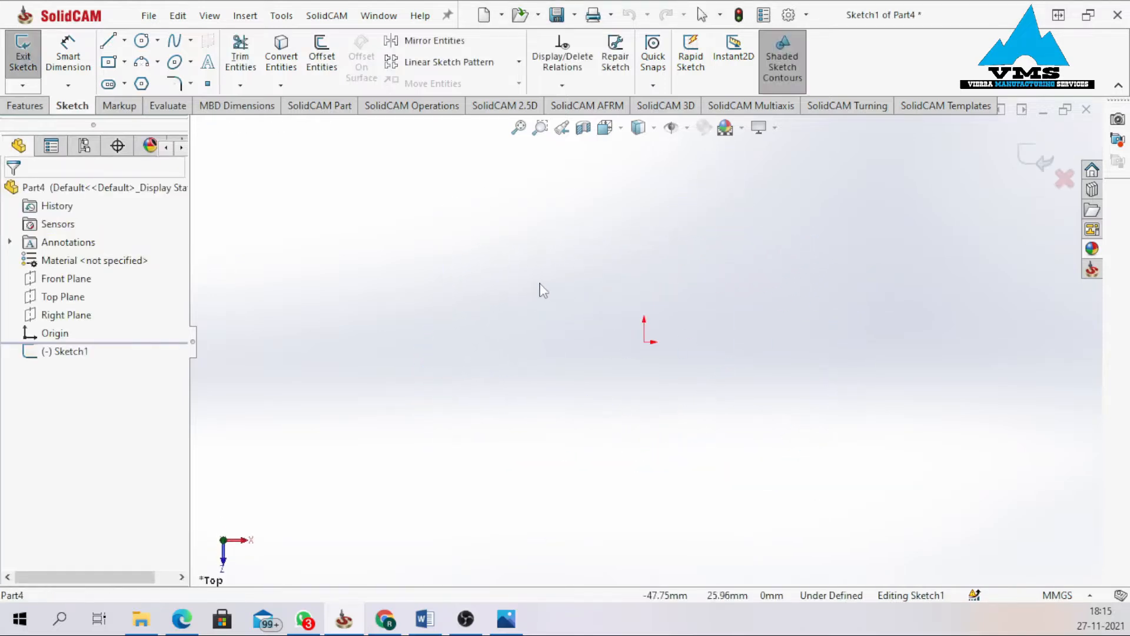
pyautogui.click(124, 62)
pyautogui.click(162, 100)
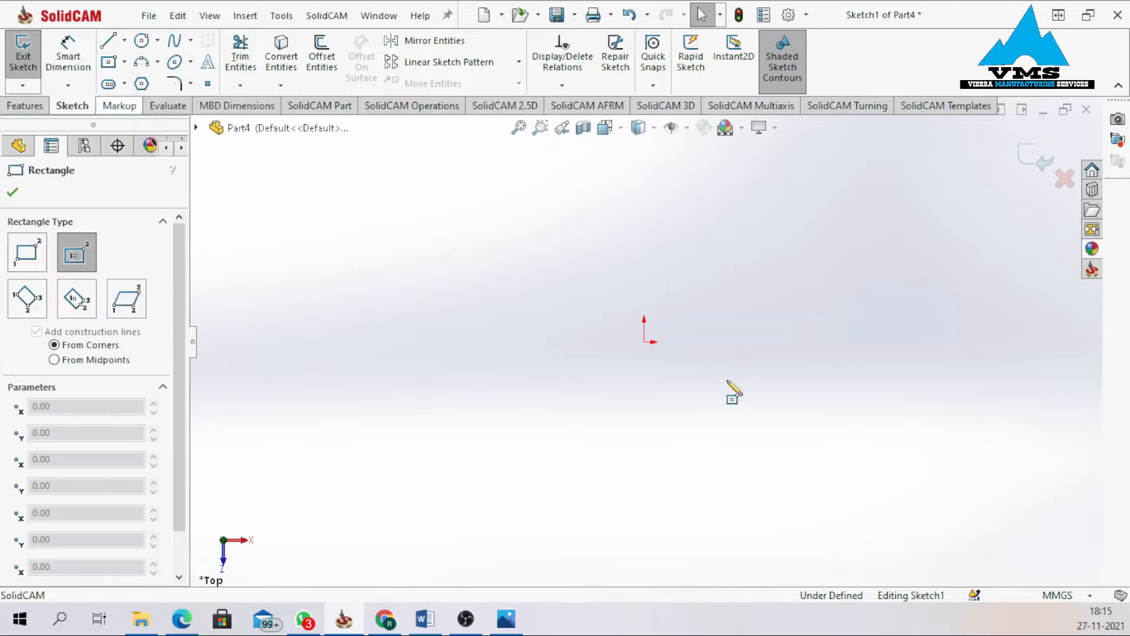
pyautogui.click(644, 341)
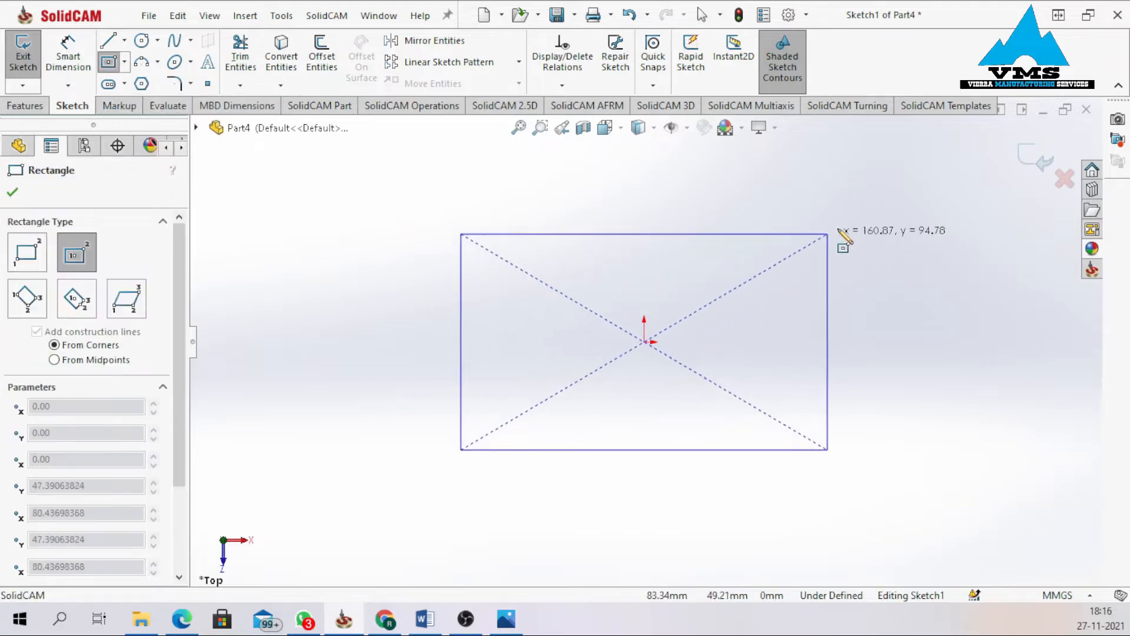
pyautogui.click(909, 216)
# Dimension the rectangle 180 mm wide and 120 mm high.
pyautogui.moveTo(955, 246); pyautogui.dragTo(953, 171, button='right')
pyautogui.click(772, 216)
pyautogui.click(694, 177)
pyautogui.write('180')
pyautogui.press('Return')
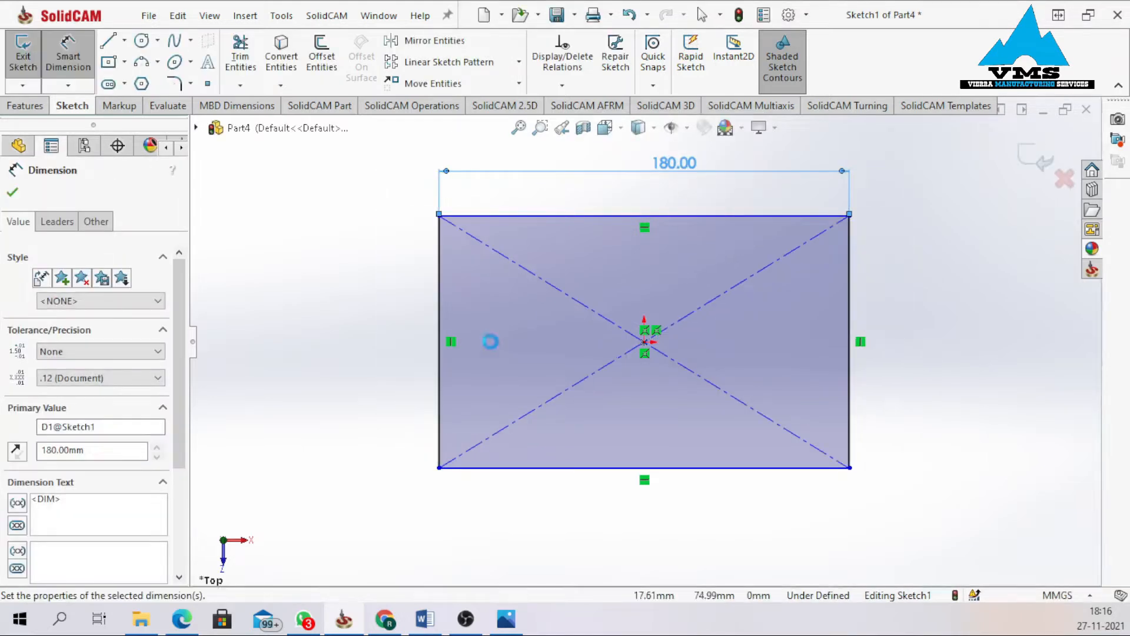
pyautogui.click(418, 353)
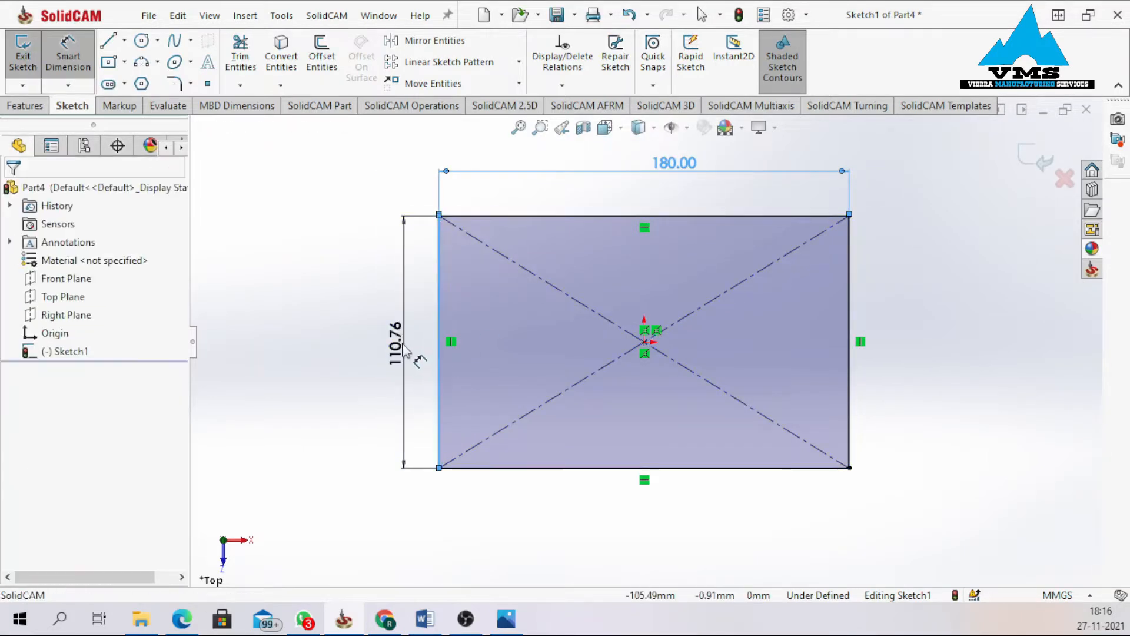
pyautogui.click(404, 349)
pyautogui.press('Return')
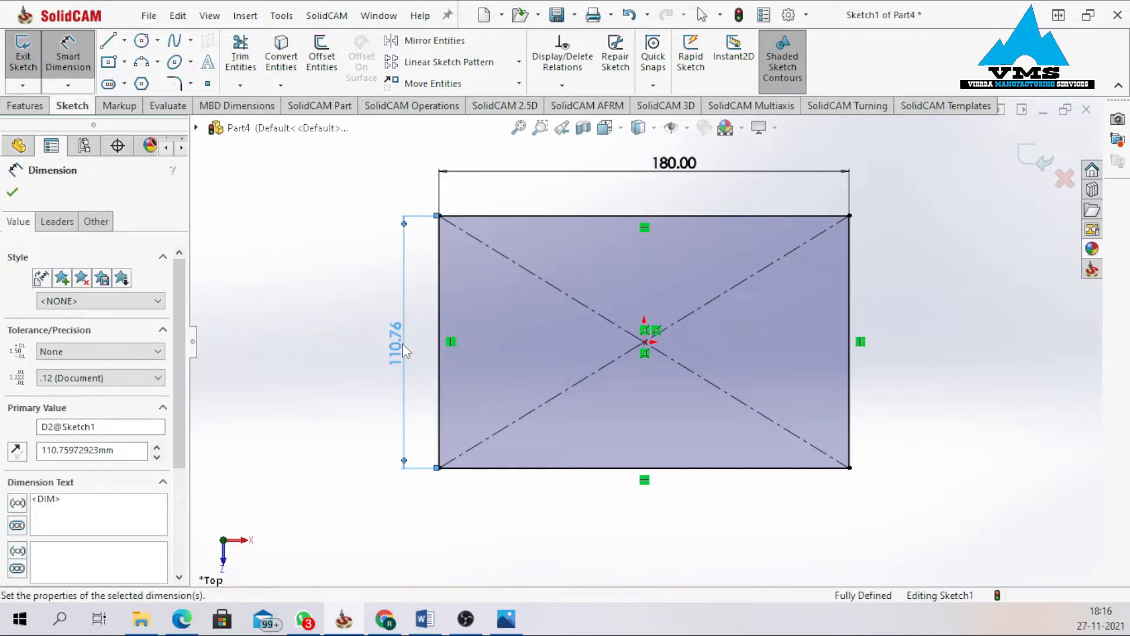
pyautogui.click(12, 192)
# Offset all four sides of the rectangle inward by 20 mm with dimensions added.
pyautogui.click(322, 61)
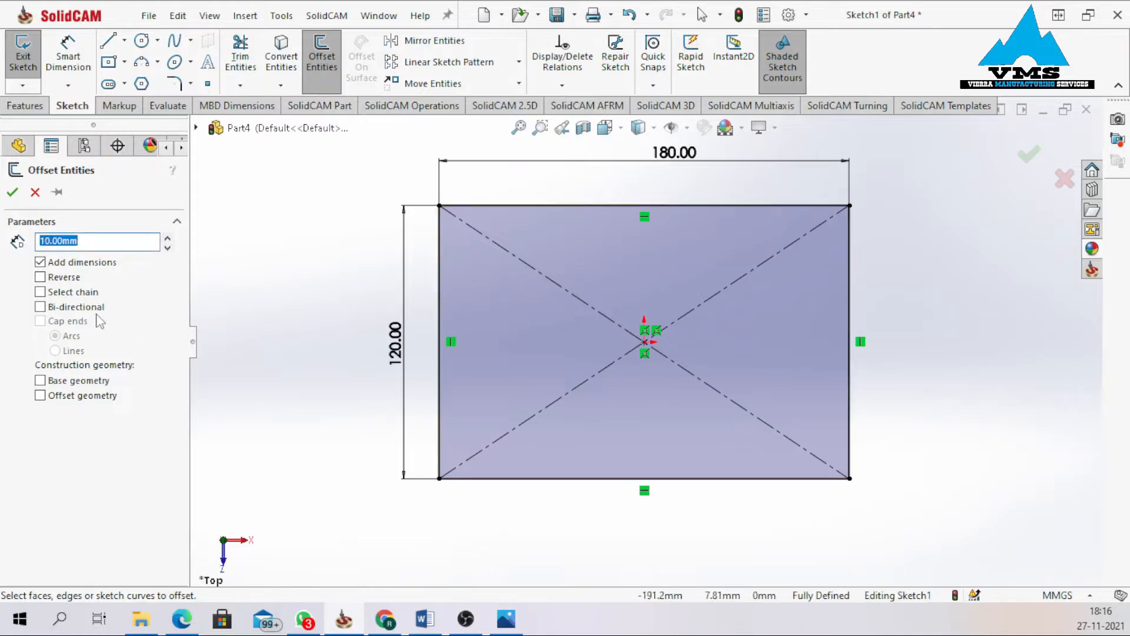
pyautogui.write('20')
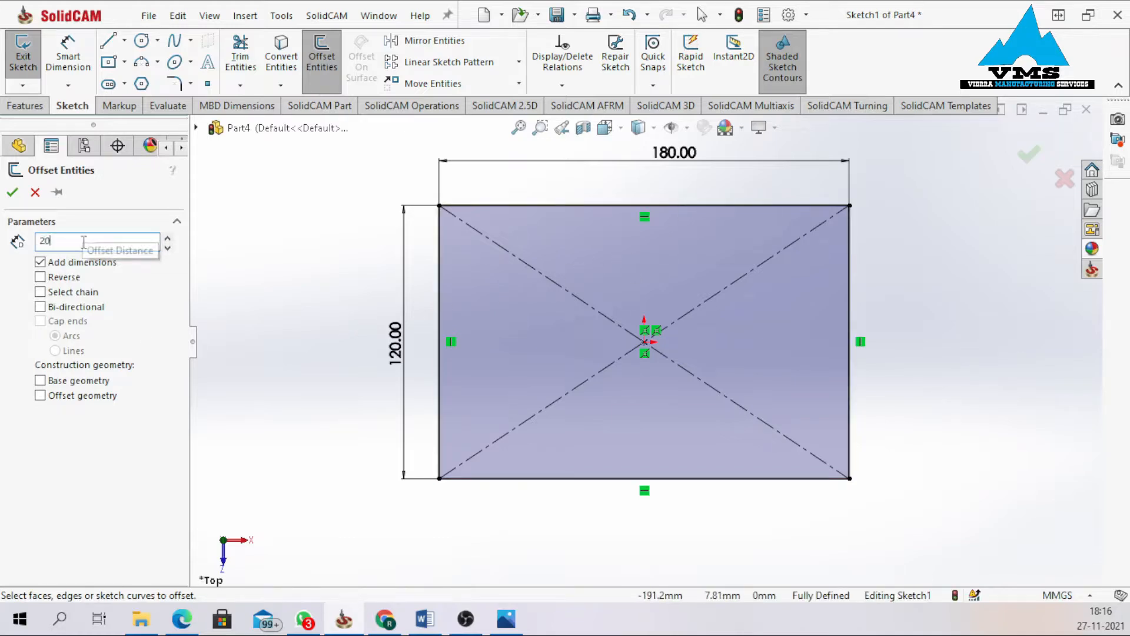
pyautogui.press('Return')
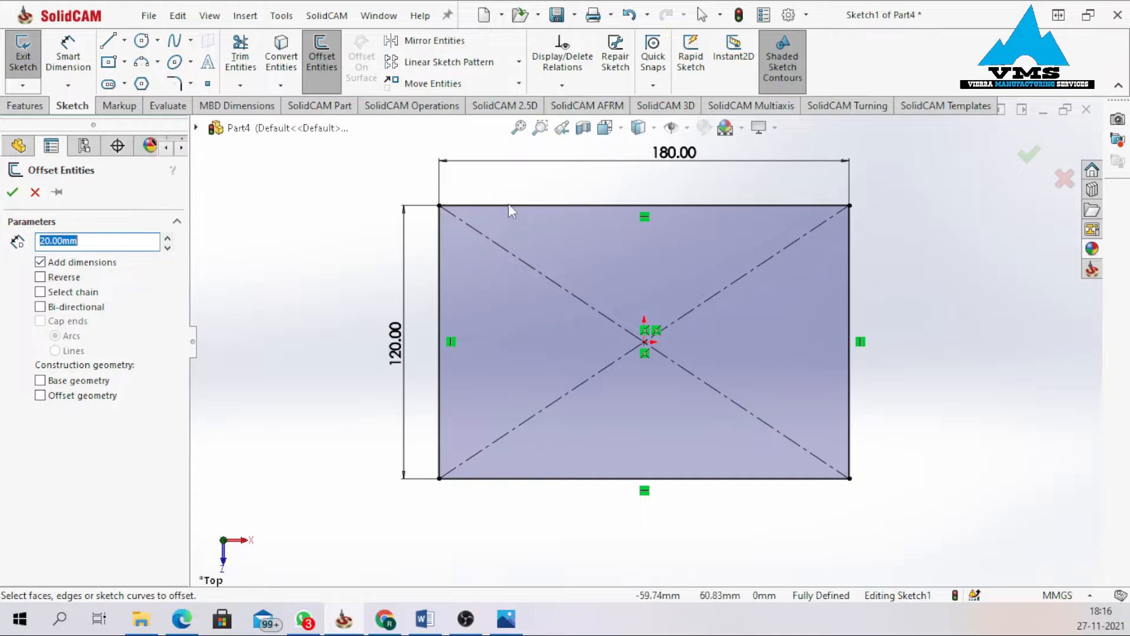
pyautogui.click(525, 205)
pyautogui.click(438, 306)
pyautogui.click(759, 478)
pyautogui.click(849, 389)
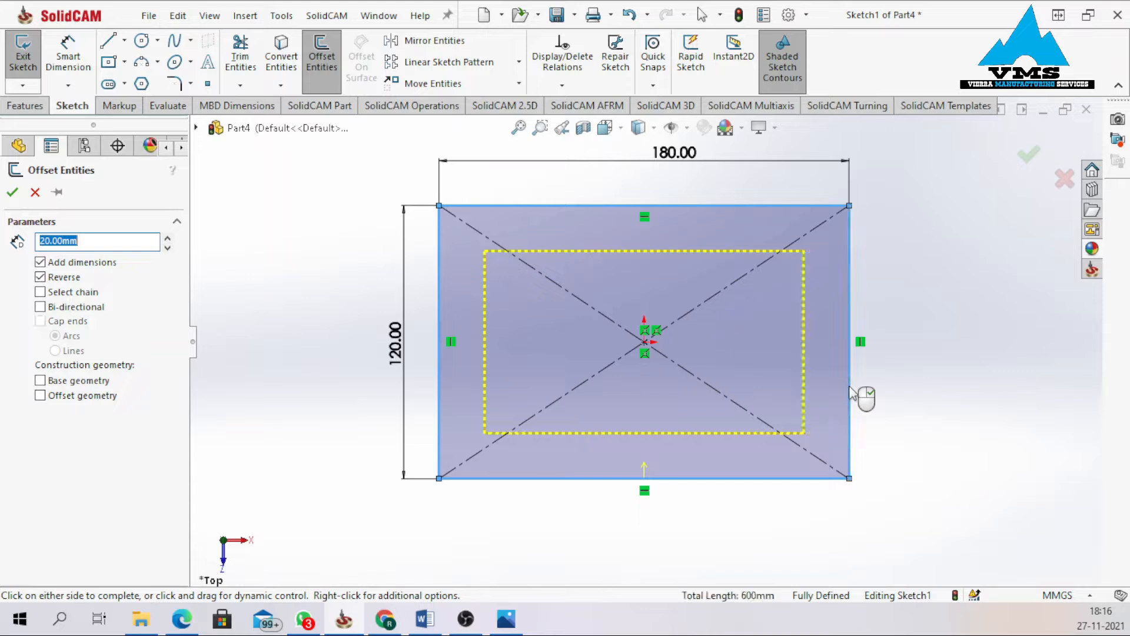
pyautogui.click(12, 192)
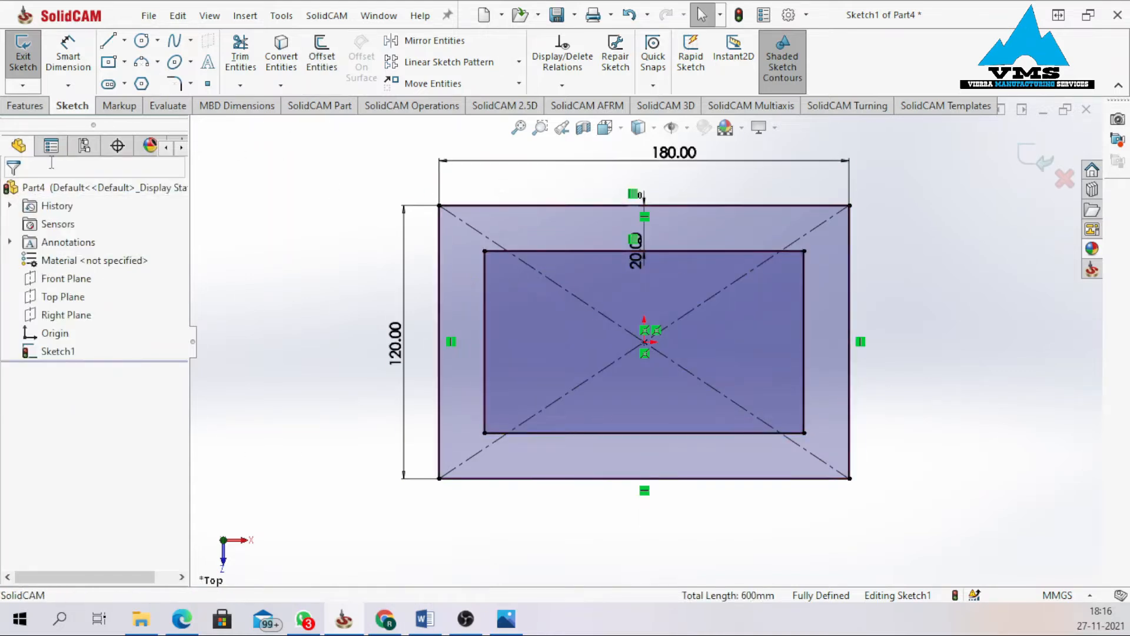
# Chamfer the four outer corners of the sketch with an angle-distance chamfer of 20 mm at 45 degrees.
pyautogui.click(191, 85)
pyautogui.click(210, 124)
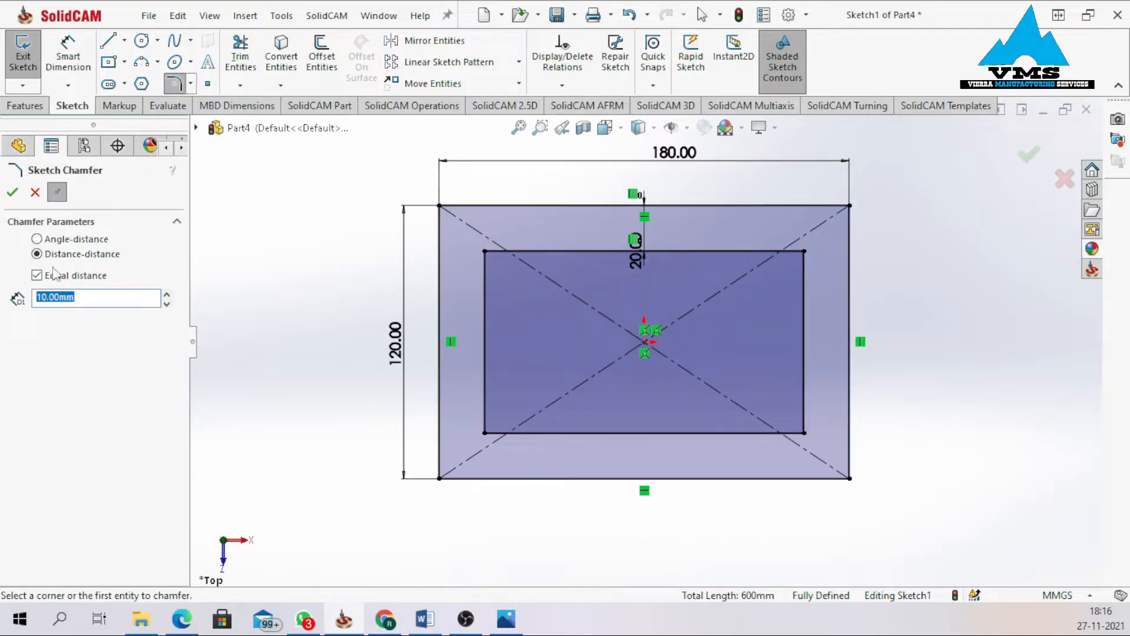
pyautogui.click(46, 241)
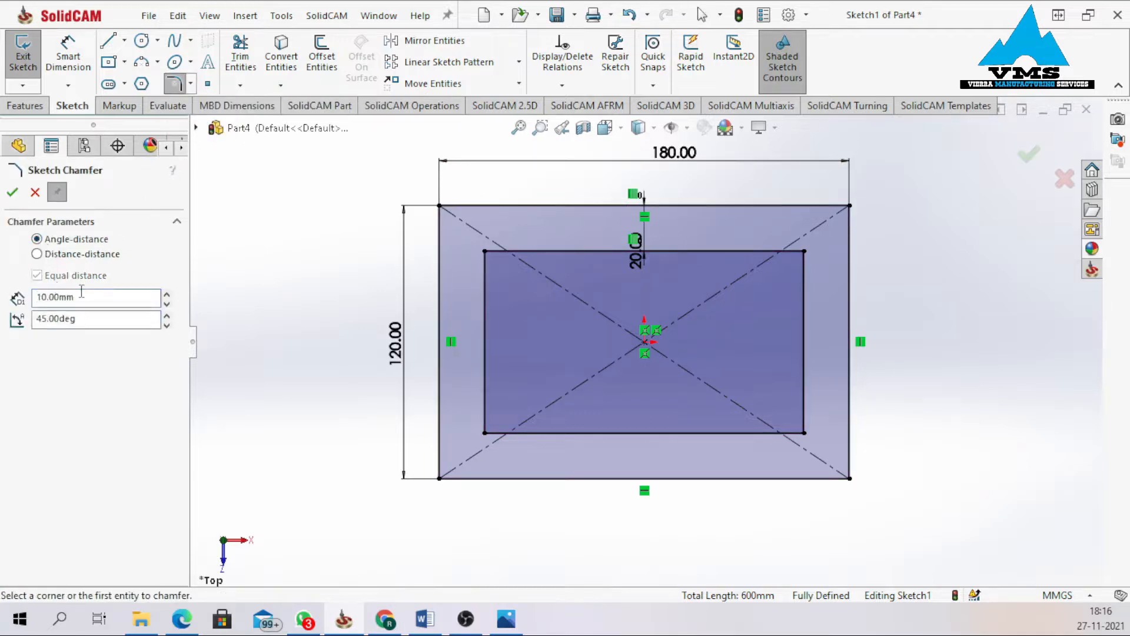
pyautogui.write('20')
pyautogui.click(125, 226)
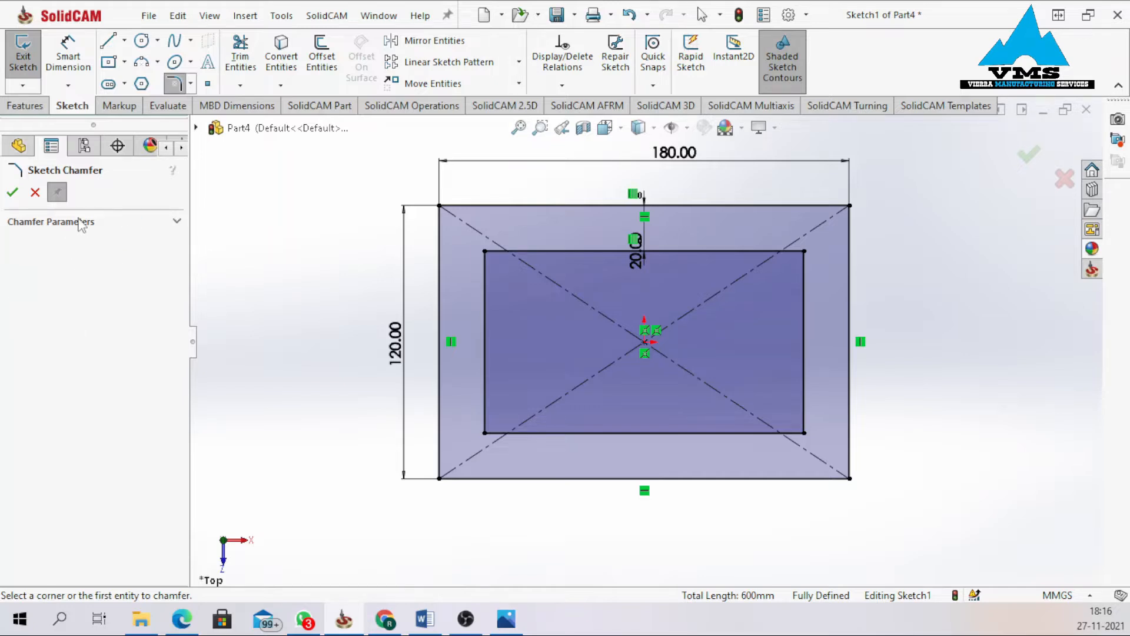
pyautogui.click(171, 222)
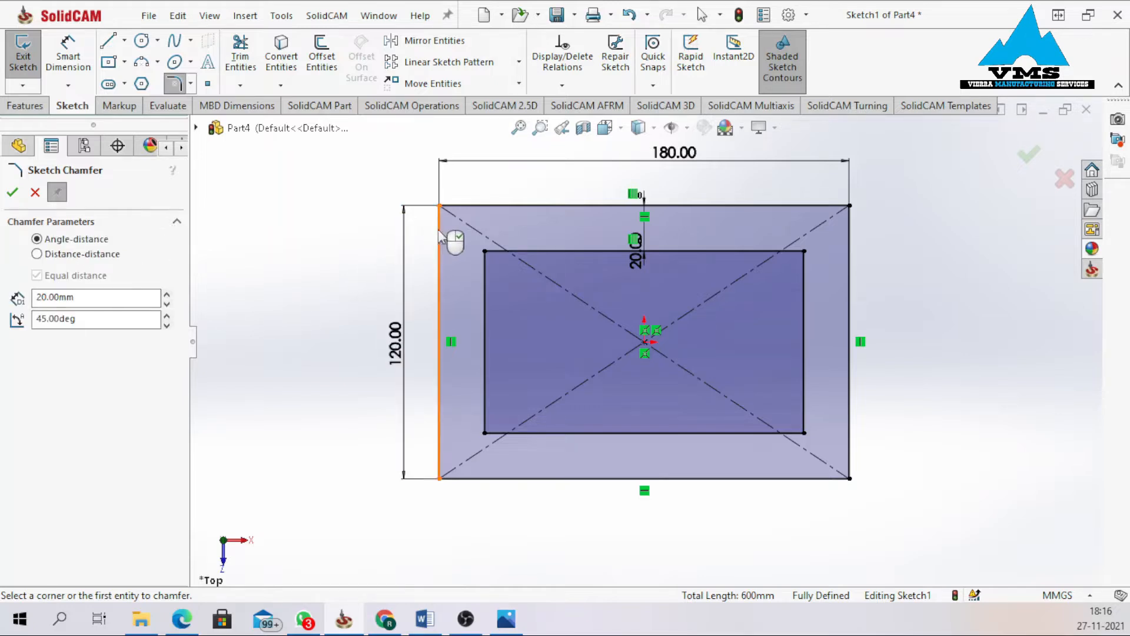
pyautogui.click(463, 207)
pyautogui.click(441, 247)
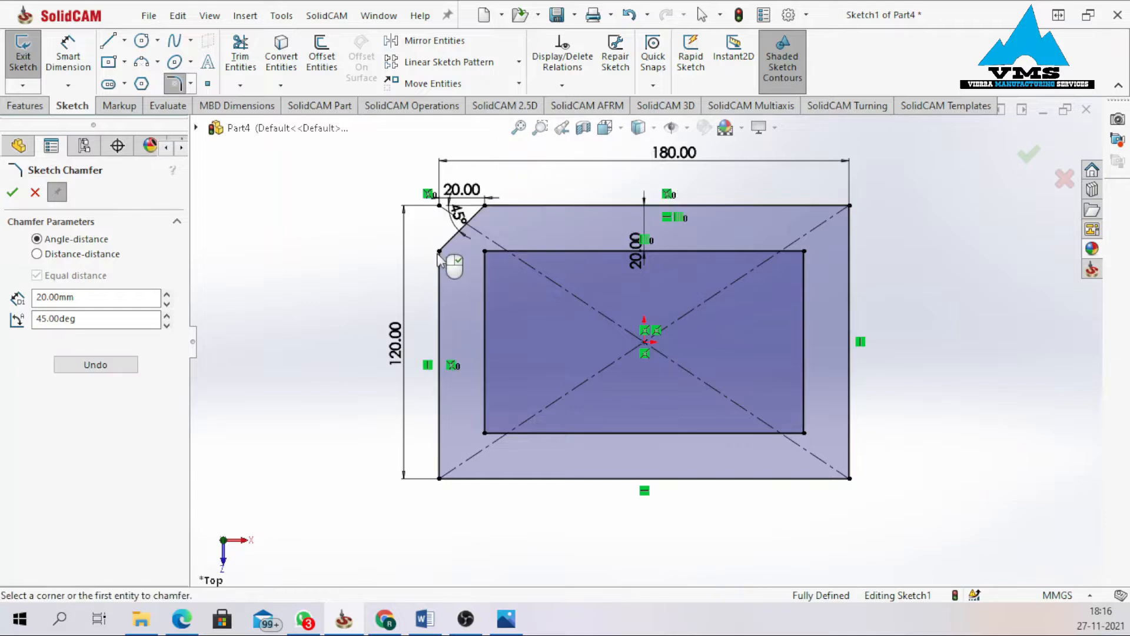
pyautogui.click(439, 478)
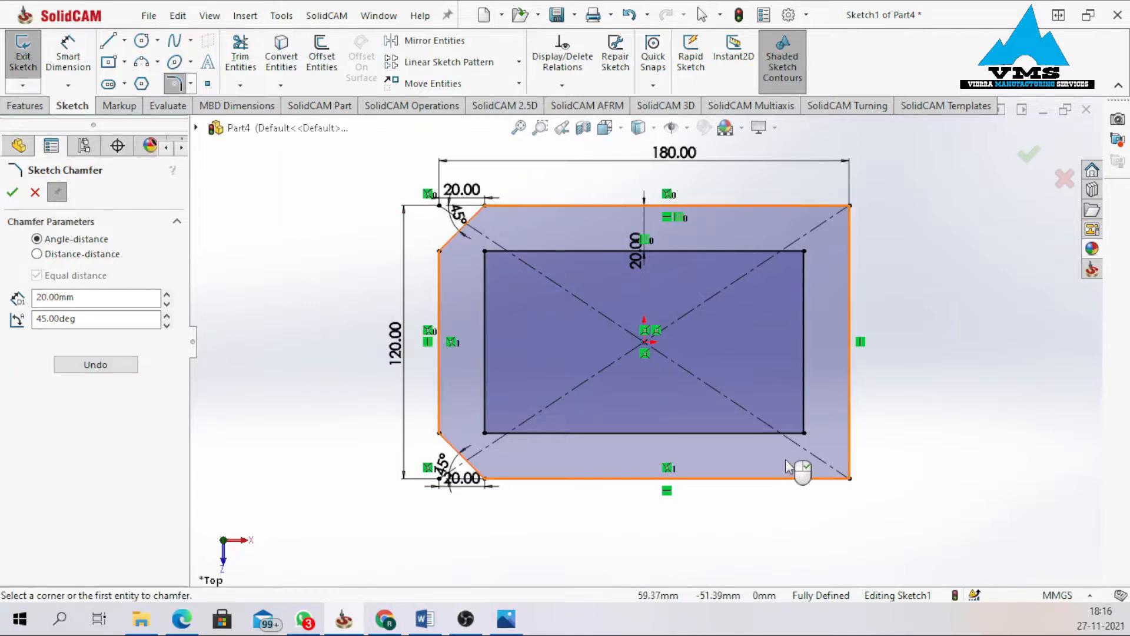
pyautogui.click(850, 478)
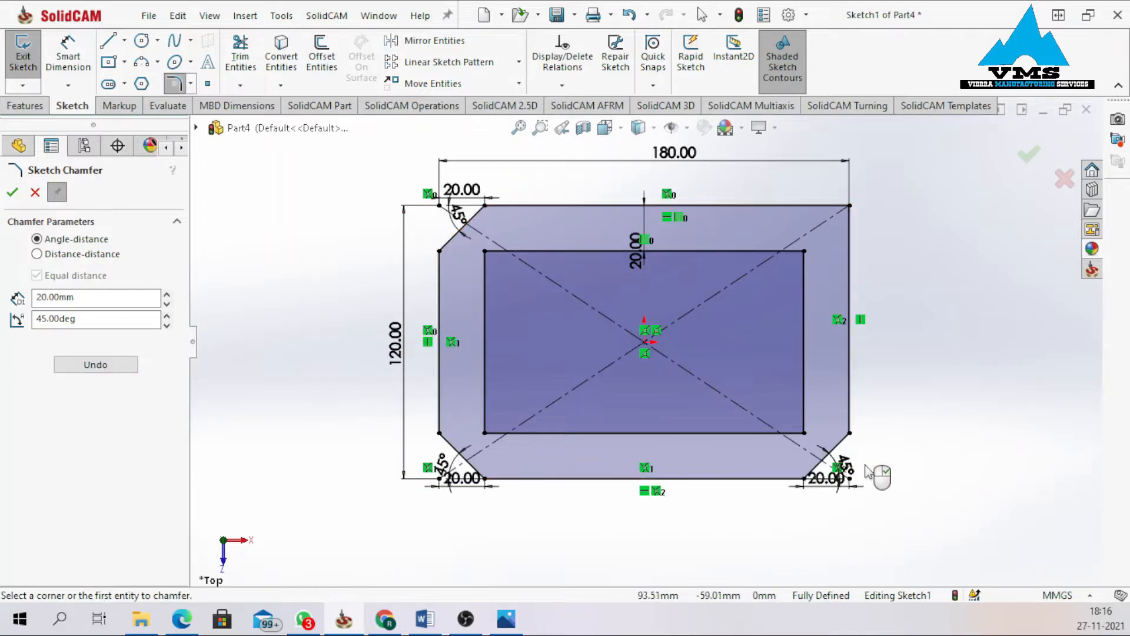
pyautogui.click(849, 206)
pyautogui.click(1029, 154)
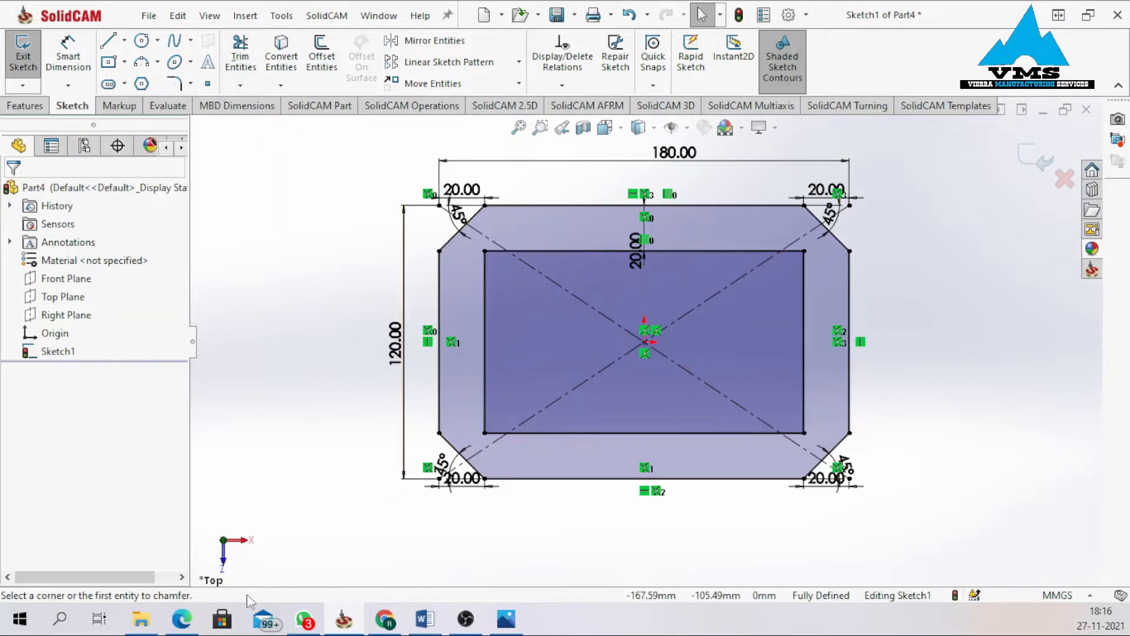
# Check the frame's thickness in the drawing, exit the sketch and extrude the frame profile 25 mm blind.
pyautogui.click(182, 547)
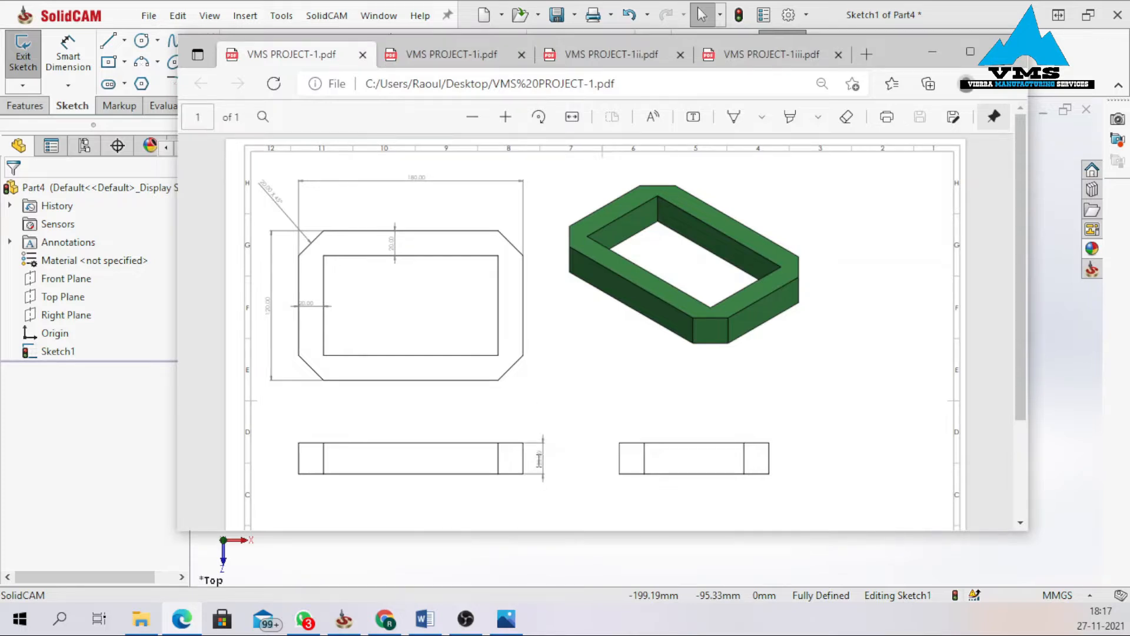
pyautogui.click(924, 52)
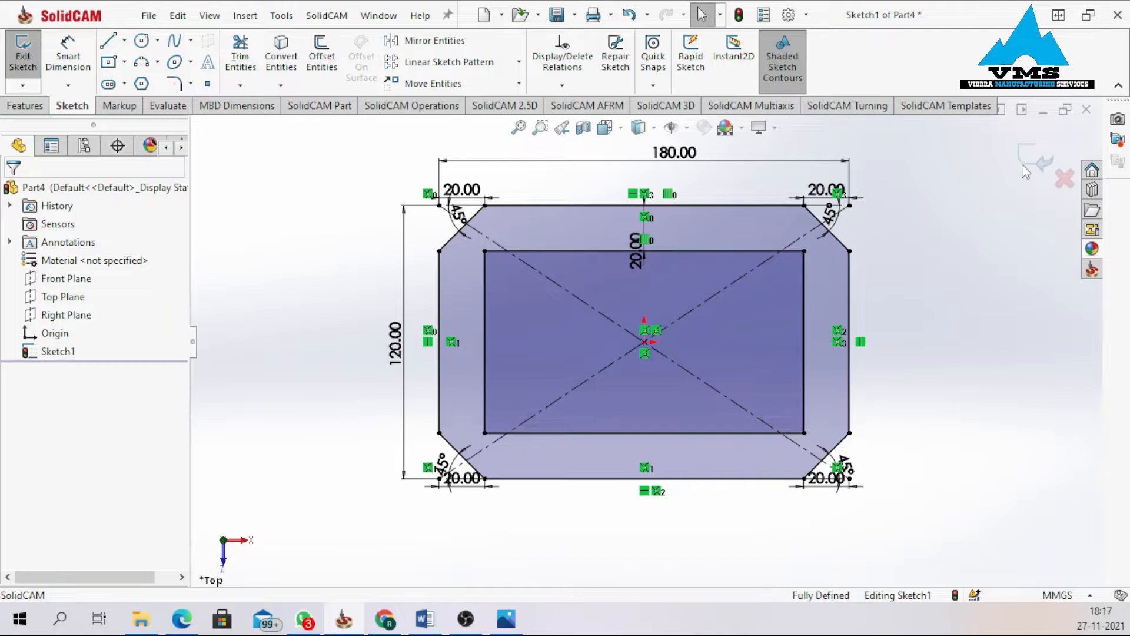
pyautogui.click(1026, 158)
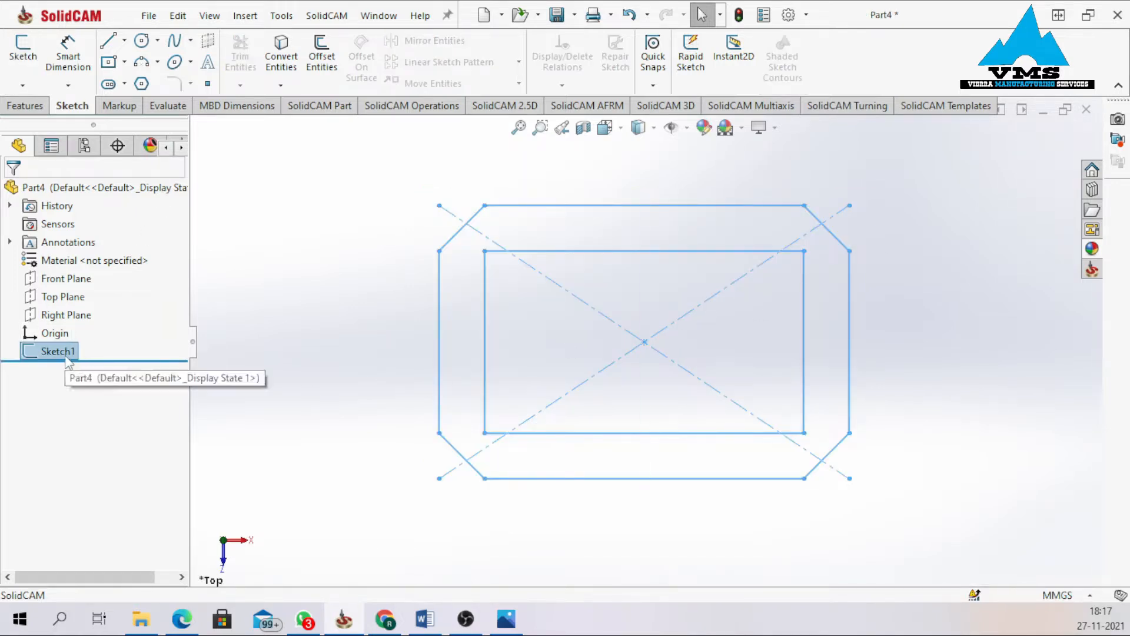
pyautogui.click(26, 106)
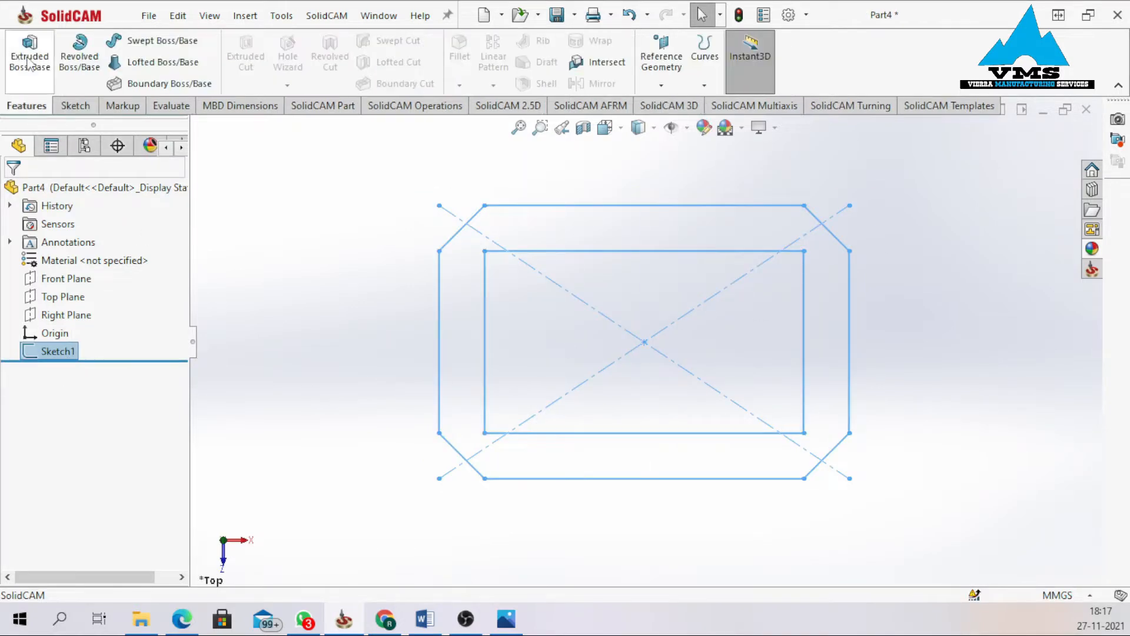
pyautogui.click(30, 63)
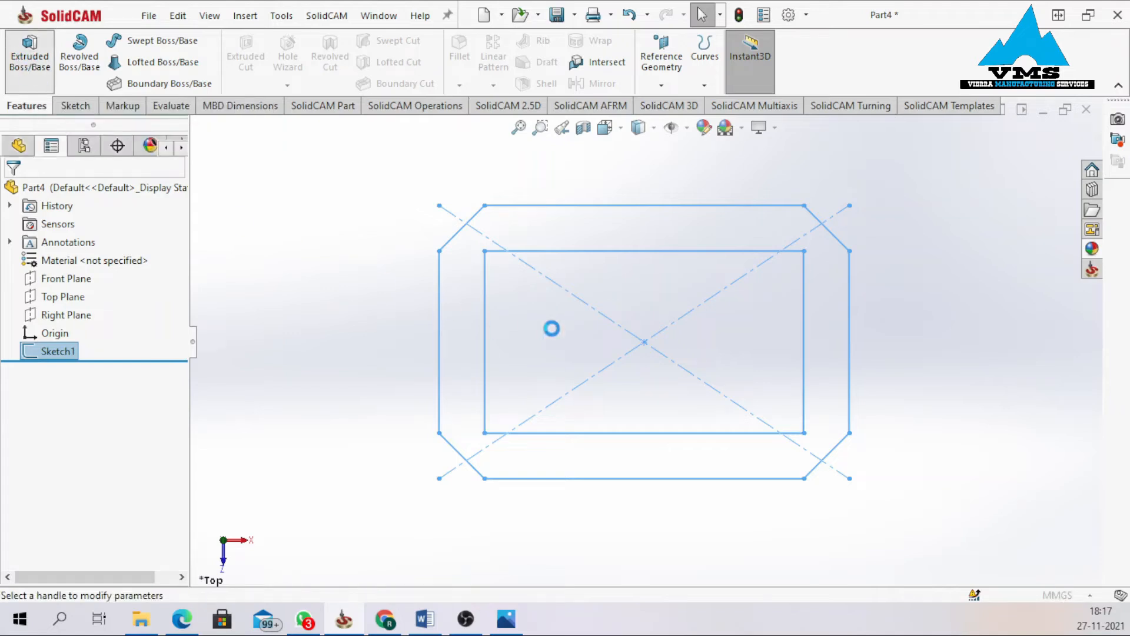
pyautogui.write('25')
pyautogui.press('Return')
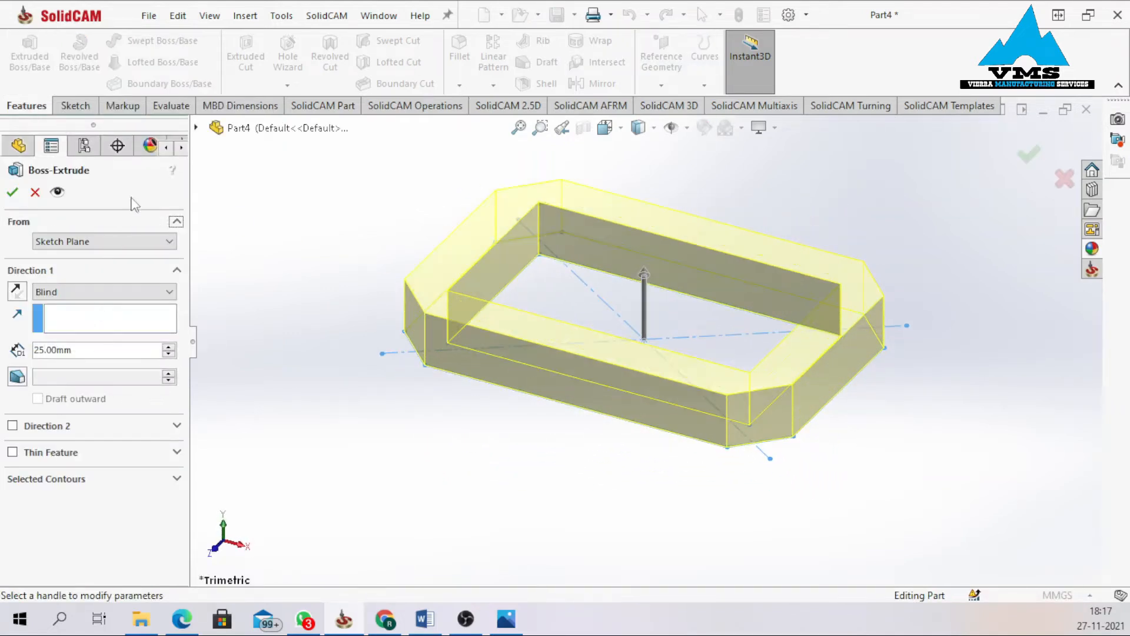
pyautogui.click(12, 192)
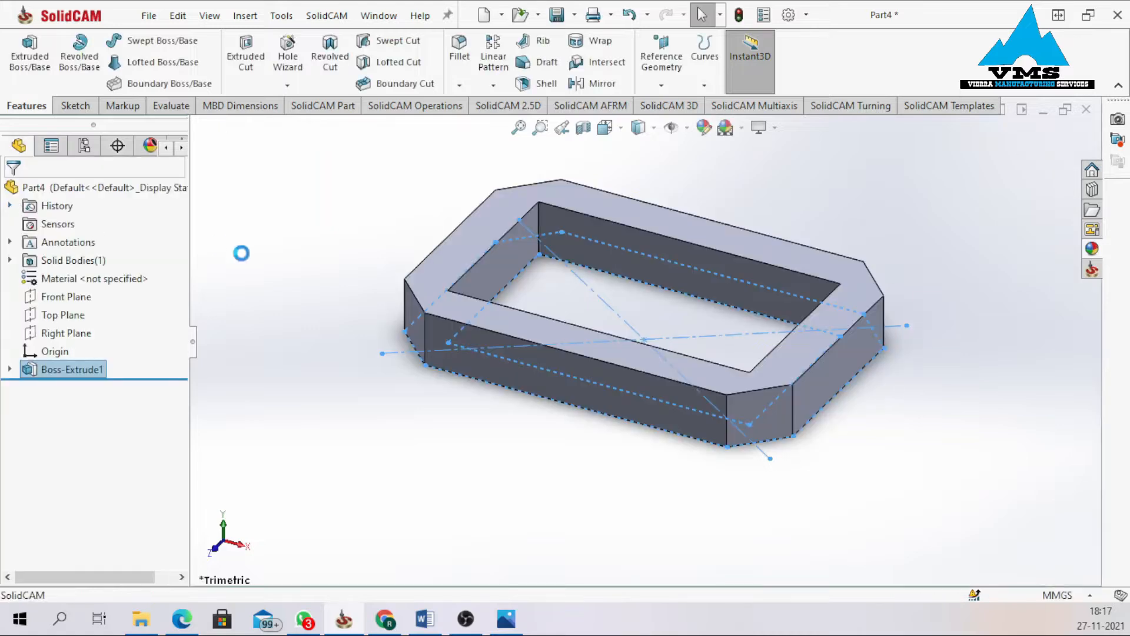
pyautogui.moveTo(474, 286)
pyautogui.mouseDown(button='middle')
pyautogui.moveTo(459, 220)
pyautogui.moveTo(377, 365)
pyautogui.moveTo(471, 306)
pyautogui.mouseUp(button='middle')
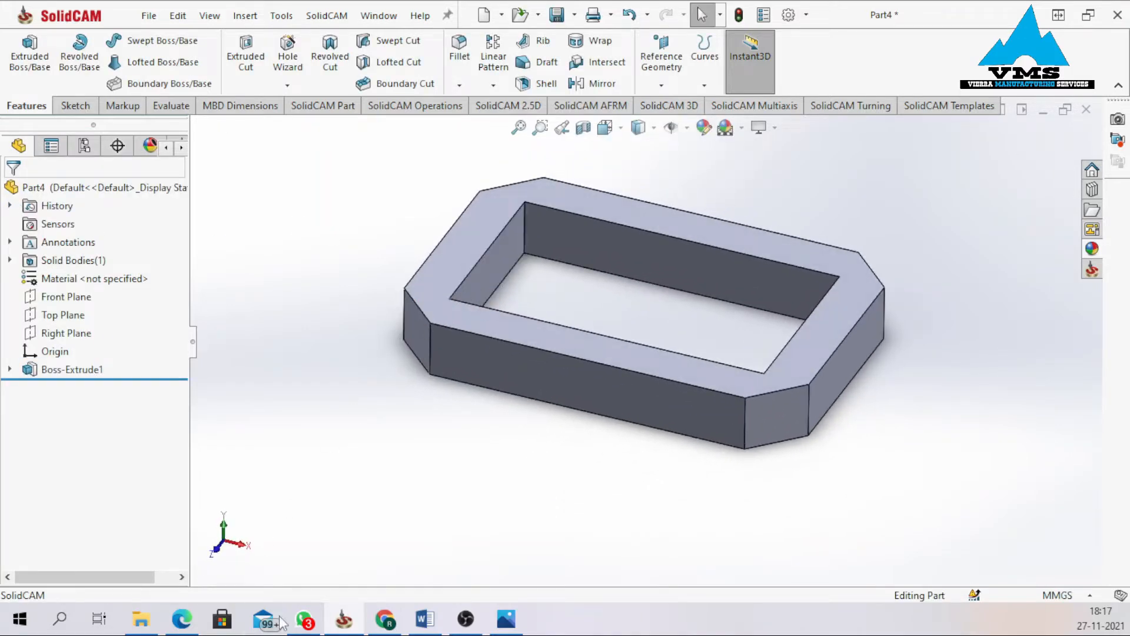
# Review the notch and block dimensions in the VMS PROJECT-1i drawing and start a sketch on the frame's top face.
pyautogui.click(202, 562)
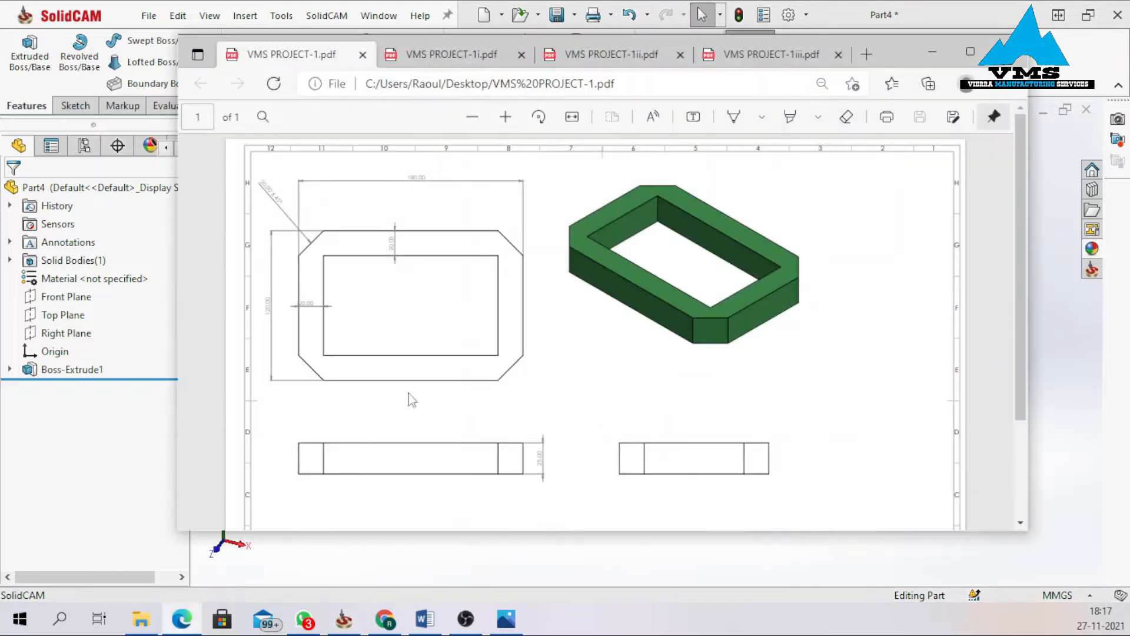
pyautogui.click(436, 54)
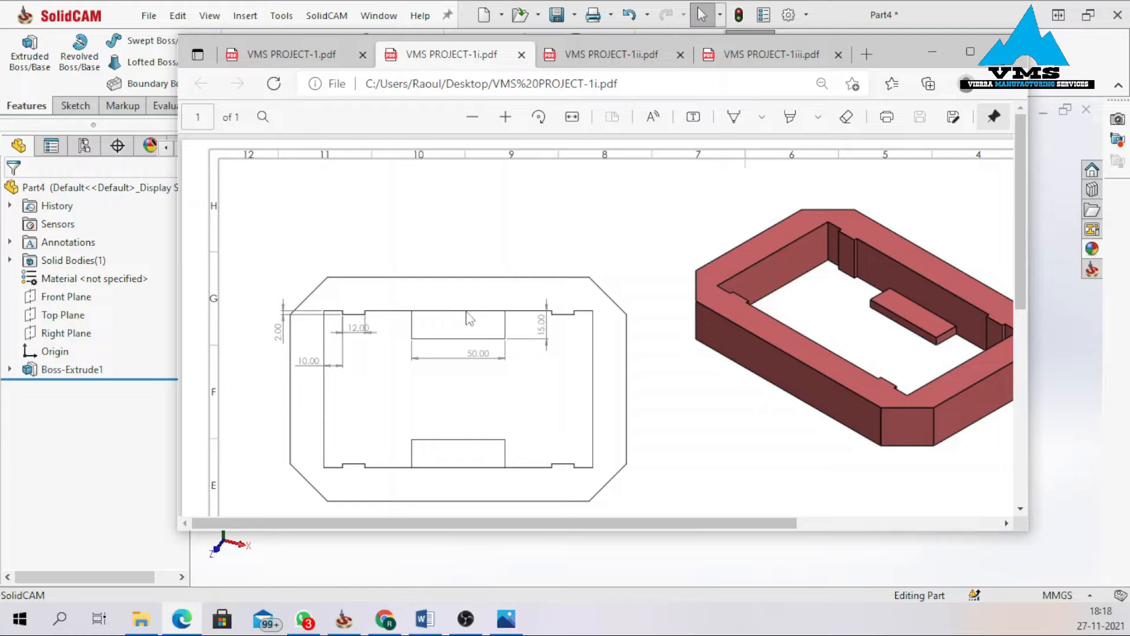
pyautogui.click(932, 53)
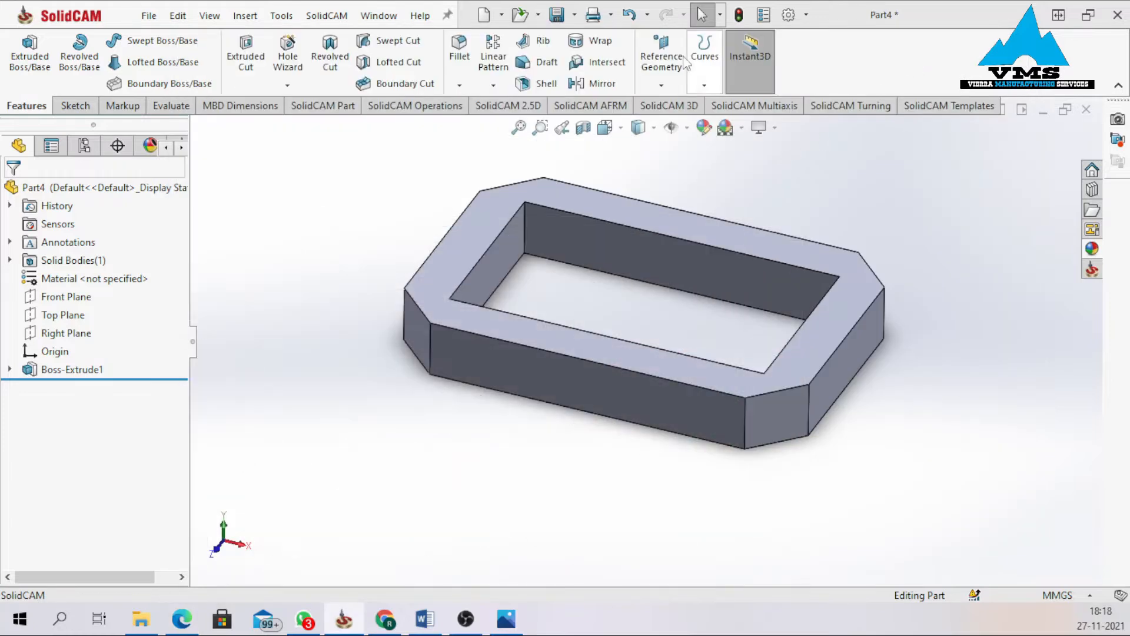
pyautogui.click(476, 248)
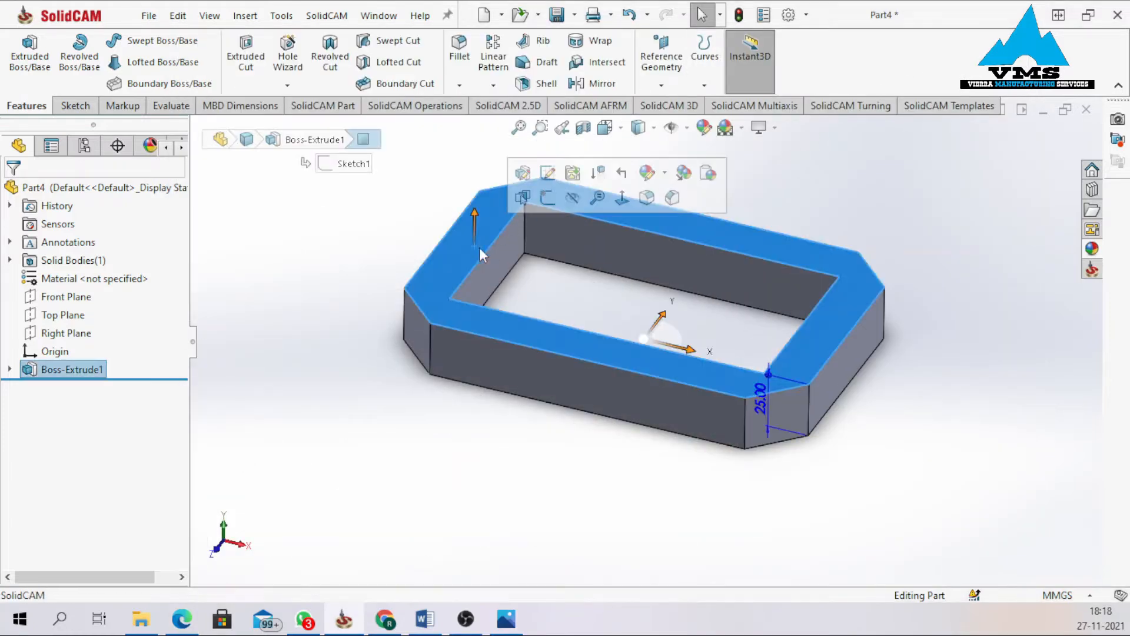
pyautogui.click(548, 197)
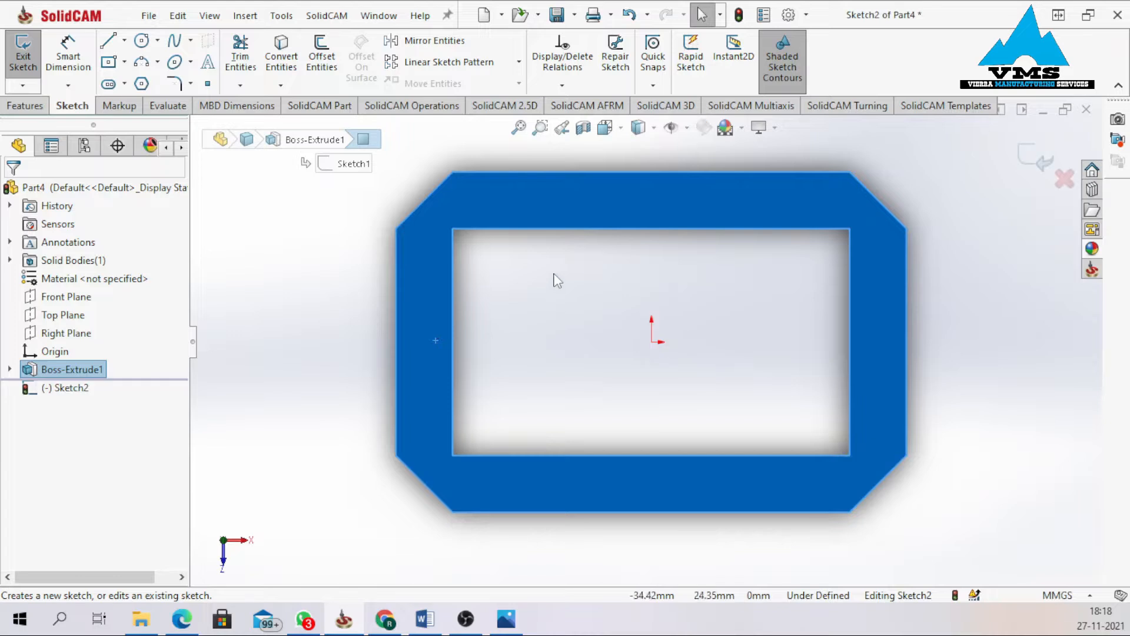
# Offset the four edges of the frame's inner opening outward by 2 mm.
pyautogui.click(324, 59)
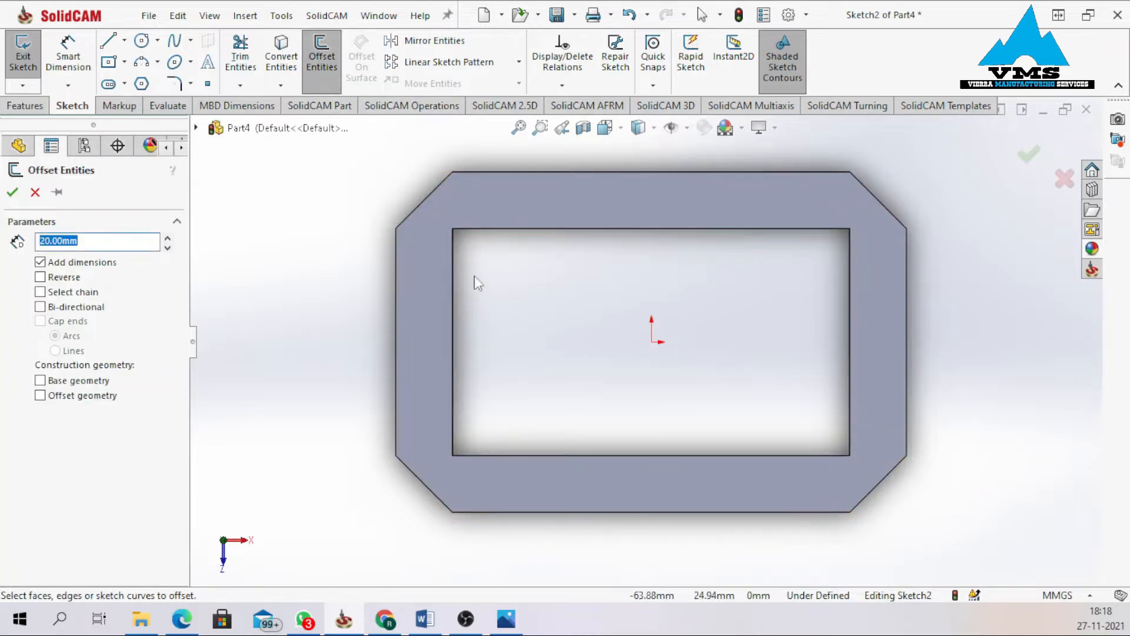
pyautogui.click(483, 229)
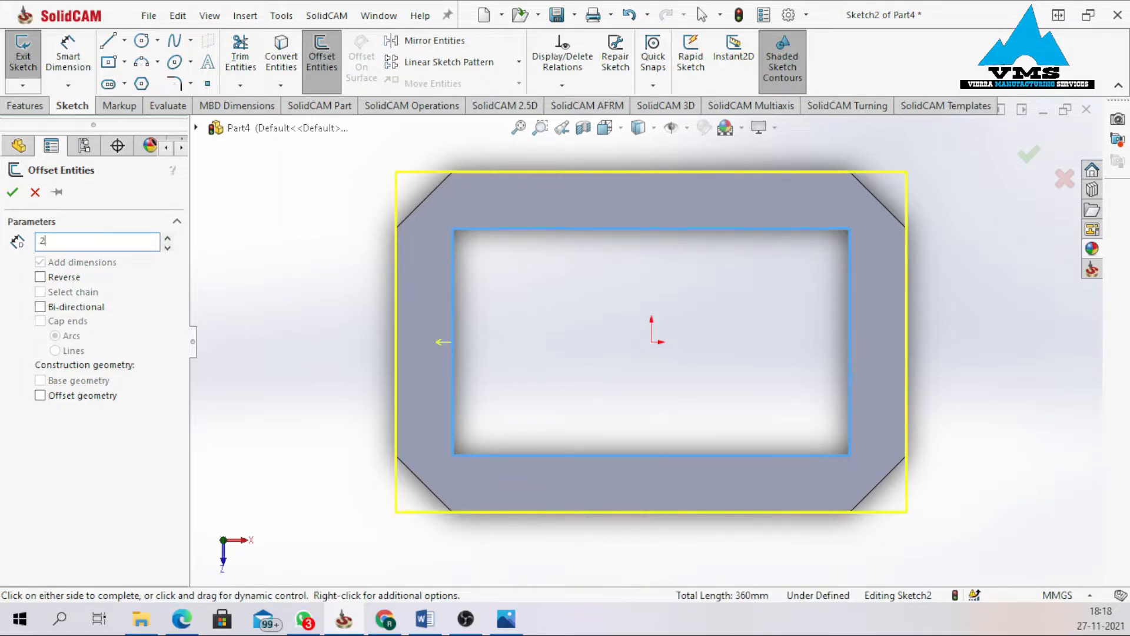
pyautogui.press('Return')
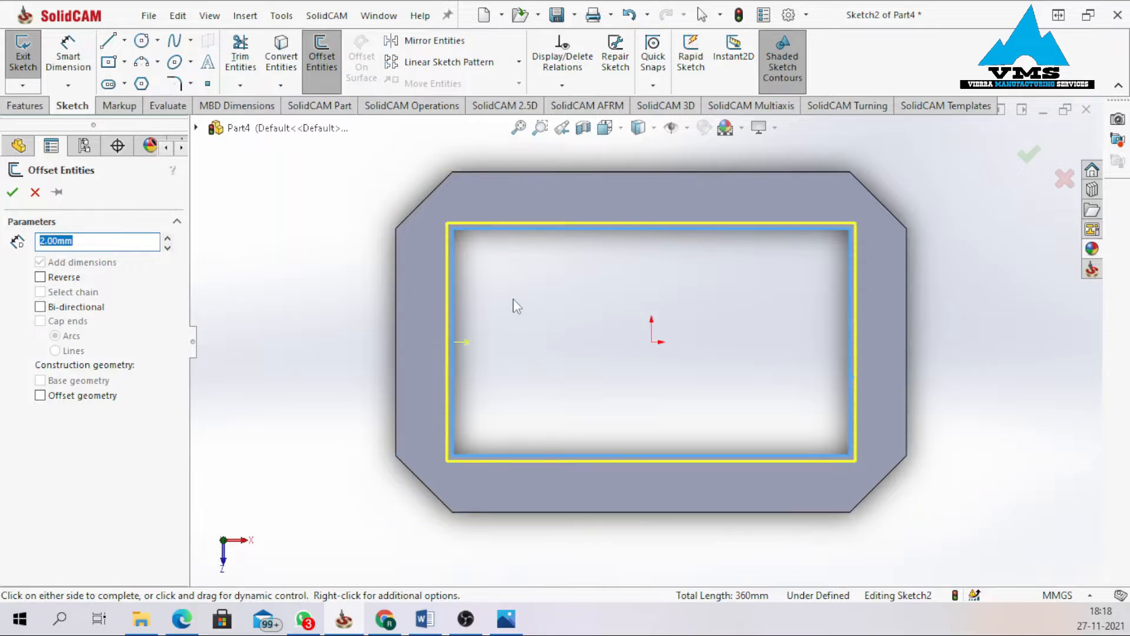
pyautogui.click(12, 192)
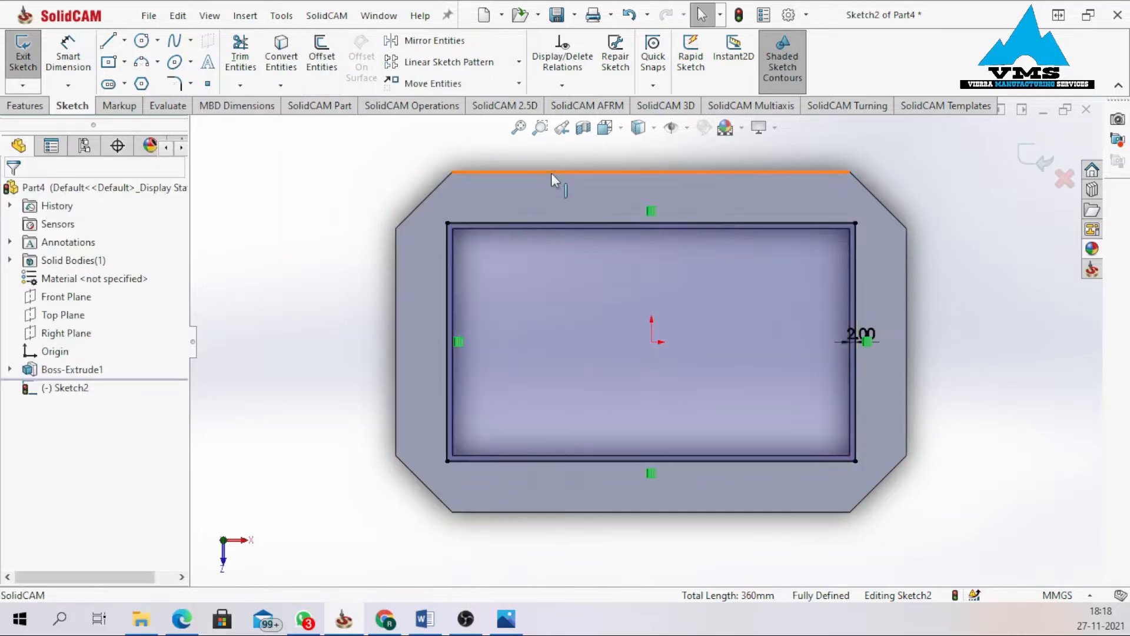
# Draw two short vertical lines bridging the offset line and the opening's edge near its upper-left corner.
pyautogui.scroll(-2, 551, 172)
pyautogui.moveTo(281, 259); pyautogui.dragTo(205, 259, button='right')
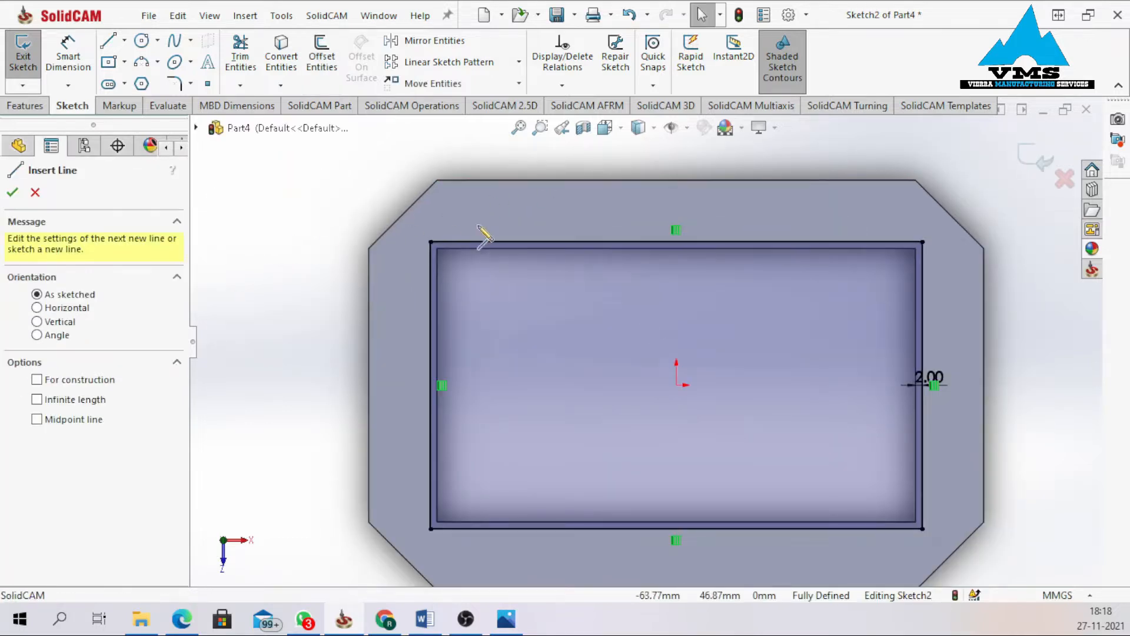
pyautogui.scroll(-4, 496, 198)
pyautogui.click(486, 292)
pyautogui.click(488, 307)
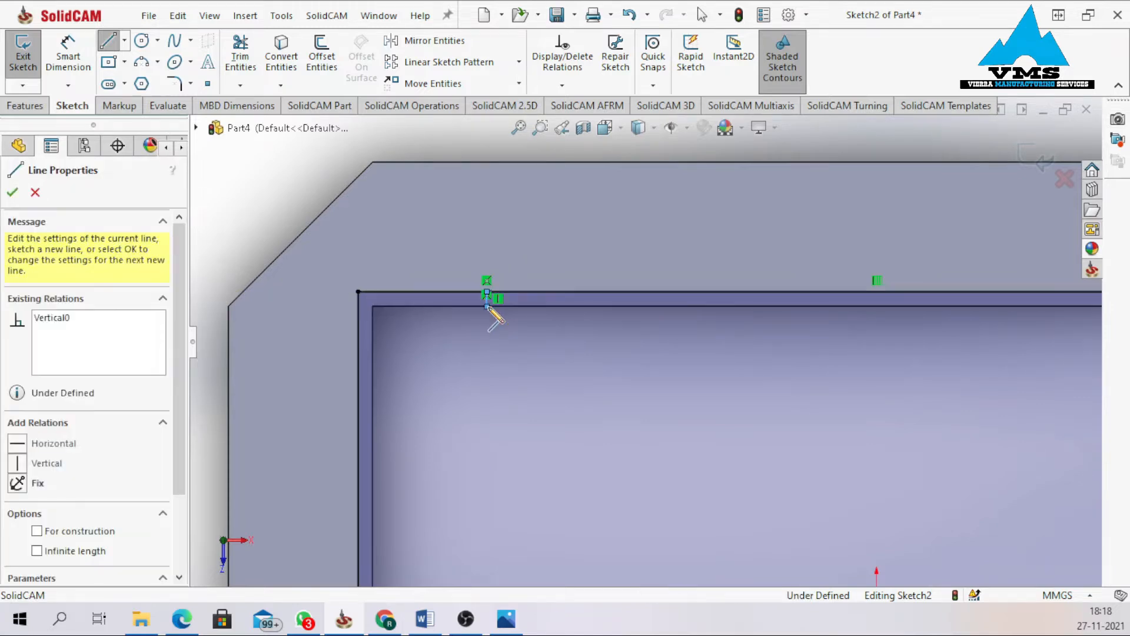
pyautogui.press('Escape')
pyautogui.click(525, 360)
pyautogui.moveTo(525, 360); pyautogui.dragTo(465, 371, button='right')
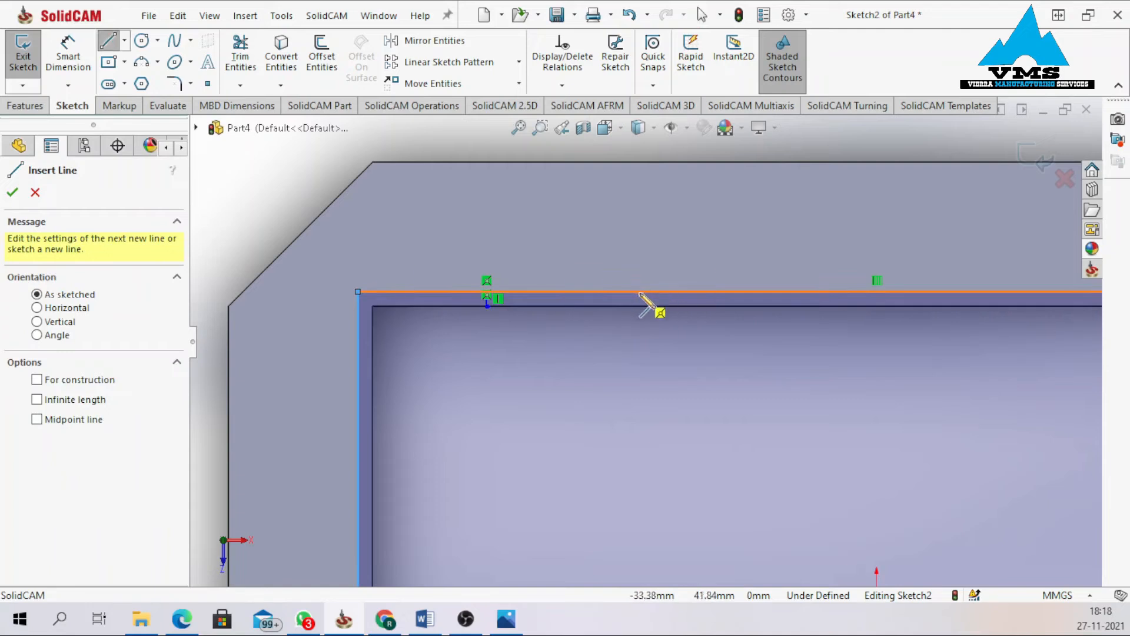
pyautogui.click(660, 292)
pyautogui.click(661, 307)
pyautogui.press('Escape')
# Dimension the first short line 10 mm from the offset rectangle's left side.
pyautogui.press('z')
pyautogui.moveTo(312, 291); pyautogui.dragTo(306, 238, button='right')
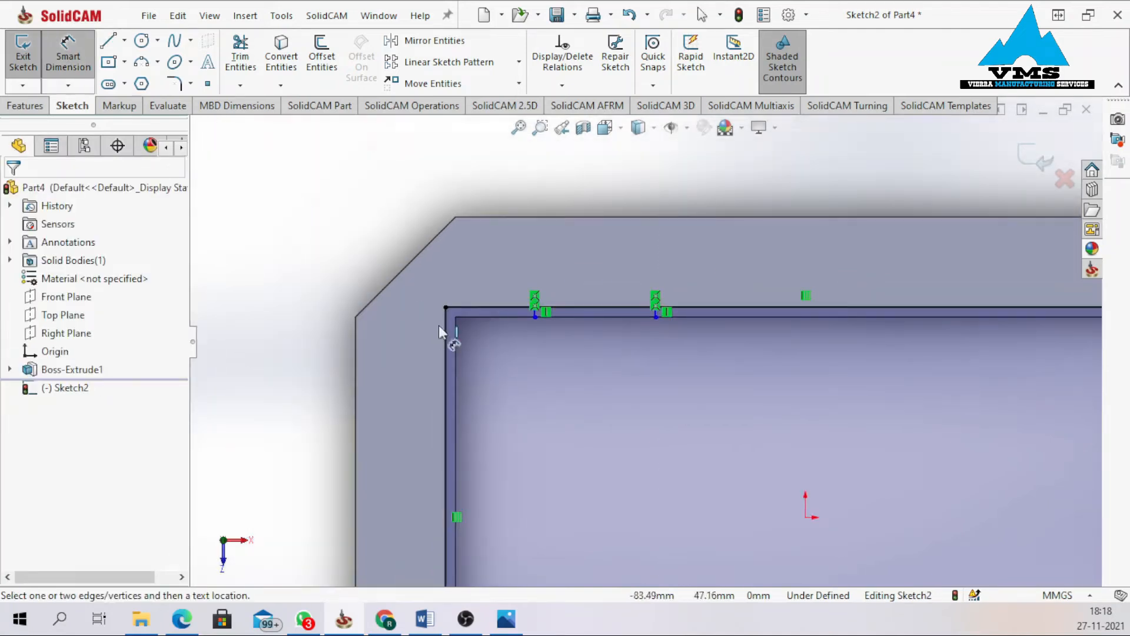
pyautogui.click(444, 394)
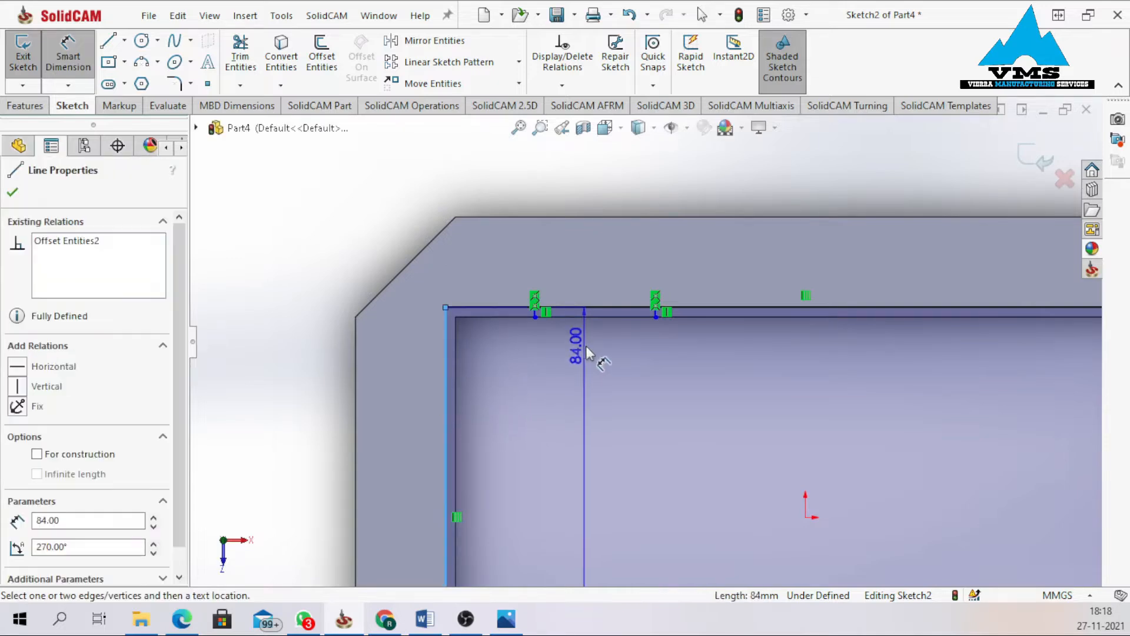
pyautogui.scroll(-4, 583, 350)
pyautogui.click(494, 281)
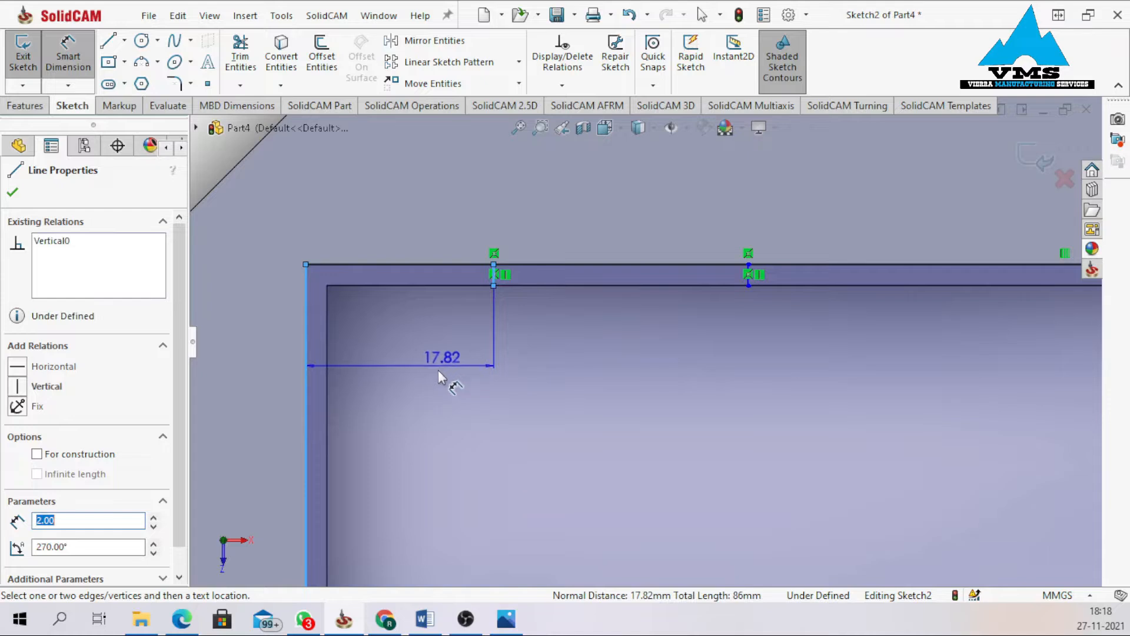
pyautogui.click(436, 372)
pyautogui.write('10')
pyautogui.press('Return')
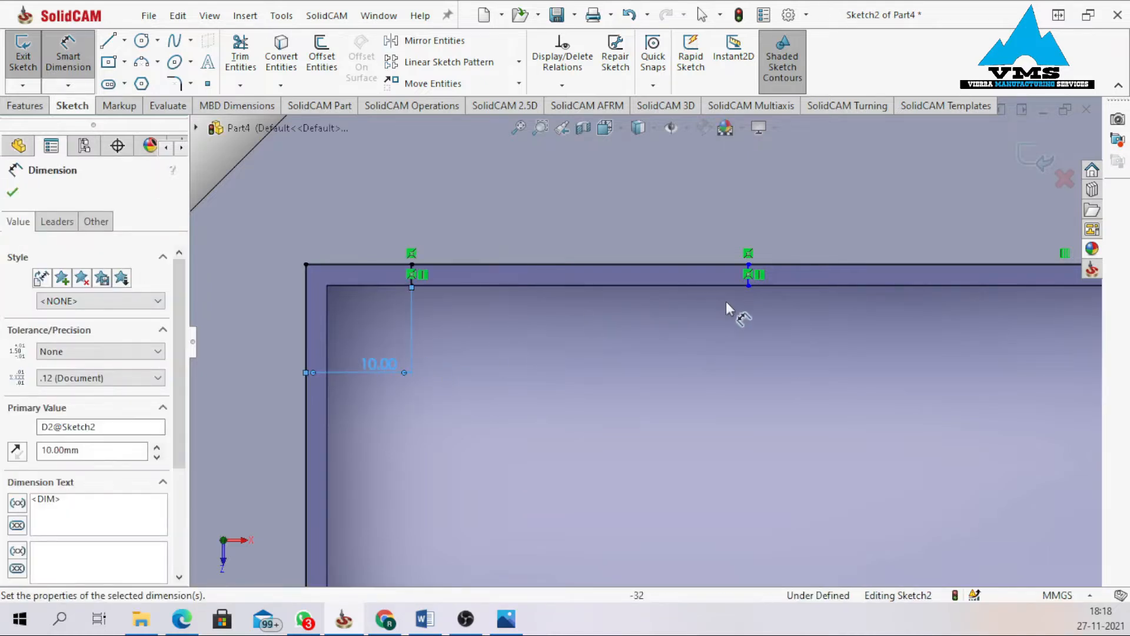
# Dimension the spacing between the two short vertical lines as 20 mm.
pyautogui.scroll(-2, 750, 300)
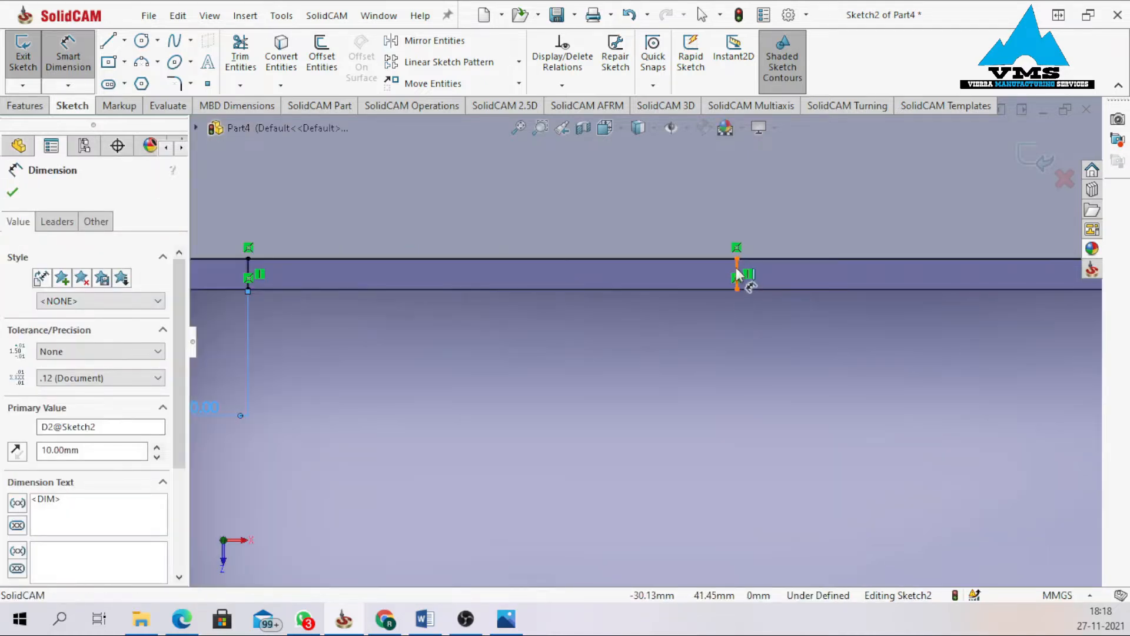
pyautogui.click(736, 268)
pyautogui.click(247, 270)
pyautogui.click(408, 406)
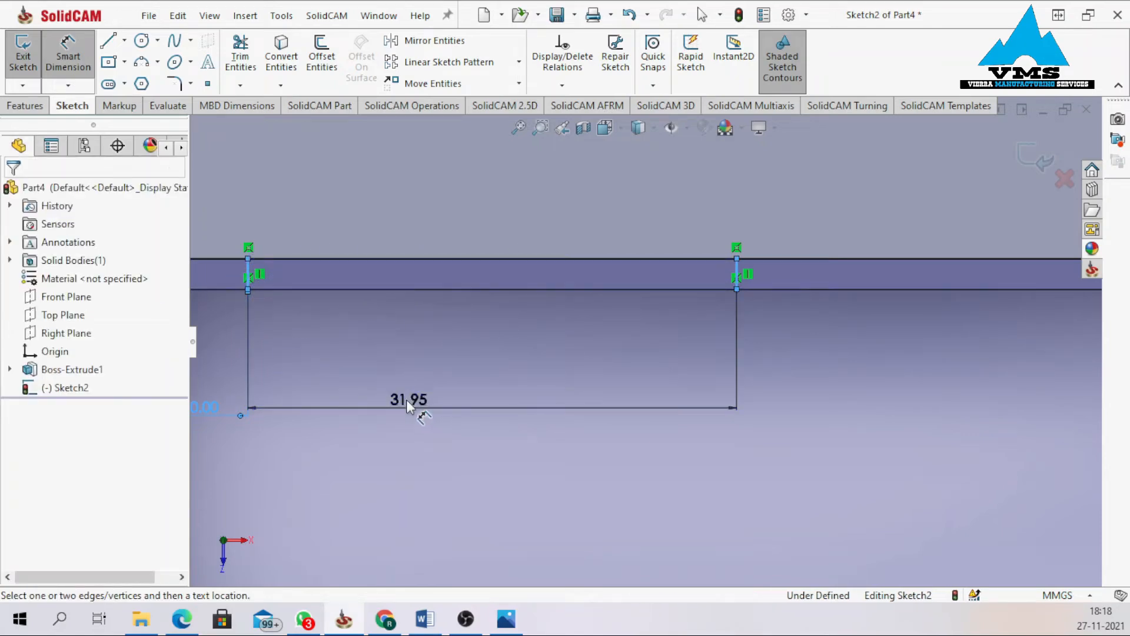
pyautogui.write('20')
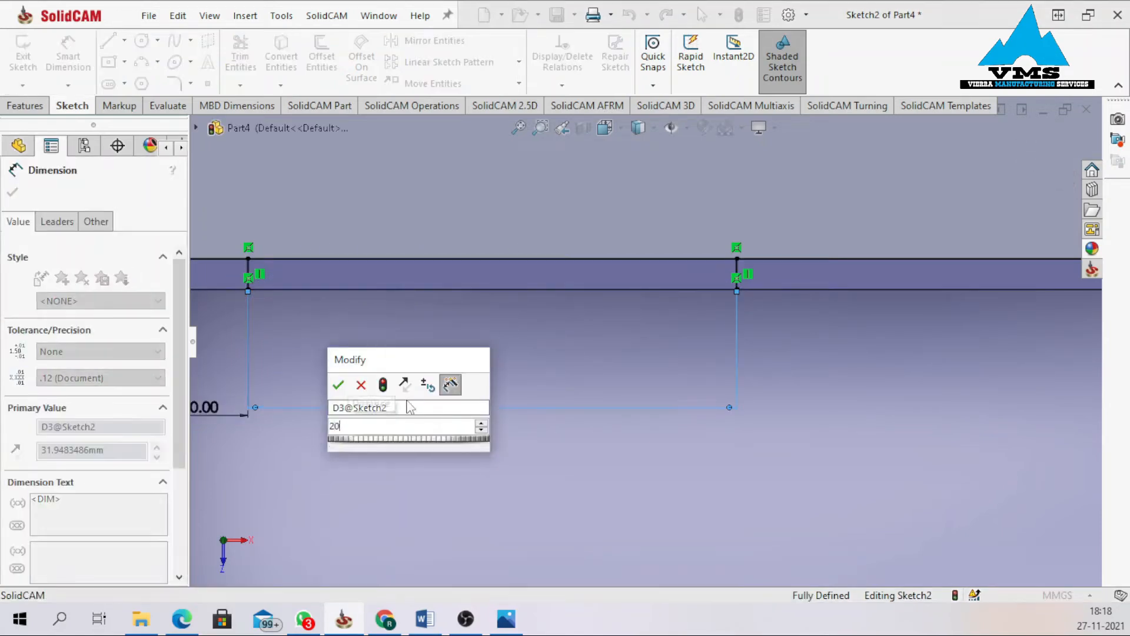
pyautogui.press('Return')
# Compare the dimensioned short lines in the sketch with the notch layout in the VMS PROJECT-1i drawing.
pyautogui.scroll(6, 606, 382)
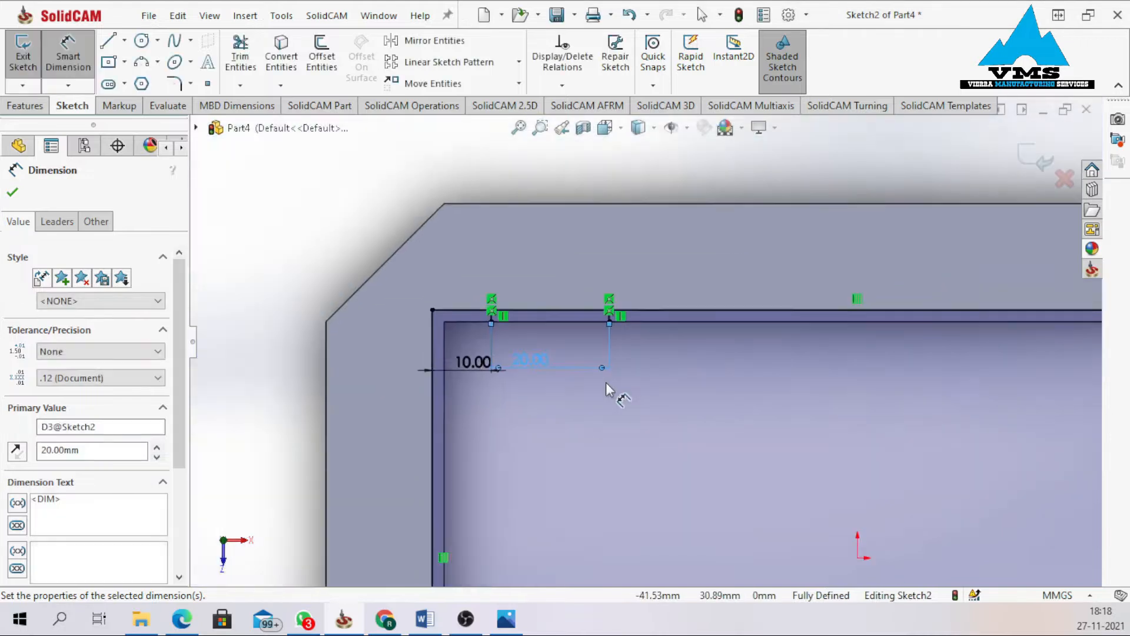
pyautogui.scroll(5, 708, 371)
pyautogui.scroll(-4, 712, 378)
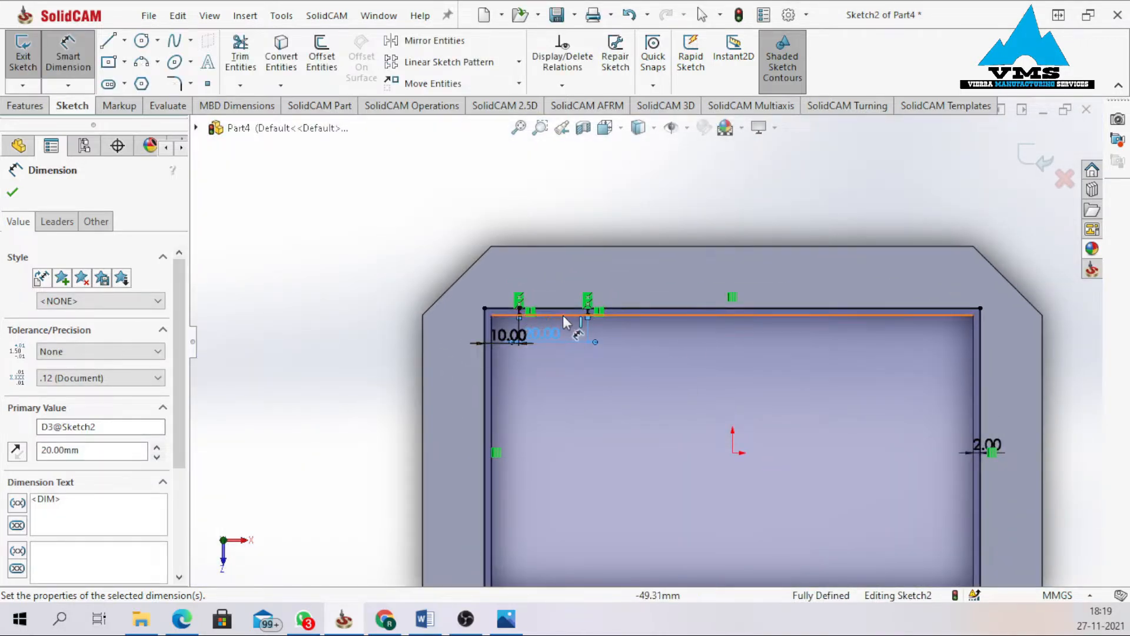
pyautogui.scroll(-2, 524, 317)
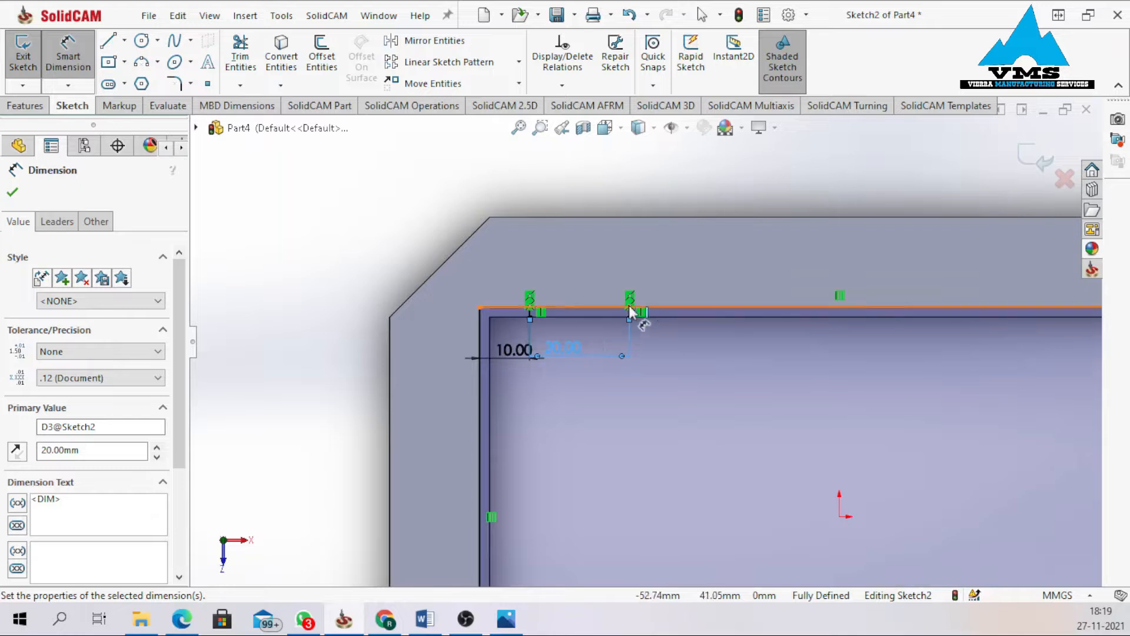
pyautogui.scroll(3, 689, 315)
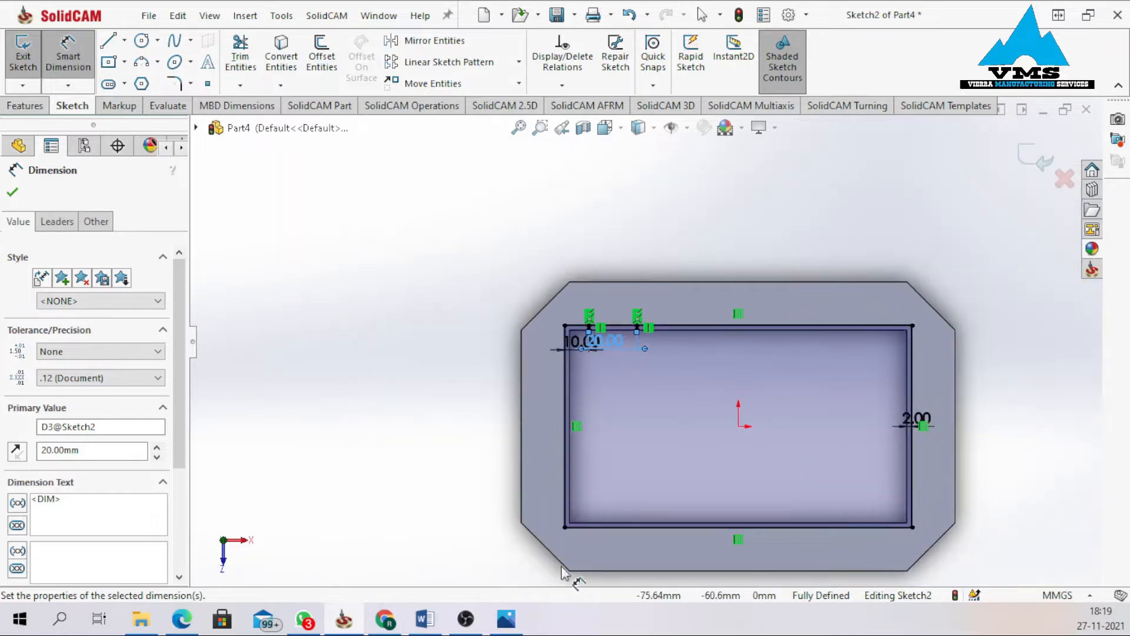
pyautogui.moveTo(182, 623)
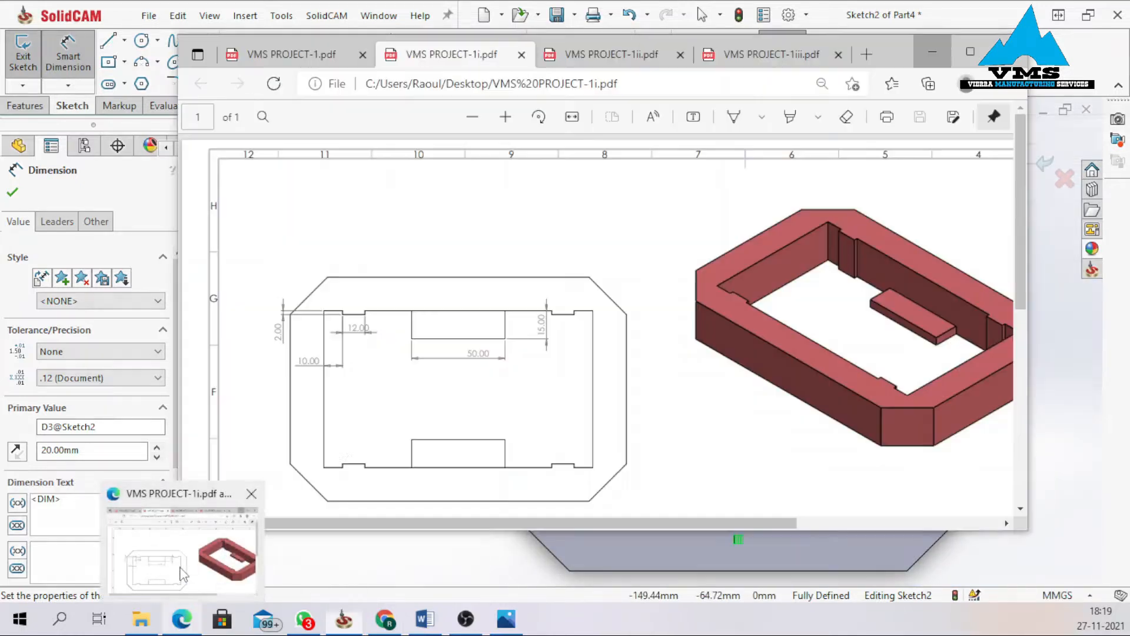
pyautogui.click(226, 544)
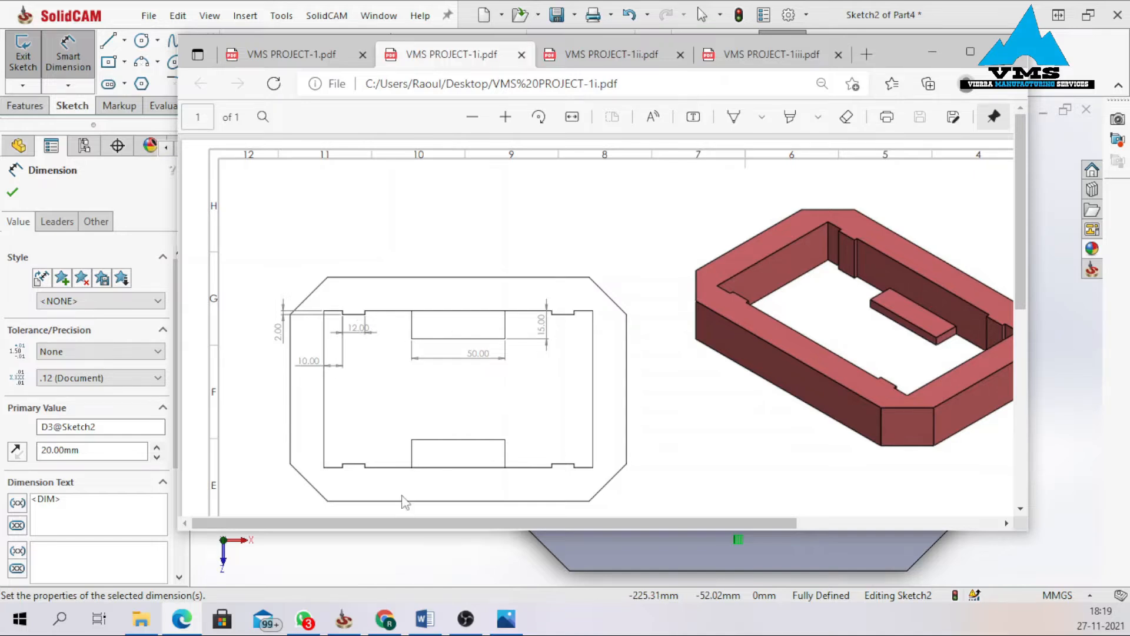
pyautogui.click(933, 53)
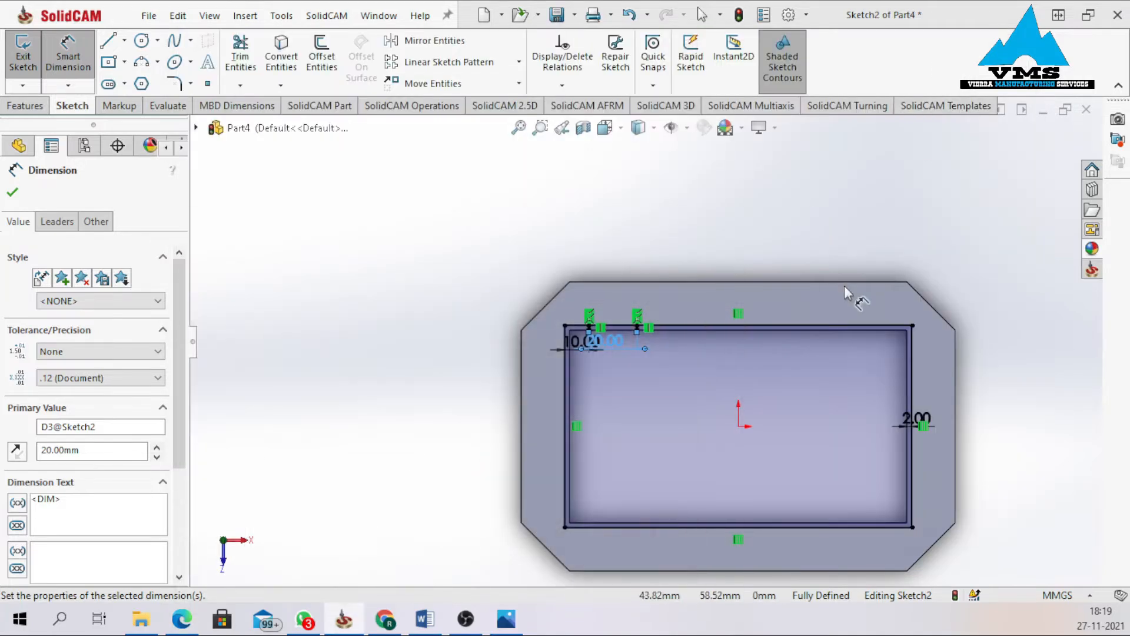
pyautogui.scroll(-6, 693, 306)
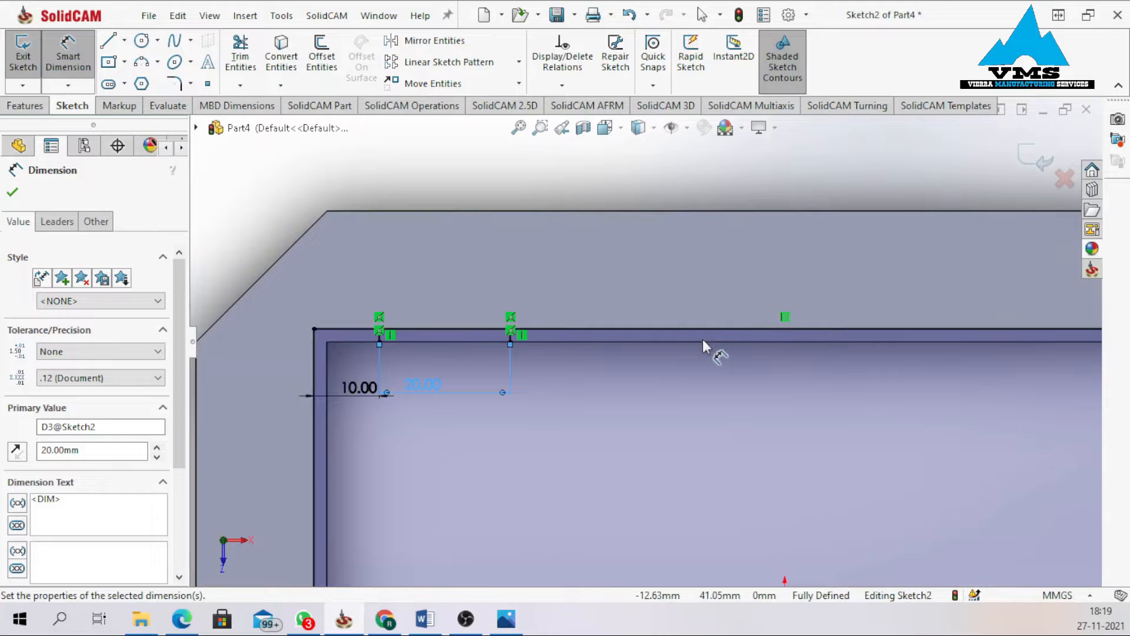
pyautogui.scroll(5, 704, 343)
pyautogui.scroll(-3, 704, 344)
pyautogui.scroll(4, 681, 336)
pyautogui.scroll(-2, 695, 341)
pyautogui.scroll(3, 652, 305)
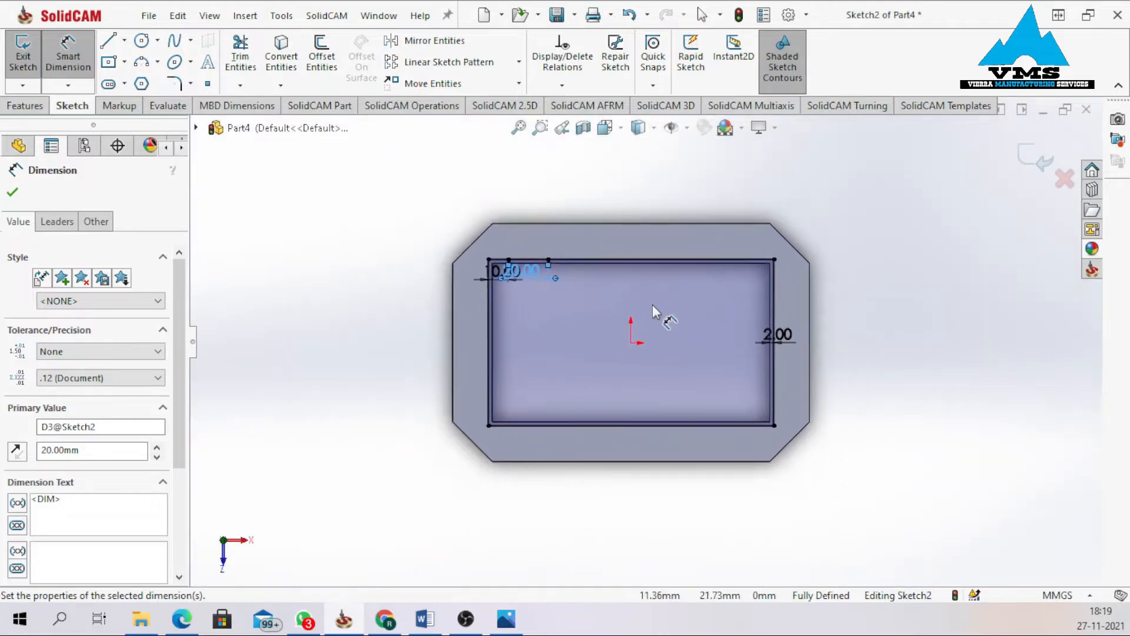
# Draw a vertical line about 78 mm long upward from the origin and convert it to construction geometry.
pyautogui.moveTo(936, 296)
pyautogui.mouseDown(button='right')
pyautogui.moveTo(931, 282)
pyautogui.moveTo(818, 302)
pyautogui.mouseUp(button='right')
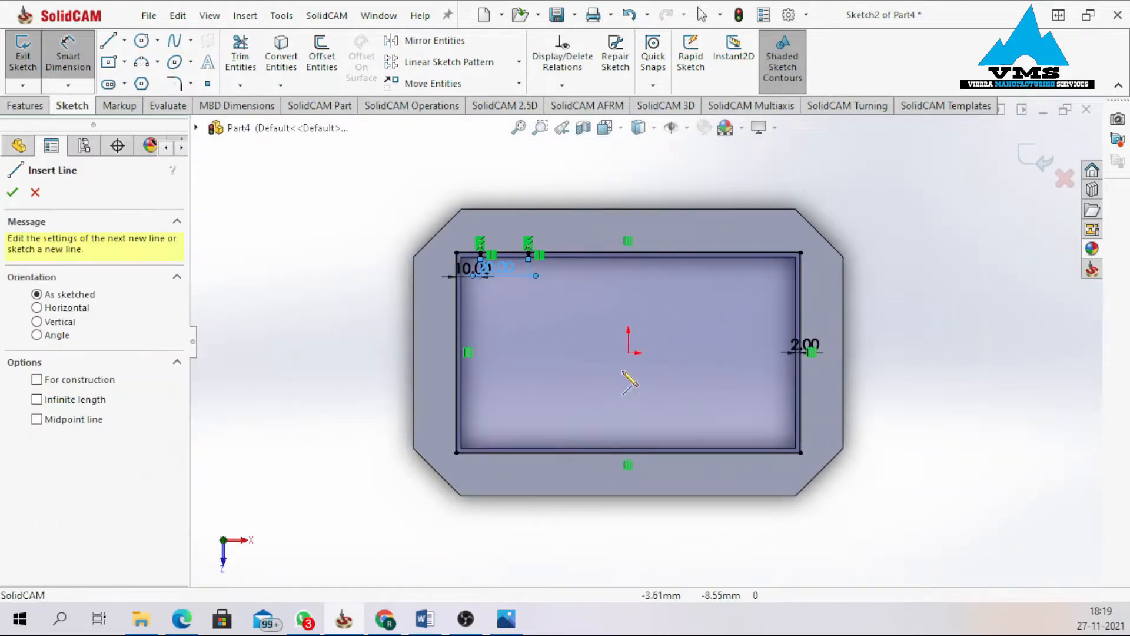
pyautogui.click(632, 256)
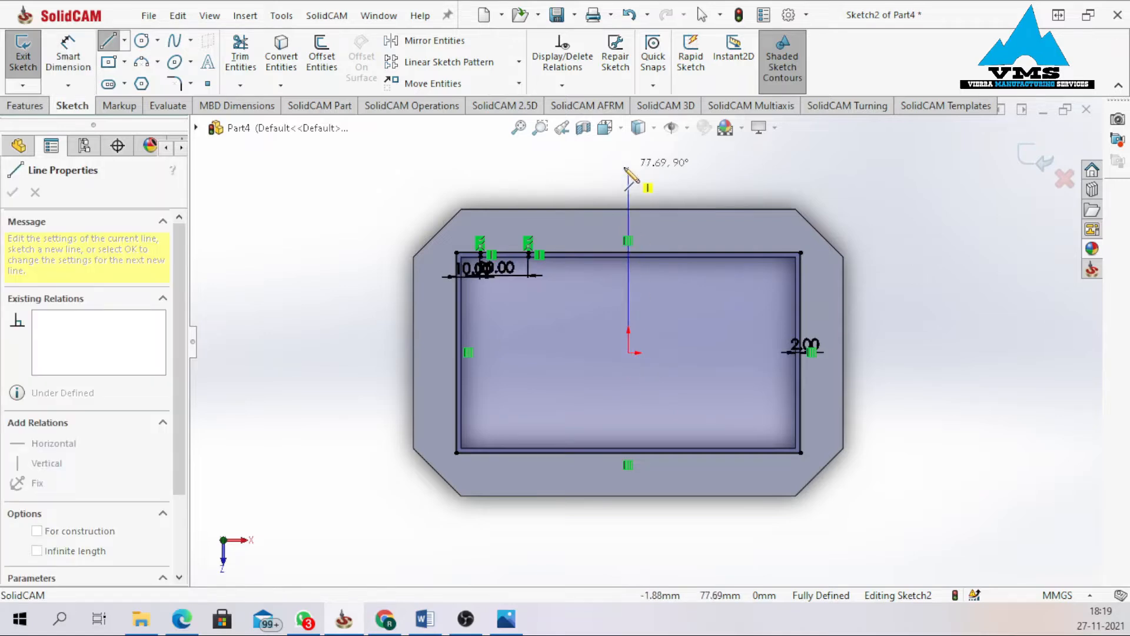
pyautogui.rightClick(629, 180)
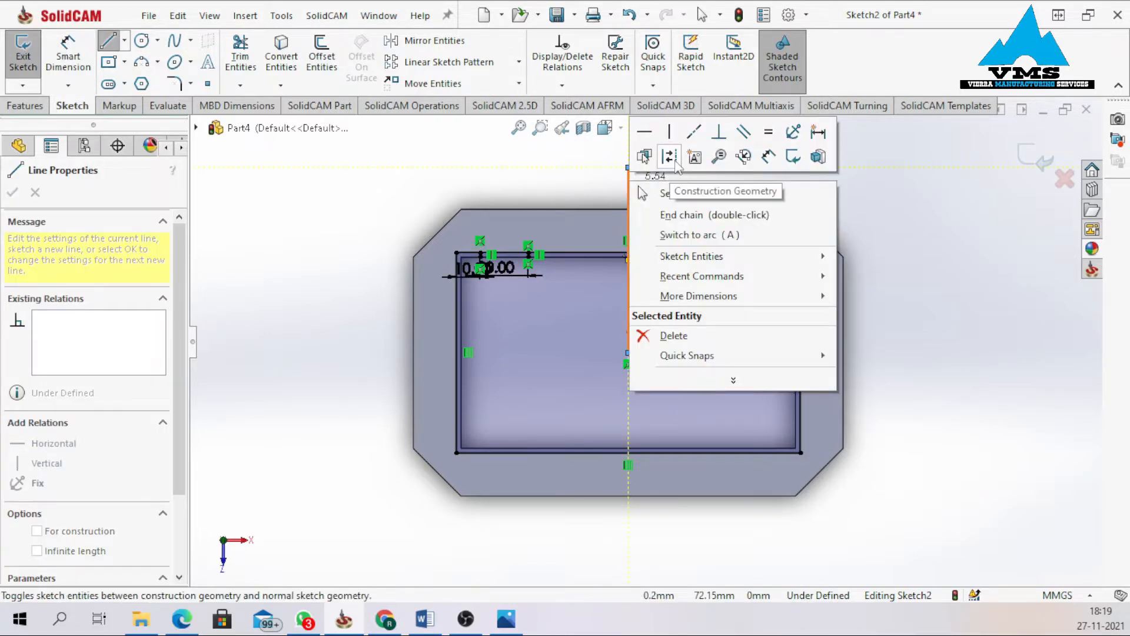
pyautogui.click(648, 155)
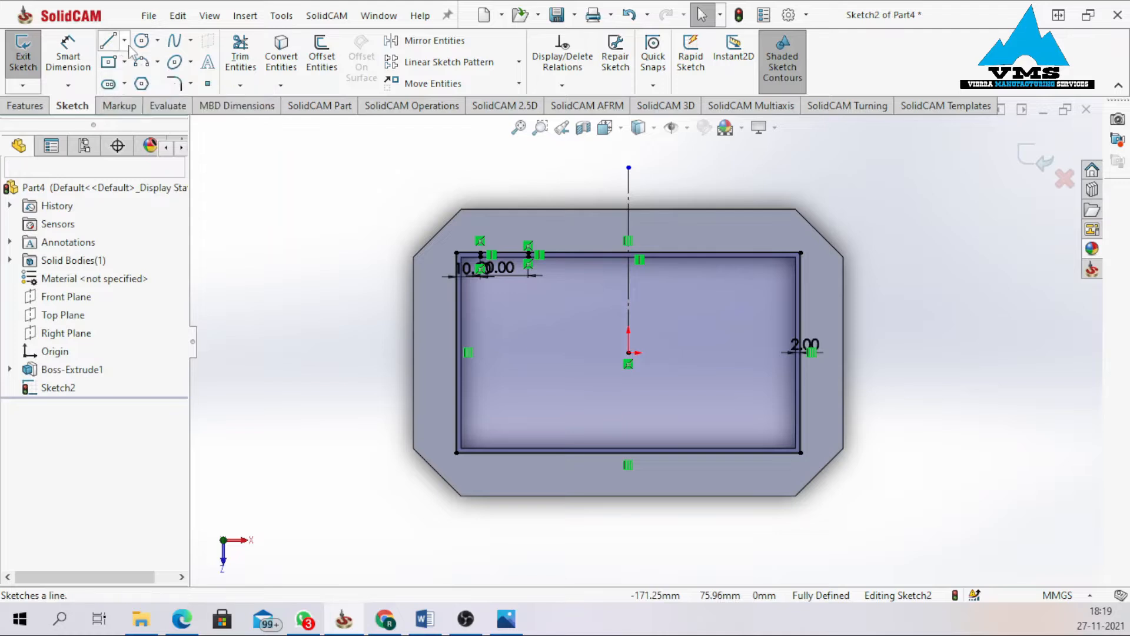
# Draw a horizontal centerline from the origin to just past the frame's left outer edge.
pyautogui.click(124, 41)
pyautogui.click(149, 82)
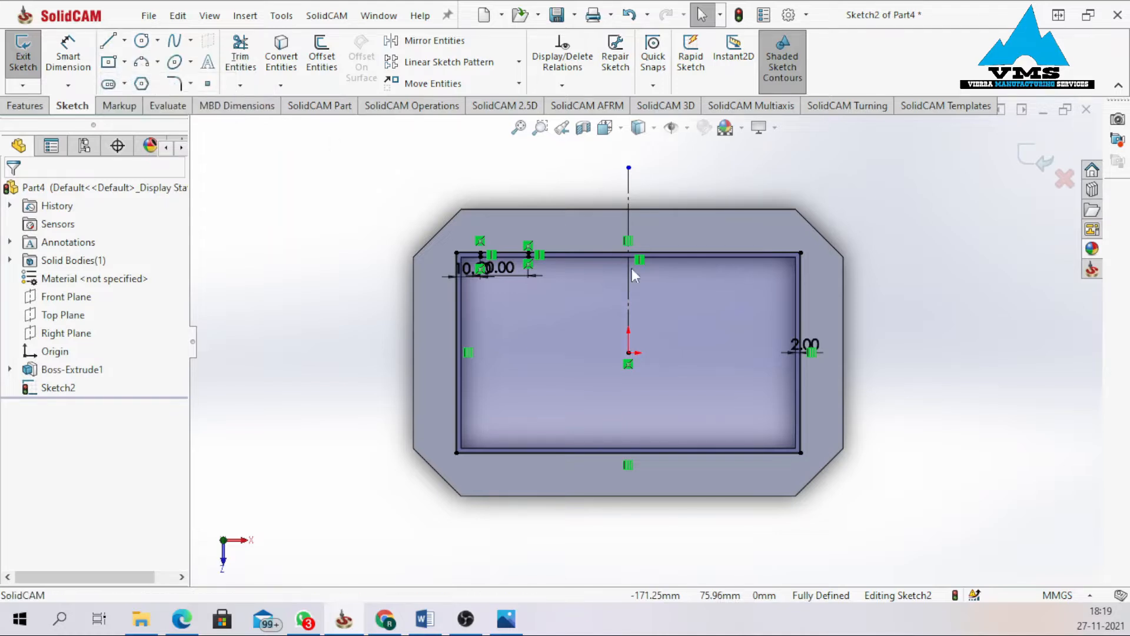
pyautogui.click(629, 352)
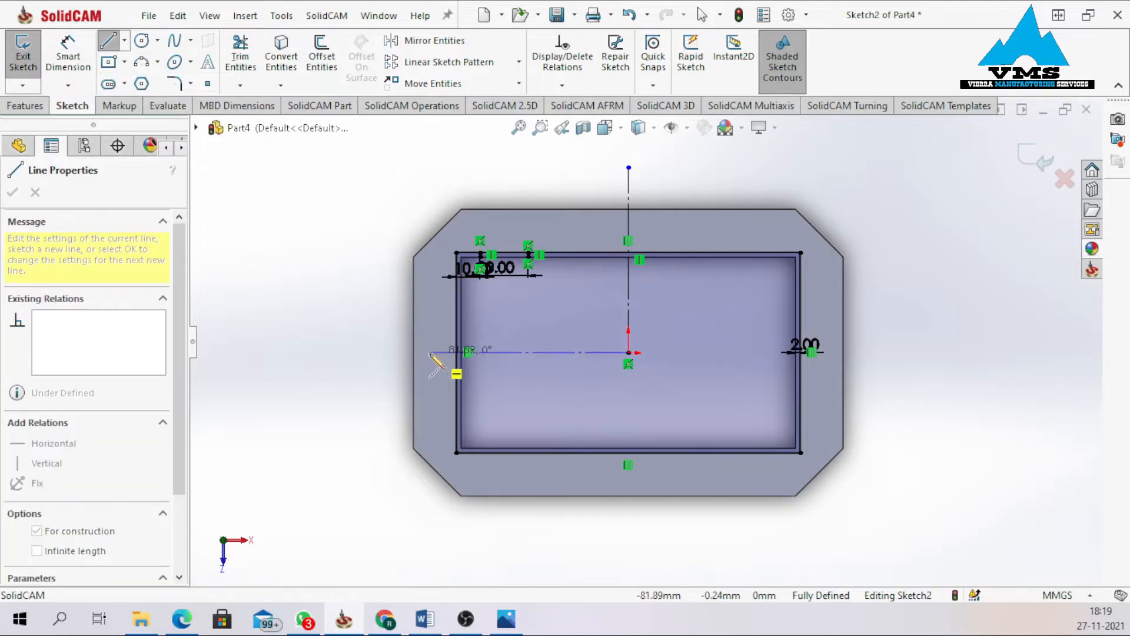
pyautogui.click(395, 353)
pyautogui.rightClick(401, 350)
pyautogui.click(436, 367)
pyautogui.scroll(-2, 627, 318)
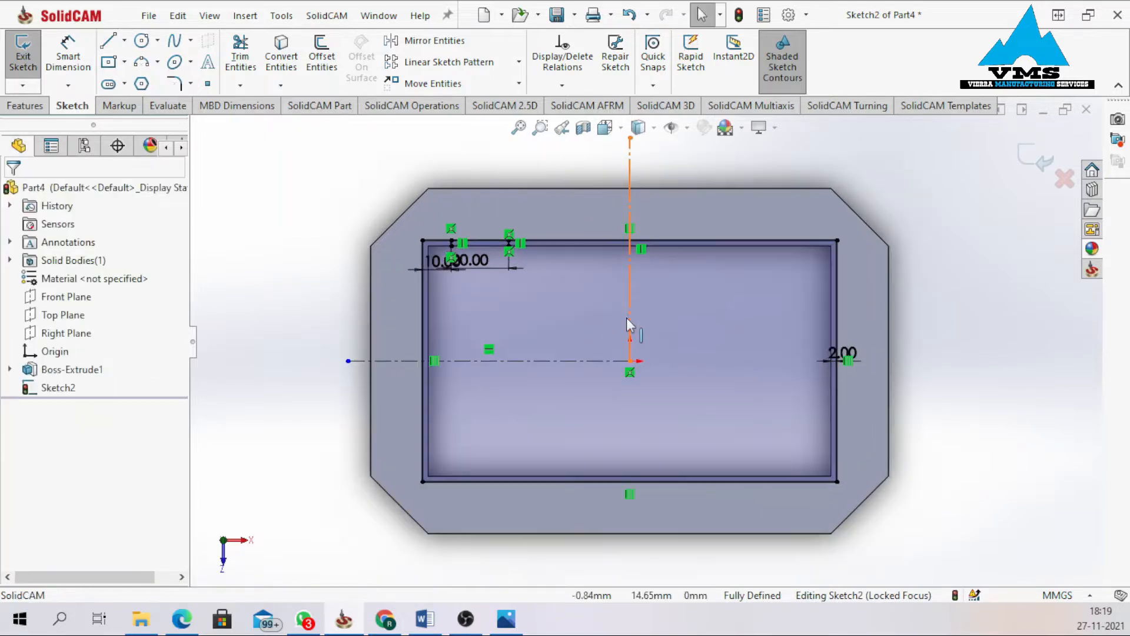
# Mirror the two short vertical lines in the upper wall strip about the vertical centerline, keeping the originals.
pyautogui.click(434, 43)
pyautogui.scroll(-5, 476, 284)
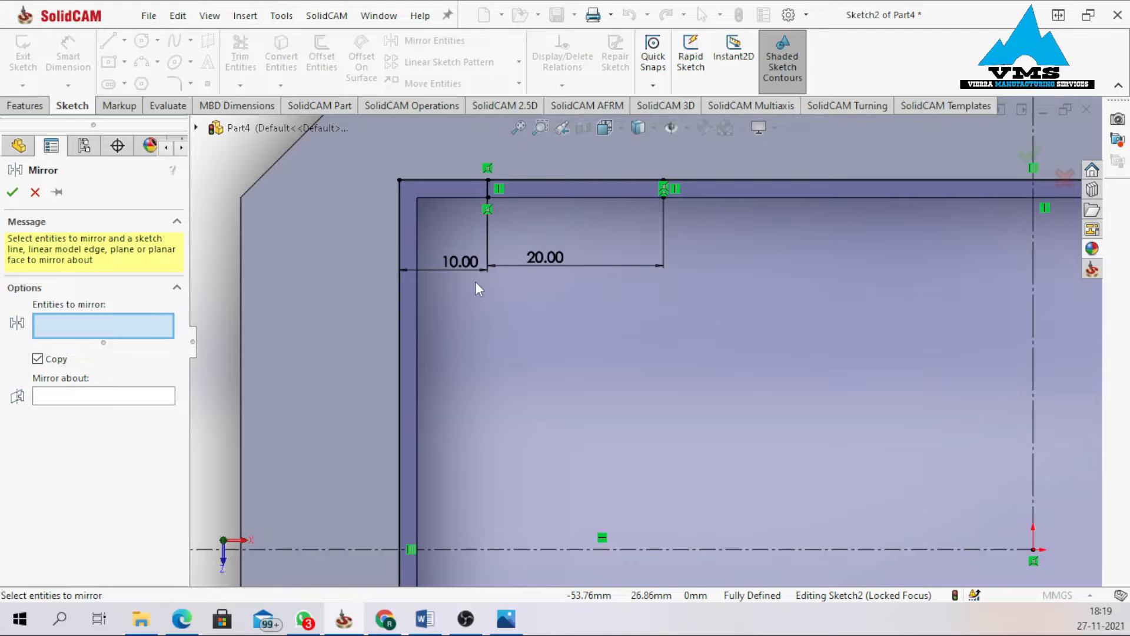
pyautogui.click(488, 188)
pyautogui.scroll(-4, 659, 198)
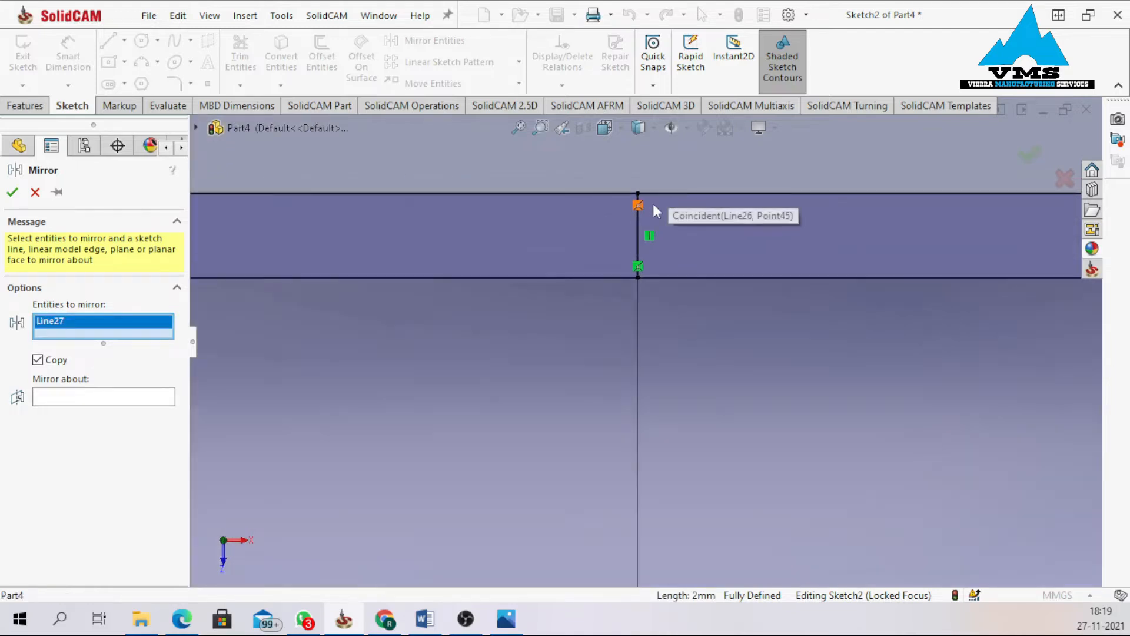
pyautogui.click(637, 235)
pyautogui.scroll(4, 653, 231)
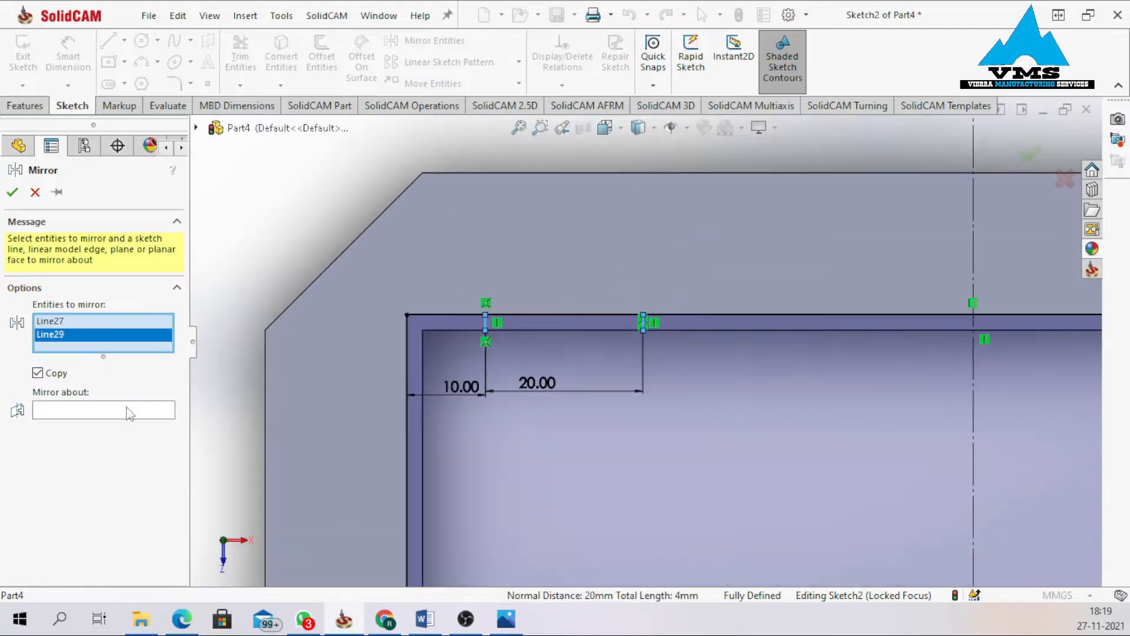
pyautogui.click(129, 412)
pyautogui.scroll(3, 641, 345)
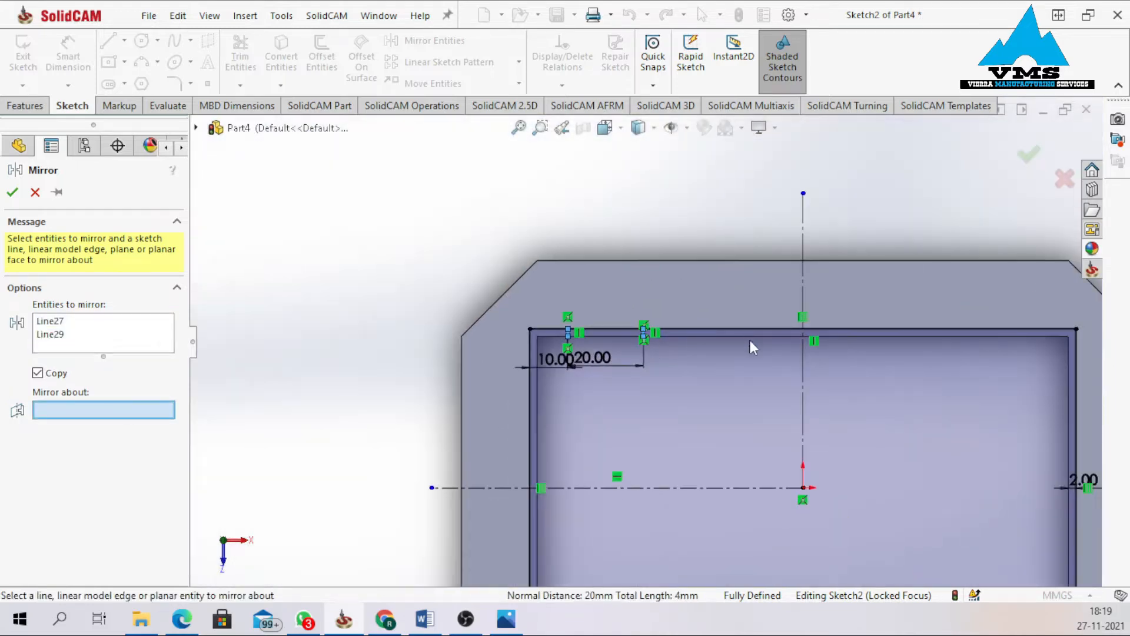
pyautogui.click(803, 392)
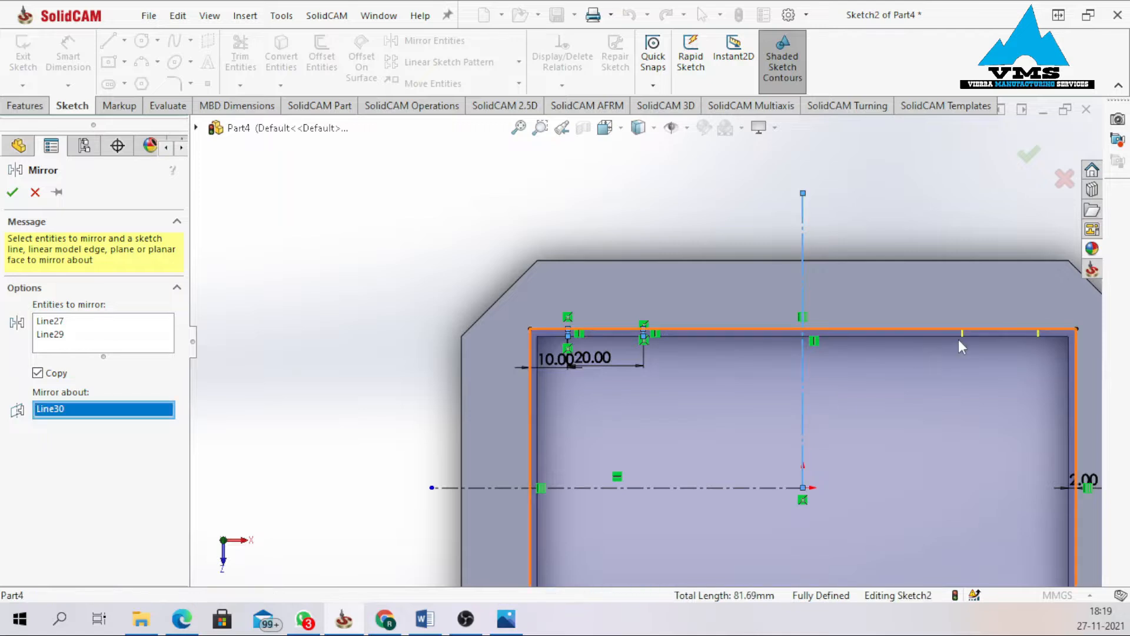
pyautogui.click(12, 193)
# Mirror all four short vertical lines of the upper wall strip about the horizontal centerline, keeping the originals.
pyautogui.click(434, 40)
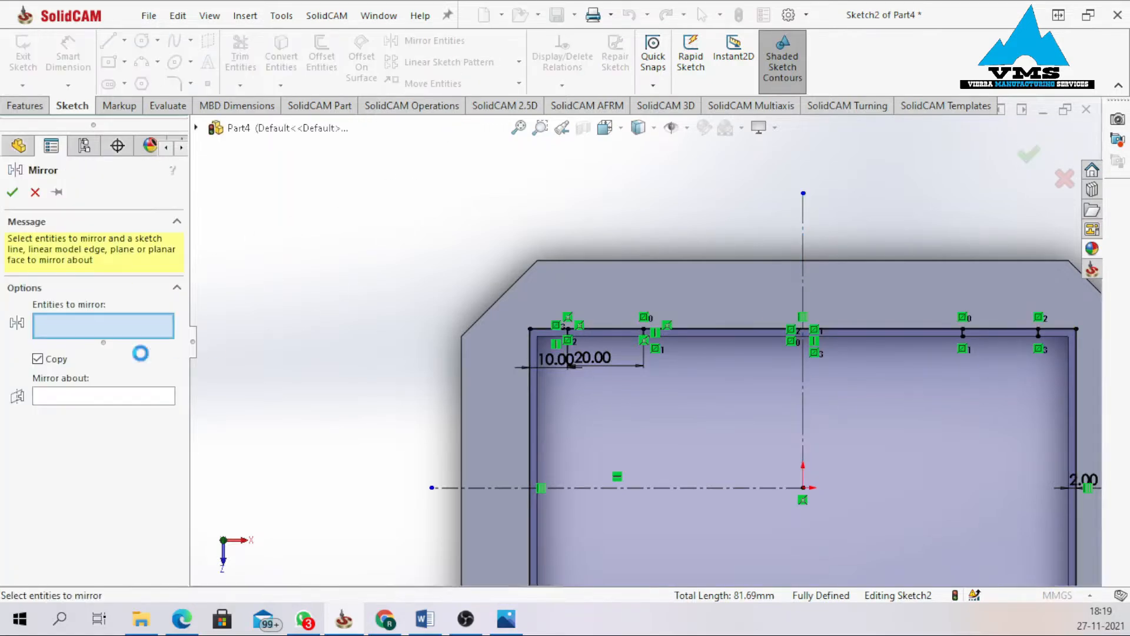
pyautogui.scroll(-3, 598, 371)
pyautogui.scroll(-4, 553, 312)
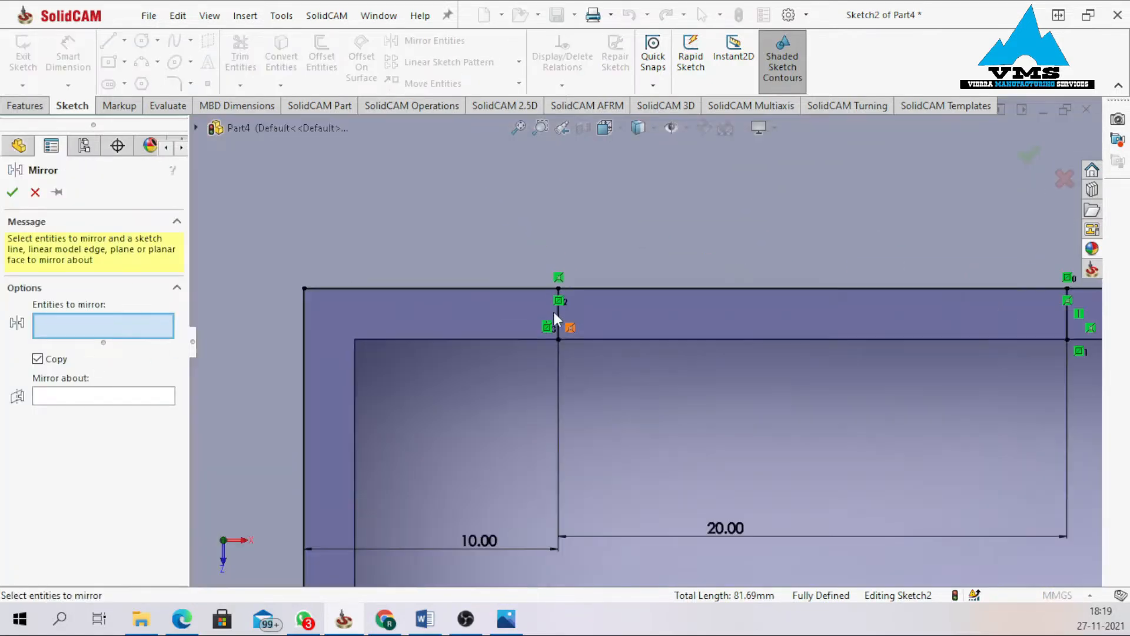
pyautogui.click(560, 323)
pyautogui.scroll(2, 782, 322)
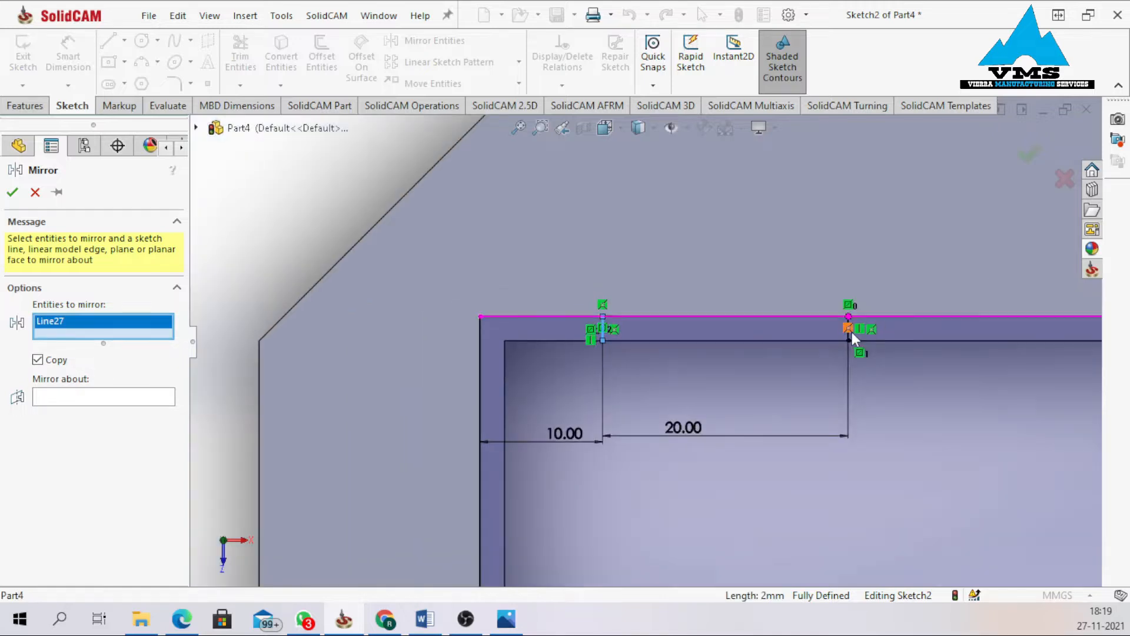
pyautogui.scroll(-5, 850, 330)
pyautogui.click(744, 346)
pyautogui.scroll(6, 785, 345)
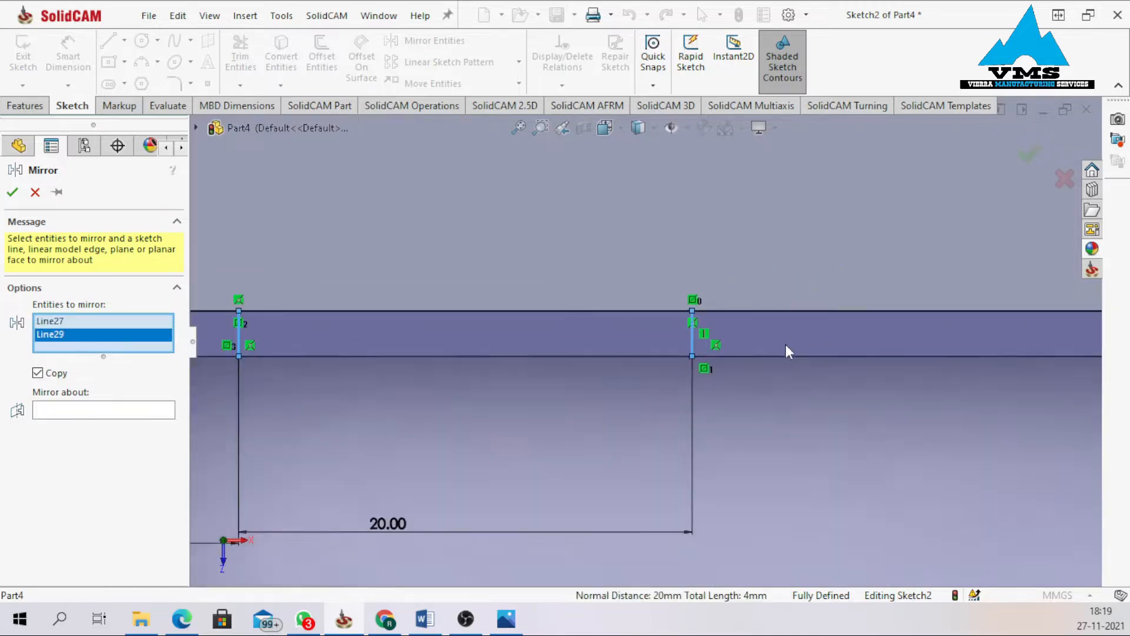
pyautogui.scroll(-4, 1046, 336)
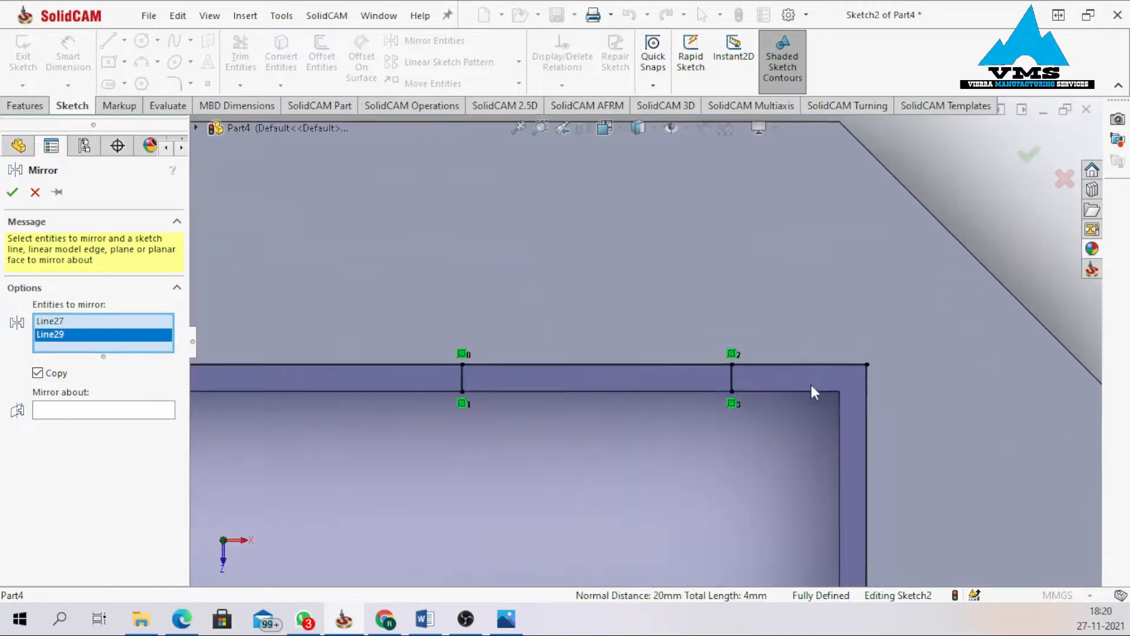
pyautogui.scroll(-2, 813, 391)
pyautogui.click(686, 374)
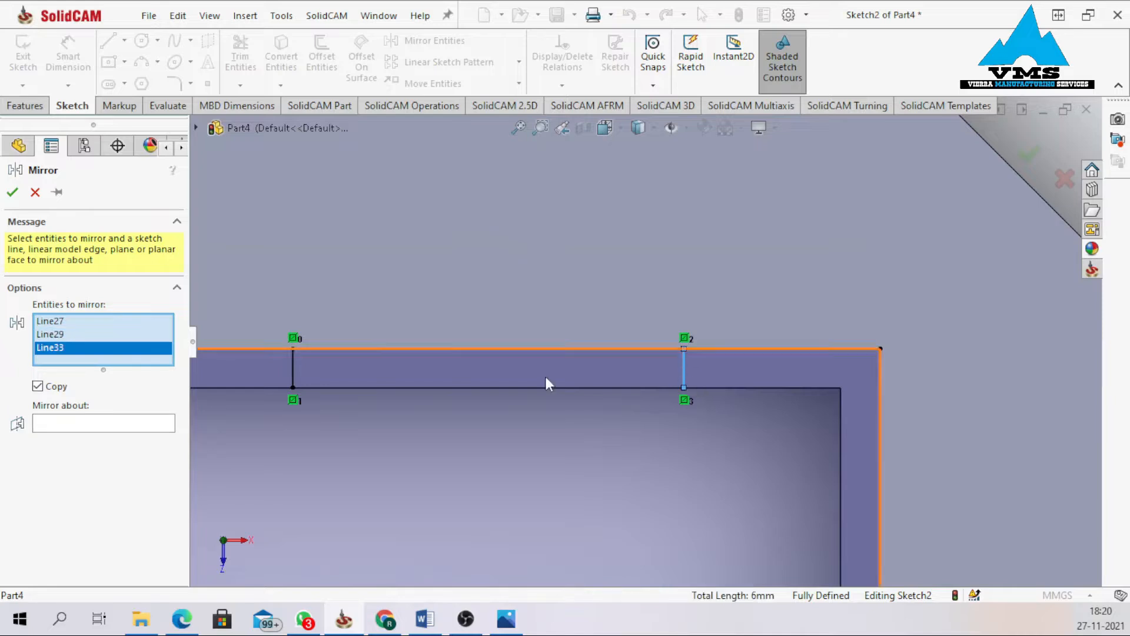
pyautogui.click(294, 369)
pyautogui.click(108, 437)
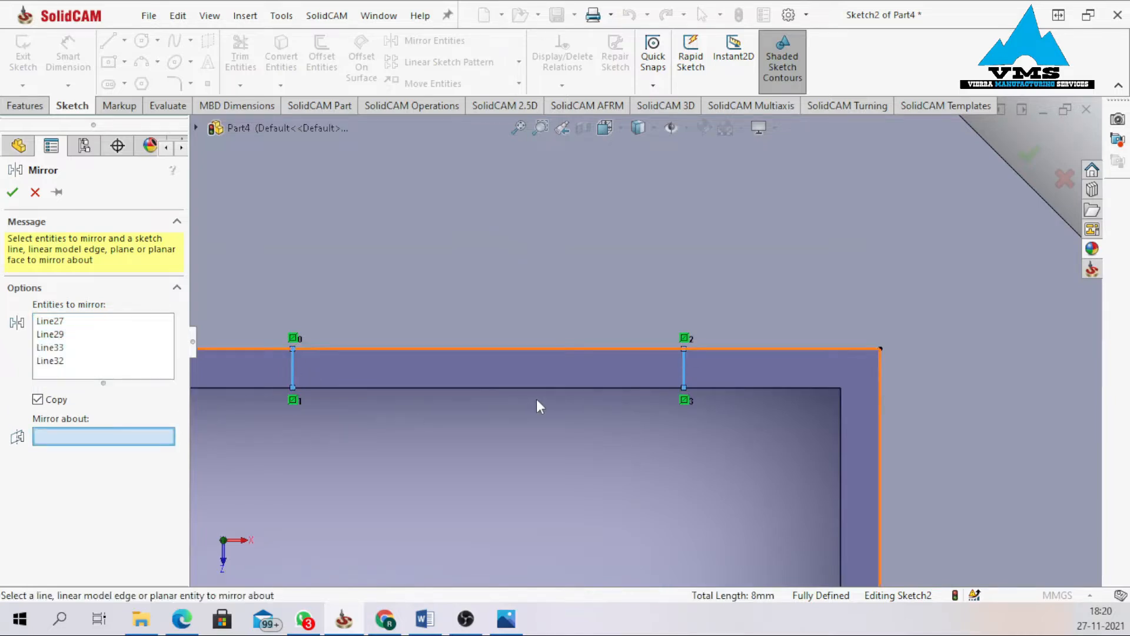
pyautogui.scroll(5, 535, 398)
pyautogui.click(467, 424)
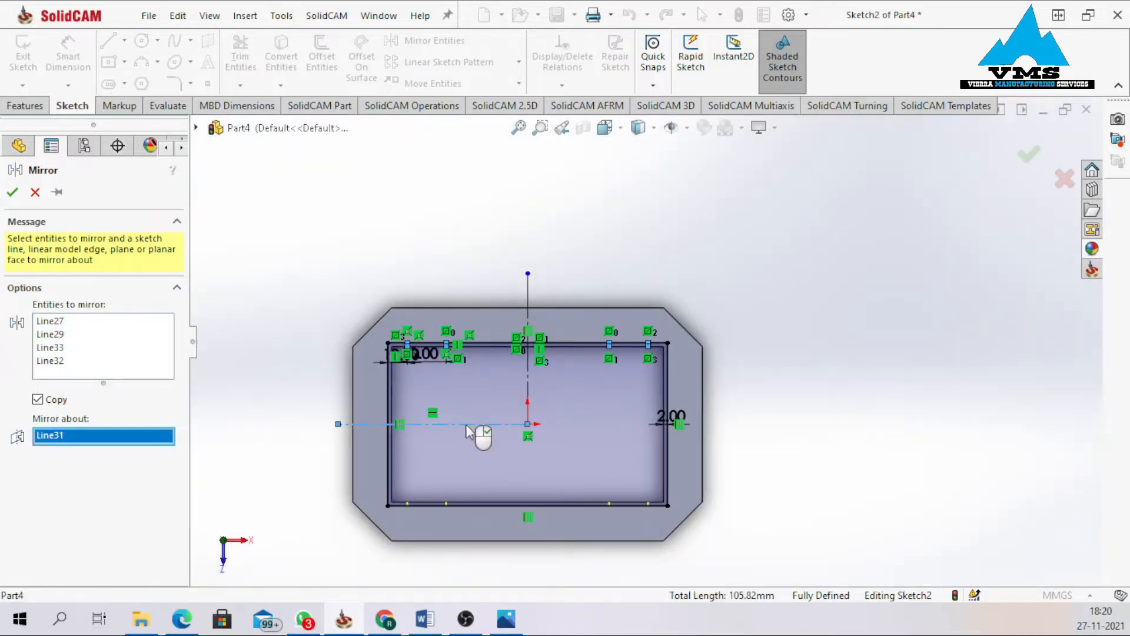
pyautogui.click(11, 192)
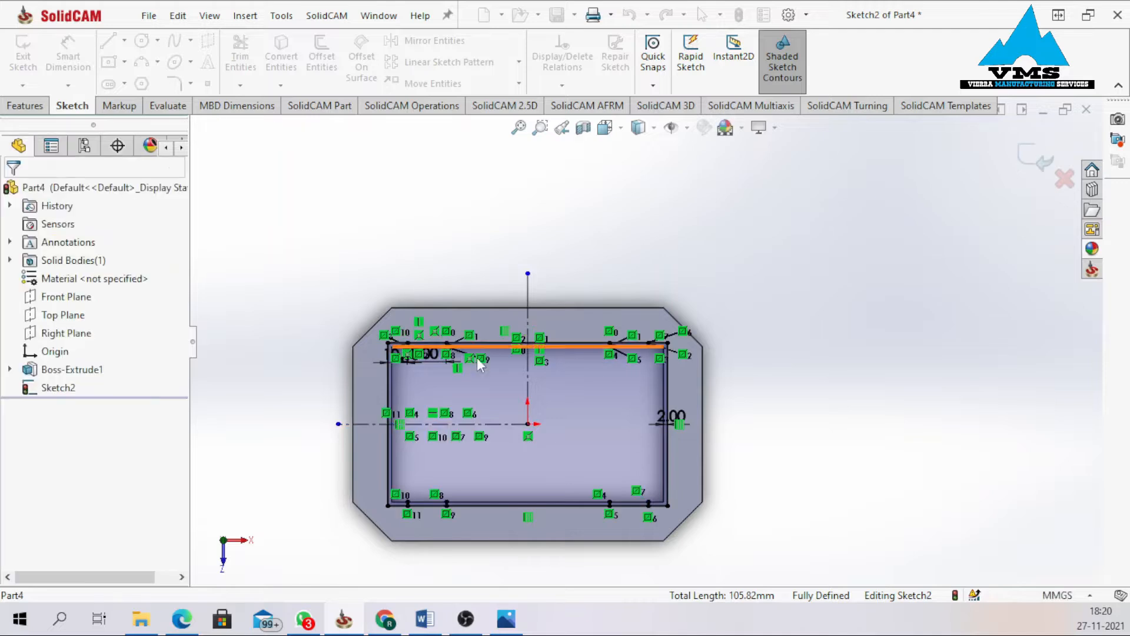
# Check the notch layout in the top, front and isometric views of the VMS PROJECT-1i drawing, and return to the sketch.
pyautogui.click(187, 618)
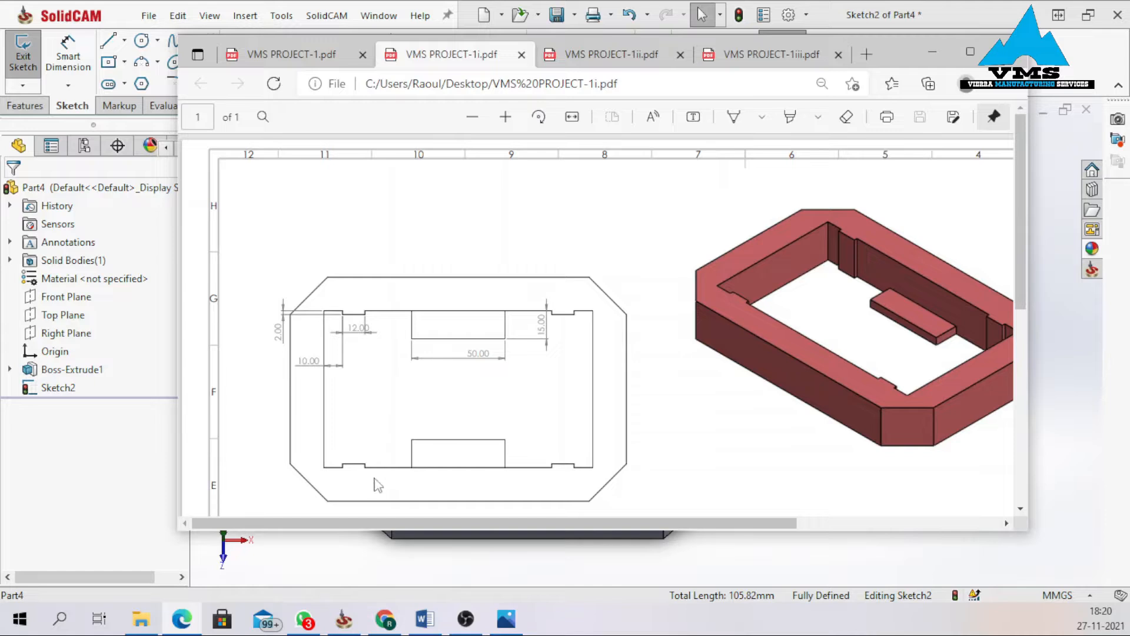
pyautogui.scroll(-5, 376, 479)
pyautogui.scroll(2, 368, 466)
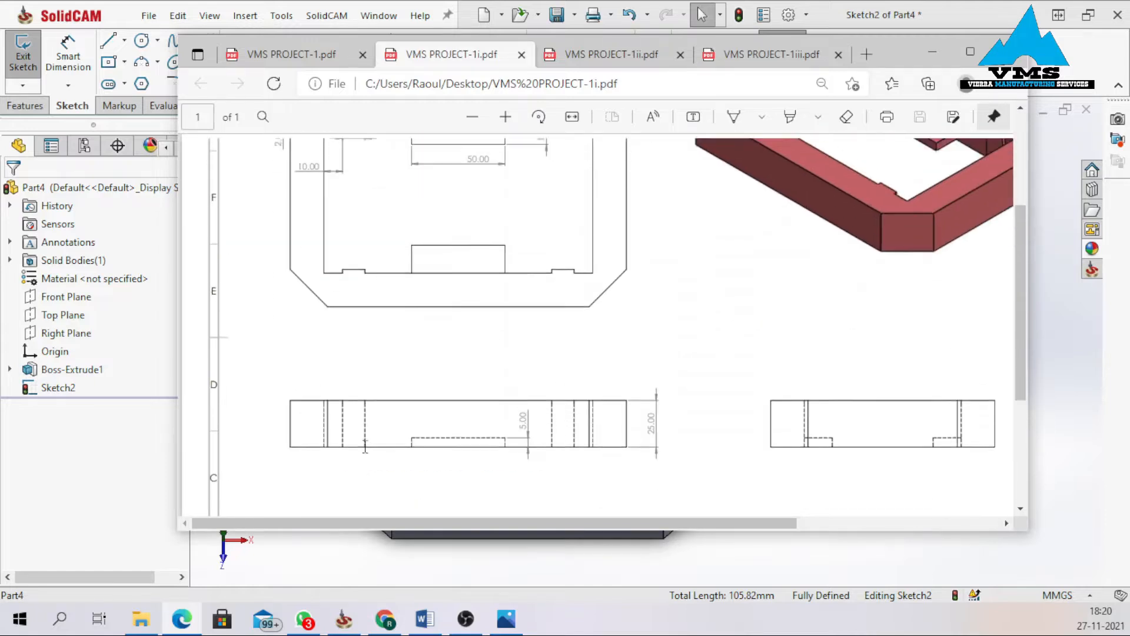
pyautogui.scroll(2, 365, 446)
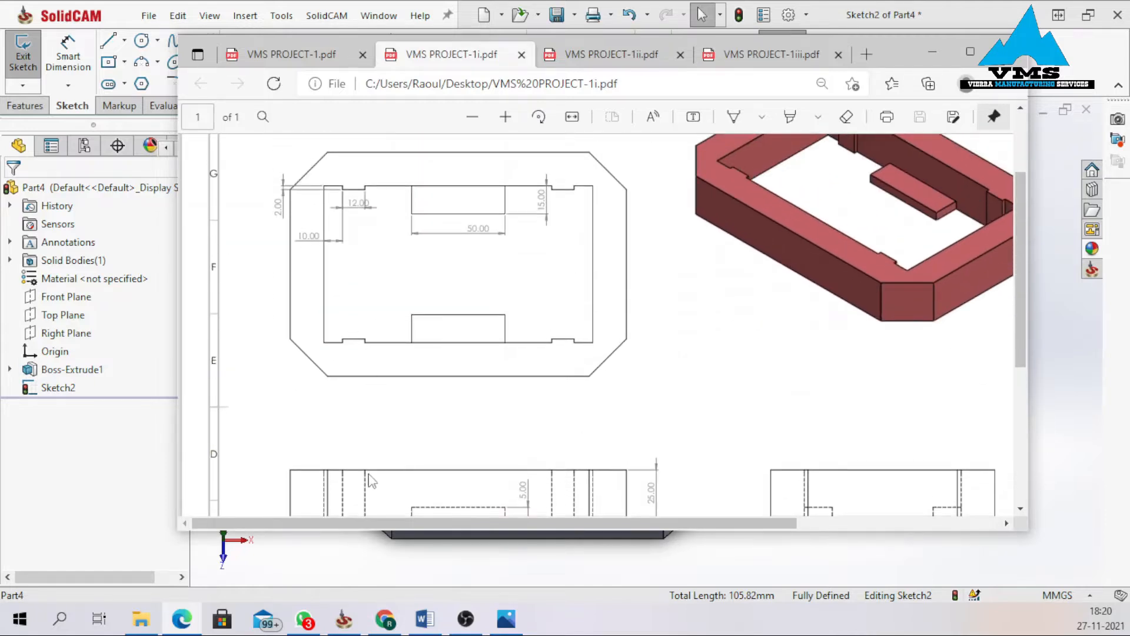
pyautogui.scroll(2, 740, 219)
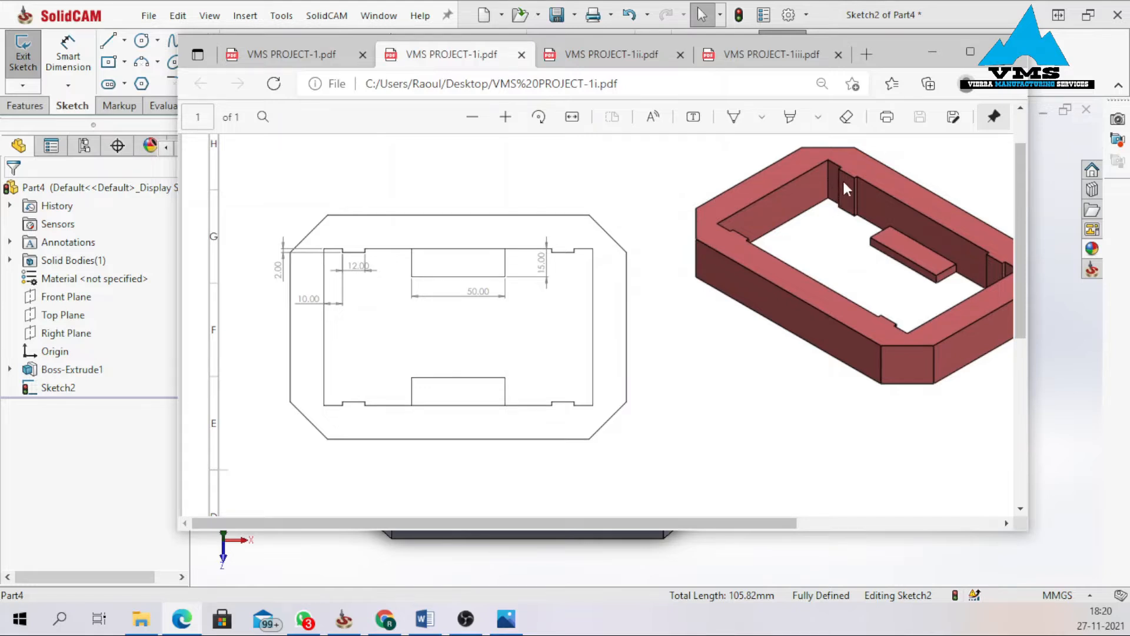
pyautogui.scroll(-2, 353, 477)
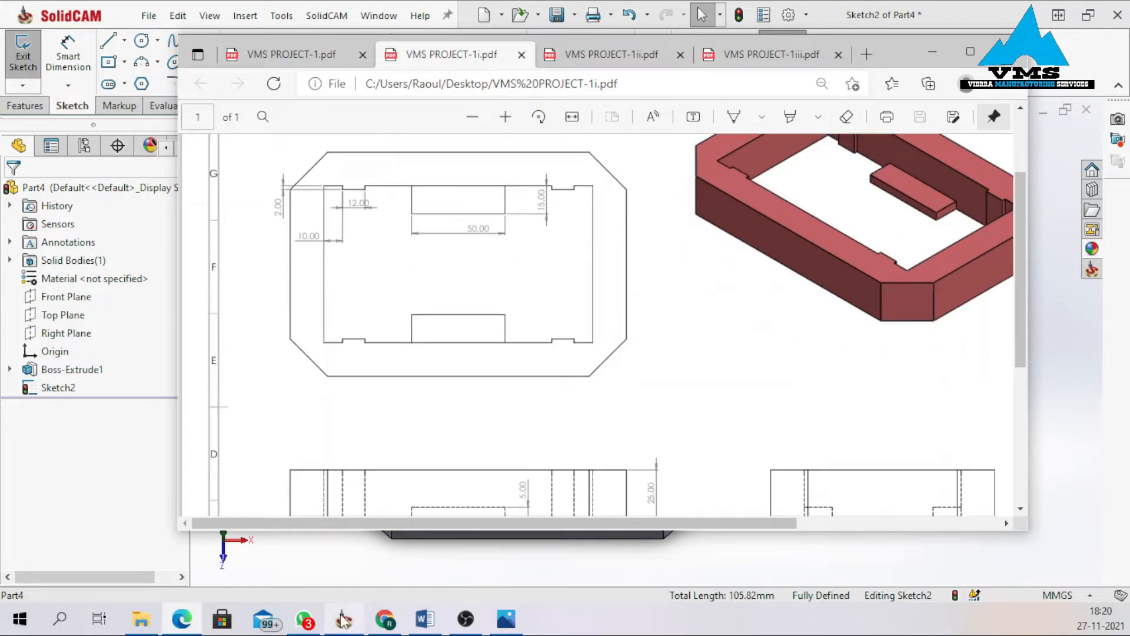
pyautogui.click(355, 560)
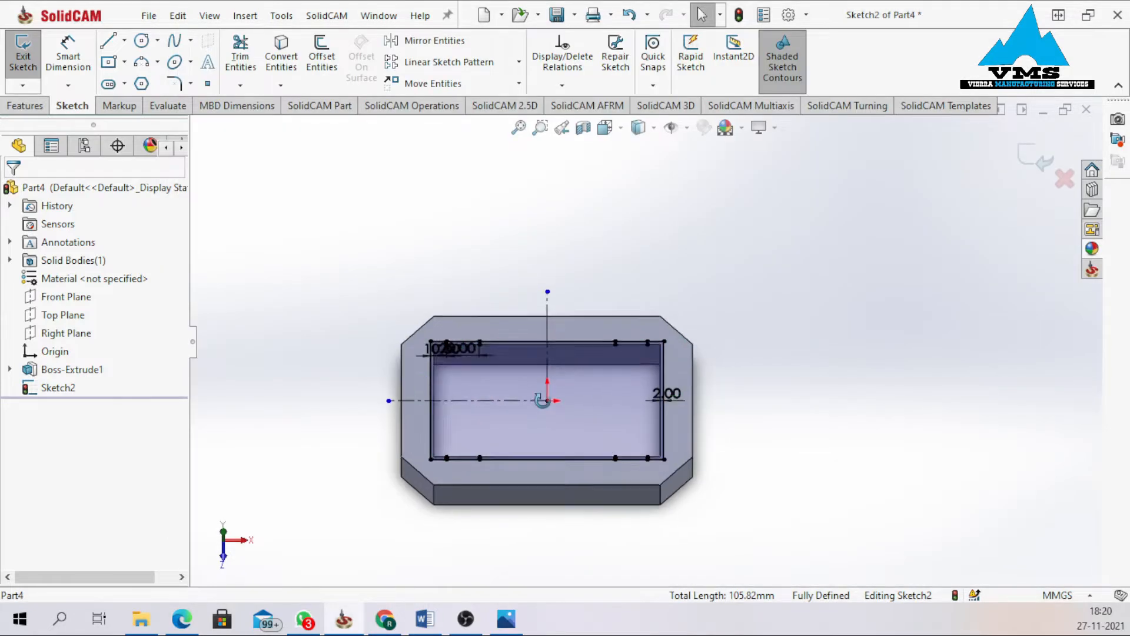
pyautogui.click(24, 105)
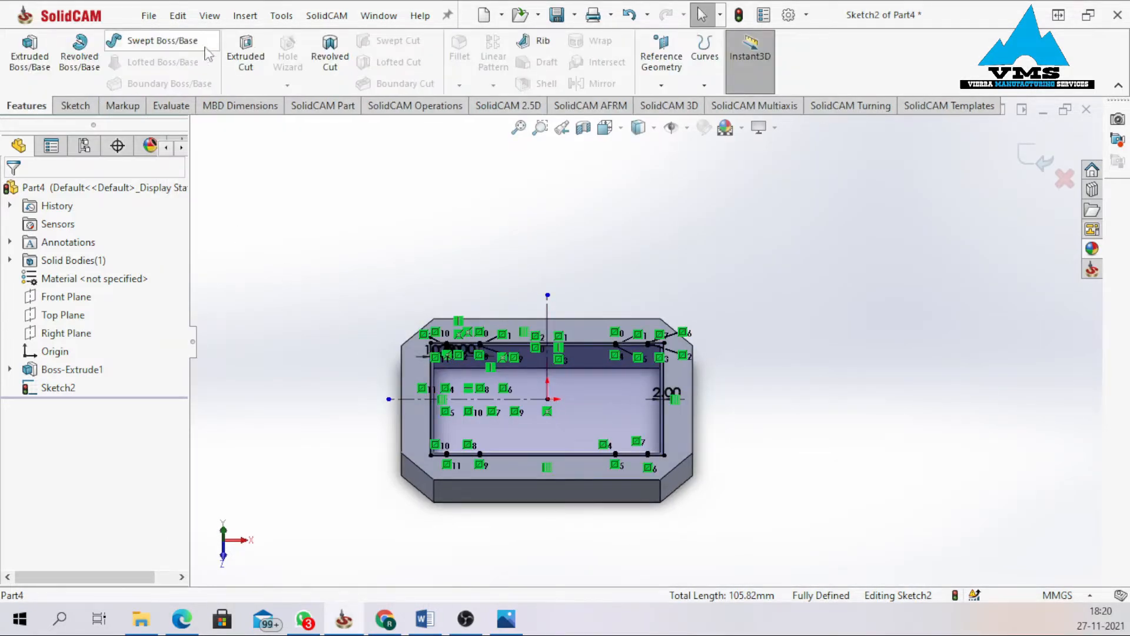
pyautogui.click(258, 59)
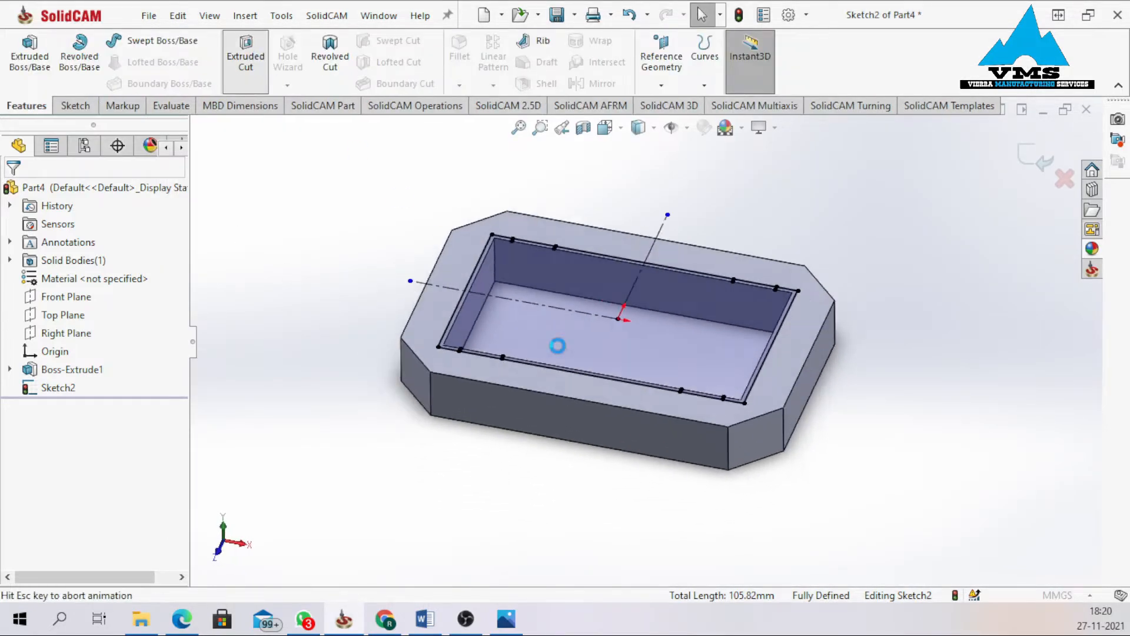
pyautogui.scroll(-3, 550, 252)
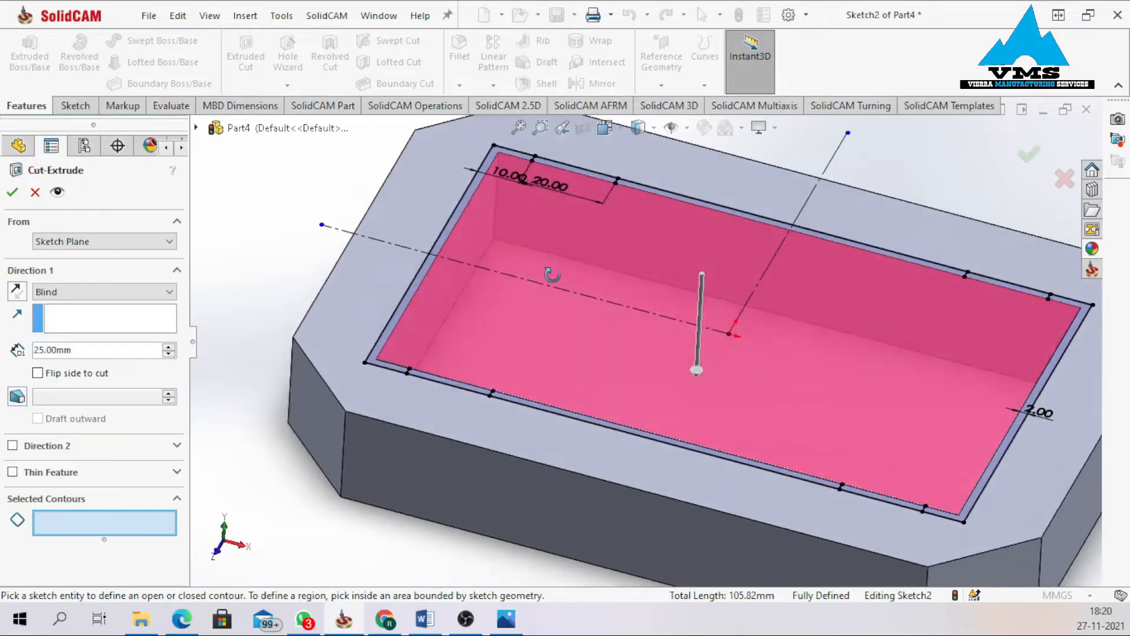
pyautogui.click(459, 221)
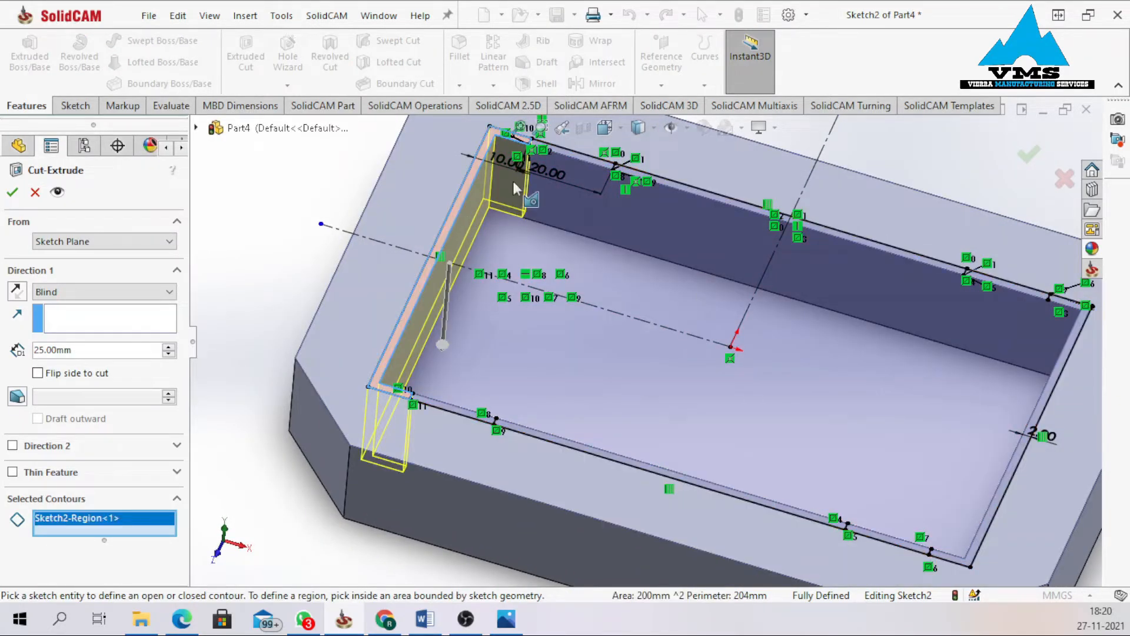
pyautogui.scroll(-3, 595, 157)
pyautogui.scroll(-3, 591, 170)
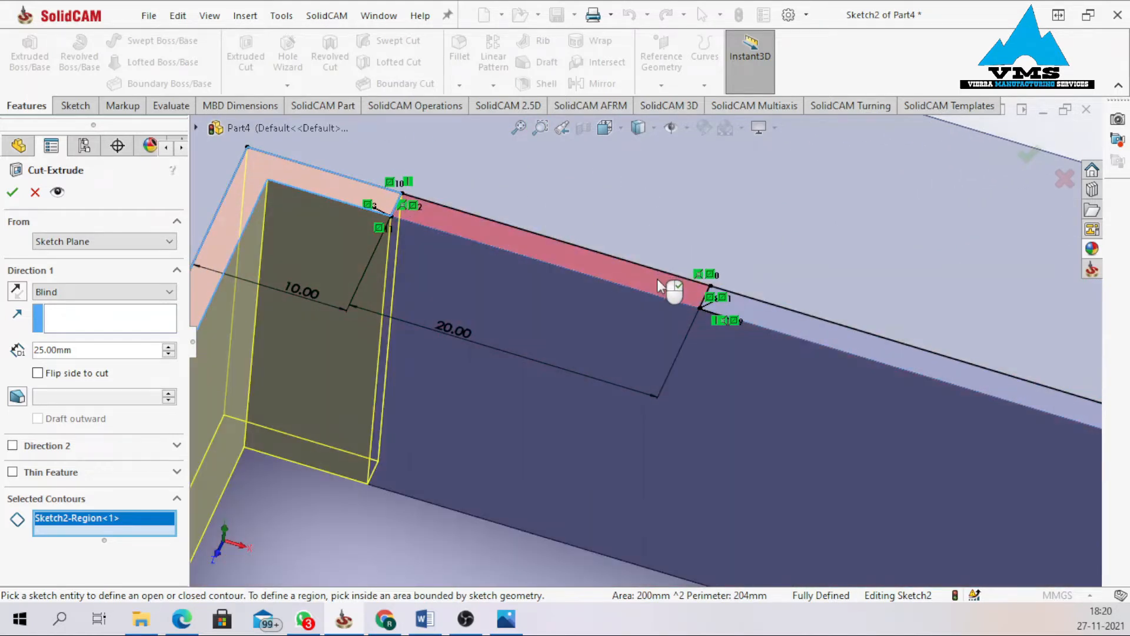
pyautogui.scroll(6, 615, 294)
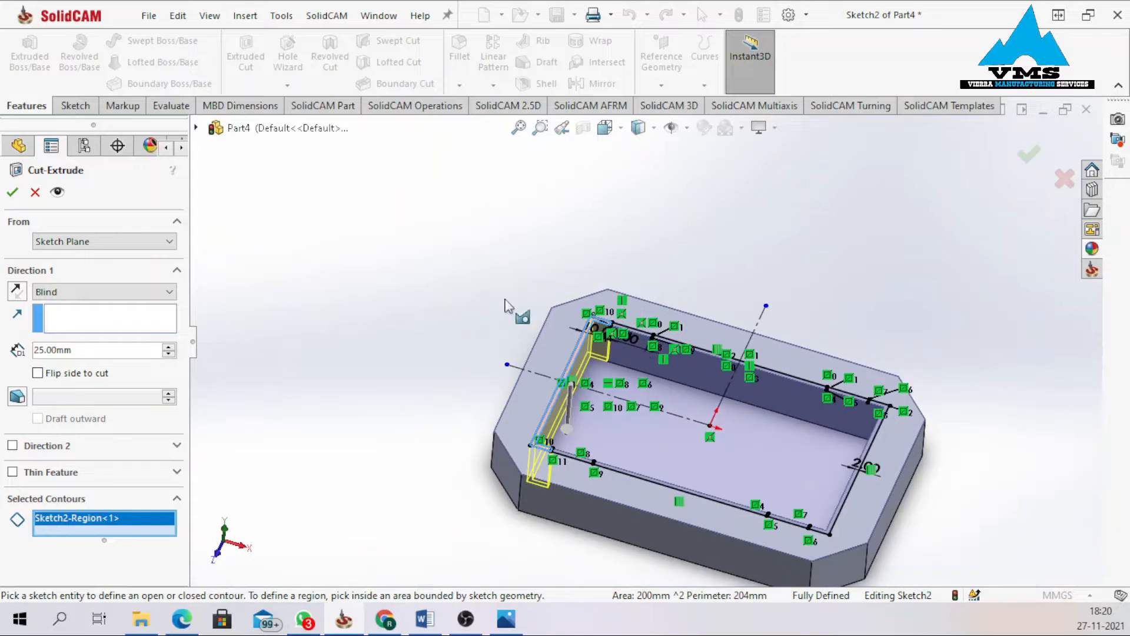
pyautogui.click(12, 192)
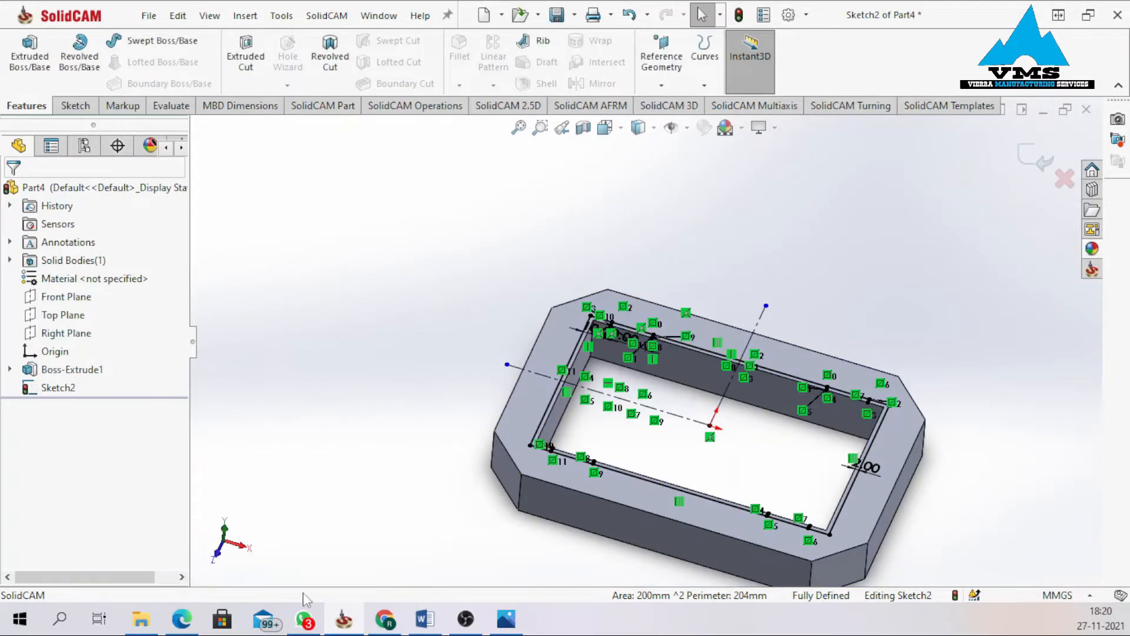
# Check the notch width in the VMS PROJECT-1i drawing and minimize the drawing window.
pyautogui.moveTo(182, 618)
pyautogui.click(215, 491)
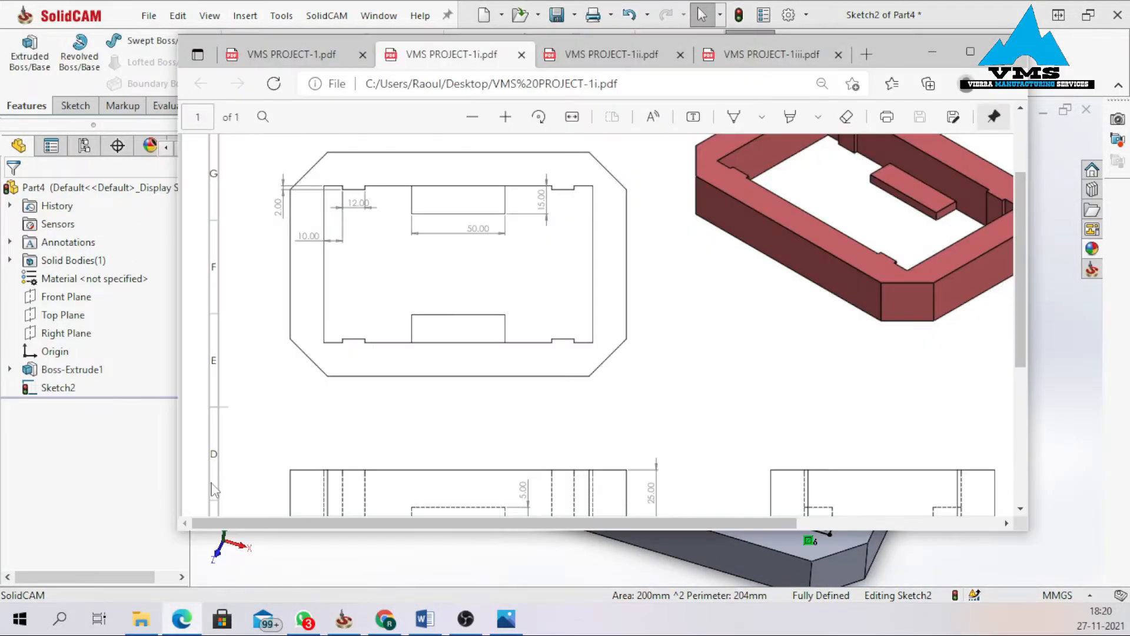
pyautogui.click(929, 55)
# Set the spacing between the first pair of short vertical lines, beside the 10 mm dimension, to 12 mm.
pyautogui.click(59, 388)
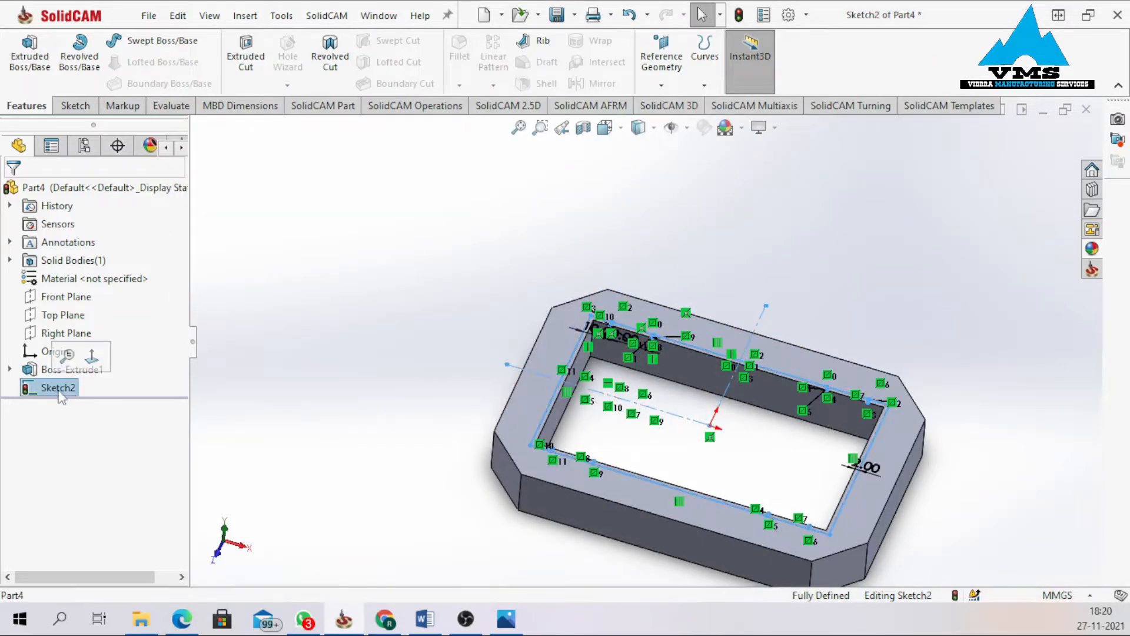
pyautogui.click(628, 249)
pyautogui.scroll(-1, 1051, 221)
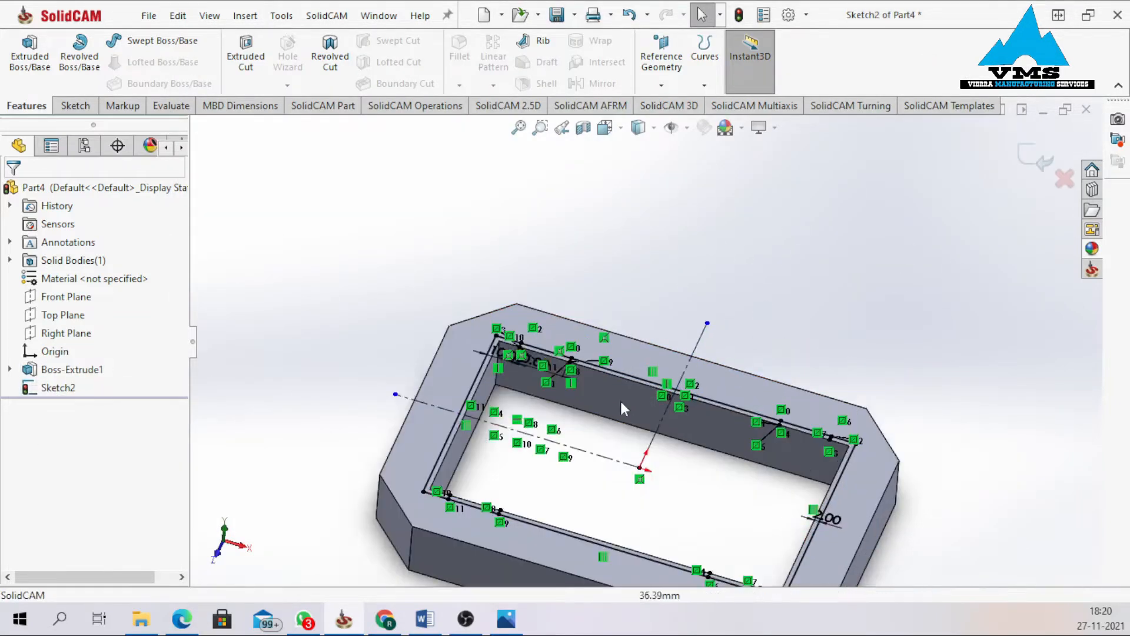
pyautogui.scroll(-3, 525, 424)
pyautogui.scroll(5, 427, 468)
pyautogui.scroll(-2, 419, 445)
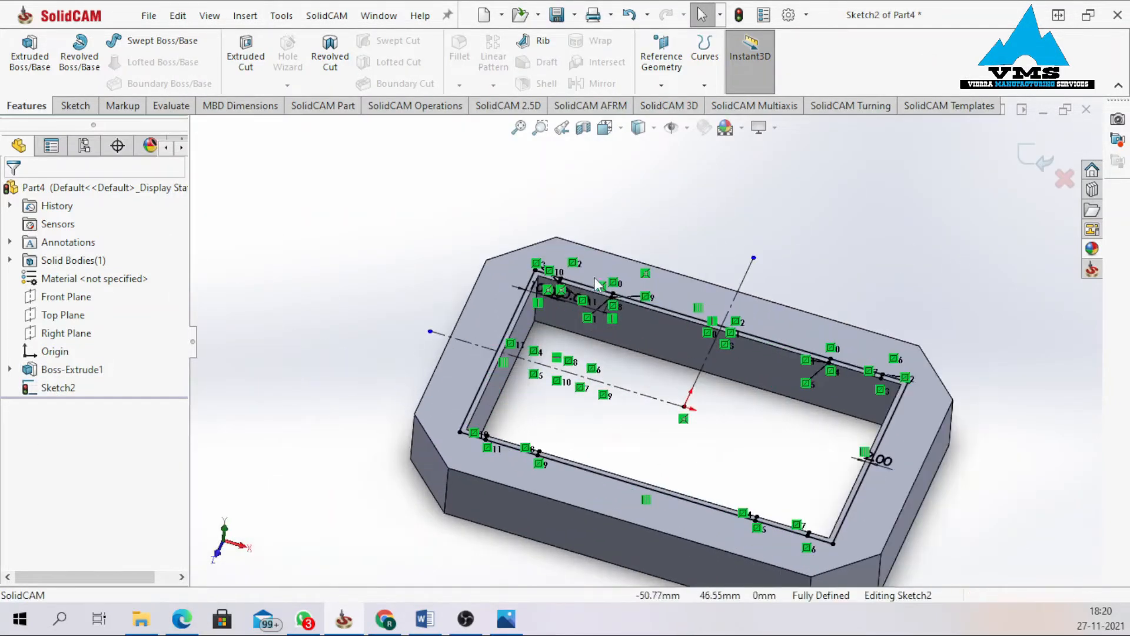
pyautogui.scroll(-3, 595, 283)
pyautogui.moveTo(318, 255); pyautogui.dragTo(312, 173, button='right')
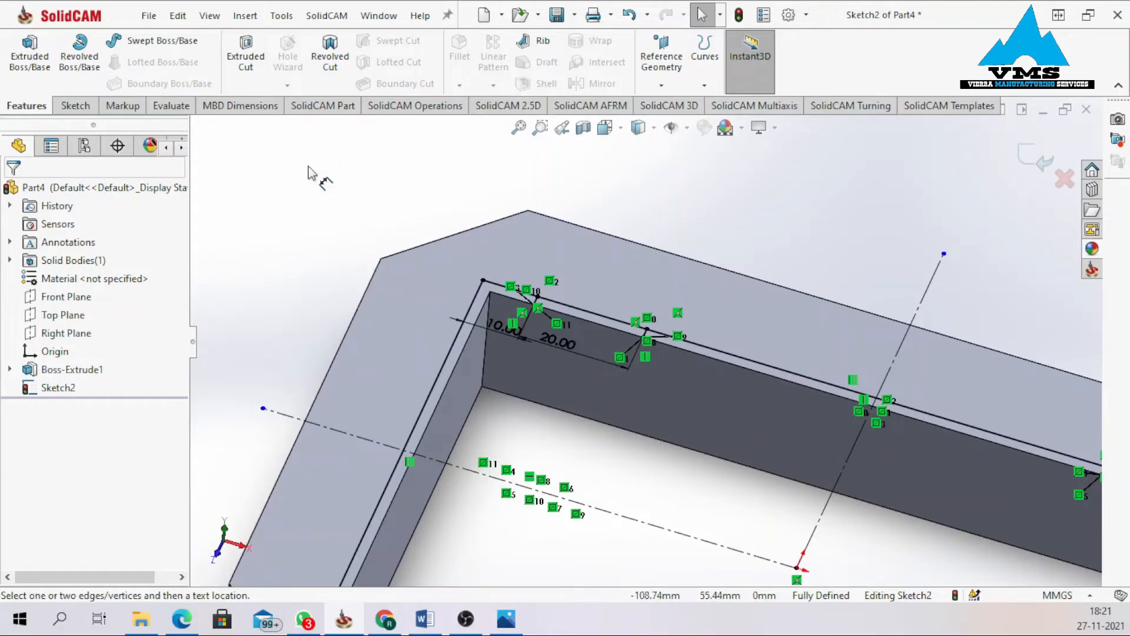
pyautogui.scroll(-3, 560, 341)
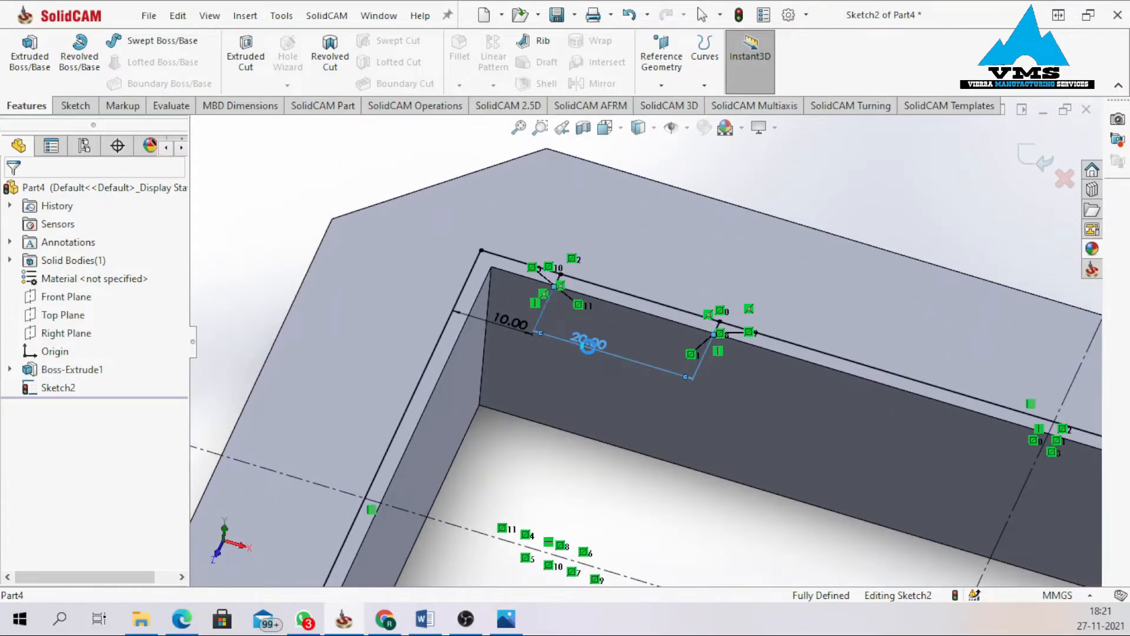
pyautogui.doubleClick(587, 343)
pyautogui.write('20')
pyautogui.press('Return')
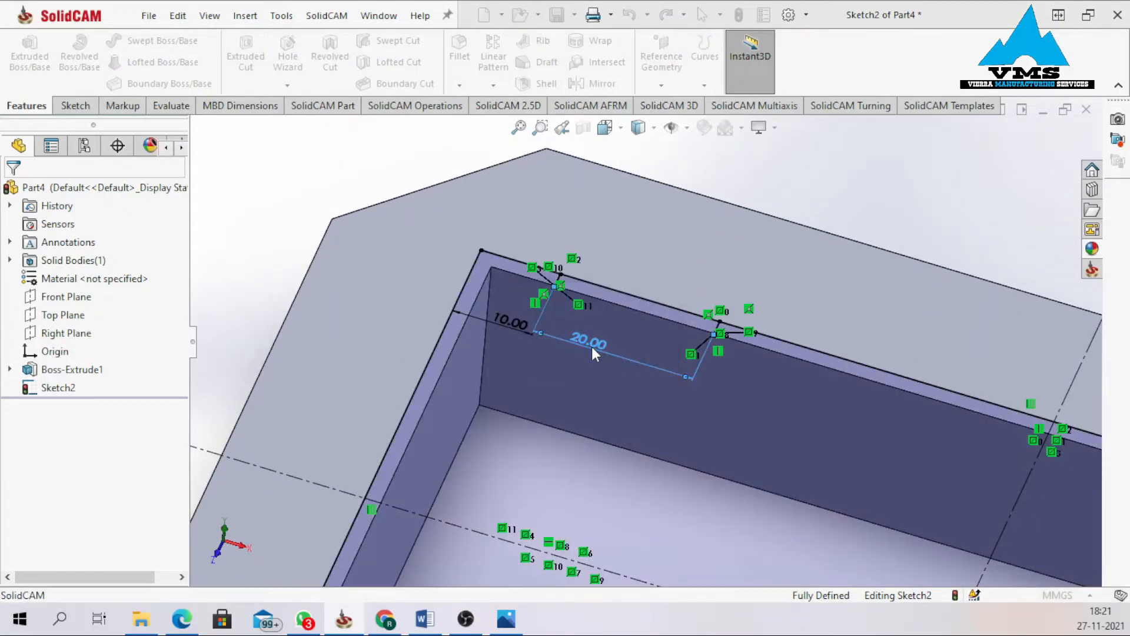
pyautogui.scroll(5, 591, 348)
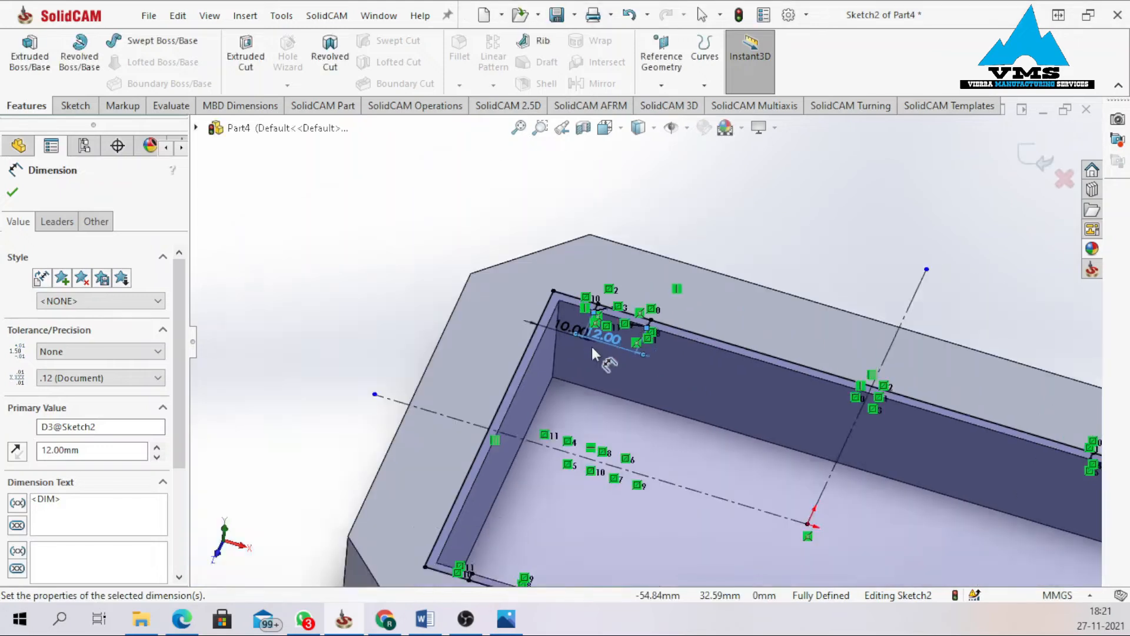
# Finish dimensioning and start an extruded cut, selecting the left wall-strip region and the upper strip region between the notches as contours.
pyautogui.scroll(3, 917, 459)
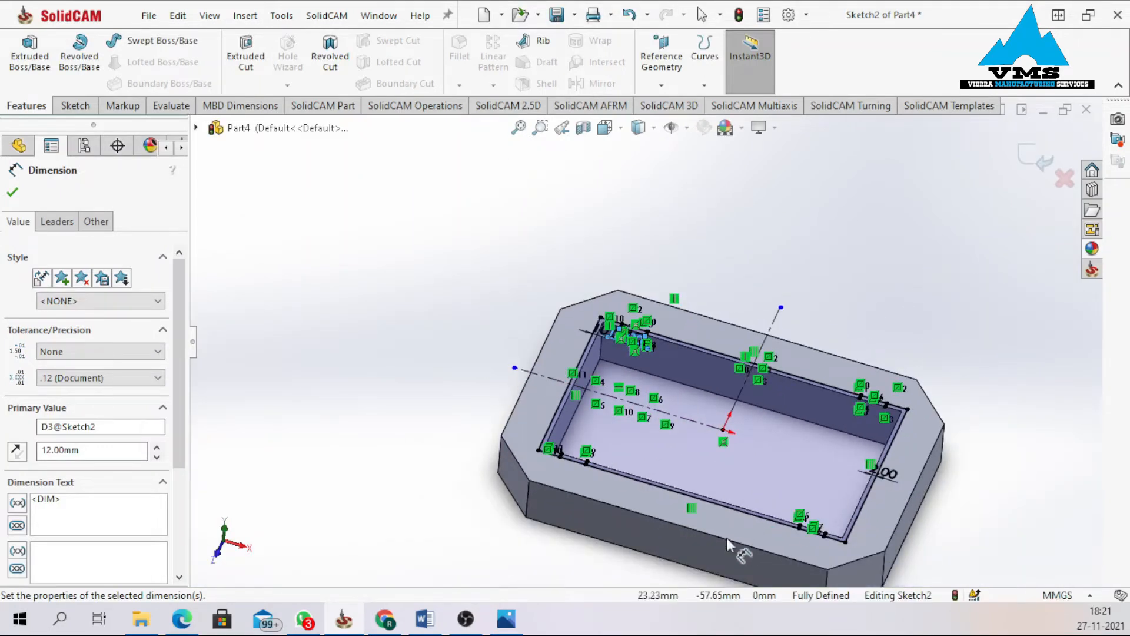
pyautogui.scroll(-4, 599, 493)
pyautogui.scroll(-3, 680, 257)
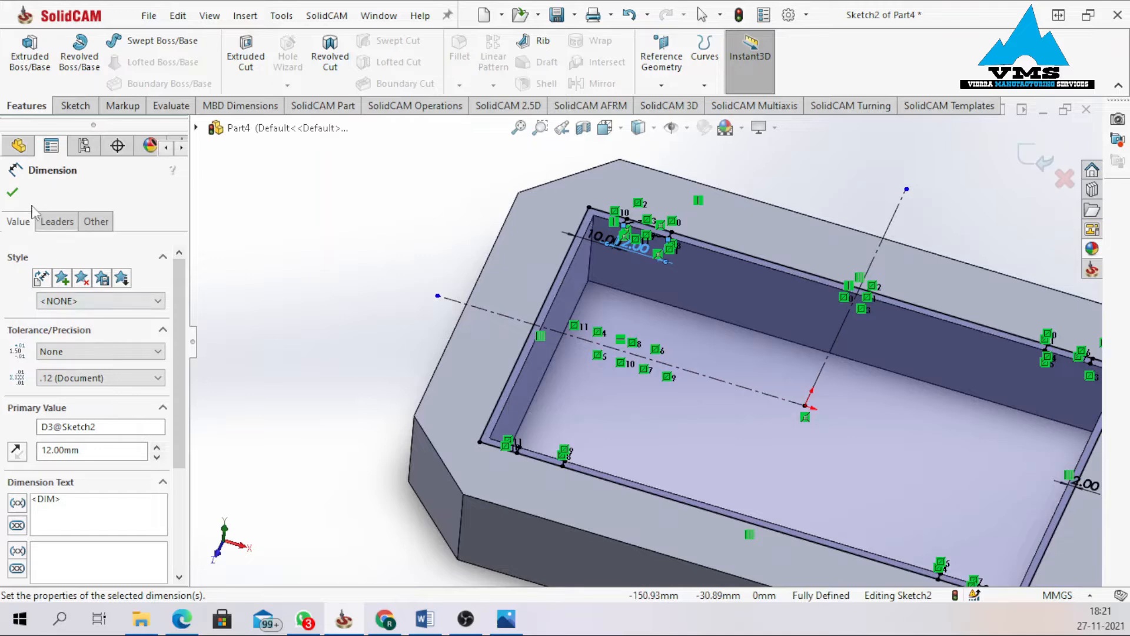
pyautogui.click(12, 192)
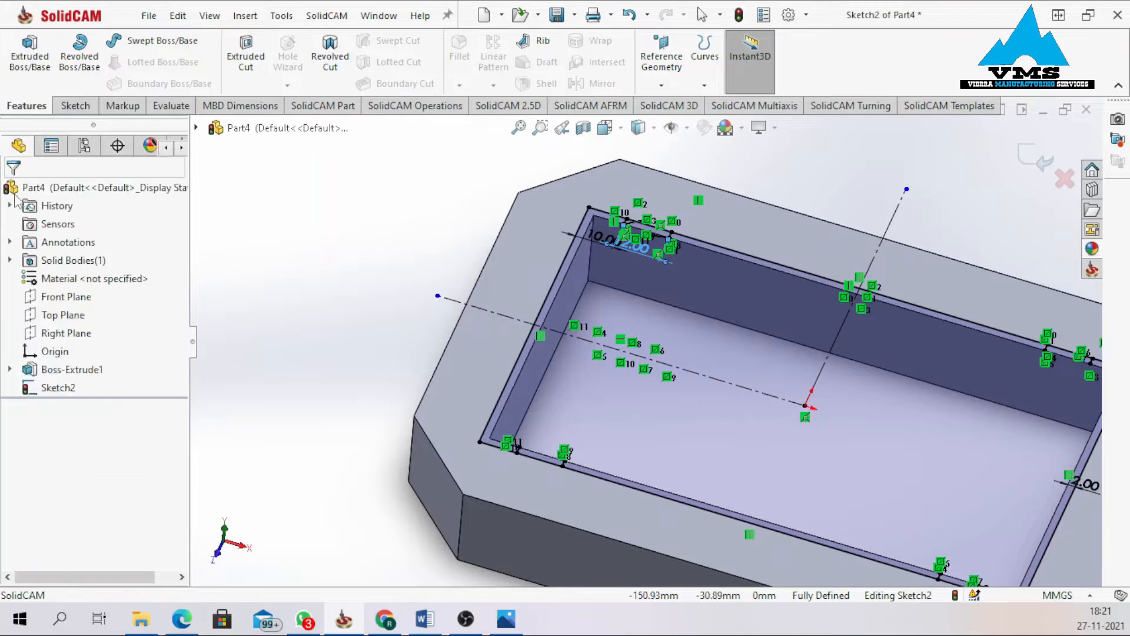
pyautogui.click(232, 54)
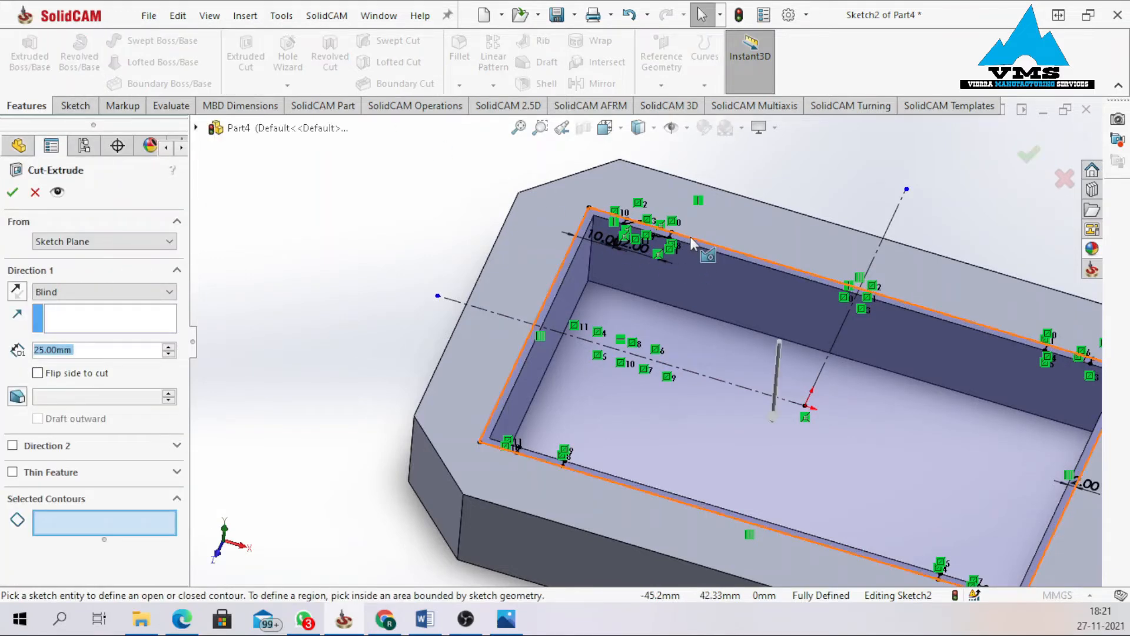
pyautogui.scroll(-3, 627, 239)
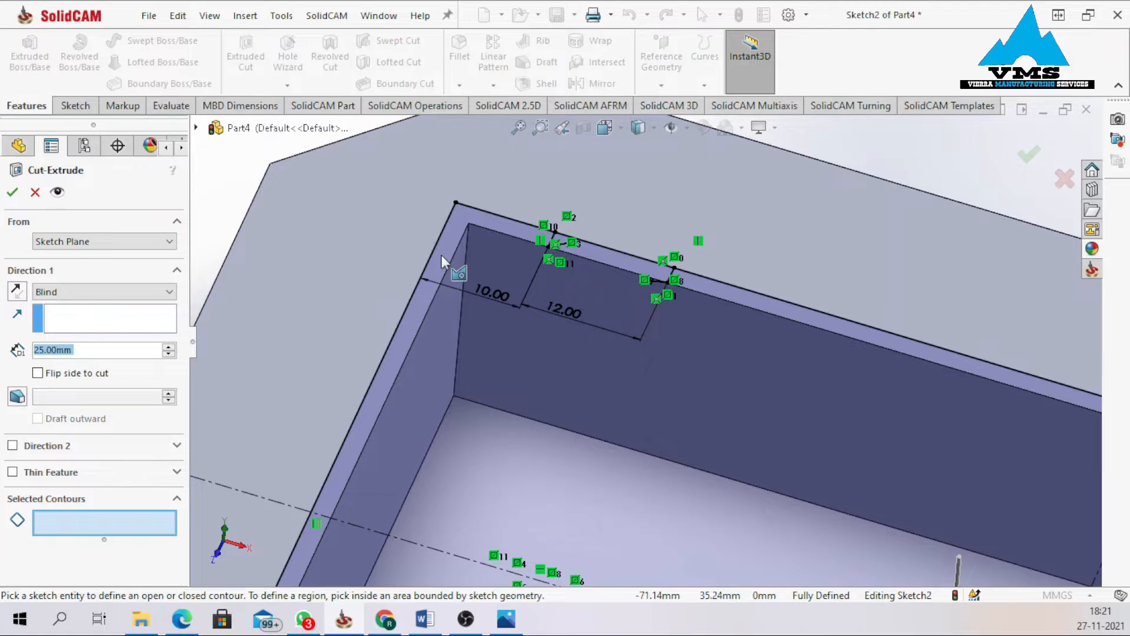
pyautogui.click(414, 322)
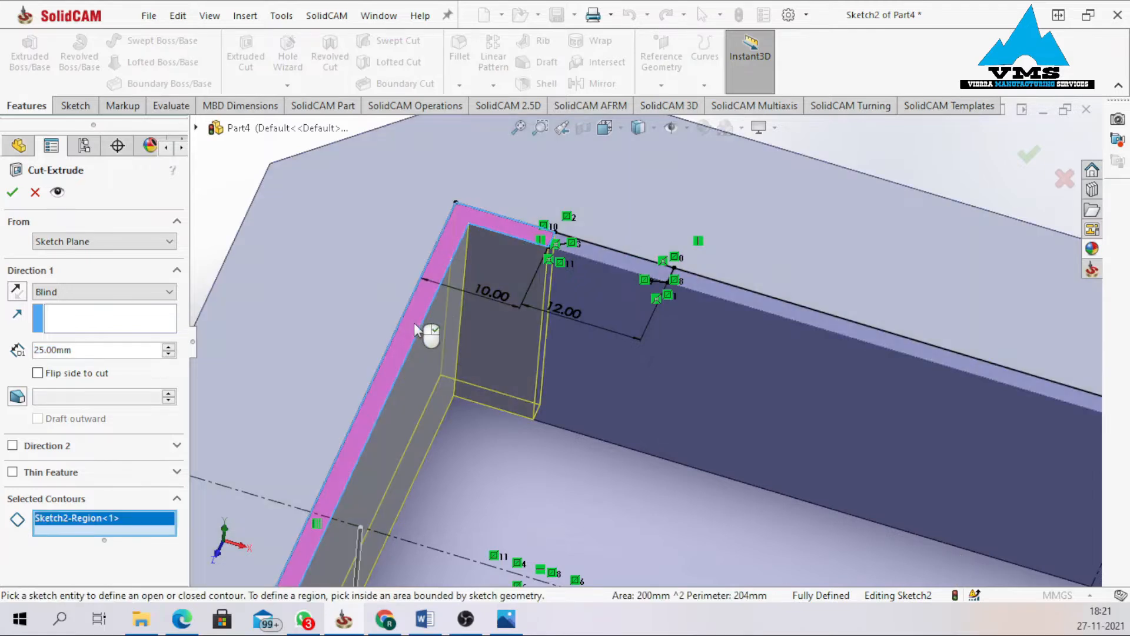
pyautogui.click(718, 291)
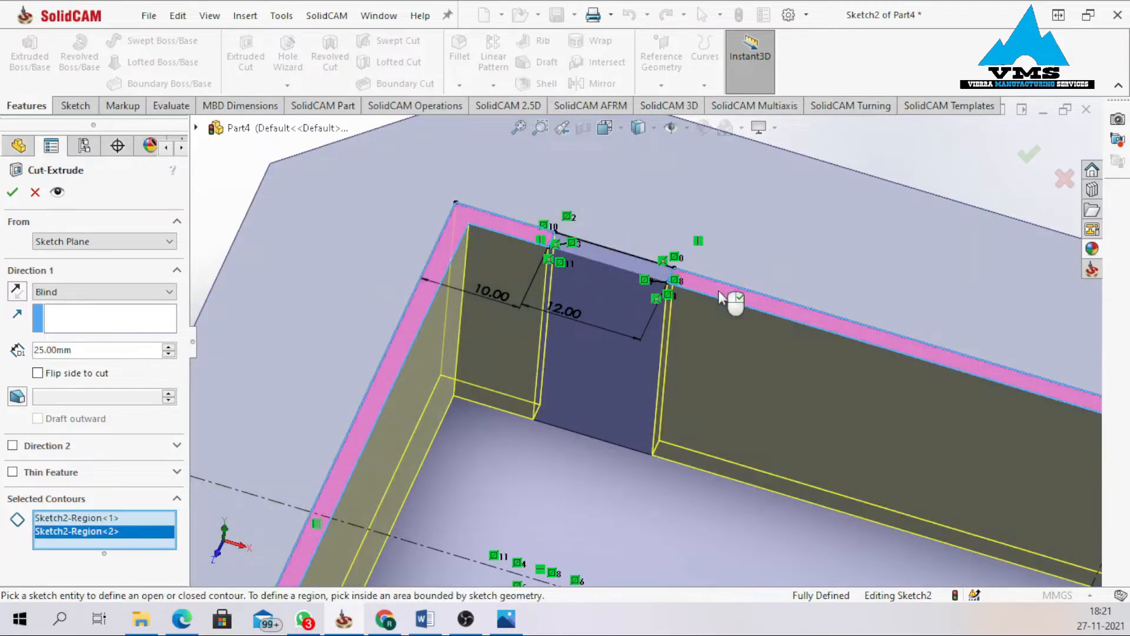
# Add the right wall-strip region and the lower strip region between the notches to the cut's contours.
pyautogui.scroll(6, 786, 319)
pyautogui.scroll(-4, 890, 412)
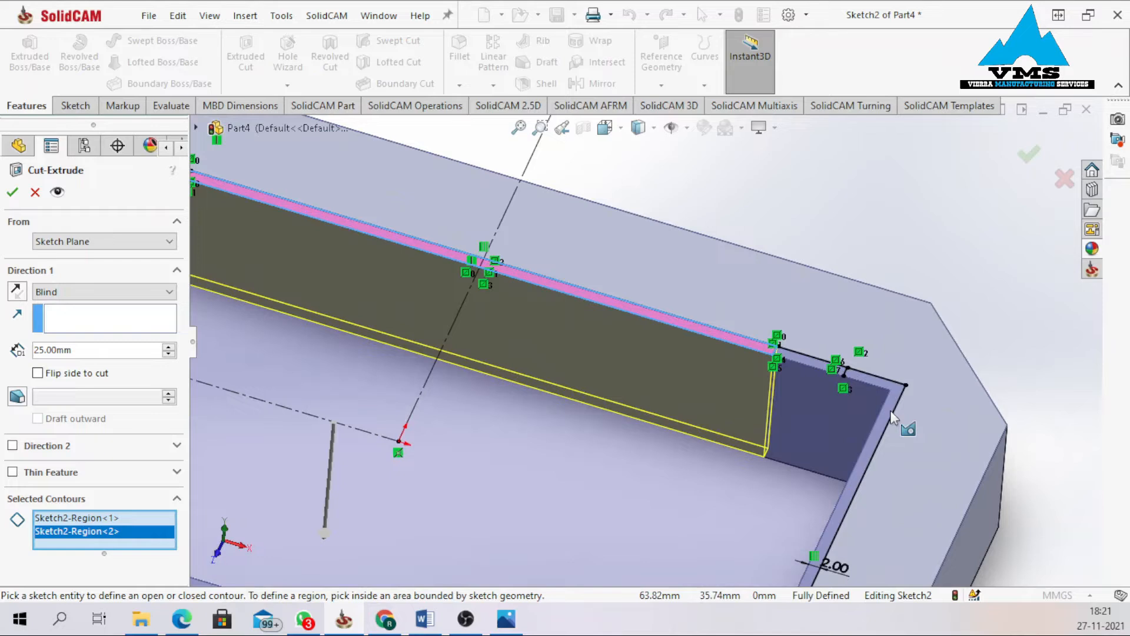
pyautogui.click(889, 390)
pyautogui.scroll(5, 880, 395)
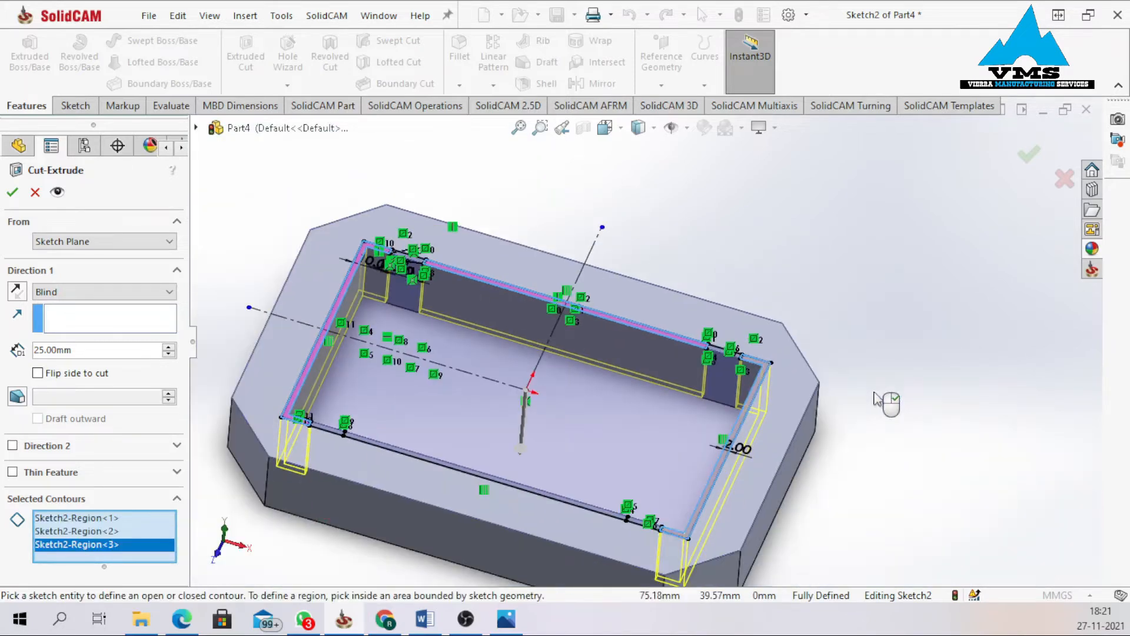
pyautogui.scroll(-5, 566, 542)
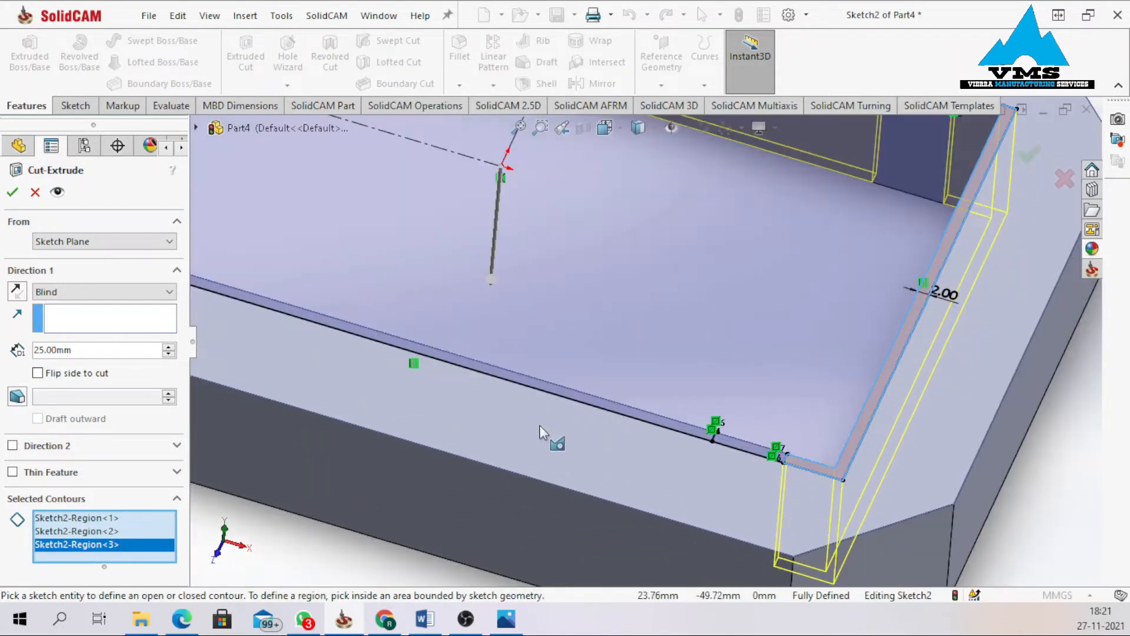
pyautogui.click(544, 388)
pyautogui.scroll(5, 553, 390)
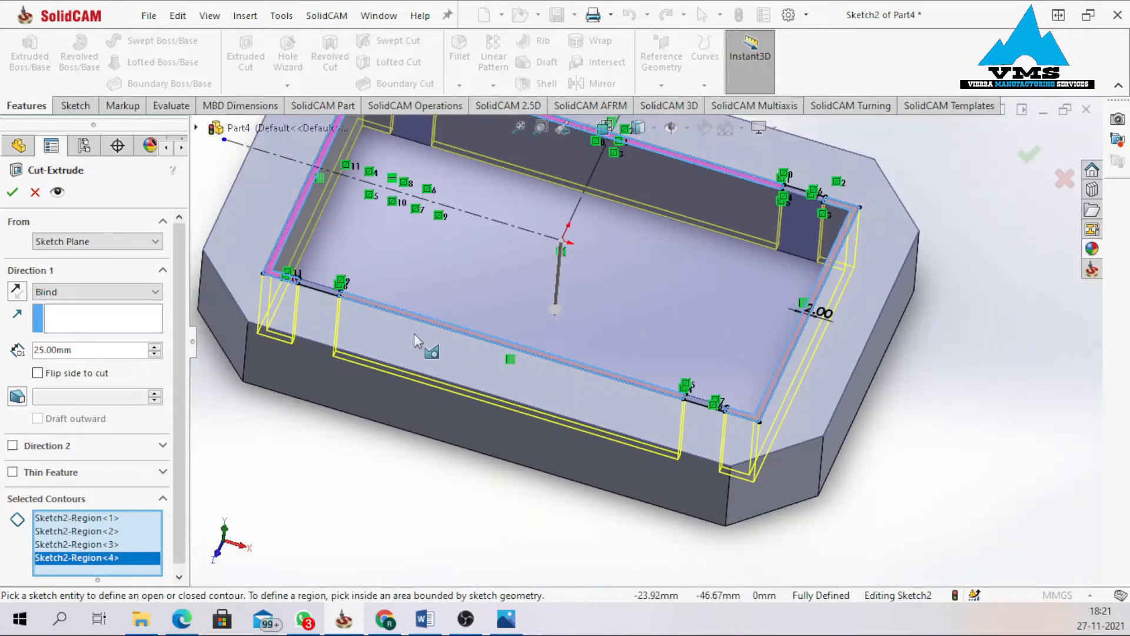
# Cut the four selected strip regions with a blind depth of 35 mm and inspect the notched frame.
pyautogui.moveTo(458, 451); pyautogui.dragTo(452, 247, button='middle')
pyautogui.click(454, 246)
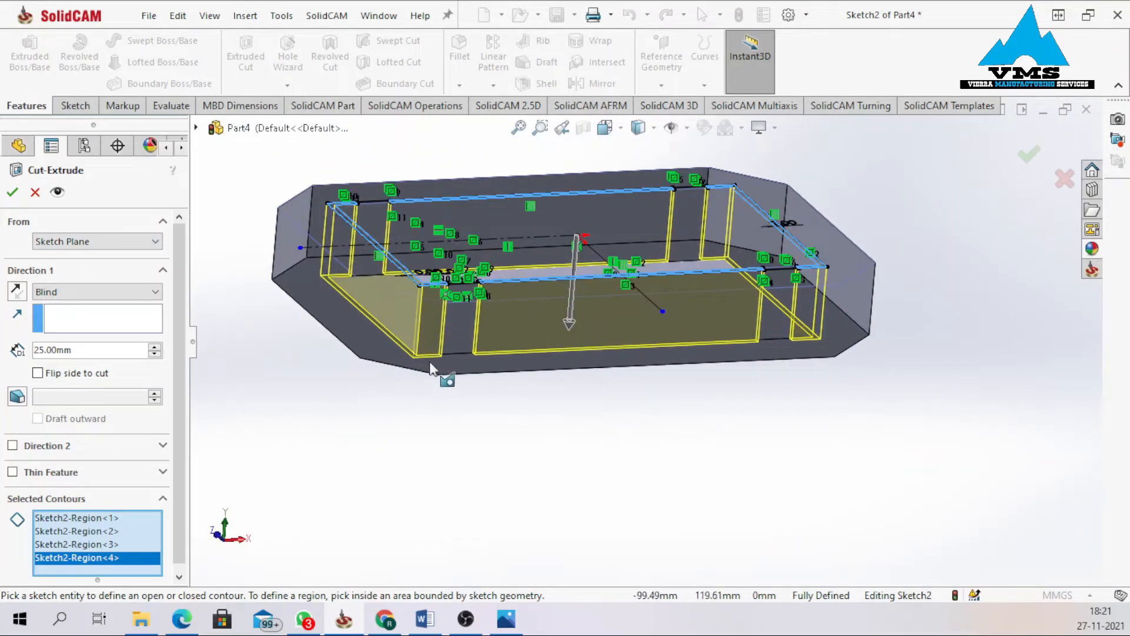
pyautogui.doubleClick(110, 354)
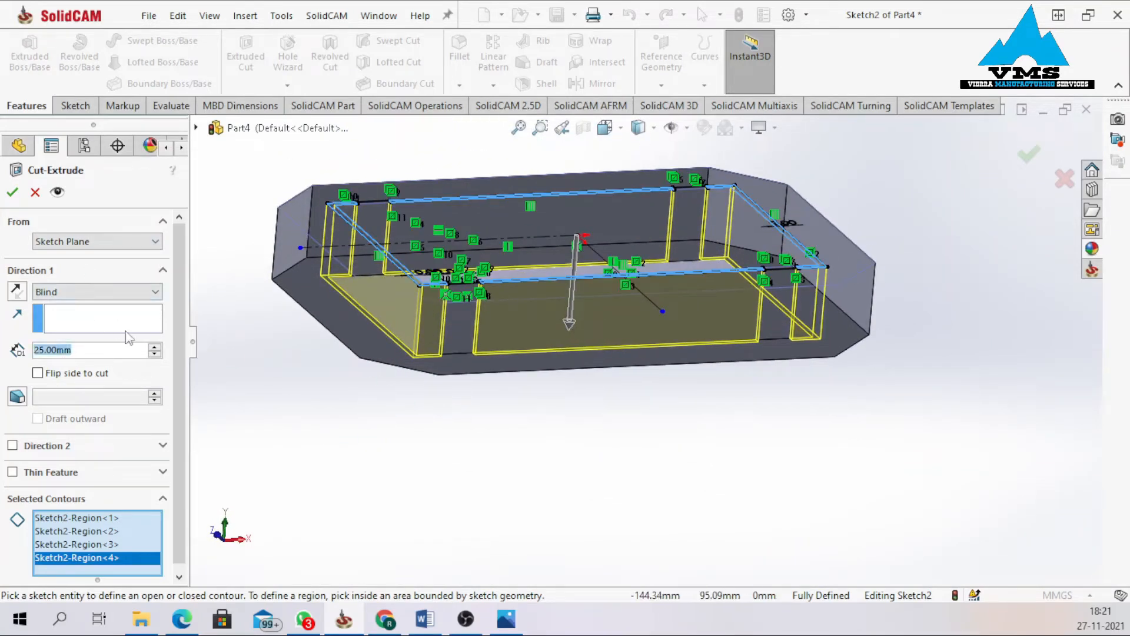
pyautogui.write('35')
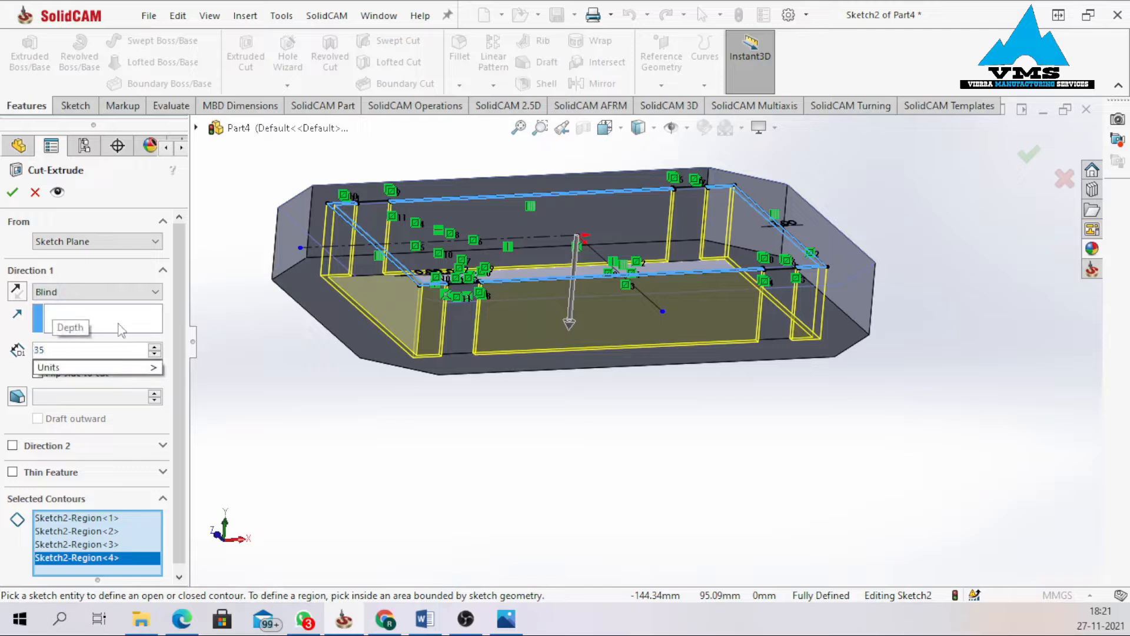
pyautogui.press('Return')
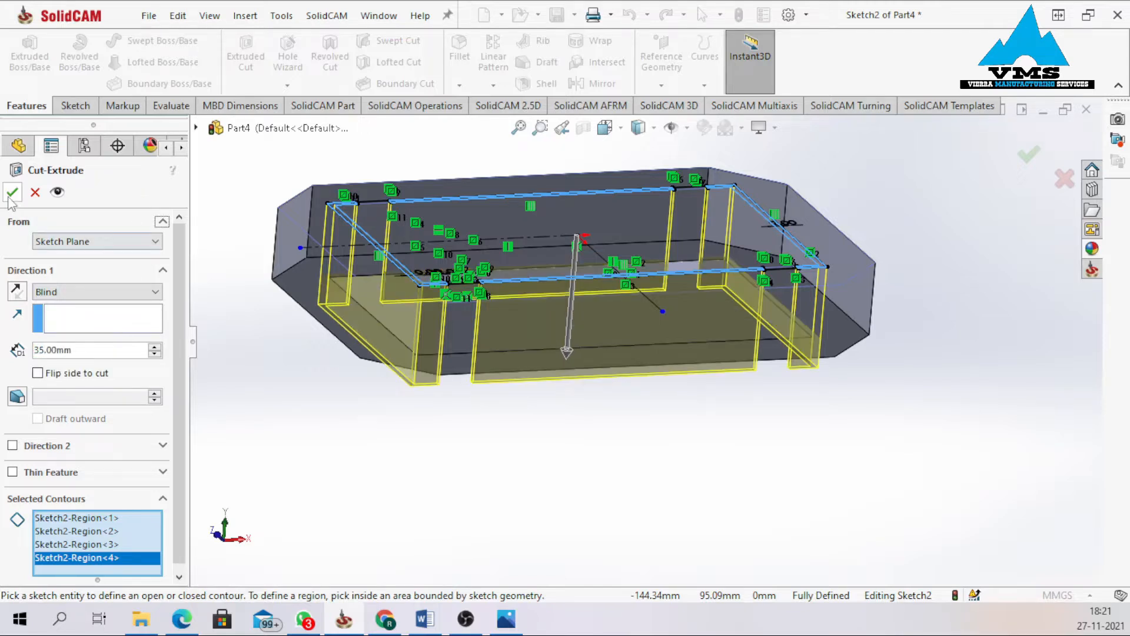
pyautogui.click(11, 194)
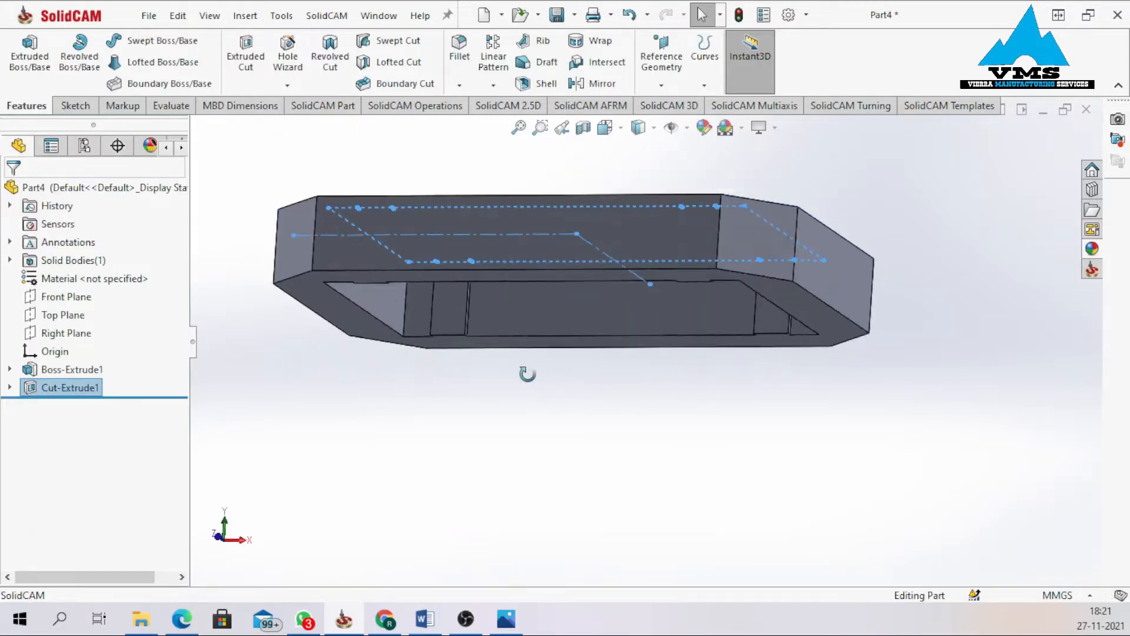
pyautogui.moveTo(528, 374); pyautogui.dragTo(515, 475, button='middle')
pyautogui.click(446, 465)
pyautogui.scroll(-1, 503, 209)
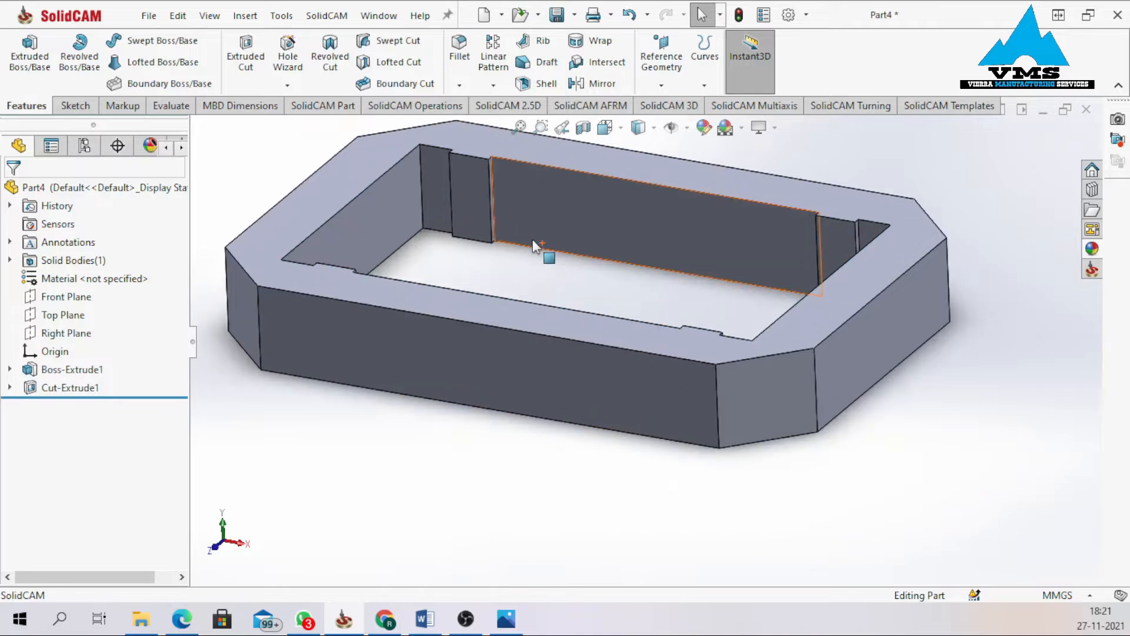
pyautogui.moveTo(534, 246); pyautogui.dragTo(481, 383, button='middle')
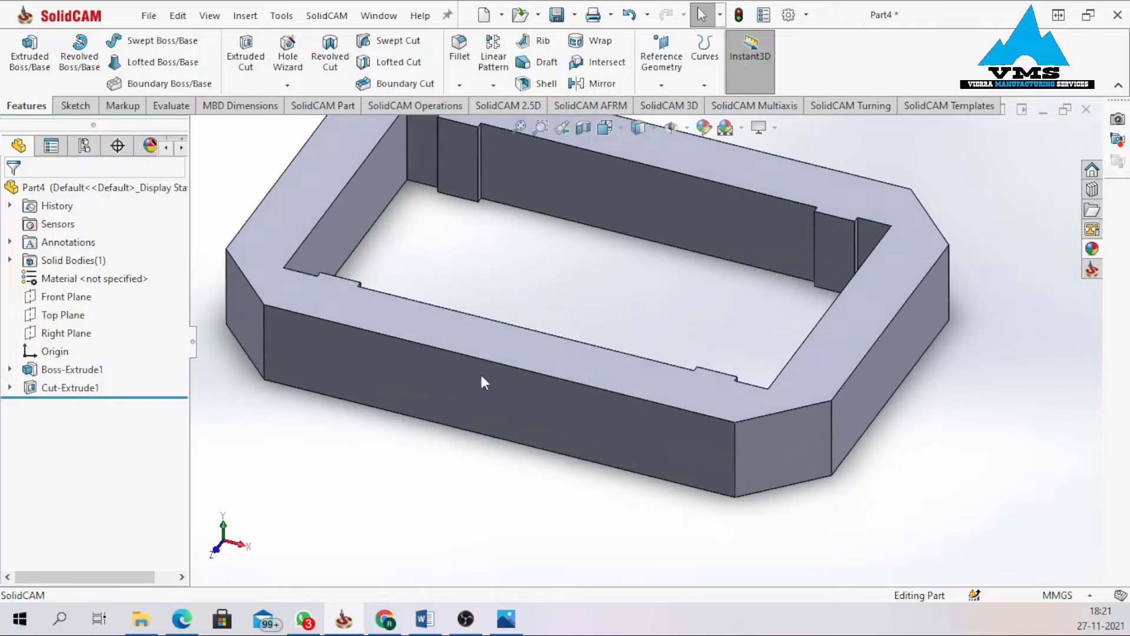
# Examine the size, position and thickness of the two inner blocks in the top and front views of the VMS PROJECT-1i drawing.
pyautogui.click(180, 621)
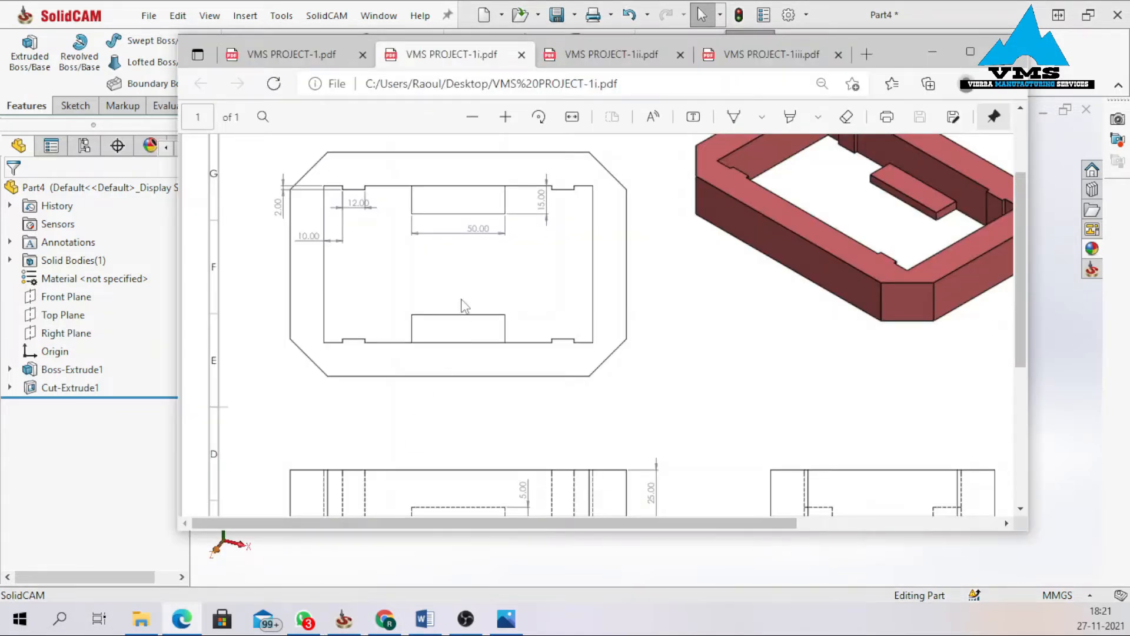
pyautogui.scroll(2, 471, 293)
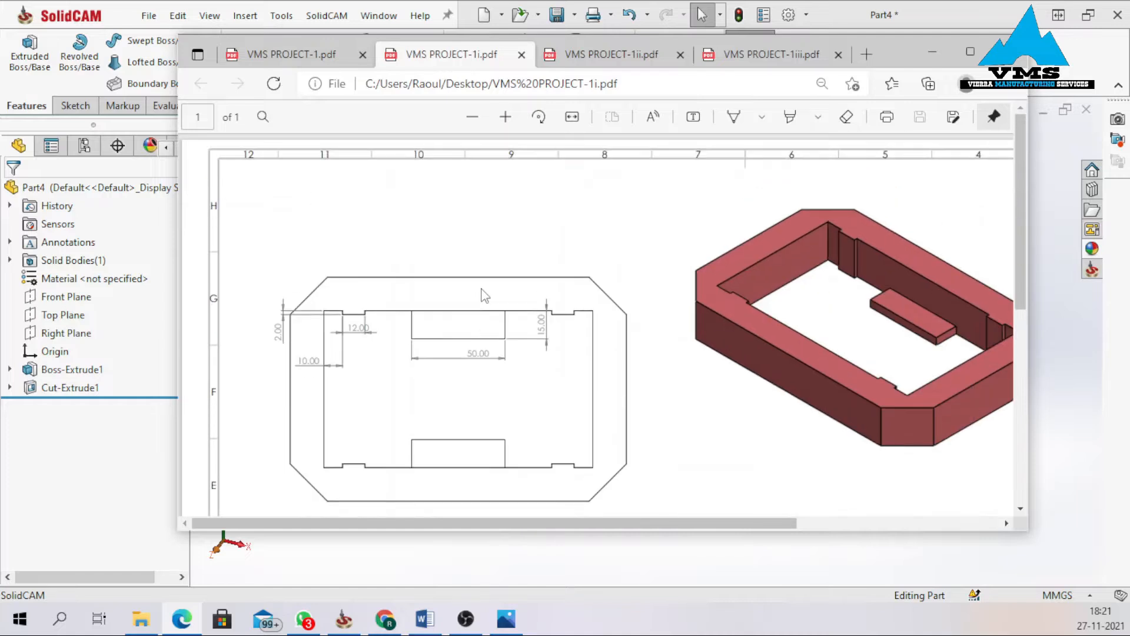
pyautogui.scroll(-3, 493, 375)
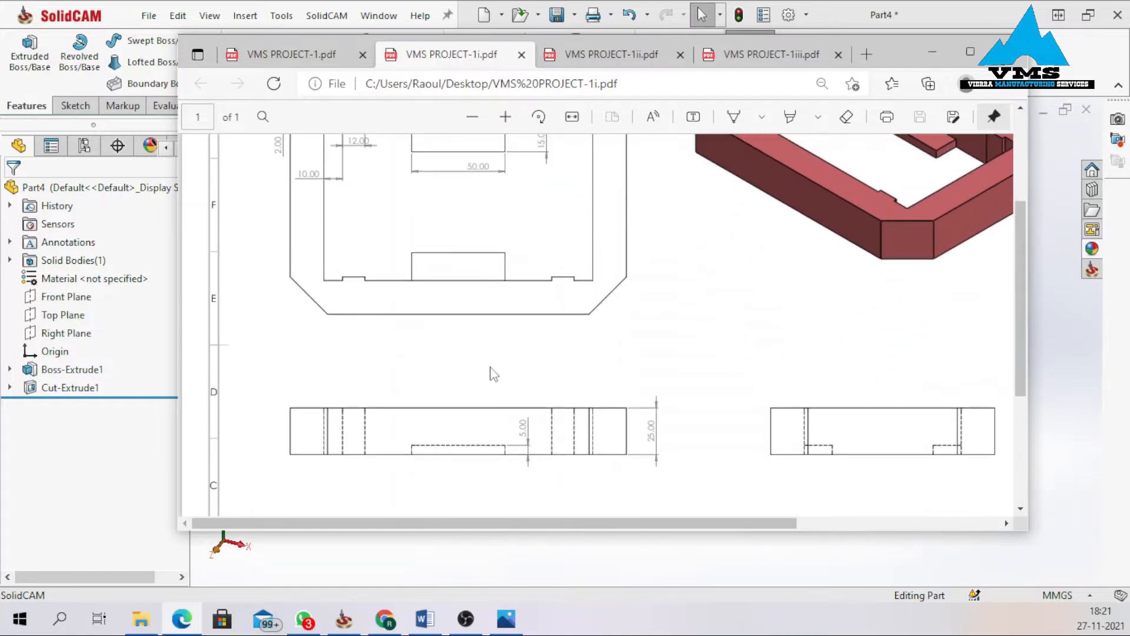
pyautogui.scroll(2, 494, 375)
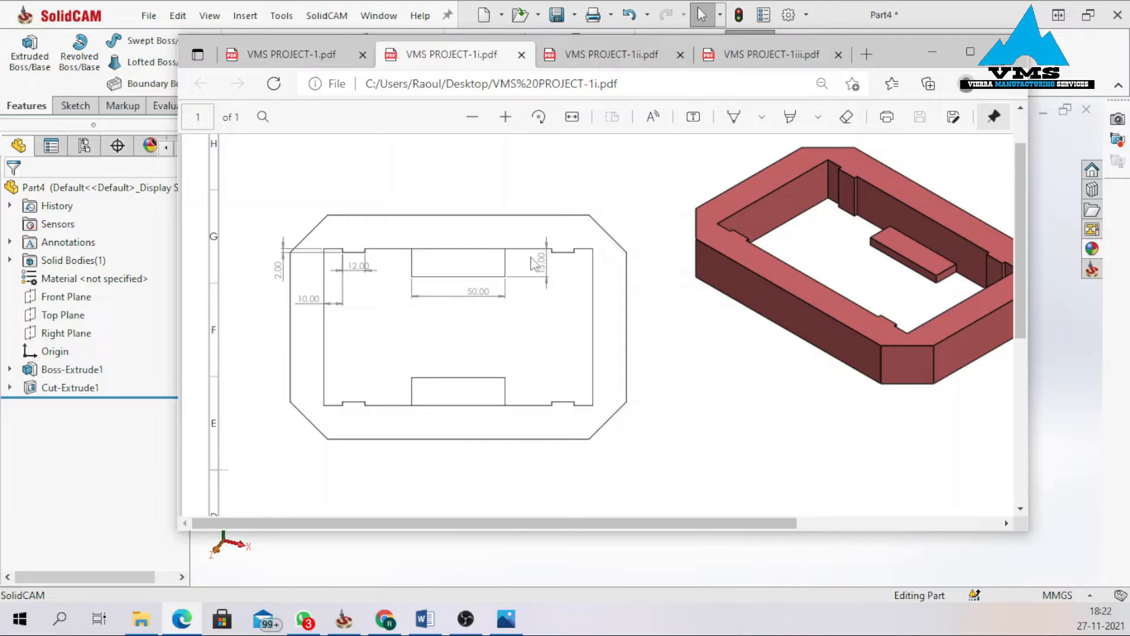
pyautogui.scroll(-4, 523, 337)
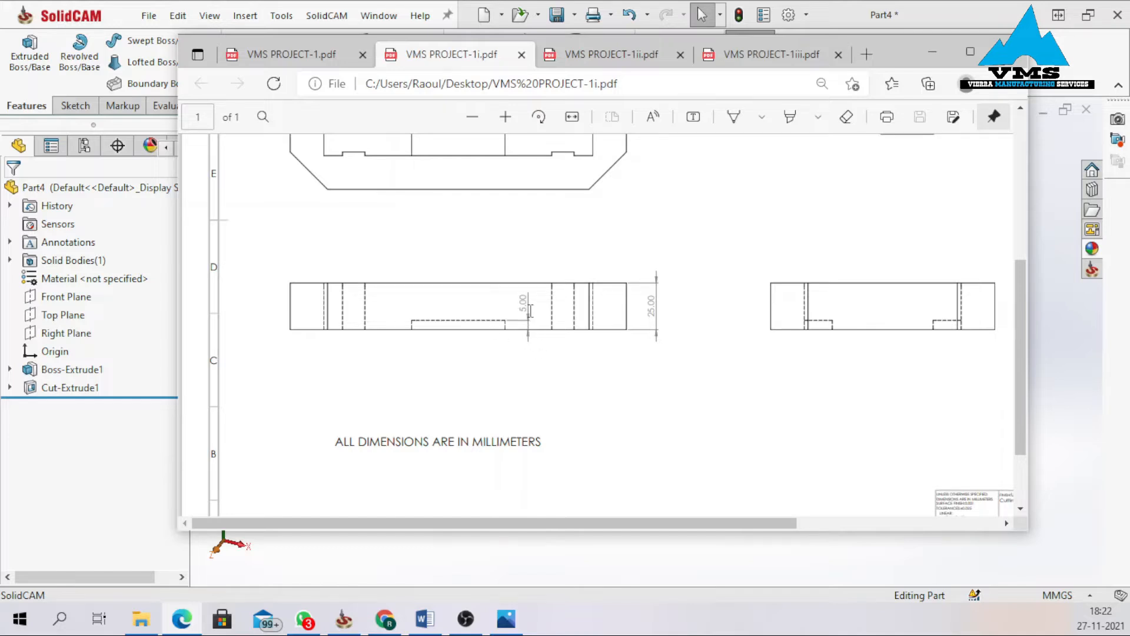
pyautogui.scroll(3, 529, 310)
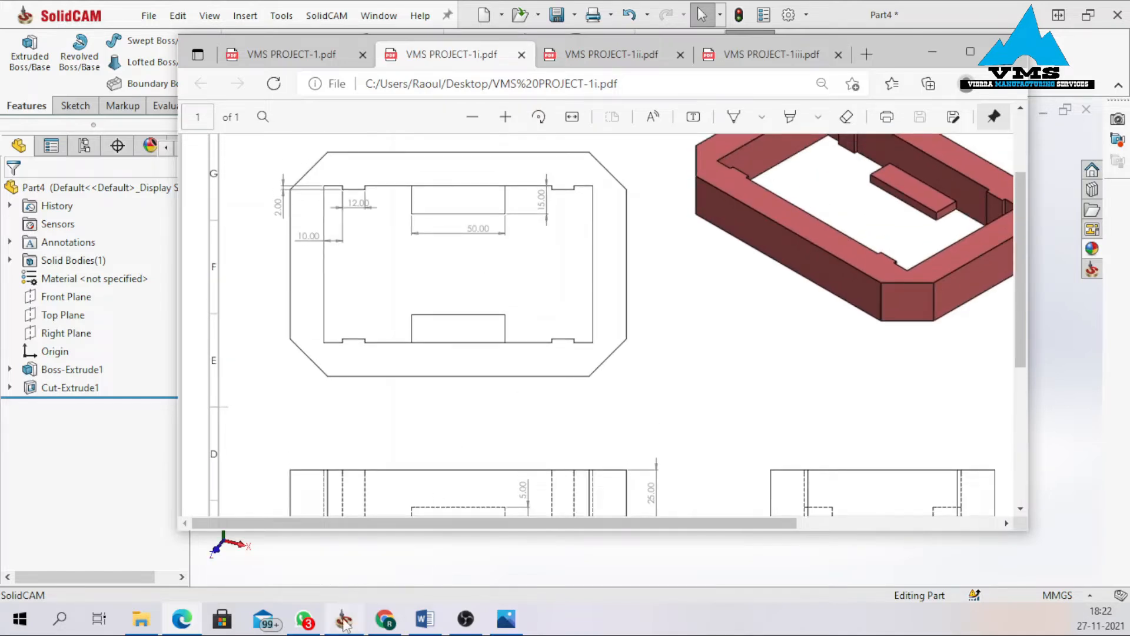
# Switch back to SolidCAM, leave the frame's base sketch, and open a new sketch on the frame's bottom face.
pyautogui.click(361, 560)
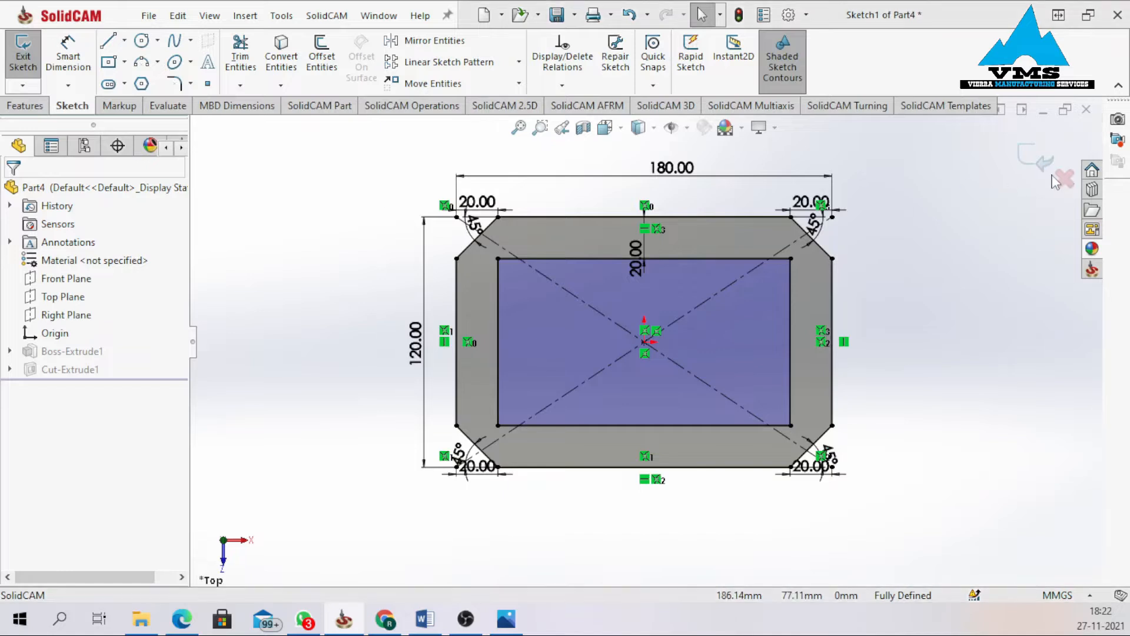
pyautogui.click(1065, 178)
pyautogui.click(582, 319)
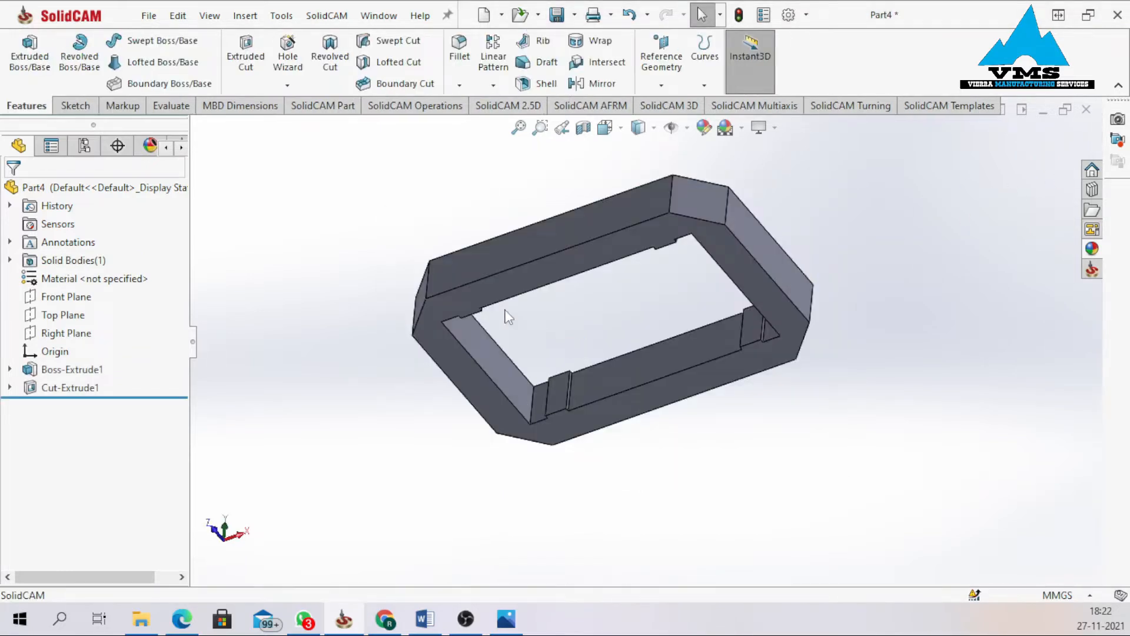
pyautogui.click(508, 291)
pyautogui.click(581, 239)
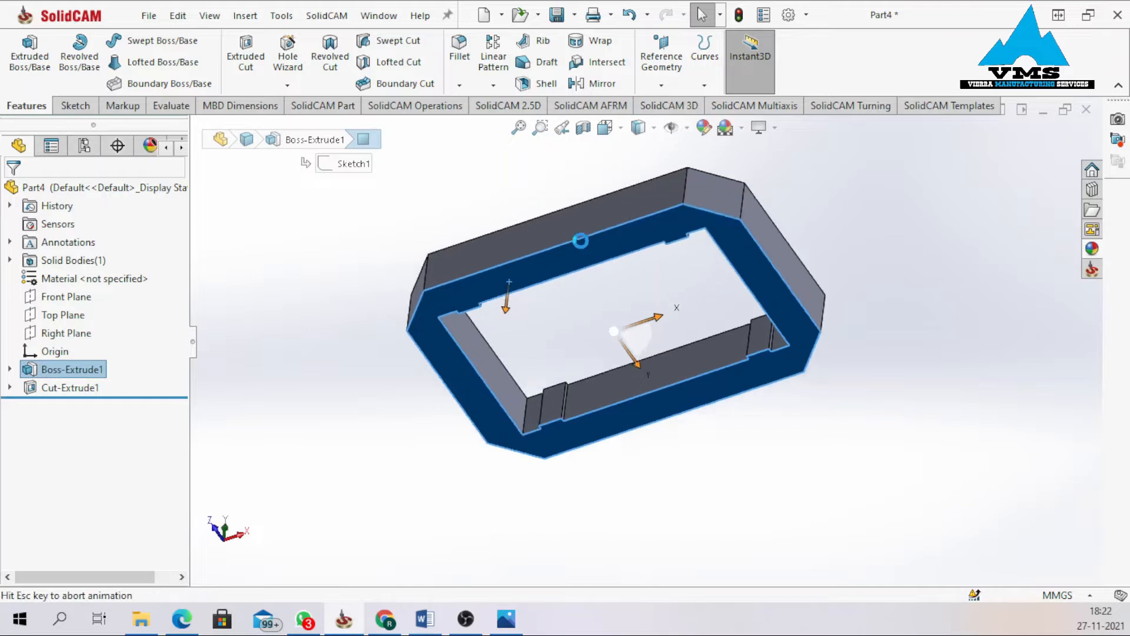
pyautogui.scroll(-1, 667, 312)
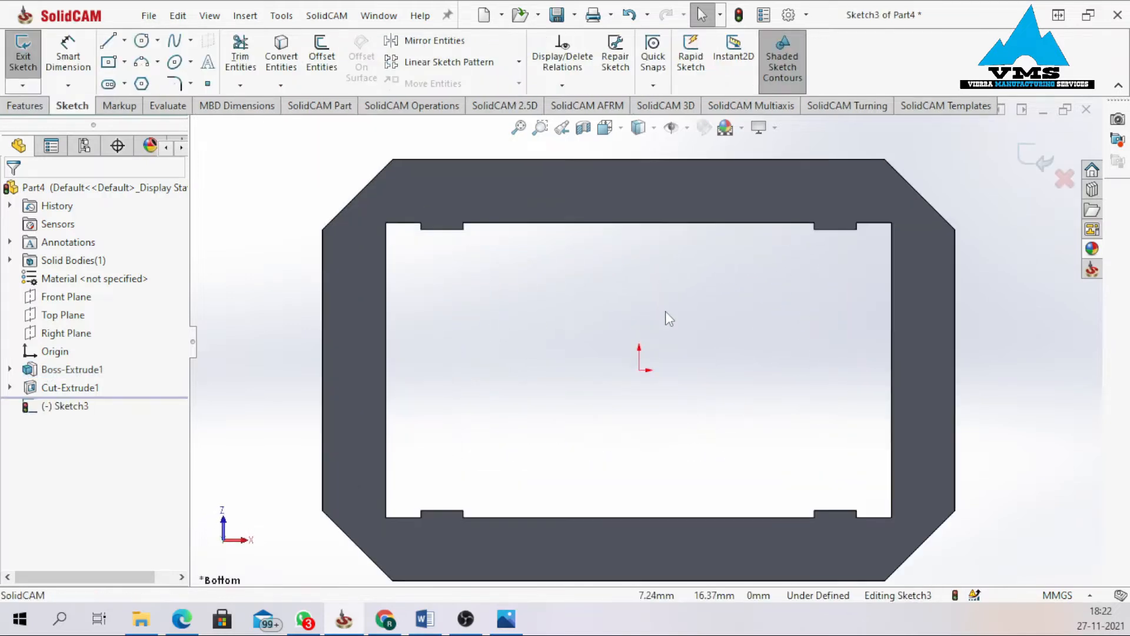
# Sketch a corner rectangle extending into the opening from the middle of the upper inner edge.
pyautogui.click(124, 61)
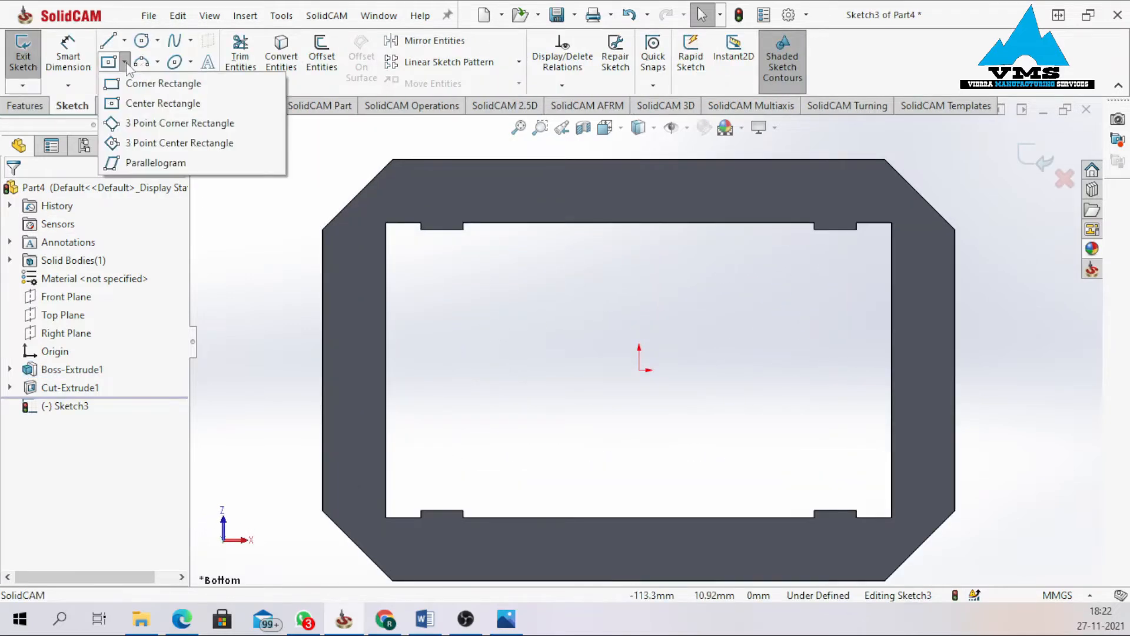
pyautogui.click(135, 86)
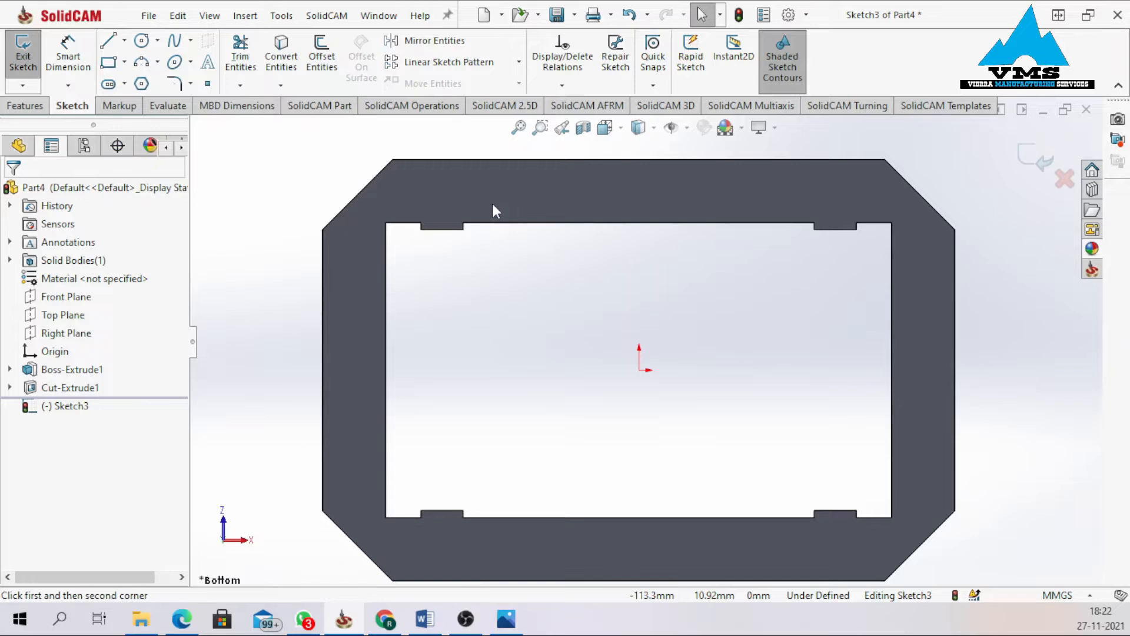
pyautogui.click(566, 223)
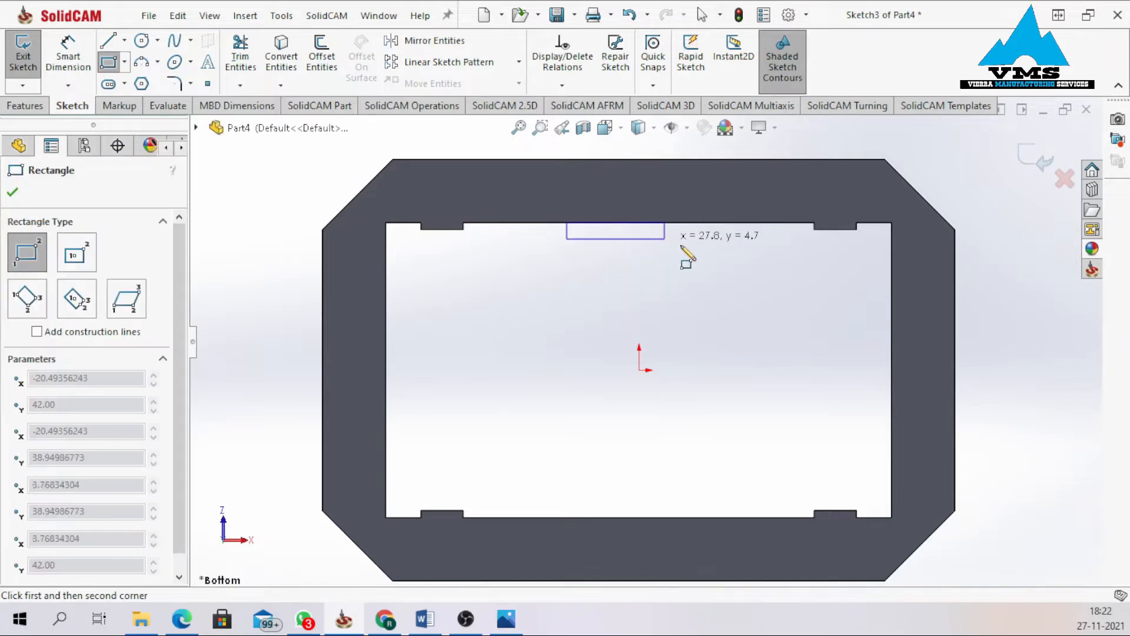
pyautogui.click(731, 305)
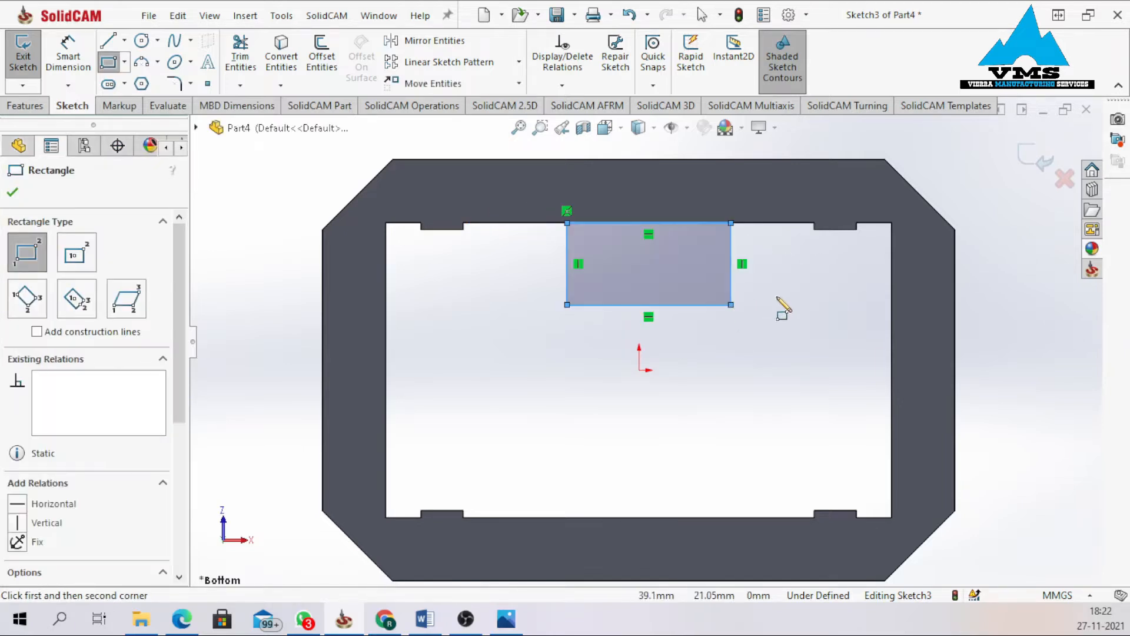
pyautogui.press('Escape')
pyautogui.moveTo(708, 390); pyautogui.dragTo(712, 376, button='right')
# Draw a vertical centerline from the origin up into the rectangle.
pyautogui.click(124, 40)
pyautogui.click(145, 78)
pyautogui.click(639, 369)
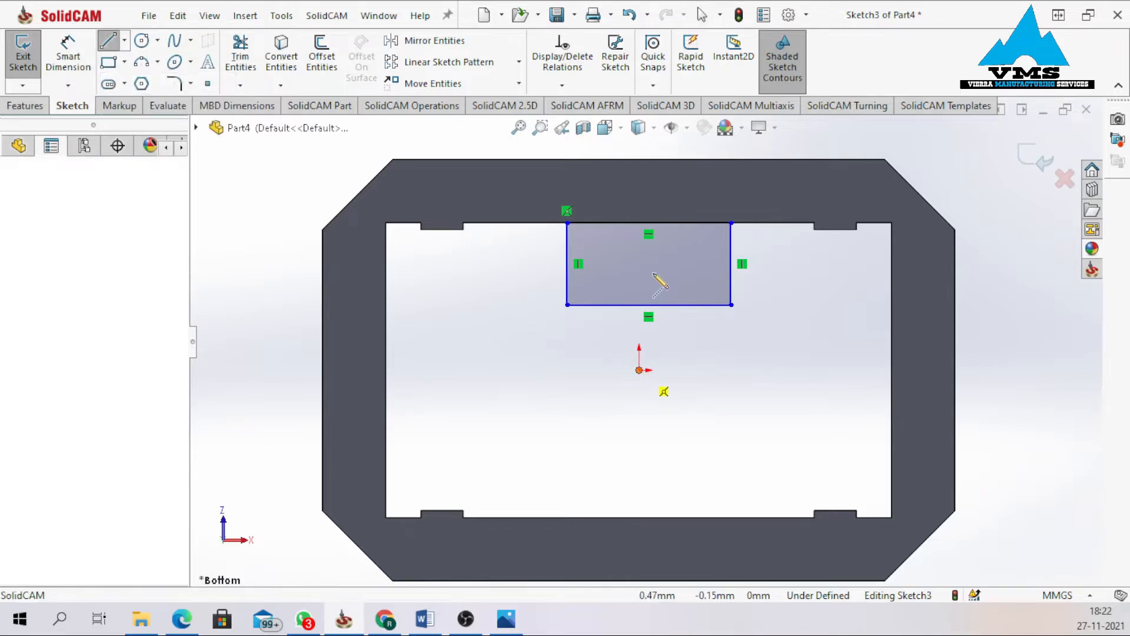
pyautogui.click(640, 244)
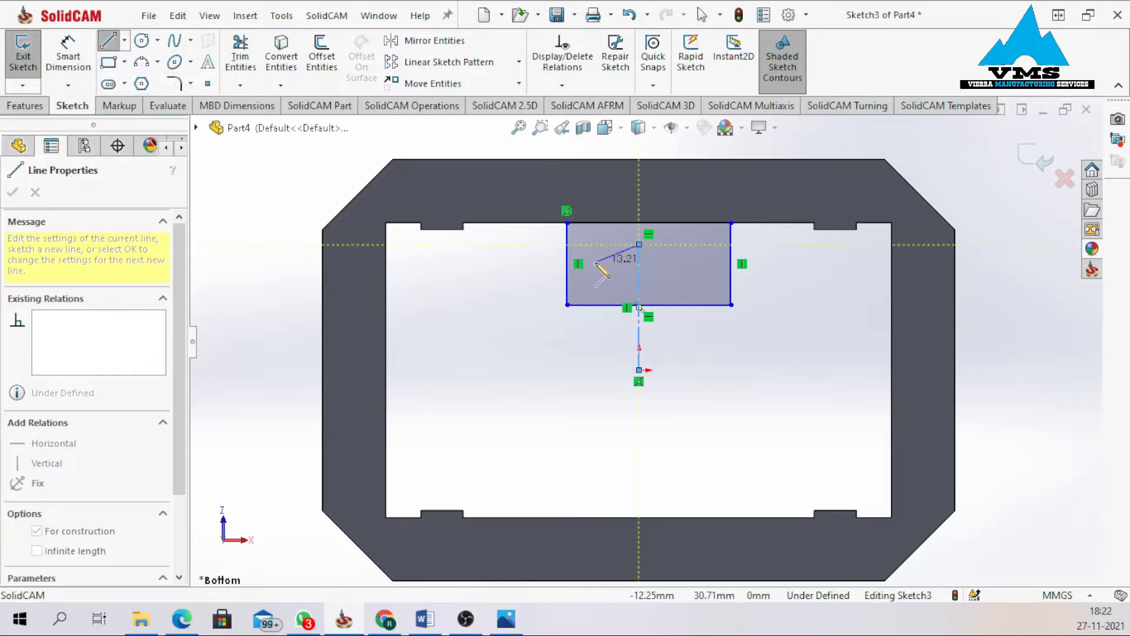
pyautogui.press('Escape')
# Draw a horizontal centerline from the origin toward the frame's left wall, ending inside the opening.
pyautogui.click(124, 41)
pyautogui.click(144, 78)
pyautogui.click(639, 370)
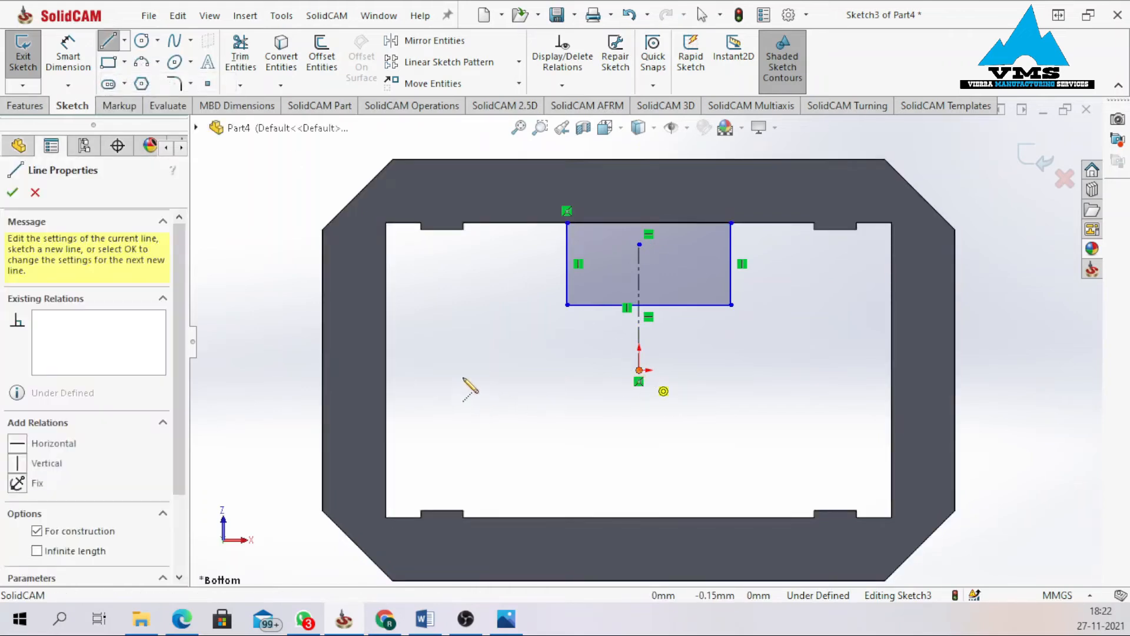
pyautogui.click(448, 370)
pyautogui.press('Escape')
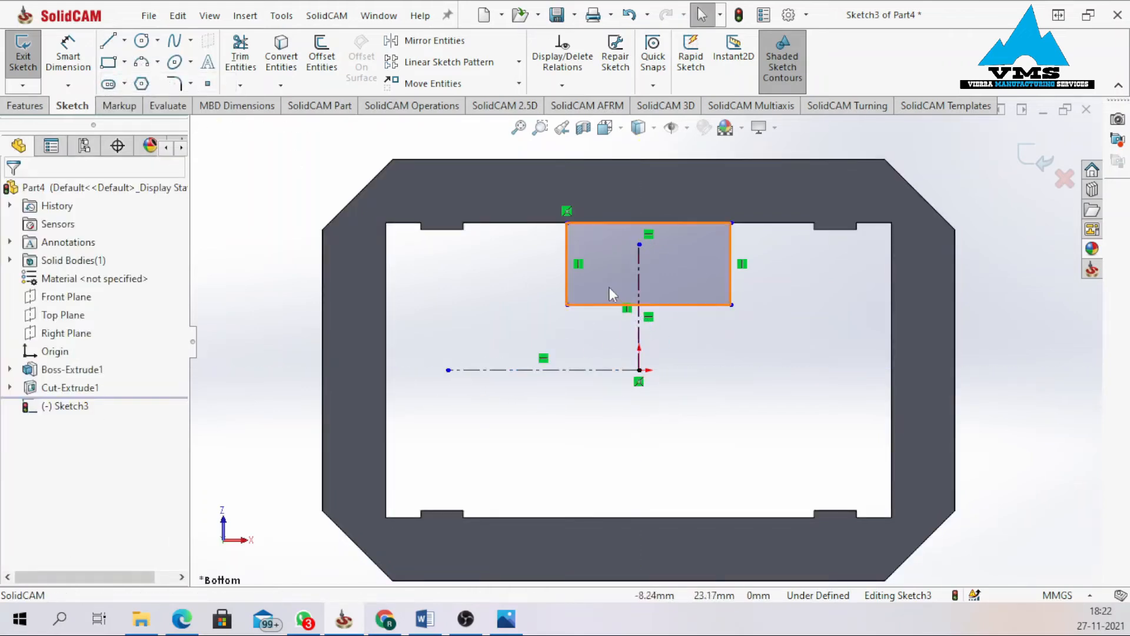
# Make the rectangle's two vertical sides symmetric about the vertical centerline.
pyautogui.click(567, 281)
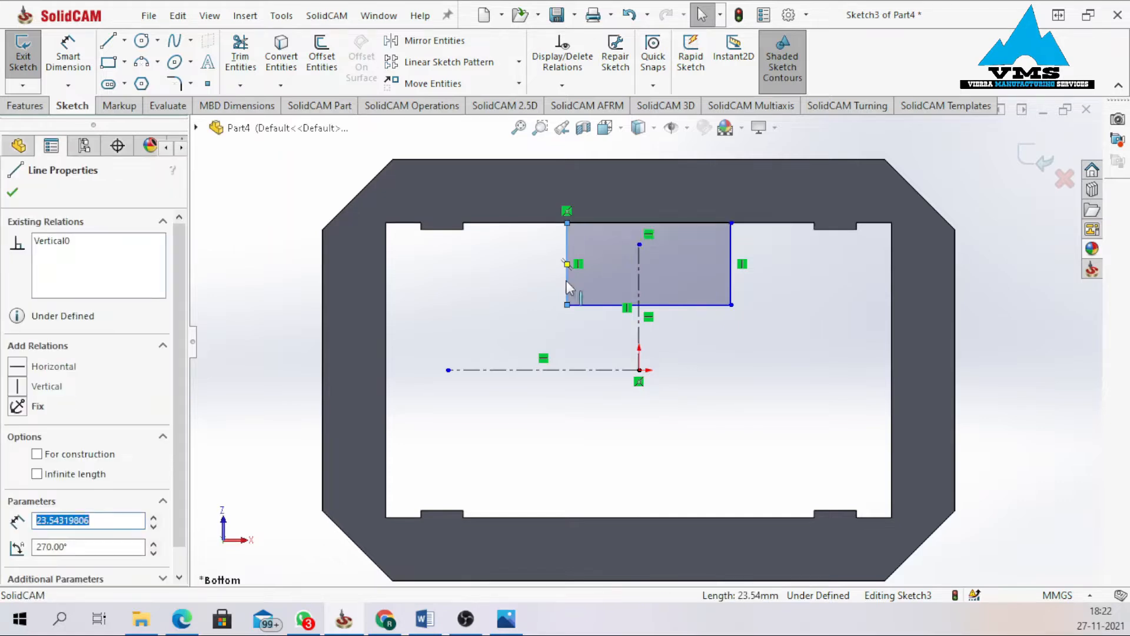
pyautogui.click(731, 278)
pyautogui.keyDown('ctrl'); pyautogui.click(732, 278); pyautogui.keyUp('ctrl')
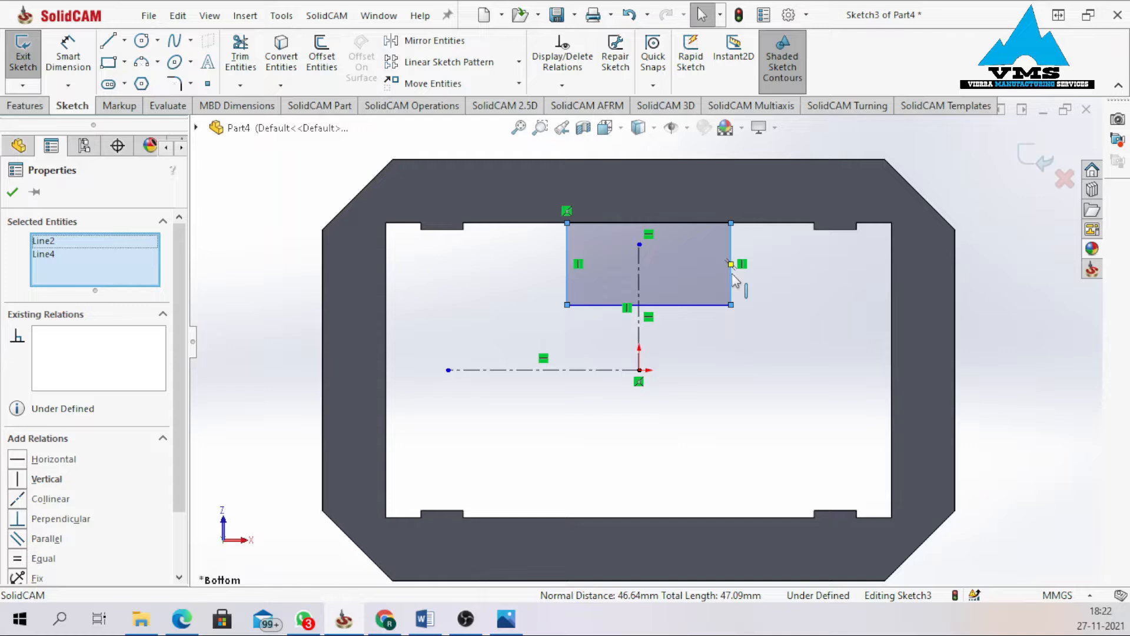
pyautogui.keyDown('ctrl'); pyautogui.click(642, 295); pyautogui.keyUp('ctrl')
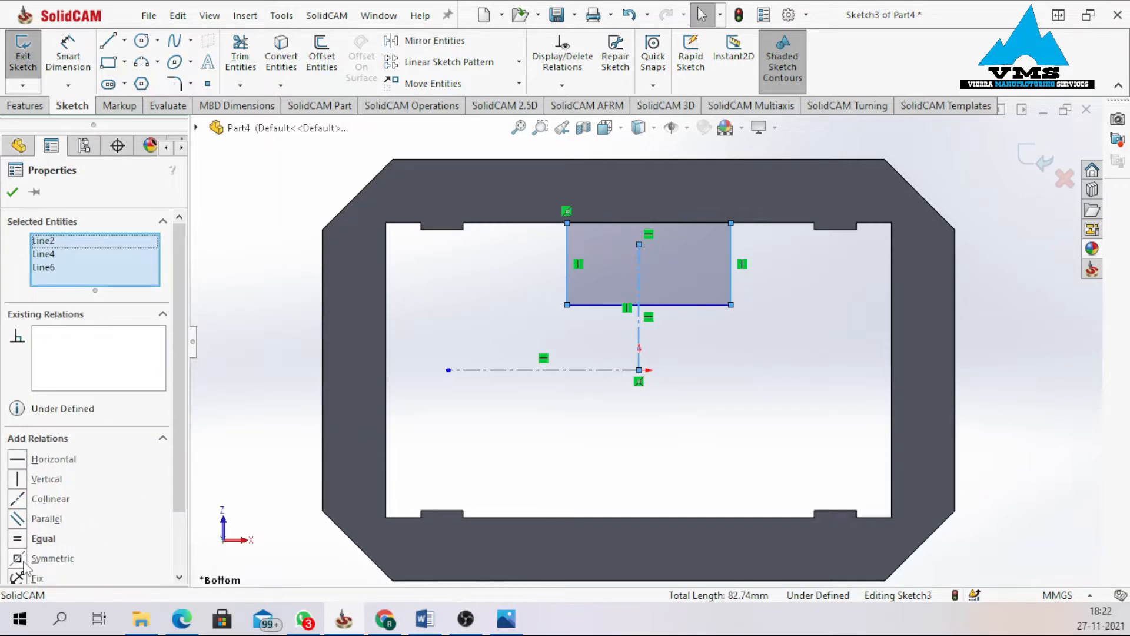
pyautogui.click(17, 558)
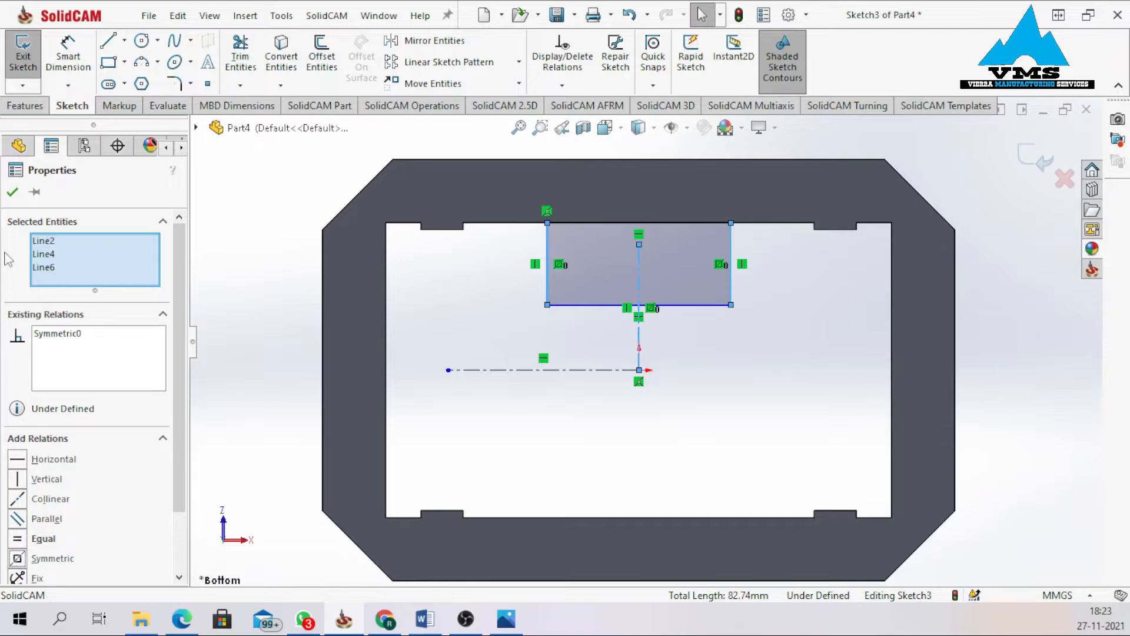
pyautogui.click(13, 192)
# Dimension the rectangle to 50 mm wide and 15 mm deep.
pyautogui.moveTo(282, 293); pyautogui.dragTo(280, 223, button='right')
pyautogui.click(607, 303)
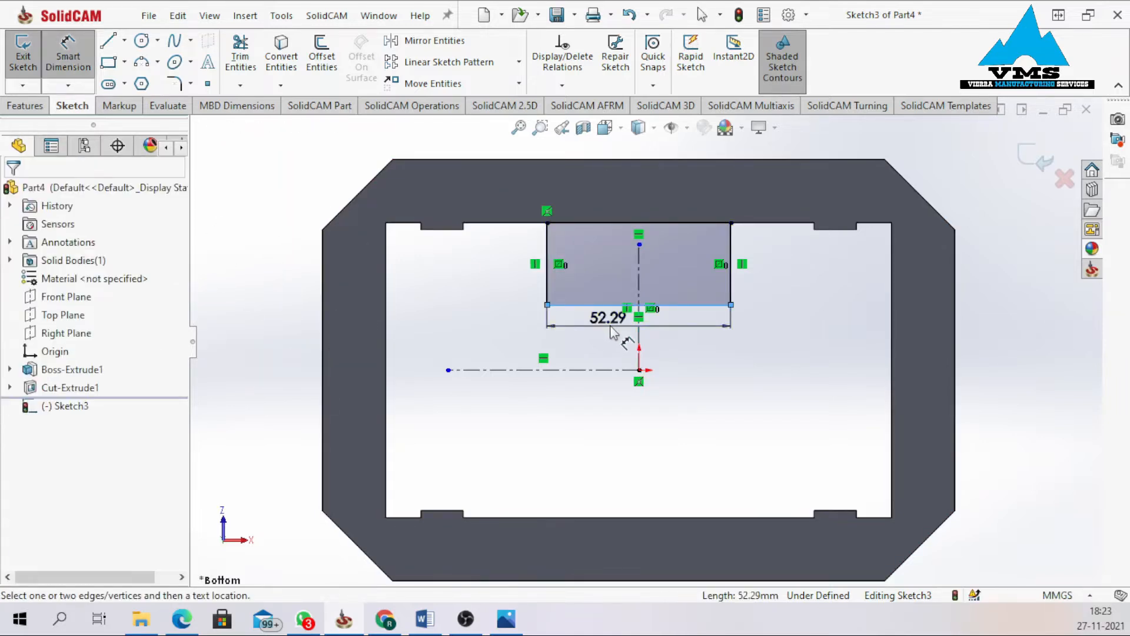
pyautogui.click(611, 326)
pyautogui.press('Return')
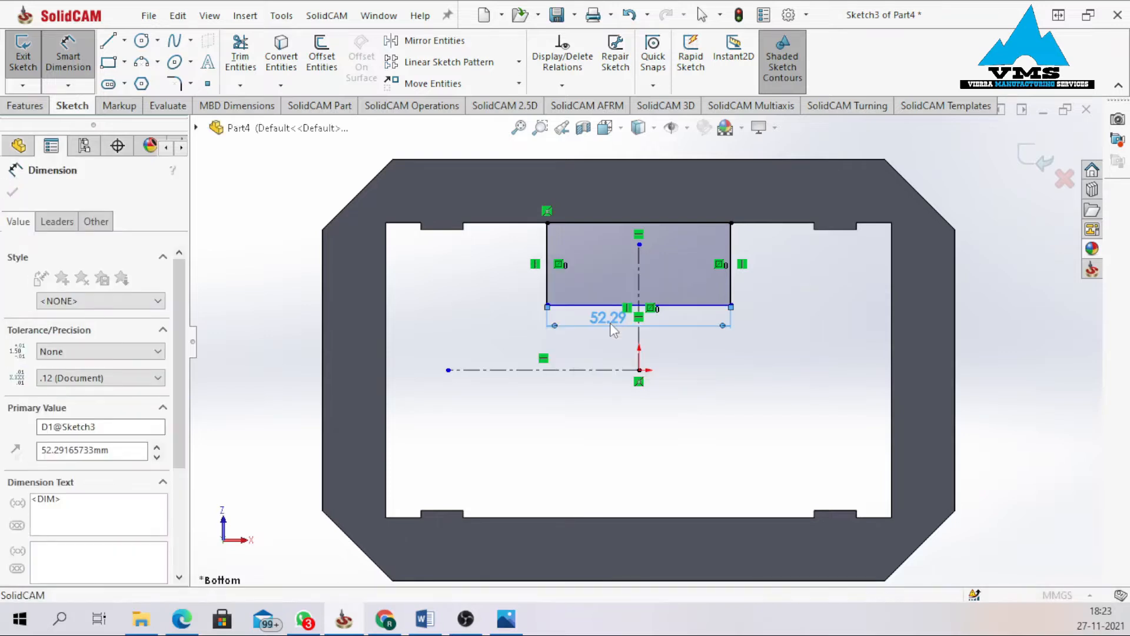
pyautogui.click(727, 265)
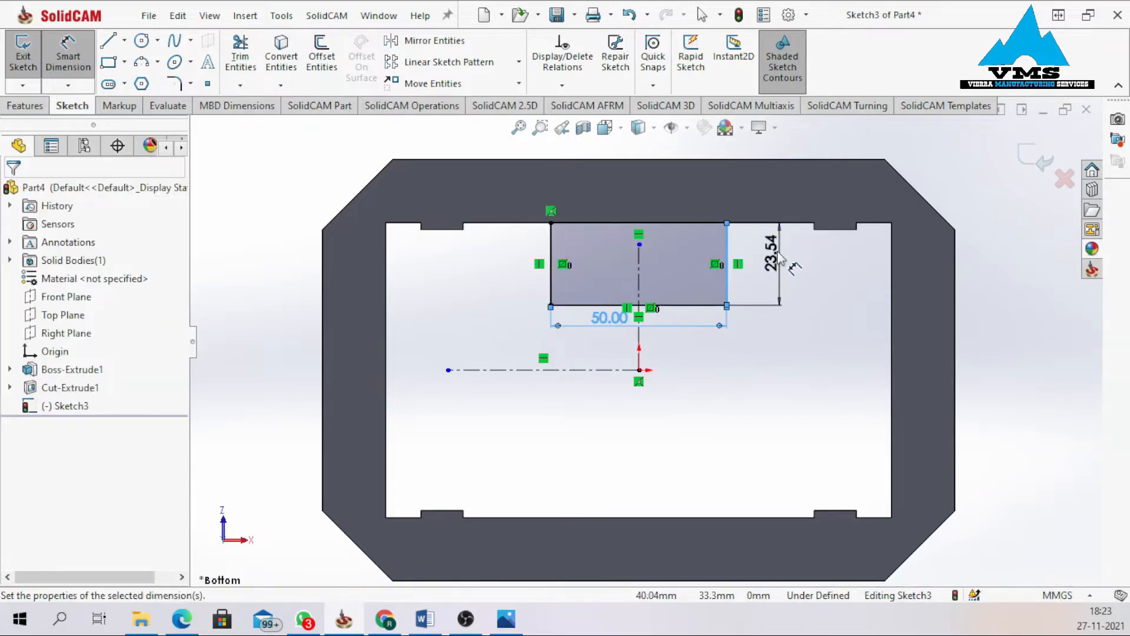
pyautogui.click(780, 259)
pyautogui.write('15')
pyautogui.press('Return')
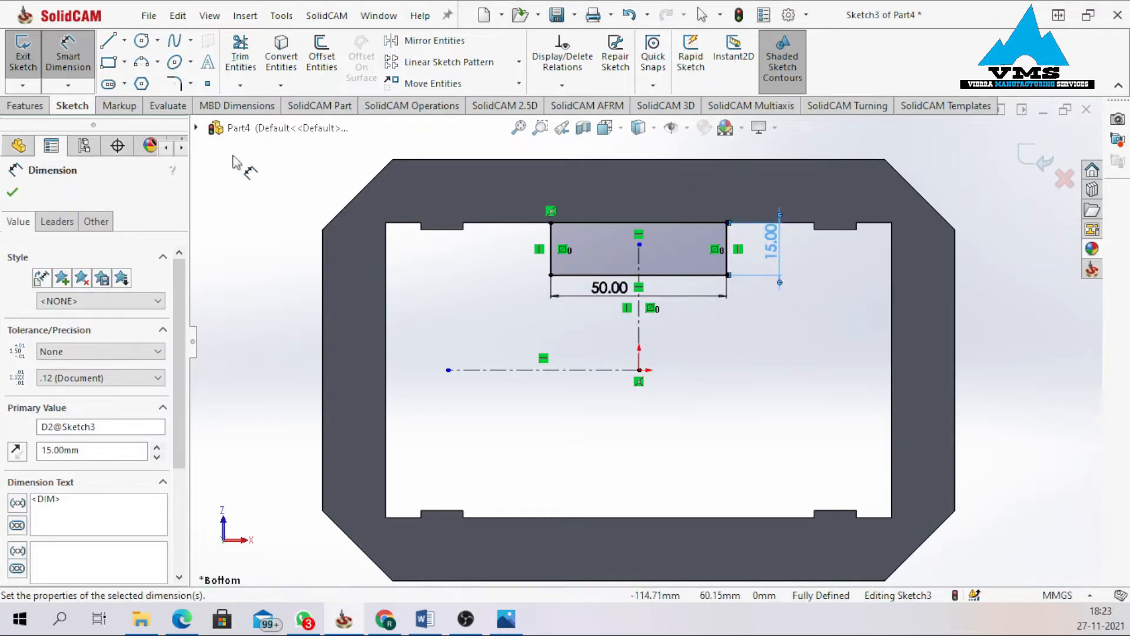
# Mirror the rectangle's four lines about the horizontal centerline to the opposite inner edge and exit the sketch.
pyautogui.click(434, 40)
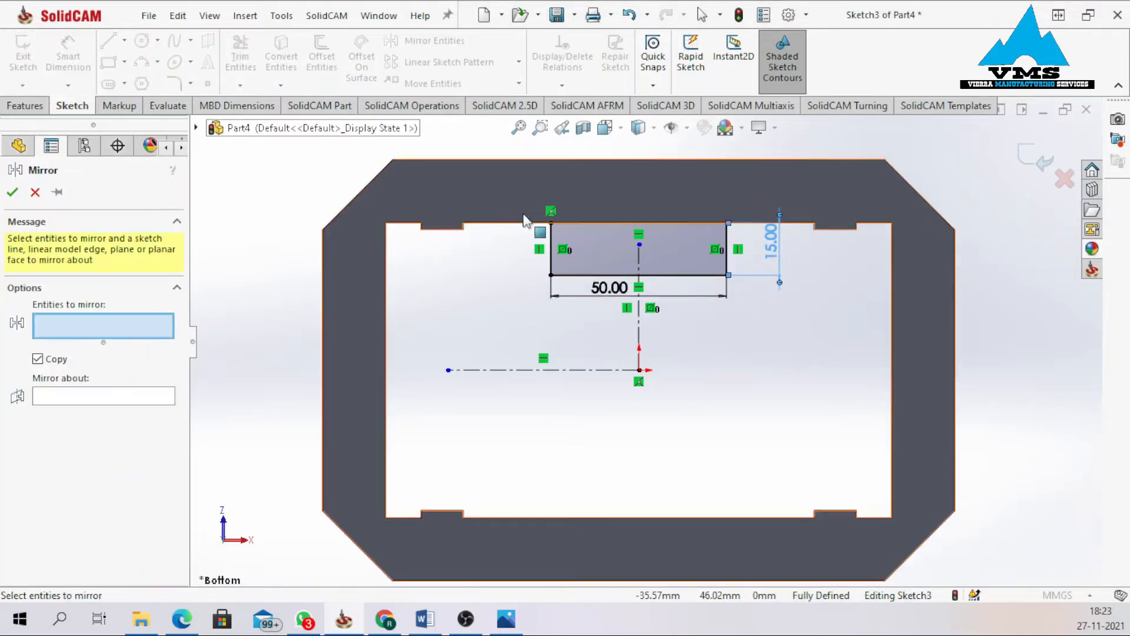
pyautogui.click(609, 252)
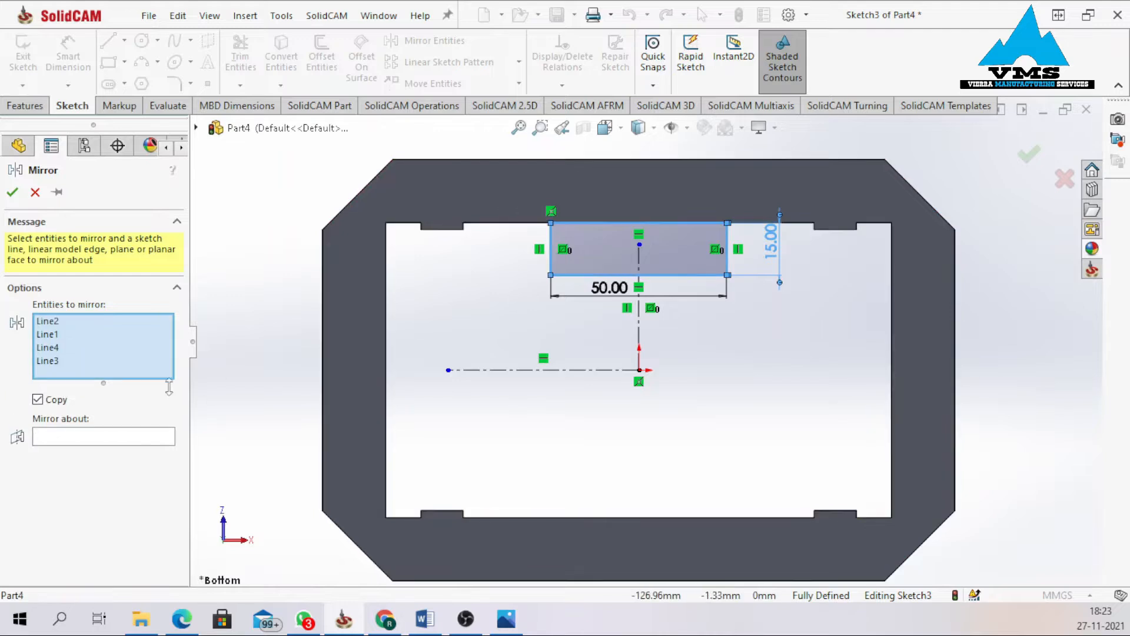
pyautogui.click(80, 439)
pyautogui.click(500, 369)
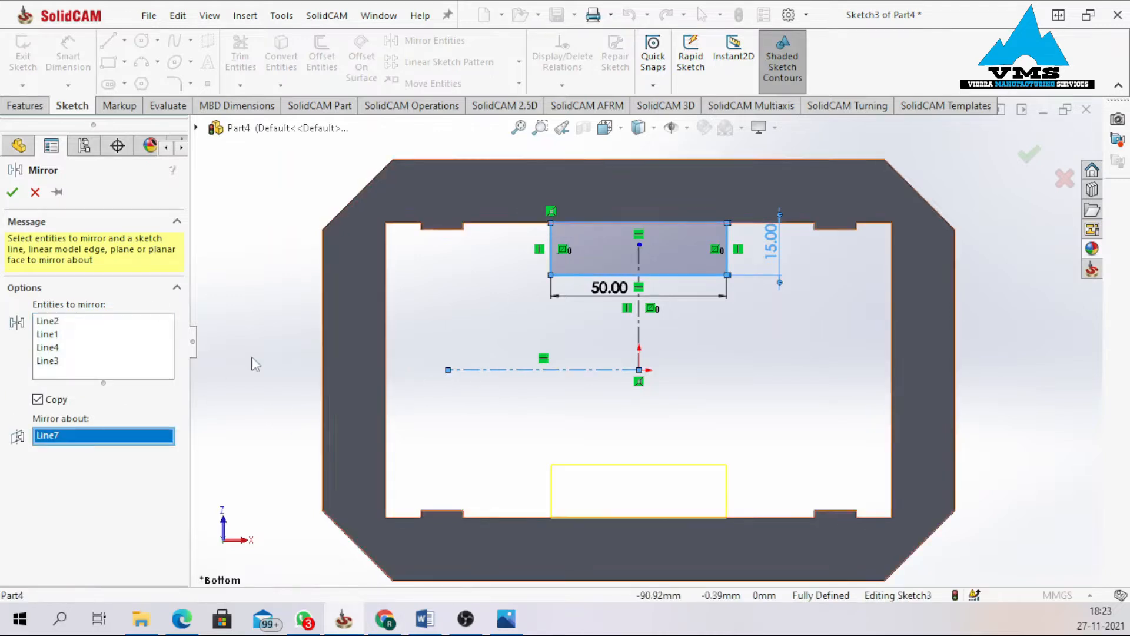
pyautogui.click(12, 192)
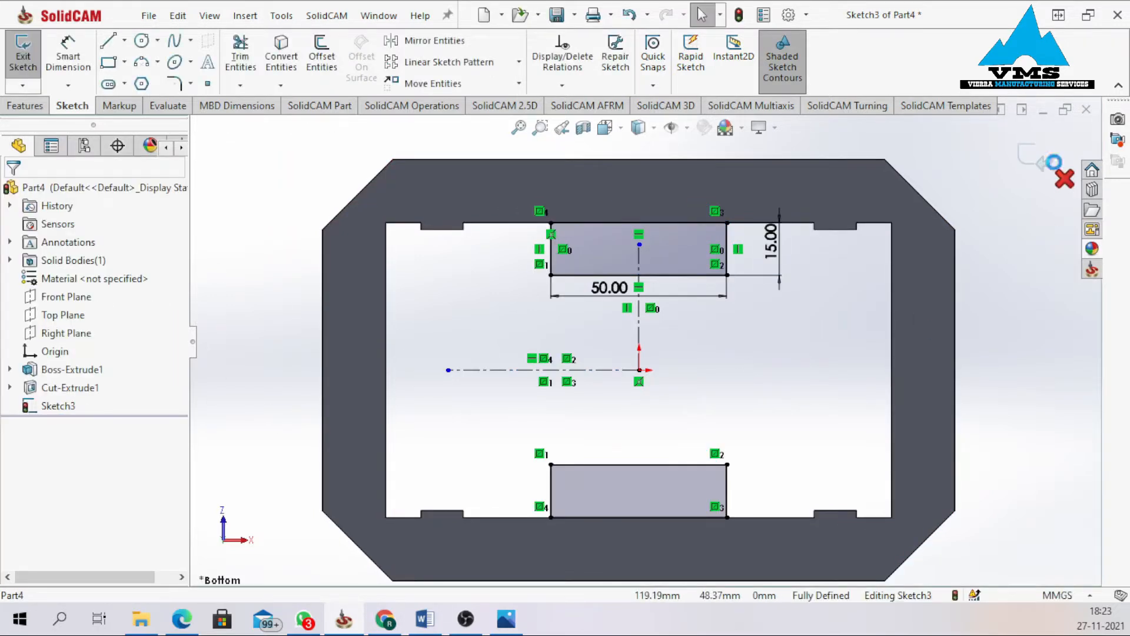
pyautogui.click(1032, 157)
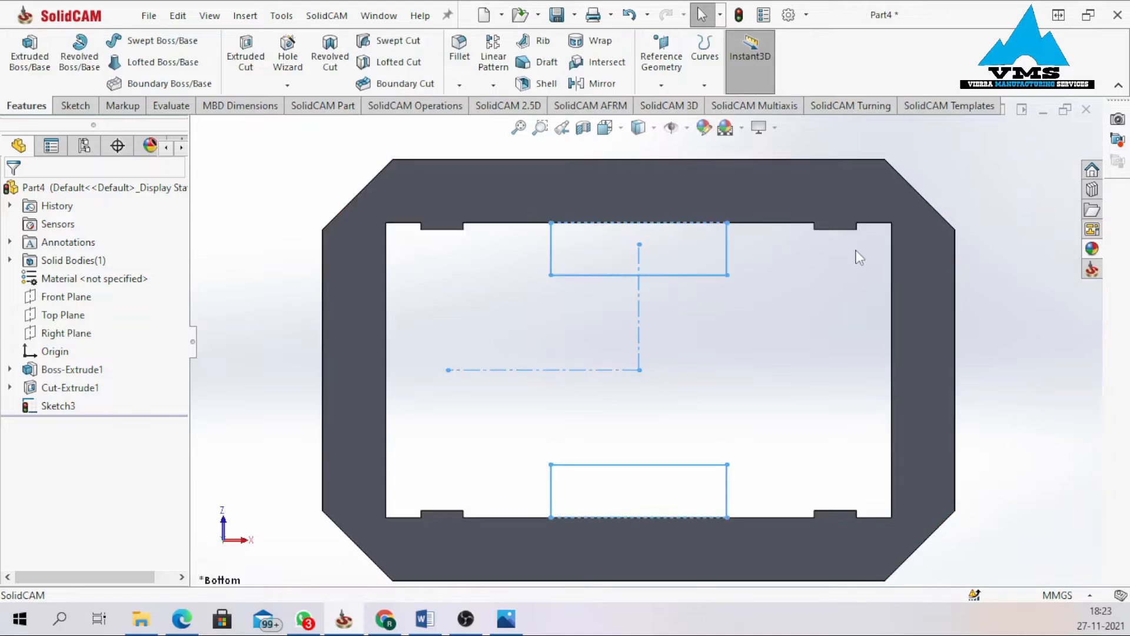
# Extrude both rectangles 5 mm blind as a merged boss, with the direction reversed to go up into the frame.
pyautogui.scroll(2, 679, 238)
pyautogui.scroll(1, 679, 238)
pyautogui.moveTo(679, 247); pyautogui.dragTo(590, 461, button='middle')
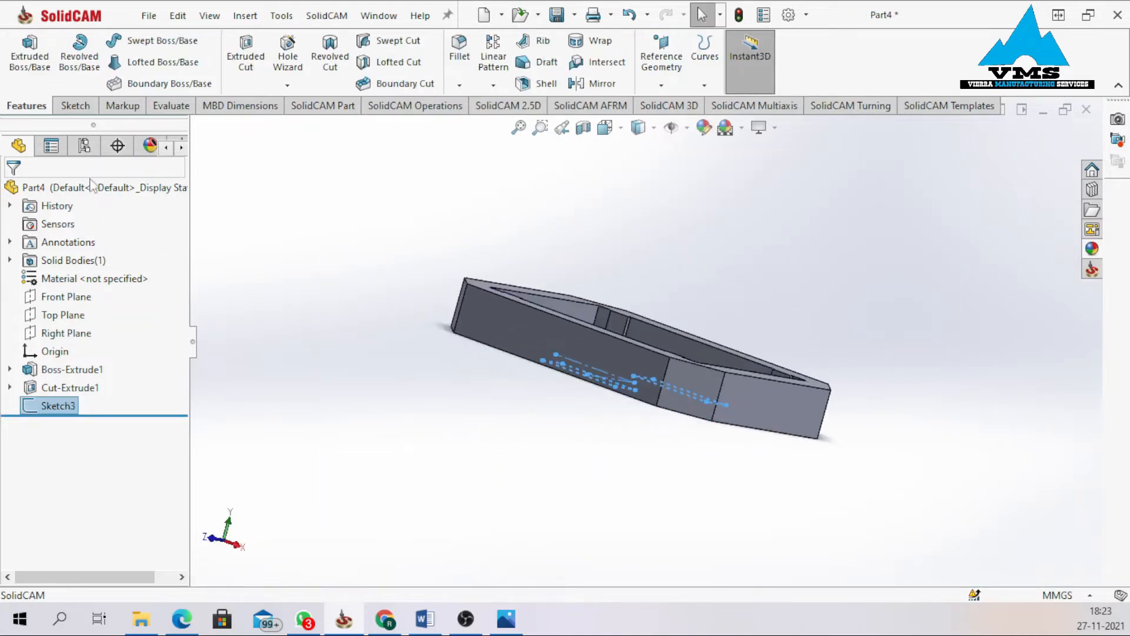
pyautogui.click(30, 55)
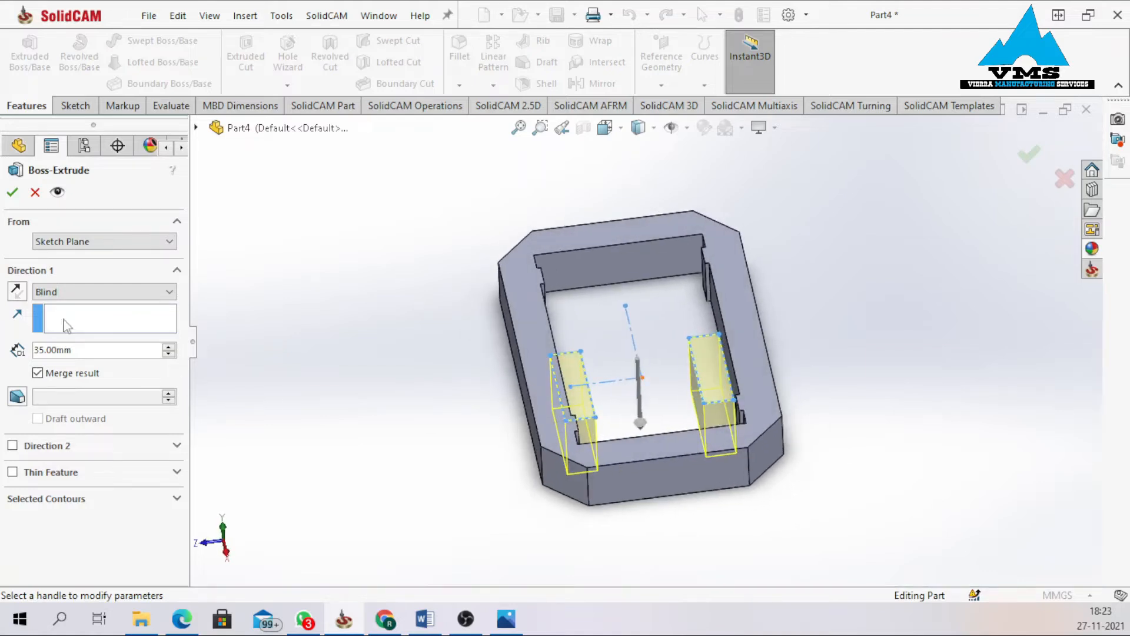
pyautogui.doubleClick(87, 350)
pyautogui.write('5')
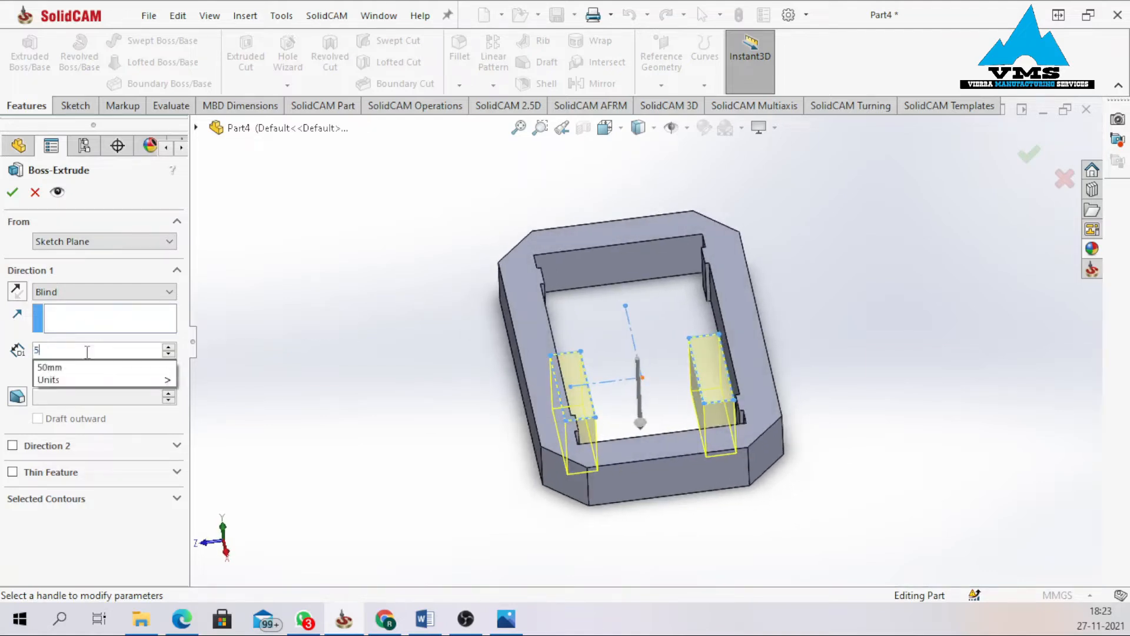
pyautogui.press('Return')
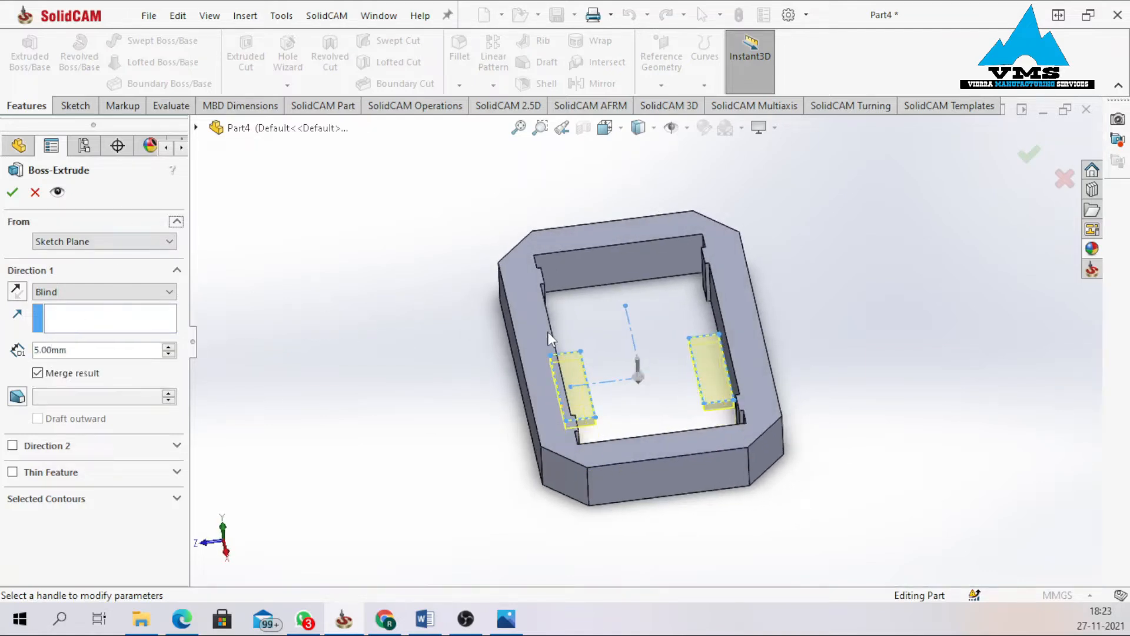
pyautogui.moveTo(548, 338); pyautogui.dragTo(557, 307, button='middle')
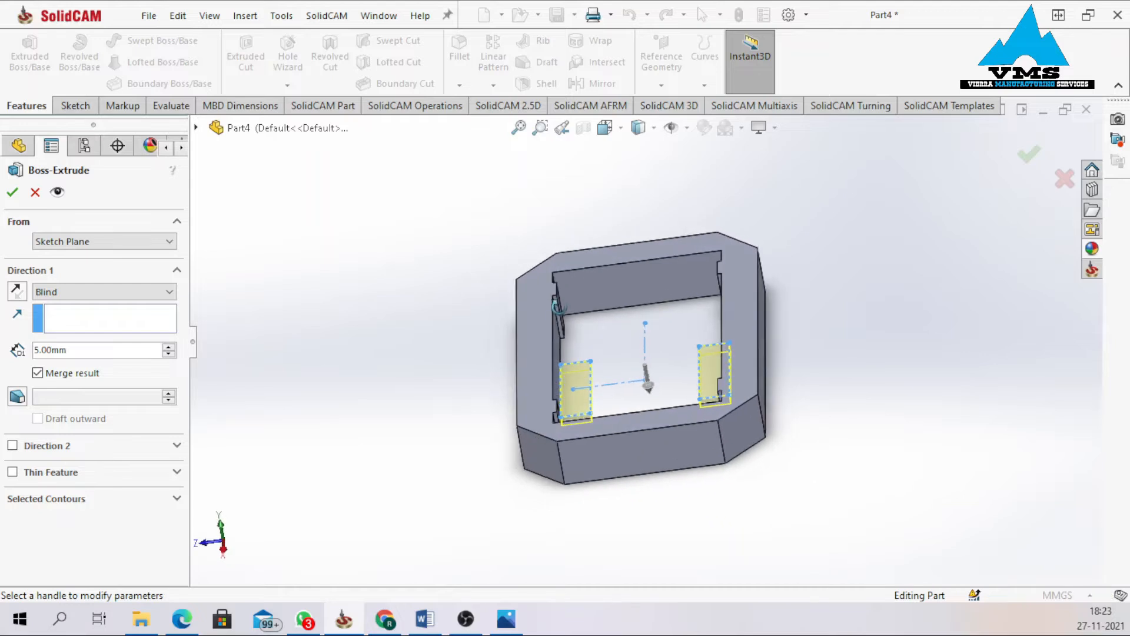
pyautogui.click(21, 294)
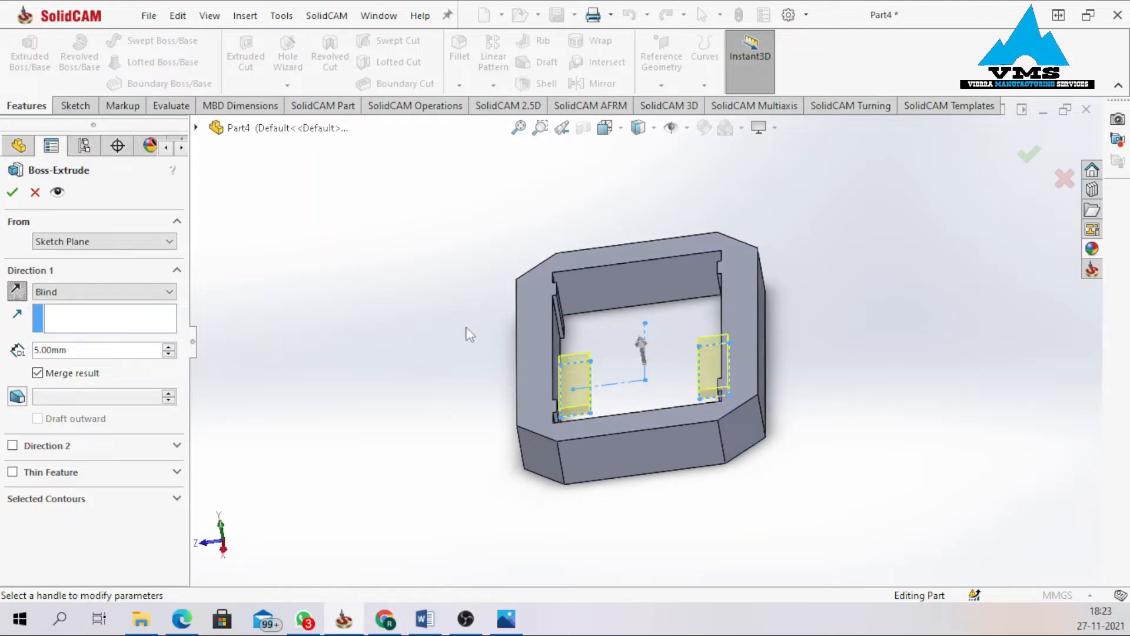
pyautogui.click(12, 192)
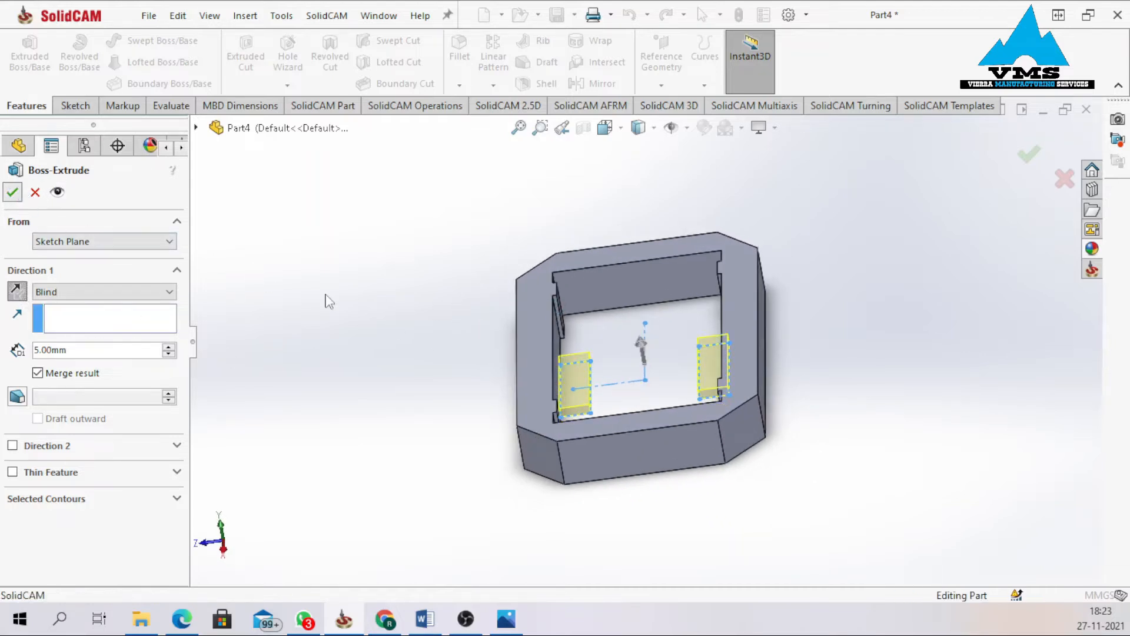
# Switch to the PDF drawings in Edge and compare the finished blocks with the views in VMS PROJECT-1i.
pyautogui.moveTo(528, 380); pyautogui.dragTo(625, 383, button='middle')
pyautogui.scroll(-3, 626, 383)
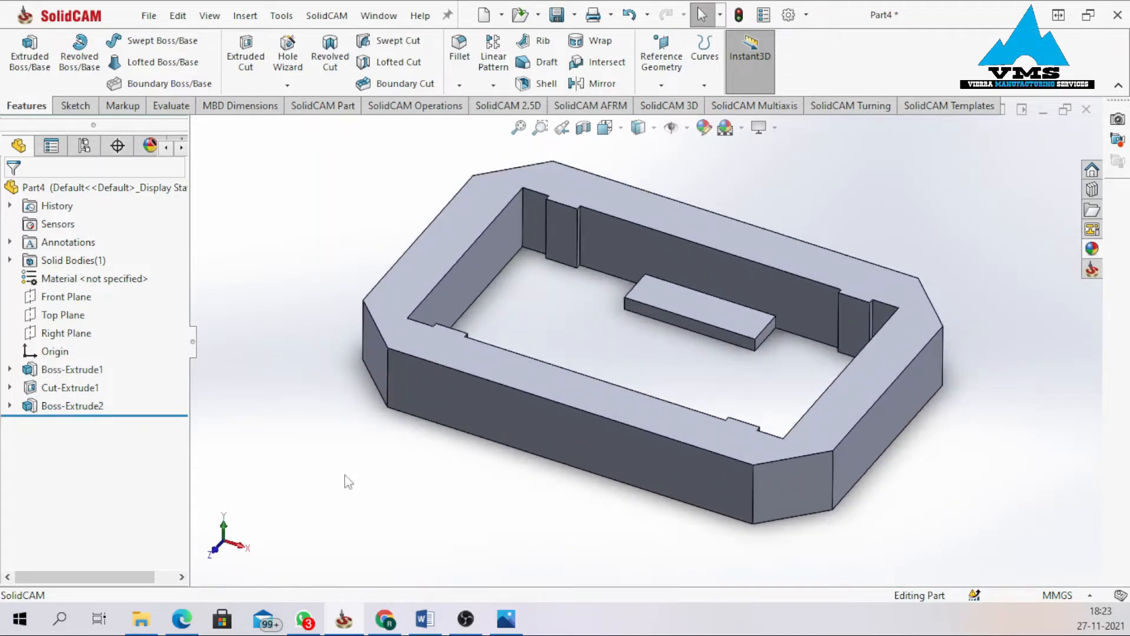
pyautogui.click(184, 527)
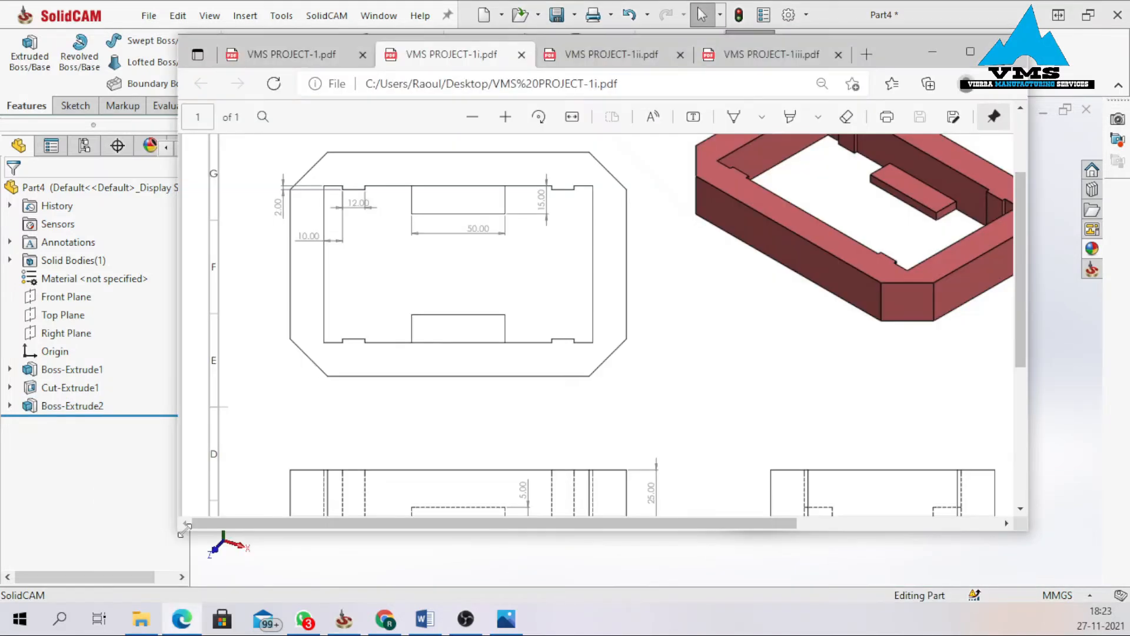
pyautogui.scroll(-2, 542, 240)
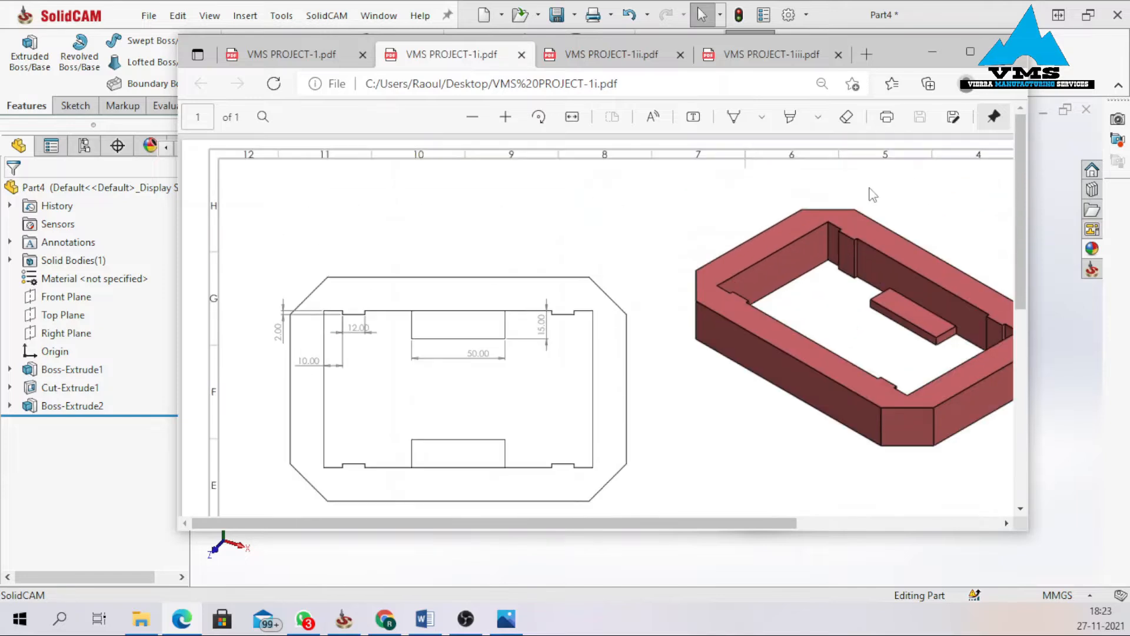
pyautogui.scroll(-1, 539, 301)
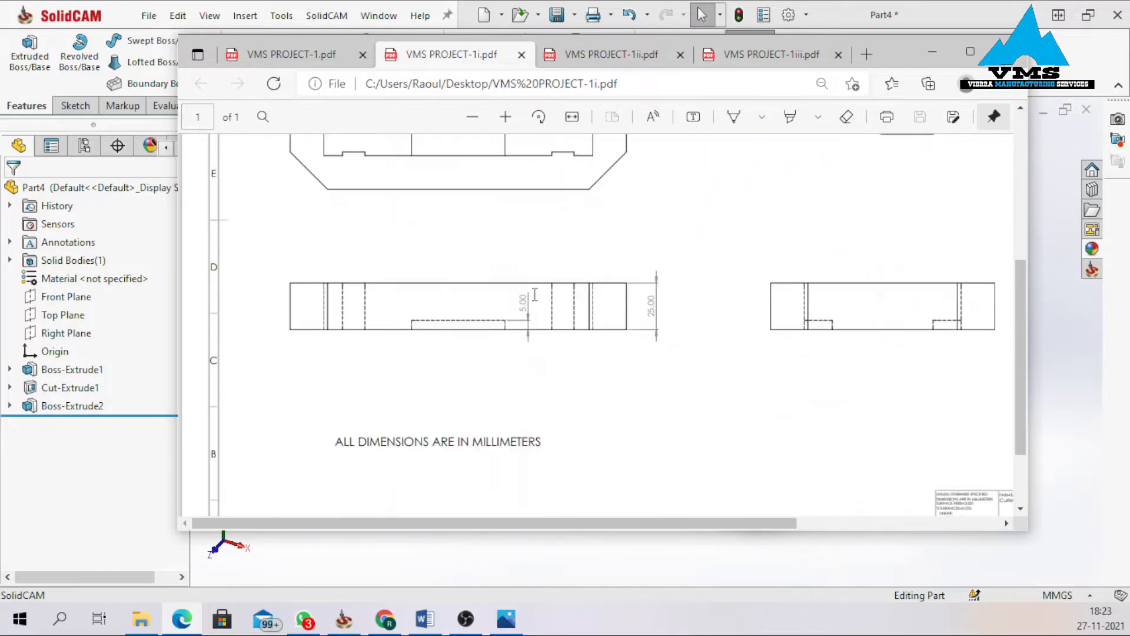
pyautogui.scroll(4, 534, 295)
# Examine the corner radii, block-end arcs, notch sizes and side pockets in the views of VMS PROJECT-1ii.
pyautogui.click(588, 56)
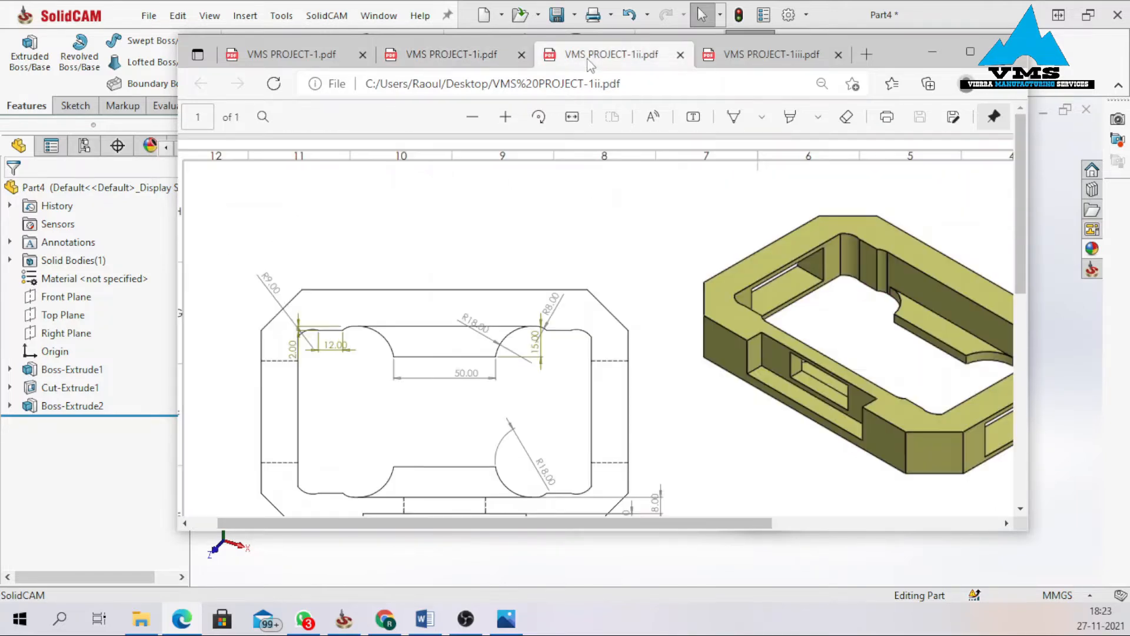
pyautogui.scroll(-1, 563, 261)
pyautogui.scroll(1, 561, 261)
pyautogui.scroll(-4, 490, 366)
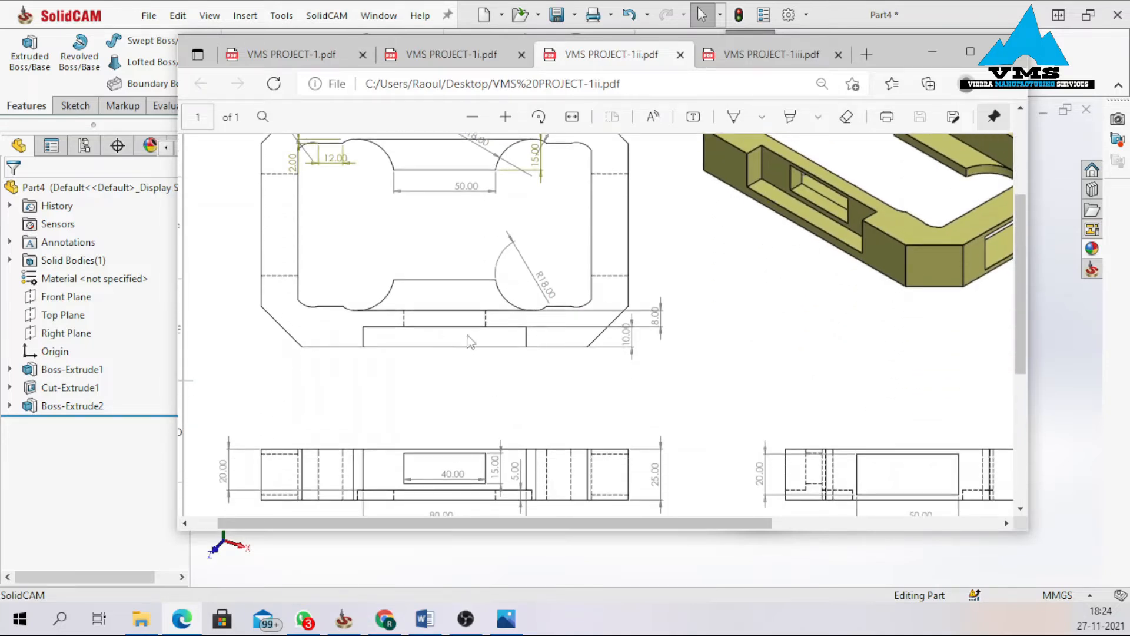
pyautogui.scroll(1, 339, 255)
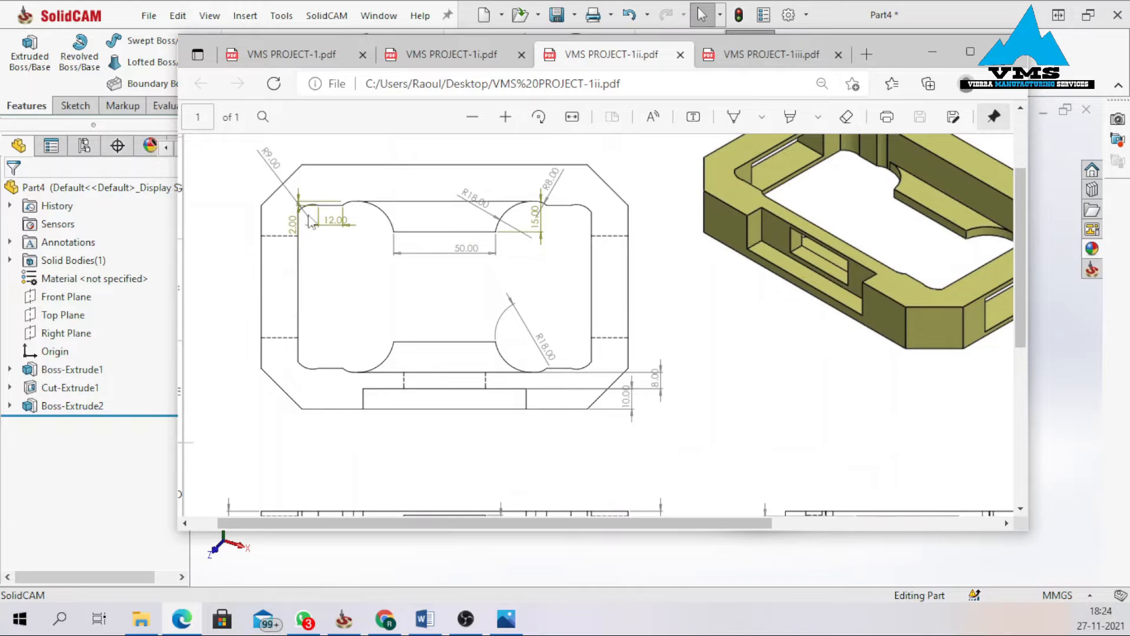
pyautogui.scroll(1, 312, 219)
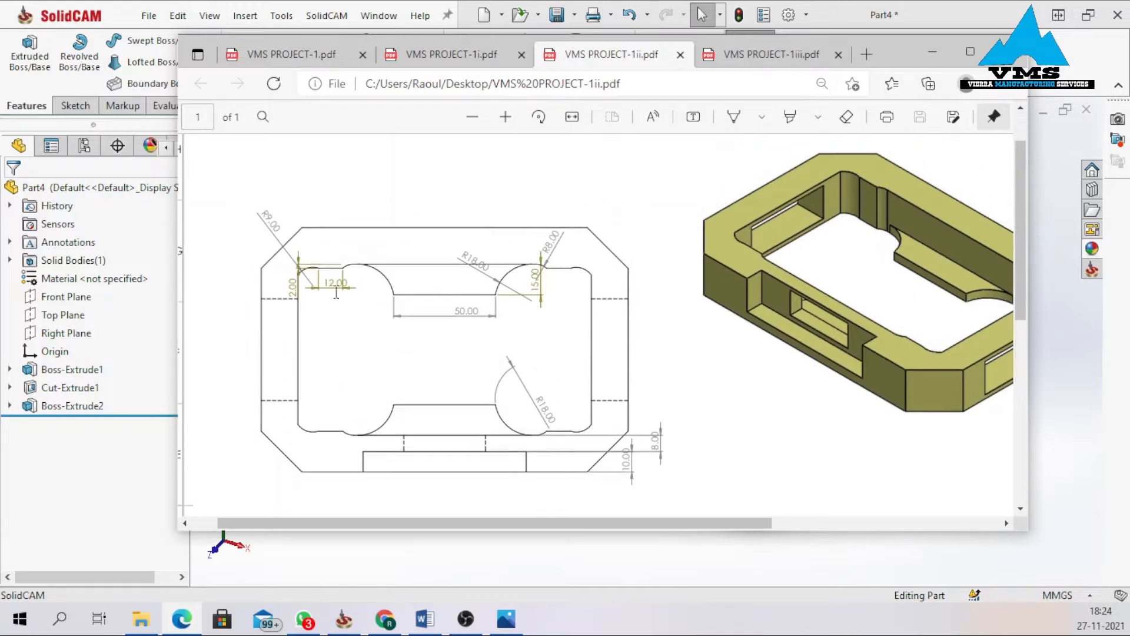
pyautogui.scroll(-2, 289, 421)
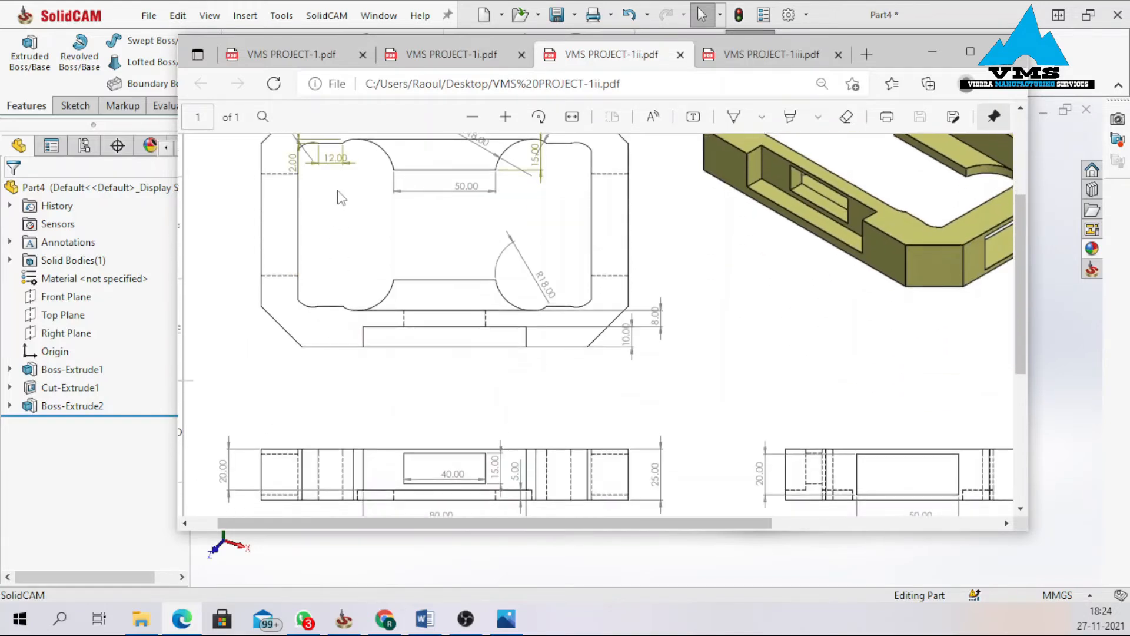
pyautogui.scroll(3, 335, 475)
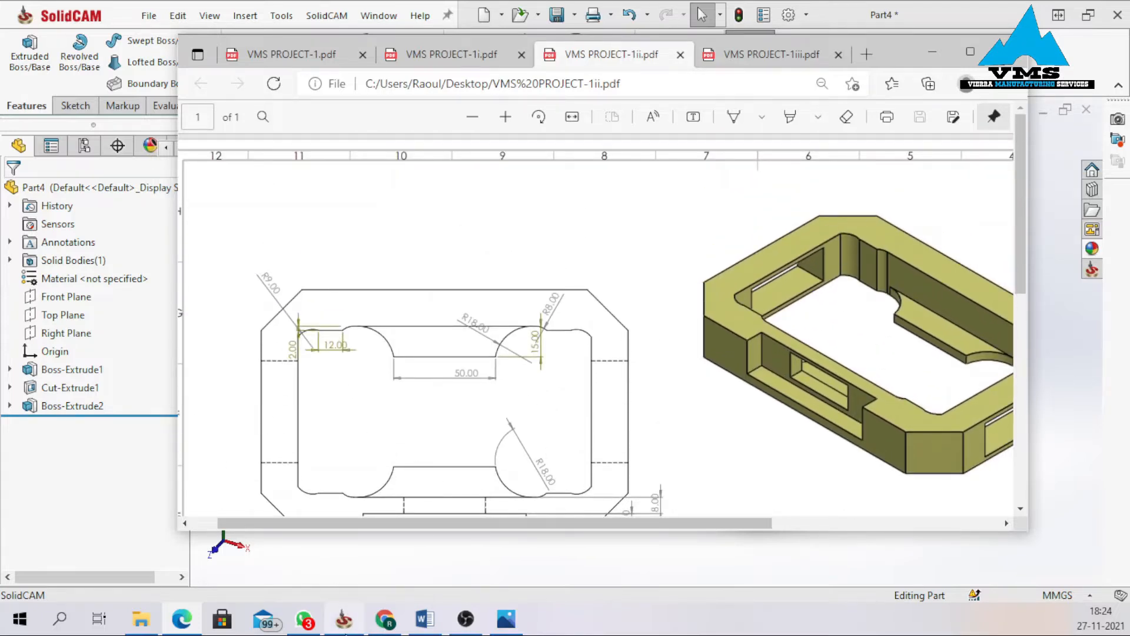
# Switch back to SolidCAM and open a new sketch on the frame's top face.
pyautogui.moveTo(344, 618)
pyautogui.click(346, 589)
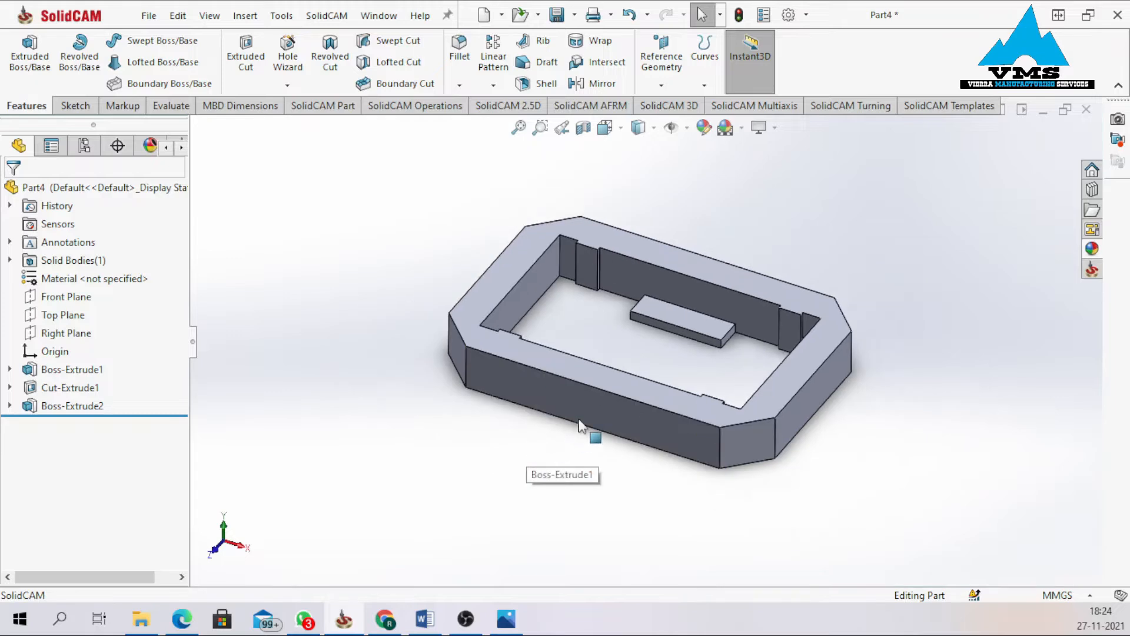
pyautogui.scroll(-3, 579, 425)
pyautogui.click(430, 267)
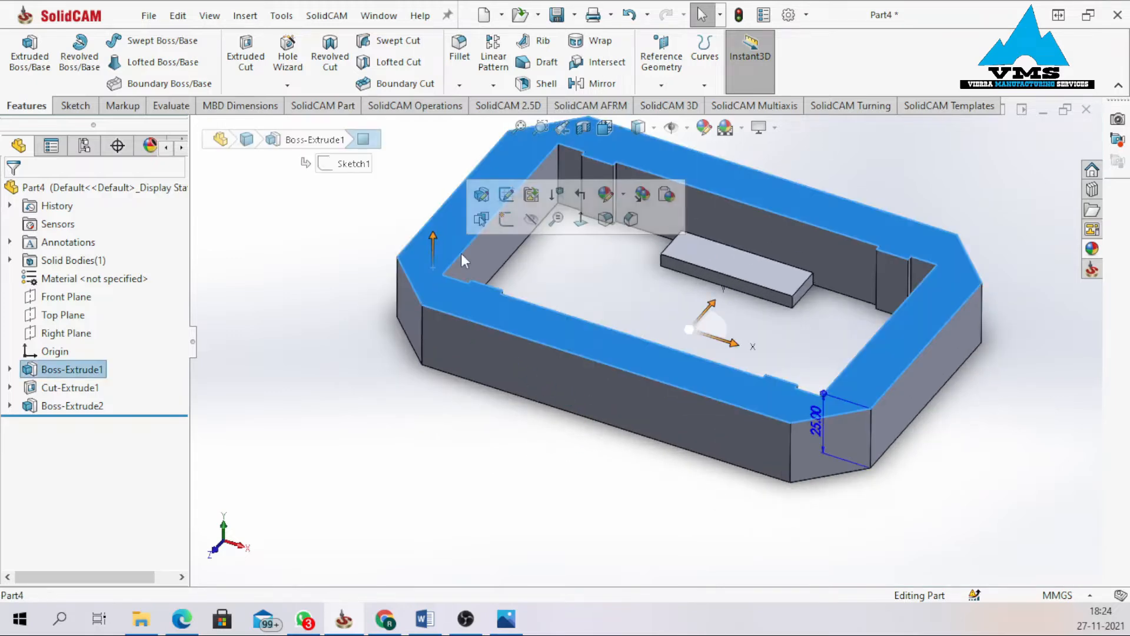
pyautogui.click(505, 219)
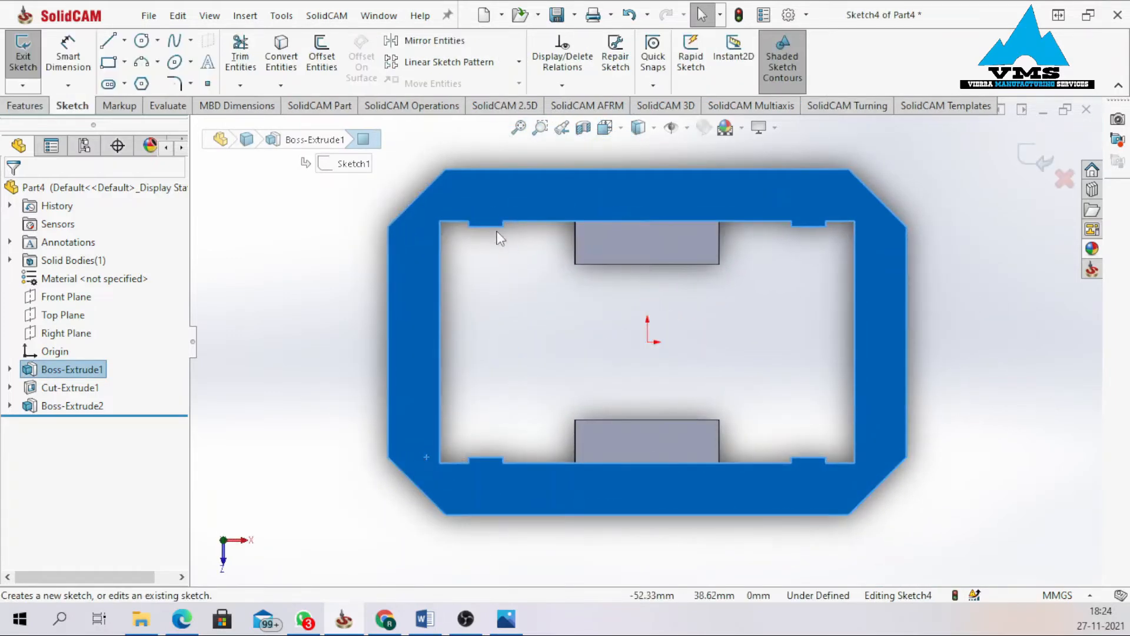
# Sketch three connected lines at the frame's upper-left inner corner, tracing the notch side, the inner top edge and about 4 mm down the side edge.
pyautogui.scroll(-5, 488, 212)
pyautogui.moveTo(500, 418); pyautogui.dragTo(421, 429, button='right')
pyautogui.scroll(-3, 465, 333)
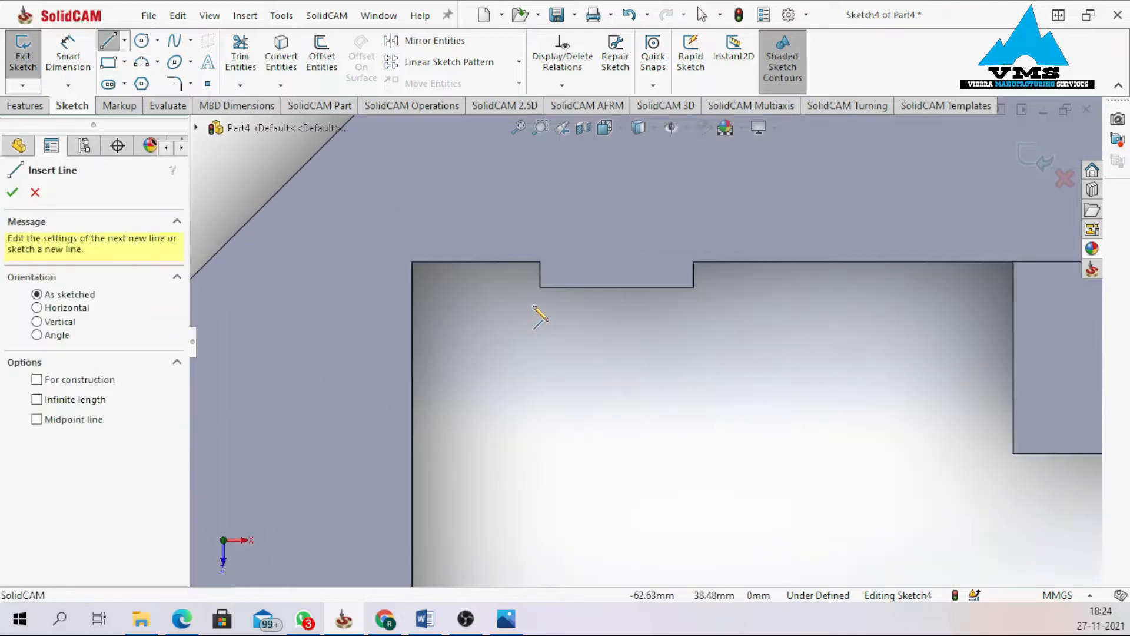
pyautogui.click(540, 287)
pyautogui.click(539, 262)
pyautogui.doubleClick(412, 263)
pyautogui.click(412, 266)
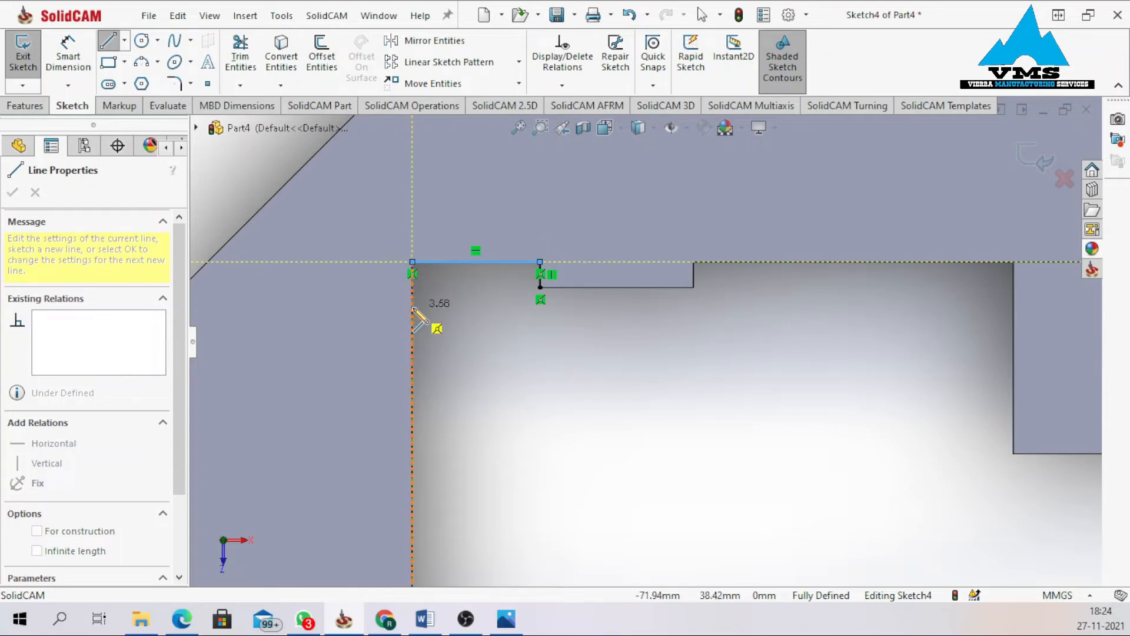
pyautogui.doubleClick(412, 313)
pyautogui.press('Escape')
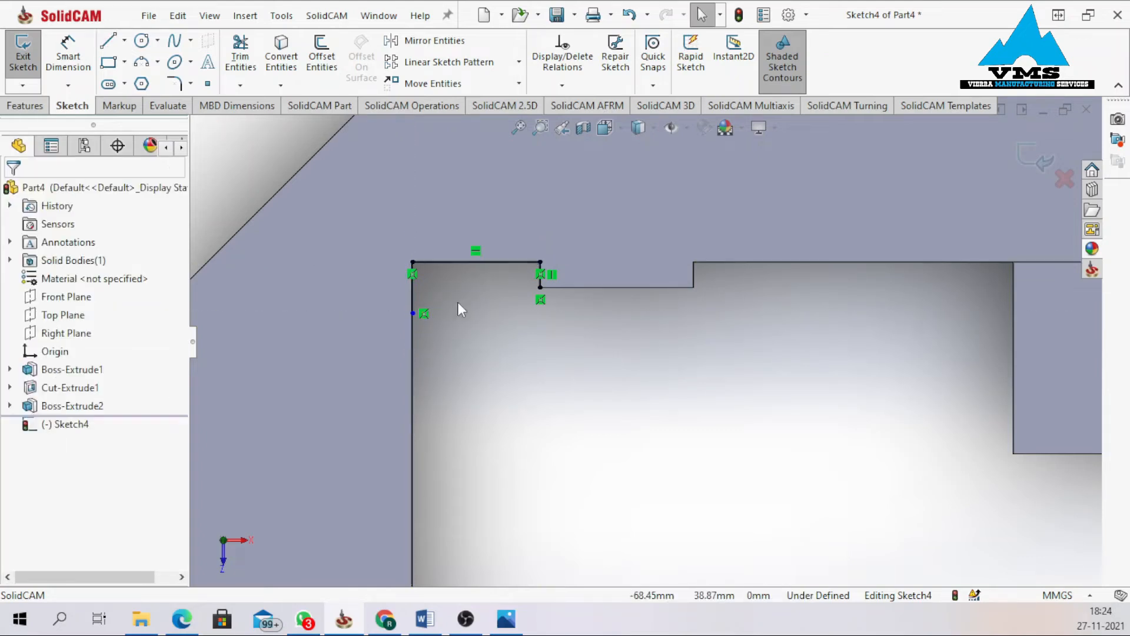
# Close the corner profile with a 3 Point Arc of about 8.1 mm radius from the side line's lower end to the notch corner, bulging towards the frame corner.
pyautogui.click(159, 65)
pyautogui.click(177, 123)
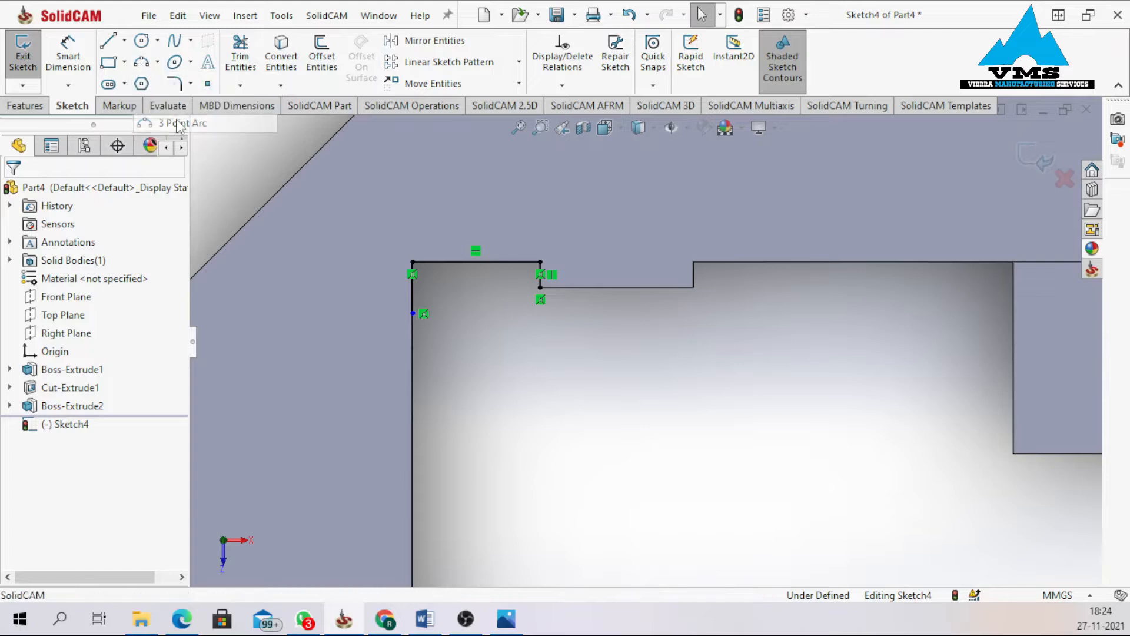
pyautogui.scroll(-3, 462, 312)
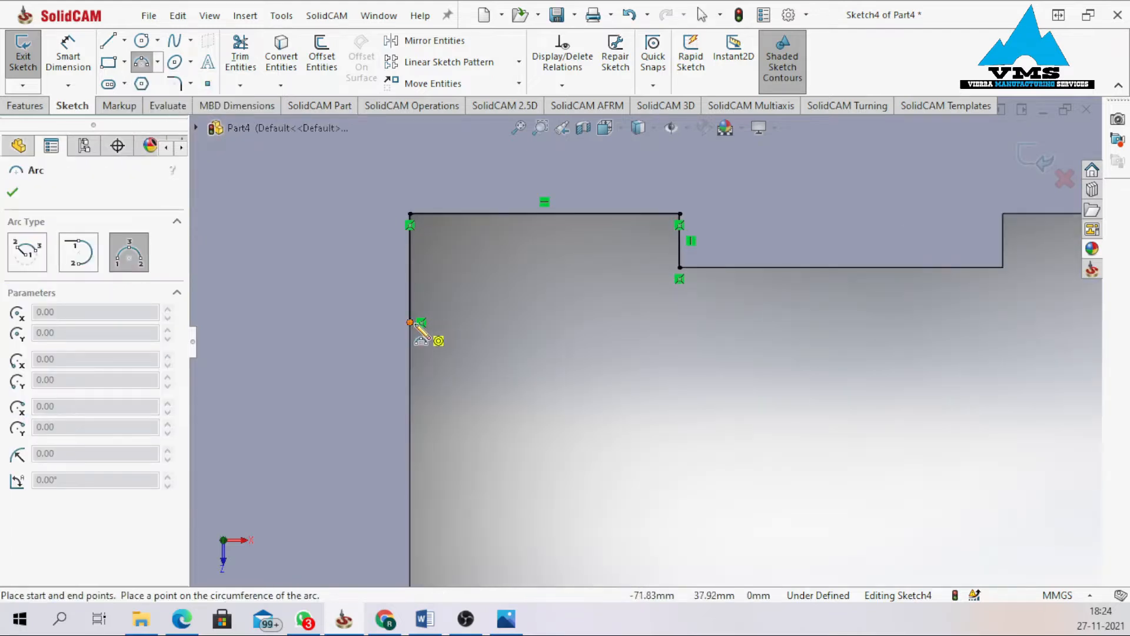
pyautogui.click(680, 268)
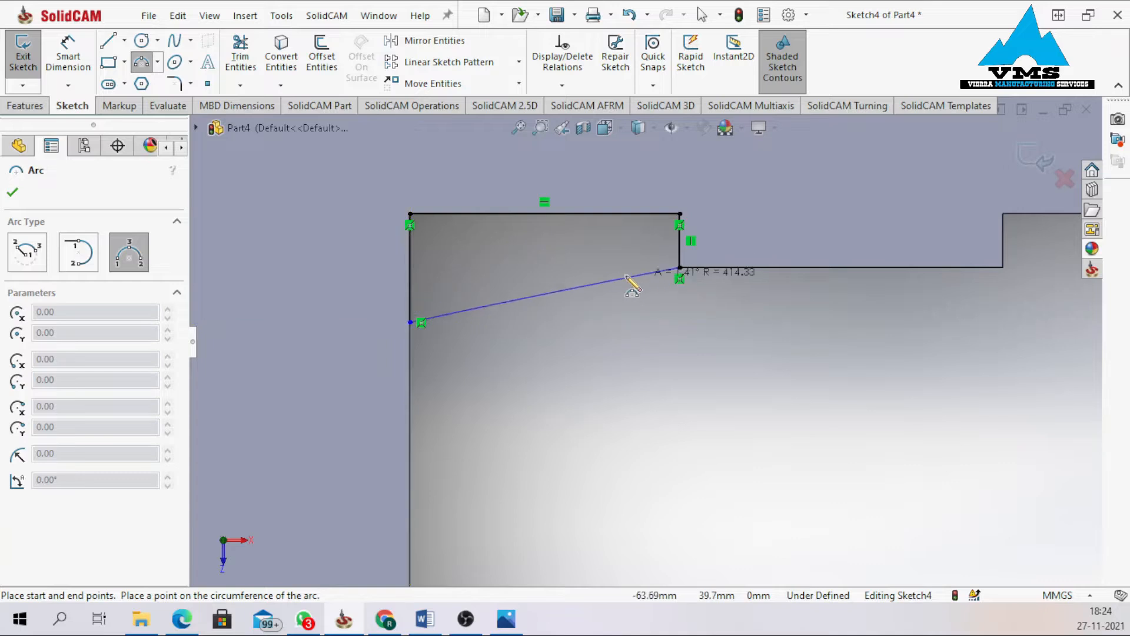
pyautogui.click(520, 252)
pyautogui.press('Escape')
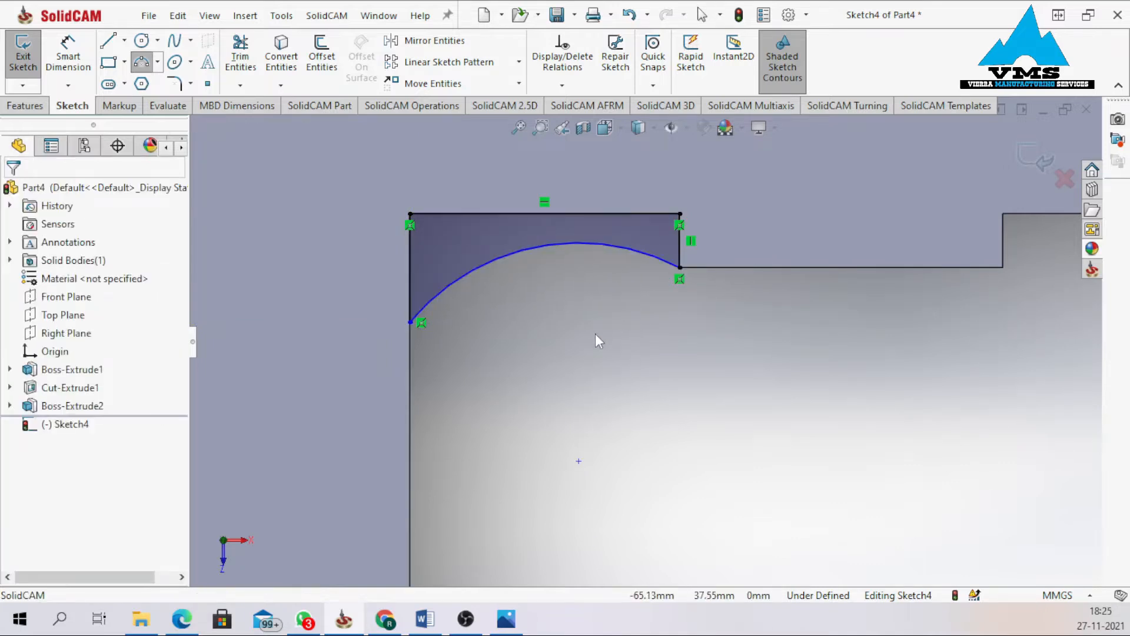
# Dimension the corner arc with a radius of 9 mm.
pyautogui.moveTo(567, 393); pyautogui.dragTo(565, 312, button='right')
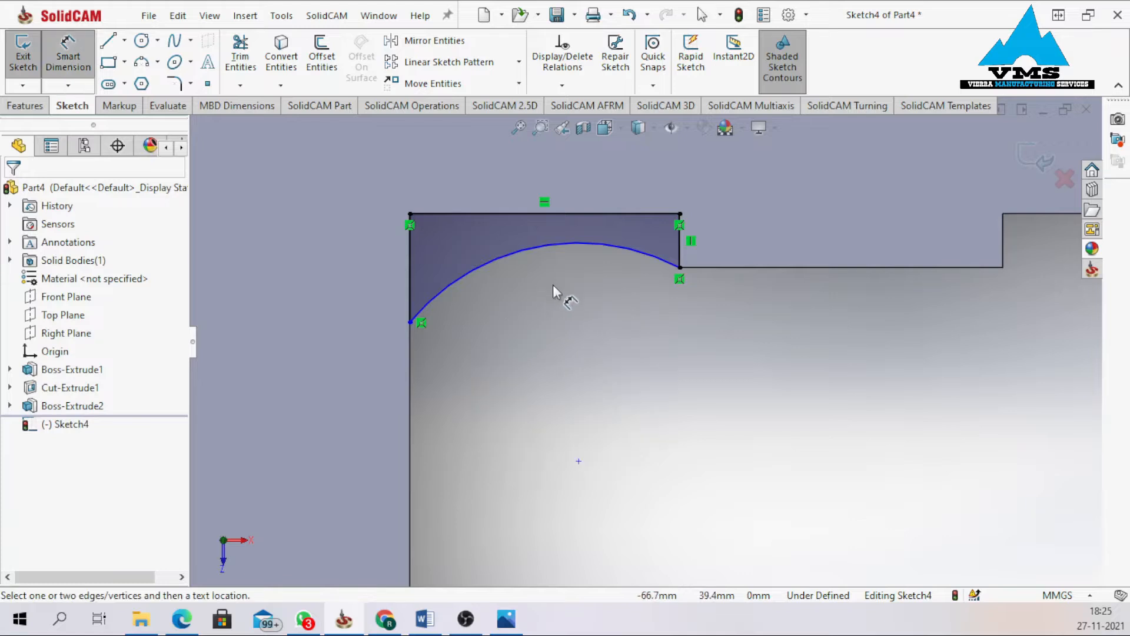
pyautogui.click(496, 264)
pyautogui.click(535, 317)
pyautogui.write('9')
pyautogui.press('Return')
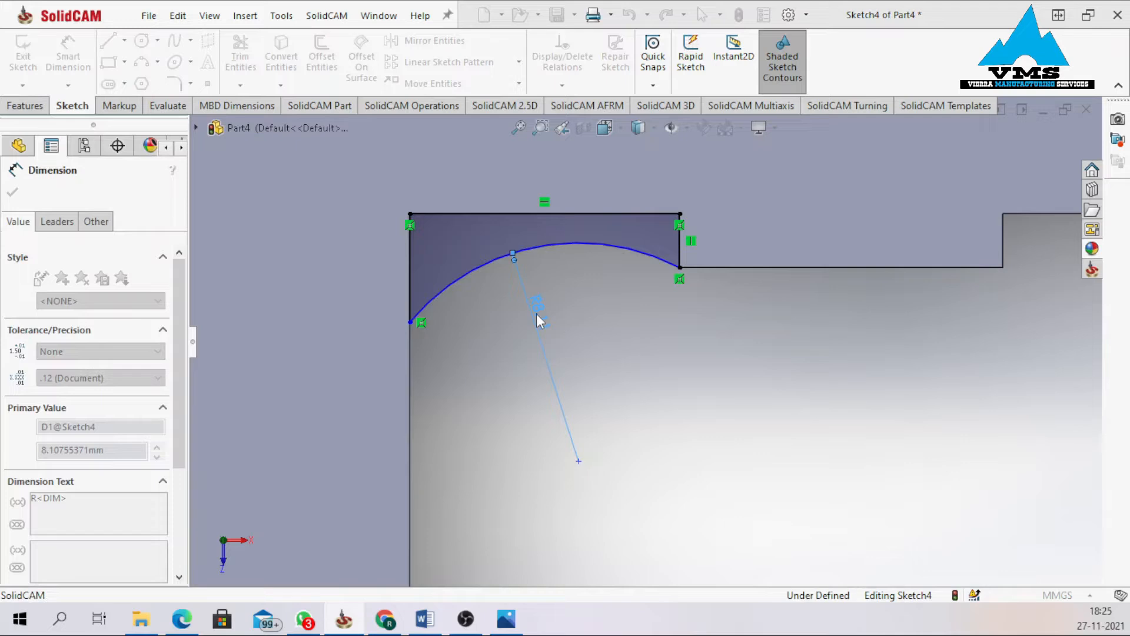
pyautogui.press('Escape')
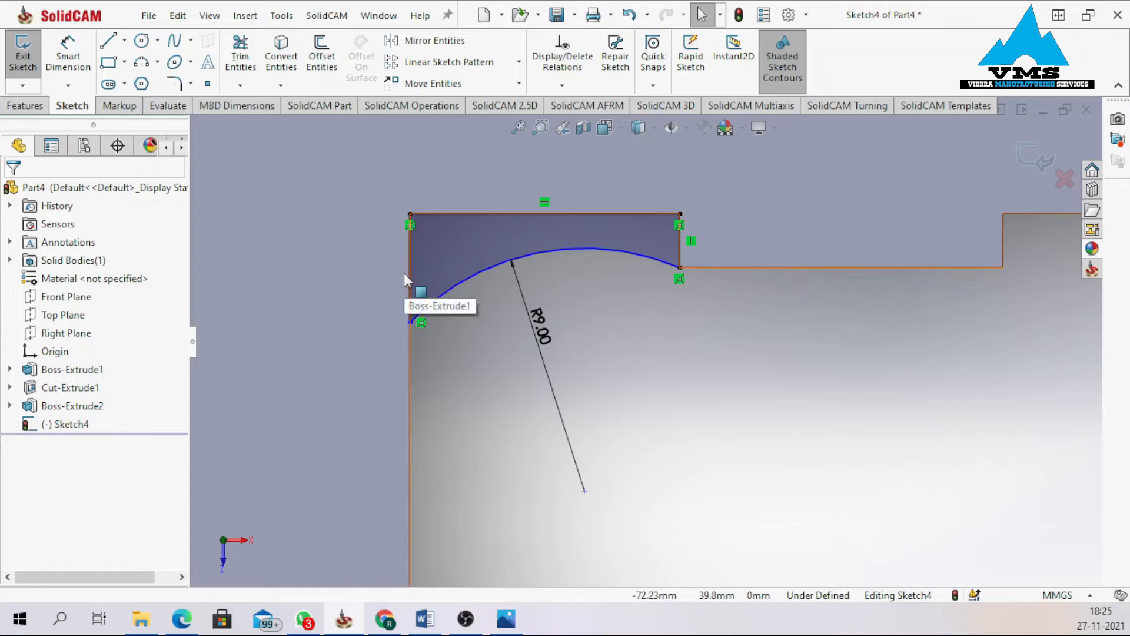
# Dimension the corner profile's vertical side line to a length of 5.13 mm.
pyautogui.moveTo(631, 394); pyautogui.dragTo(622, 284, button='right')
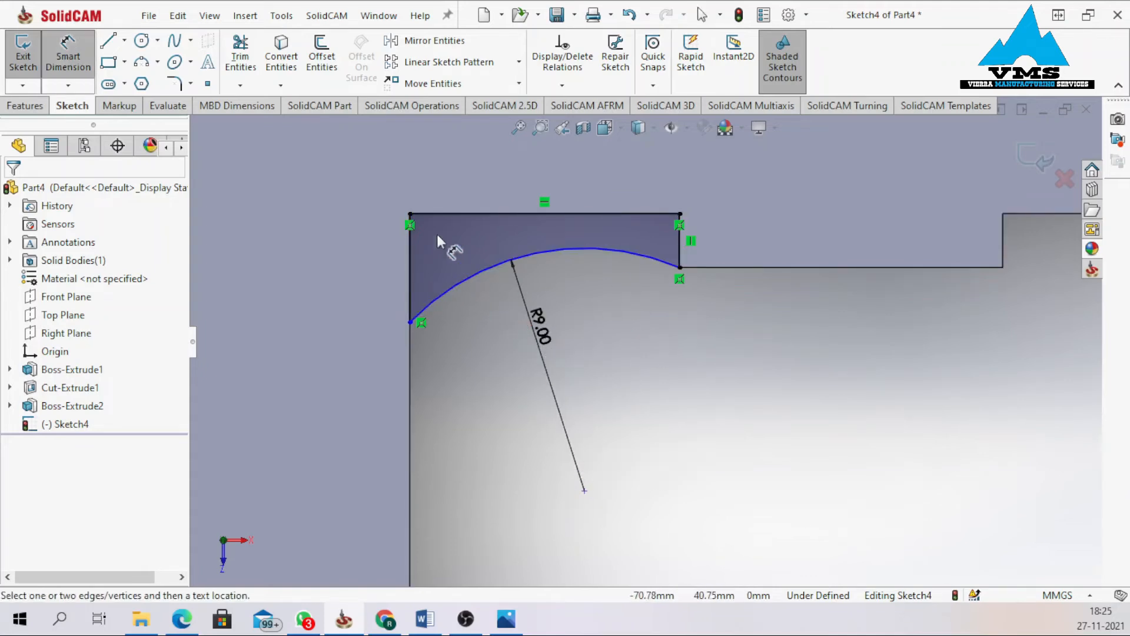
pyautogui.click(411, 284)
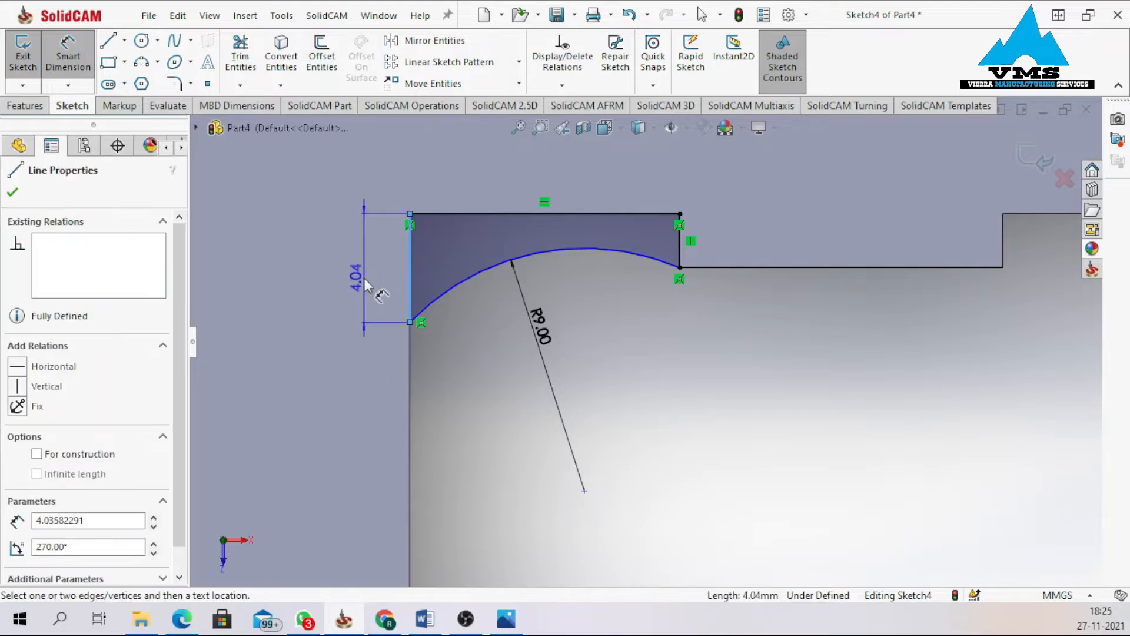
pyautogui.click(351, 282)
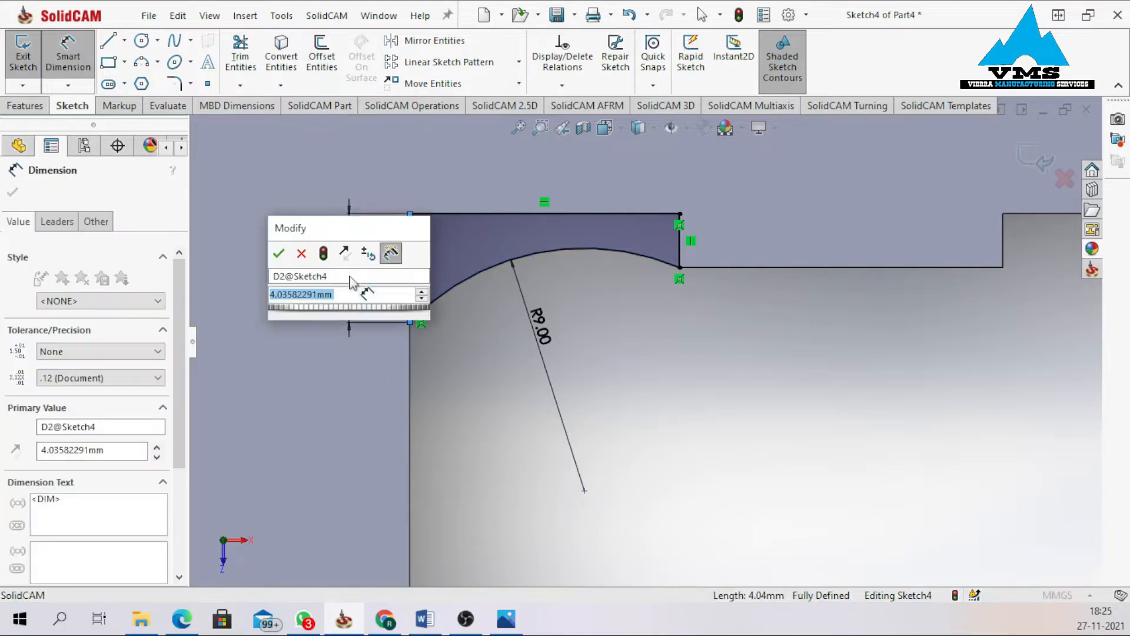
pyautogui.write('5.13')
pyautogui.press('Return')
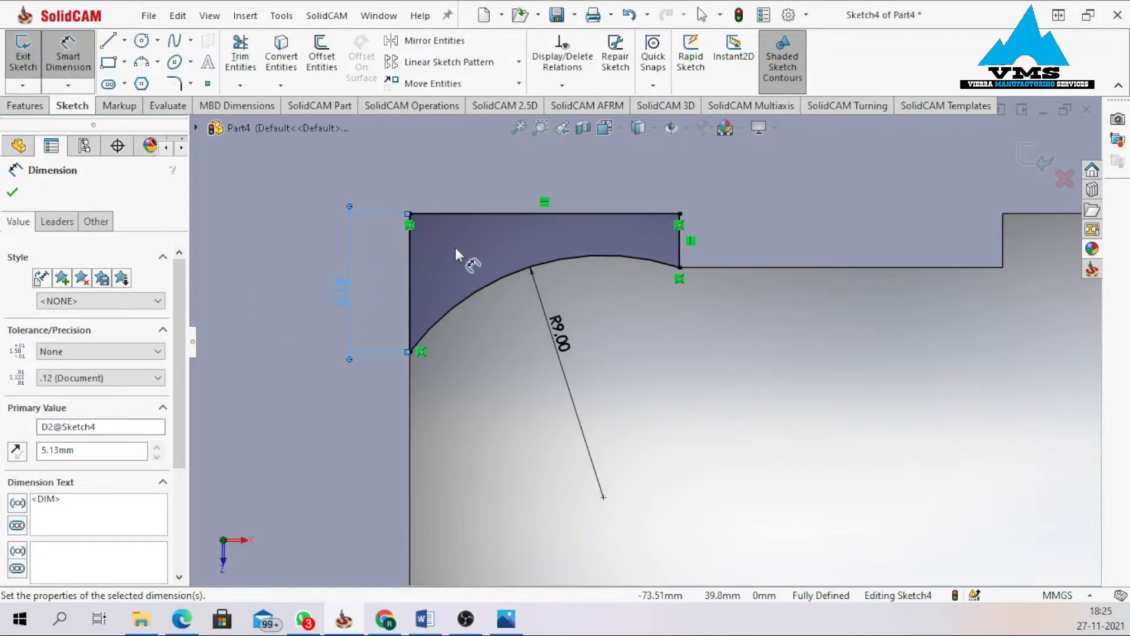
pyautogui.click(12, 194)
# Draw a vertical centerline from the origin up into the frame's upper bar.
pyautogui.scroll(8, 712, 348)
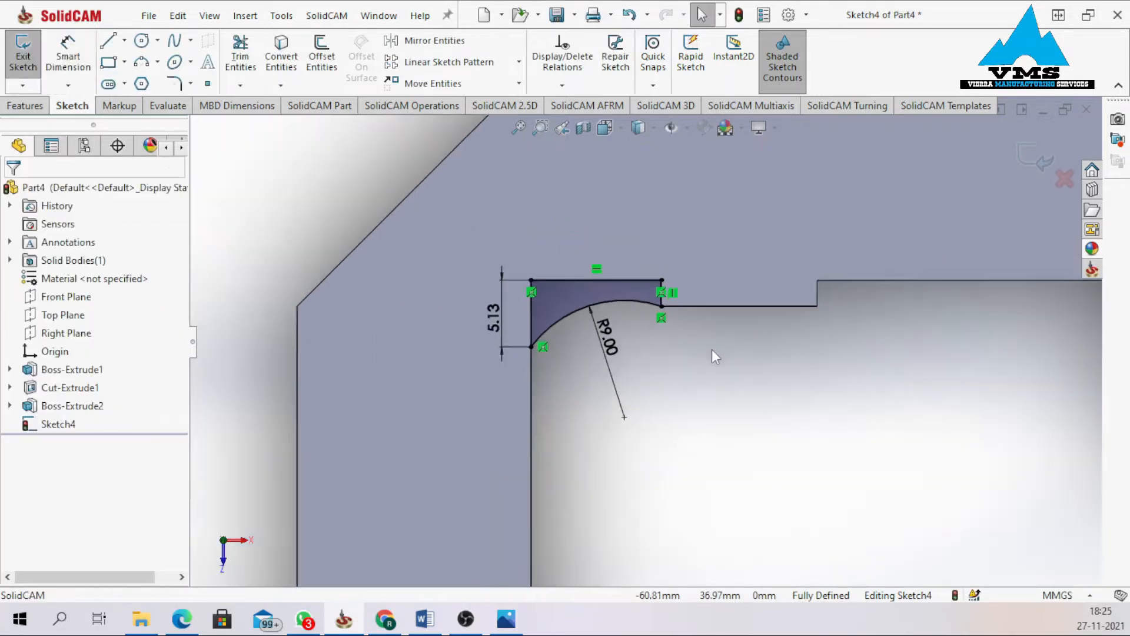
pyautogui.scroll(-4, 823, 395)
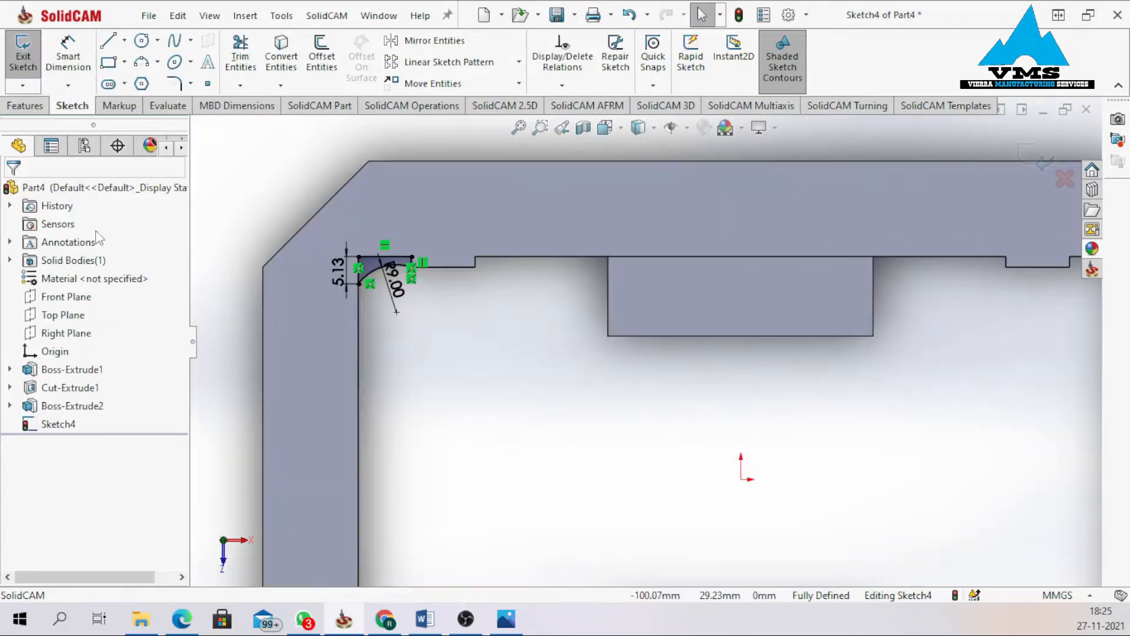
pyautogui.click(124, 40)
pyautogui.click(151, 80)
pyautogui.scroll(4, 774, 415)
pyautogui.click(699, 414)
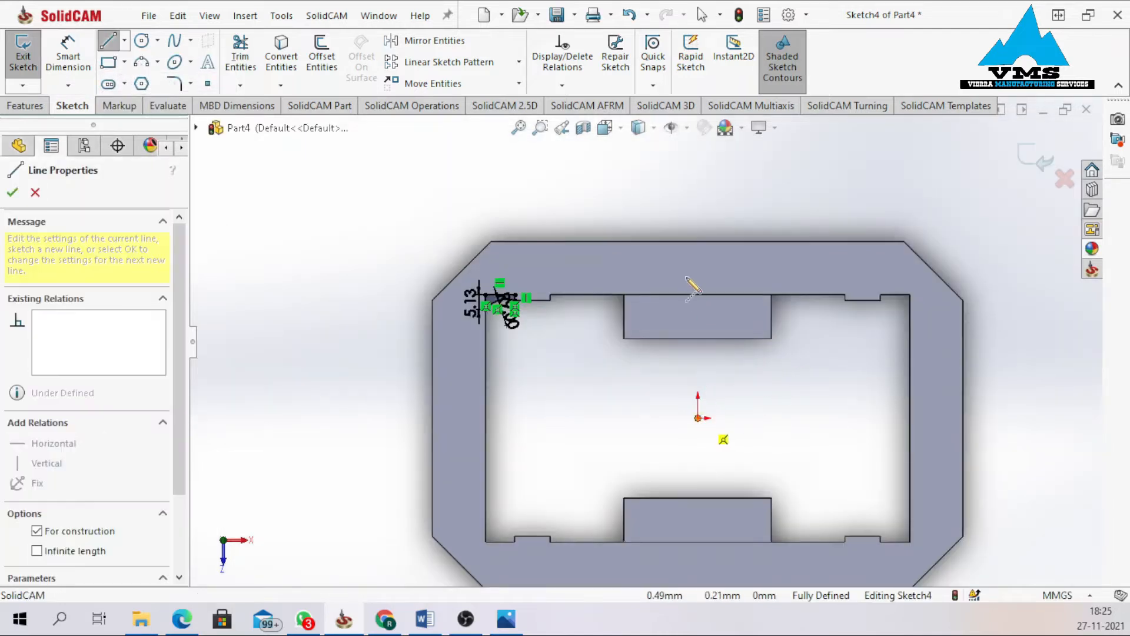
pyautogui.click(698, 254)
pyautogui.rightClick(698, 254)
pyautogui.click(741, 268)
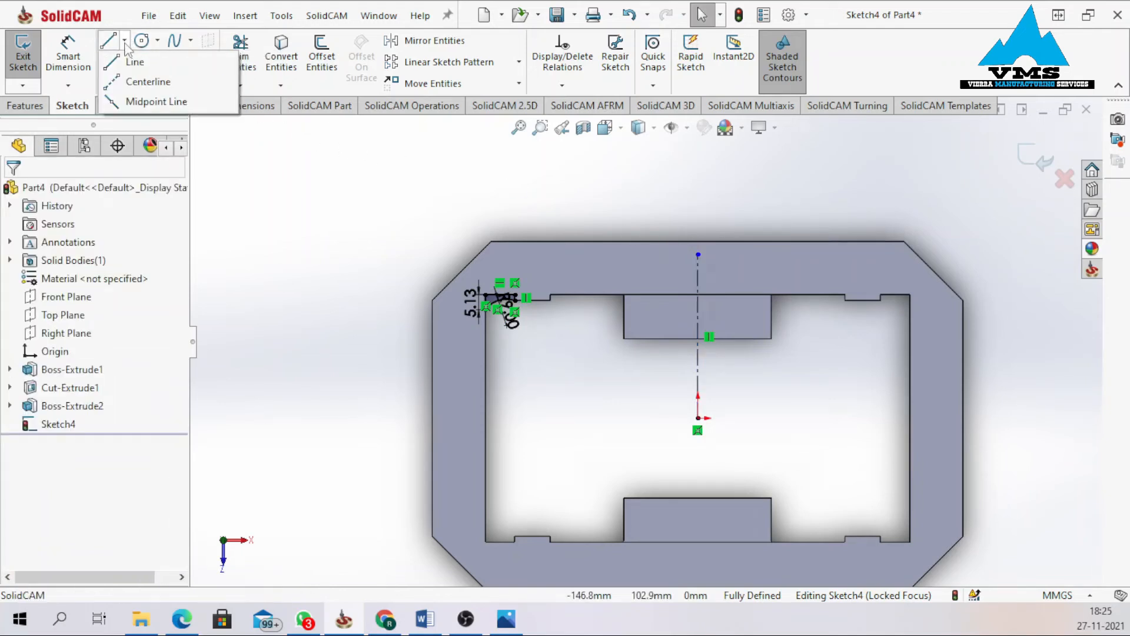
# Draw a horizontal centerline from the origin towards the frame's right inner edge.
pyautogui.click(124, 40)
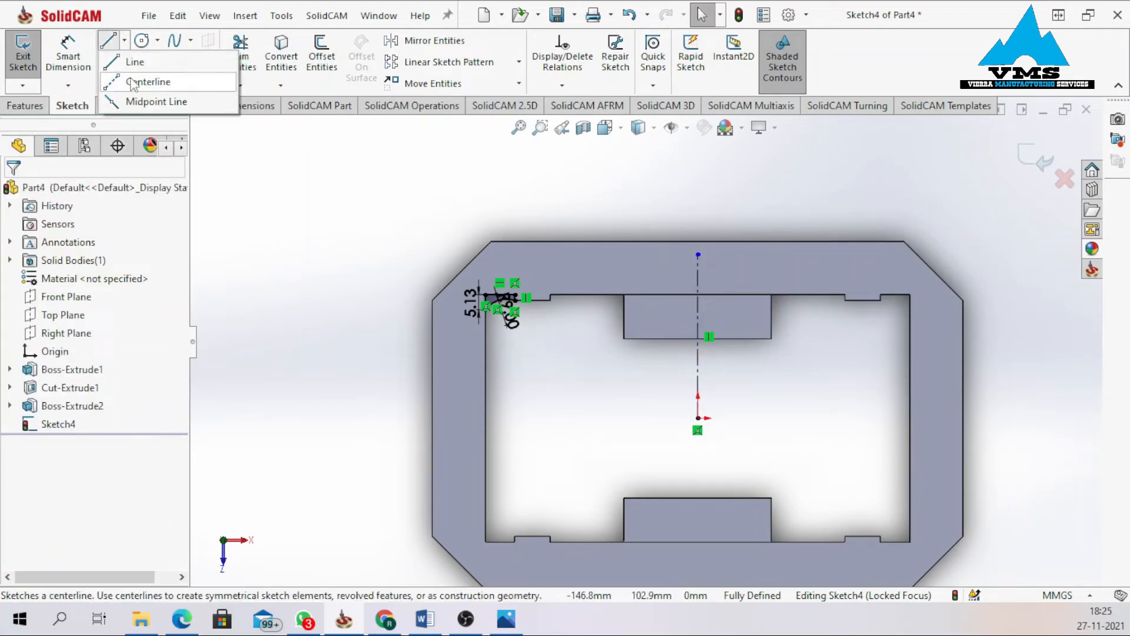
pyautogui.click(135, 81)
pyautogui.click(698, 418)
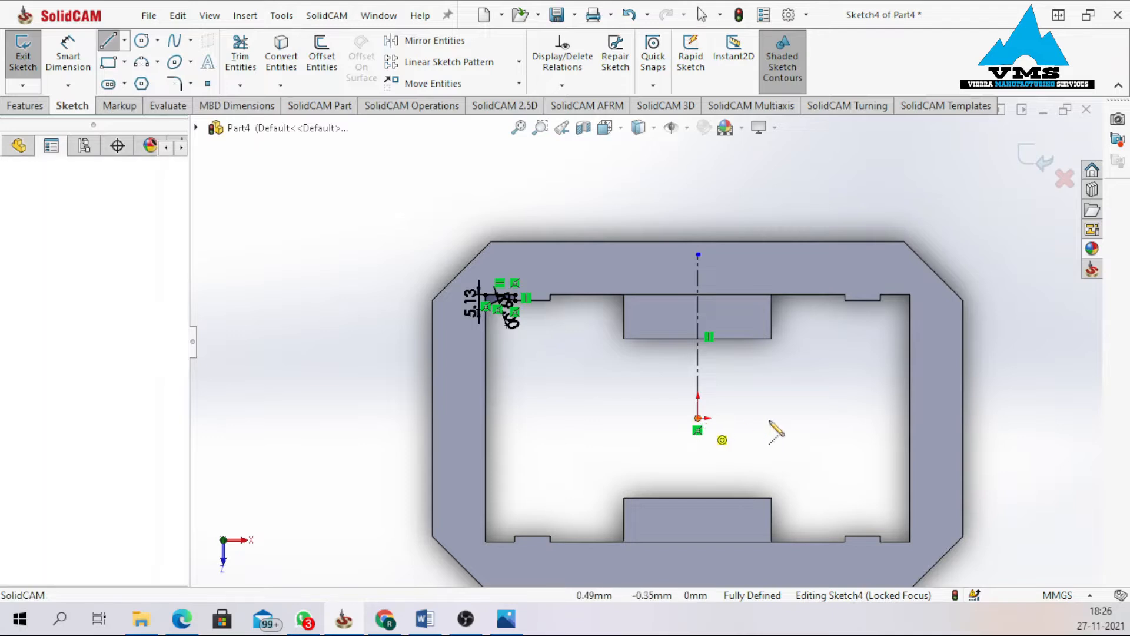
pyautogui.click(889, 418)
pyautogui.rightClick(890, 418)
pyautogui.click(912, 430)
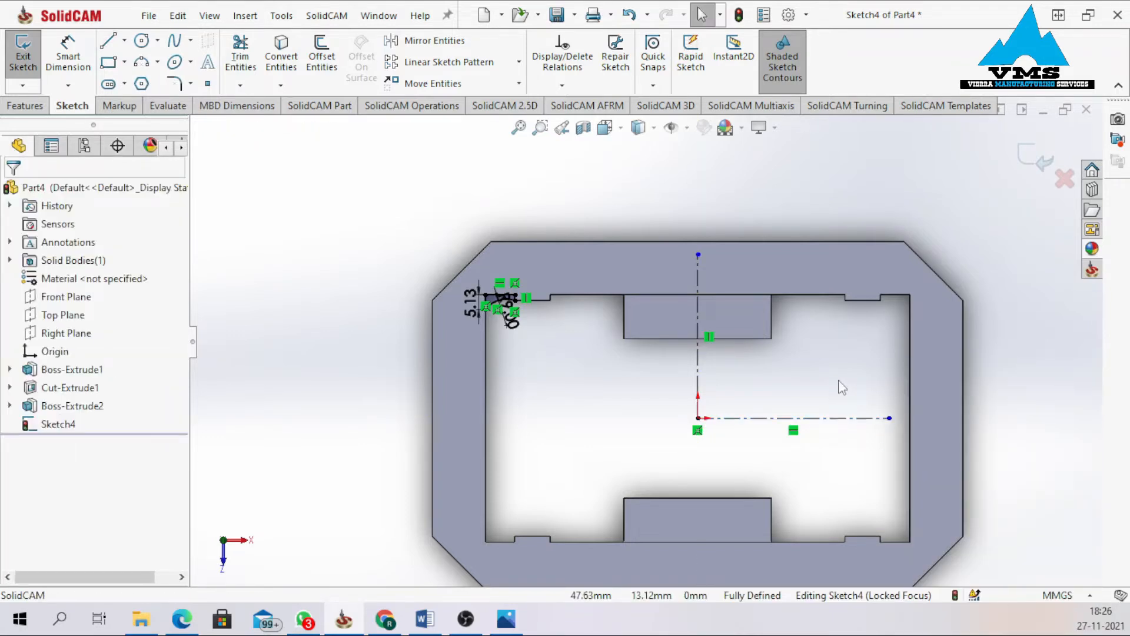
# Mirror the corner profile's arc and three lines about the vertical centerline, keeping the original.
pyautogui.scroll(1, 889, 388)
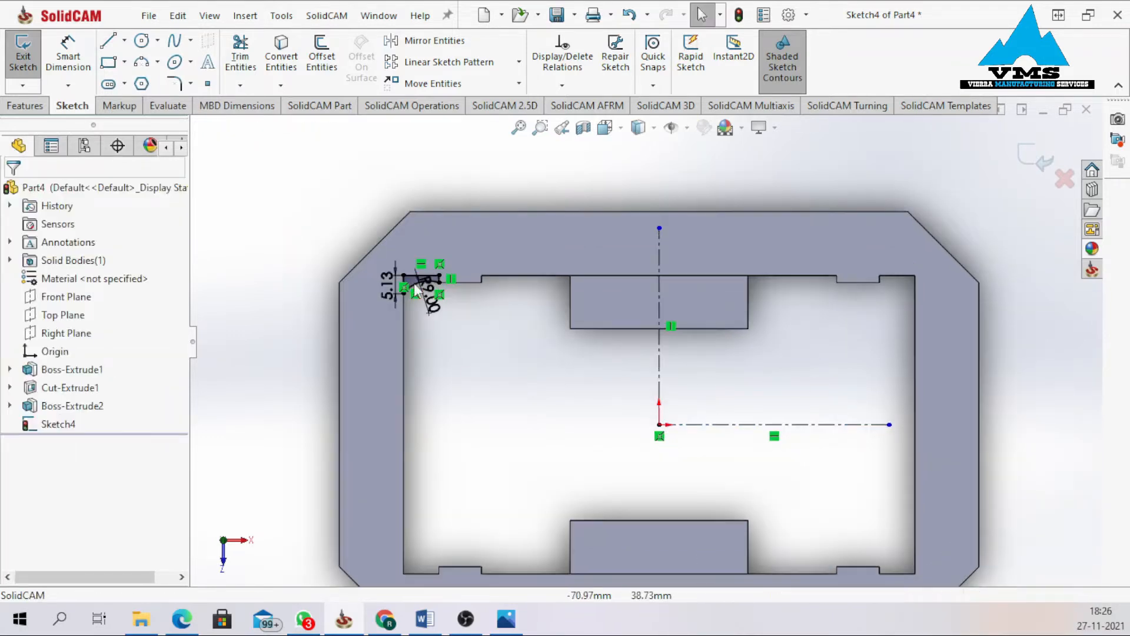
pyautogui.click(435, 40)
pyautogui.scroll(2, 424, 292)
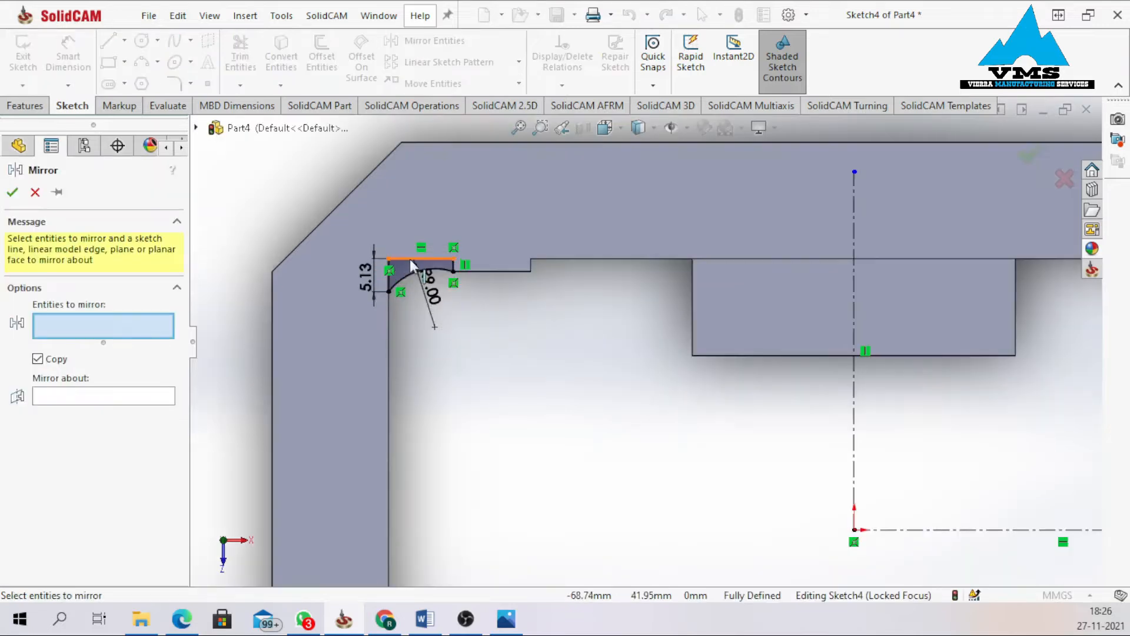
pyautogui.click(409, 267)
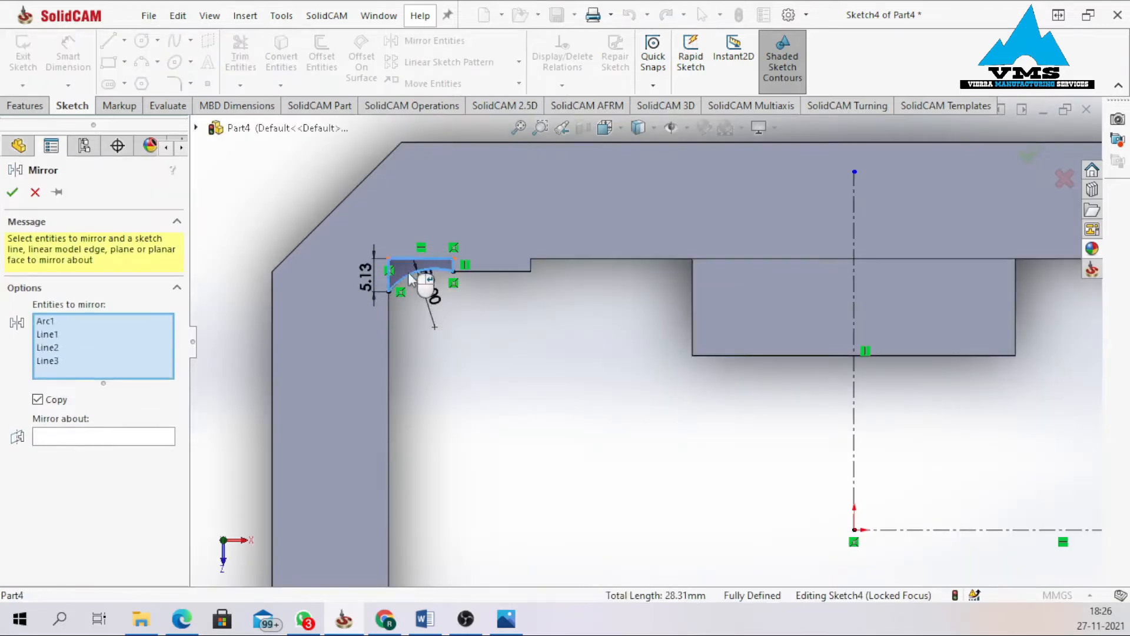
pyautogui.click(114, 435)
pyautogui.scroll(-3, 759, 323)
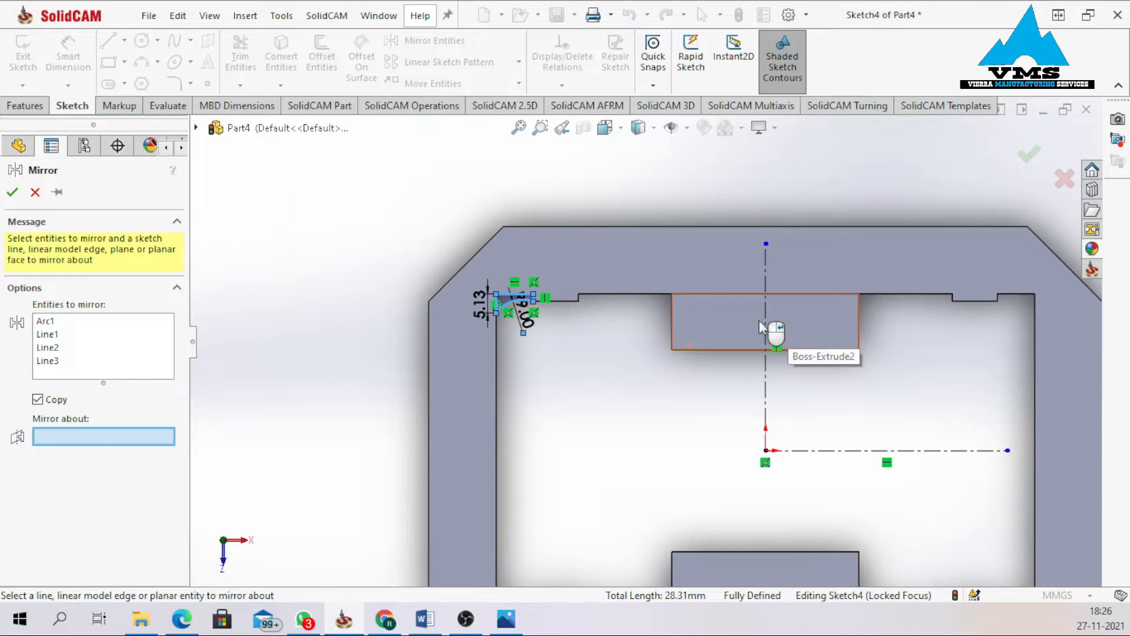
pyautogui.click(765, 324)
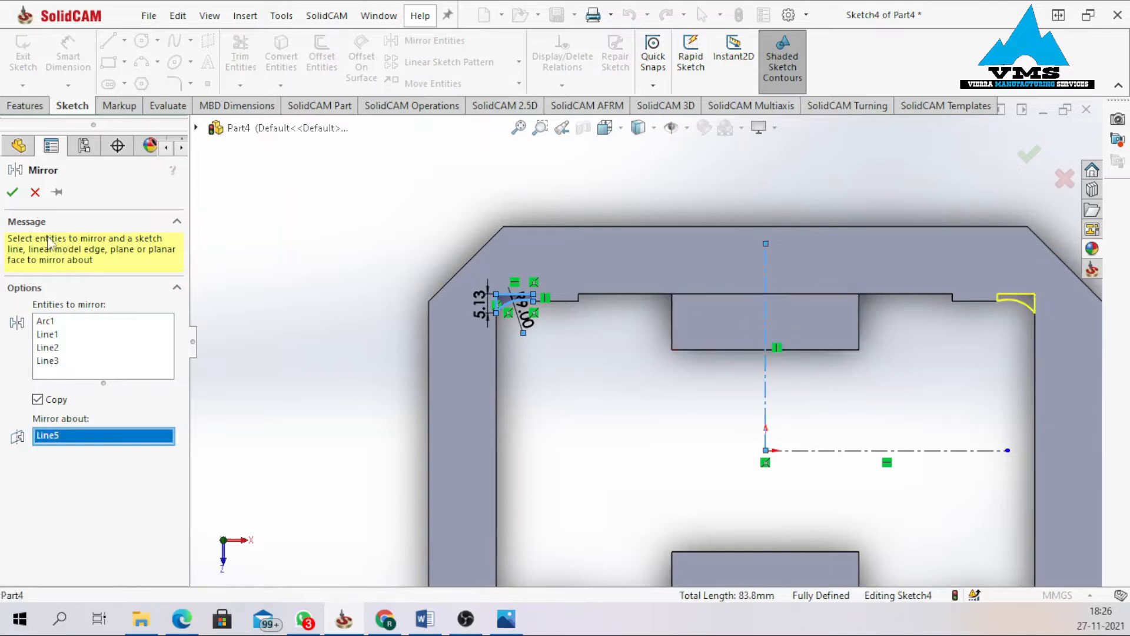
pyautogui.click(12, 192)
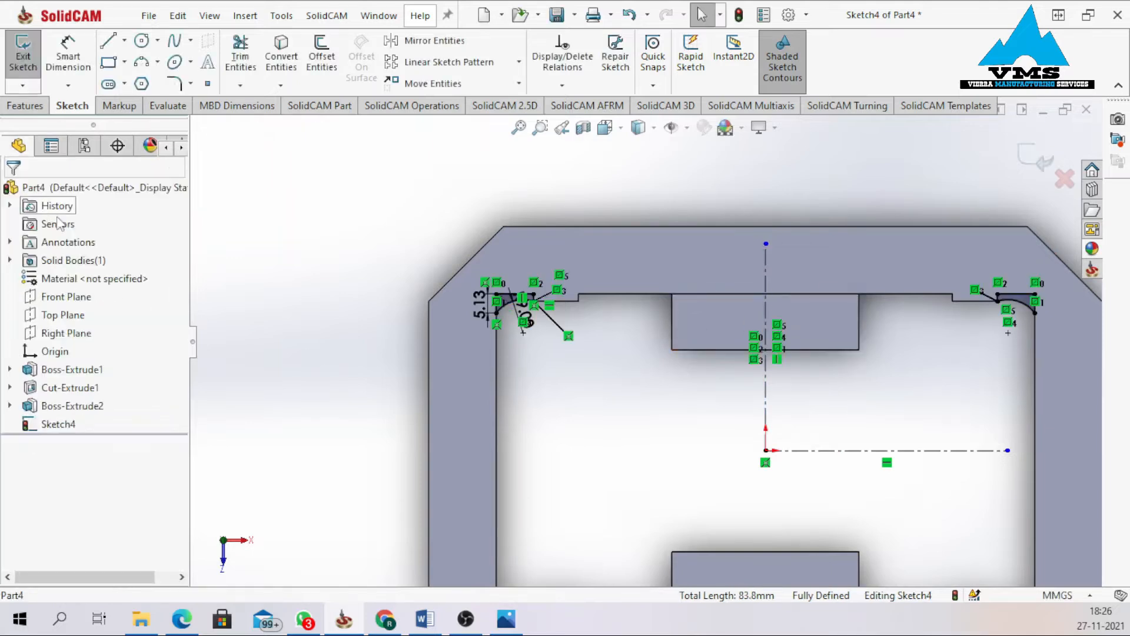
# Mirror both upper corner profiles about the horizontal centerline as copies, so that all four inner corners have one.
pyautogui.click(434, 40)
pyautogui.scroll(-3, 534, 298)
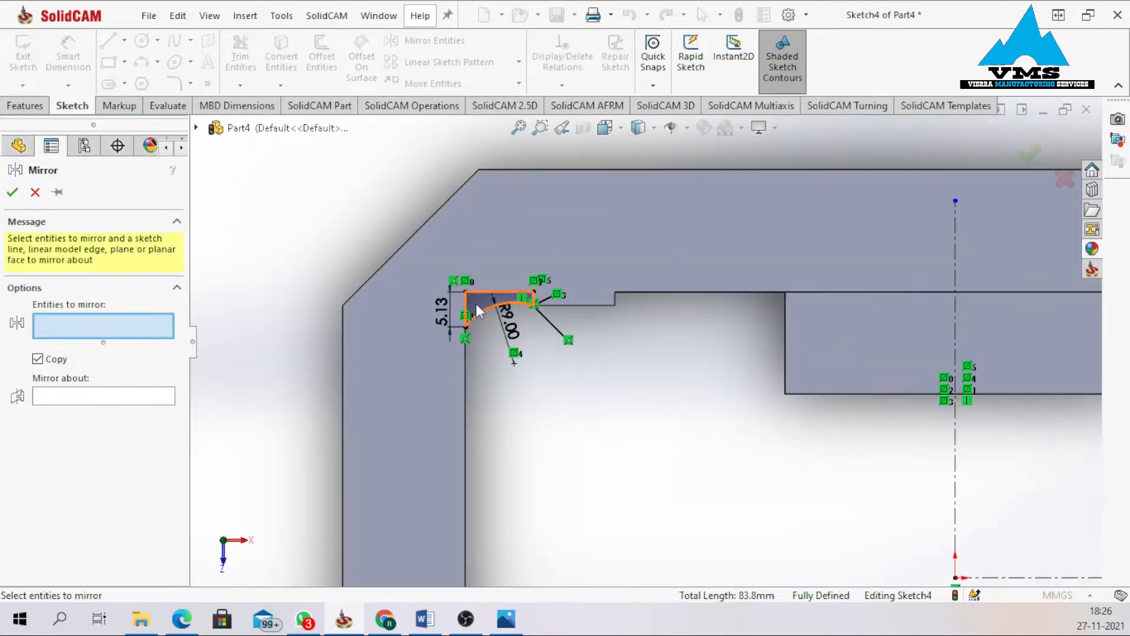
pyautogui.click(476, 305)
pyautogui.scroll(1, 628, 323)
pyautogui.scroll(3, 628, 319)
pyautogui.scroll(-3, 900, 324)
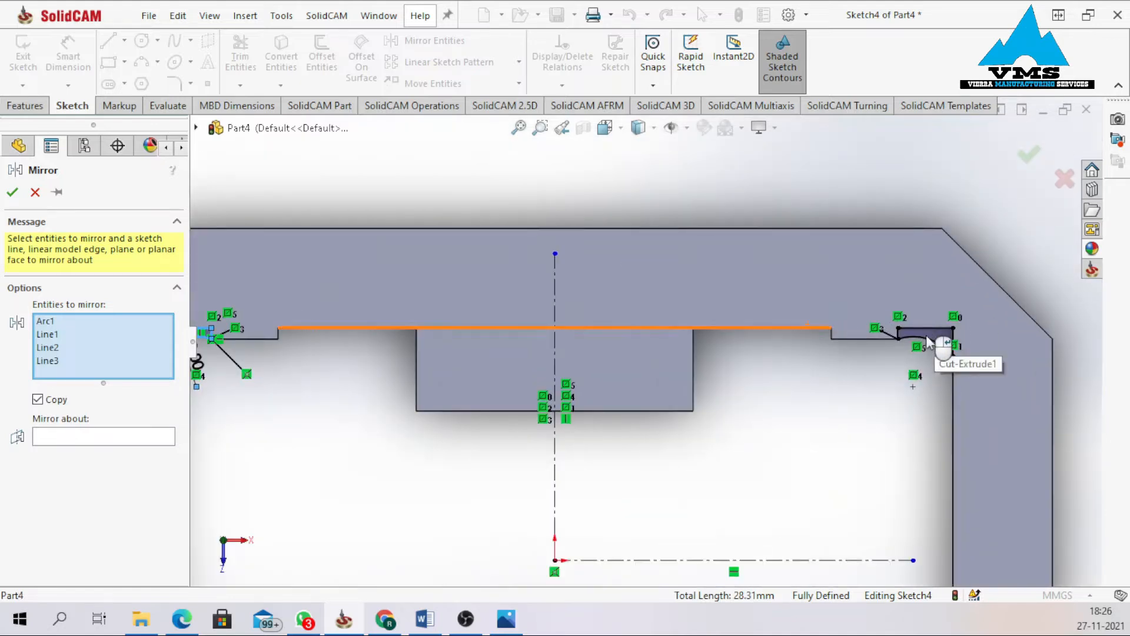
pyautogui.click(945, 341)
pyautogui.scroll(3, 689, 435)
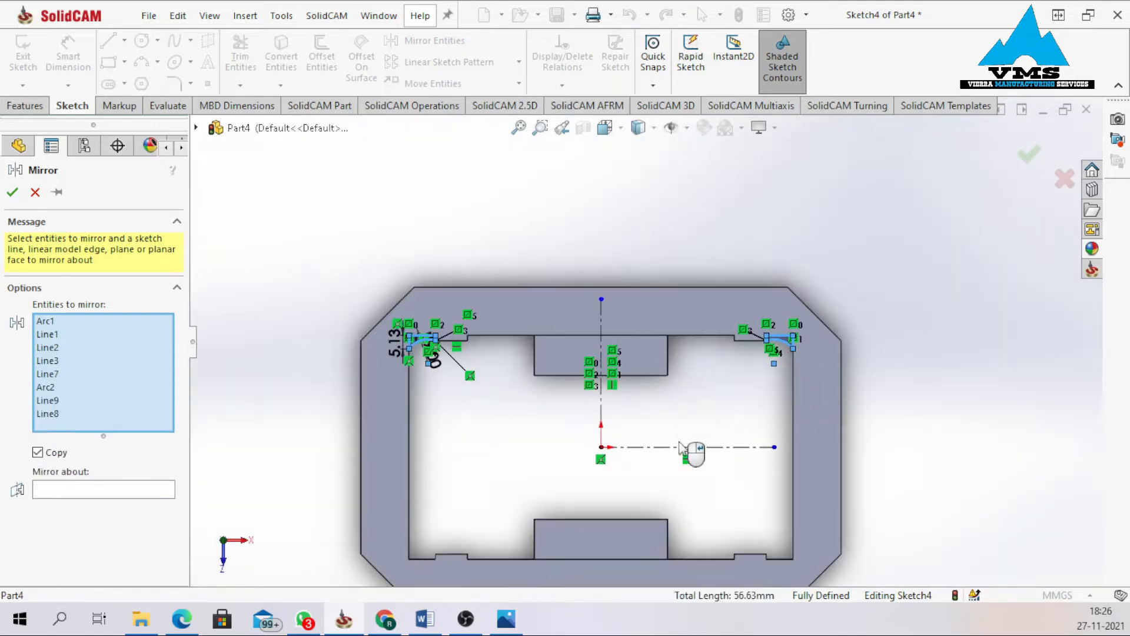
pyautogui.click(100, 495)
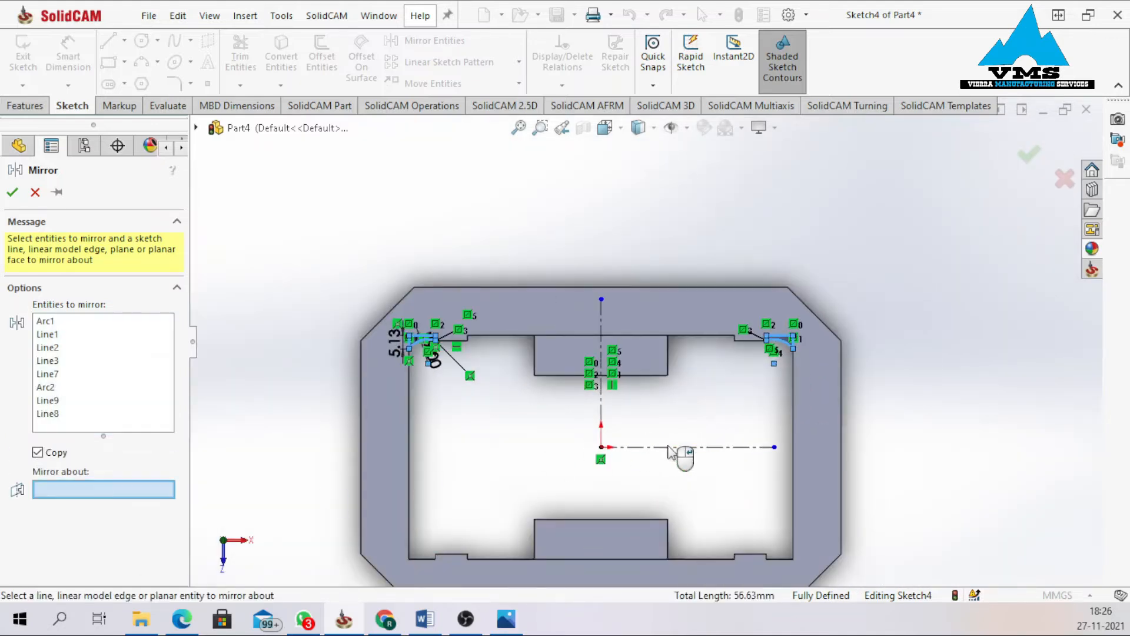
pyautogui.click(666, 448)
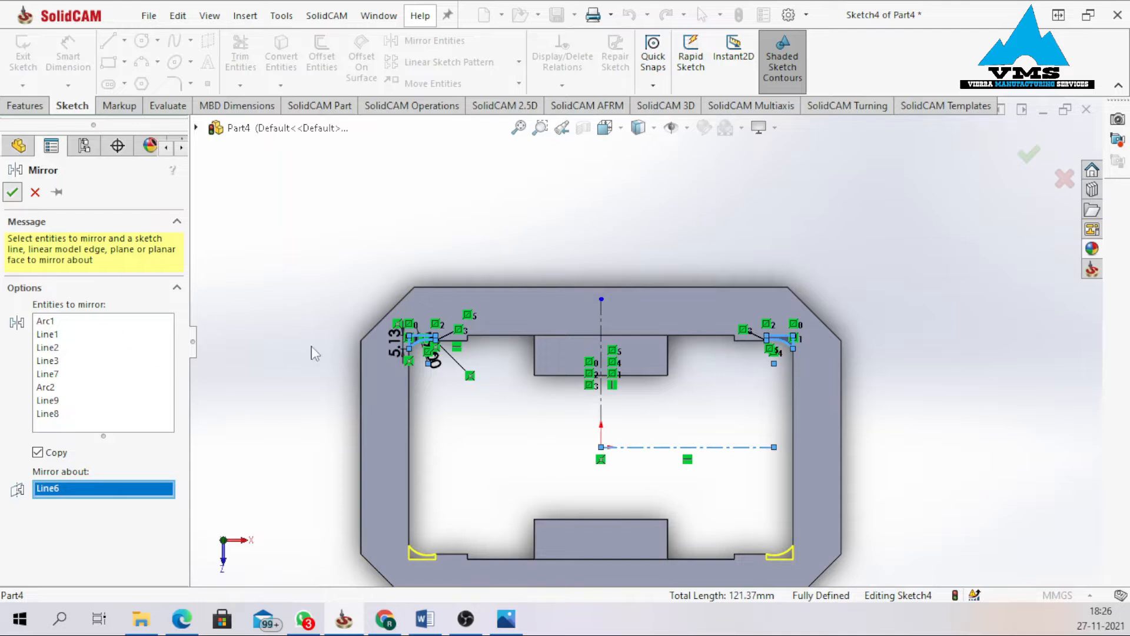
# Extrude the four inner corner profiles up to a vertex on the frame's opposite face, merged with the frame.
pyautogui.moveTo(541, 409); pyautogui.dragTo(537, 340, button='middle')
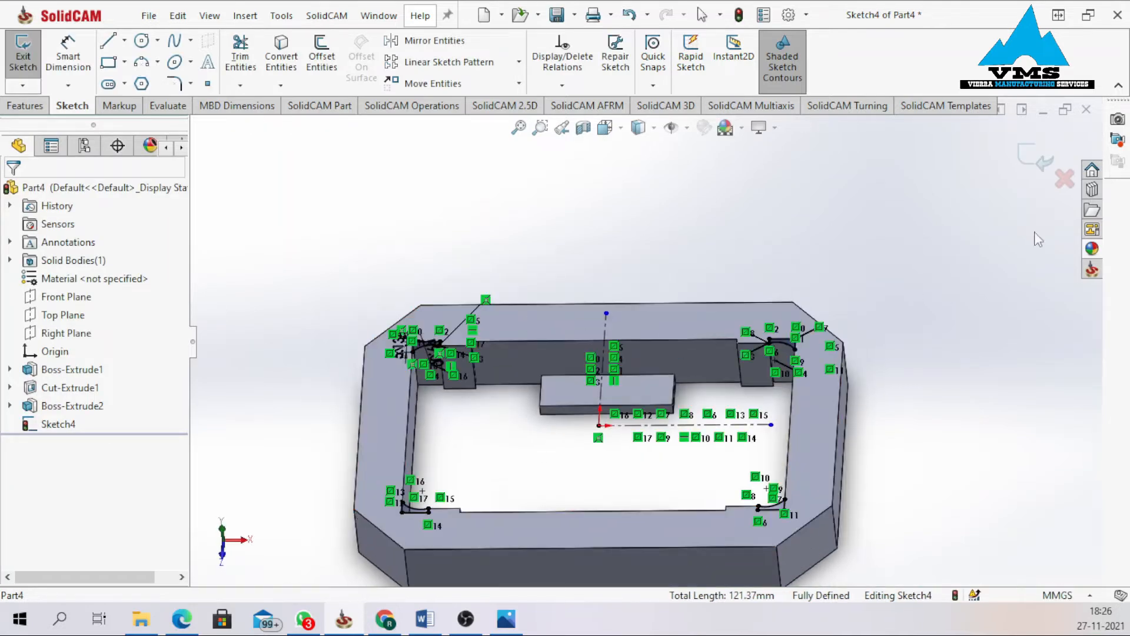
pyautogui.click(1040, 161)
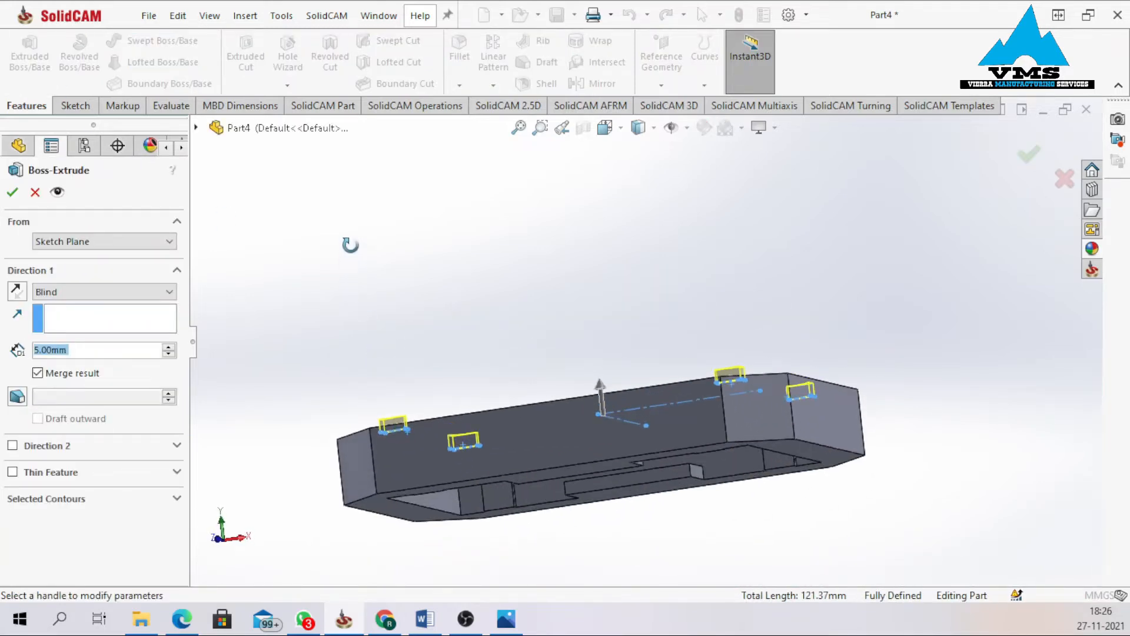
pyautogui.click(93, 291)
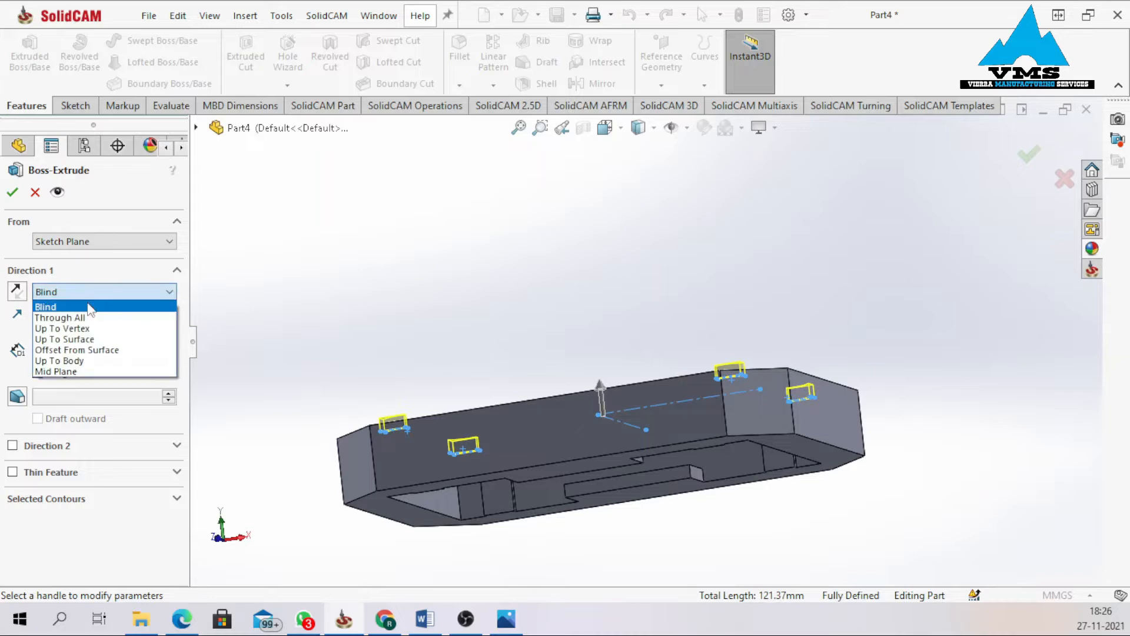
pyautogui.click(85, 325)
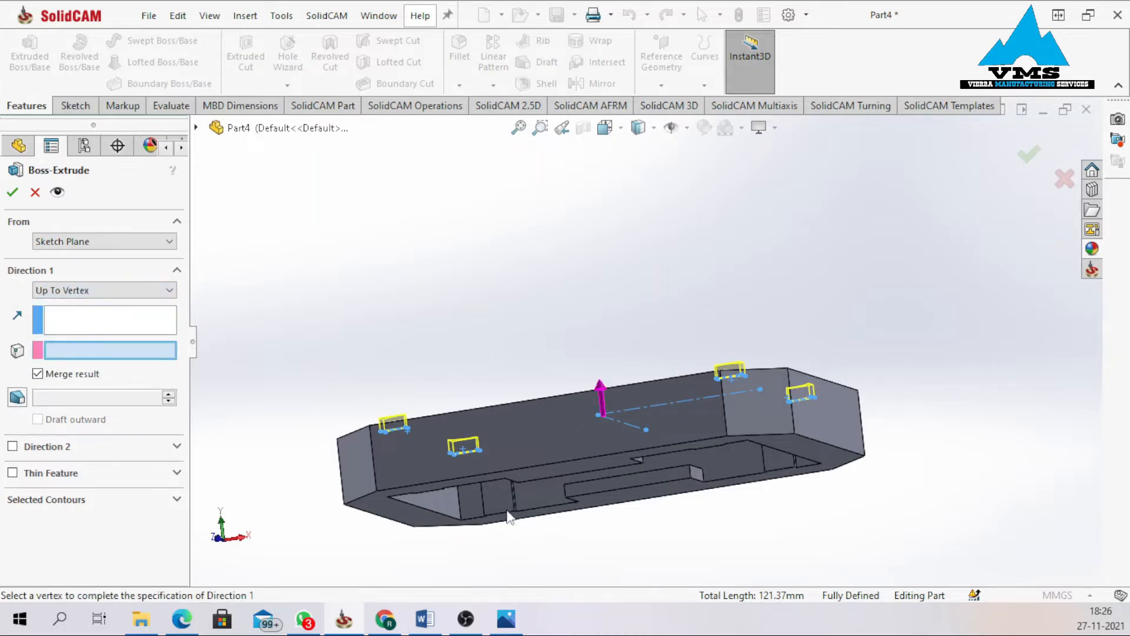
pyautogui.scroll(-5, 510, 518)
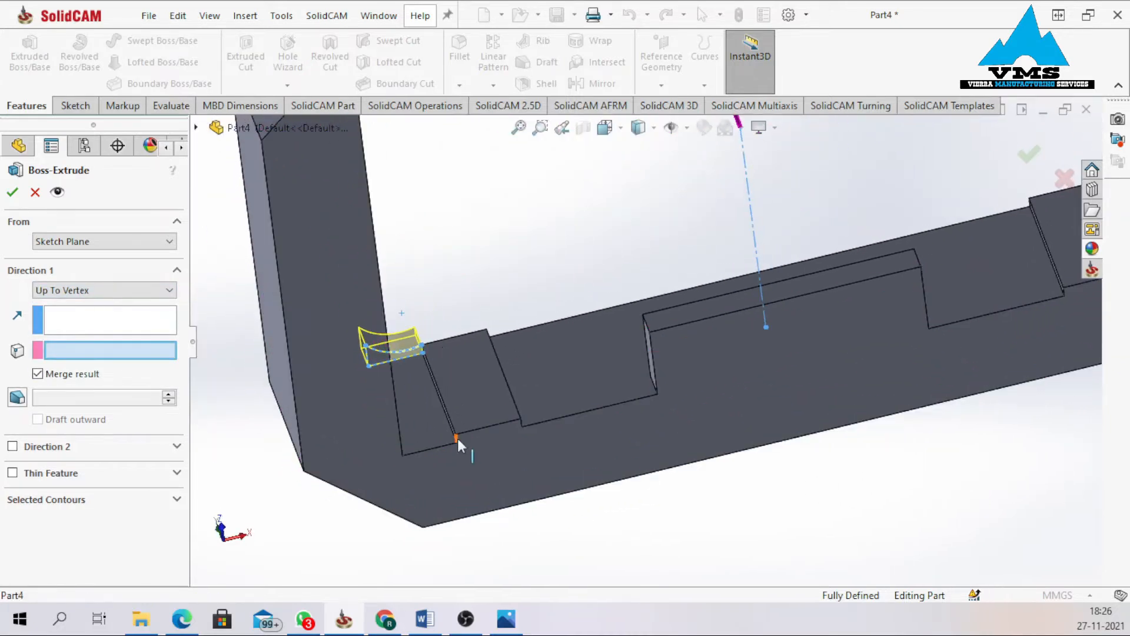
pyautogui.click(457, 436)
pyautogui.moveTo(470, 444); pyautogui.dragTo(530, 518, button='middle')
pyautogui.scroll(3, 590, 474)
pyautogui.moveTo(575, 416); pyautogui.dragTo(377, 474, button='middle')
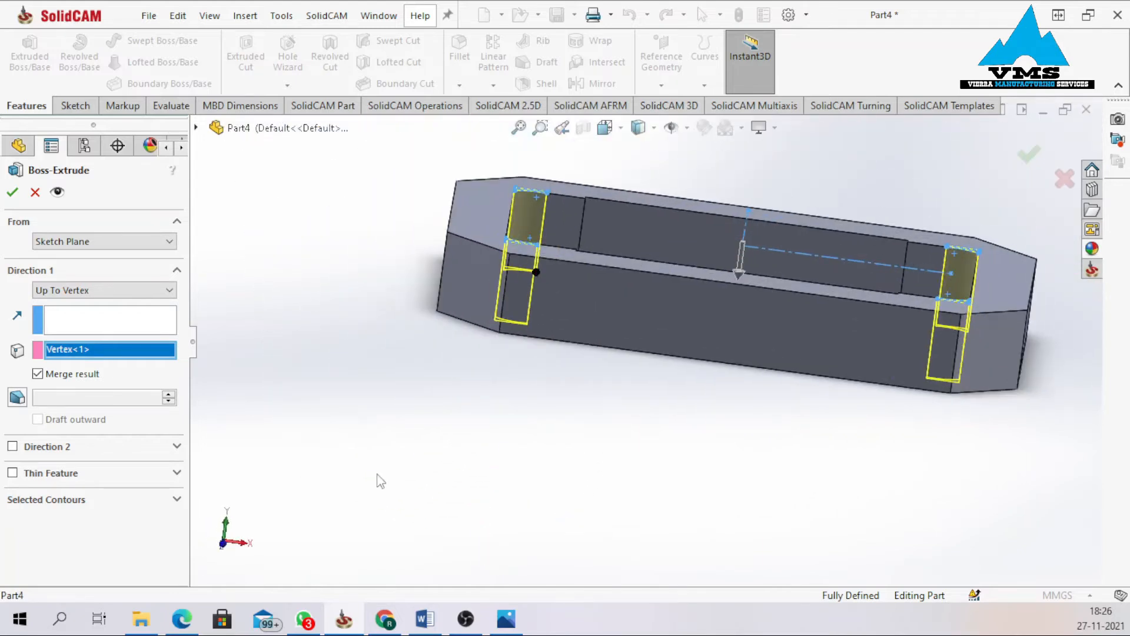
pyautogui.press('Return')
pyautogui.moveTo(623, 233); pyautogui.dragTo(505, 416, button='middle')
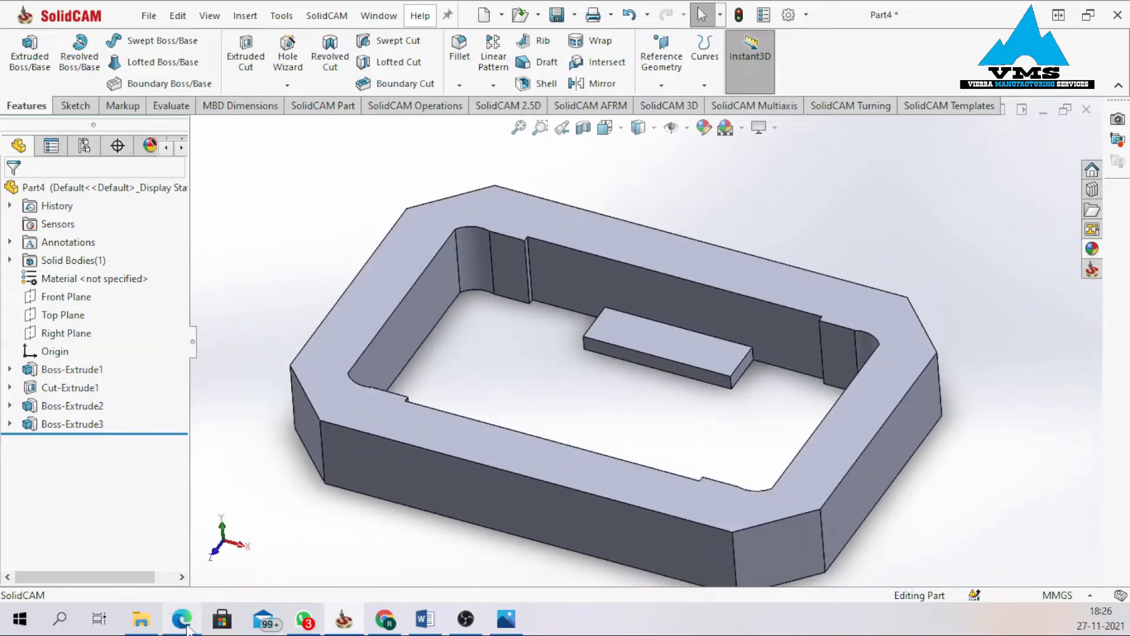
# Switch to the VMS PROJECT-1ii drawing in Edge, examine the outer recess dimensions in the top and front views, and return to the model.
pyautogui.moveTo(185, 601)
pyautogui.click(189, 558)
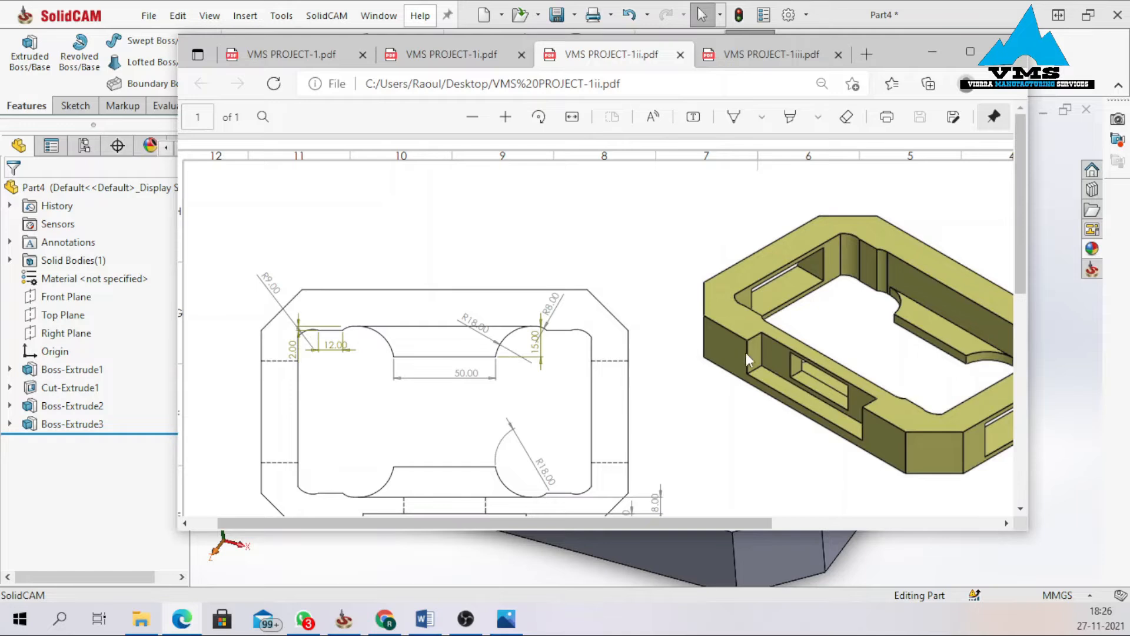
pyautogui.scroll(-5, 565, 421)
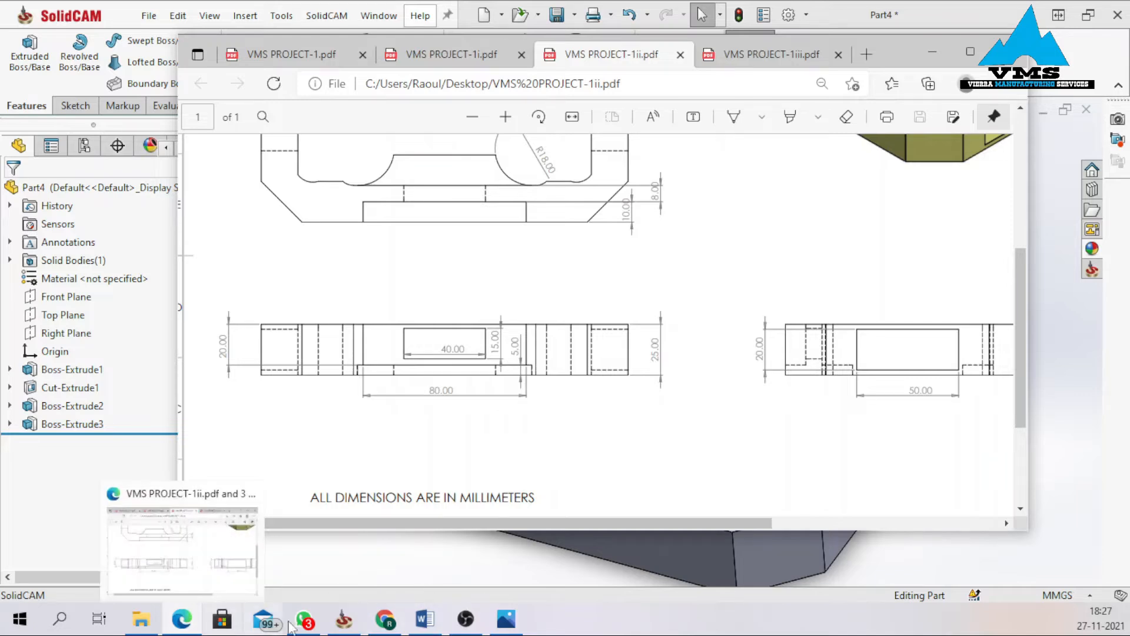
pyautogui.moveTo(344, 618)
pyautogui.click(339, 574)
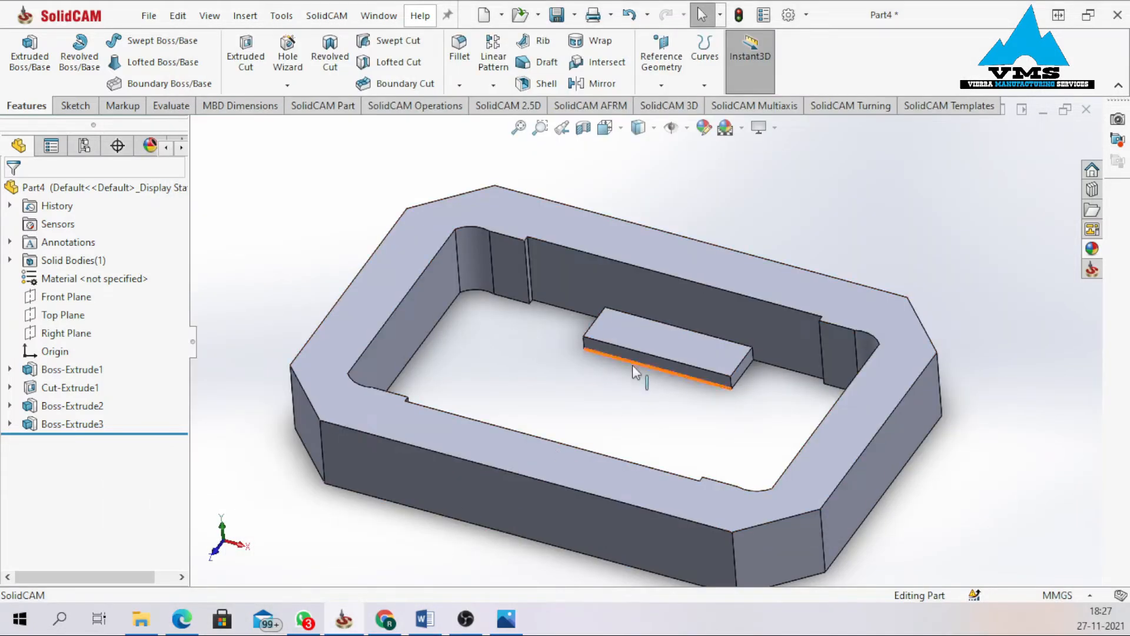
# Sketch a corner rectangle about 13 mm high on the frame's long front outer face, starting on its upper edge.
pyautogui.moveTo(532, 440); pyautogui.dragTo(503, 404, button='middle')
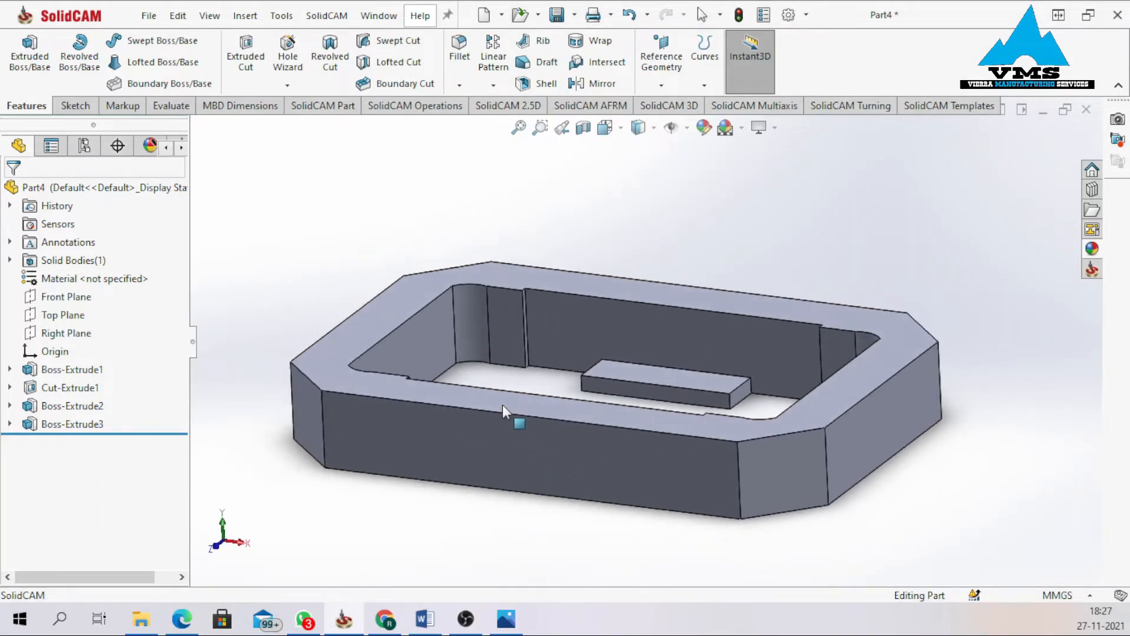
pyautogui.click(462, 450)
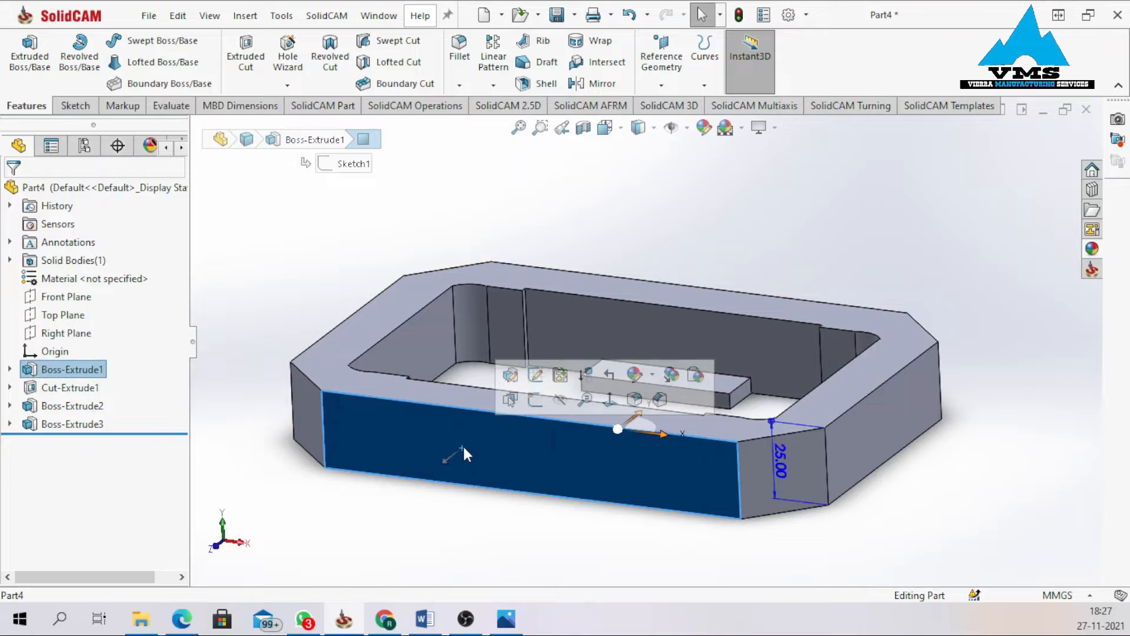
pyautogui.click(535, 400)
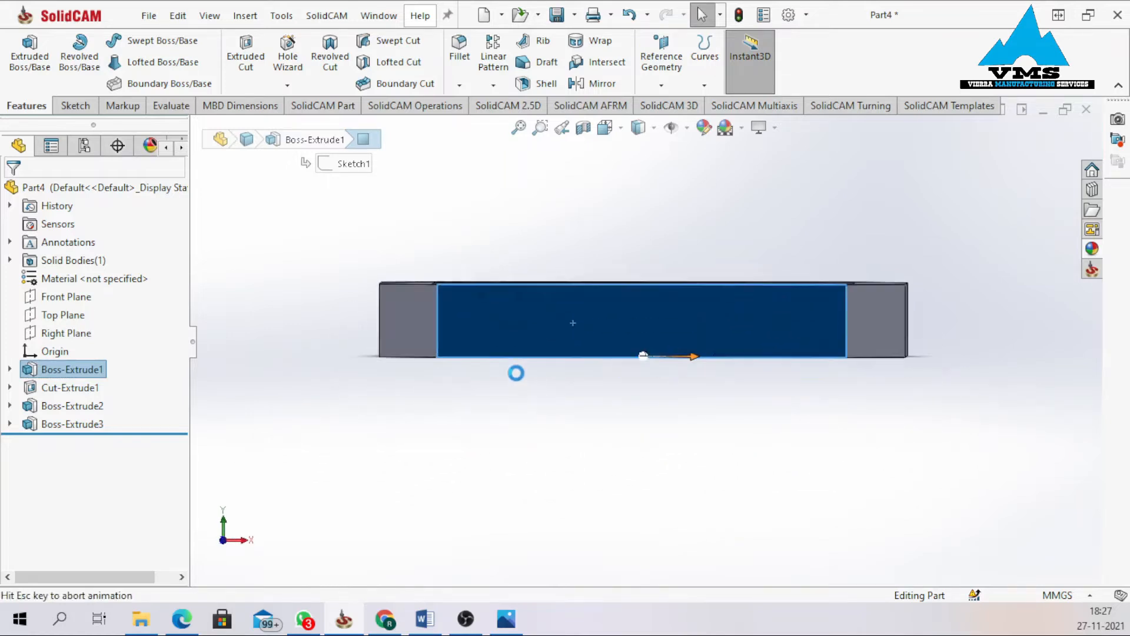
pyautogui.press('Escape')
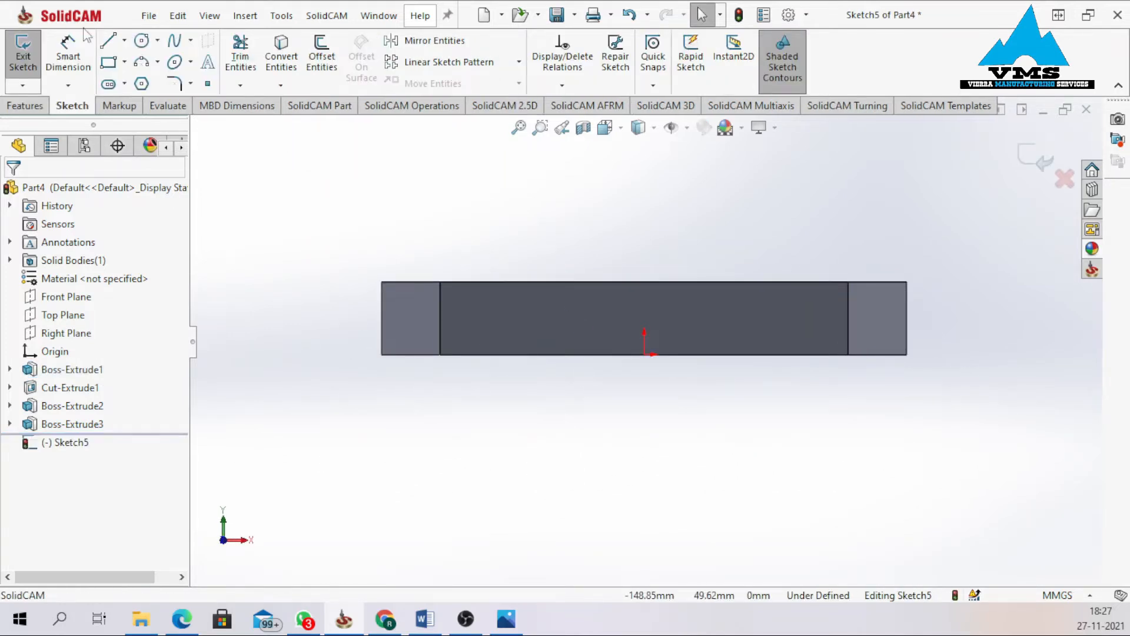
pyautogui.click(125, 62)
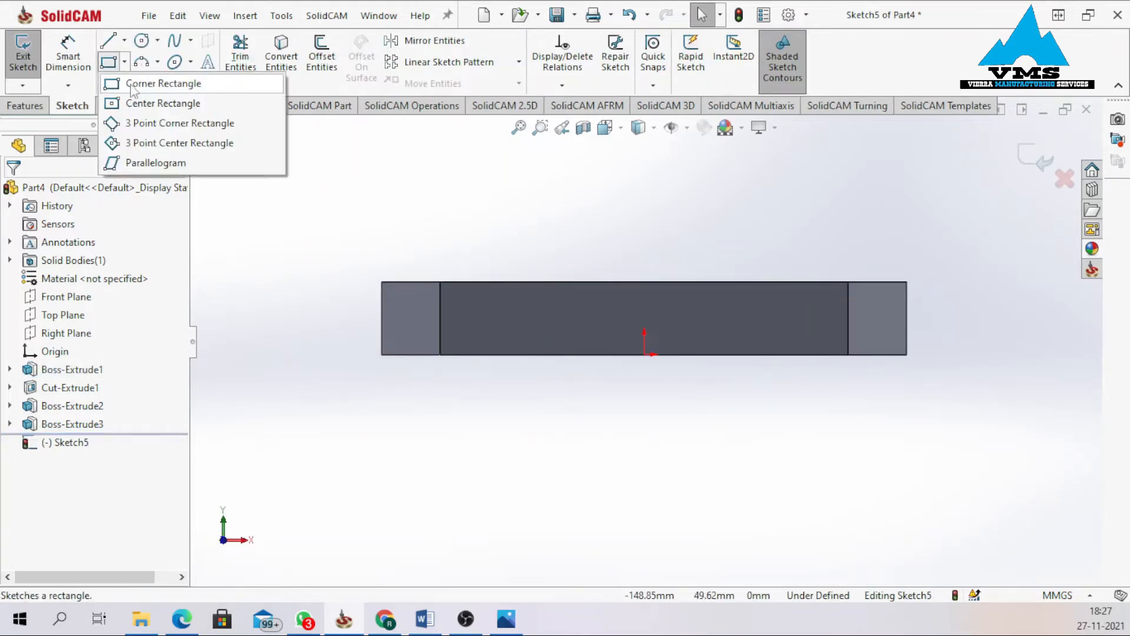
pyautogui.click(141, 84)
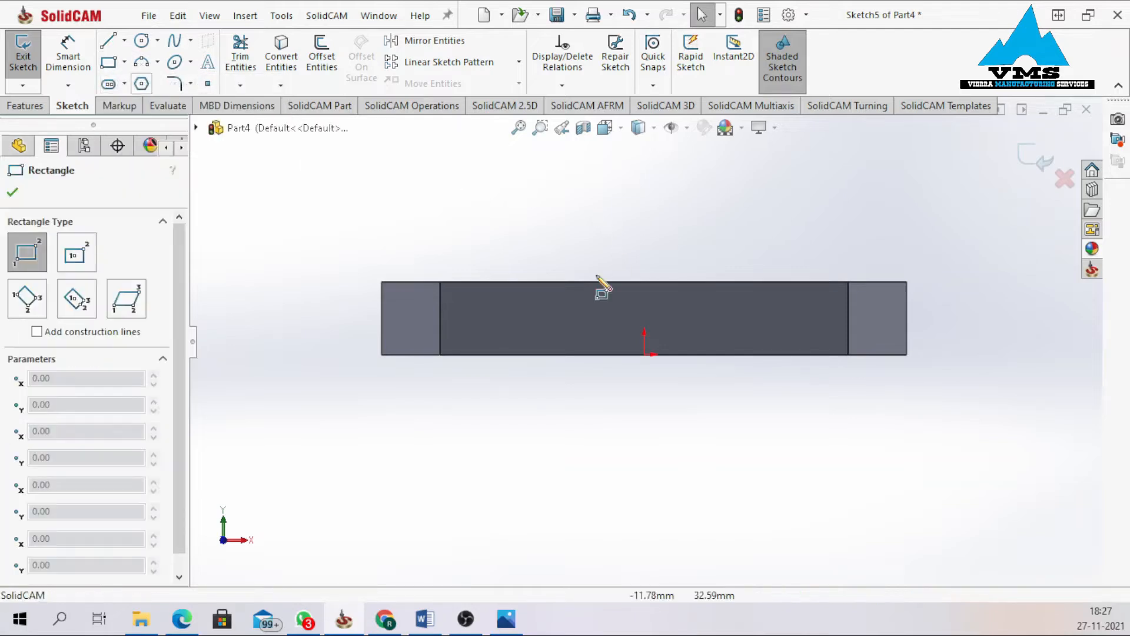
pyautogui.click(545, 284)
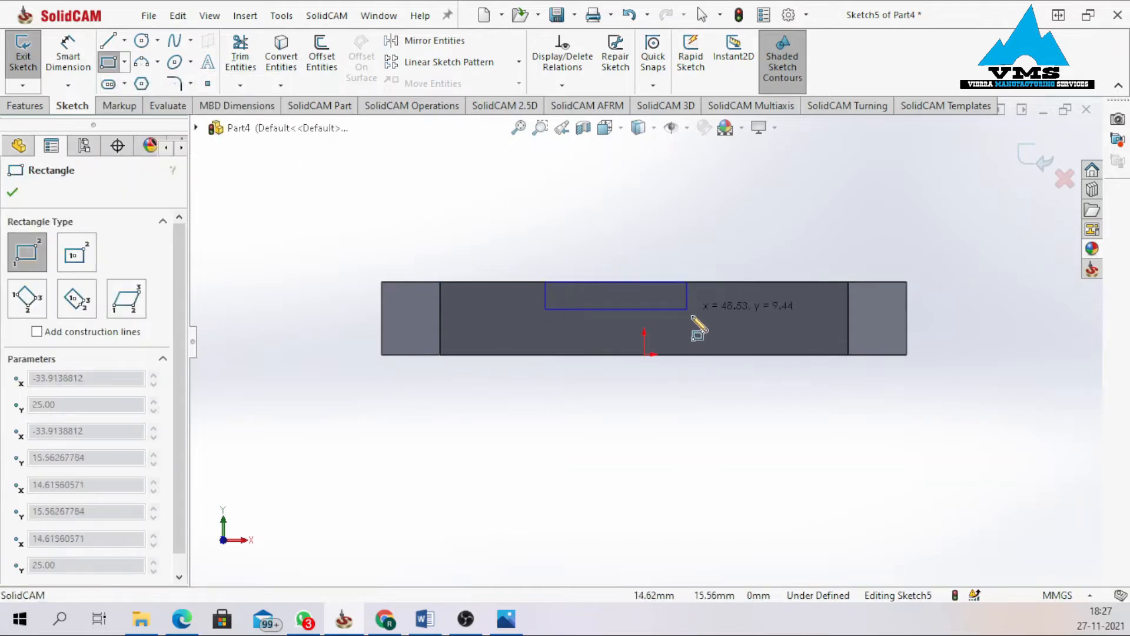
pyautogui.click(730, 318)
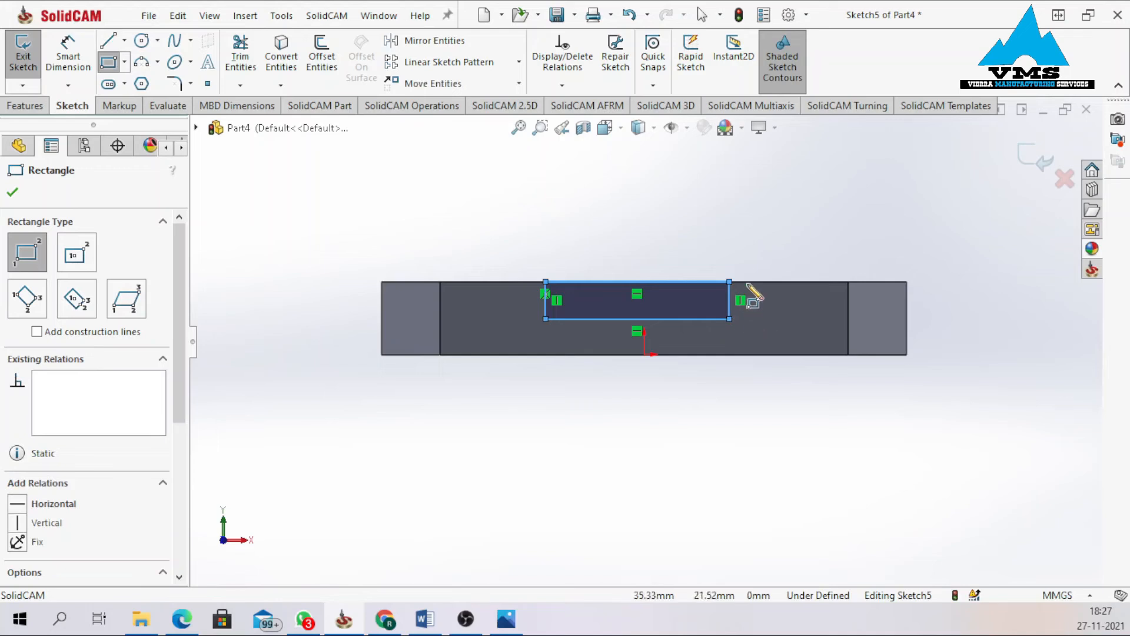
pyautogui.press('Escape')
# Draw a vertical construction line from the origin up past the frame's upper edge.
pyautogui.moveTo(773, 231)
pyautogui.mouseDown(button='right')
pyautogui.moveTo(706, 276)
pyautogui.moveTo(674, 337)
pyautogui.mouseUp(button='right')
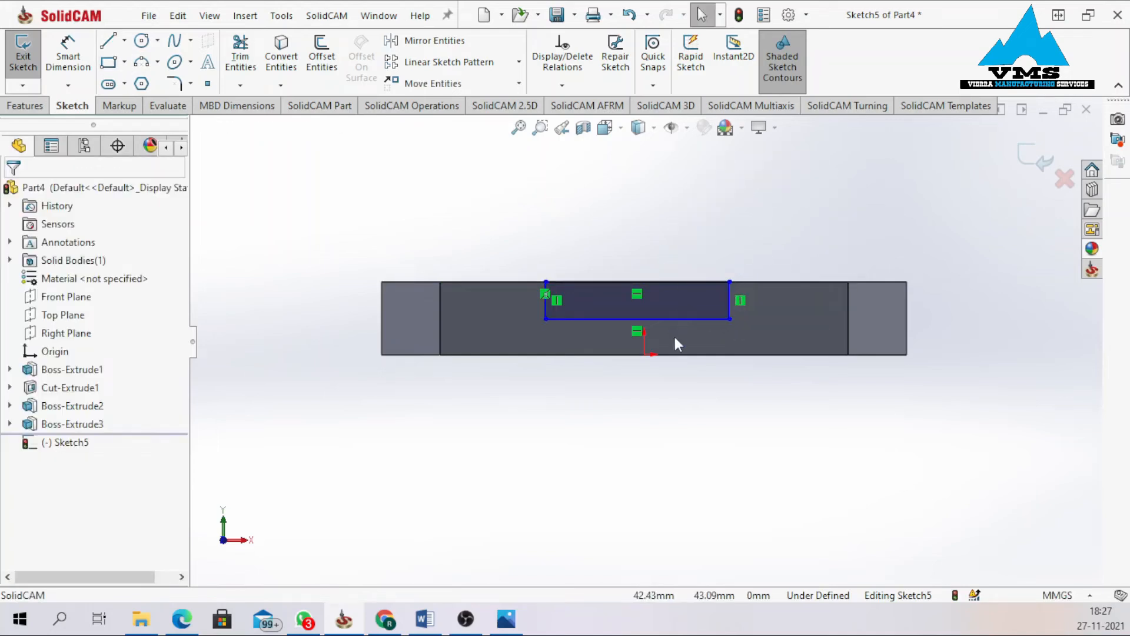
pyautogui.click(644, 199)
pyautogui.rightClick(644, 205)
pyautogui.click(683, 219)
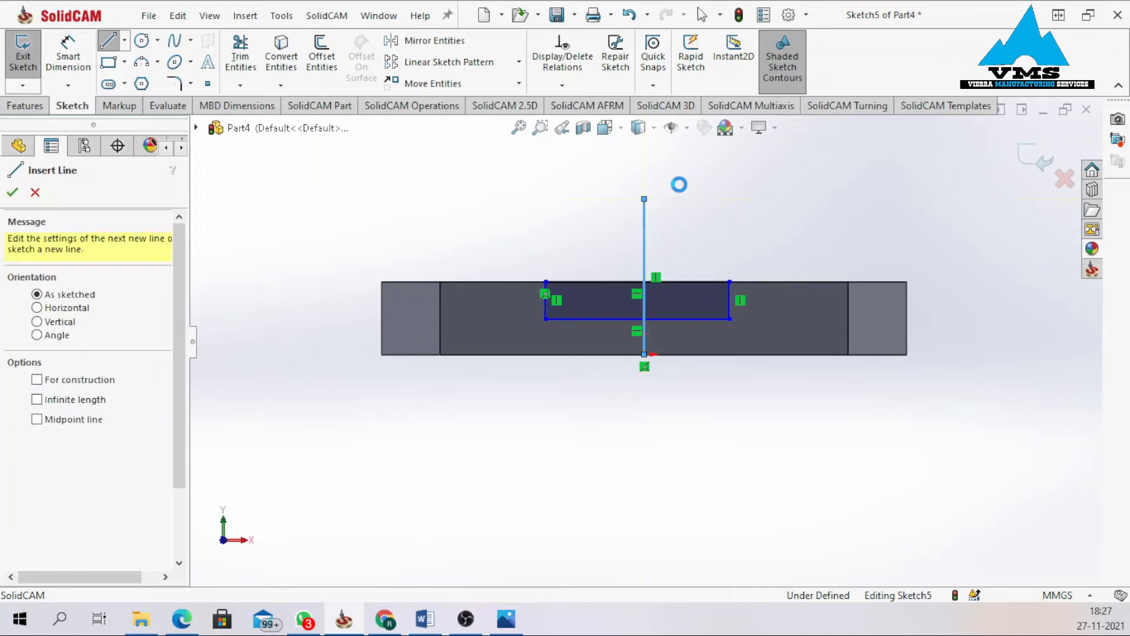
# Make the rectangle's two vertical sides symmetric about the vertical centerline.
pyautogui.scroll(-3, 683, 222)
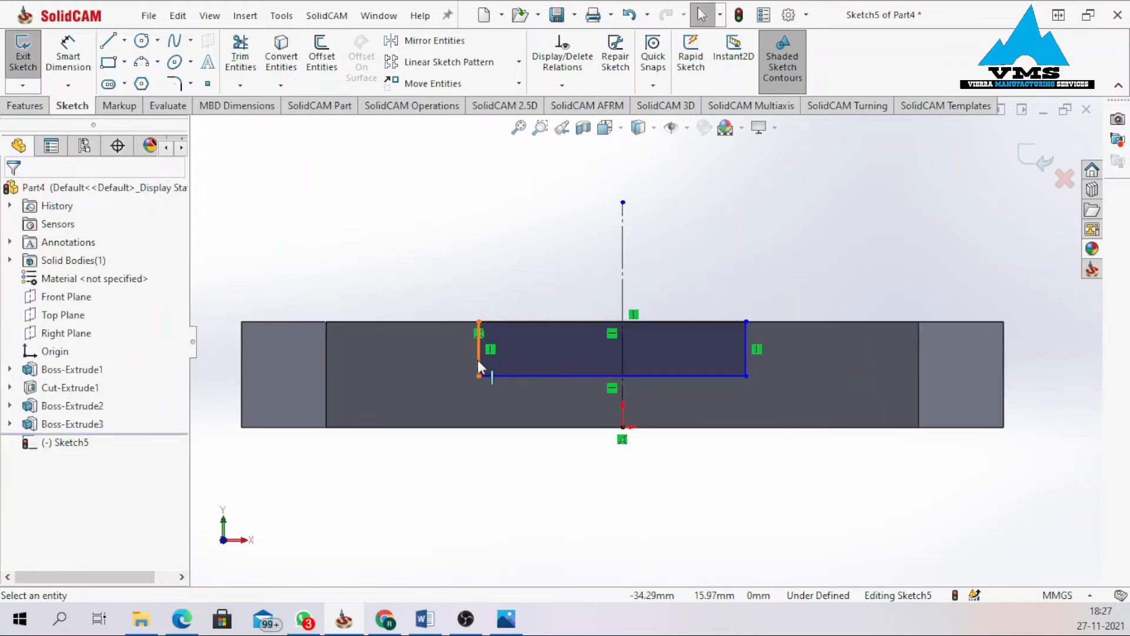
pyautogui.click(478, 361)
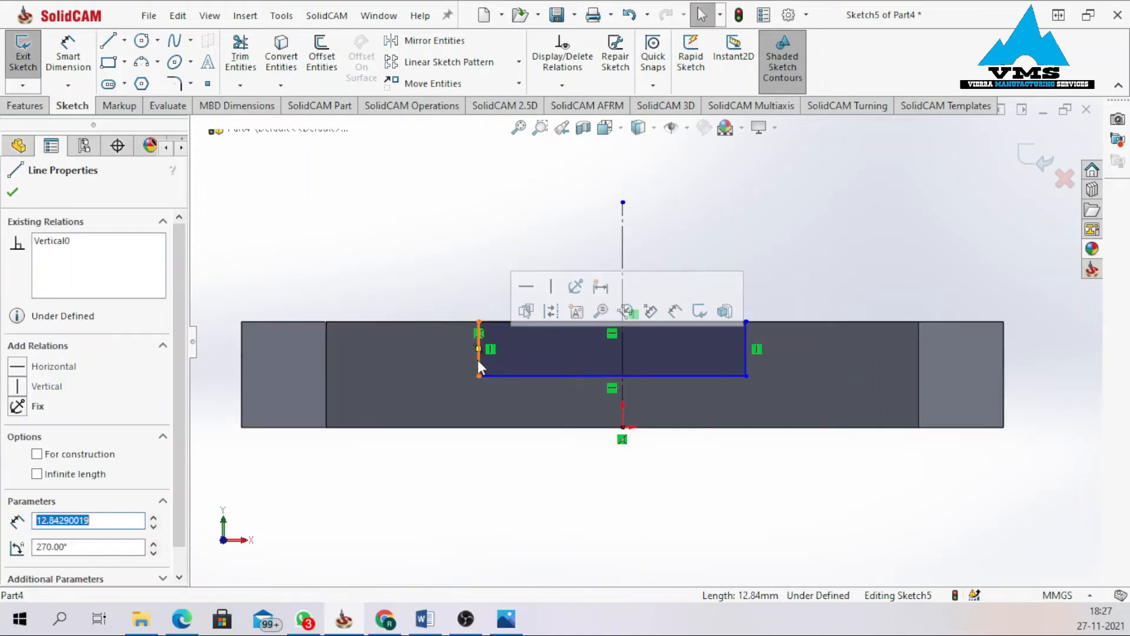
pyautogui.keyDown('ctrl'); pyautogui.click(744, 356); pyautogui.keyUp('ctrl')
pyautogui.keyDown('ctrl'); pyautogui.click(622, 361); pyautogui.keyUp('ctrl')
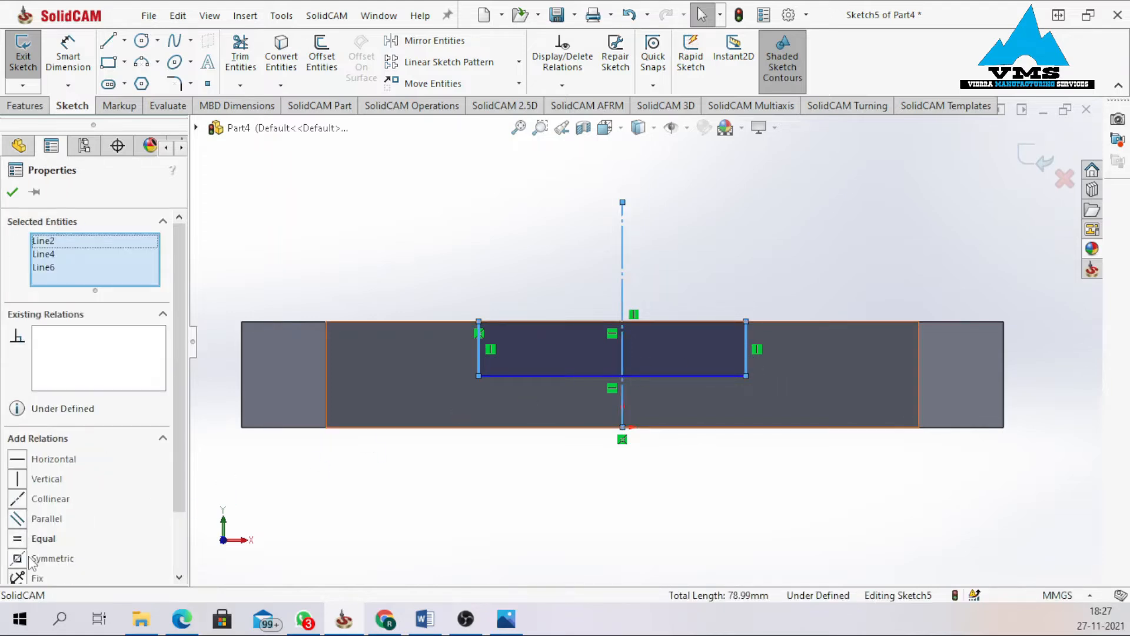
pyautogui.click(32, 559)
pyautogui.click(12, 192)
# Dimension the rectangle to a width of 80 mm and a height of 20 mm.
pyautogui.moveTo(522, 219); pyautogui.dragTo(530, 133, button='right')
pyautogui.click(551, 376)
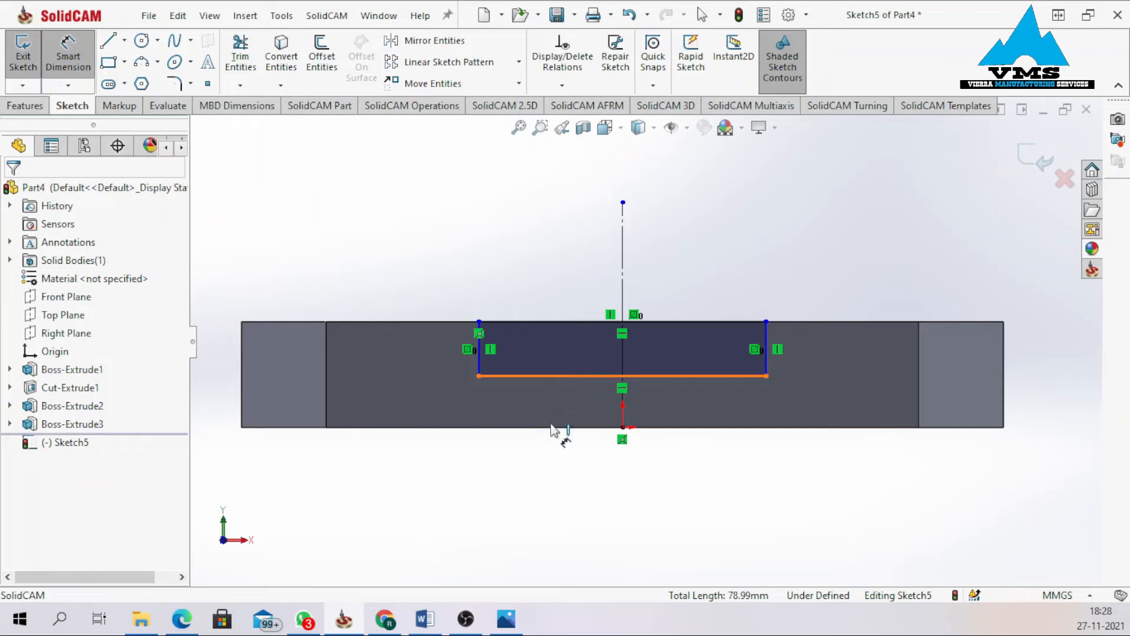
pyautogui.click(565, 453)
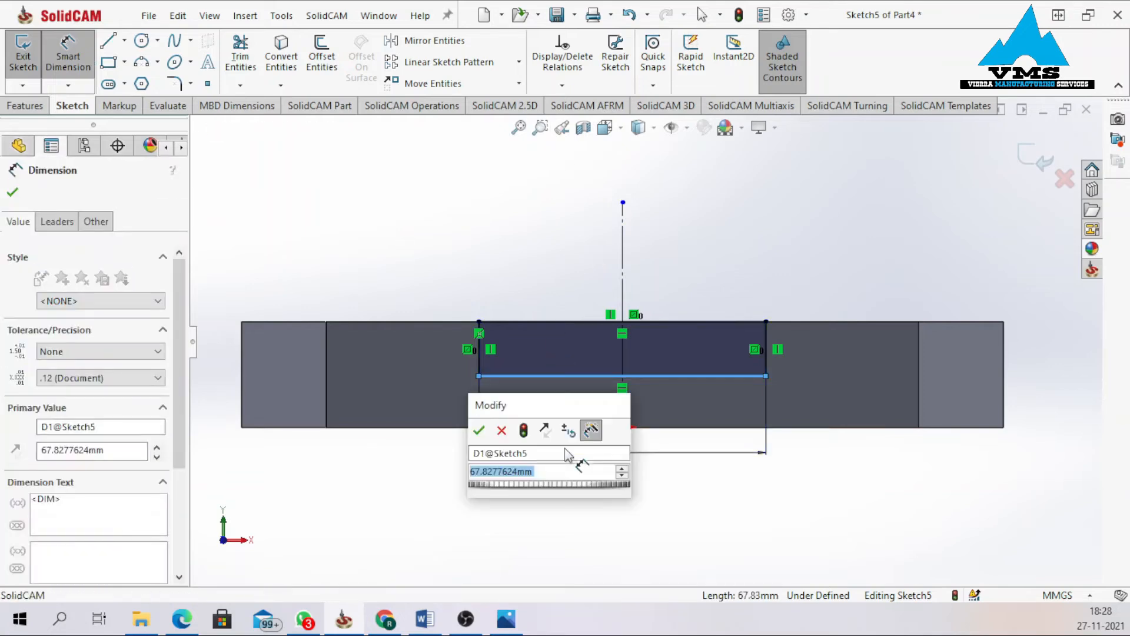
pyautogui.write('60')
pyautogui.press('Return')
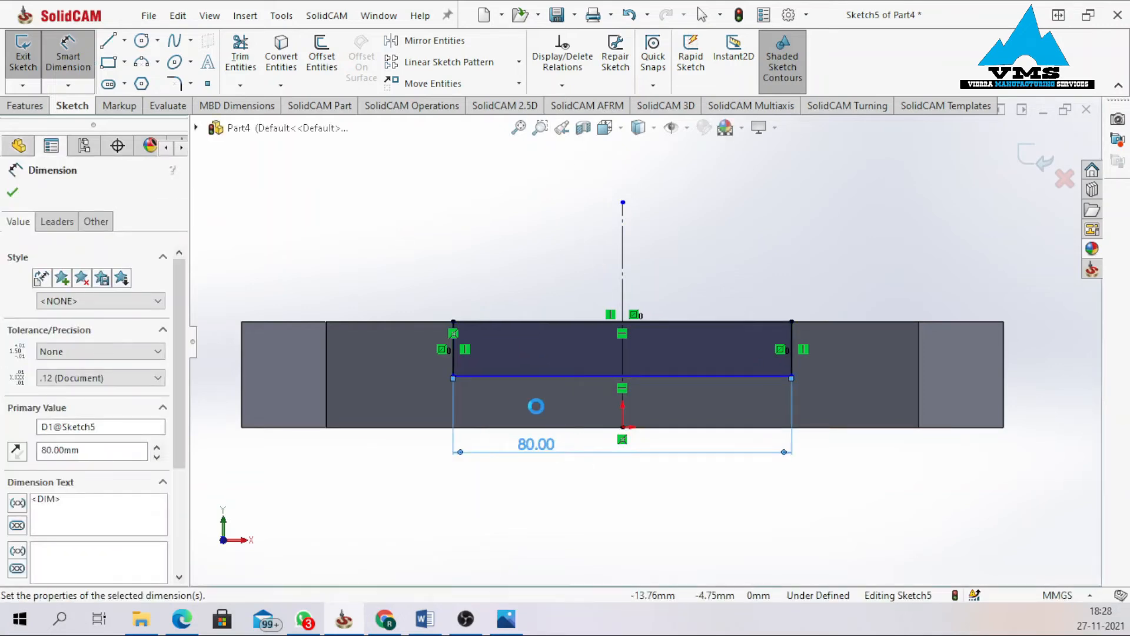
pyautogui.click(451, 360)
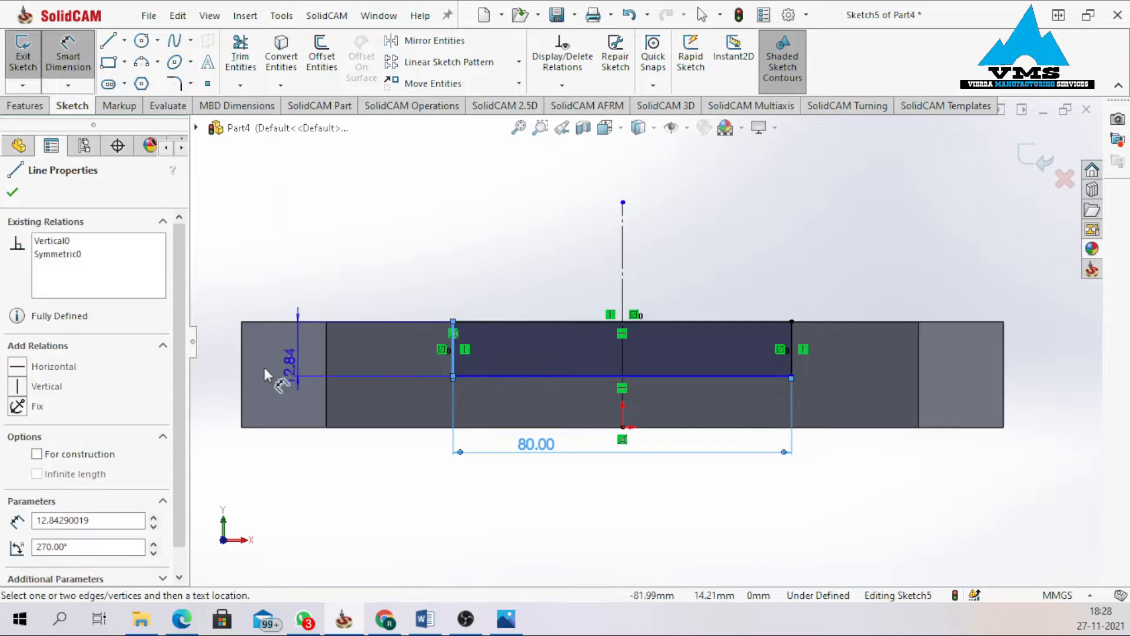
pyautogui.click(232, 377)
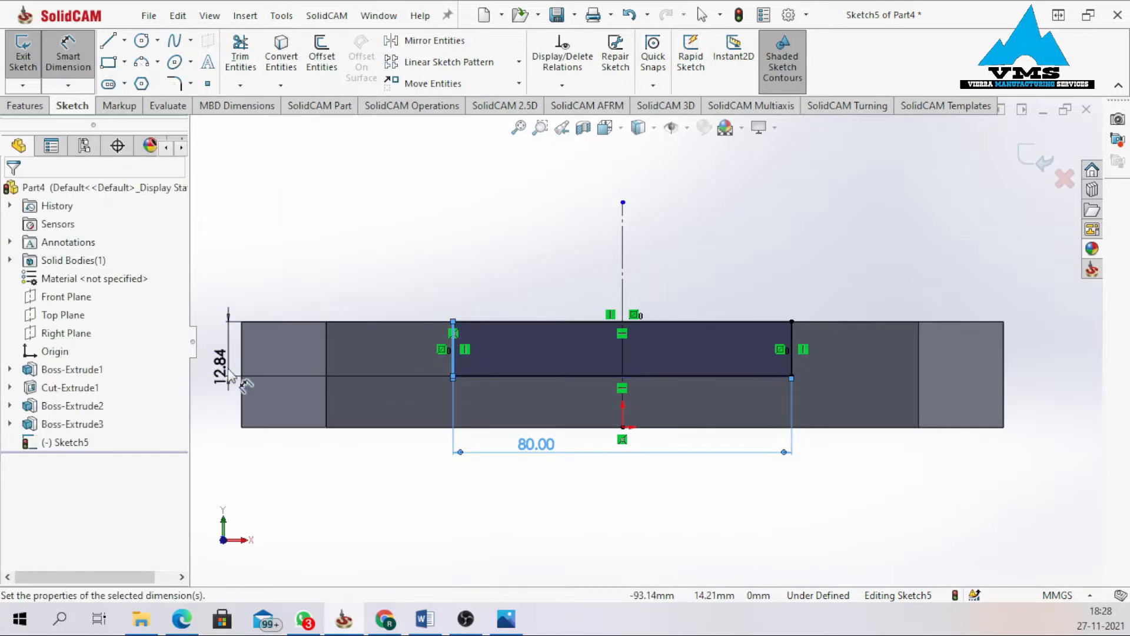
pyautogui.write('20')
pyautogui.press('Return')
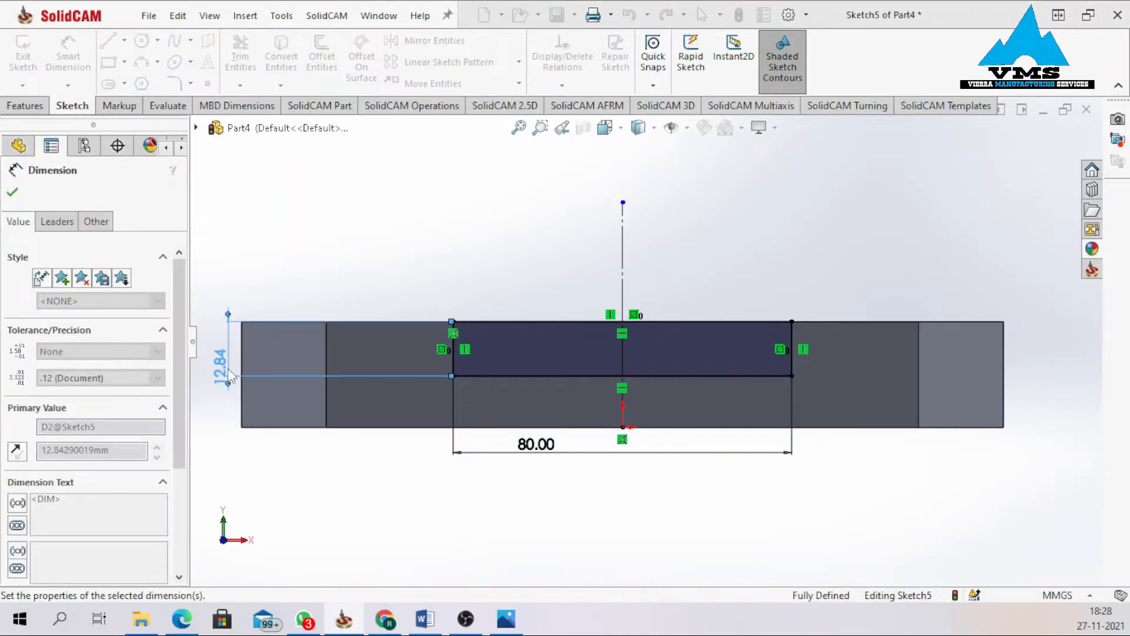
# Check the recess depth in the VMS PROJECT-1ii drawing in Edge, and cut the rectangle blind 10 mm deep into the frame's front wall.
pyautogui.click(187, 562)
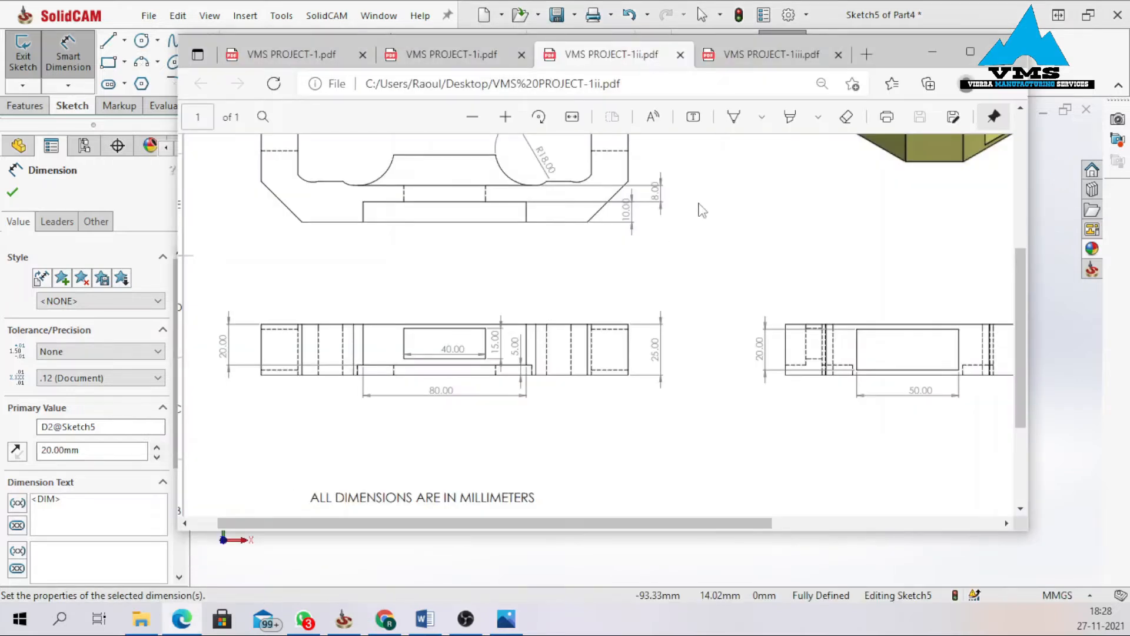
pyautogui.click(932, 57)
pyautogui.moveTo(807, 335)
pyautogui.mouseDown(button='middle')
pyautogui.moveTo(731, 360)
pyautogui.moveTo(651, 444)
pyautogui.mouseUp(button='middle')
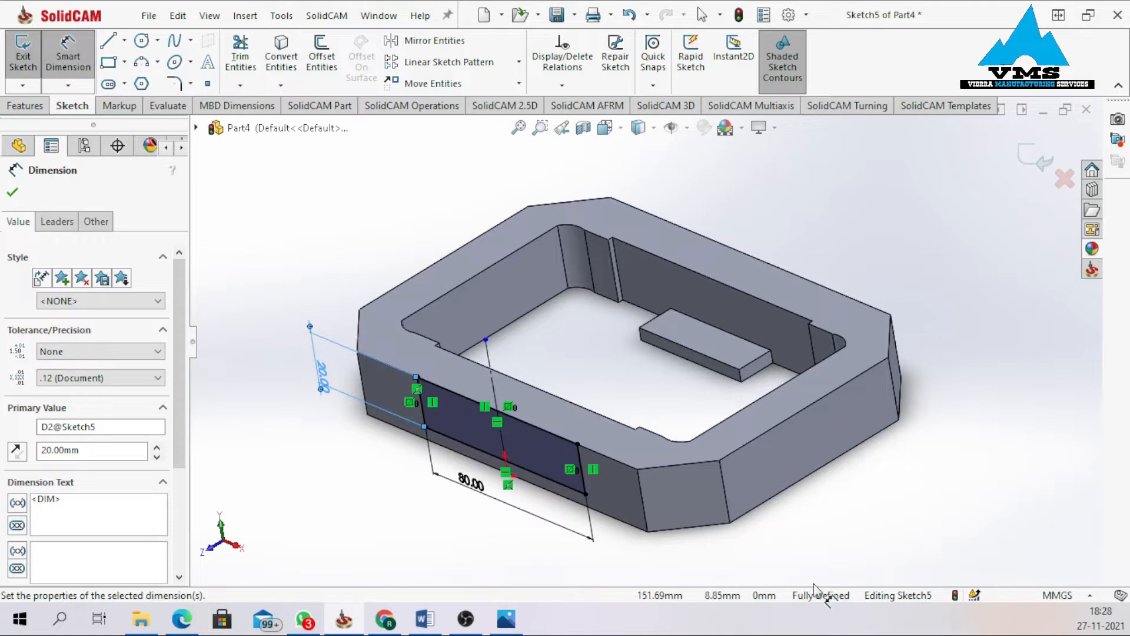
pyautogui.click(26, 106)
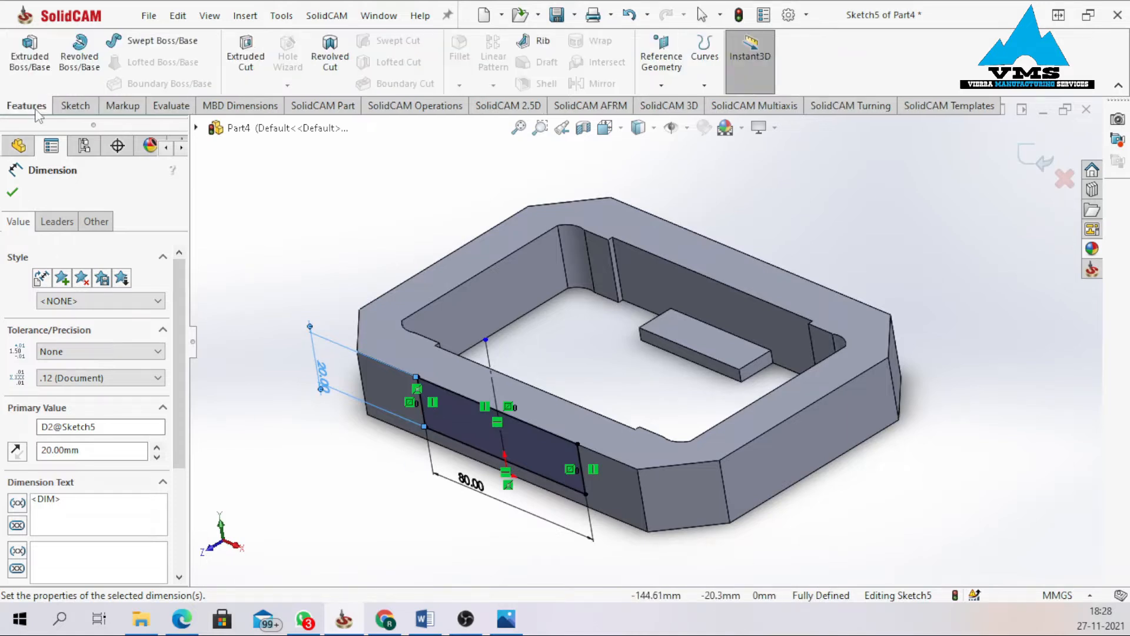
pyautogui.click(264, 62)
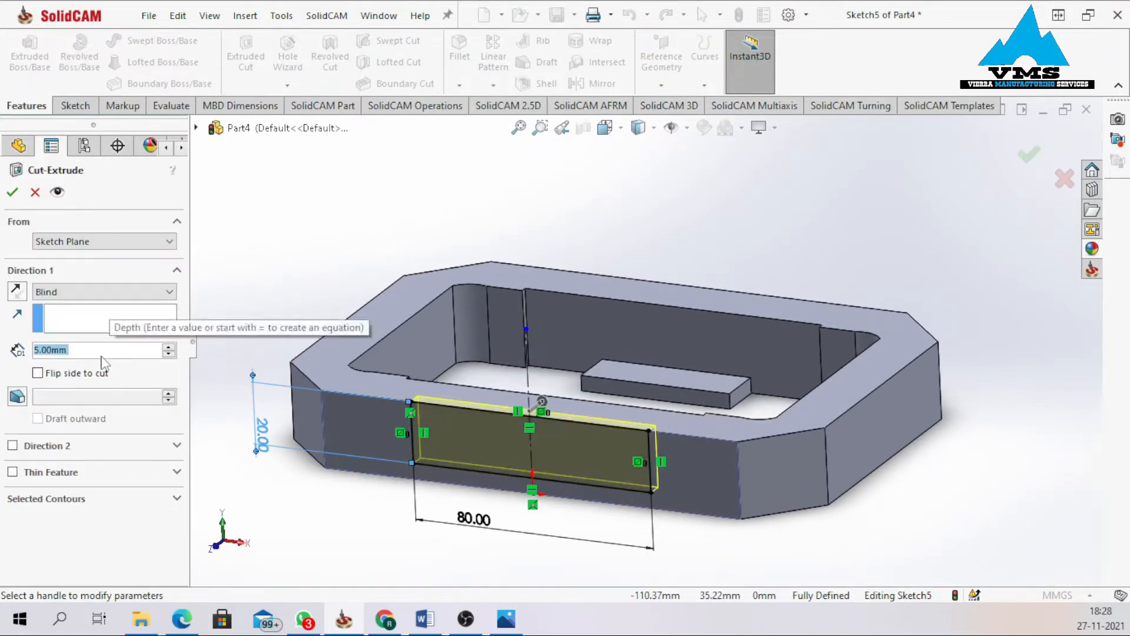
pyautogui.write('10')
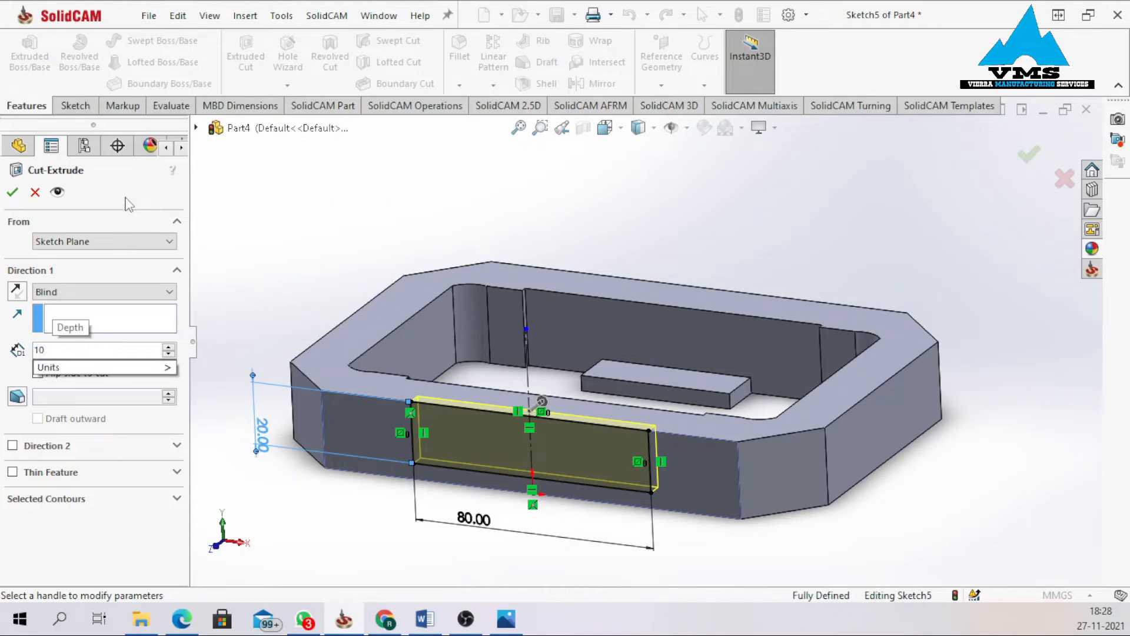
pyautogui.press('Return')
pyautogui.click(14, 194)
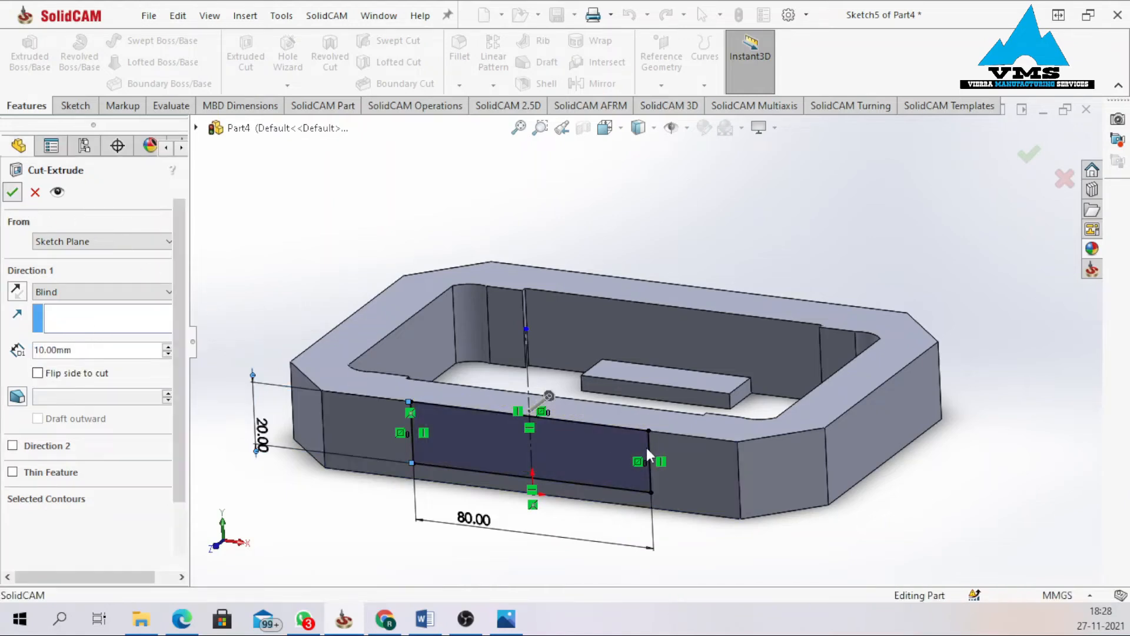
# Examine the inner pocket's size, position and depth within the front recess in the VMS PROJECT-1ii drawing in Edge, and return to SolidCAM.
pyautogui.click(388, 538)
pyautogui.moveTo(412, 539); pyautogui.dragTo(383, 580, button='middle')
pyautogui.moveTo(182, 618)
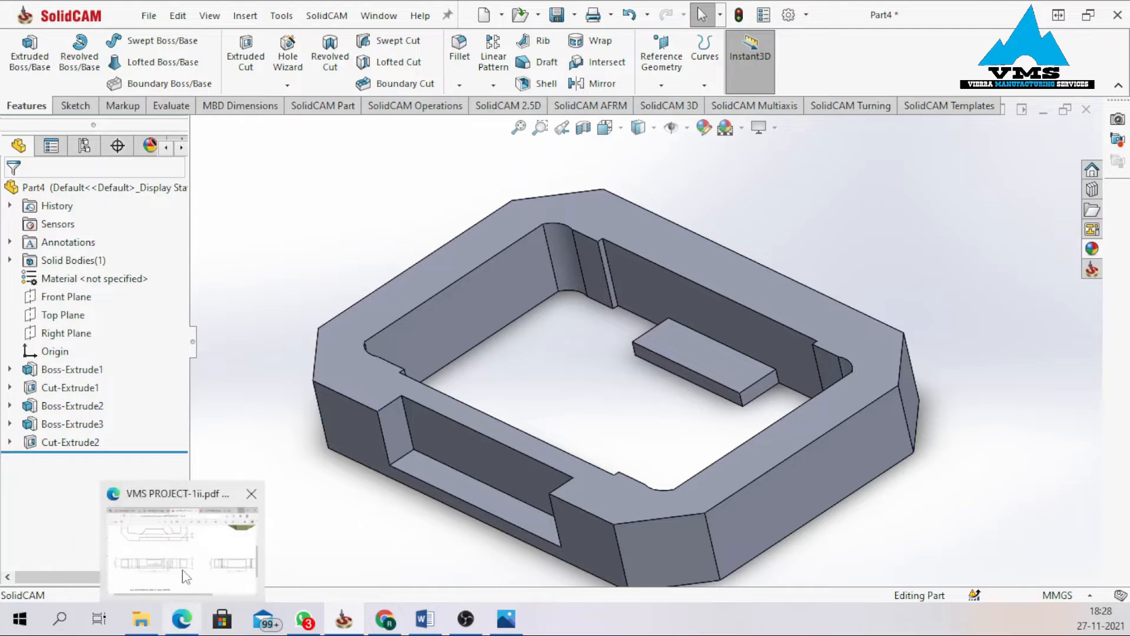
pyautogui.click(186, 570)
pyautogui.scroll(3, 762, 274)
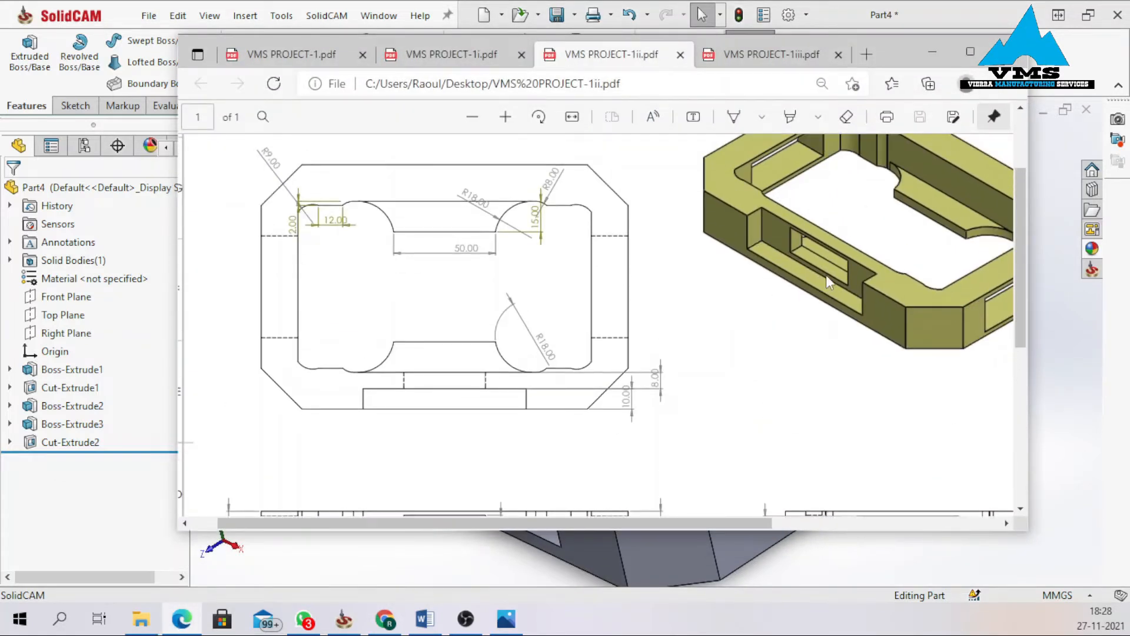
pyautogui.scroll(-3, 538, 445)
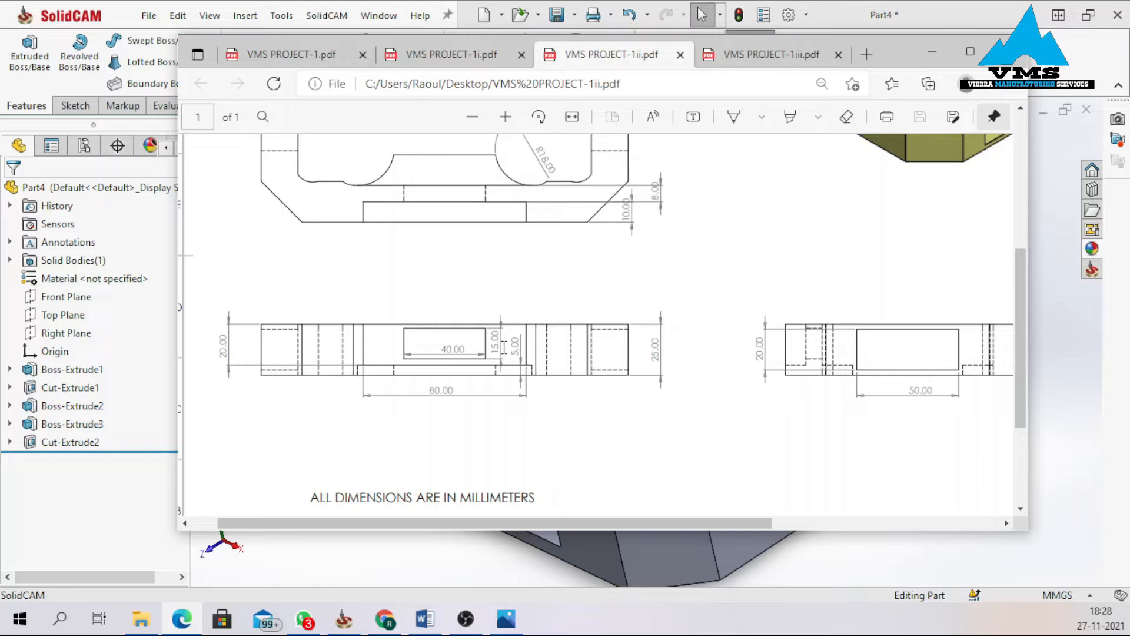
pyautogui.scroll(1, 557, 315)
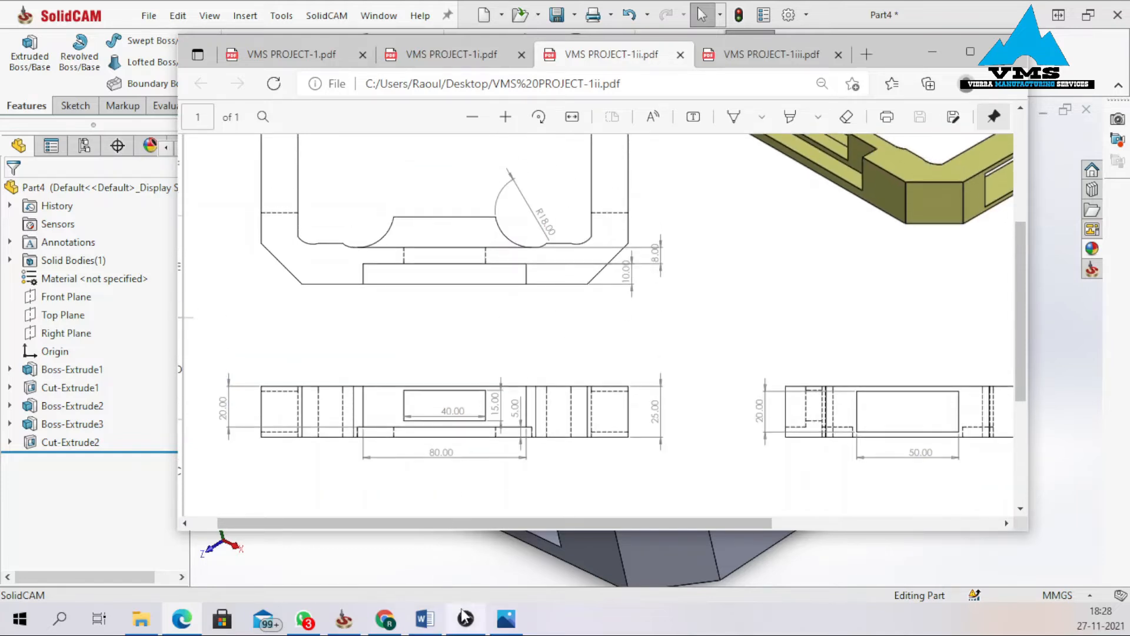
pyautogui.click(345, 619)
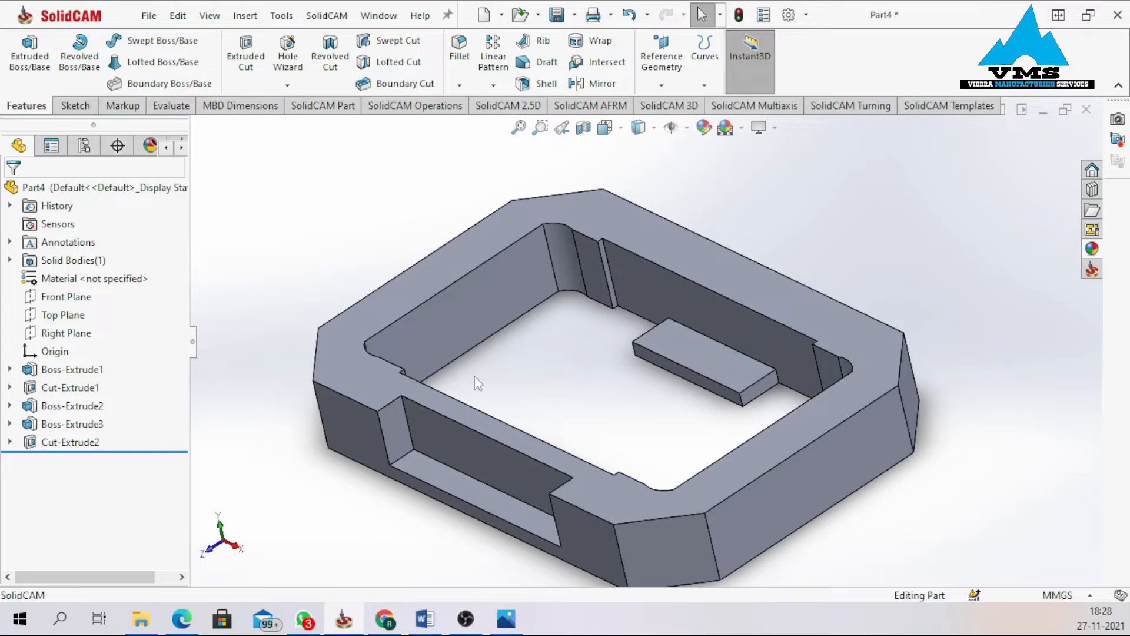
# Start a sketch on the back face of the front recess and draw a vertical construction line about 52 mm long up from the origin.
pyautogui.moveTo(523, 414); pyautogui.dragTo(511, 415, button='middle')
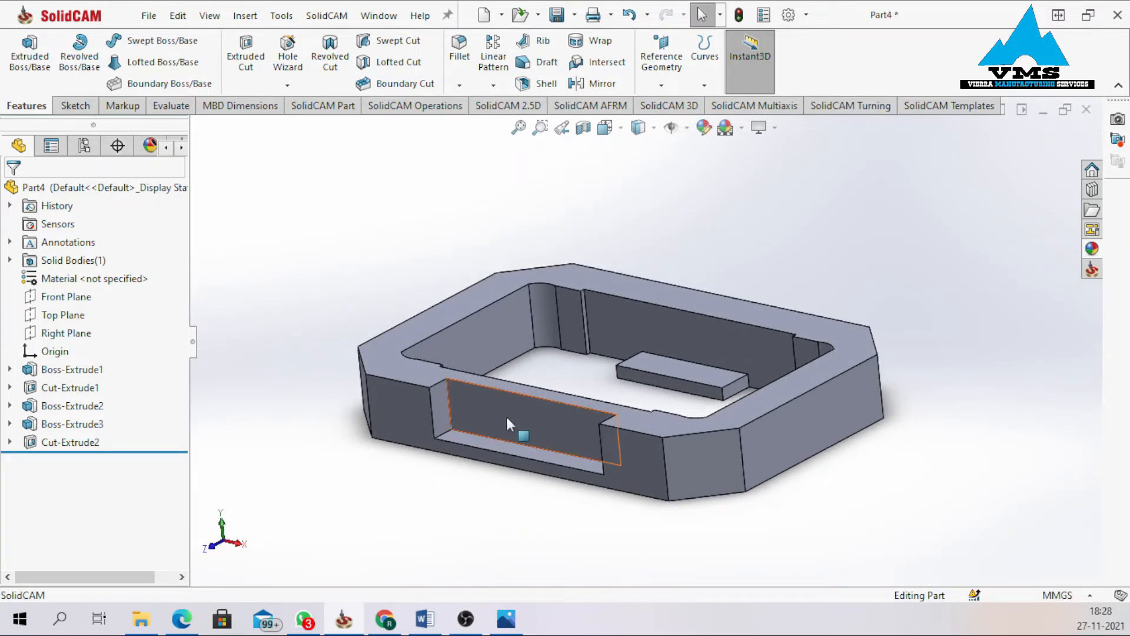
pyautogui.click(507, 414)
pyautogui.click(580, 368)
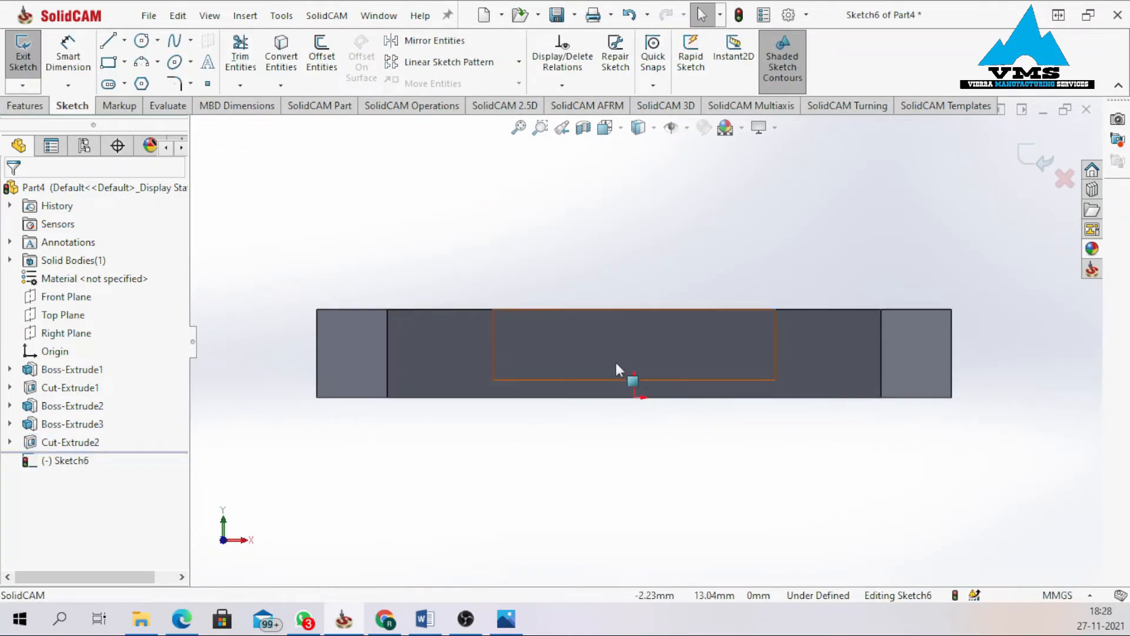
pyautogui.moveTo(494, 480); pyautogui.dragTo(493, 470, button='right')
pyautogui.press('l')
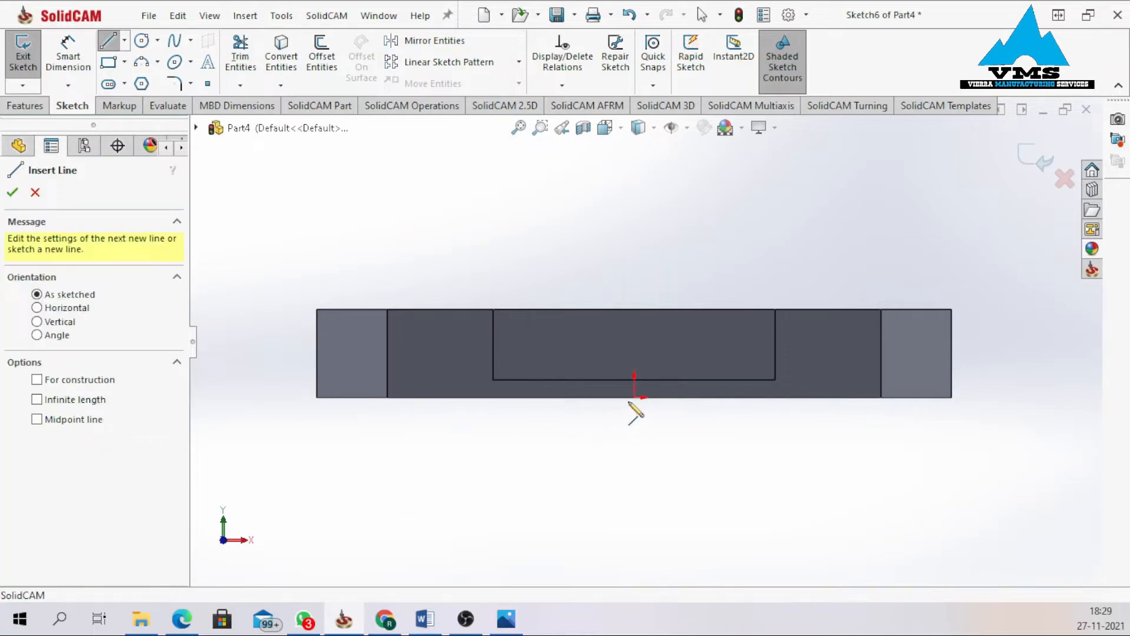
pyautogui.click(634, 397)
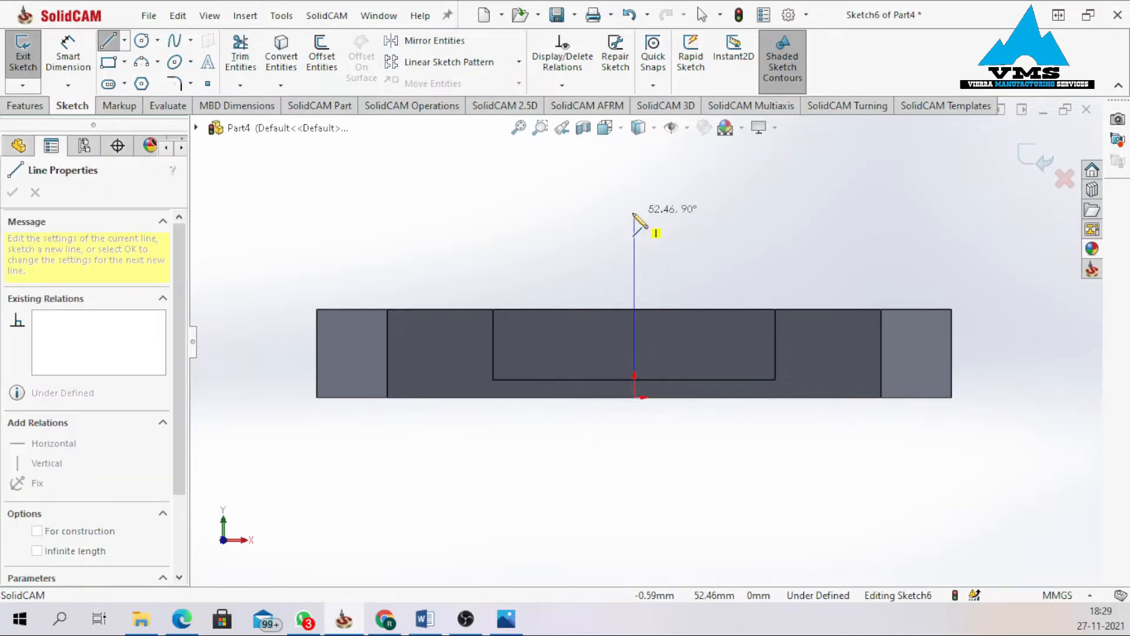
pyautogui.click(634, 213)
pyautogui.rightClick(635, 216)
pyautogui.click(668, 237)
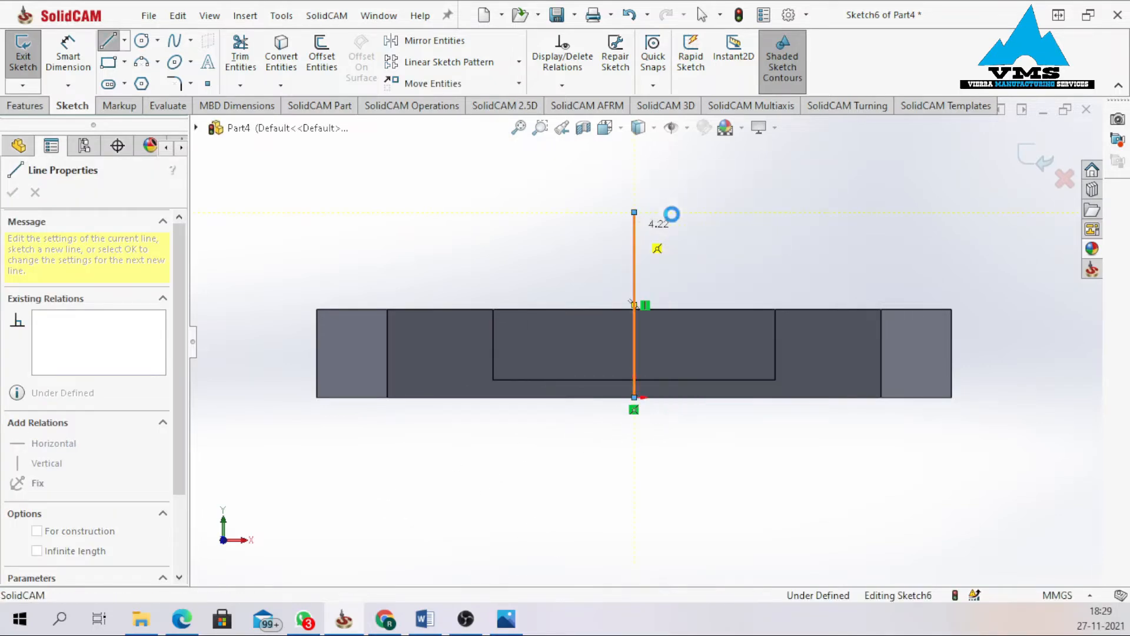
# Draw a horizontal centerline across the recess, connecting the midpoints of its two side edges.
pyautogui.click(124, 40)
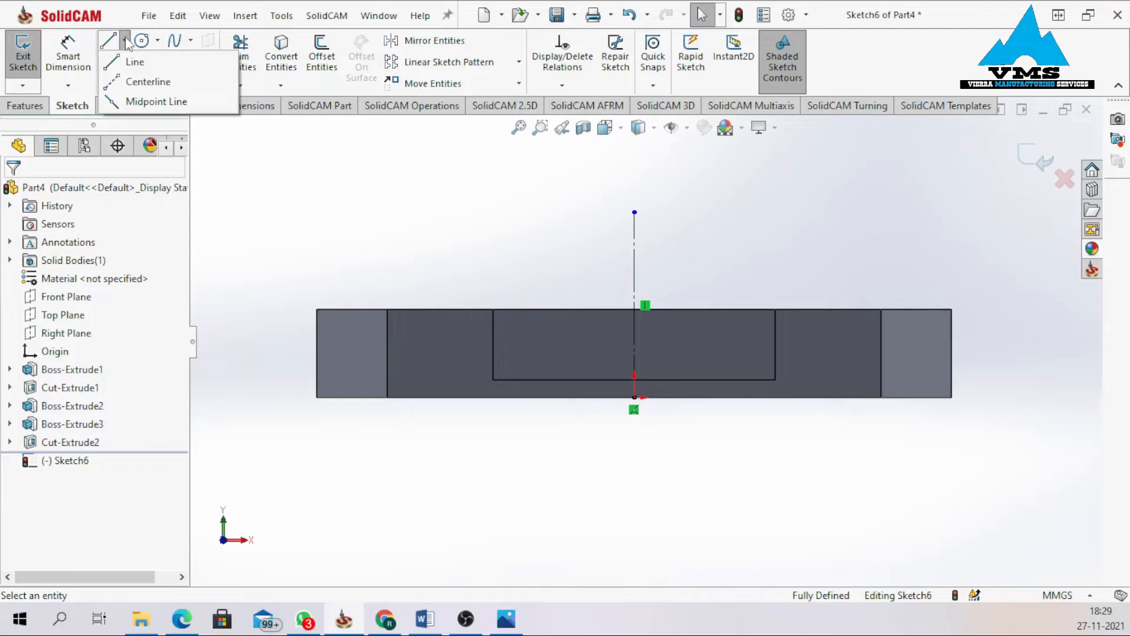
pyautogui.click(147, 81)
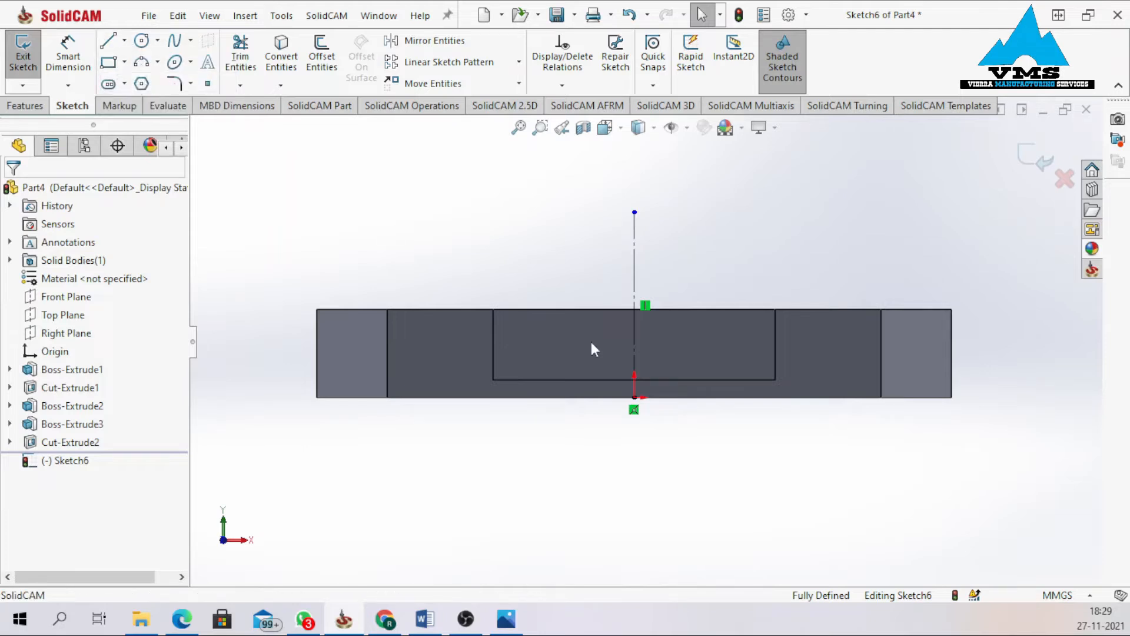
pyautogui.click(493, 344)
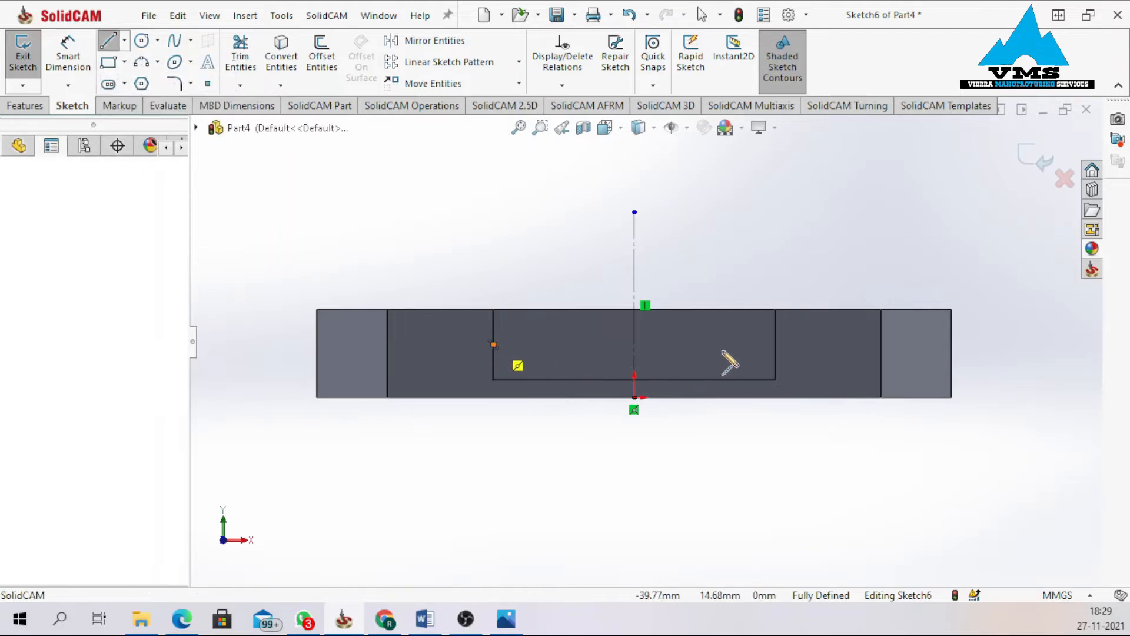
pyautogui.click(776, 345)
pyautogui.press('Escape')
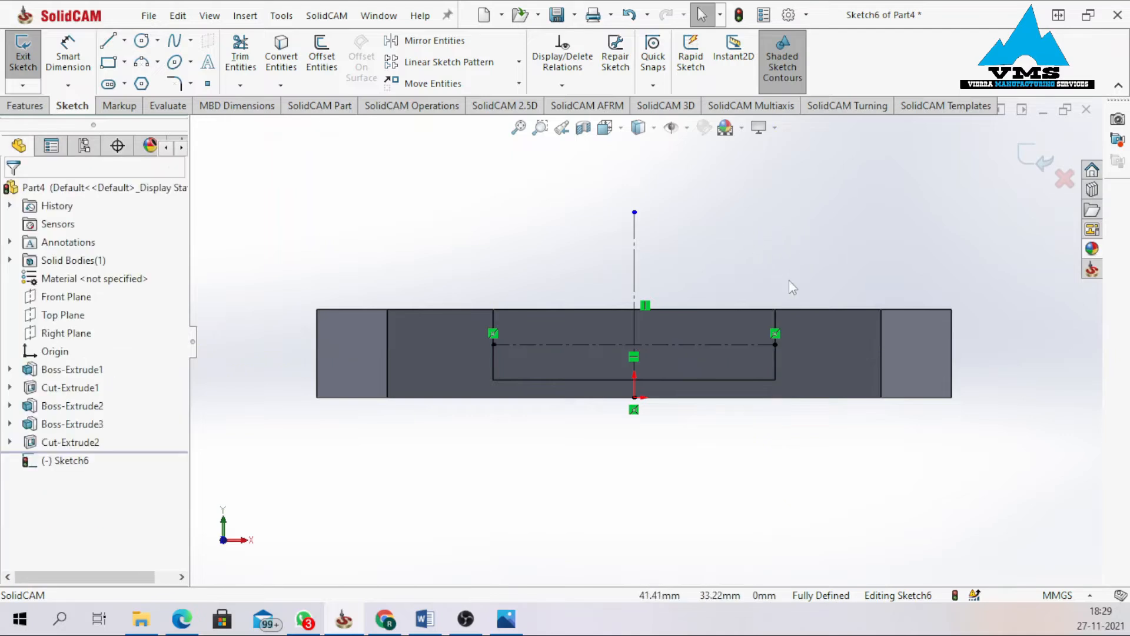
# Sketch a center rectangle about 57 mm wide and 15 mm high where the two centerlines cross.
pyautogui.click(124, 62)
pyautogui.click(168, 101)
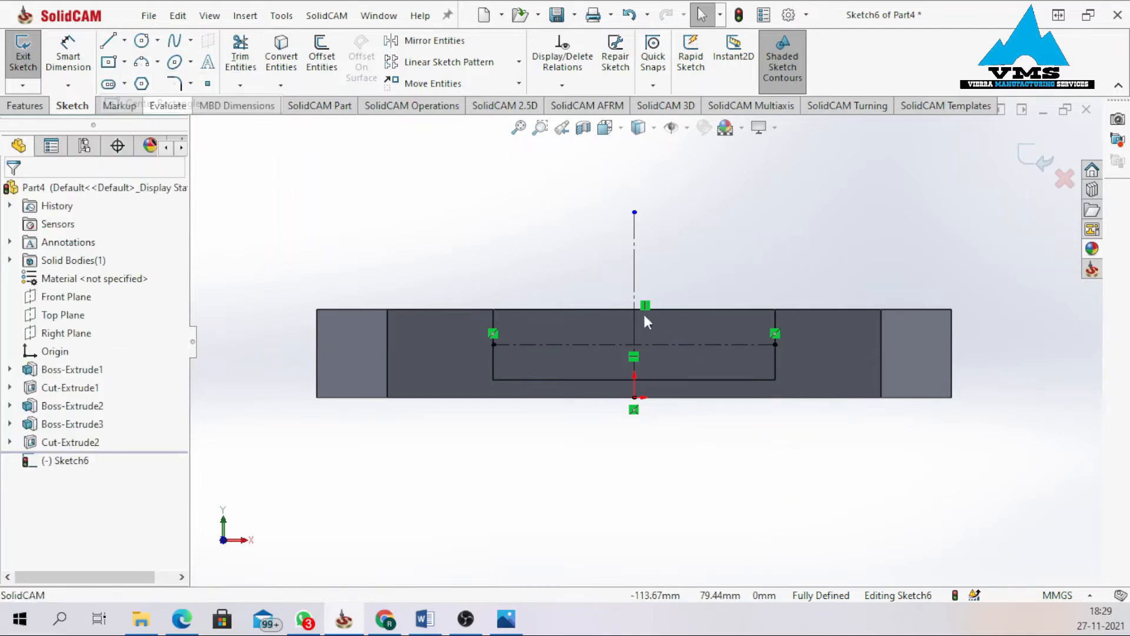
pyautogui.click(634, 345)
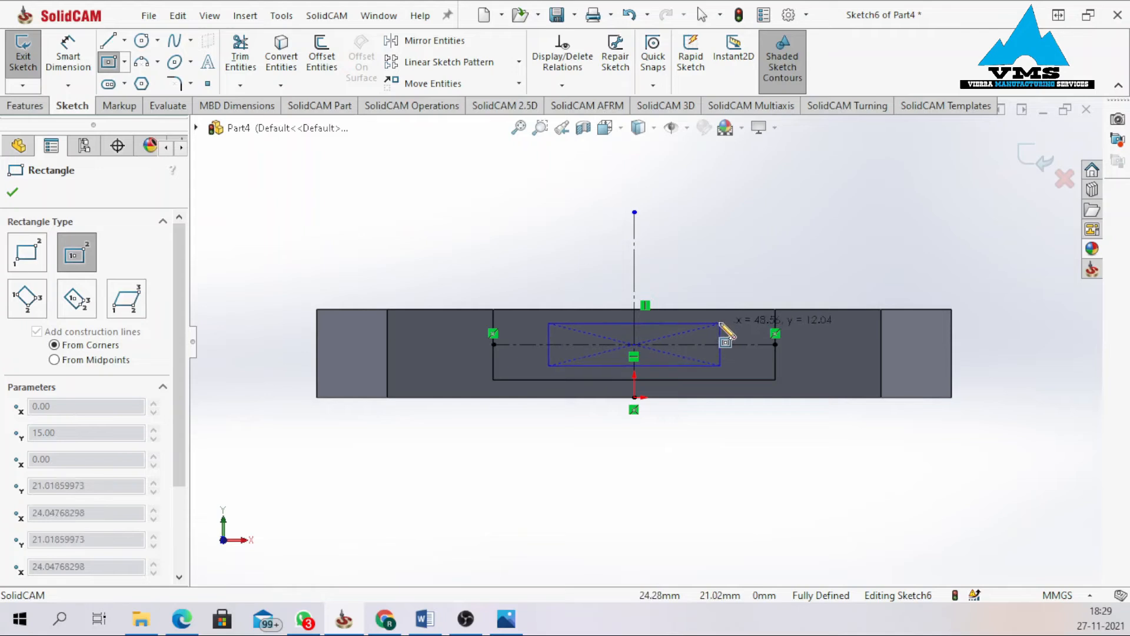
pyautogui.click(734, 319)
pyautogui.press('Escape')
# Dimension the center rectangle to a width of 40 mm and a height of 15 mm.
pyautogui.moveTo(749, 271); pyautogui.dragTo(674, 354, button='right')
pyautogui.click(665, 370)
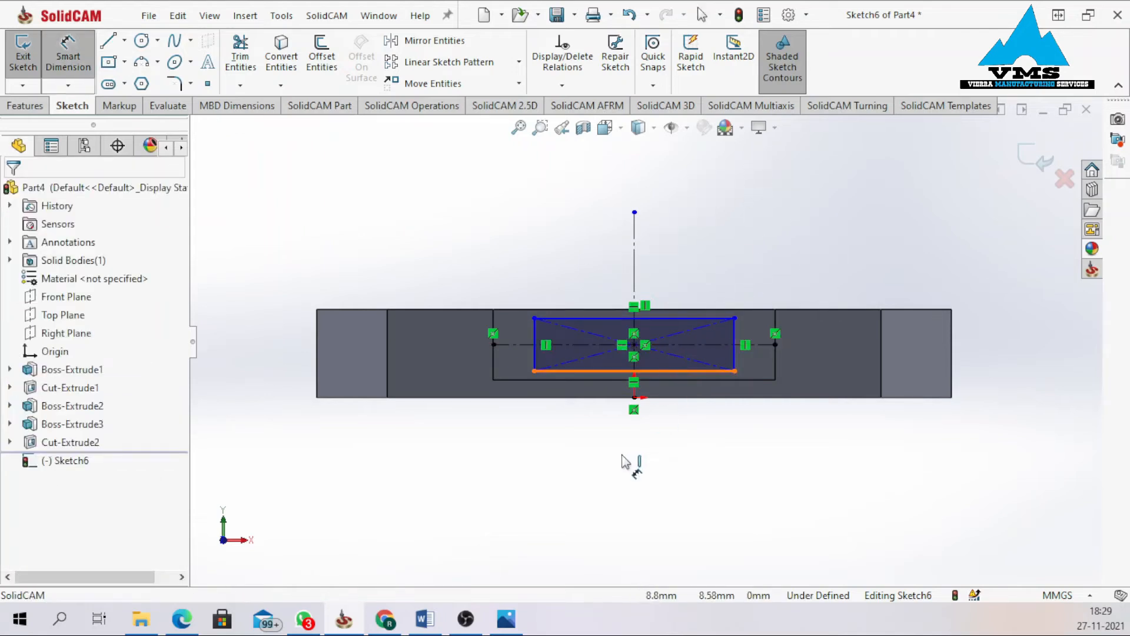
pyautogui.click(642, 447)
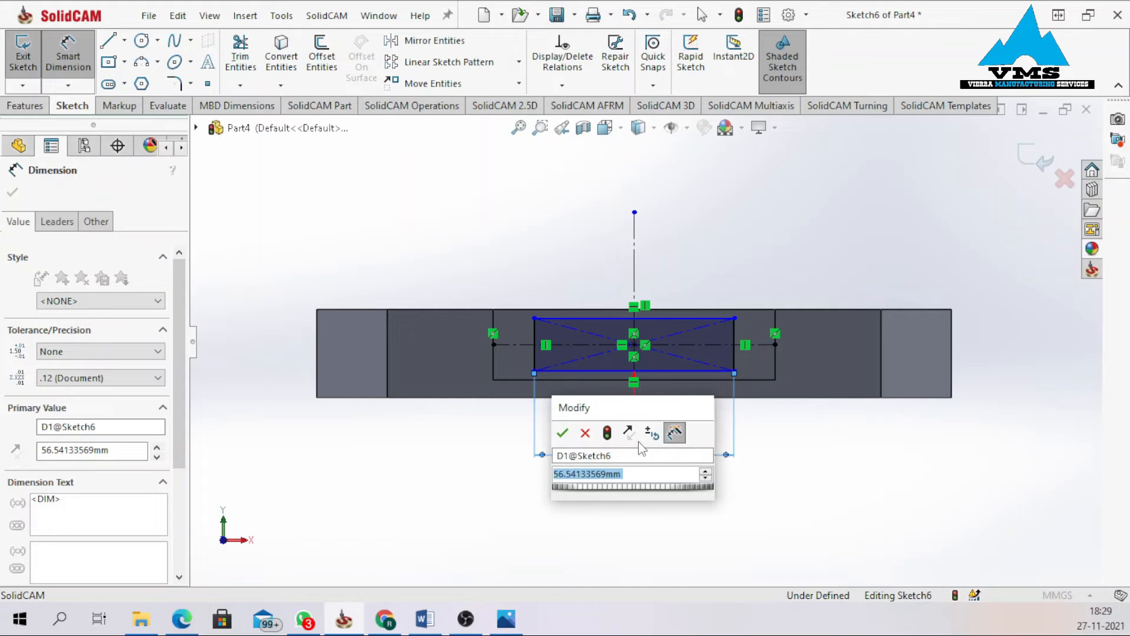
pyautogui.write('40')
pyautogui.press('Return')
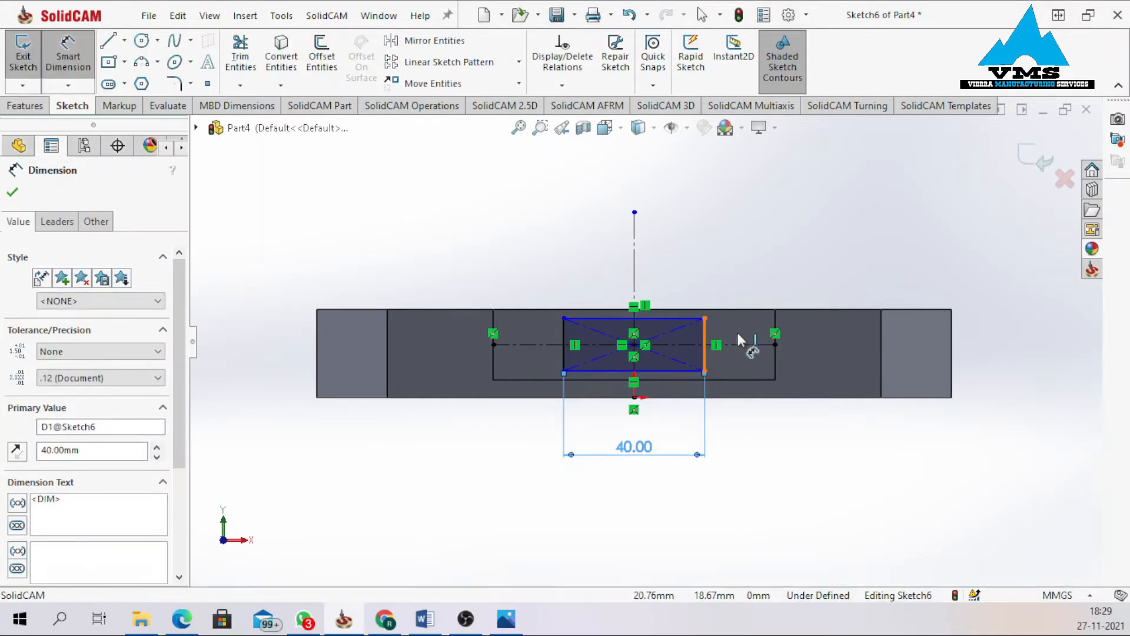
pyautogui.click(715, 341)
pyautogui.click(757, 334)
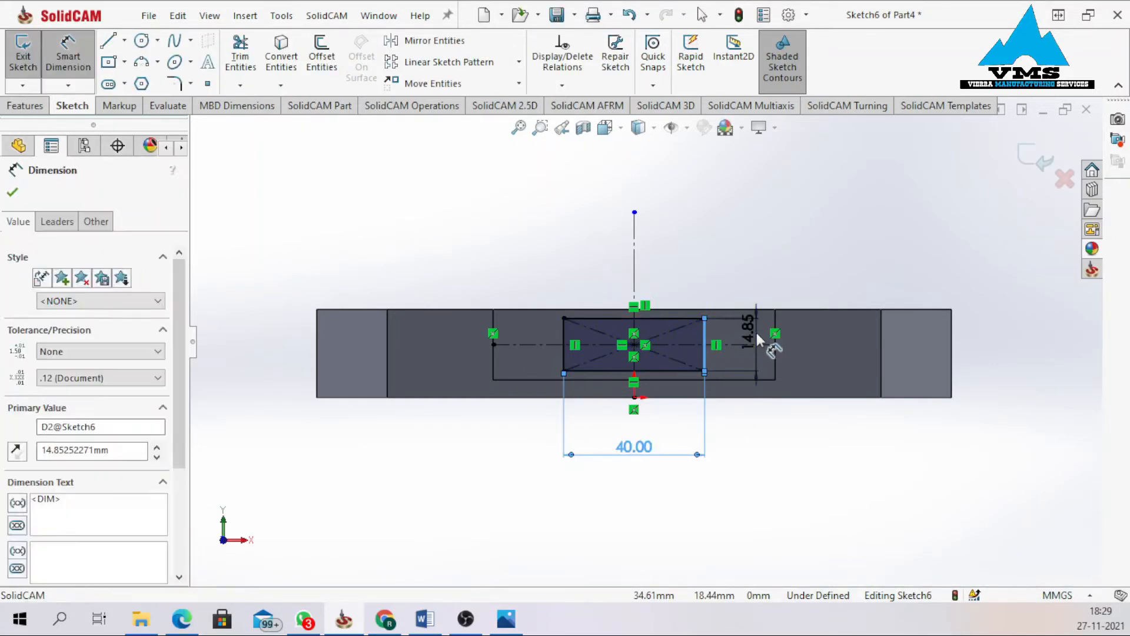
pyautogui.press('Return')
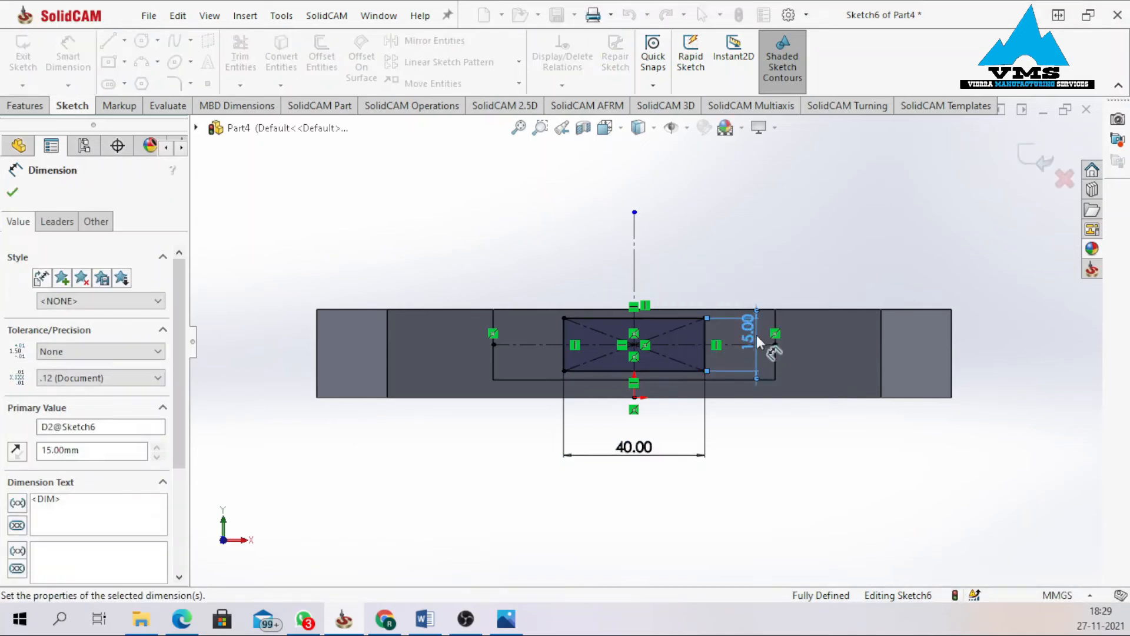
pyautogui.click(12, 192)
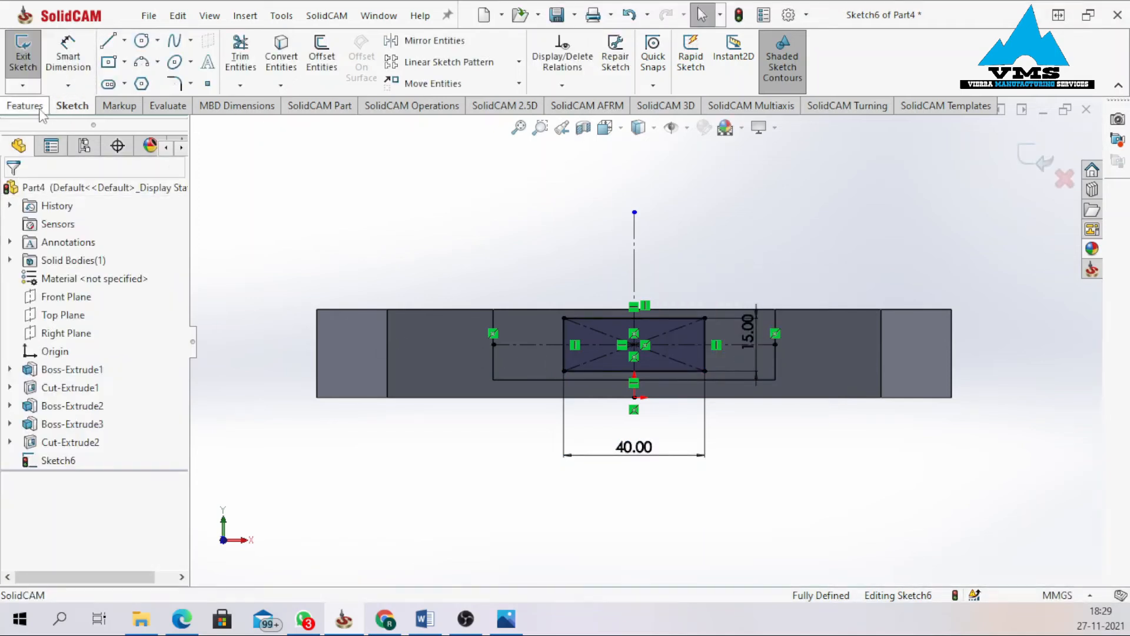
# Cut the rectangle blind 8 mm deep into the recess's back face with Extruded Cut.
pyautogui.click(40, 107)
pyautogui.click(242, 59)
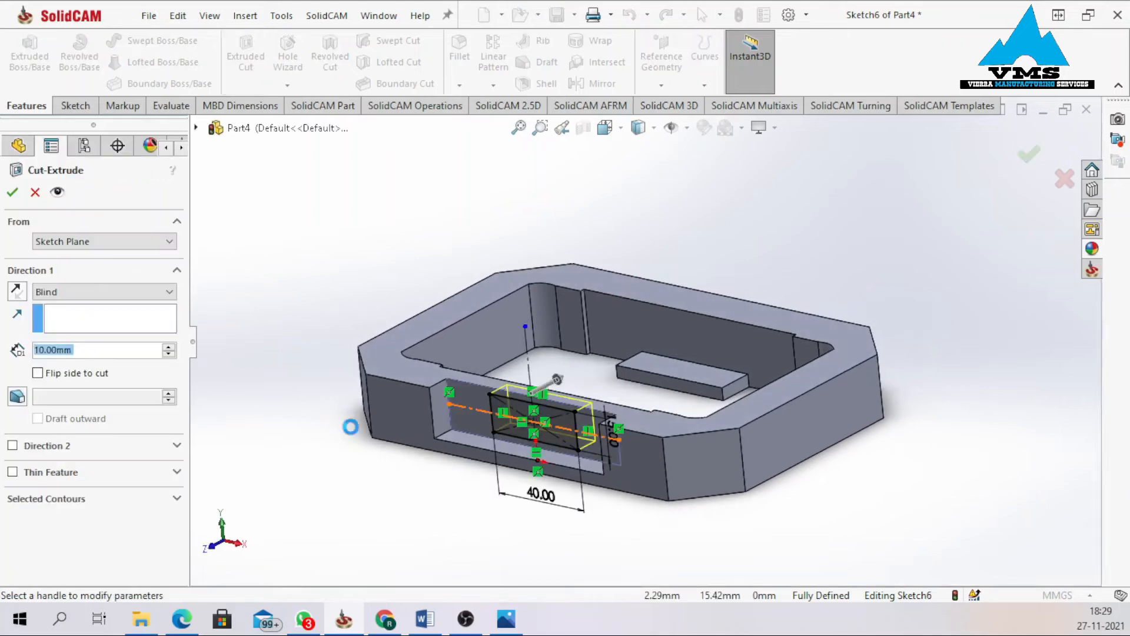
pyautogui.write('8')
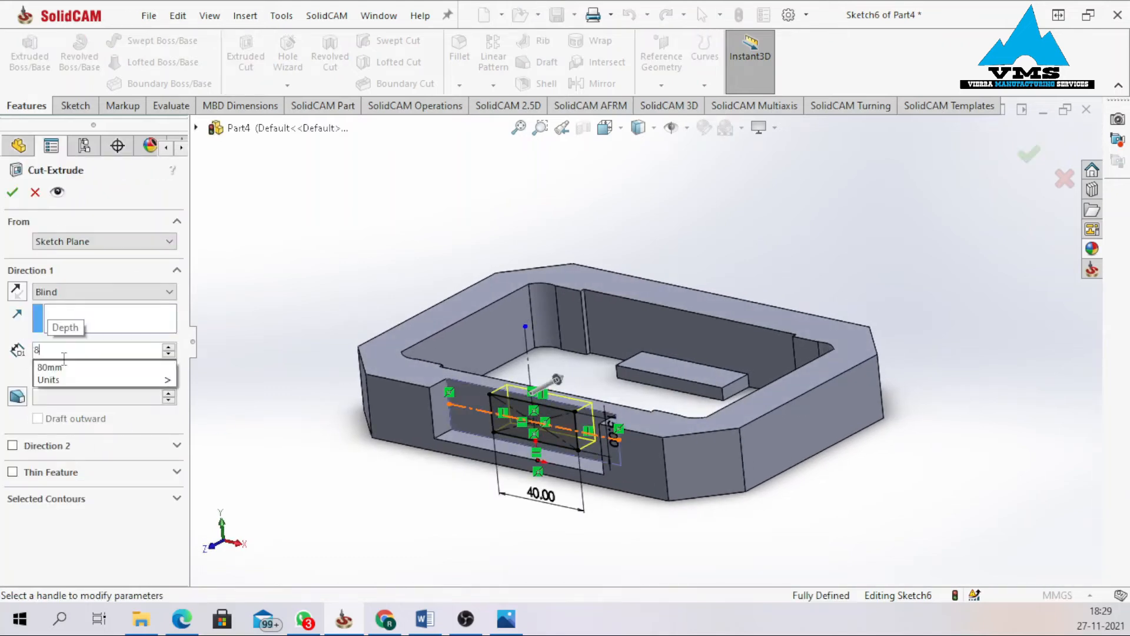
pyautogui.press('Return')
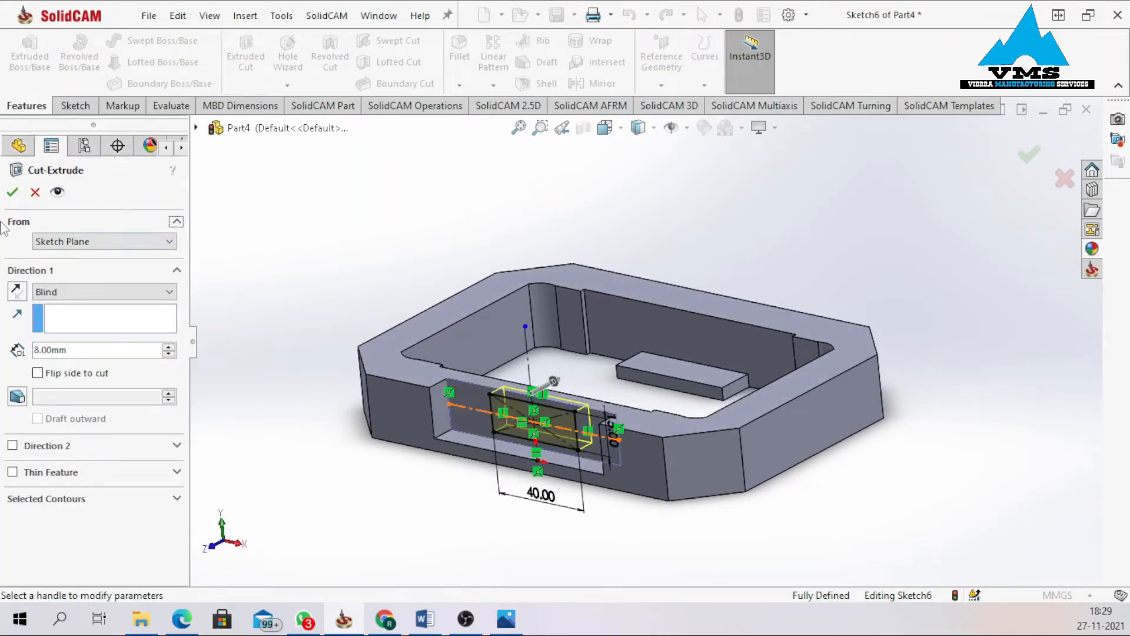
pyautogui.click(14, 193)
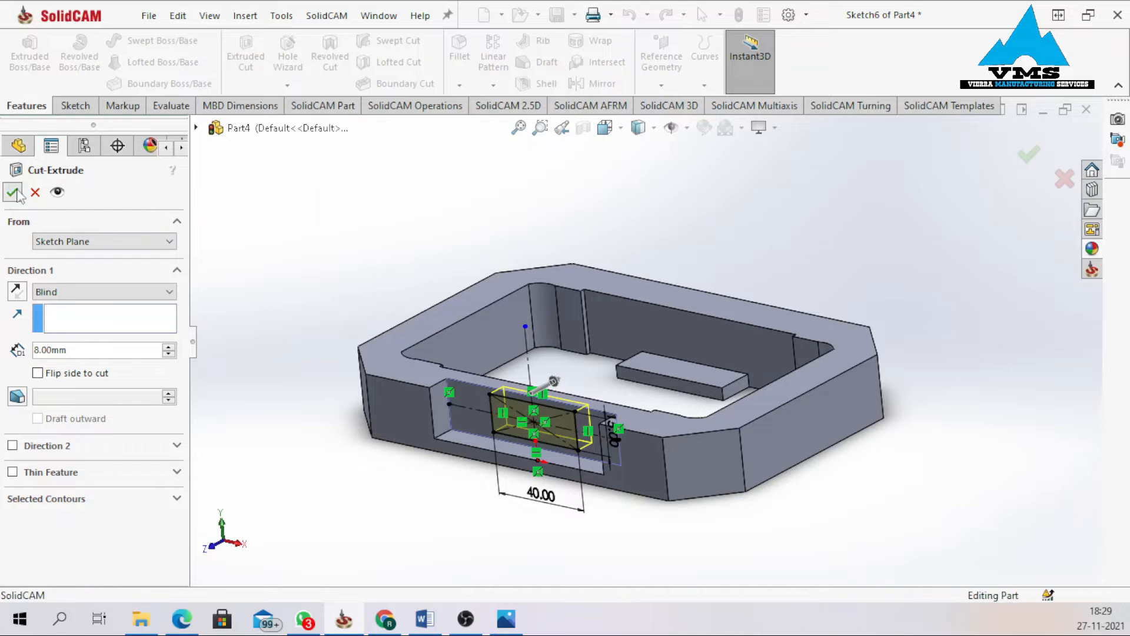
# Examine the end-wall window's width, height and position in the side view of the VMS PROJECT-1ii drawing in Edge, and return to SolidCAM.
pyautogui.moveTo(482, 409); pyautogui.dragTo(387, 517, button='middle')
pyautogui.moveTo(182, 618)
pyautogui.click(175, 571)
pyautogui.scroll(4, 545, 392)
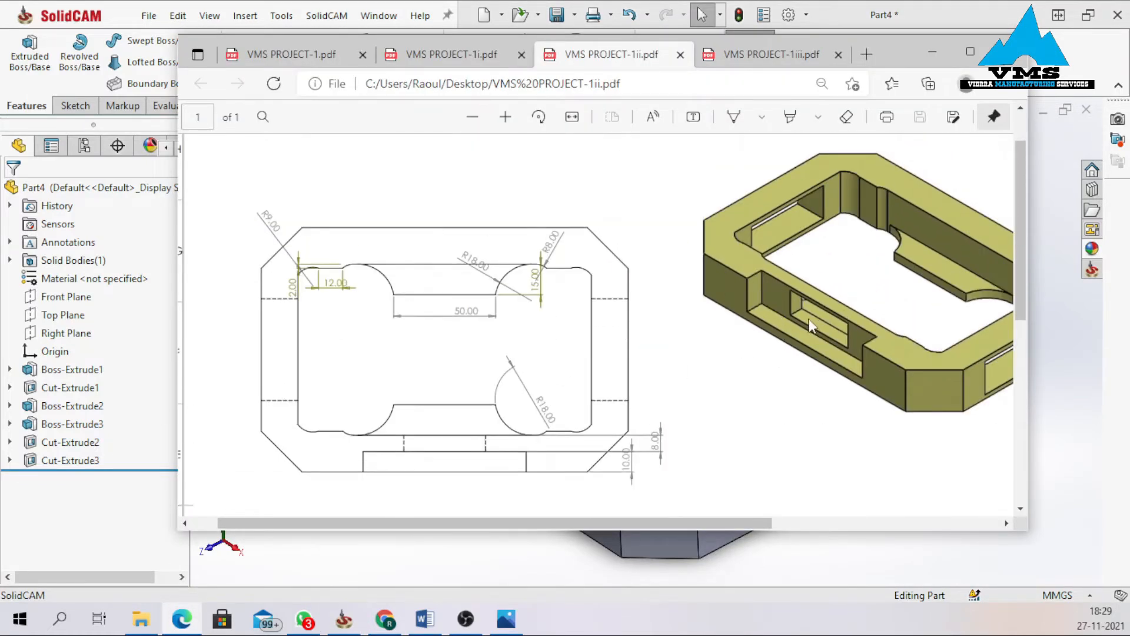
pyautogui.scroll(-3, 802, 322)
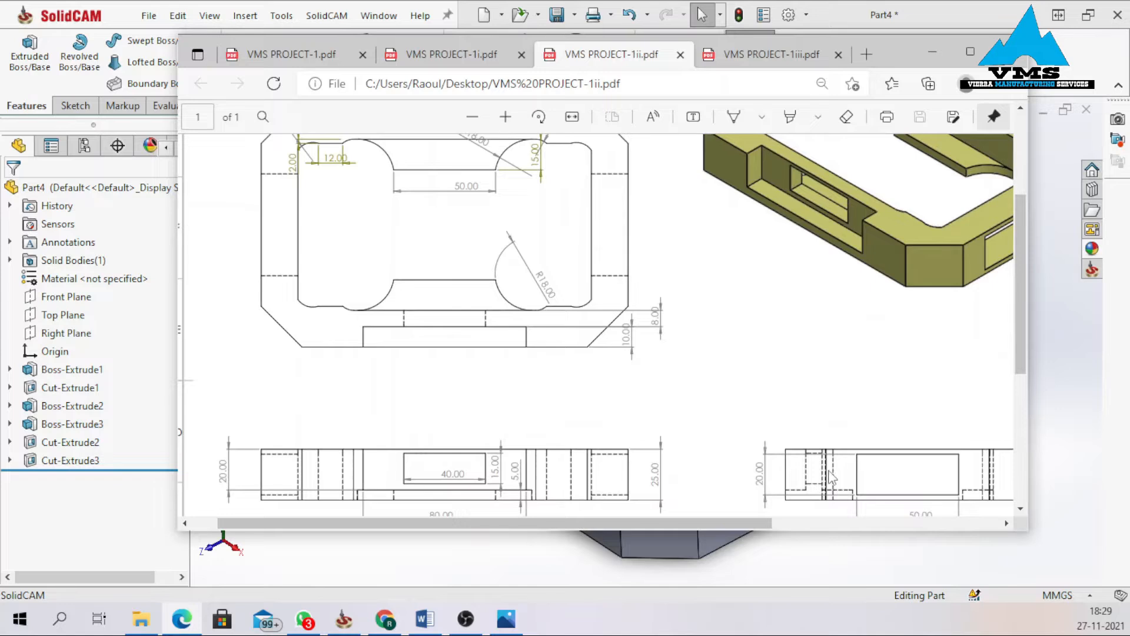
pyautogui.moveTo(738, 520); pyautogui.dragTo(805, 520)
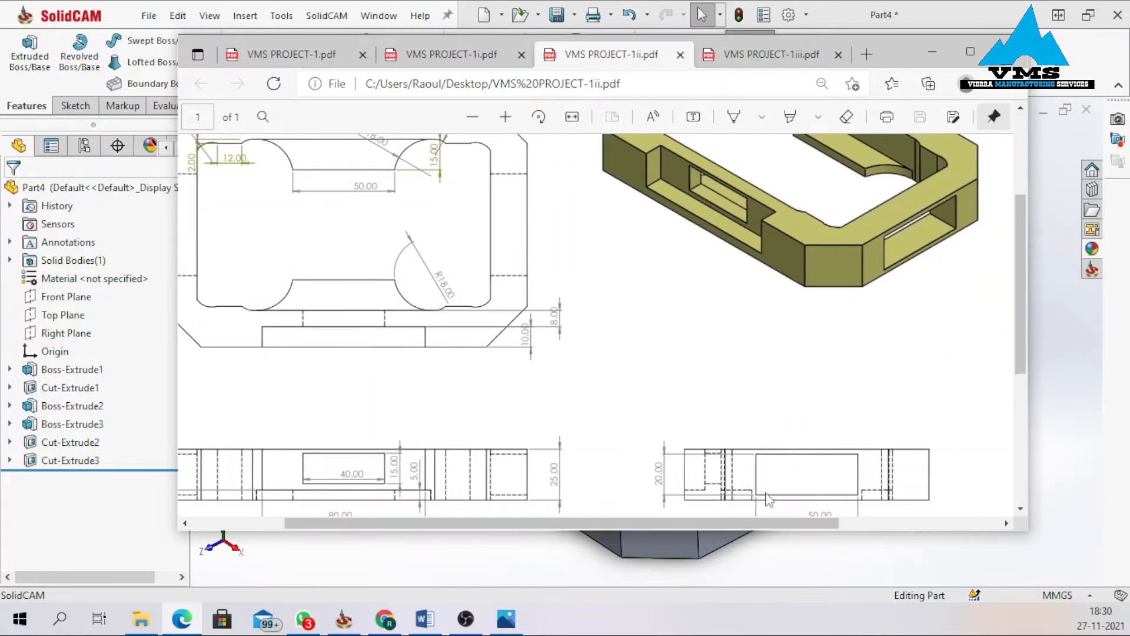
pyautogui.hscroll(2, 765, 502)
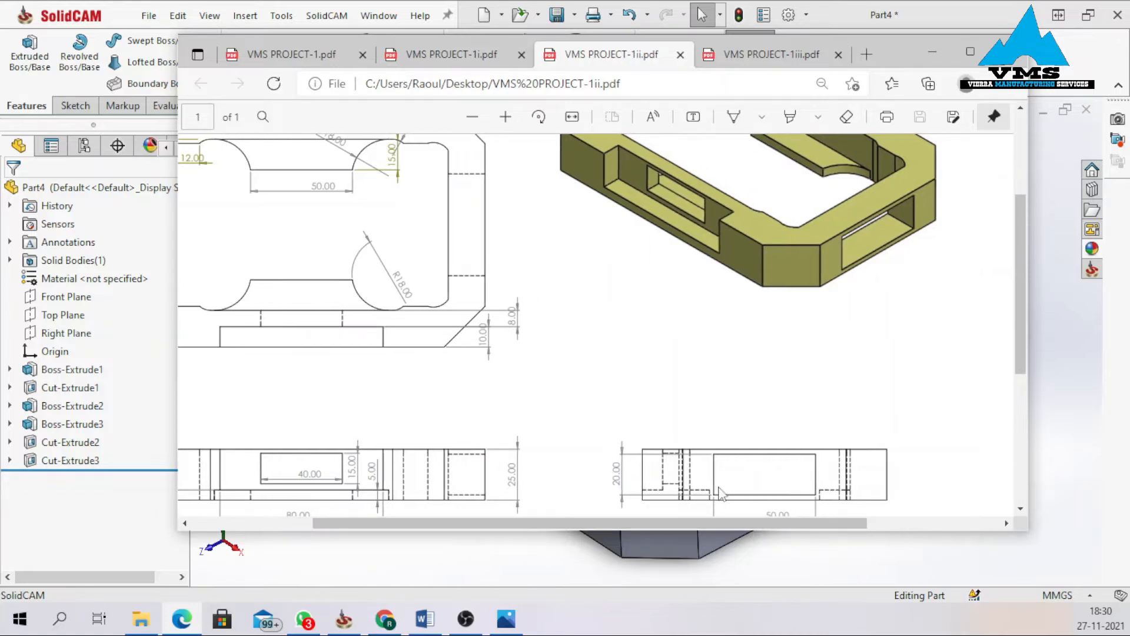
pyautogui.moveTo(1019, 353); pyautogui.dragTo(1020, 375)
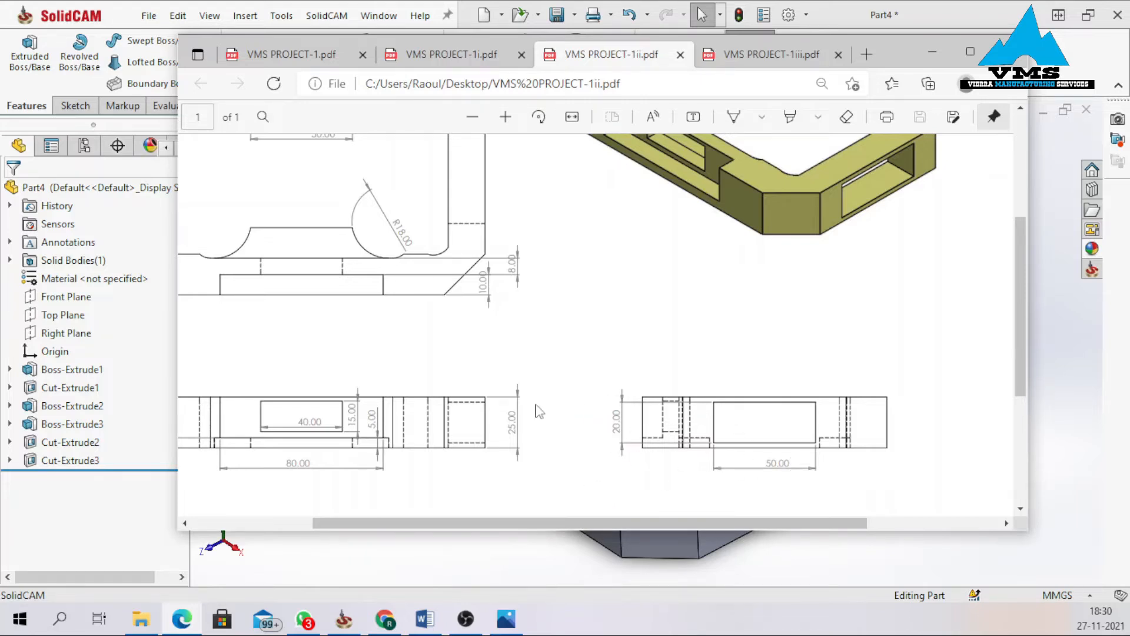
pyautogui.moveTo(439, 523); pyautogui.dragTo(350, 523)
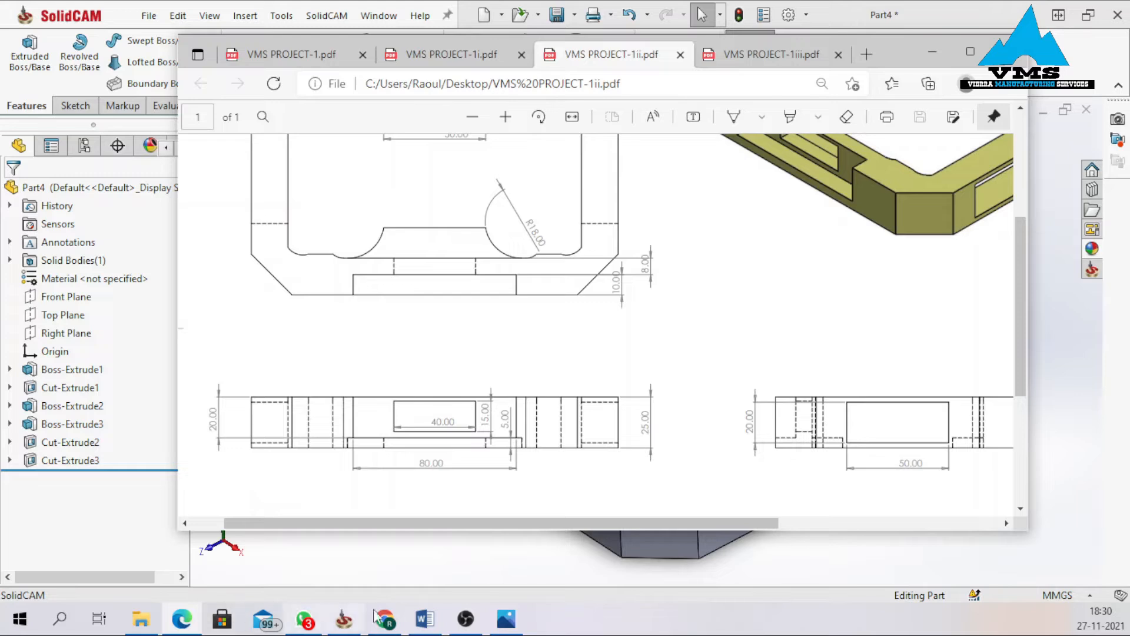
pyautogui.moveTo(344, 618)
pyautogui.click(348, 550)
# Start a sketch on the frame's flat end face and draw a horizontal centerline between the midpoints of the outermost vertical edges.
pyautogui.scroll(5, 796, 415)
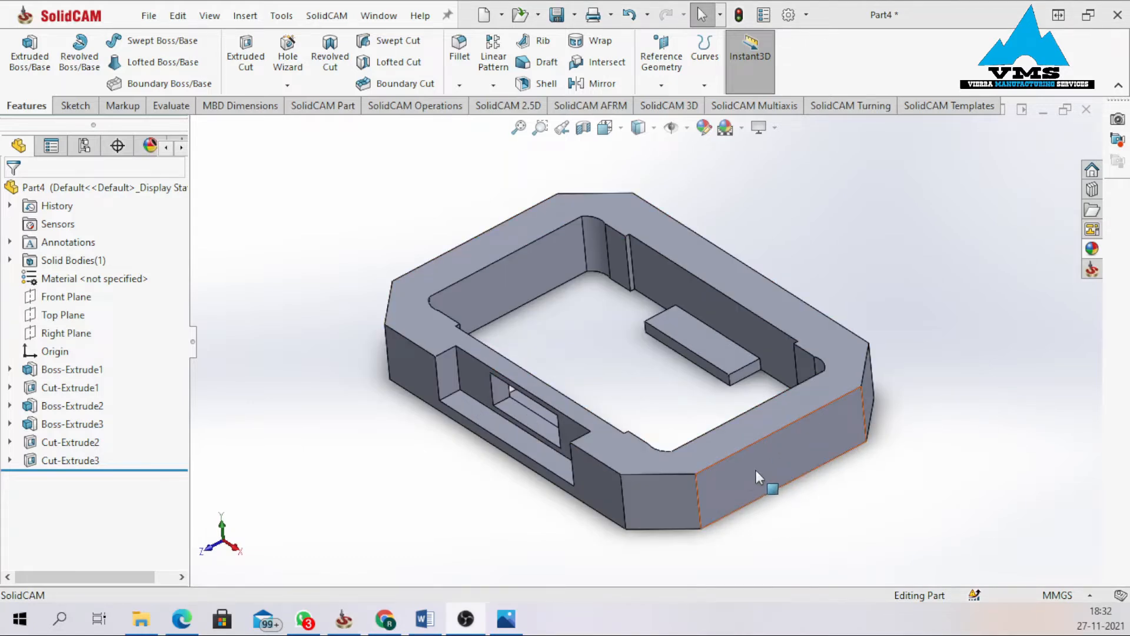
pyautogui.click(755, 469)
pyautogui.click(809, 420)
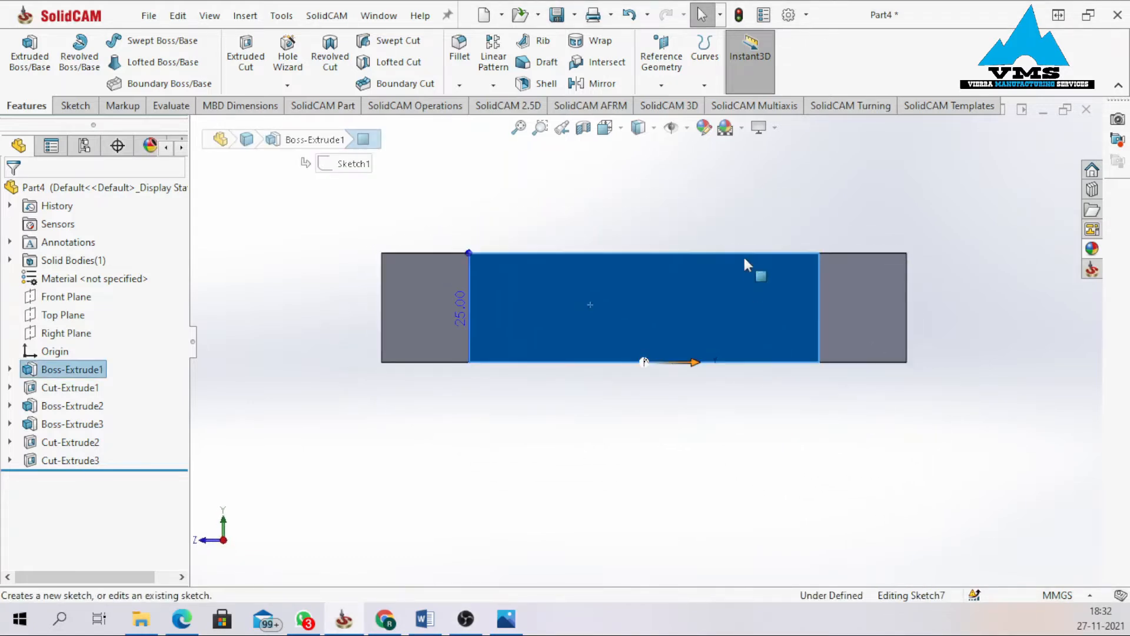
pyautogui.click(480, 203)
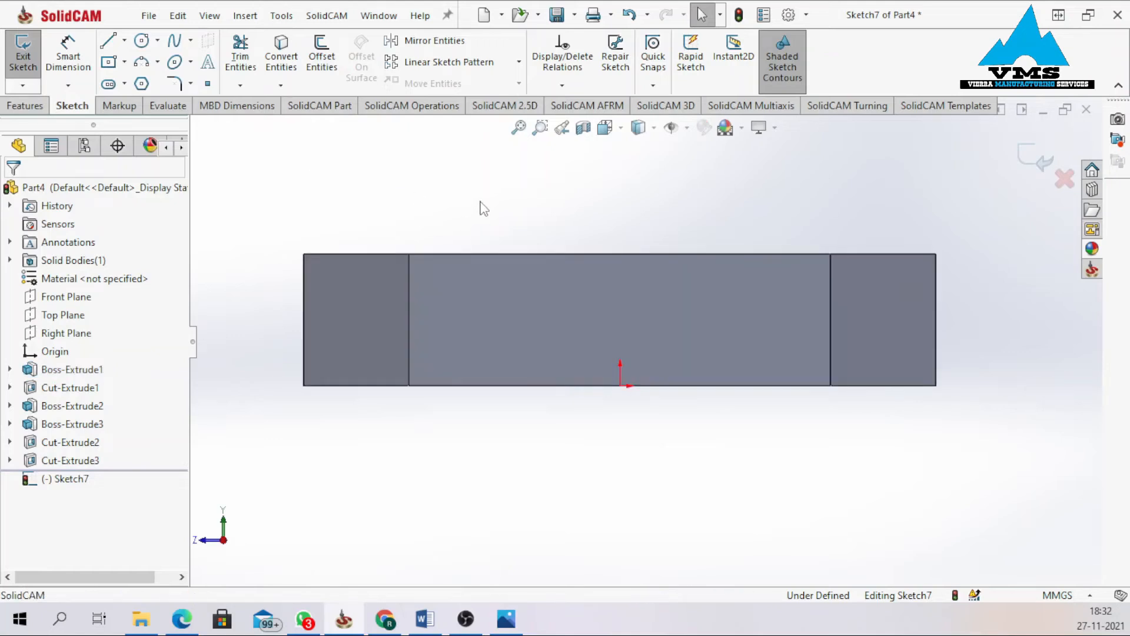
pyautogui.moveTo(443, 486); pyautogui.dragTo(444, 436, button='right')
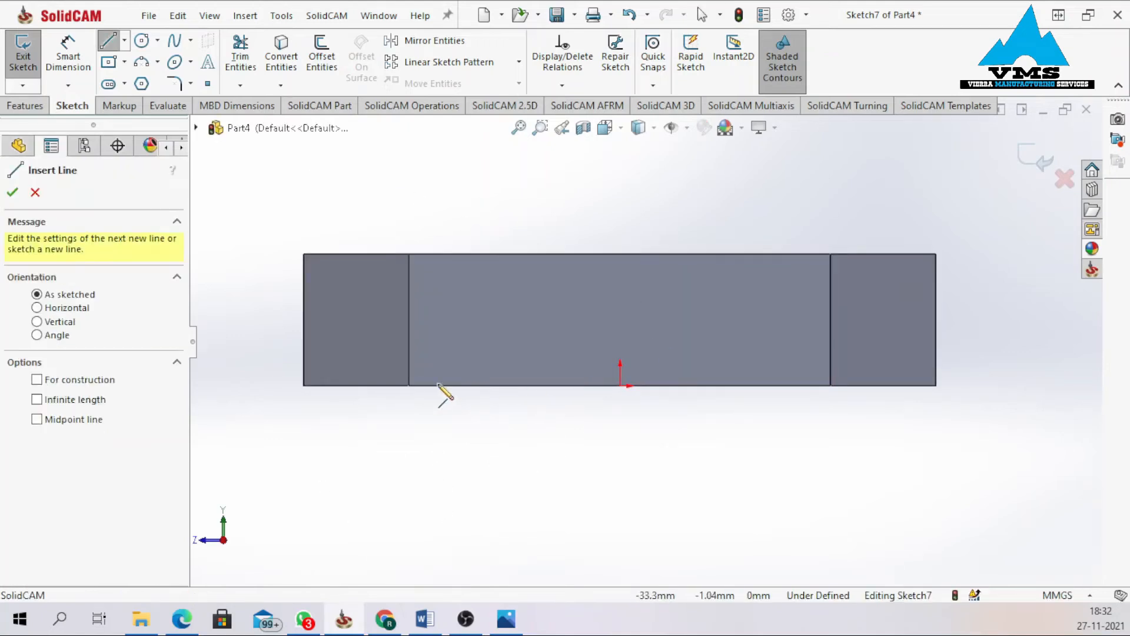
pyautogui.click(124, 41)
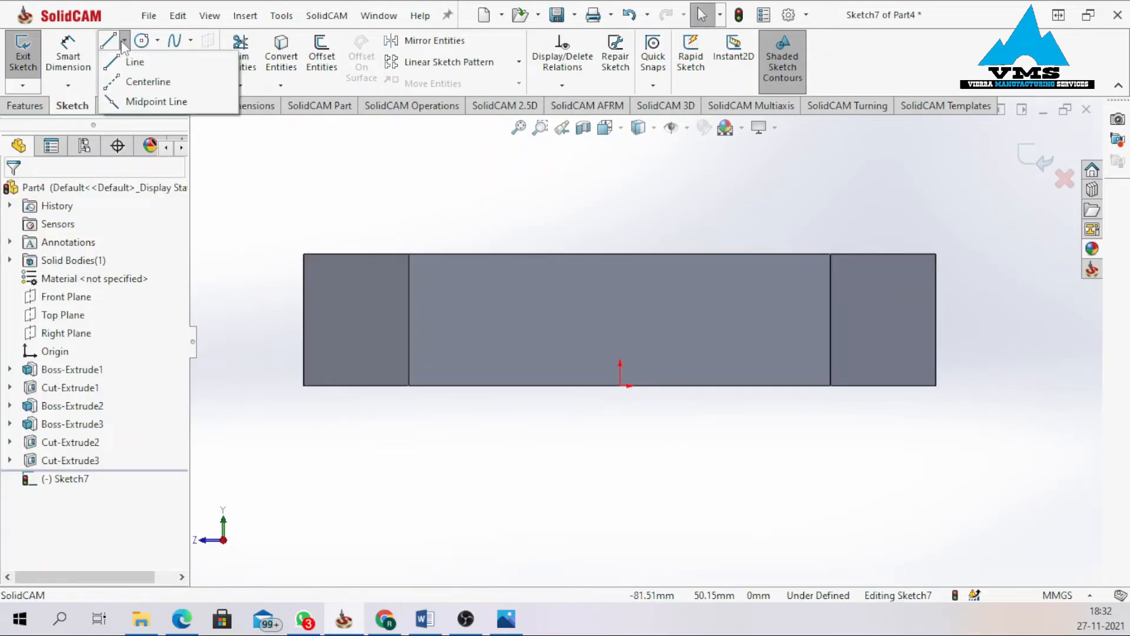
pyautogui.click(137, 86)
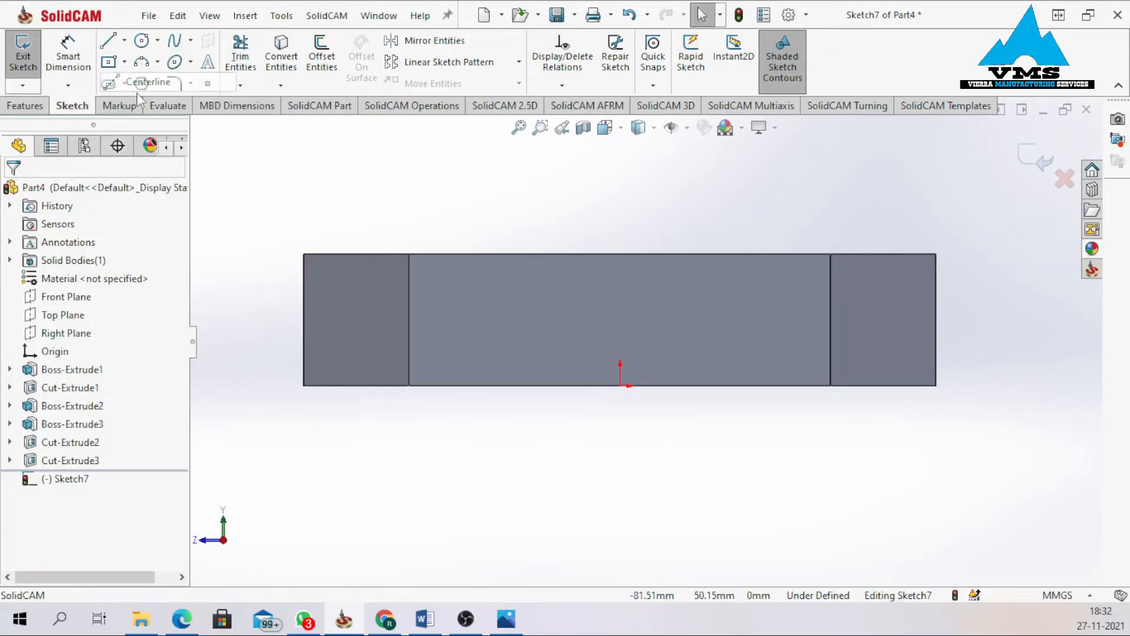
pyautogui.click(303, 320)
pyautogui.click(936, 319)
pyautogui.rightClick(995, 288)
pyautogui.click(992, 292)
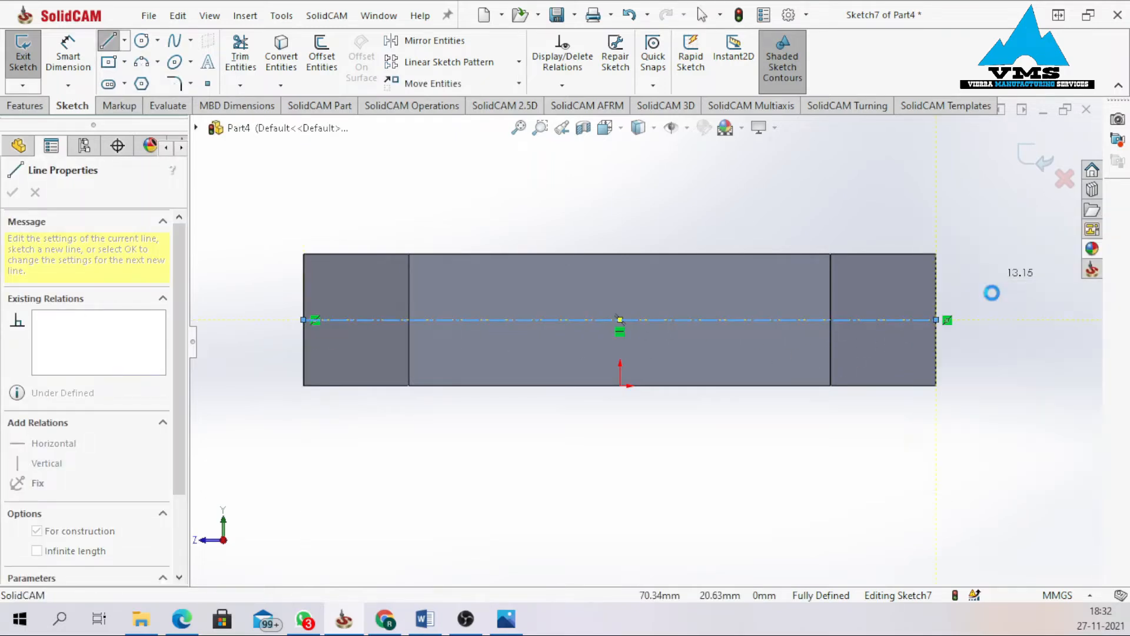
# Start another centerline in the end-face sketch.
pyautogui.click(124, 40)
pyautogui.click(152, 81)
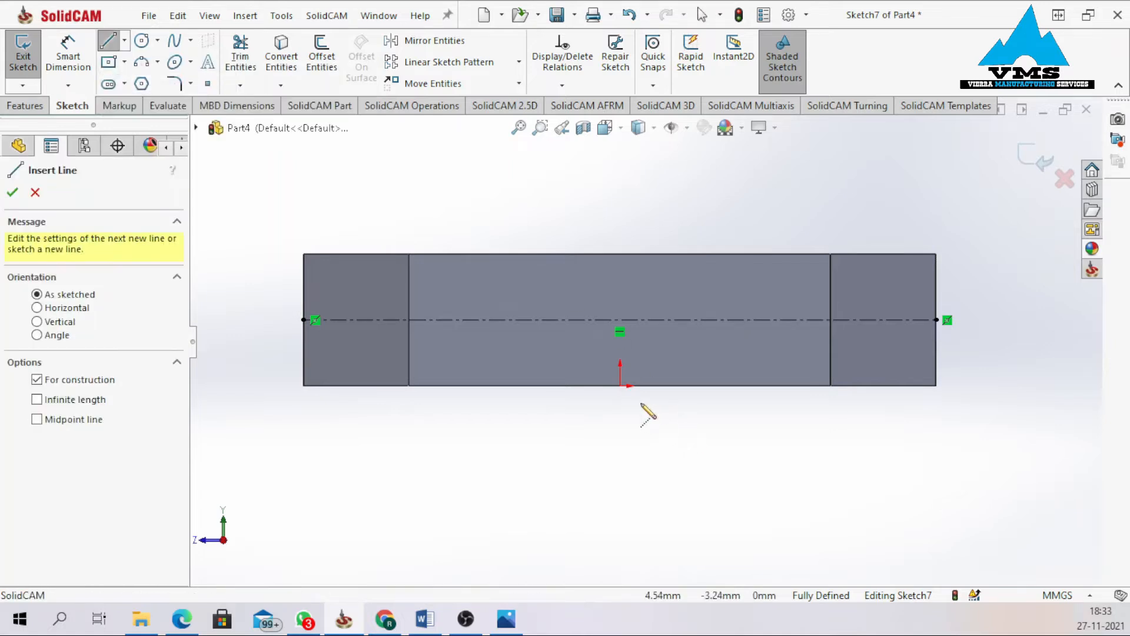
# Draw a vertical construction line from the origin up to the upper edge of the side face.
pyautogui.click(620, 385)
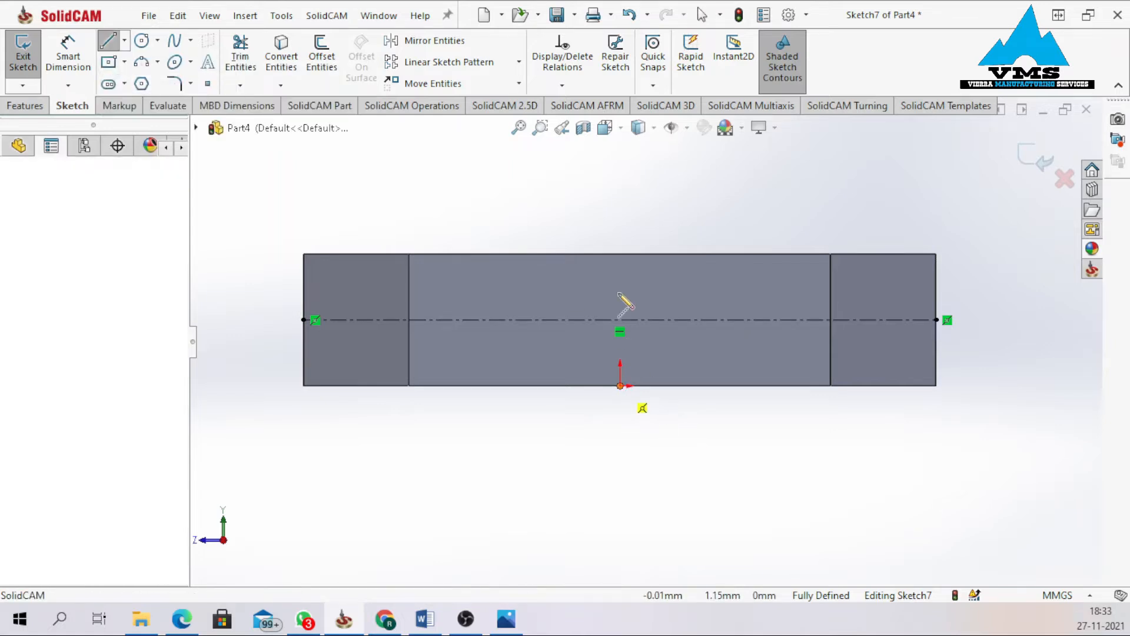
pyautogui.click(620, 254)
pyautogui.rightClick(621, 259)
pyautogui.click(656, 267)
pyautogui.scroll(-1, 646, 235)
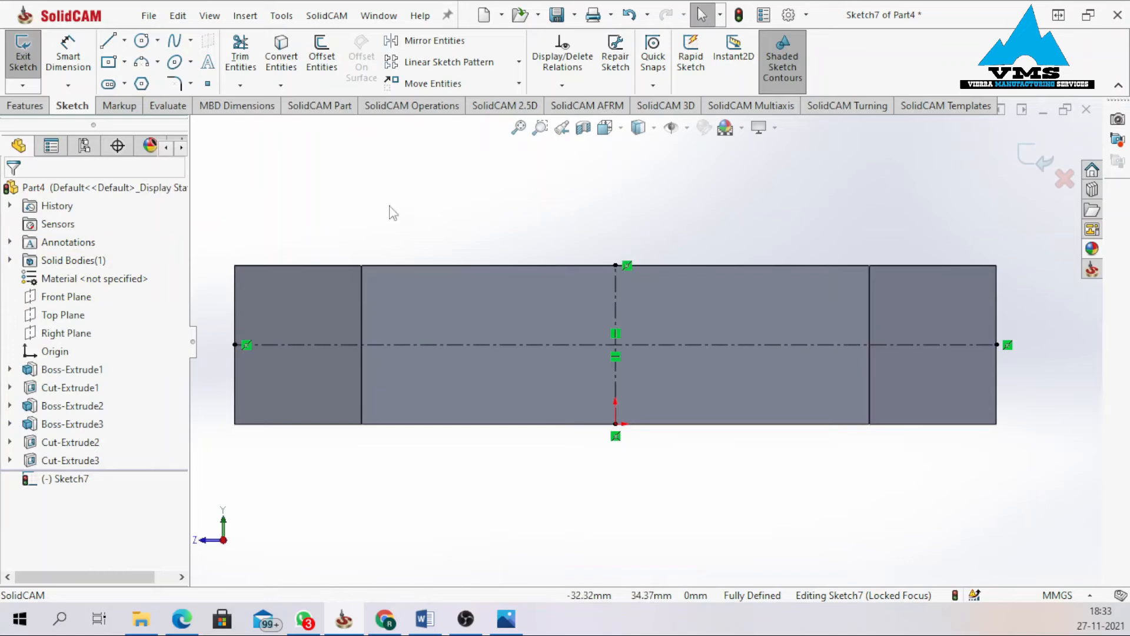
# Sketch a center rectangle about 56 by 18 mm at the intersection of the two construction lines.
pyautogui.click(124, 61)
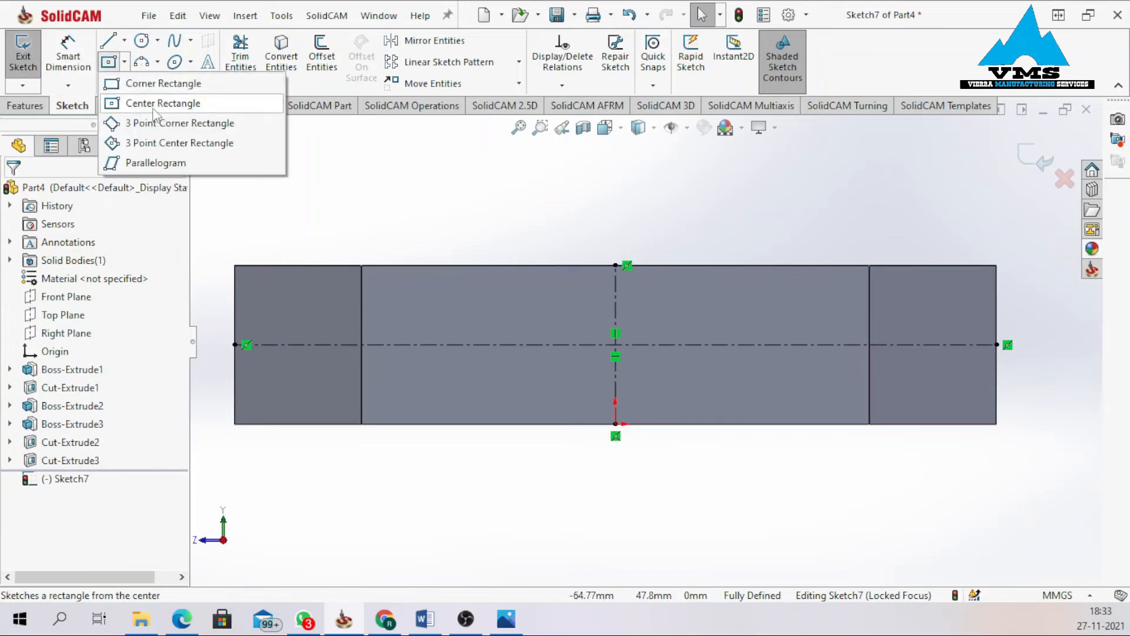
pyautogui.click(153, 105)
pyautogui.click(615, 345)
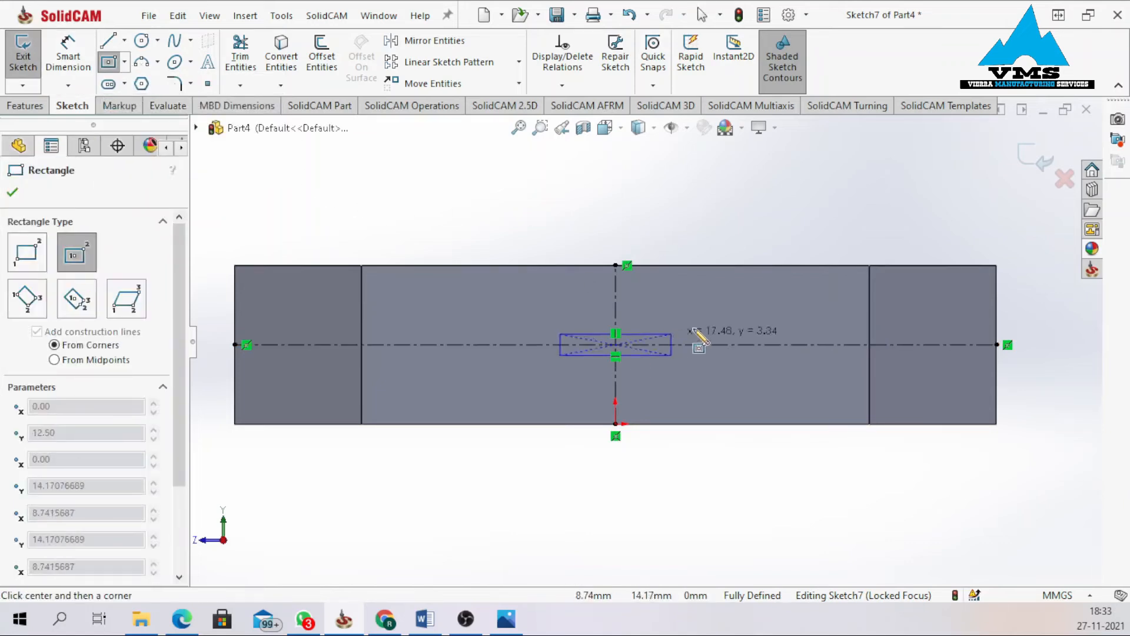
pyautogui.click(793, 288)
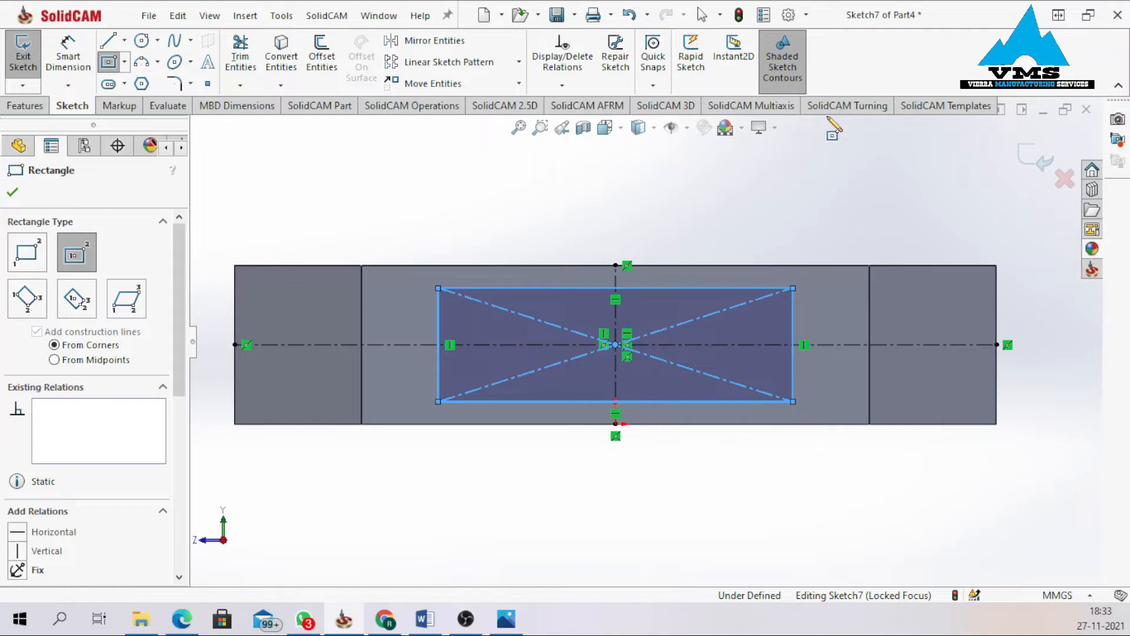
pyautogui.press('Escape')
# Dimension the rectangle's horizontal edge and set its width to 50 mm.
pyautogui.press('d')
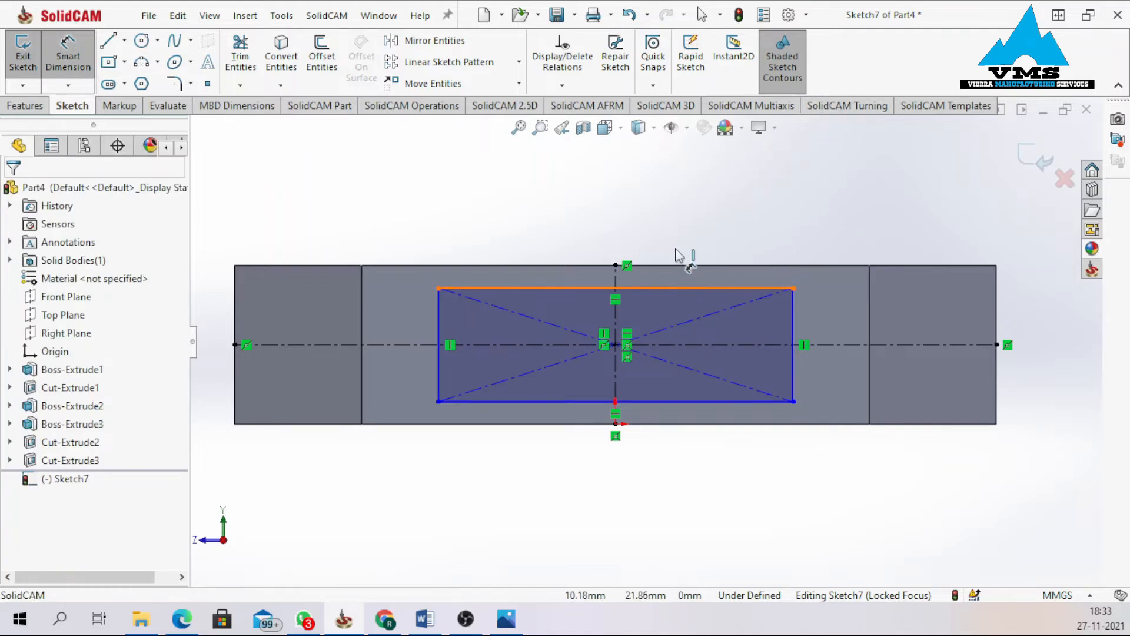
pyautogui.click(680, 288)
pyautogui.moveTo(184, 618)
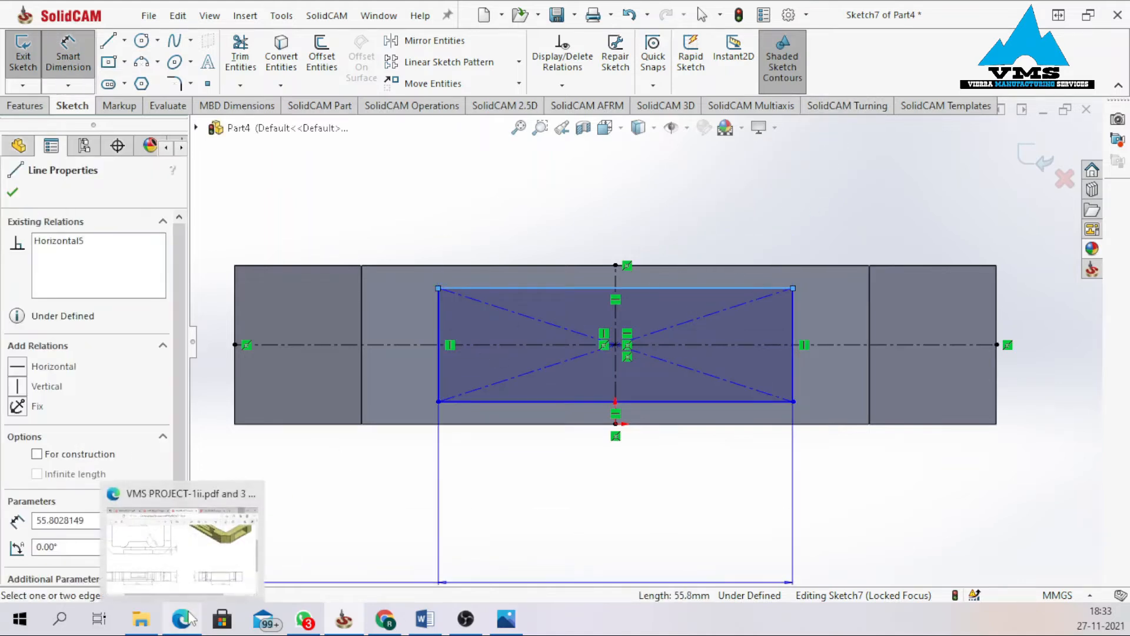
pyautogui.moveTo(181, 562)
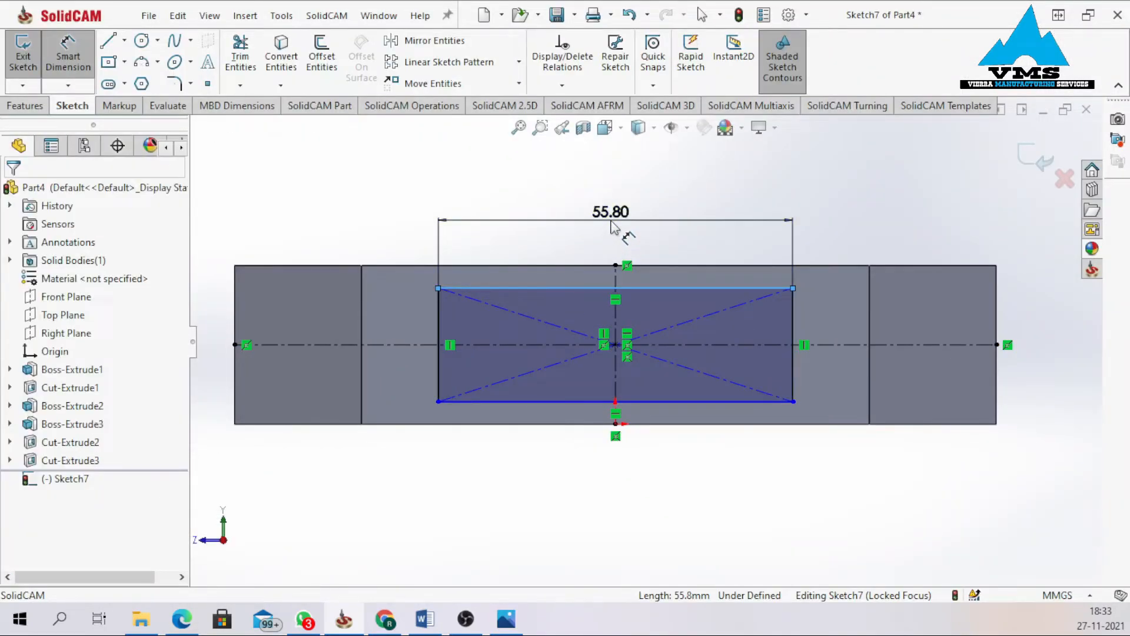
pyautogui.click(611, 222)
pyautogui.write('60')
pyautogui.press('Return')
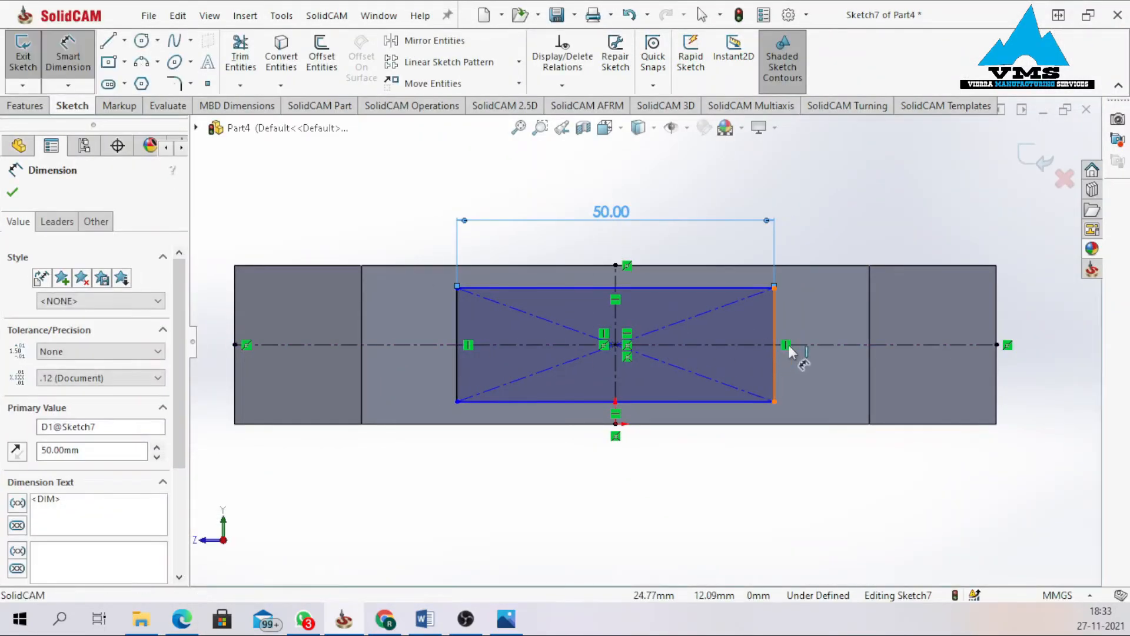
# Dimension the rectangle's vertical edge and set its height to 20 mm.
pyautogui.click(789, 347)
pyautogui.click(835, 340)
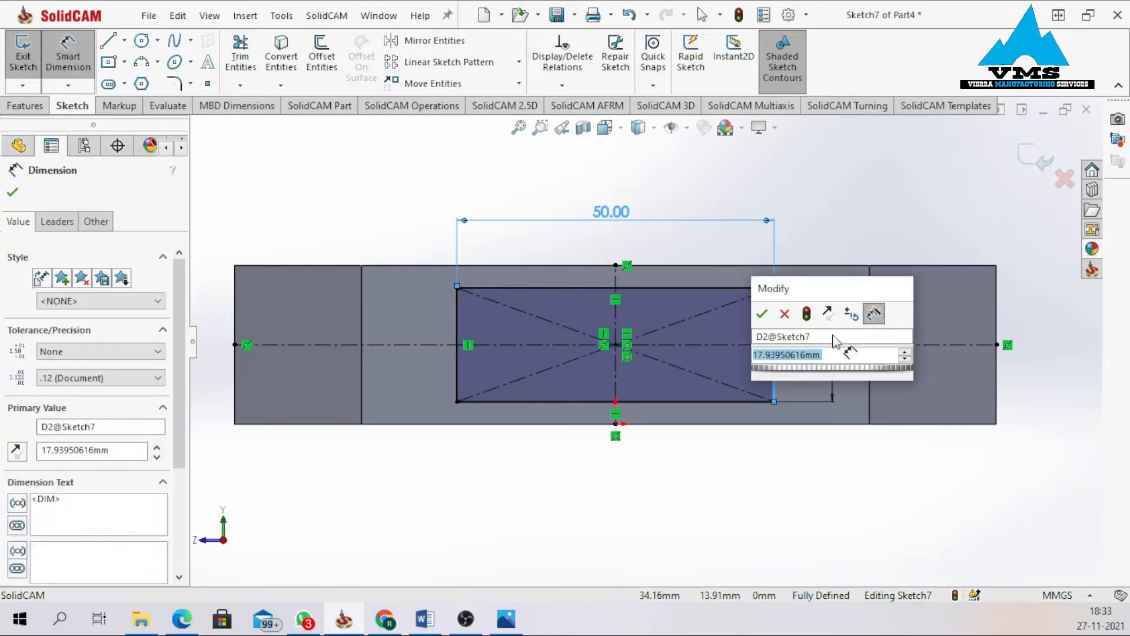
pyautogui.write('20')
pyautogui.press('Return')
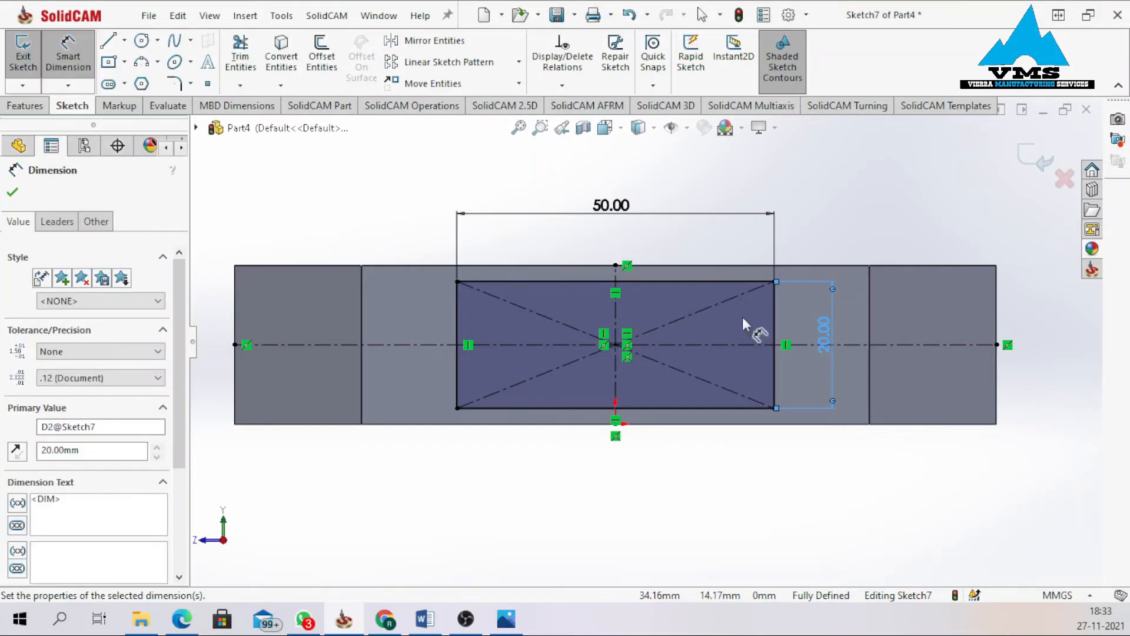
# Cut the 50 by 20 mm rectangle through the whole frame with an Extruded Cut set to Through All.
pyautogui.click(51, 108)
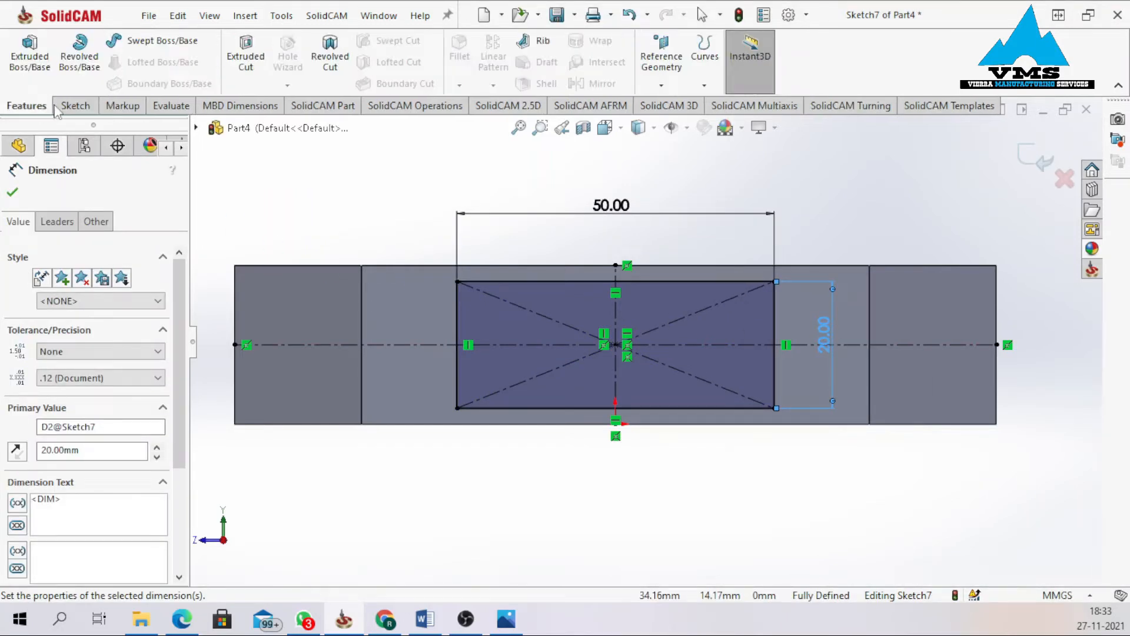
pyautogui.click(261, 75)
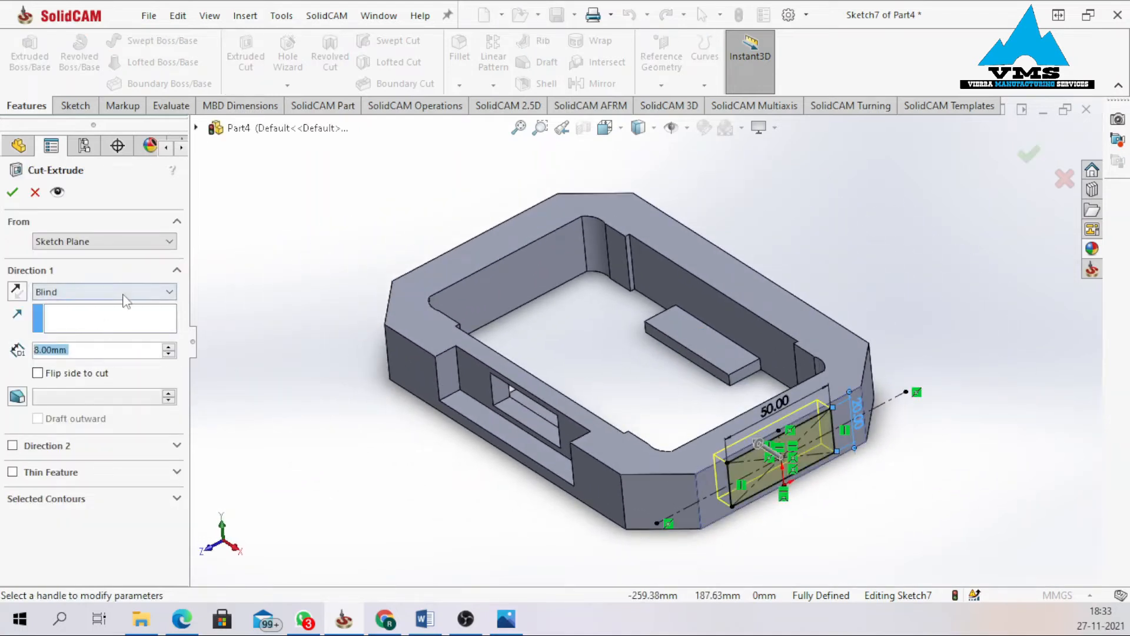
pyautogui.click(124, 292)
pyautogui.click(111, 318)
pyautogui.moveTo(483, 310); pyautogui.dragTo(187, 313, button='middle')
pyautogui.click(12, 192)
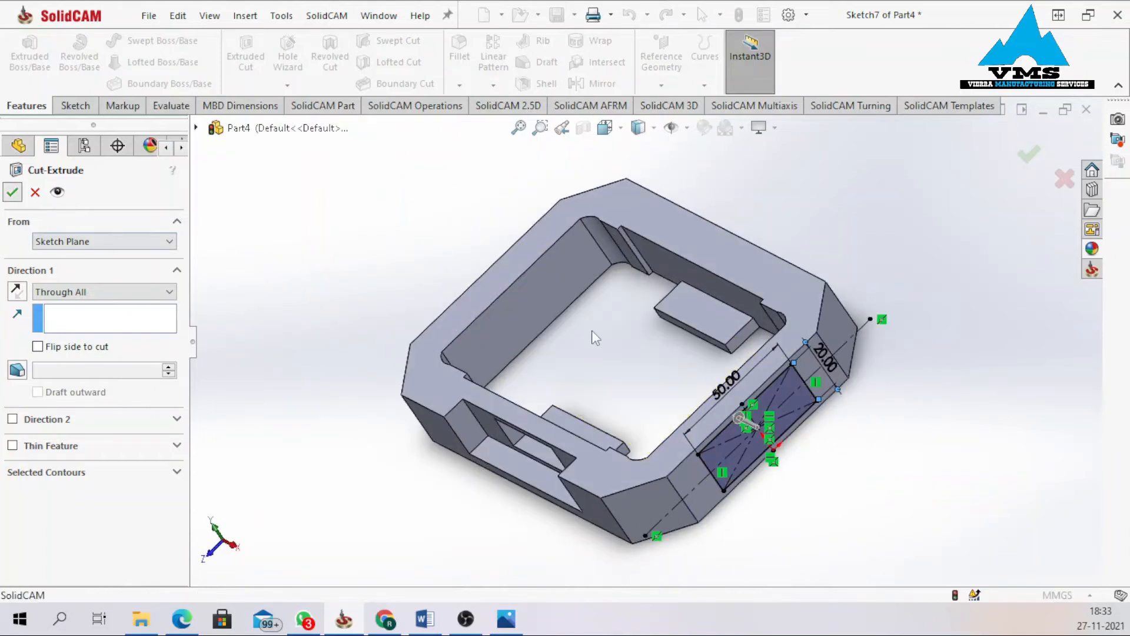
# Switch to the browser and examine the plan, front and side views in VMS PROJECT-1ii.pdf for the remaining fillet radii.
pyautogui.moveTo(584, 356); pyautogui.dragTo(558, 323, button='middle')
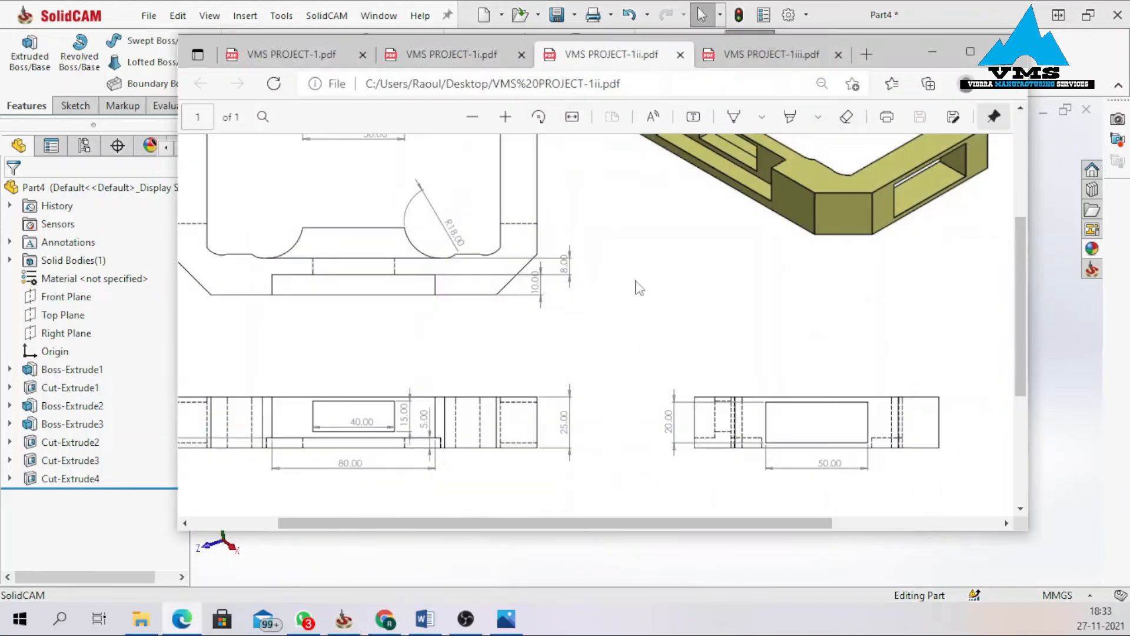
pyautogui.moveTo(546, 521); pyautogui.dragTo(518, 521)
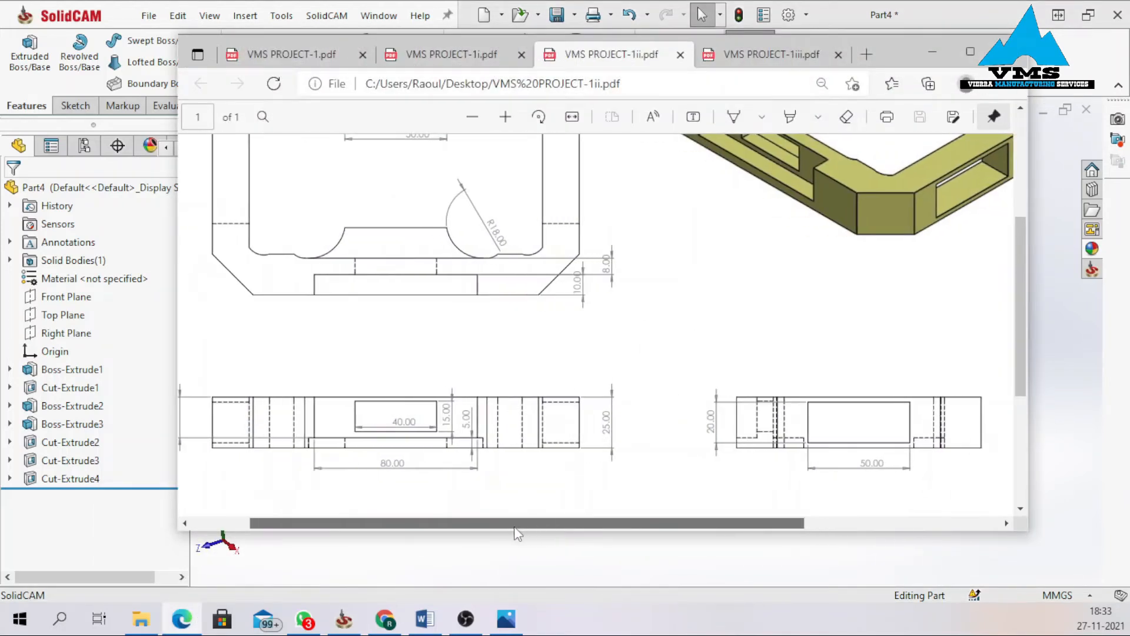
pyautogui.scroll(3, 922, 352)
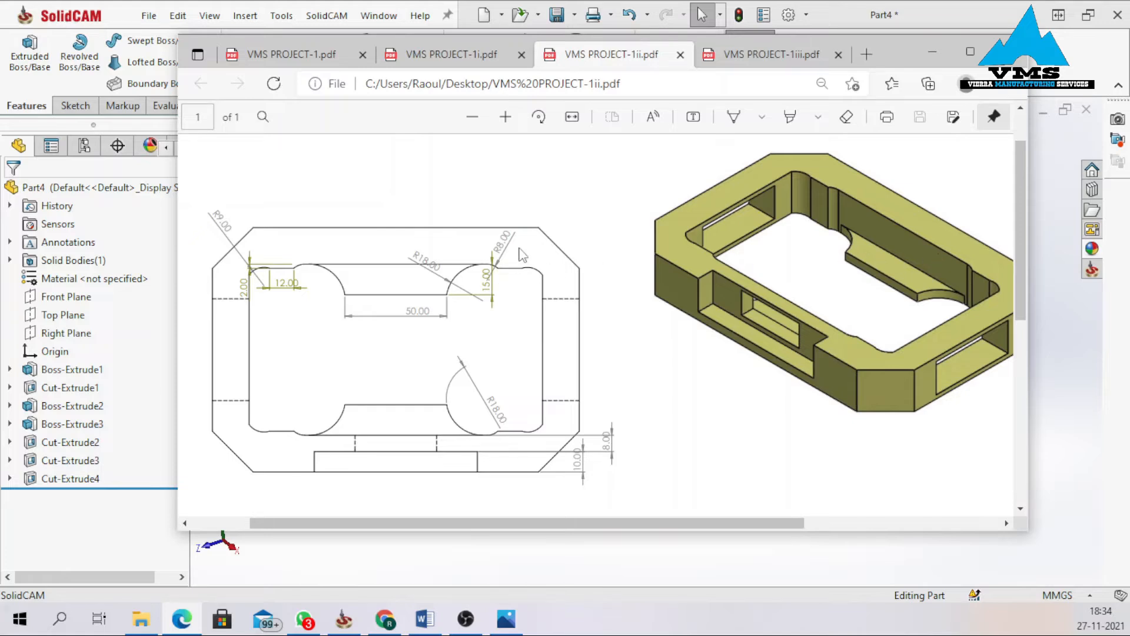
pyautogui.scroll(-5, 475, 288)
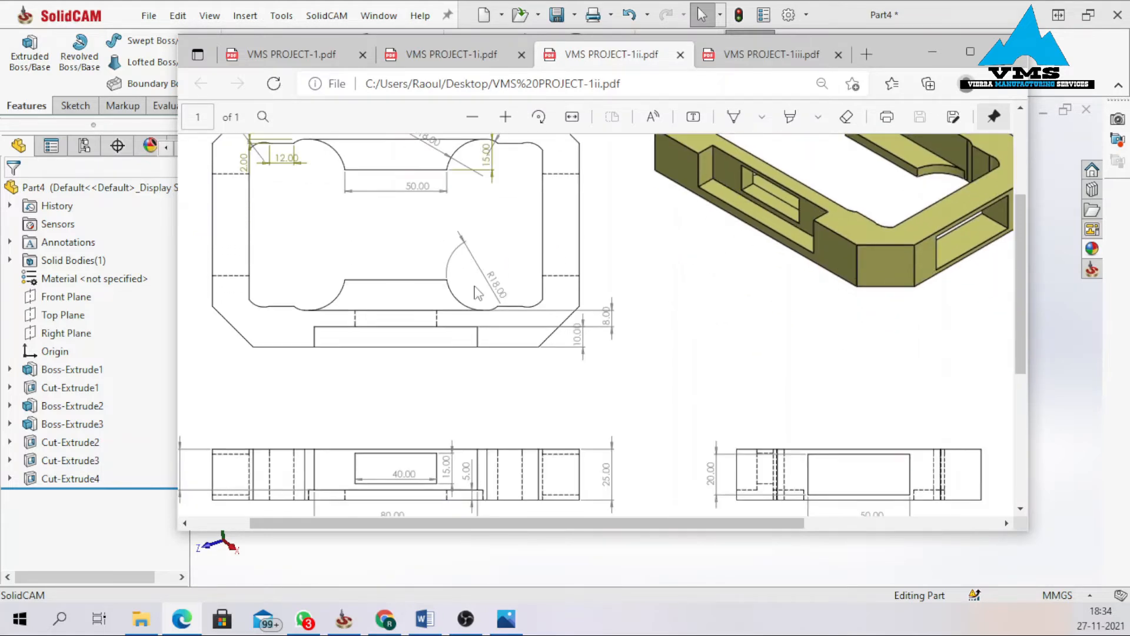
pyautogui.scroll(2, 478, 295)
# Switch back to SolidCAM and start an 18 mm fillet on one inner corner edge between the rear tab and the inner wall.
pyautogui.click(346, 618)
pyautogui.moveTo(664, 417); pyautogui.dragTo(690, 417, button='middle')
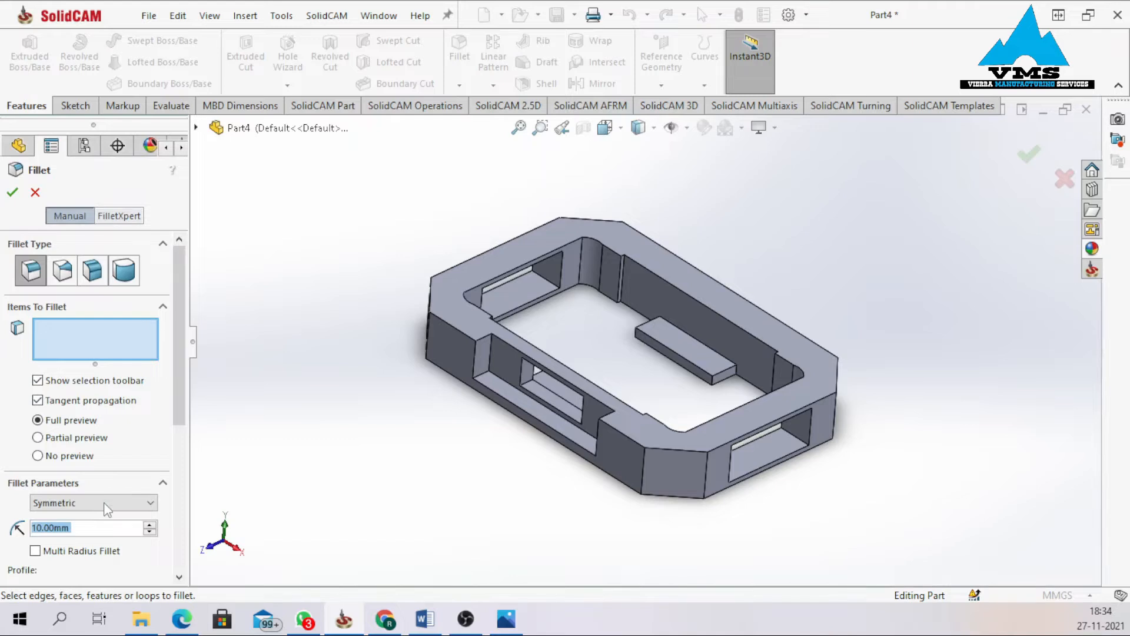
pyautogui.write('18')
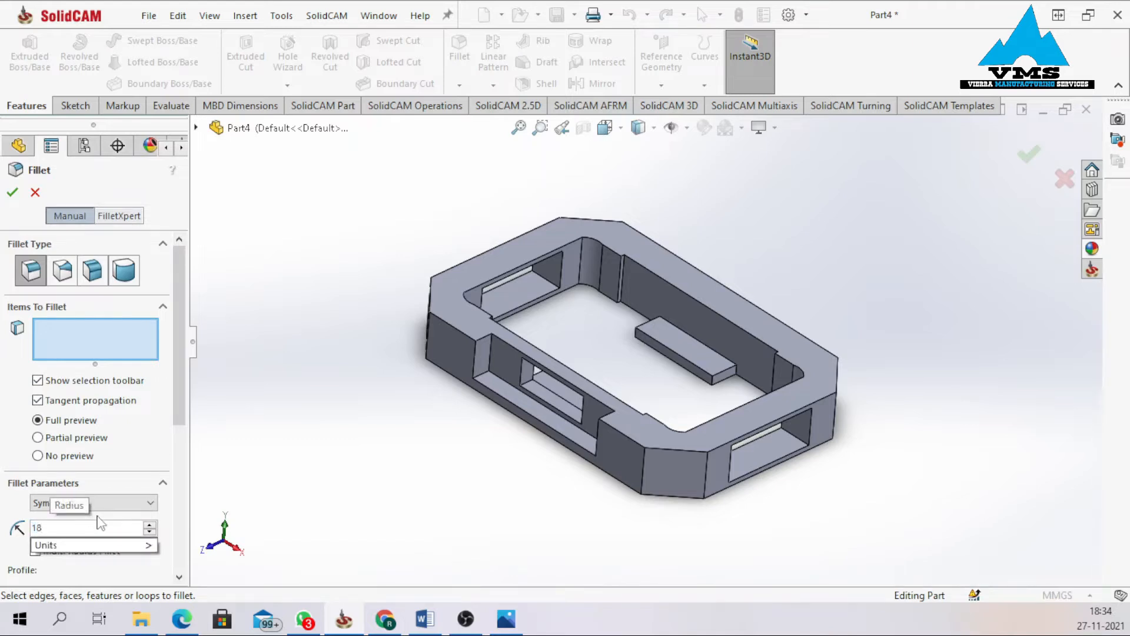
pyautogui.press('Return')
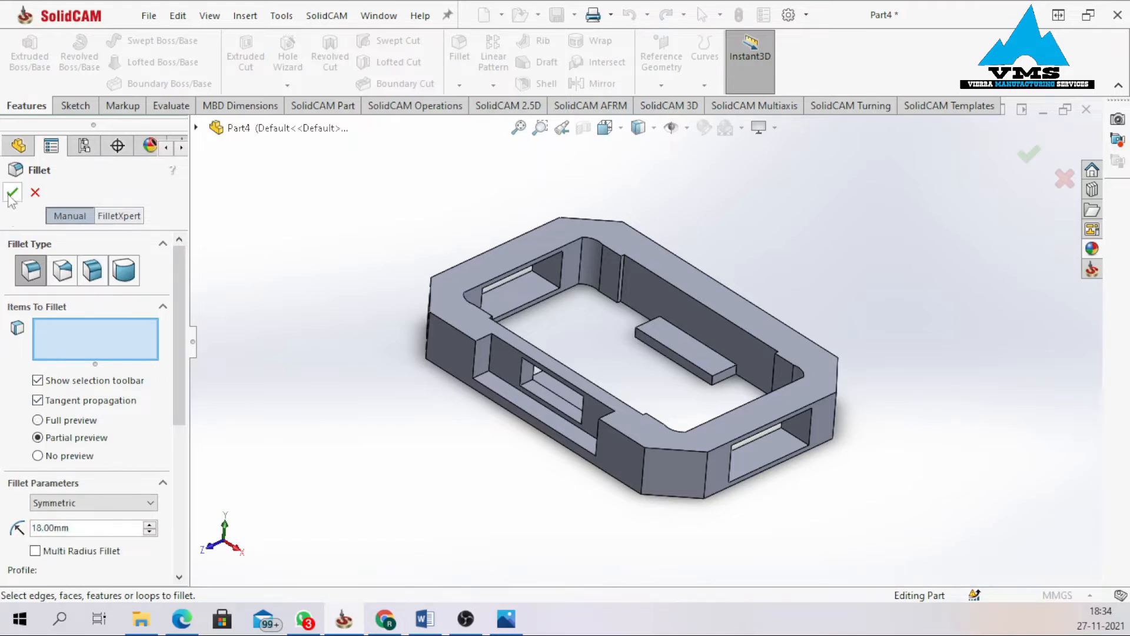
pyautogui.scroll(-6, 691, 377)
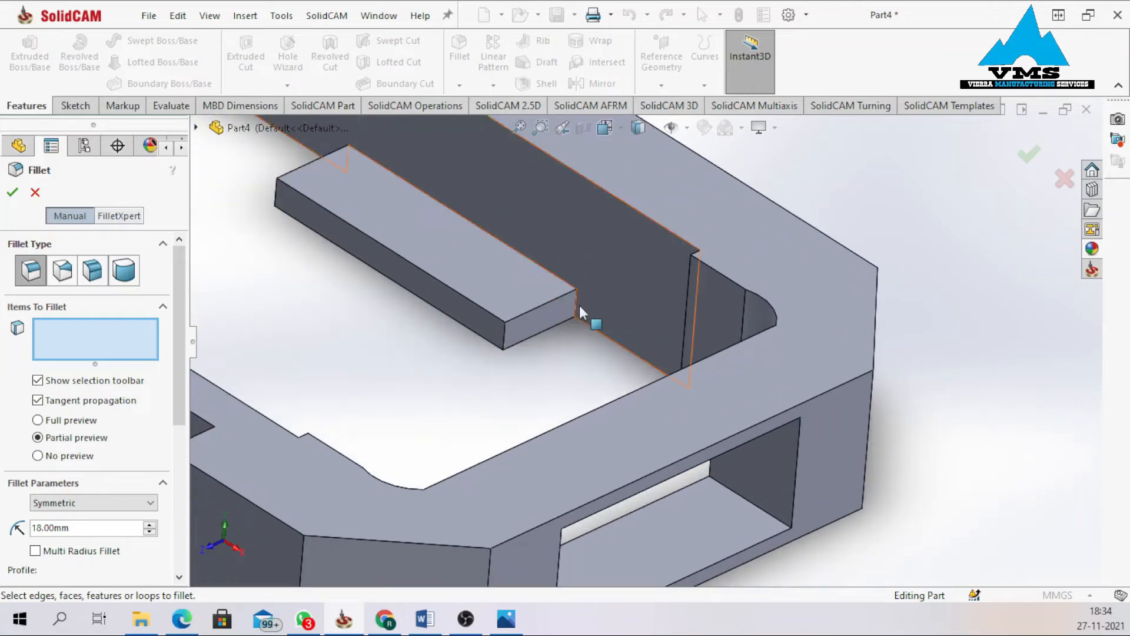
pyautogui.click(575, 300)
# Add the corner edge at the rear tab's other end to the 18 mm fillet and use the full preview.
pyautogui.scroll(5, 575, 307)
pyautogui.moveTo(468, 306); pyautogui.dragTo(461, 396, button='middle')
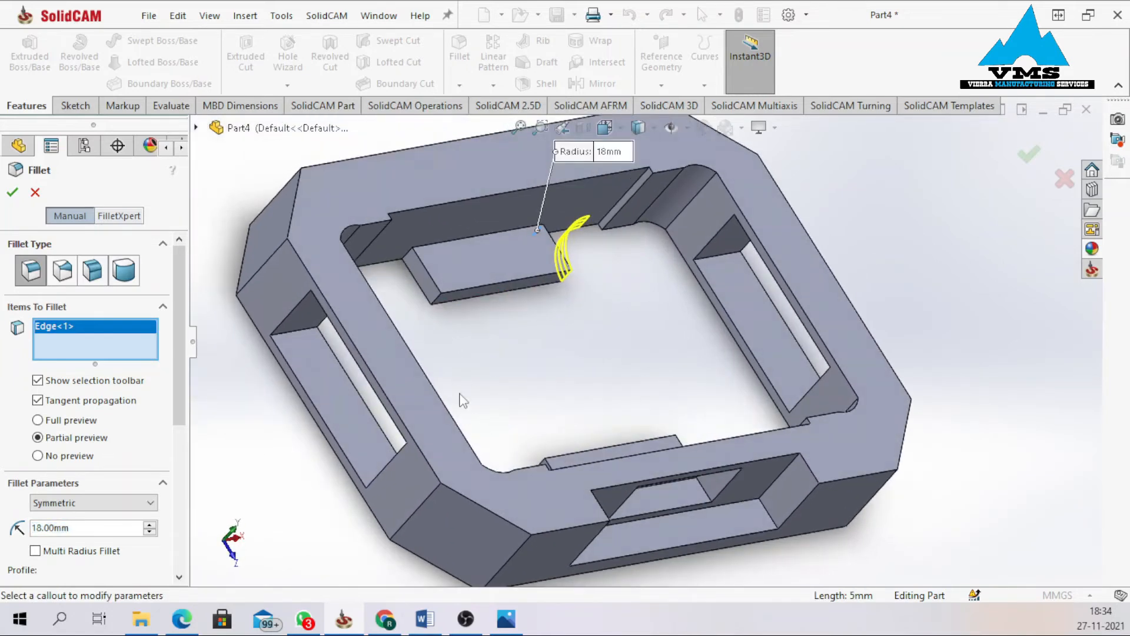
pyautogui.click(405, 256)
pyautogui.moveTo(486, 377); pyautogui.dragTo(512, 308, button='middle')
pyautogui.scroll(-3, 565, 356)
pyautogui.moveTo(565, 356); pyautogui.dragTo(566, 339, button='middle')
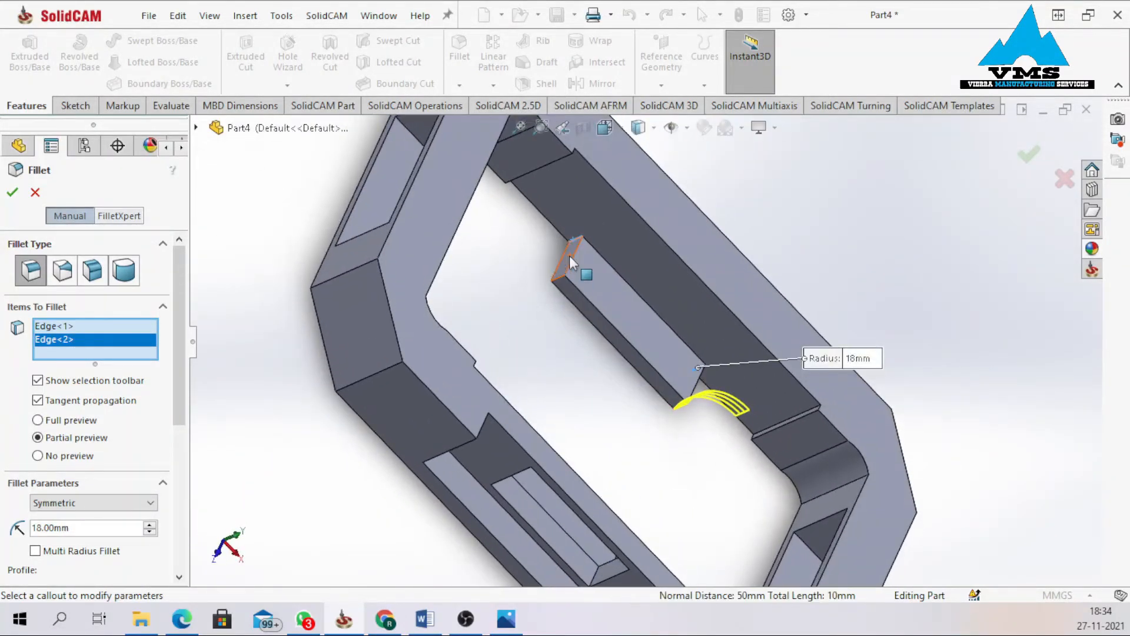
pyautogui.click(37, 420)
# Add both wall corner edges of the opposite tab to the 18 mm fillet and apply it.
pyautogui.moveTo(508, 399); pyautogui.dragTo(376, 525, button='middle')
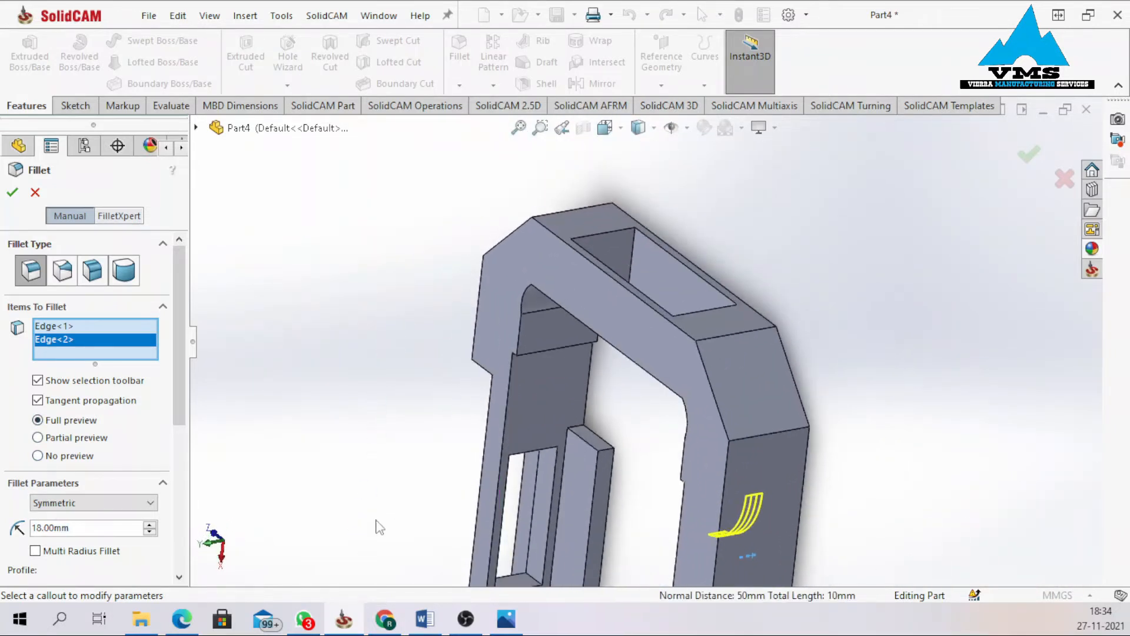
pyautogui.click(576, 426)
pyautogui.moveTo(576, 426); pyautogui.dragTo(581, 474, button='middle')
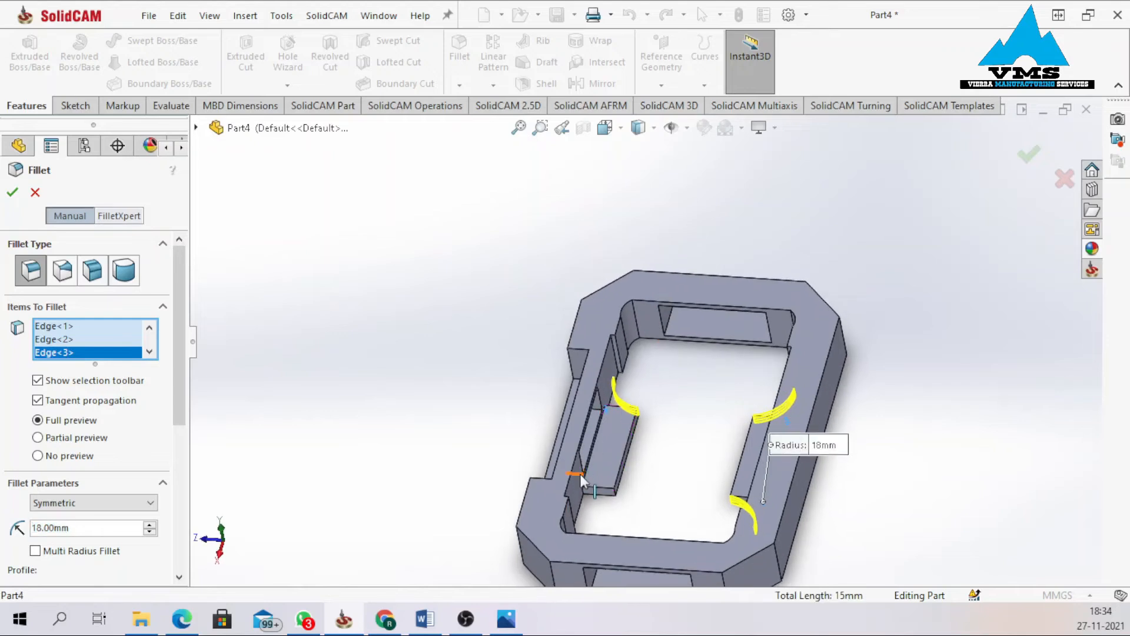
pyautogui.scroll(-5, 581, 475)
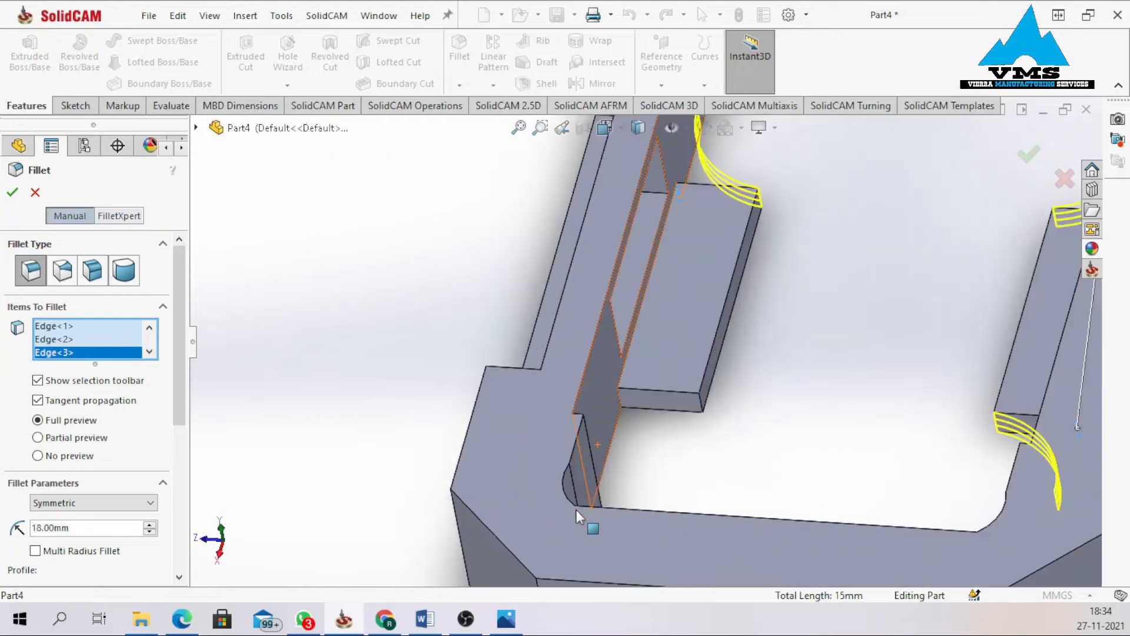
pyautogui.click(620, 407)
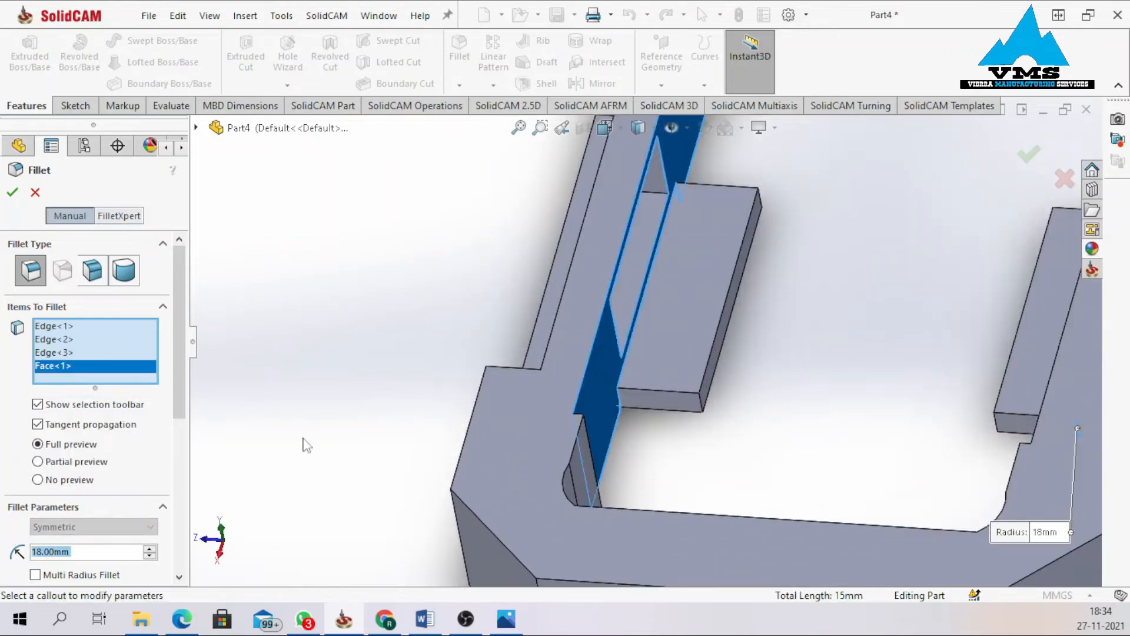
pyautogui.rightClick(134, 376)
pyautogui.click(172, 396)
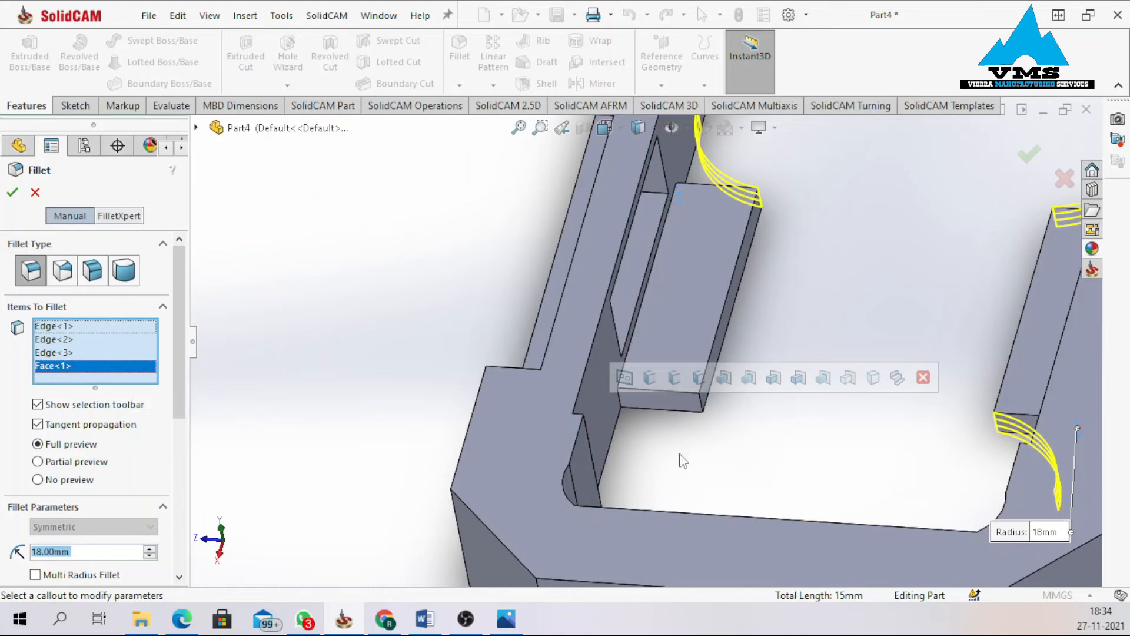
pyautogui.click(620, 401)
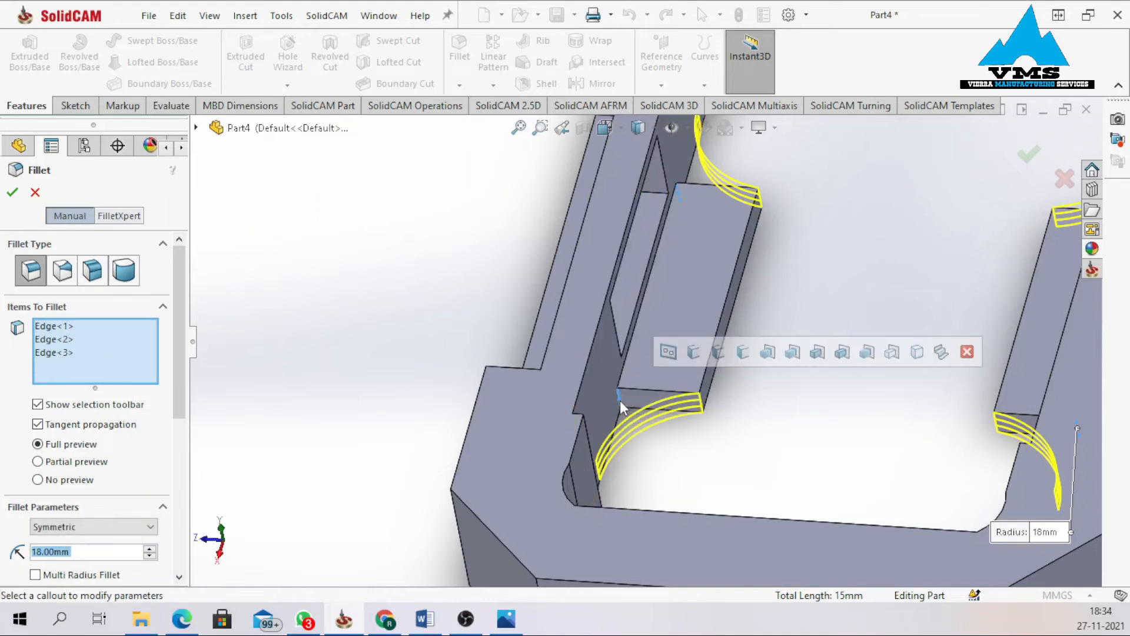
pyautogui.click(12, 192)
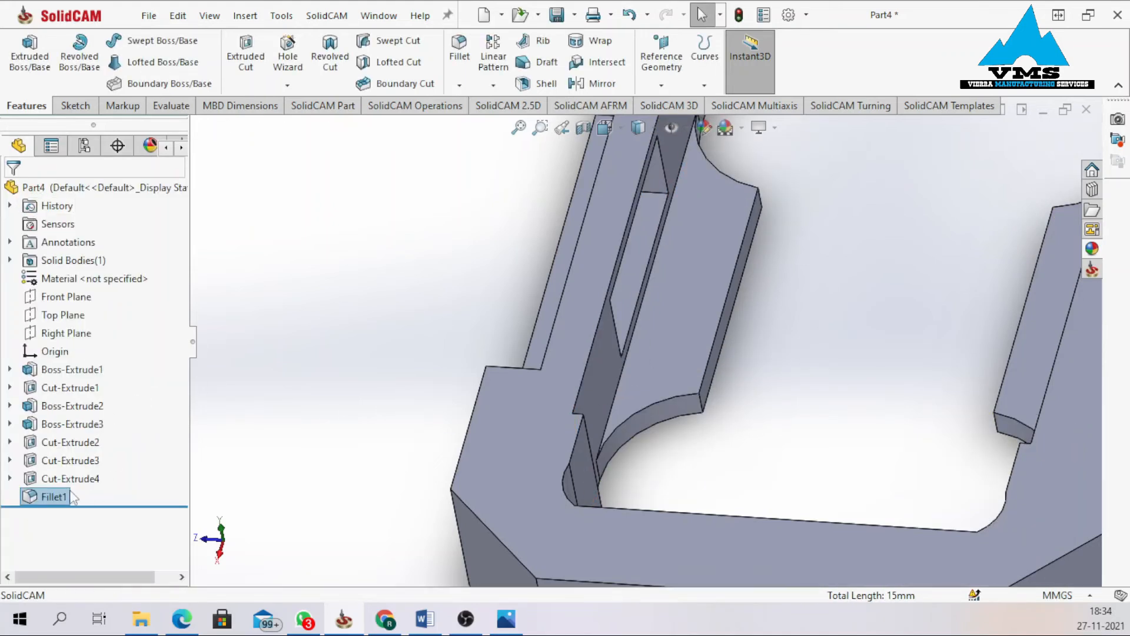
# Start an 8 mm fillet on the step edge in the inner wall beside one end of the rear tab.
pyautogui.scroll(3, 647, 329)
pyautogui.moveTo(647, 330); pyautogui.dragTo(530, 283, button='middle')
pyautogui.click(459, 48)
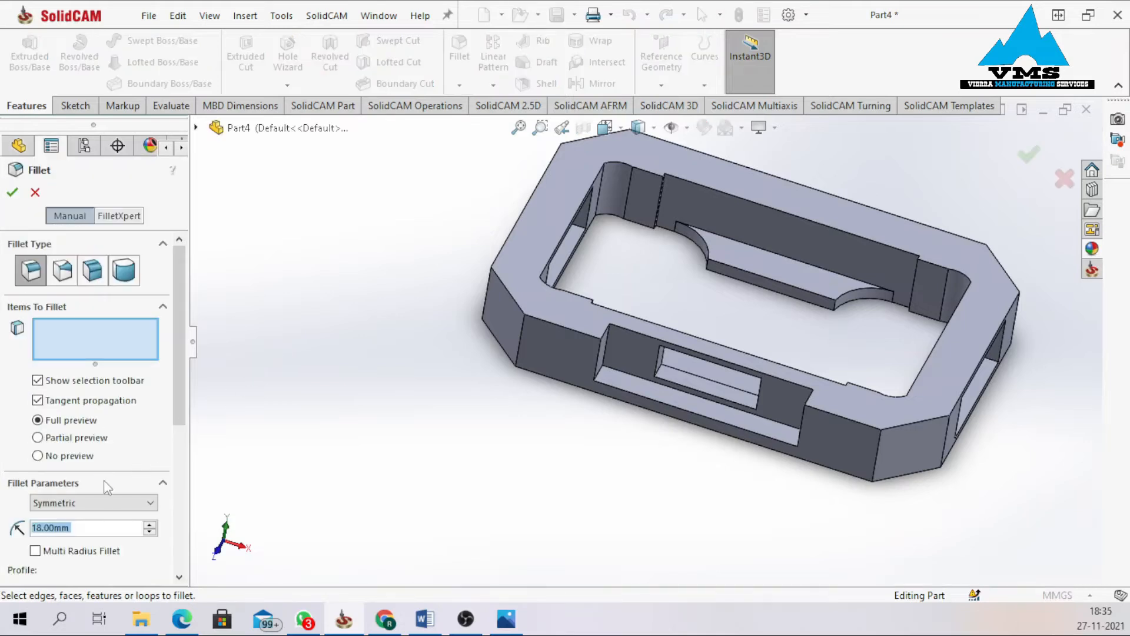
pyautogui.write('8')
pyautogui.press('Return')
pyautogui.scroll(-3, 923, 268)
pyautogui.moveTo(760, 384); pyautogui.dragTo(814, 420, button='middle')
pyautogui.scroll(-4, 846, 344)
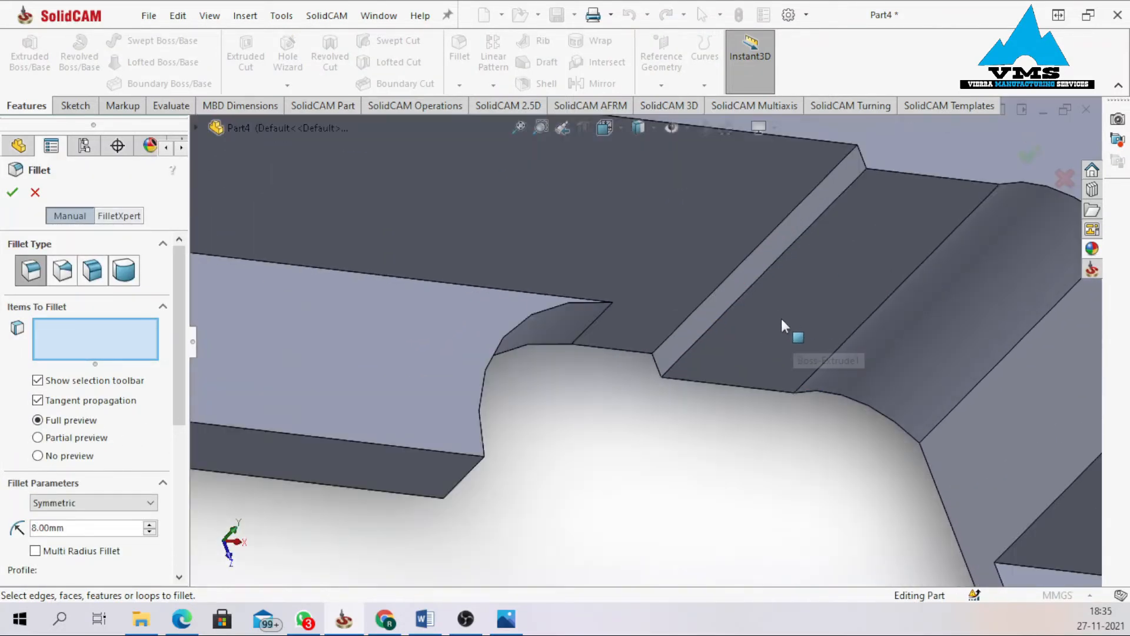
pyautogui.click(744, 260)
# Add the step edge in the inner wall at the rear tab's other end to the 8 mm fillet.
pyautogui.scroll(4, 700, 295)
pyautogui.scroll(-4, 253, 306)
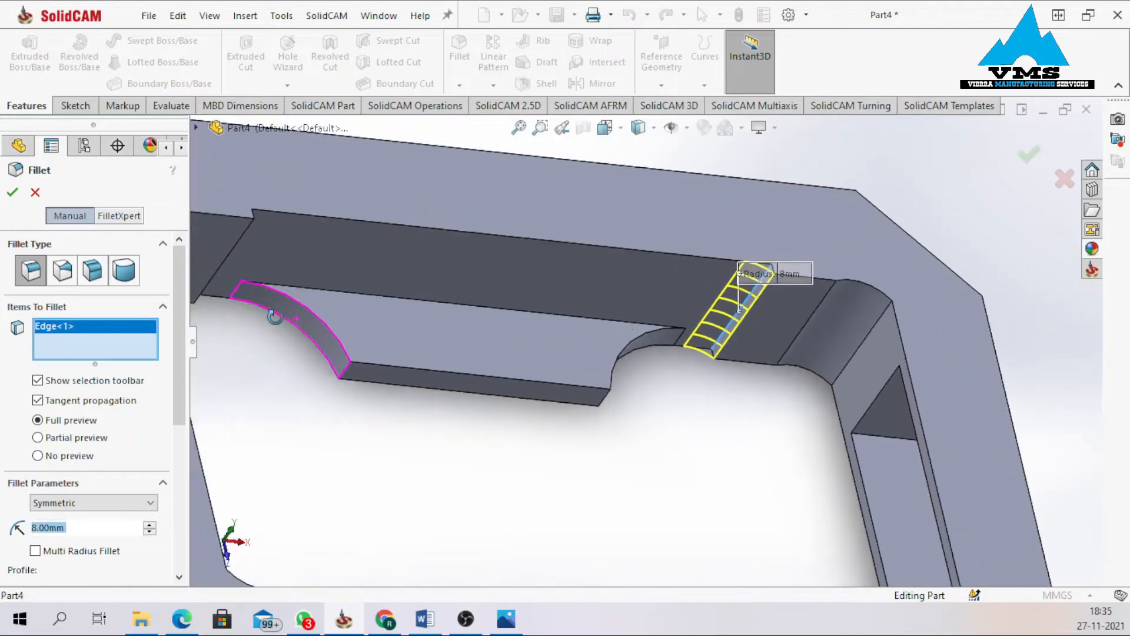
pyautogui.scroll(4, 253, 308)
pyautogui.moveTo(322, 294); pyautogui.dragTo(520, 291, button='middle')
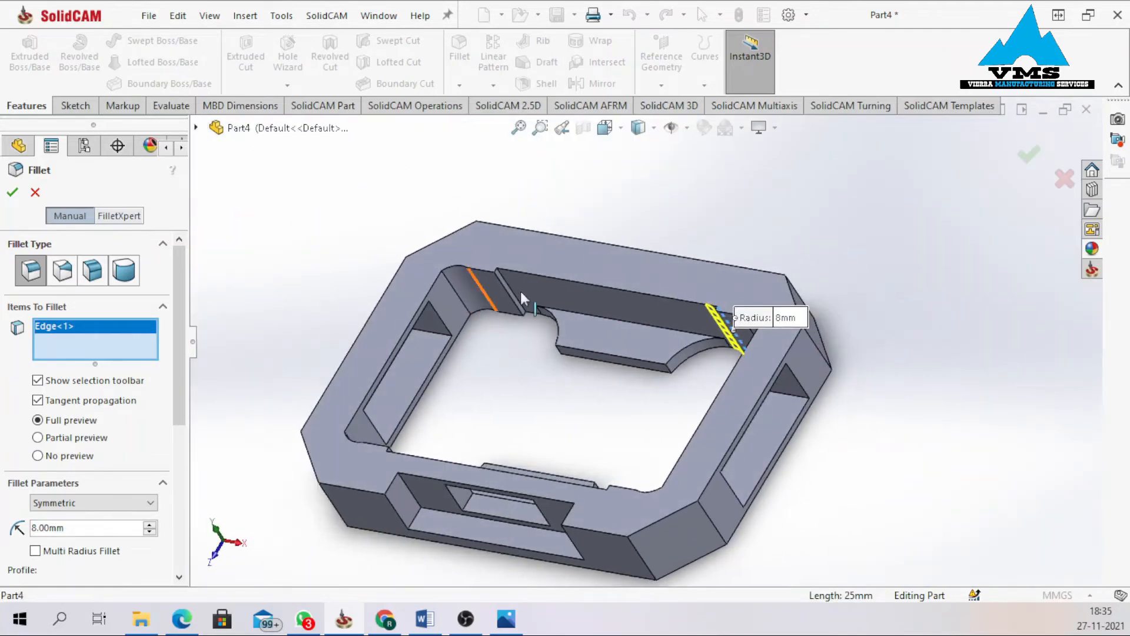
pyautogui.scroll(-4, 553, 280)
pyautogui.scroll(-1, 553, 280)
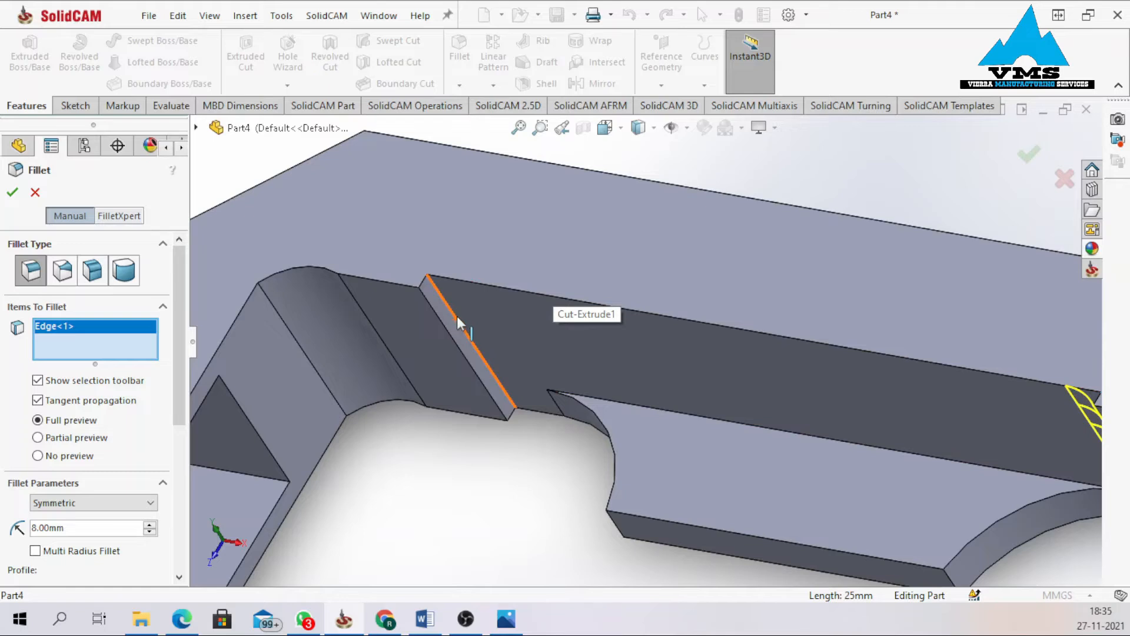
pyautogui.click(458, 318)
# Add the step edge beside one end of the opposite inner wall's tab to the 8 mm fillet.
pyautogui.scroll(5, 467, 329)
pyautogui.moveTo(475, 390); pyautogui.dragTo(555, 430, button='middle')
pyautogui.scroll(-4, 604, 378)
pyautogui.moveTo(522, 370)
pyautogui.mouseDown(button='middle')
pyautogui.moveTo(494, 398)
pyautogui.moveTo(514, 383)
pyautogui.mouseUp(button='middle')
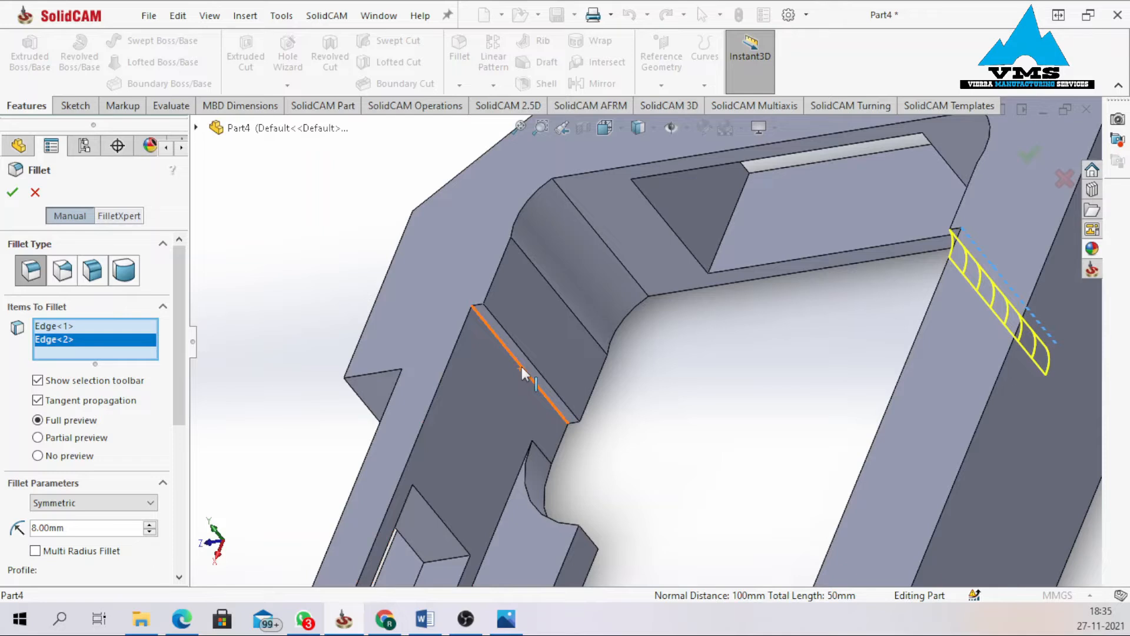
pyautogui.click(521, 366)
# Add the remaining step edge at the opposite tab's other end and apply the 8 mm fillet.
pyautogui.scroll(5, 523, 372)
pyautogui.moveTo(594, 430); pyautogui.dragTo(561, 497, button='middle')
pyautogui.scroll(-6, 580, 417)
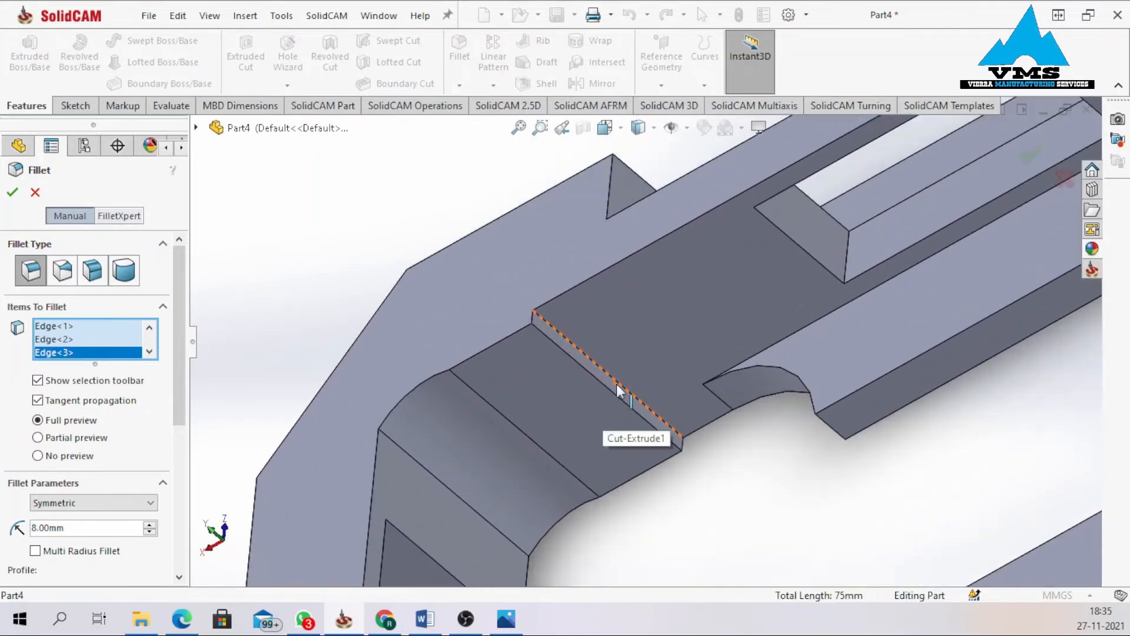
pyautogui.click(603, 370)
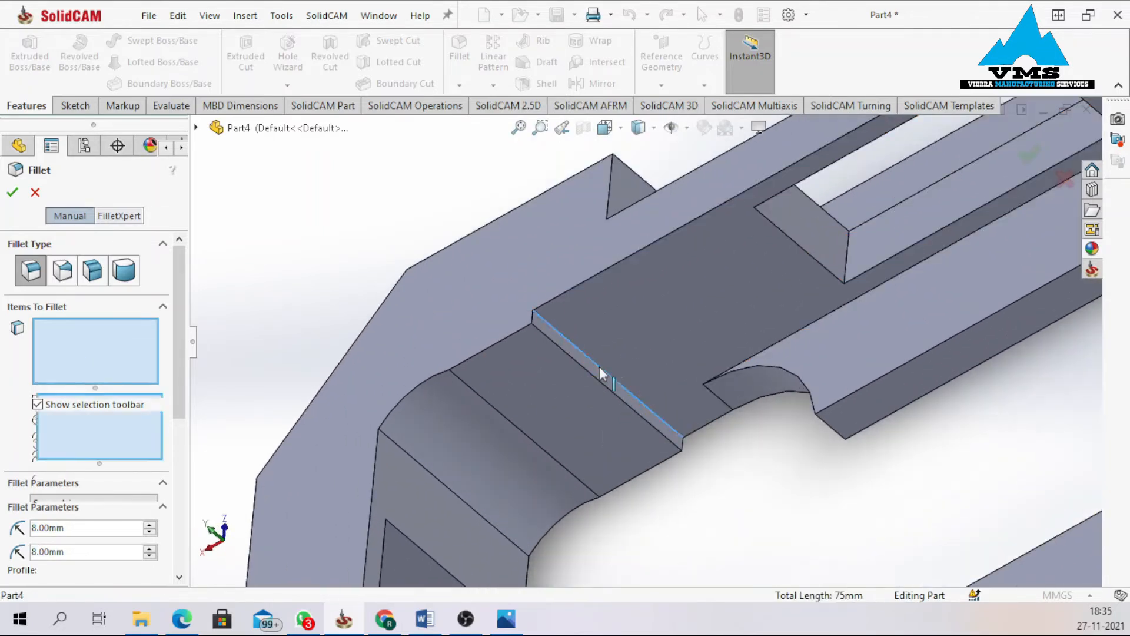
pyautogui.click(12, 192)
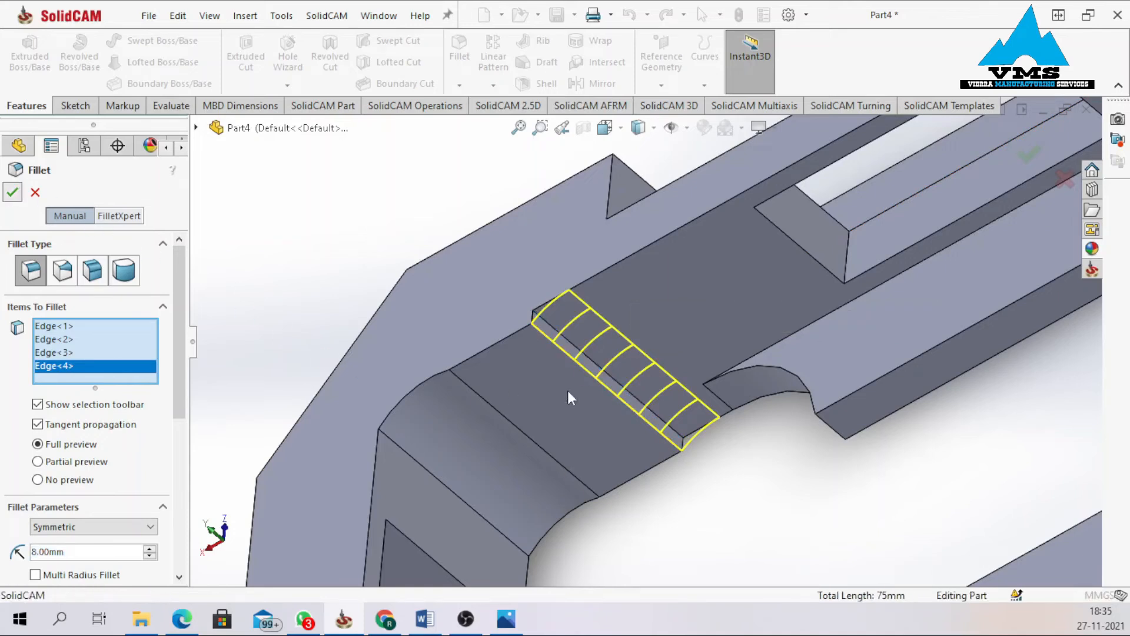
pyautogui.scroll(8, 793, 392)
pyautogui.moveTo(764, 399); pyautogui.dragTo(873, 396, button='middle')
pyautogui.press('Escape')
pyautogui.scroll(-4, 829, 374)
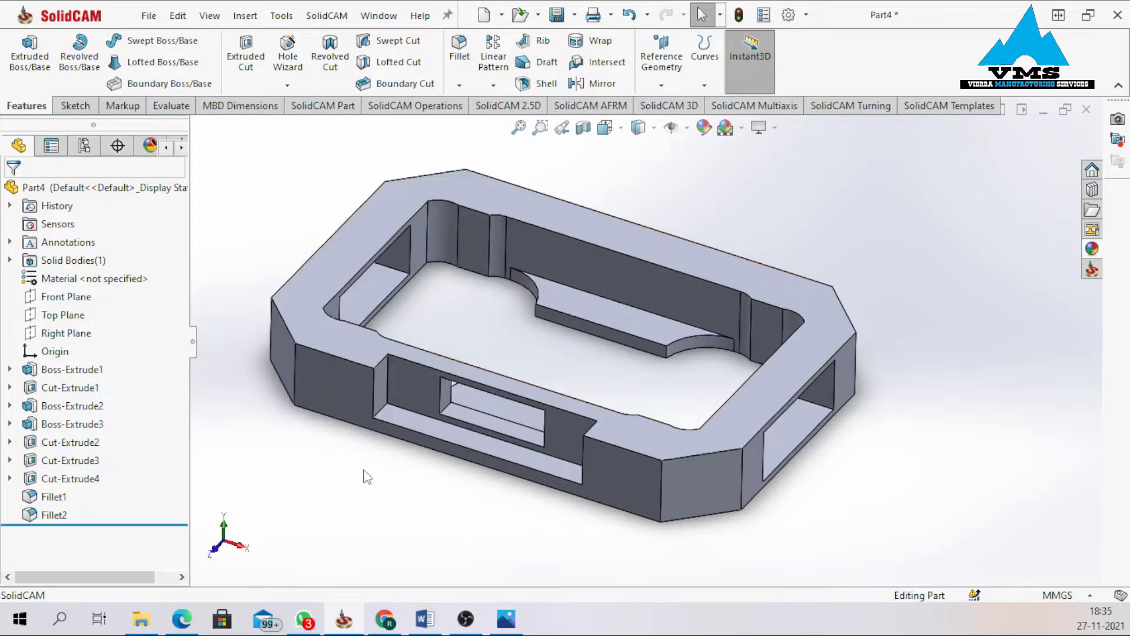
# Switch to Edge and check the finished frame against the views of the VMS PROJECT-1ii drawing.
pyautogui.moveTo(182, 618)
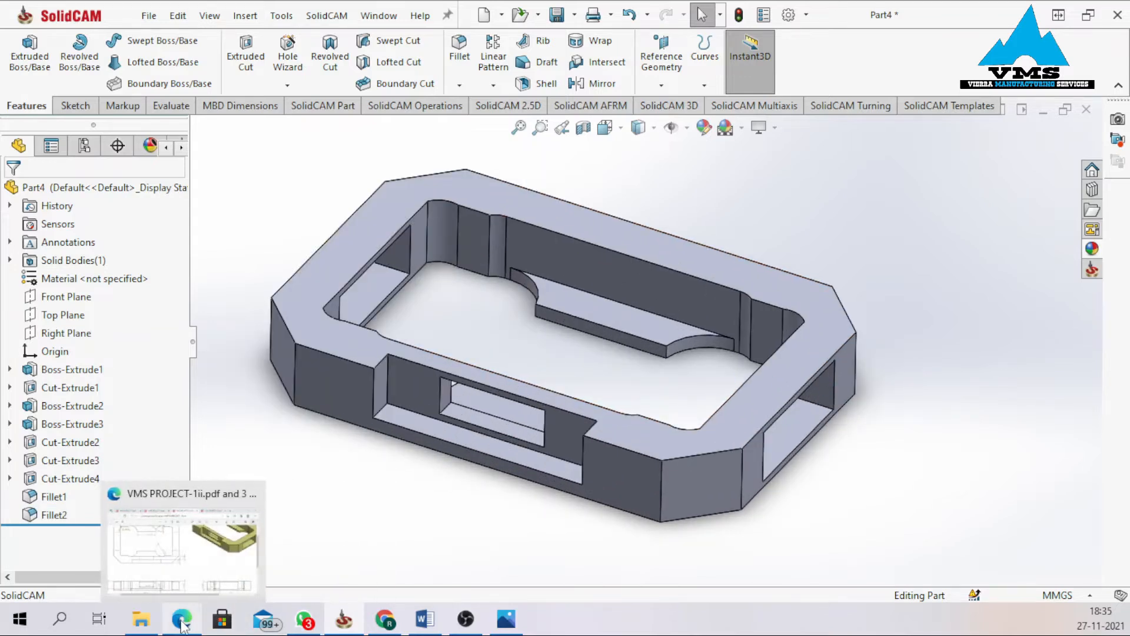
pyautogui.click(183, 562)
pyautogui.moveTo(333, 524); pyautogui.dragTo(267, 525)
pyautogui.scroll(-3, 405, 442)
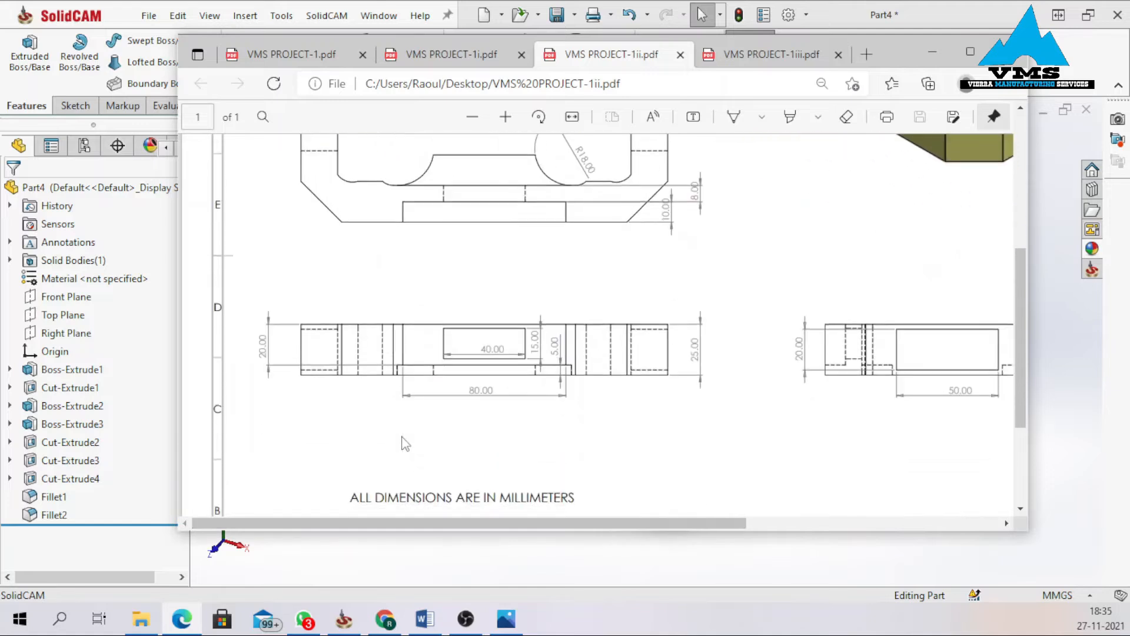
pyautogui.moveTo(419, 523); pyautogui.dragTo(531, 523)
pyautogui.scroll(5, 743, 384)
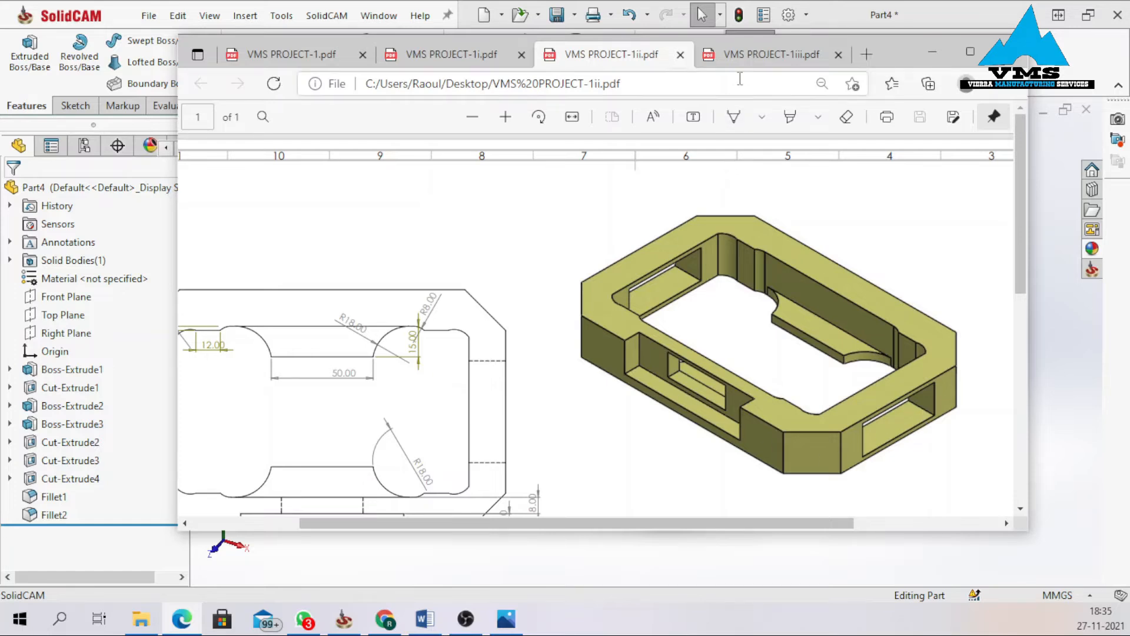
# Open the VMS PROJECT-1iii drawing, compare it with VMS PROJECT-1ii, and examine its holes and the corner radii of its pocket and windows.
pyautogui.click(749, 55)
pyautogui.click(752, 90)
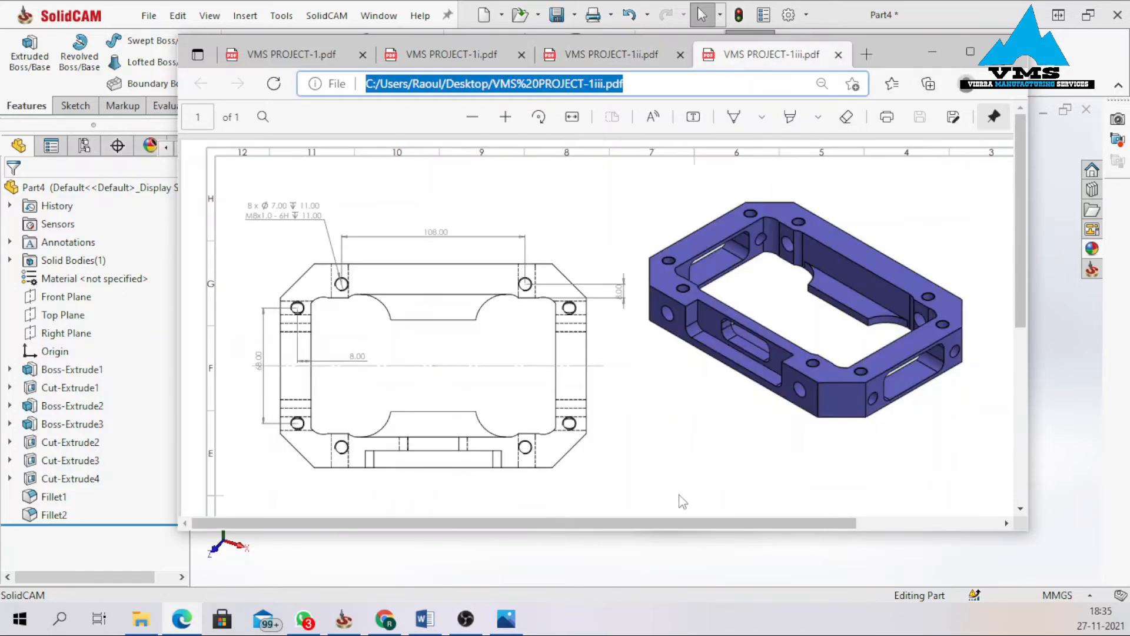
pyautogui.click(680, 517)
pyautogui.moveTo(1017, 302)
pyautogui.mouseDown()
pyautogui.moveTo(1035, 454)
pyautogui.moveTo(1037, 331)
pyautogui.mouseUp()
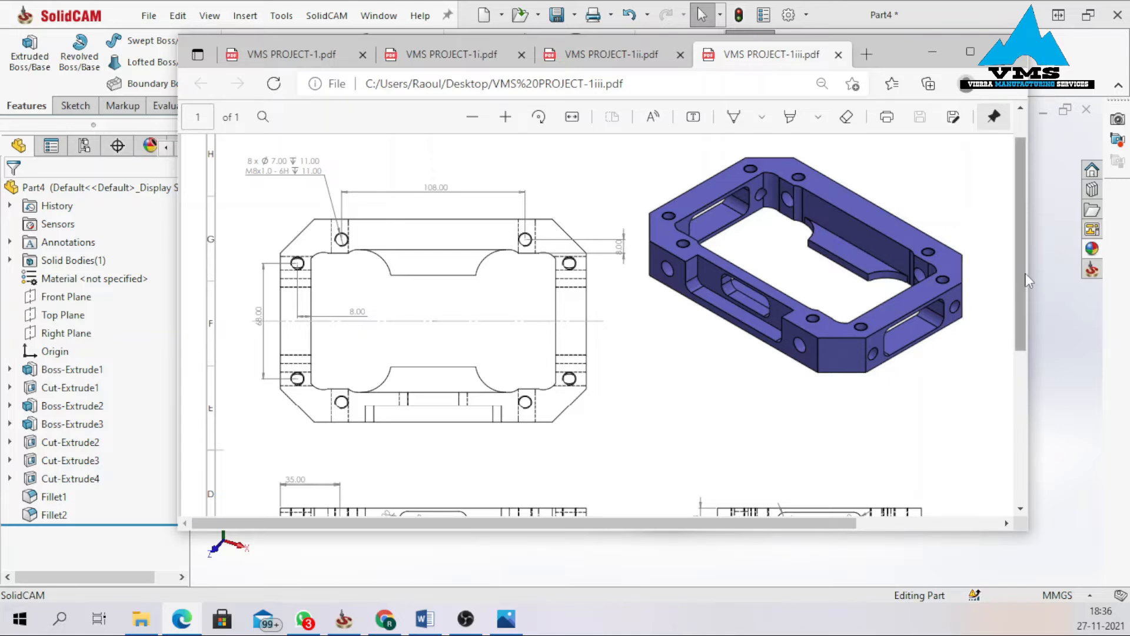
pyautogui.scroll(-1, 1027, 290)
pyautogui.scroll(-1, 1027, 291)
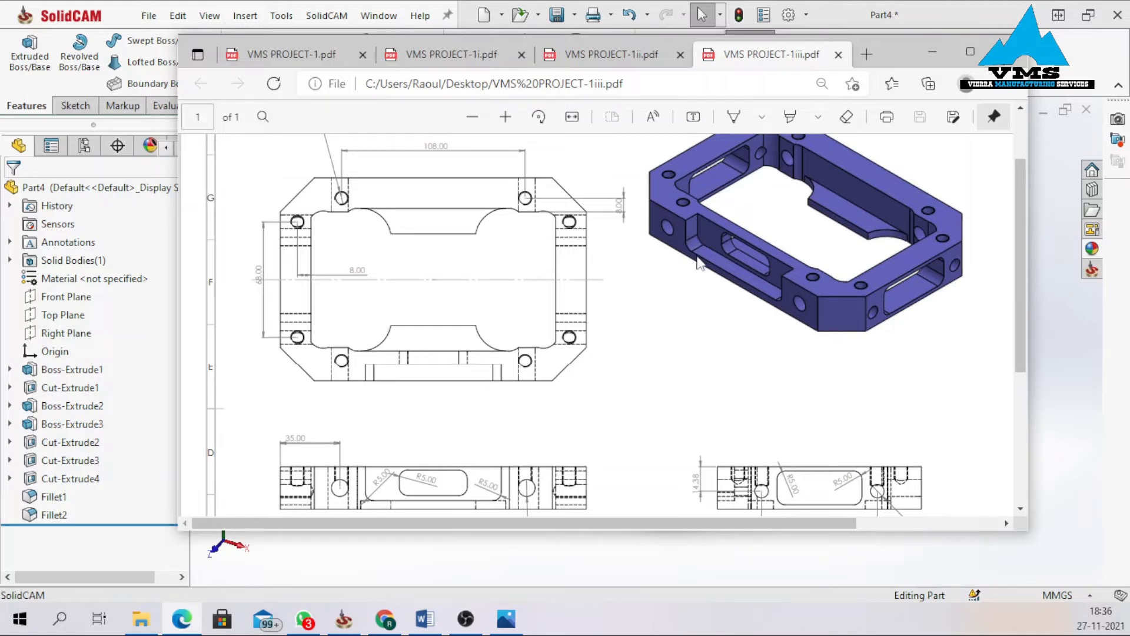
pyautogui.click(647, 59)
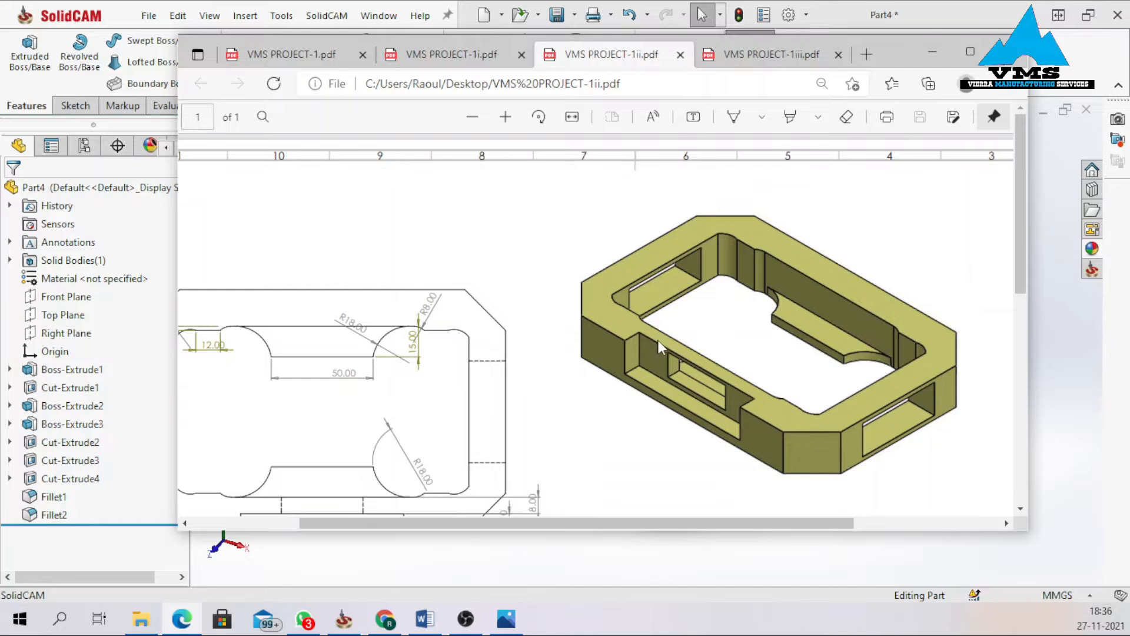
pyautogui.click(723, 61)
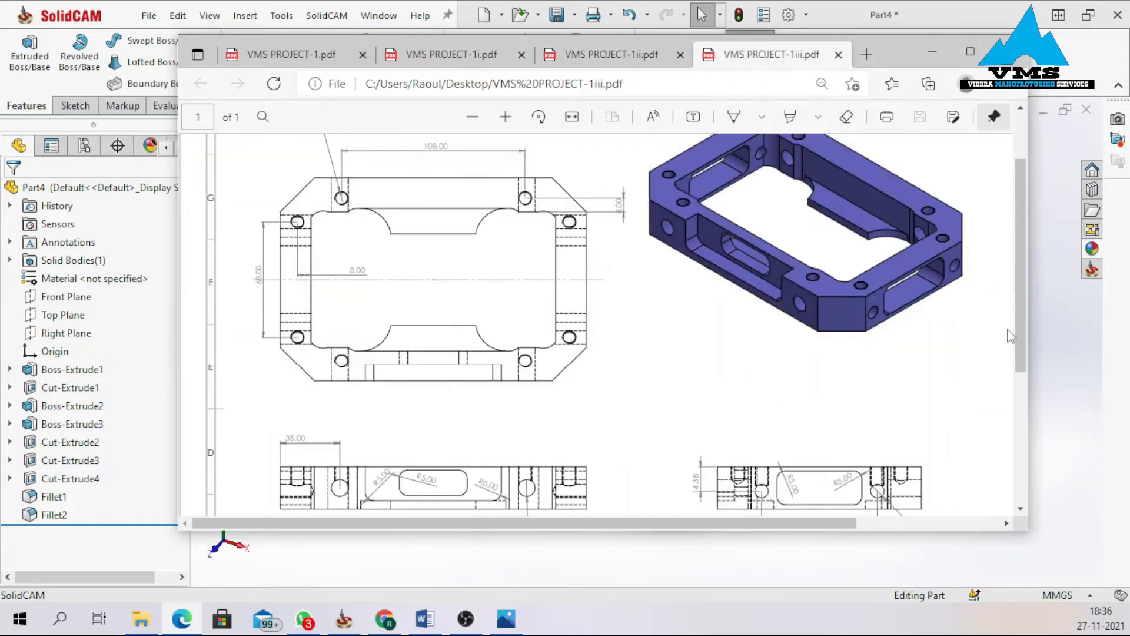
pyautogui.scroll(-1, 1019, 334)
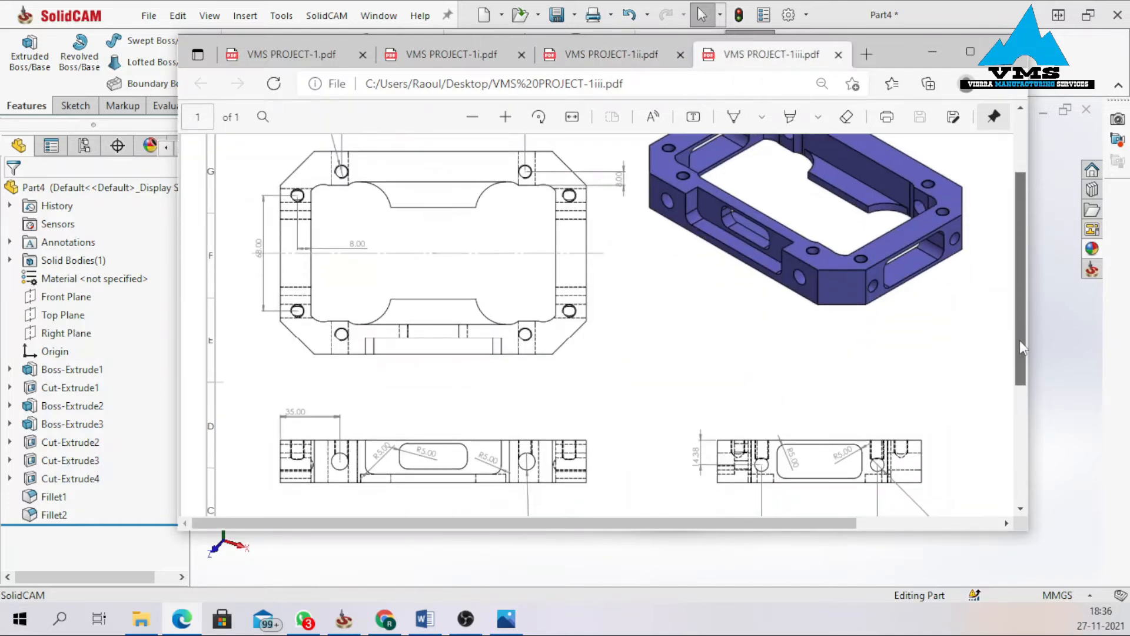
pyautogui.scroll(-2, 1020, 344)
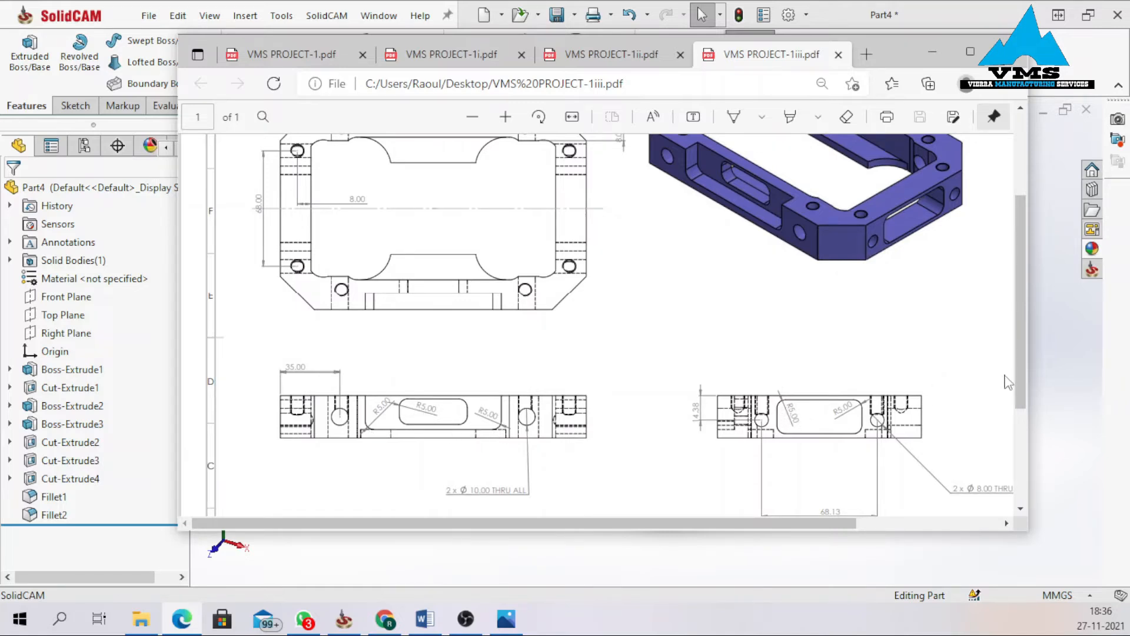
pyautogui.moveTo(1017, 361)
pyautogui.mouseDown()
pyautogui.moveTo(1012, 308)
pyautogui.moveTo(1012, 344)
pyautogui.moveTo(1008, 316)
pyautogui.mouseUp()
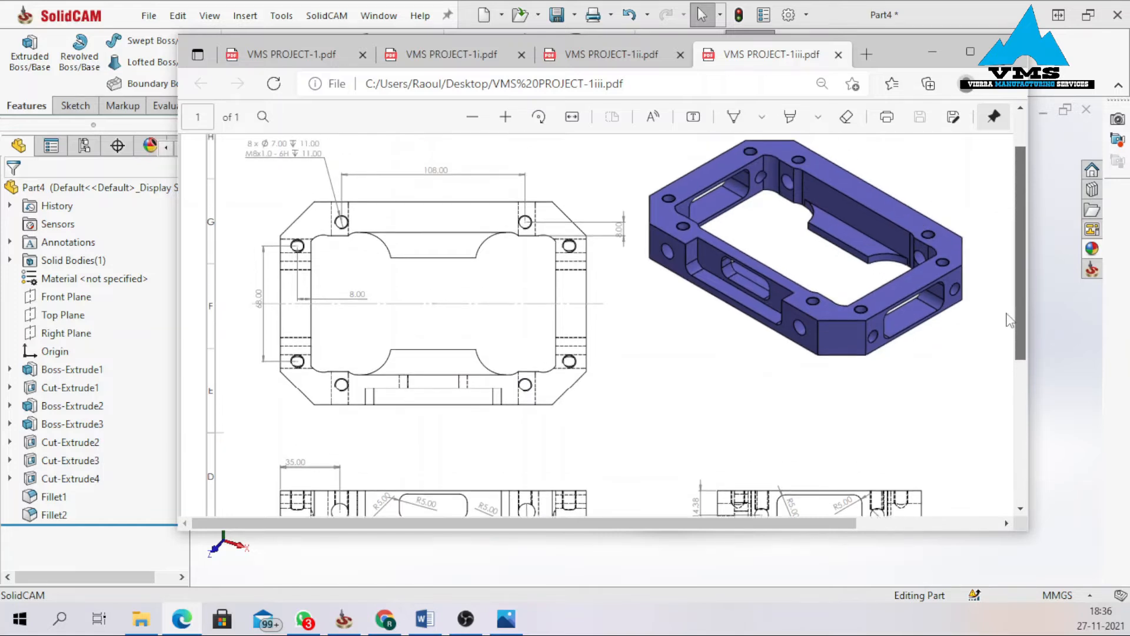
pyautogui.scroll(-1, 1009, 320)
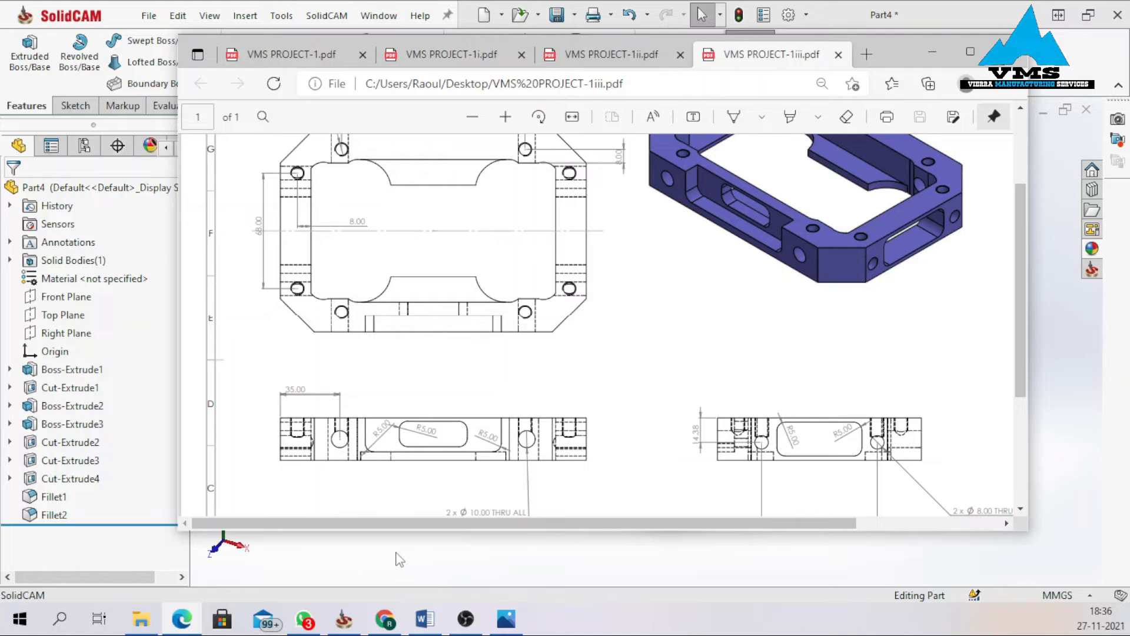
# Switch back to SolidCAM and start a 5 mm fillet with tangent propagation on both lower corner edges of the front pocket.
pyautogui.click(345, 619)
pyautogui.scroll(-1, 659, 405)
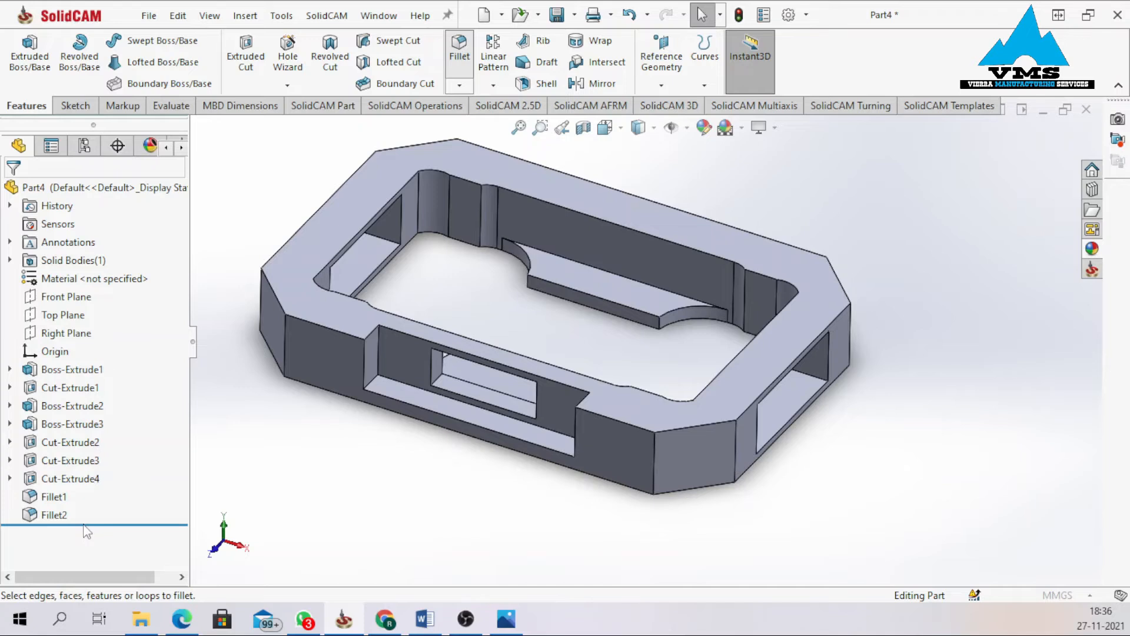
pyautogui.write('5')
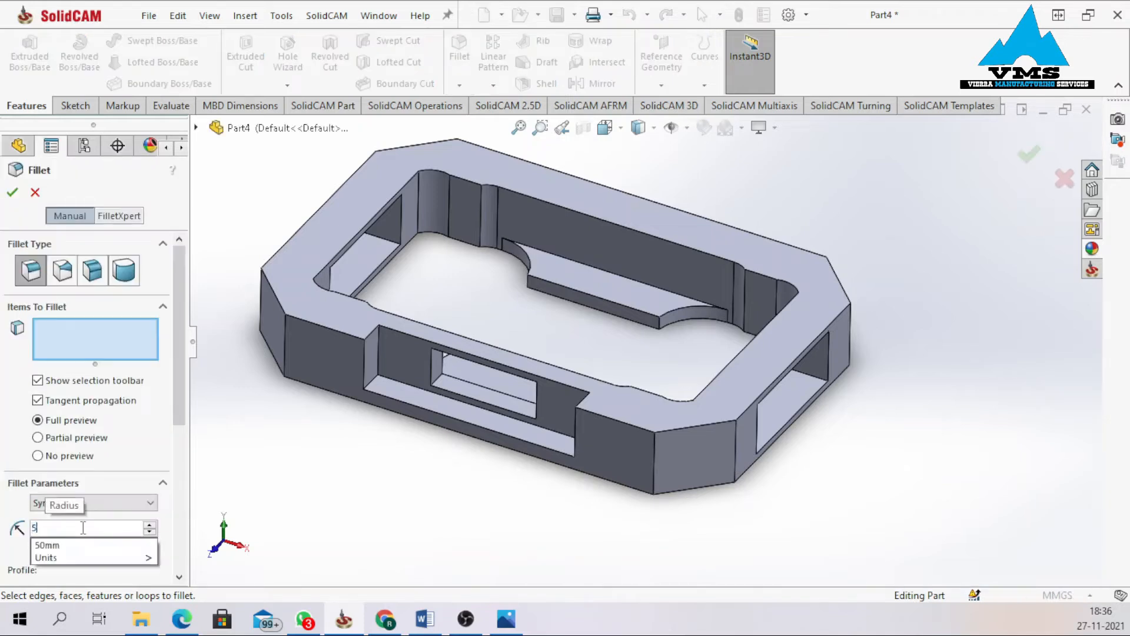
pyautogui.click(145, 403)
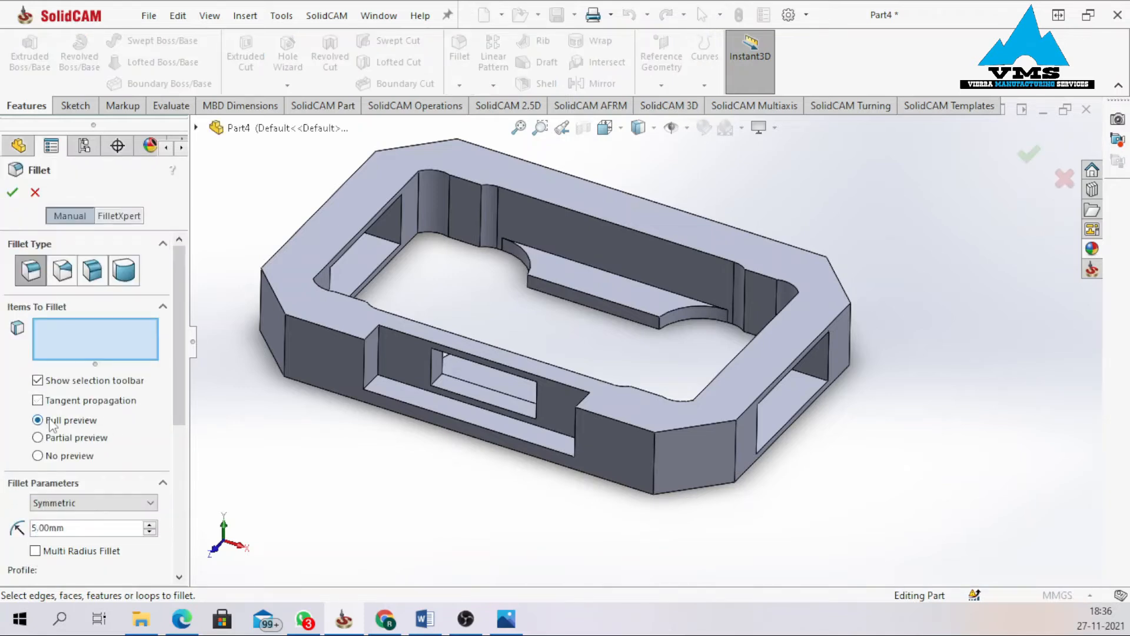
pyautogui.click(62, 403)
pyautogui.scroll(-5, 390, 379)
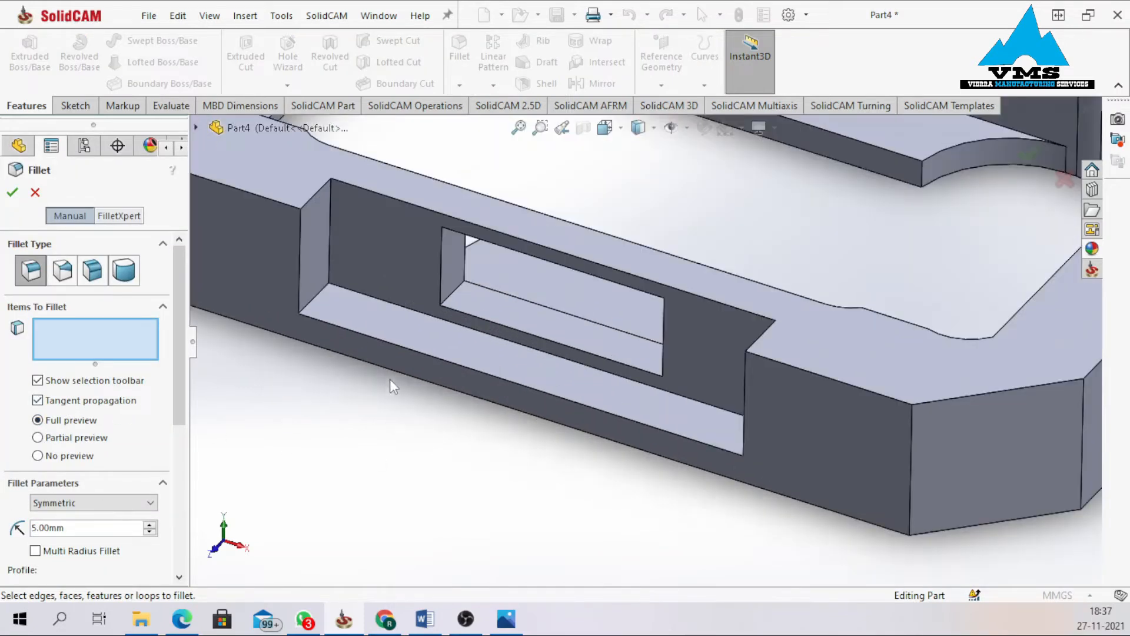
pyautogui.click(324, 309)
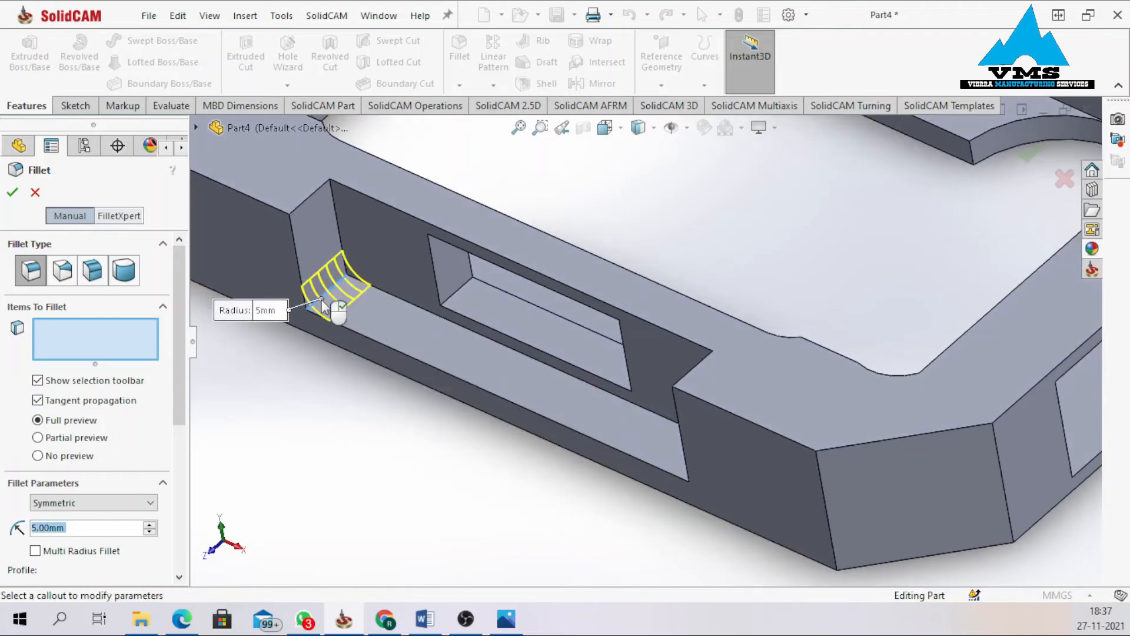
pyautogui.moveTo(626, 392); pyautogui.dragTo(702, 419, button='middle')
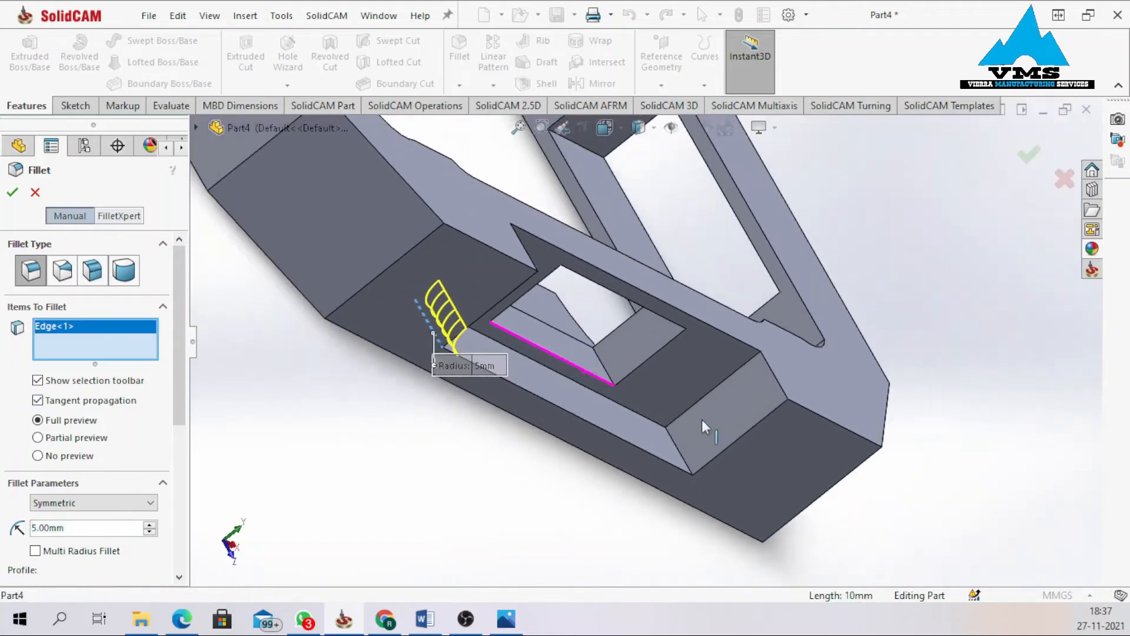
pyautogui.click(678, 446)
# Add the four inner corner edges of the window inside the front pocket to the 5 mm fillet.
pyautogui.moveTo(649, 436); pyautogui.dragTo(431, 349, button='middle')
pyautogui.scroll(-3, 347, 292)
pyautogui.moveTo(404, 300); pyautogui.dragTo(372, 278, button='middle')
pyautogui.click(402, 272)
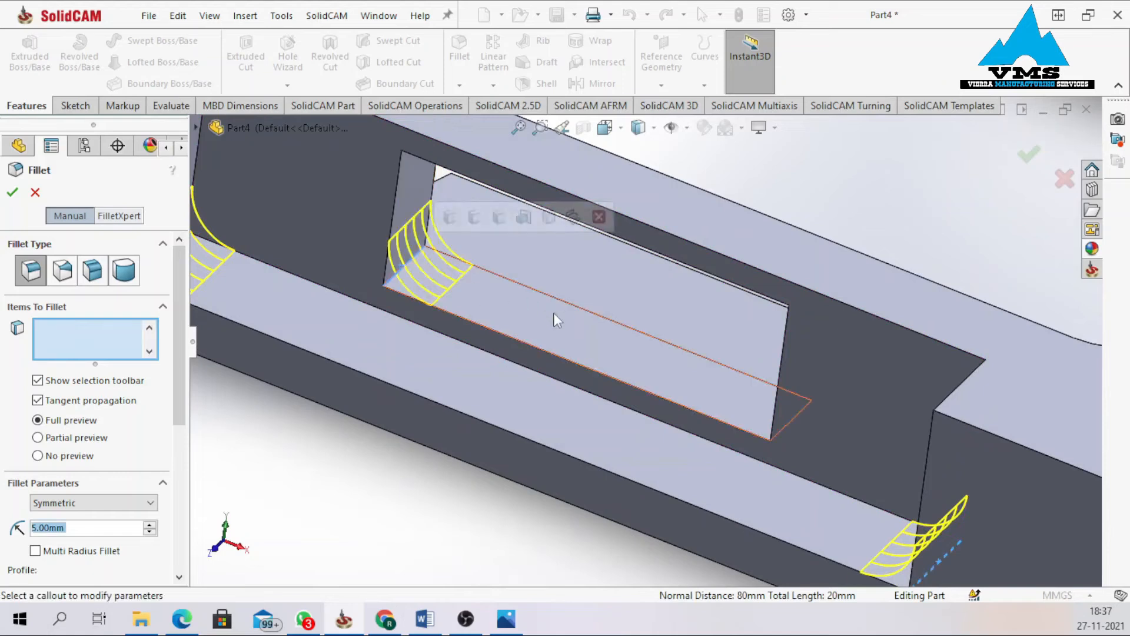
pyautogui.moveTo(553, 313); pyautogui.dragTo(612, 370, button='middle')
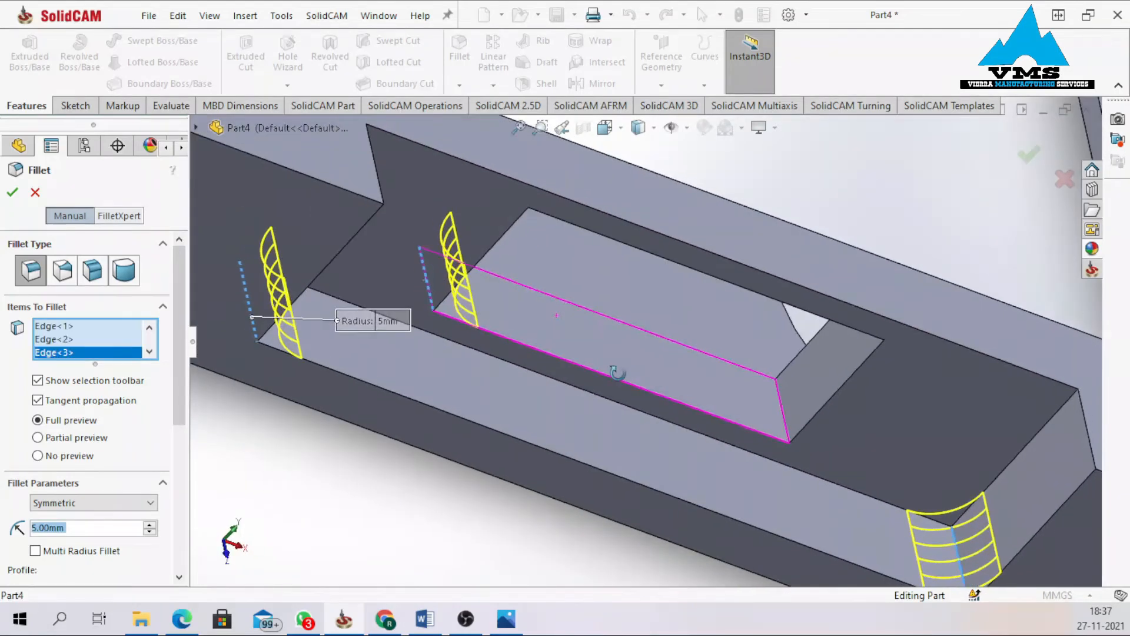
pyautogui.click(779, 401)
pyautogui.moveTo(771, 381); pyautogui.dragTo(604, 283, button='middle')
pyautogui.click(865, 267)
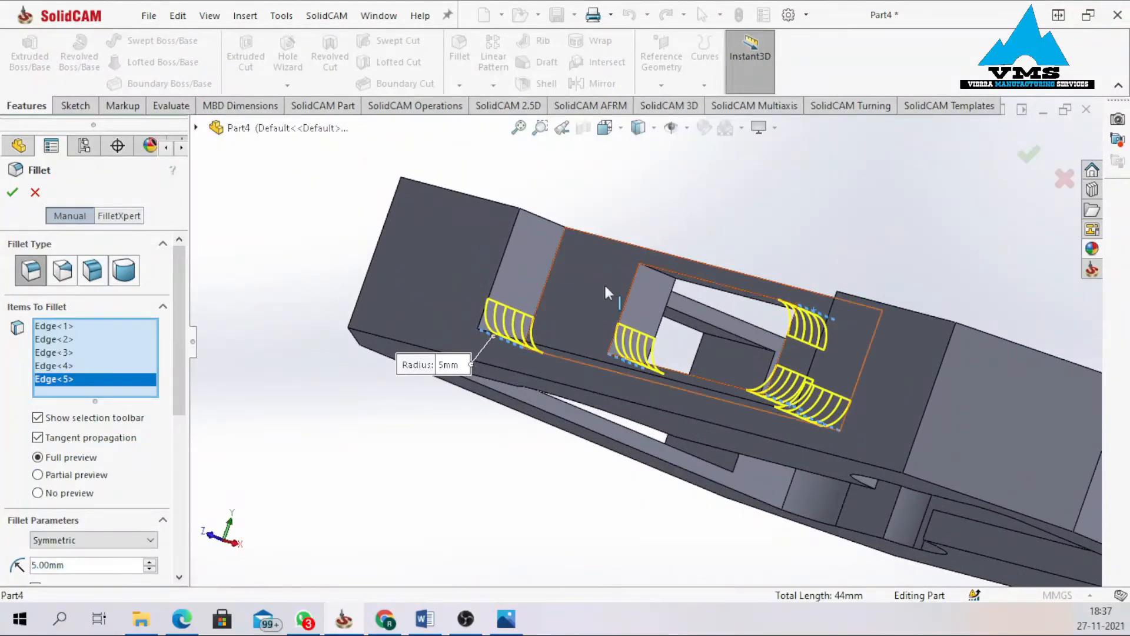
pyautogui.click(658, 271)
# Add the four inner corner edges of one end wall's side window to the 5 mm fillet.
pyautogui.moveTo(697, 330); pyautogui.dragTo(677, 399, button='middle')
pyautogui.scroll(8, 741, 423)
pyautogui.scroll(-1, 706, 454)
pyautogui.scroll(-7, 706, 456)
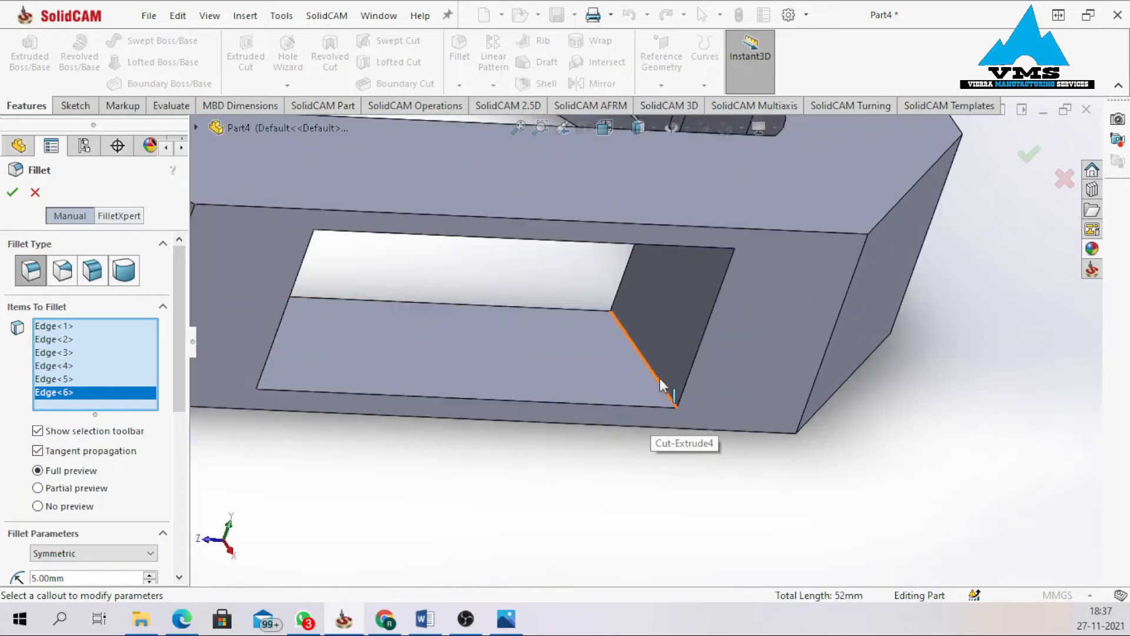
pyautogui.click(662, 380)
pyautogui.moveTo(663, 373); pyautogui.dragTo(719, 241, button='middle')
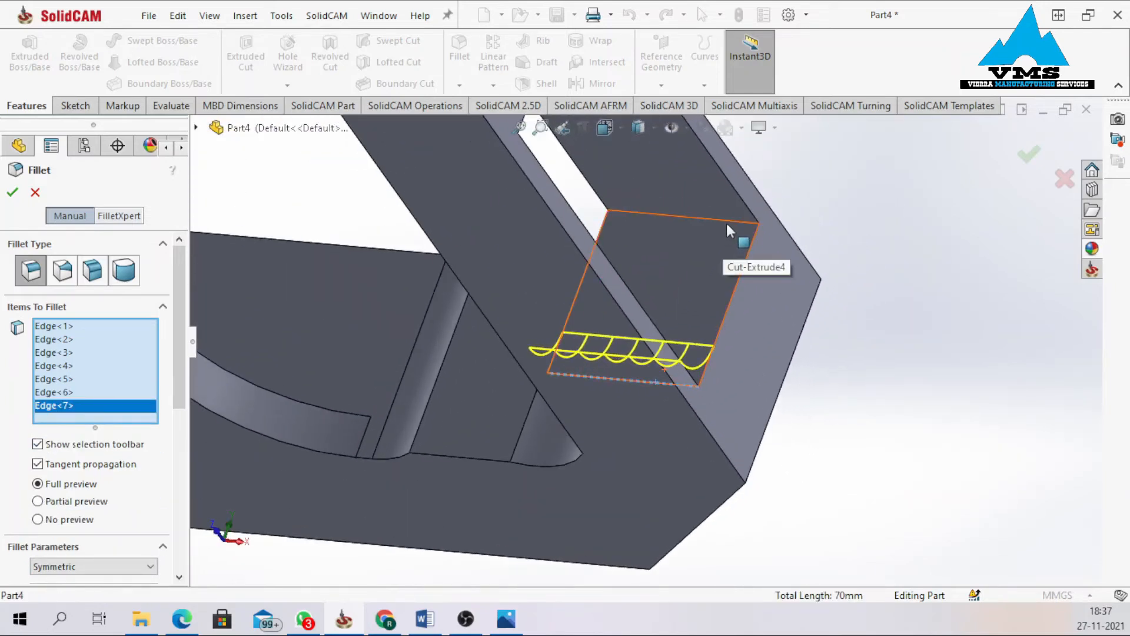
pyautogui.click(729, 218)
pyautogui.moveTo(679, 284); pyautogui.dragTo(433, 324, button='middle')
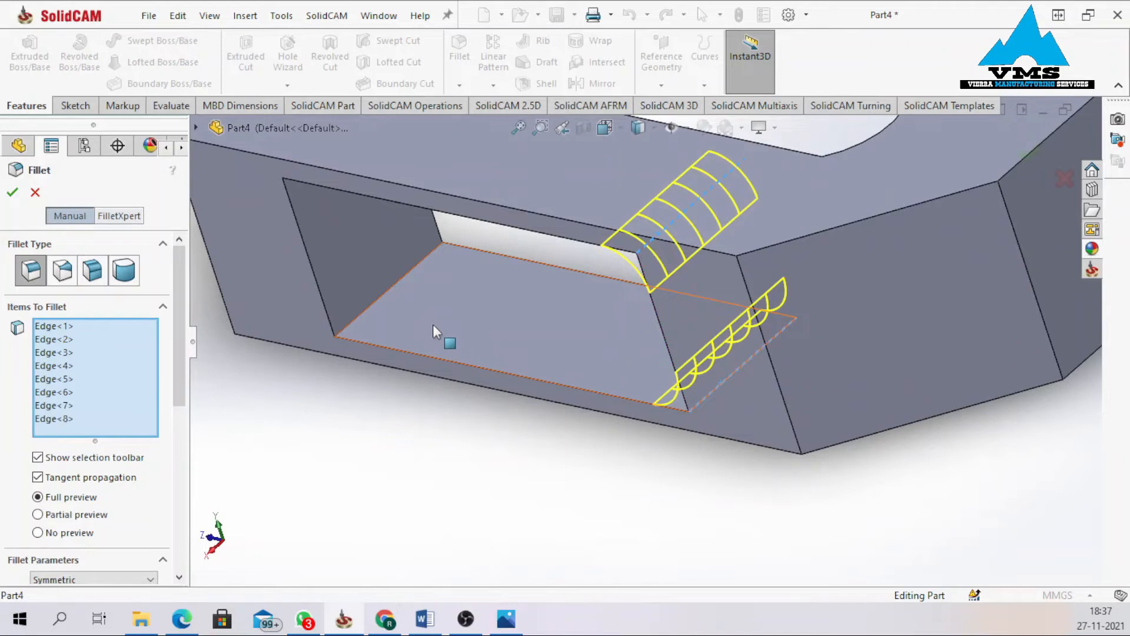
pyautogui.click(363, 309)
pyautogui.moveTo(349, 304); pyautogui.dragTo(349, 145, button='middle')
pyautogui.click(319, 147)
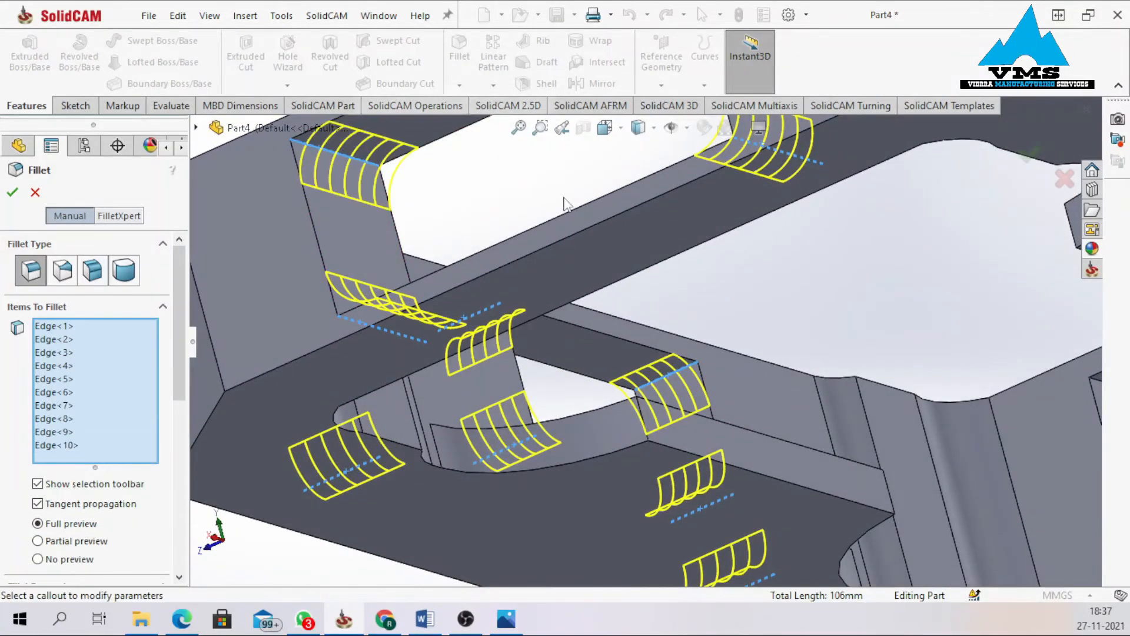
# Add the four inner corner edges of the opposite end wall's side window to the 5 mm fillet and apply it.
pyautogui.moveTo(565, 202); pyautogui.dragTo(593, 290, button='middle')
pyautogui.scroll(9, 612, 294)
pyautogui.moveTo(610, 247); pyautogui.dragTo(570, 200, button='middle')
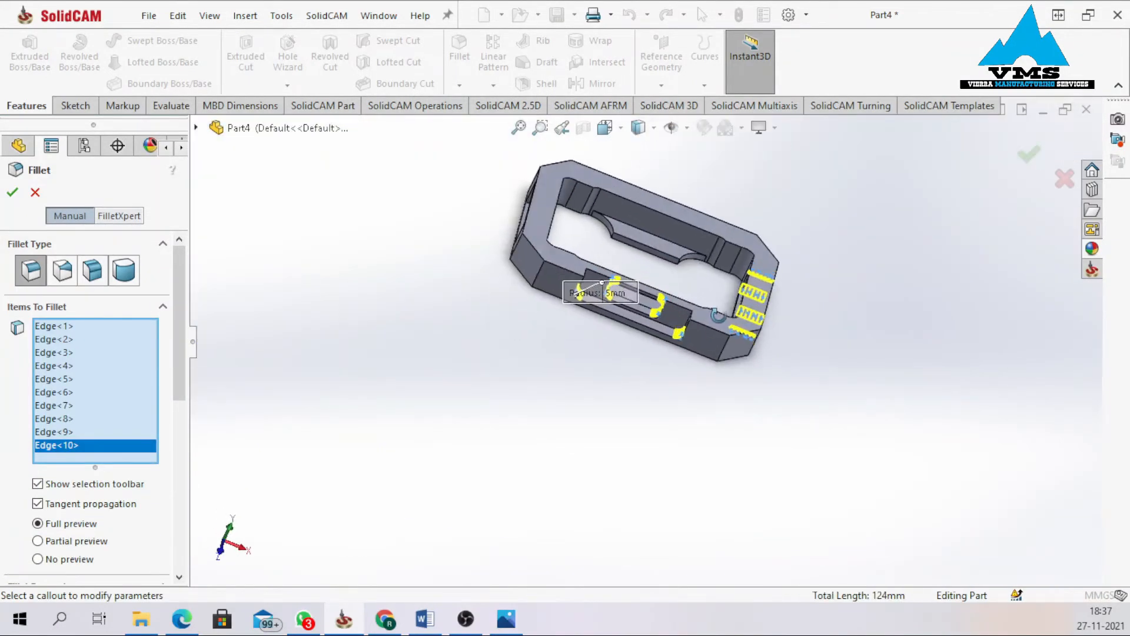
pyautogui.scroll(-3, 554, 199)
pyautogui.moveTo(457, 263); pyautogui.dragTo(511, 288, button='middle')
pyautogui.scroll(-5, 530, 288)
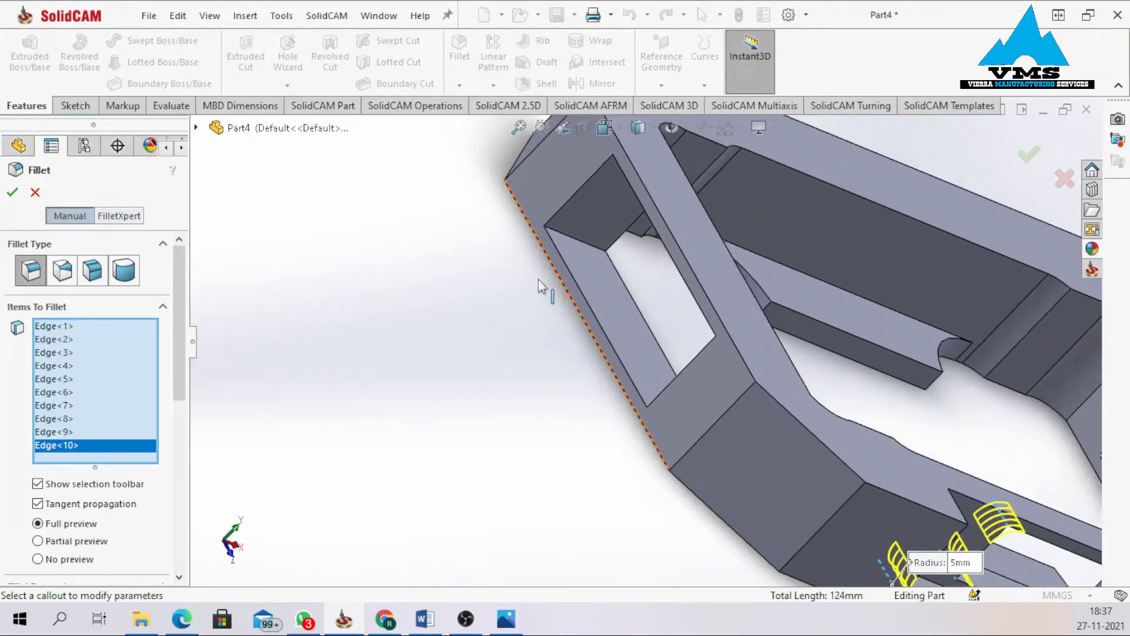
pyautogui.click(585, 231)
pyautogui.moveTo(634, 316); pyautogui.dragTo(736, 248, button='middle')
pyautogui.click(734, 447)
pyautogui.click(816, 383)
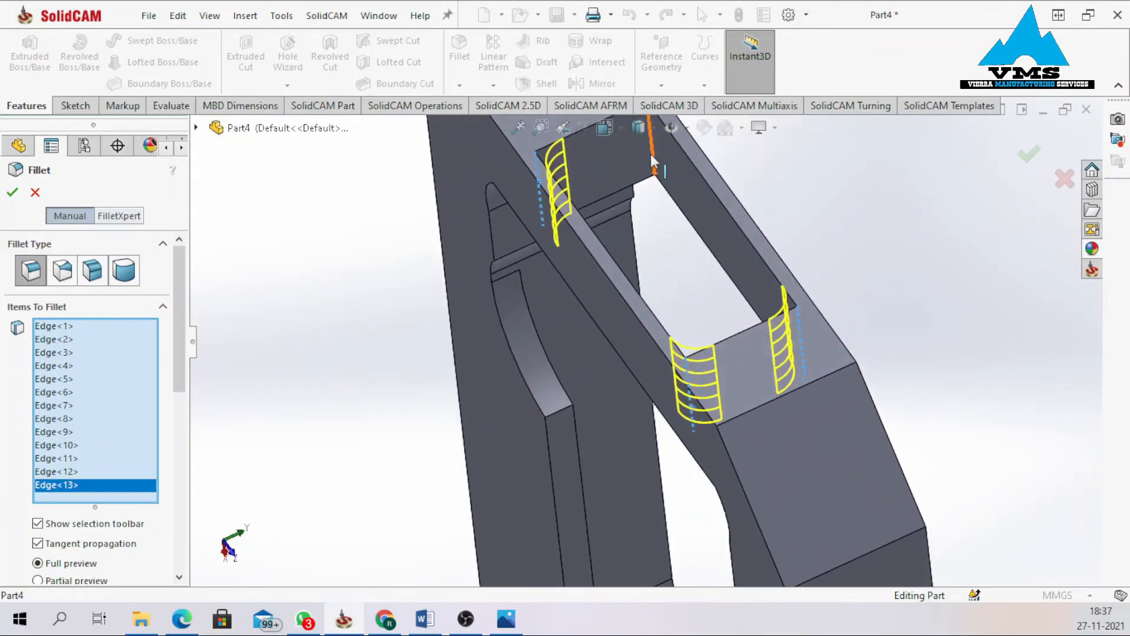
pyautogui.click(654, 168)
pyautogui.moveTo(654, 168); pyautogui.dragTo(659, 327, button='middle')
pyautogui.click(18, 198)
pyautogui.scroll(-3, 871, 427)
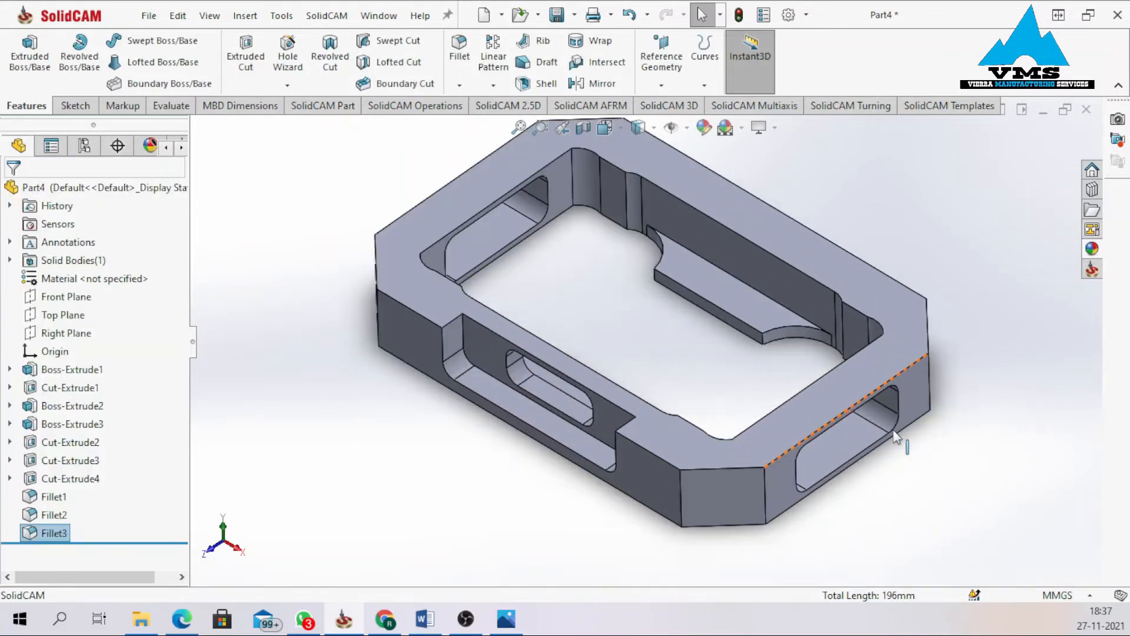
pyautogui.moveTo(841, 325); pyautogui.dragTo(783, 300, button='middle')
pyautogui.click(850, 217)
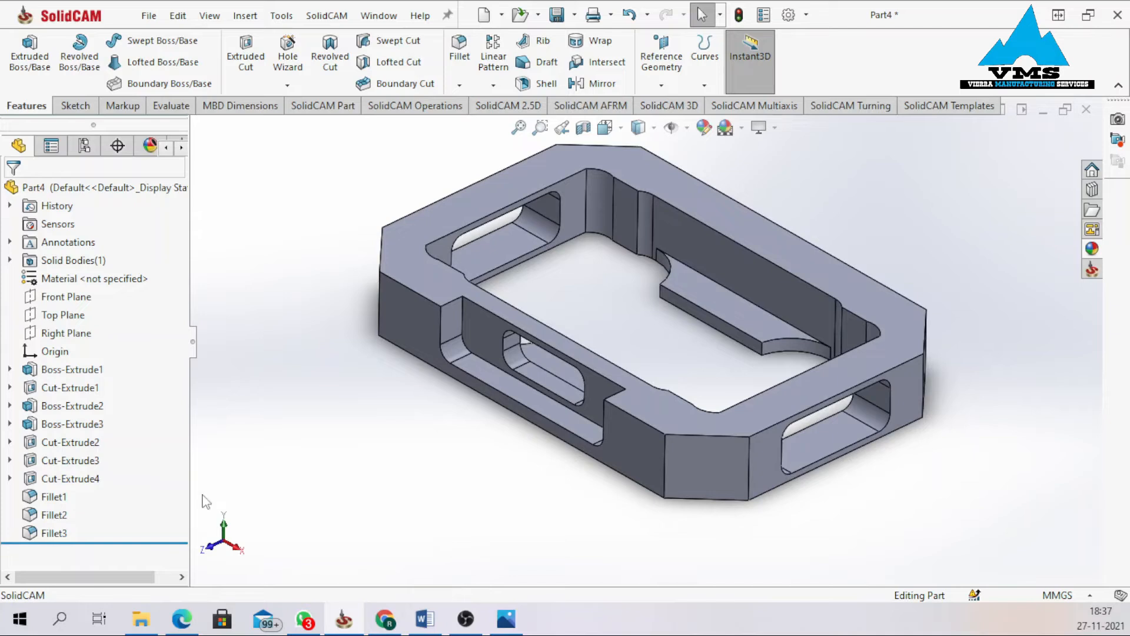
# Switch to the VMS PROJECT-1iii drawing, examine the sizes and positions of the top-face holes, and return to SolidCAM.
pyautogui.click(181, 618)
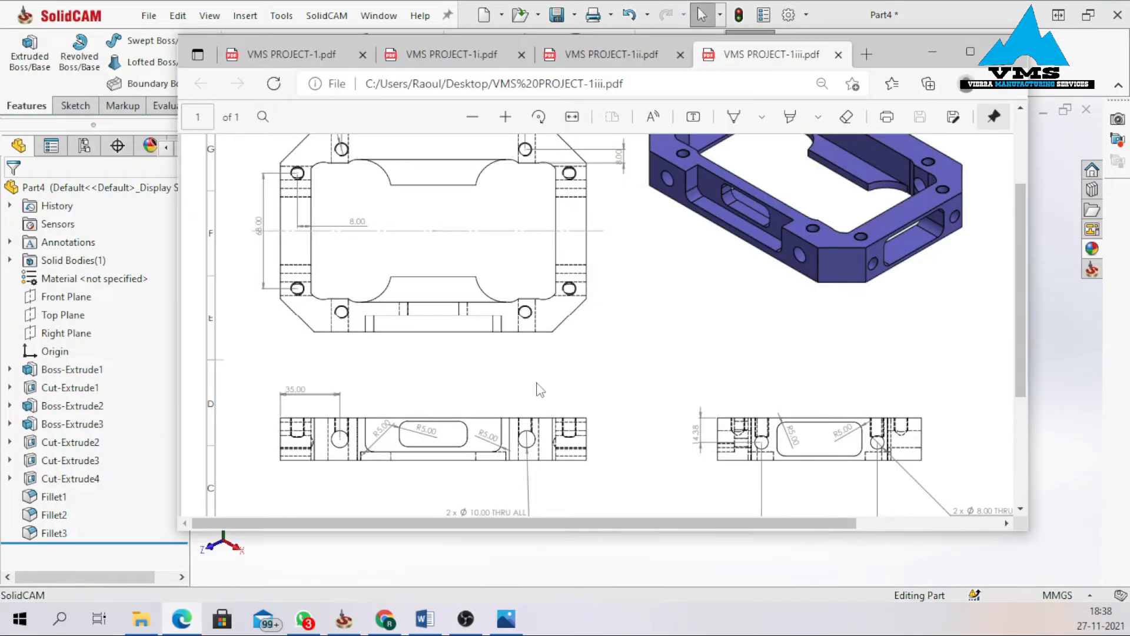
pyautogui.scroll(2, 641, 348)
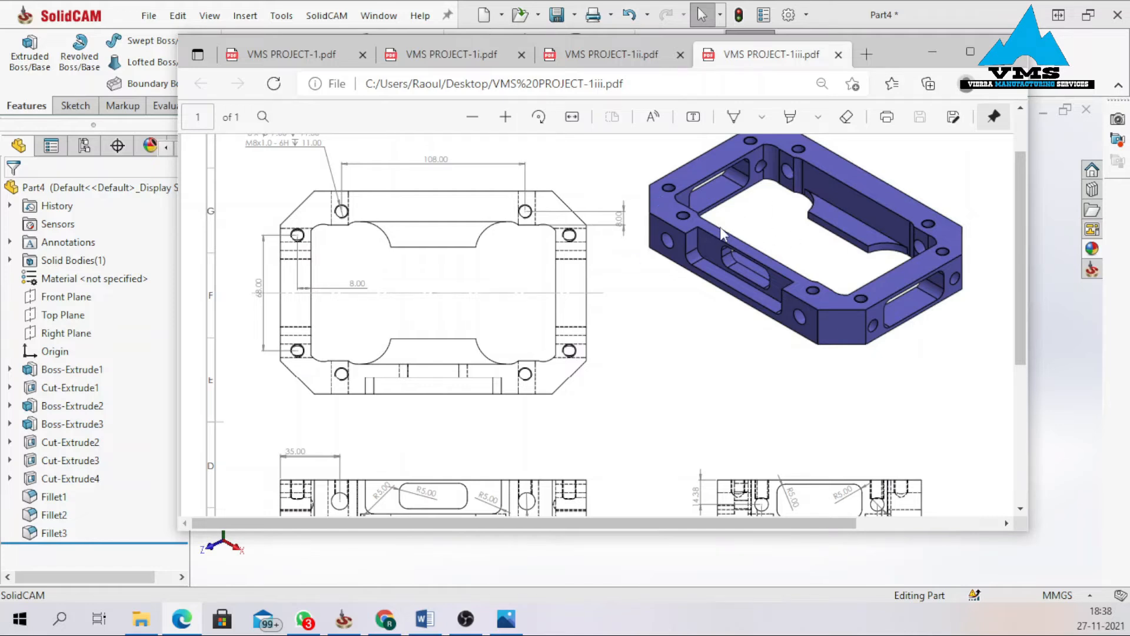
pyautogui.scroll(2, 720, 227)
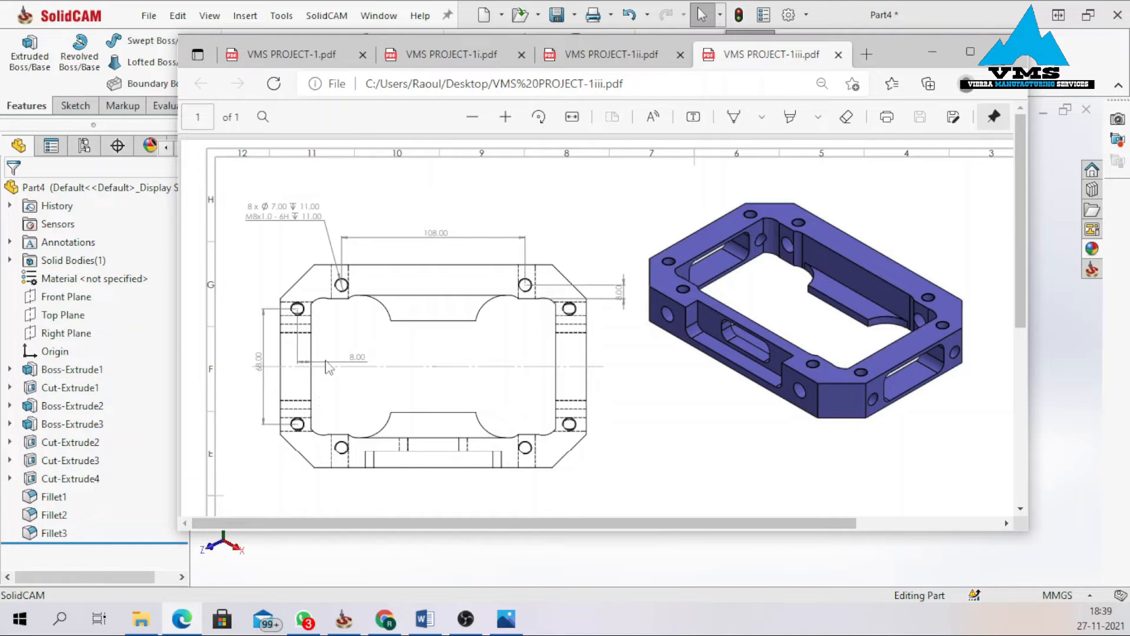
pyautogui.click(932, 52)
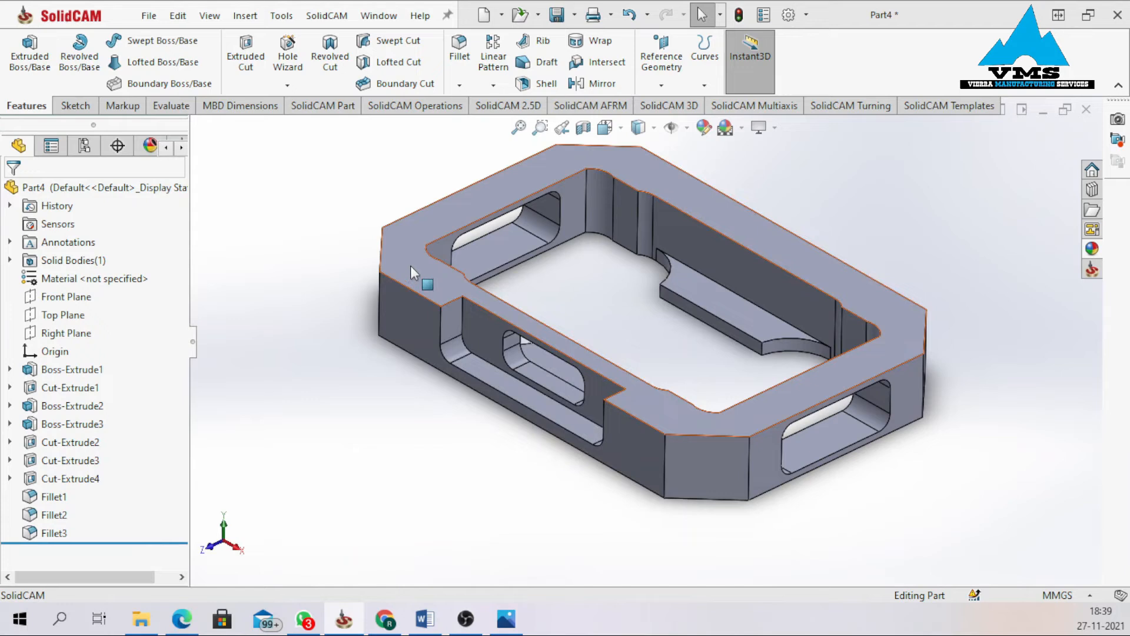
# Start a sketch on the frame's top face and draw a vertical centerline from the origin up into the rear wall.
pyautogui.click(411, 267)
pyautogui.click(476, 216)
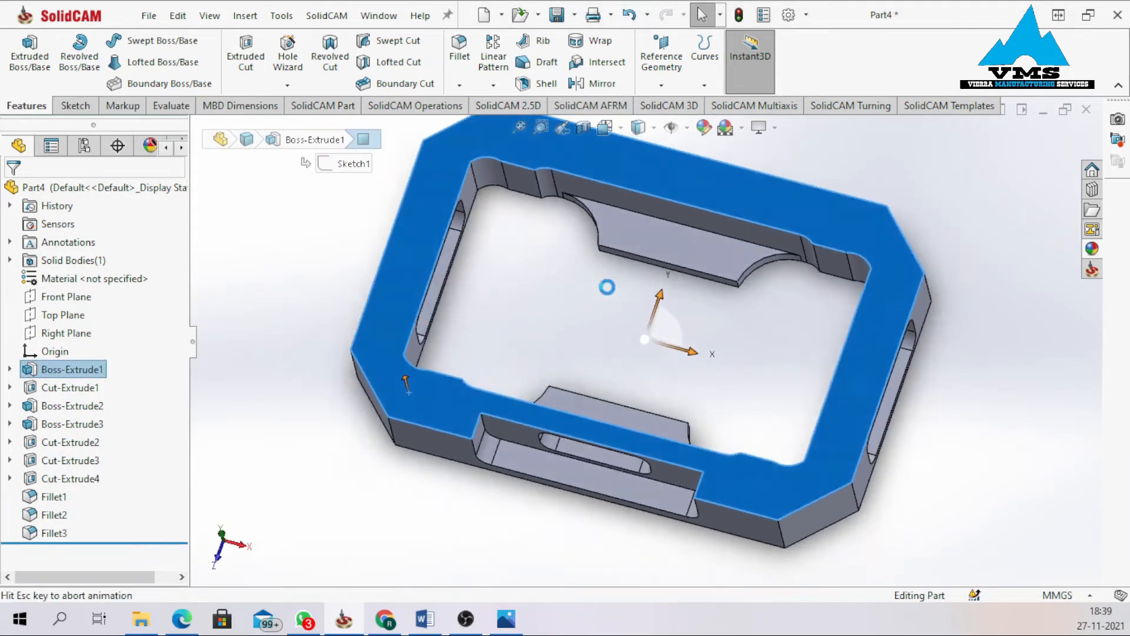
pyautogui.moveTo(596, 384)
pyautogui.mouseDown(button='right')
pyautogui.moveTo(592, 368)
pyautogui.moveTo(489, 392)
pyautogui.mouseUp(button='right')
pyautogui.click(644, 334)
pyautogui.click(644, 176)
pyautogui.rightClick(644, 176)
pyautogui.click(669, 186)
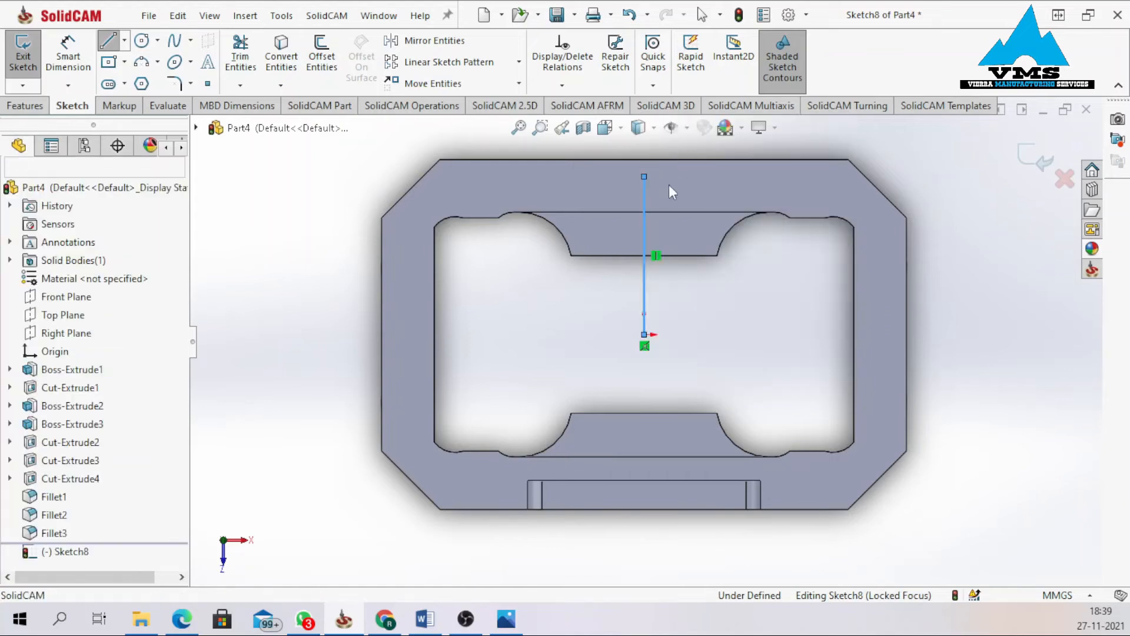
pyautogui.scroll(-2, 667, 185)
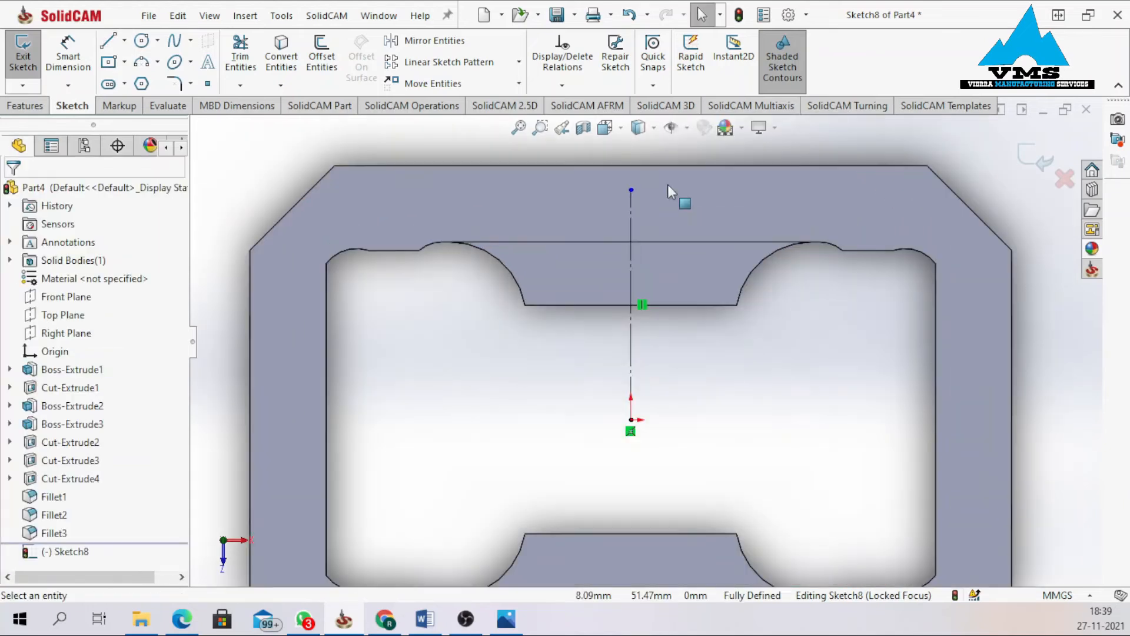
# Place two sketch points about 101 mm apart on the rear wall, one on each side of the vertical centerline.
pyautogui.click(208, 83)
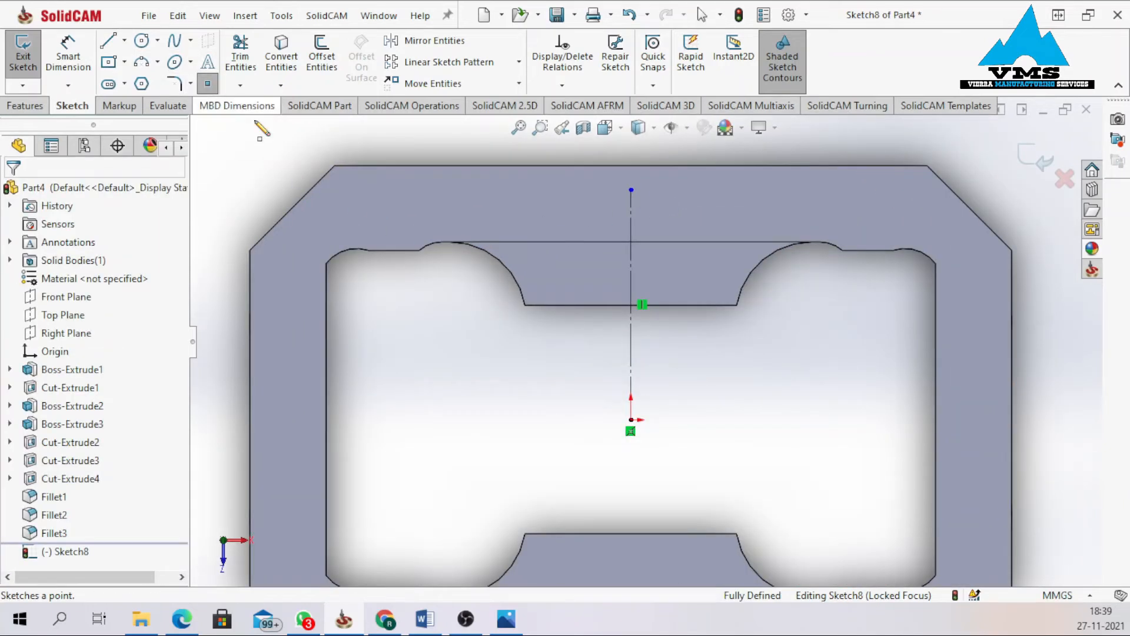
pyautogui.click(420, 190)
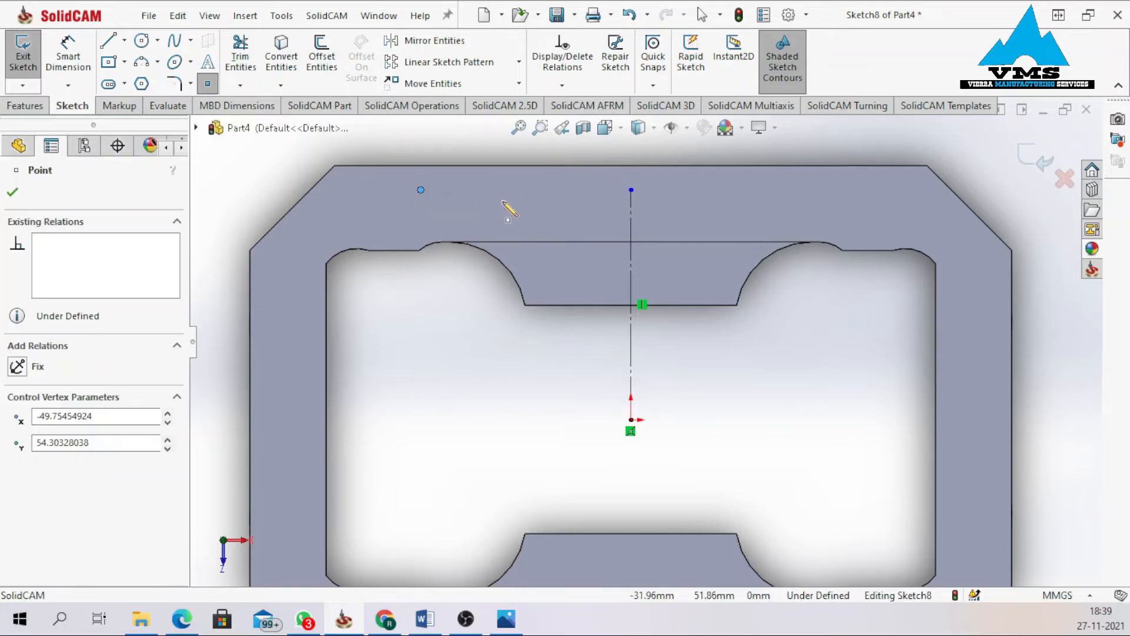
pyautogui.click(850, 189)
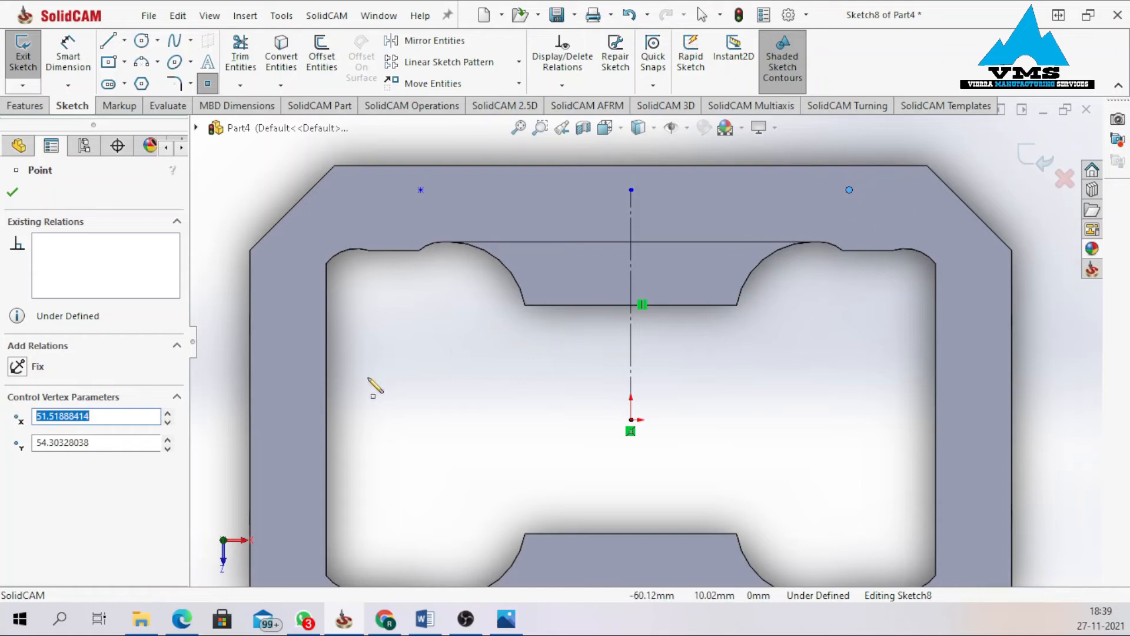
pyautogui.press('Escape')
pyautogui.scroll(2, 626, 315)
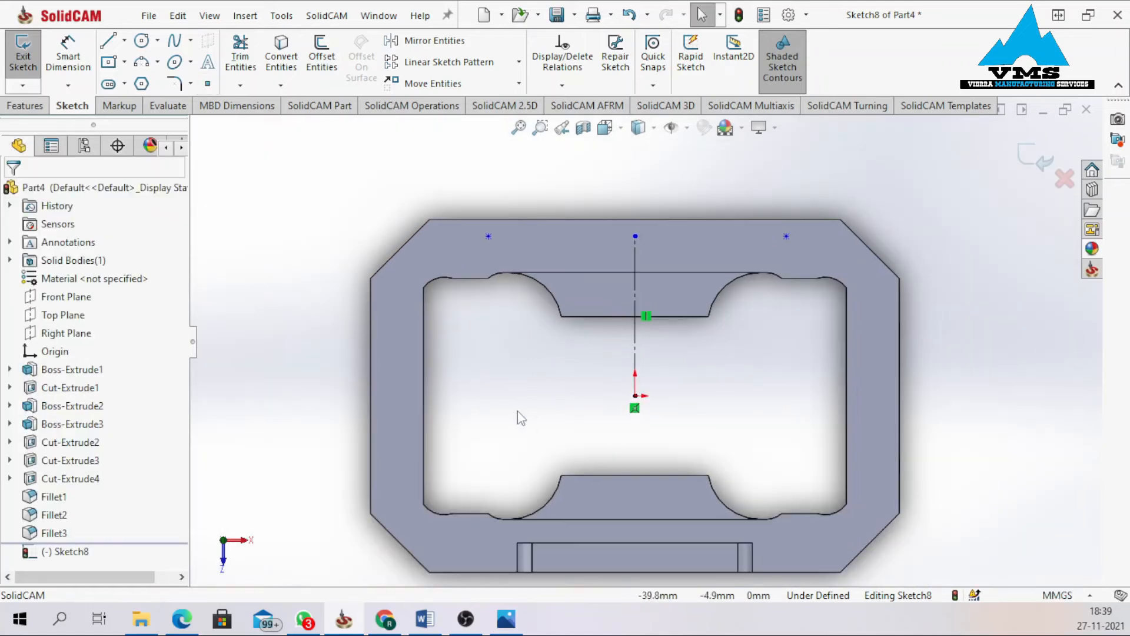
# Draw a horizontal centerline from the origin out past the left end wall.
pyautogui.click(125, 40)
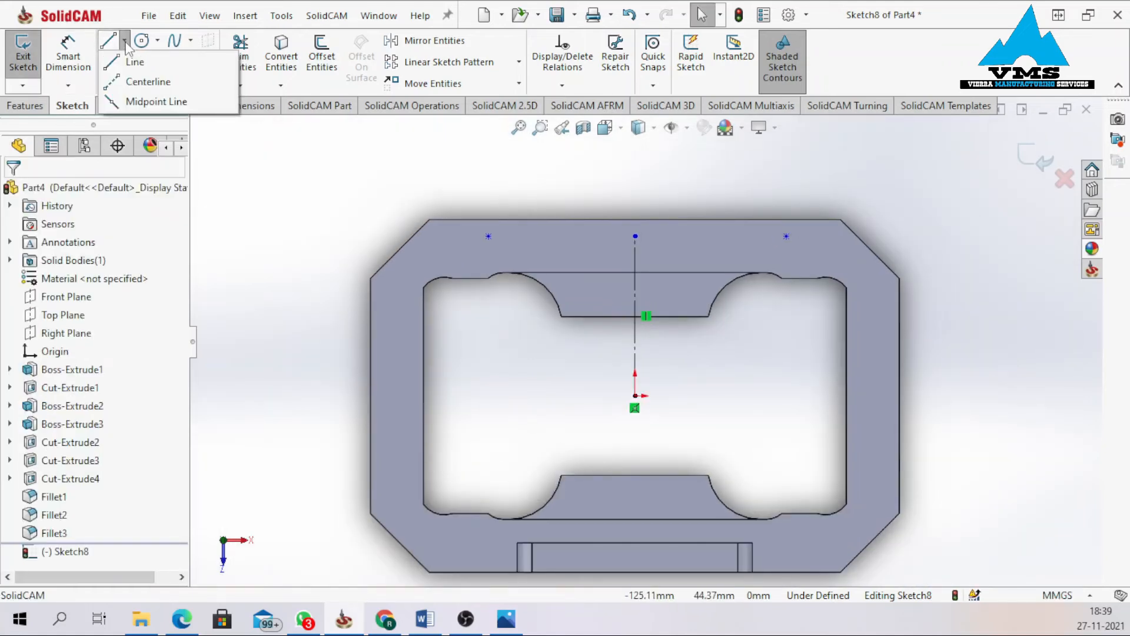
pyautogui.click(130, 82)
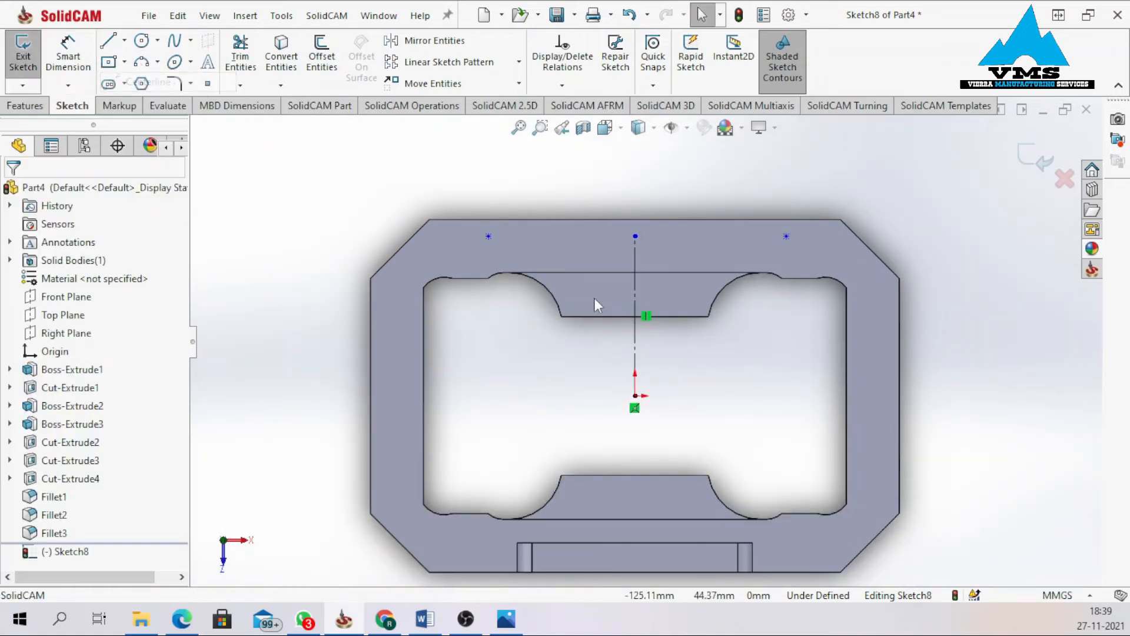
pyautogui.click(635, 395)
pyautogui.click(253, 395)
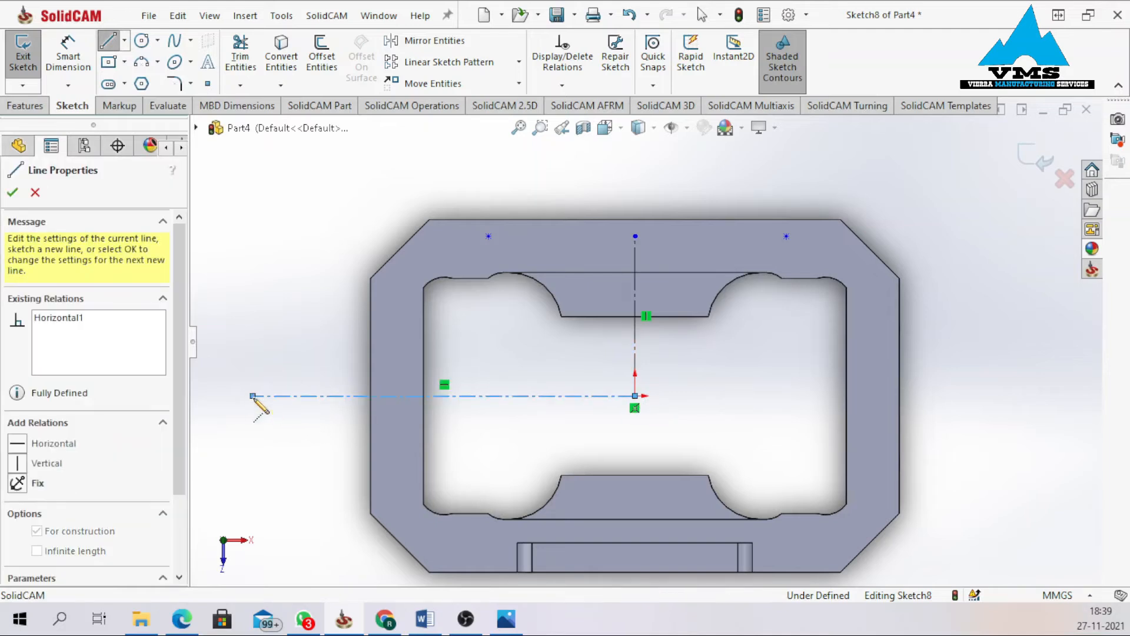
pyautogui.press('Escape')
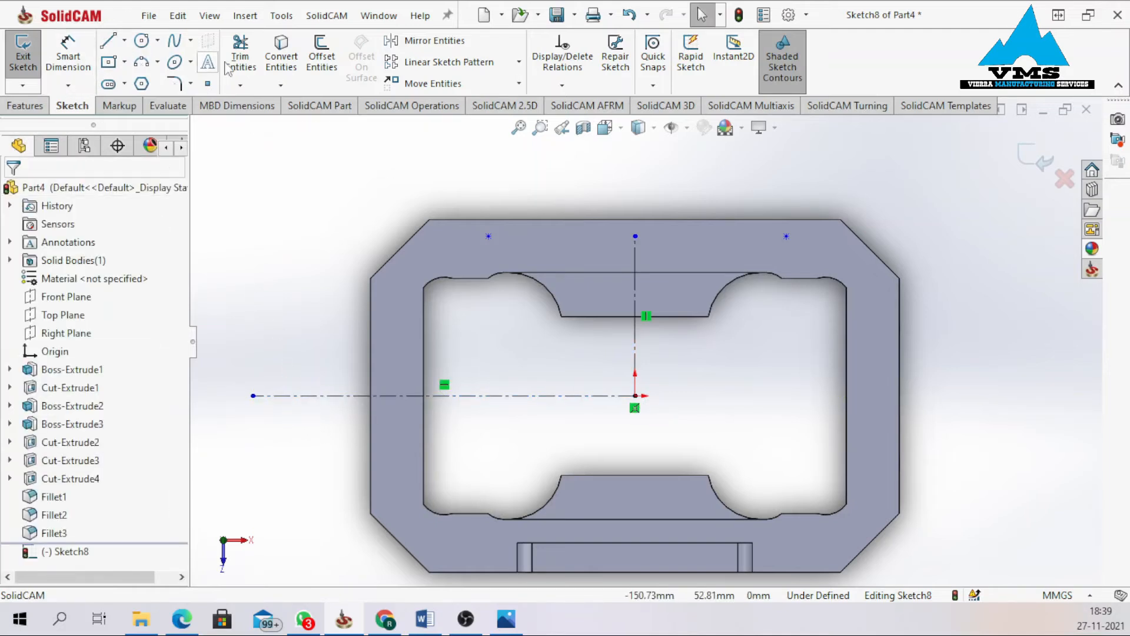
# Place two sketch points about 50 mm apart on the left end wall, one above and one below the horizontal centerline.
pyautogui.click(212, 85)
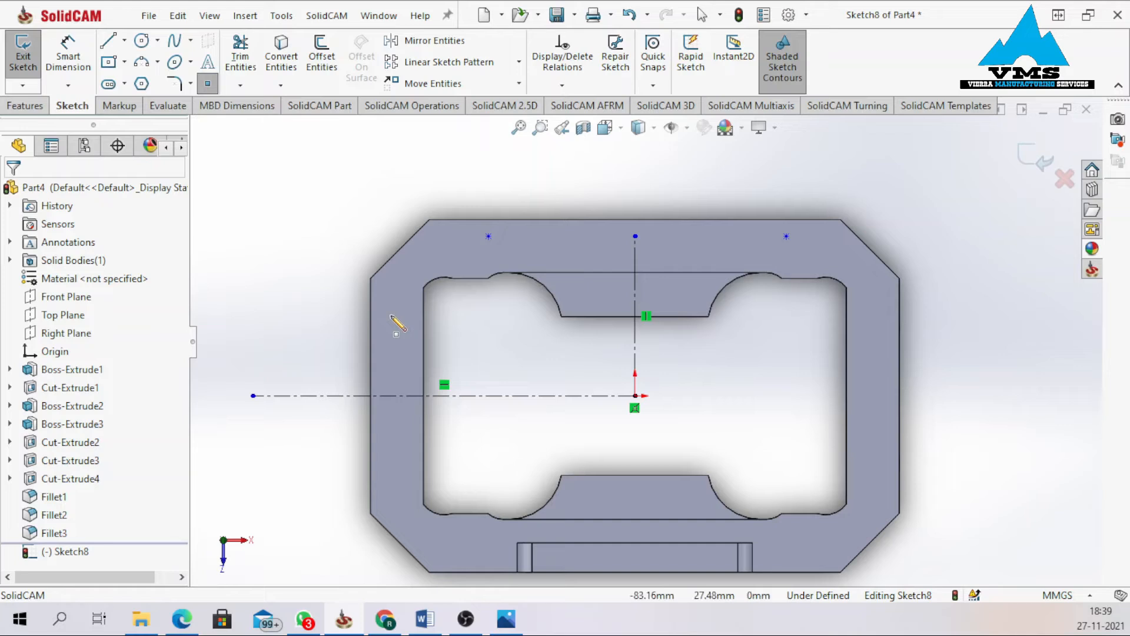
pyautogui.click(390, 315)
pyautogui.click(389, 461)
pyautogui.press('Escape')
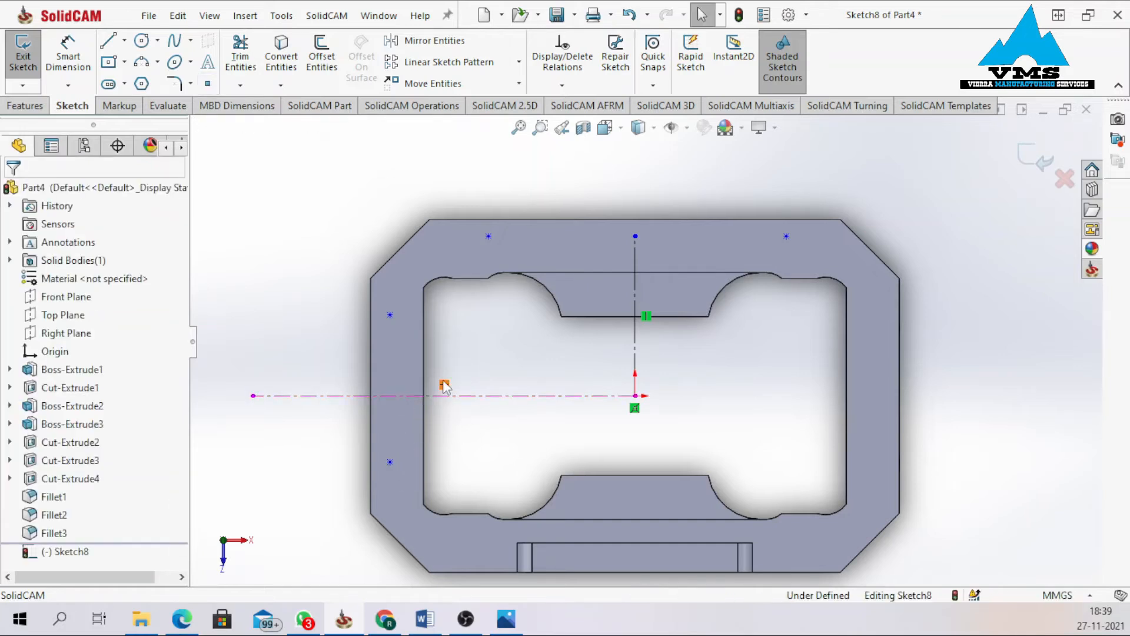
# Apply a Horizontal relation between the two rear-wall points and a Vertical relation between the two left-wall points.
pyautogui.click(489, 237)
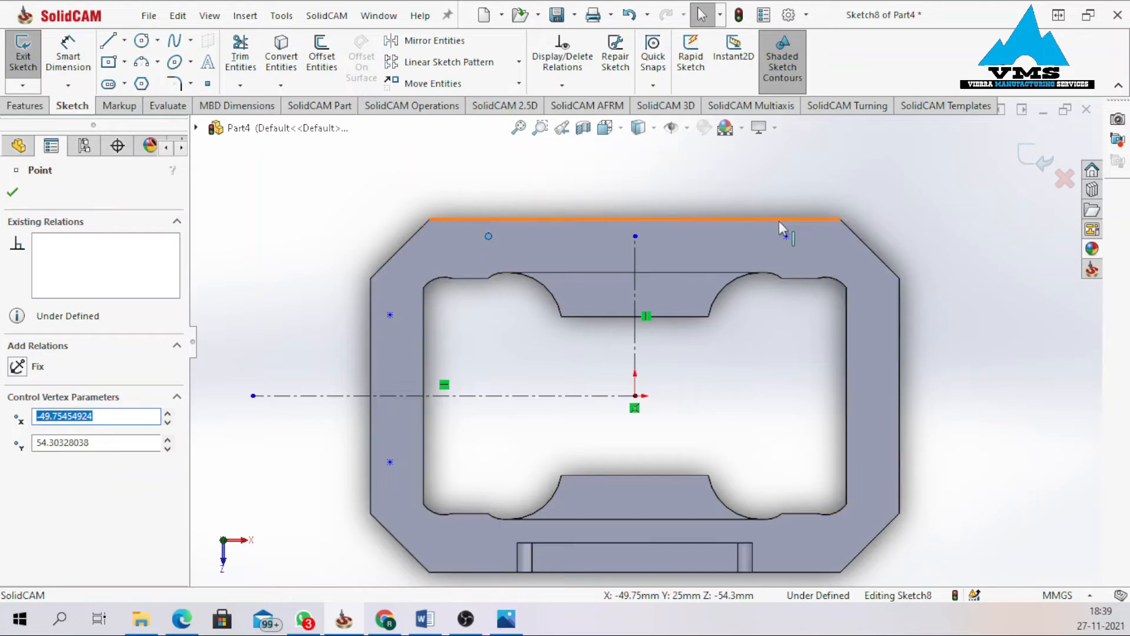
pyautogui.keyDown('ctrl'); pyautogui.click(786, 236); pyautogui.keyUp('ctrl')
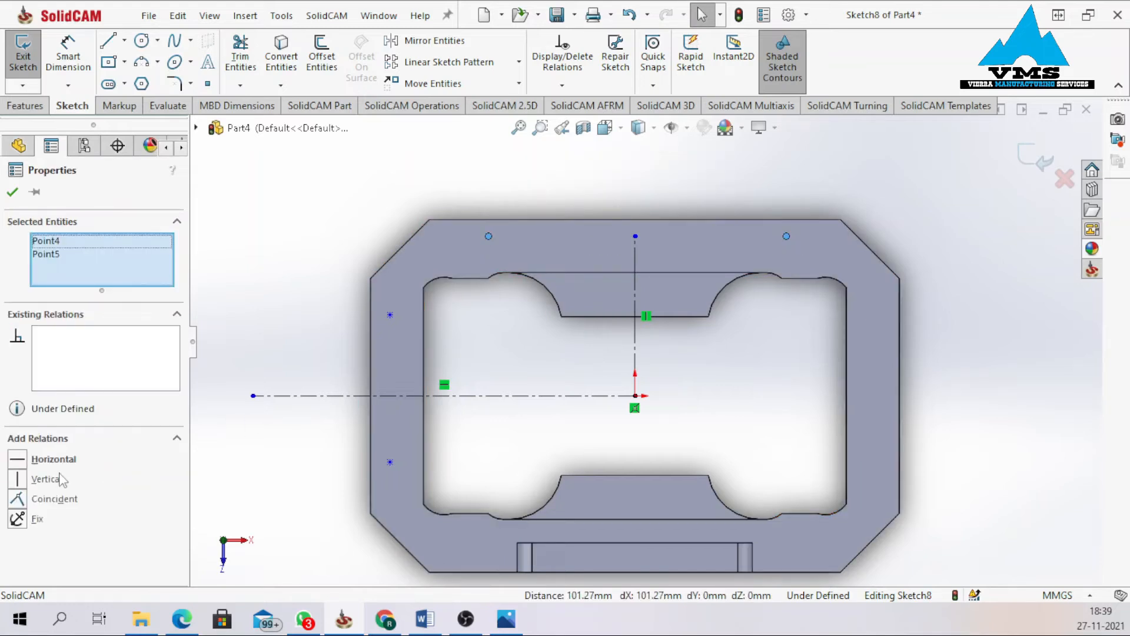
pyautogui.click(20, 462)
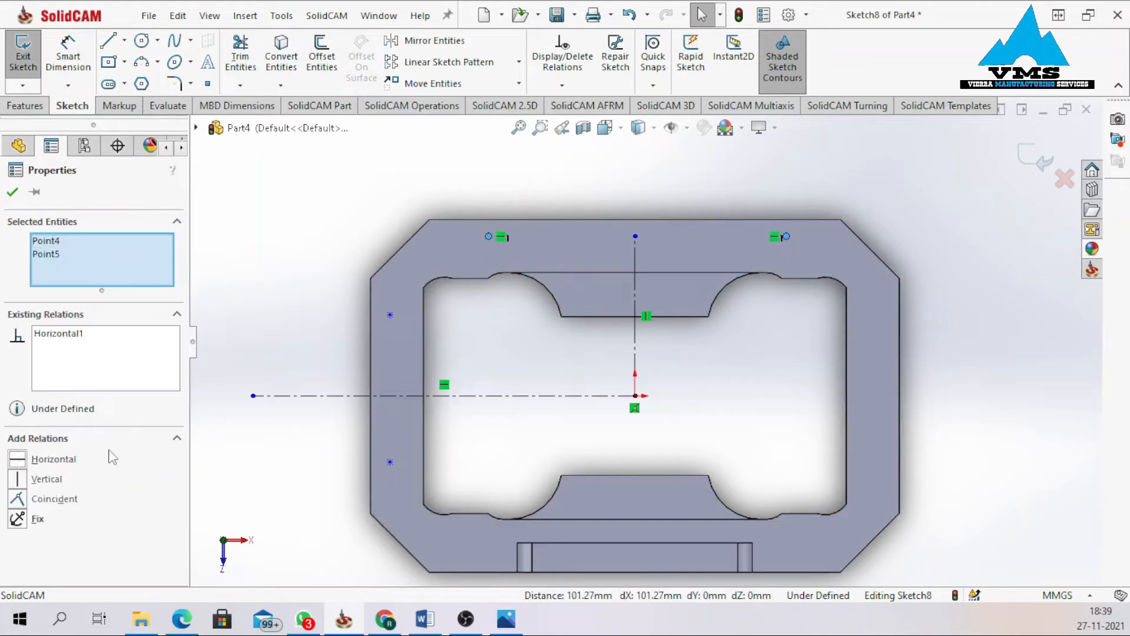
pyautogui.click(389, 316)
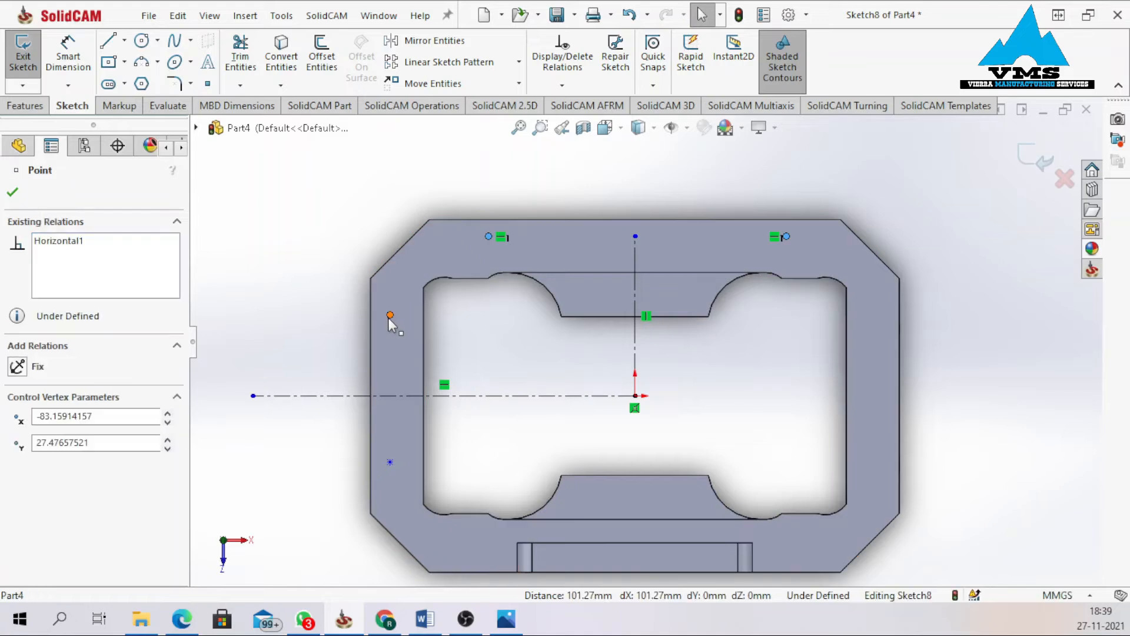
pyautogui.keyDown('ctrl'); pyautogui.click(389, 462); pyautogui.keyUp('ctrl')
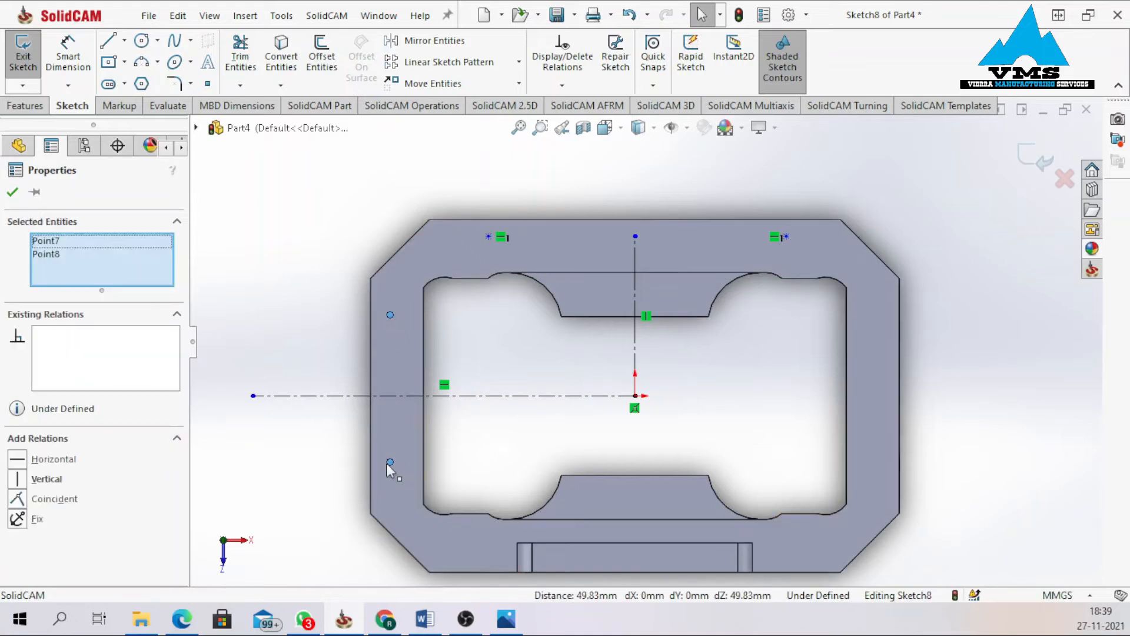
pyautogui.click(18, 481)
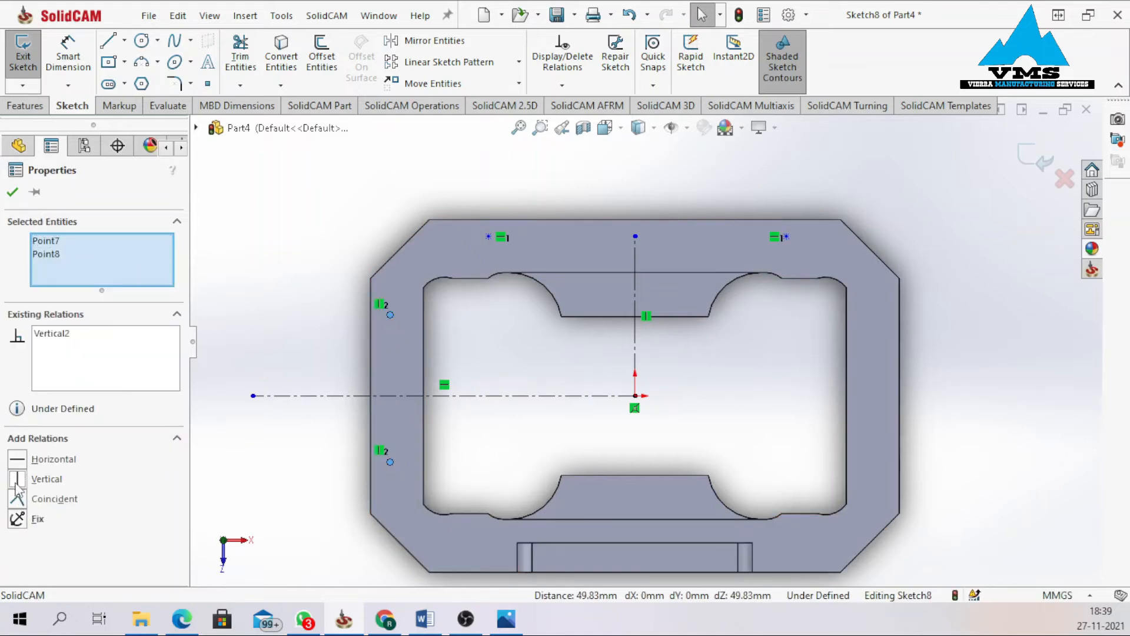
pyautogui.click(12, 191)
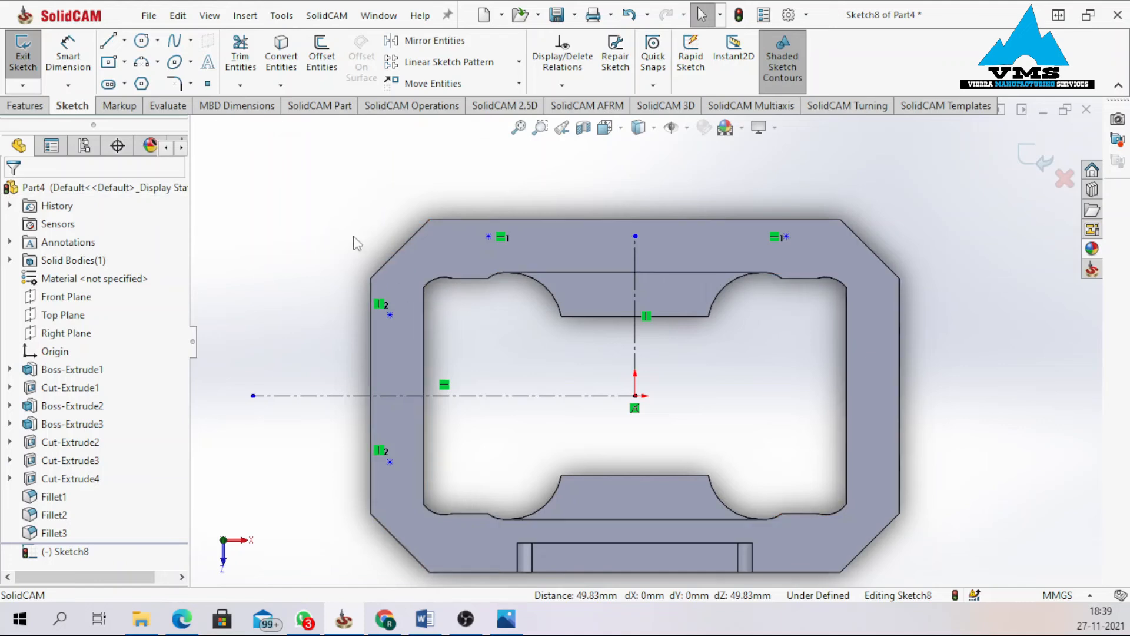
# Dimension the distance between the two rear-wall points as 108 mm.
pyautogui.press('d')
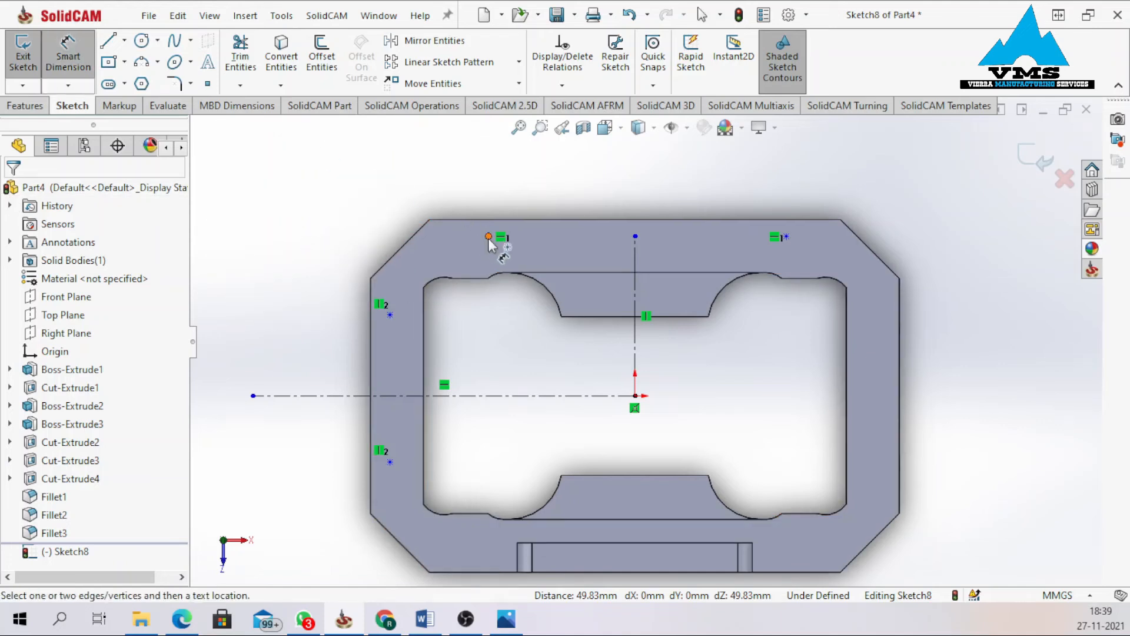
pyautogui.click(489, 236)
pyautogui.click(786, 236)
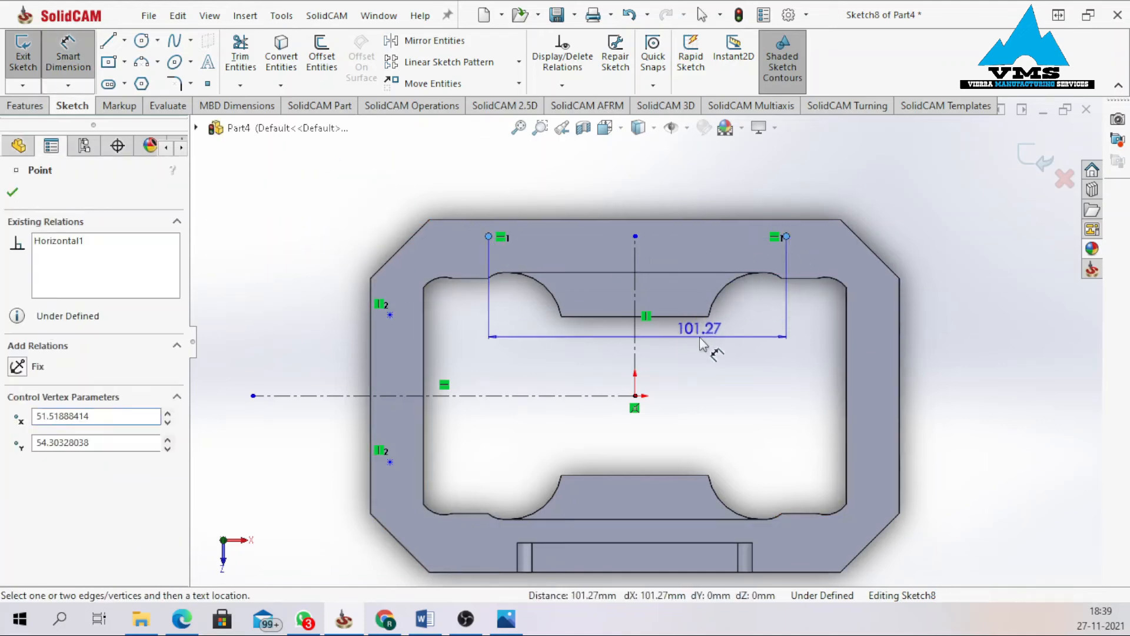
pyautogui.click(706, 347)
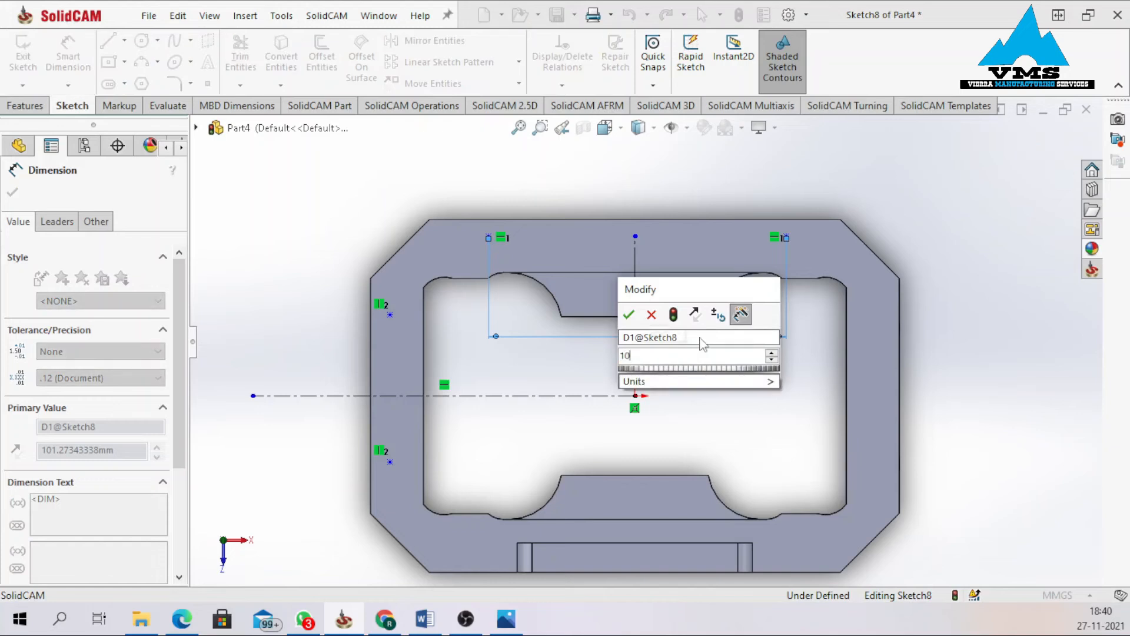
pyautogui.press('Return')
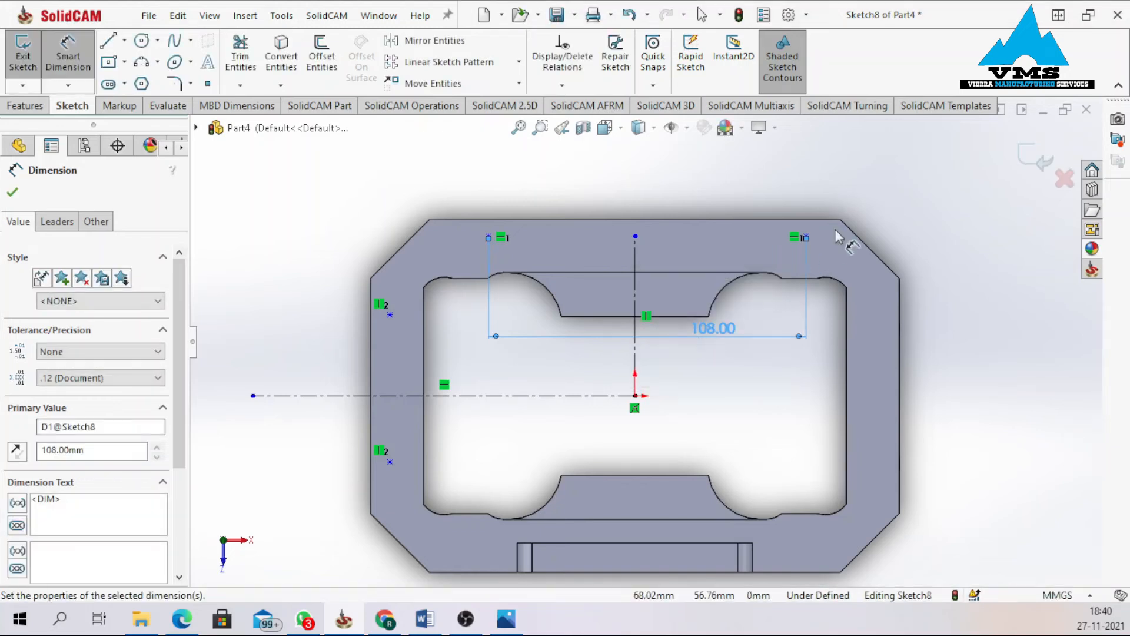
pyautogui.click(806, 237)
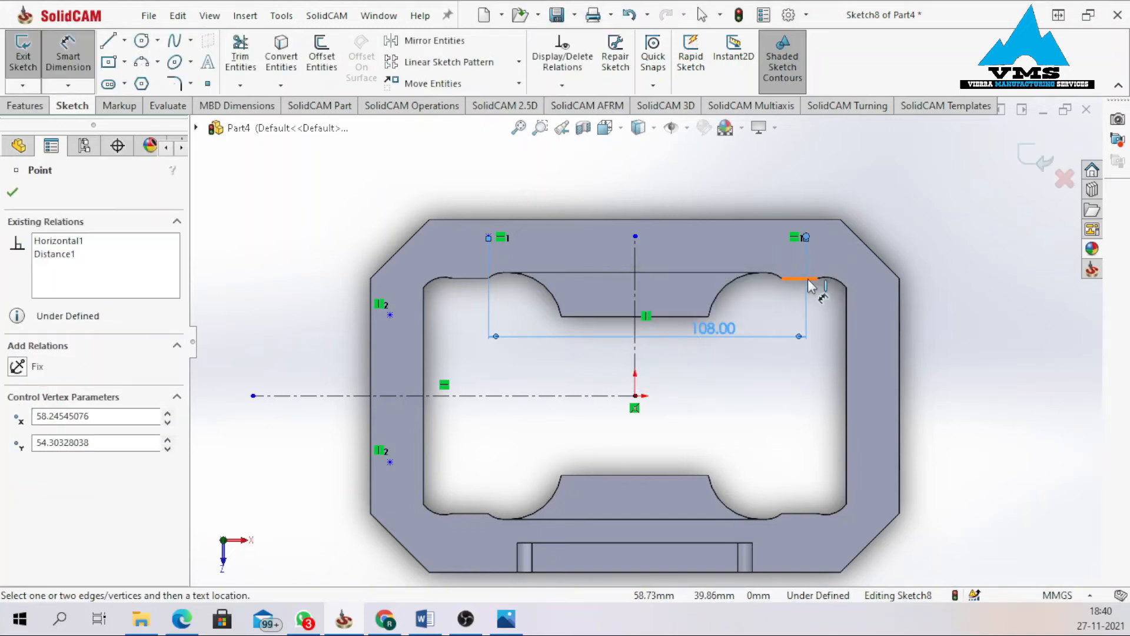
pyautogui.press('Escape')
pyautogui.press('Escape')
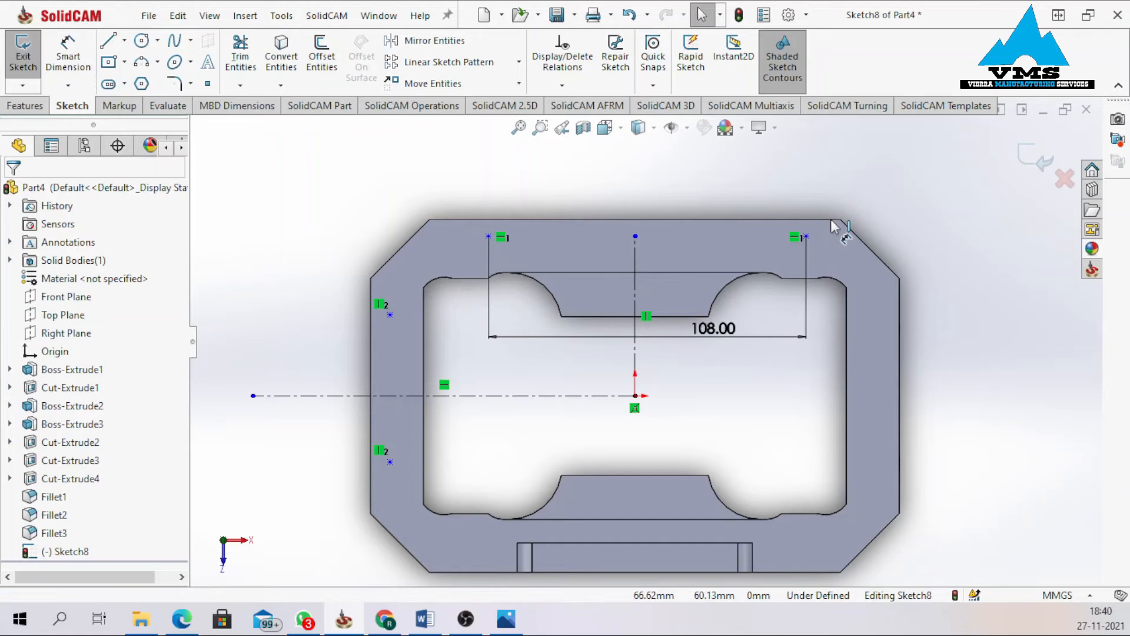
# Delete the 108 mm dimension between the two rear-wall points.
pyautogui.click(741, 332)
pyautogui.rightClick(742, 332)
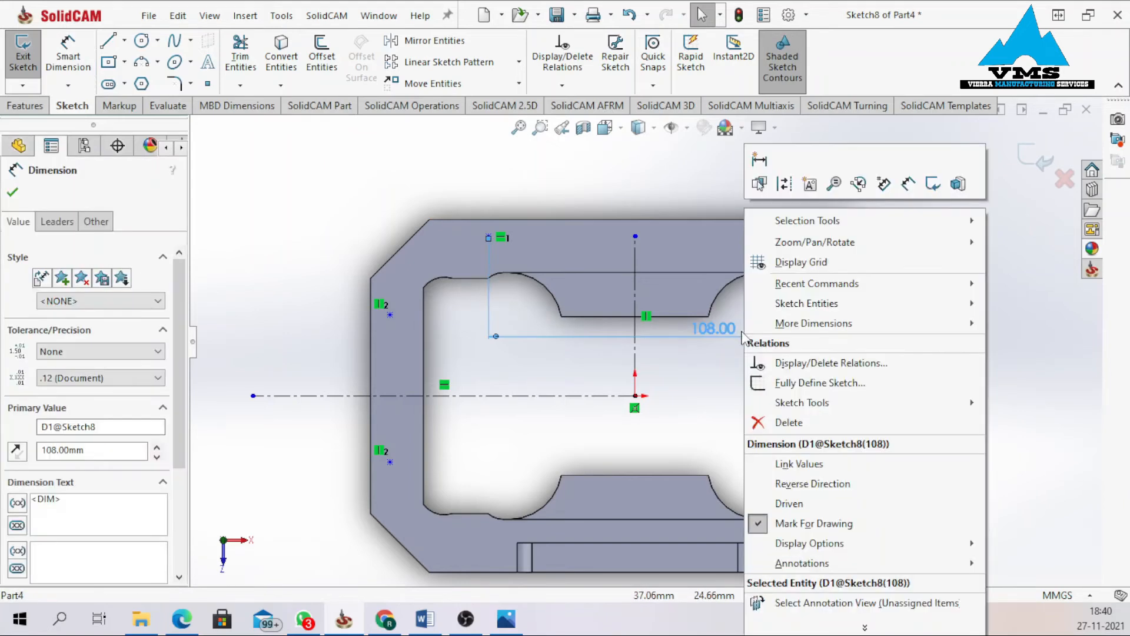
pyautogui.click(796, 416)
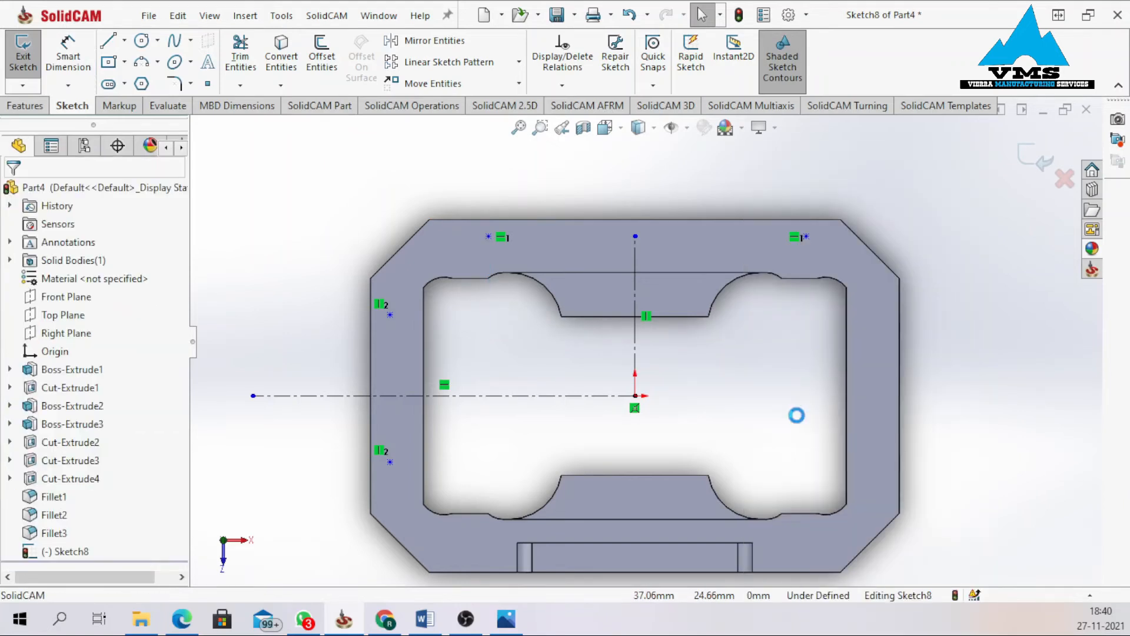
# Make the two rear-wall points symmetric about the vertical centerline.
pyautogui.click(489, 237)
pyautogui.keyDown('ctrl'); pyautogui.click(806, 237); pyautogui.keyUp('ctrl')
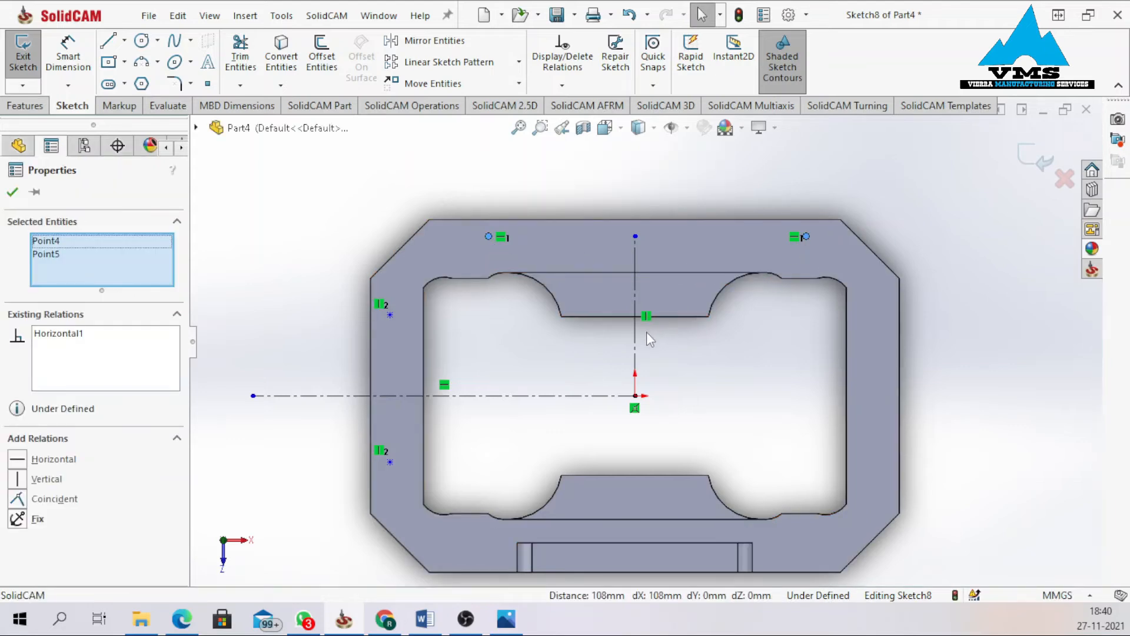
pyautogui.keyDown('ctrl'); pyautogui.click(635, 354); pyautogui.keyUp('ctrl')
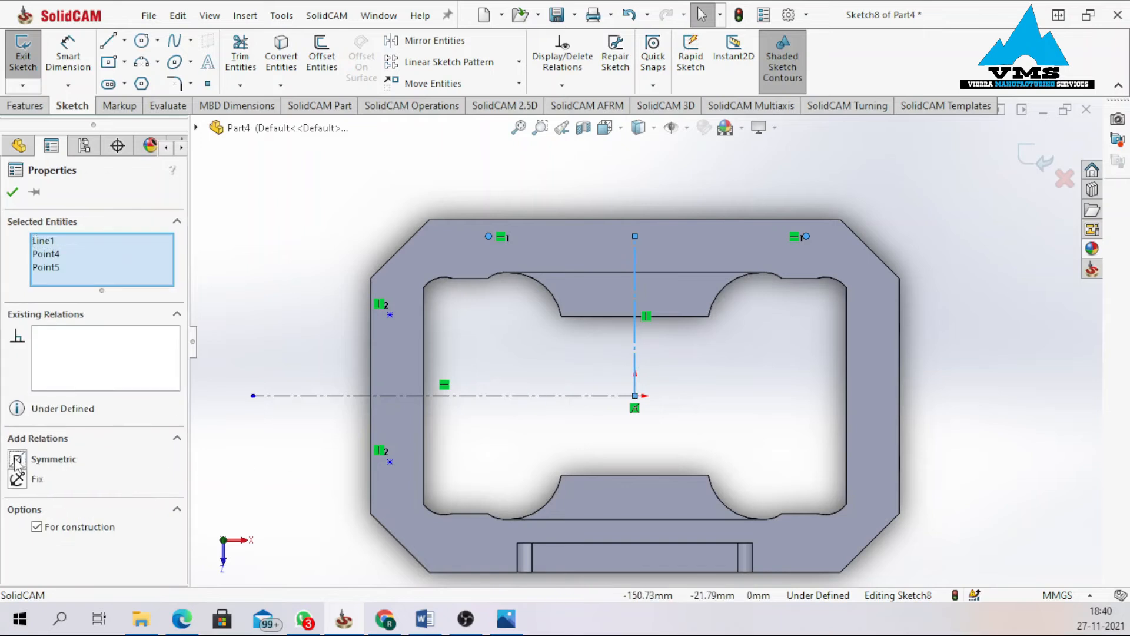
pyautogui.click(16, 459)
pyautogui.click(12, 191)
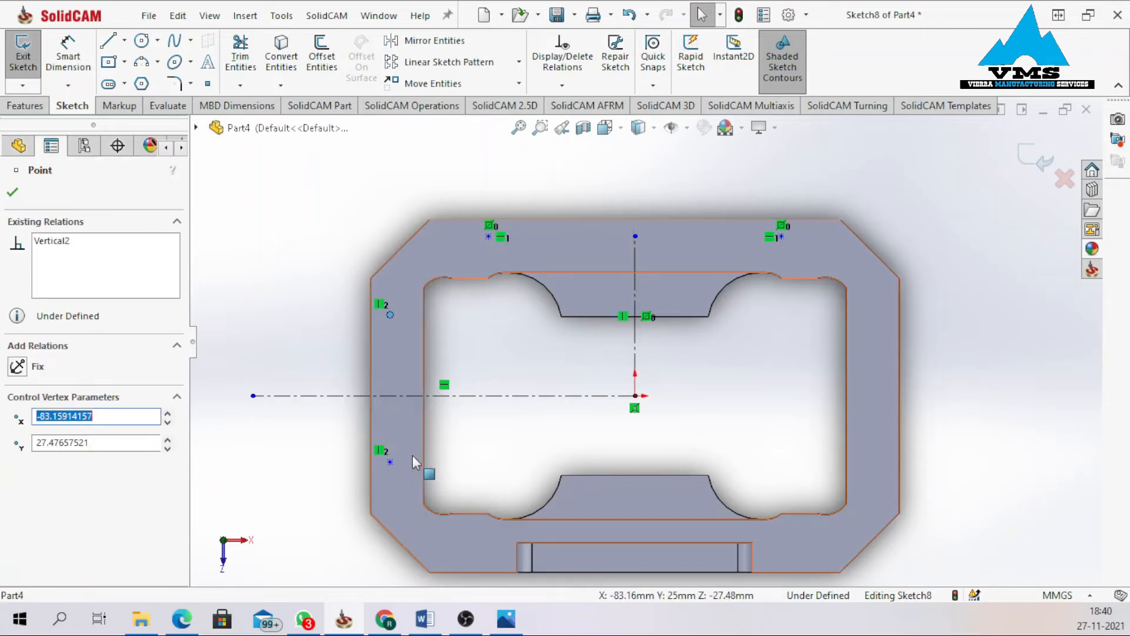
# Make the two left-wall points symmetric about the horizontal centerline.
pyautogui.keyDown('ctrl'); pyautogui.click(389, 462); pyautogui.keyUp('ctrl')
pyautogui.keyDown('ctrl'); pyautogui.click(390, 396); pyautogui.keyUp('ctrl')
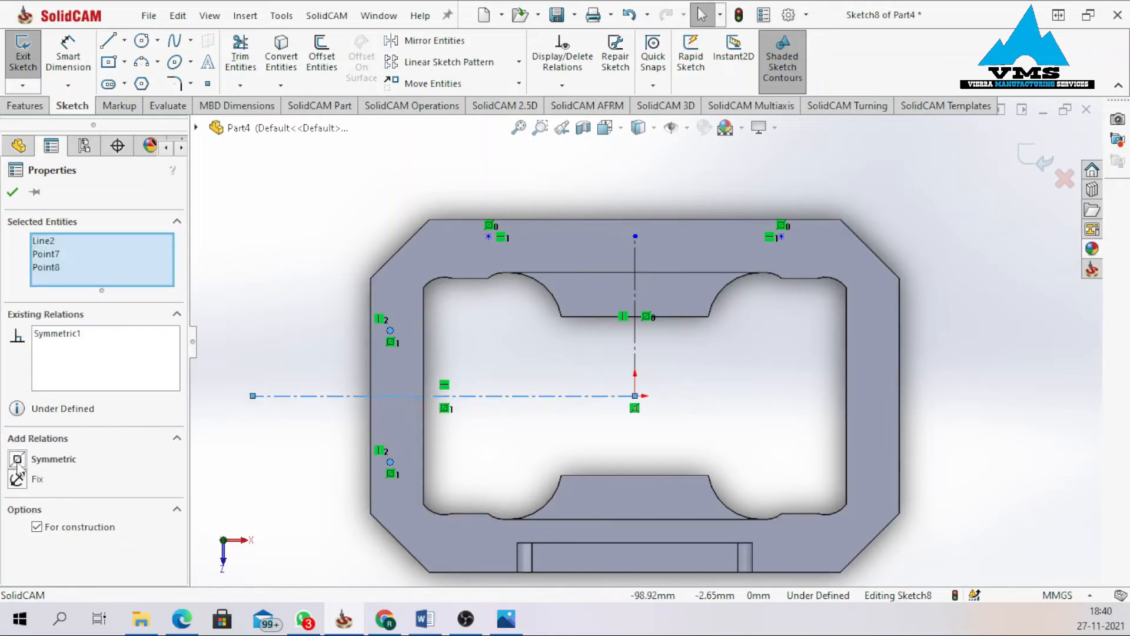
pyautogui.click(12, 192)
# Dimension the spacing of the two symmetric rear-wall points as 108 mm.
pyautogui.moveTo(297, 250); pyautogui.dragTo(333, 161, button='right')
pyautogui.click(489, 237)
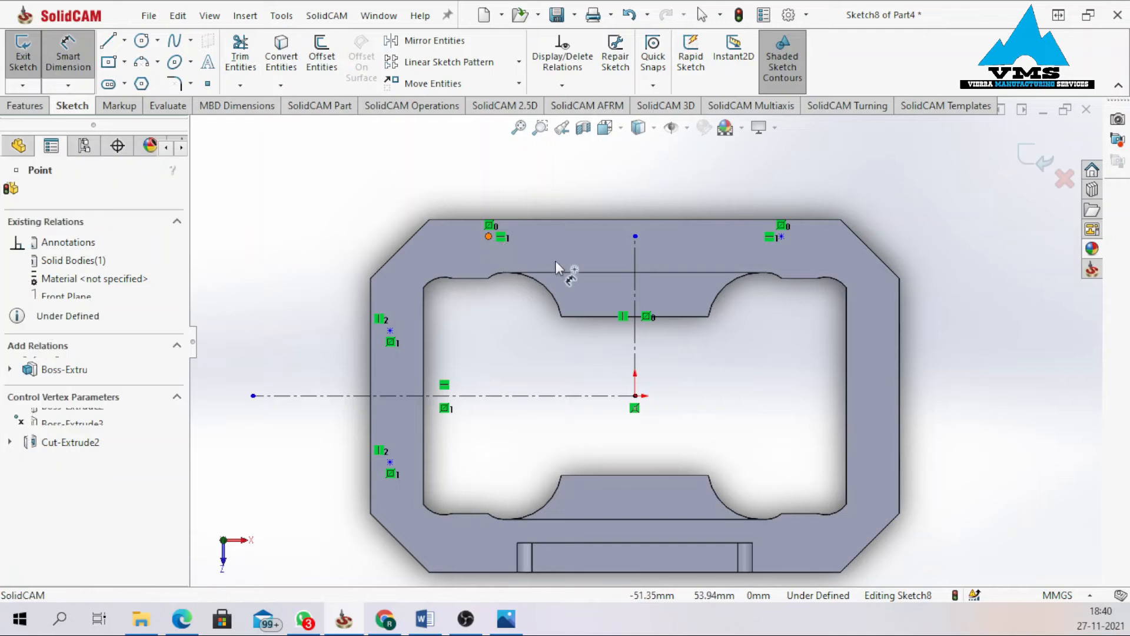
pyautogui.click(781, 236)
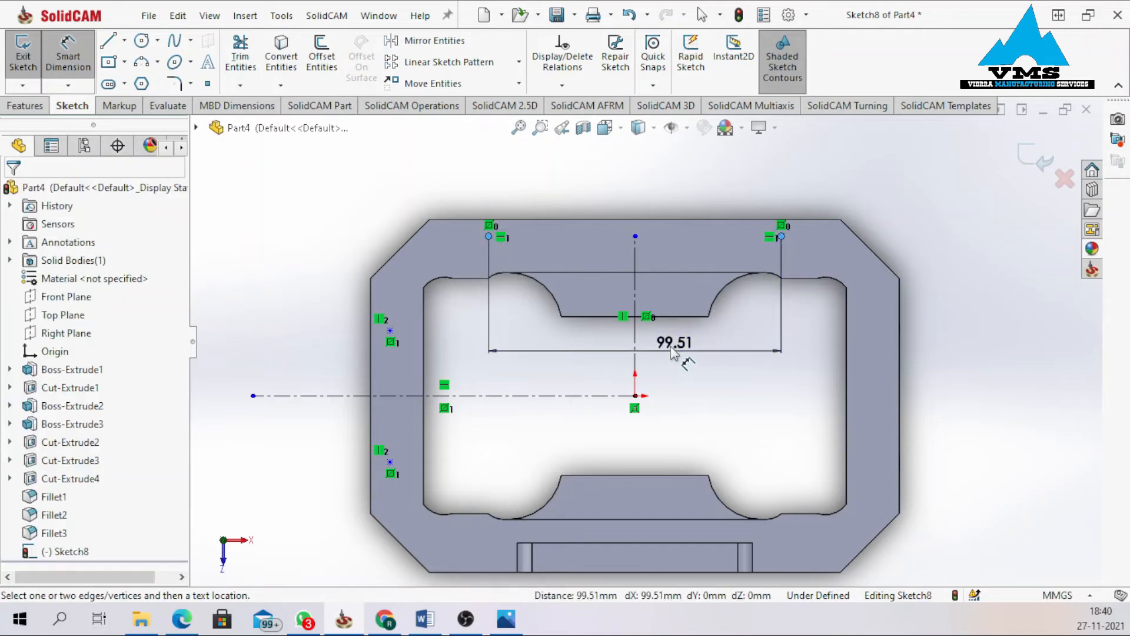
pyautogui.click(677, 353)
pyautogui.write('108')
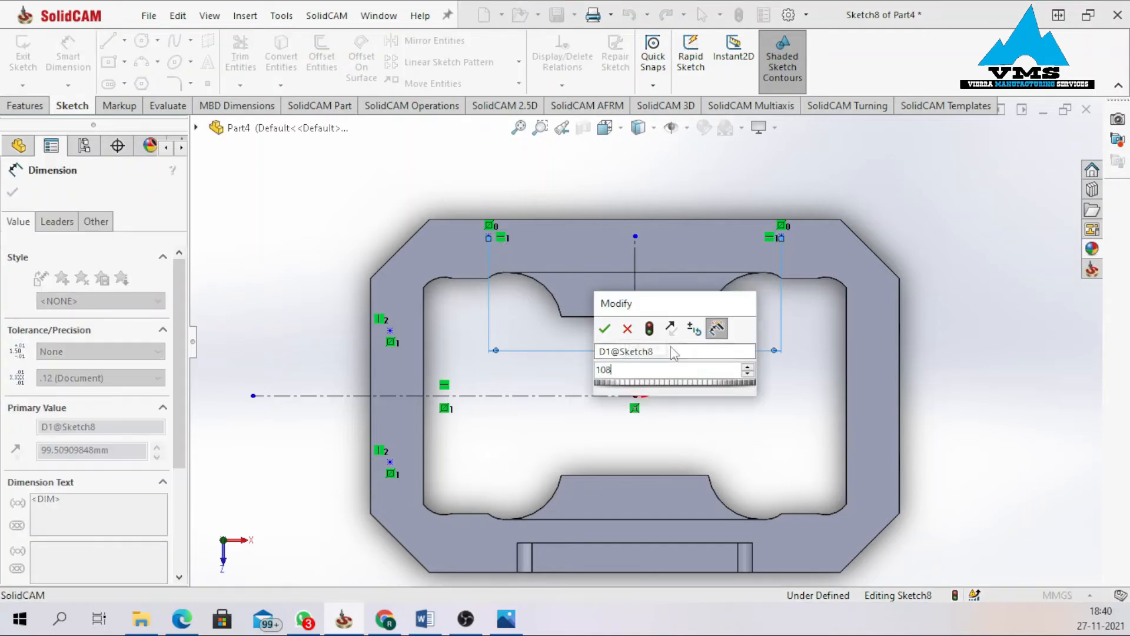
pyautogui.press('Return')
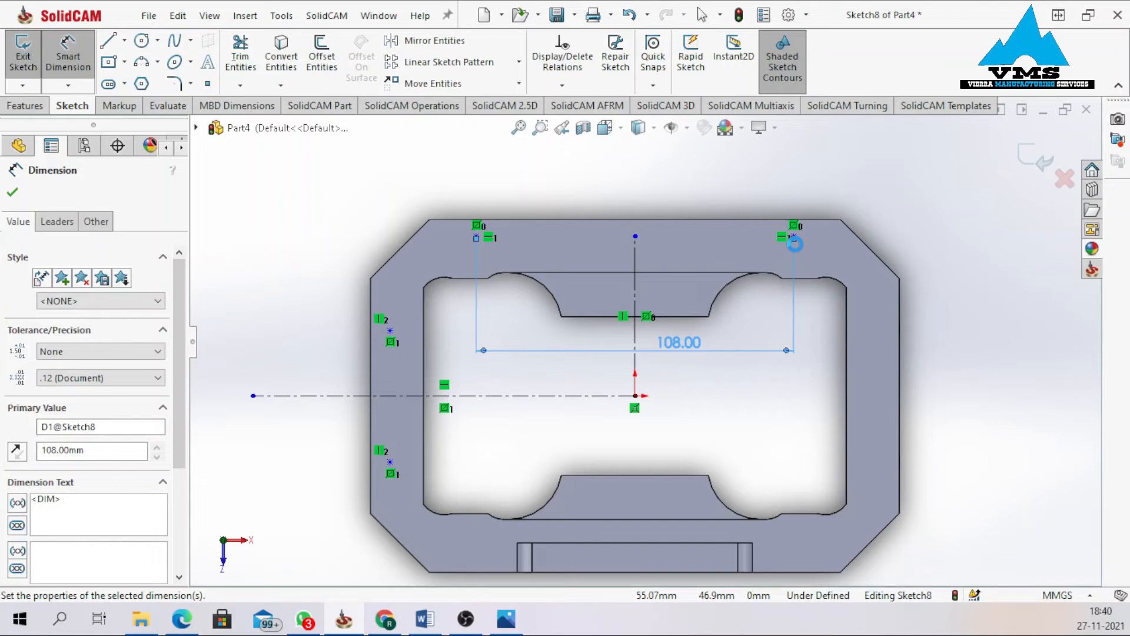
# Dimension the right-hand rear-wall point 8 mm from the rear wall's straight inner edge.
pyautogui.scroll(-3, 797, 253)
pyautogui.click(806, 230)
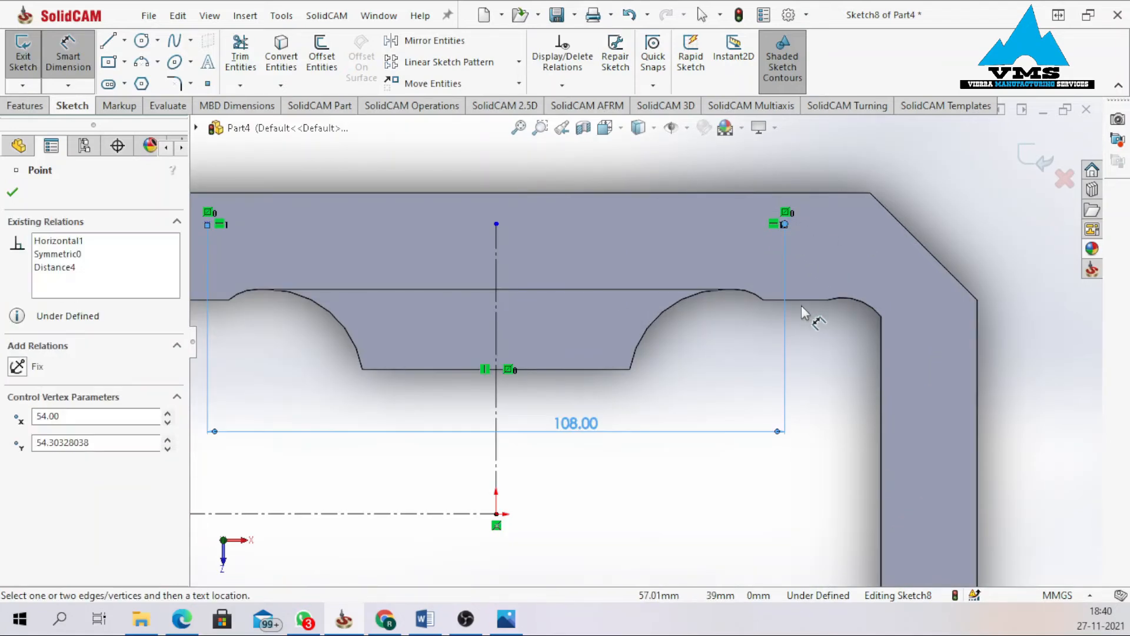
pyautogui.click(799, 301)
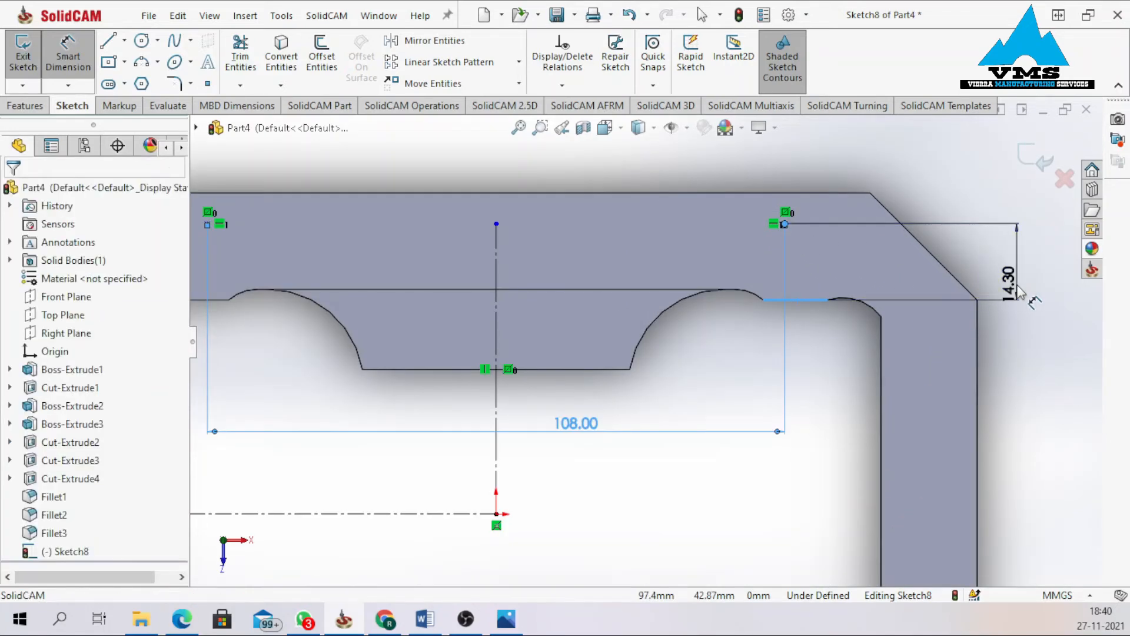
pyautogui.click(1019, 292)
pyautogui.write('8')
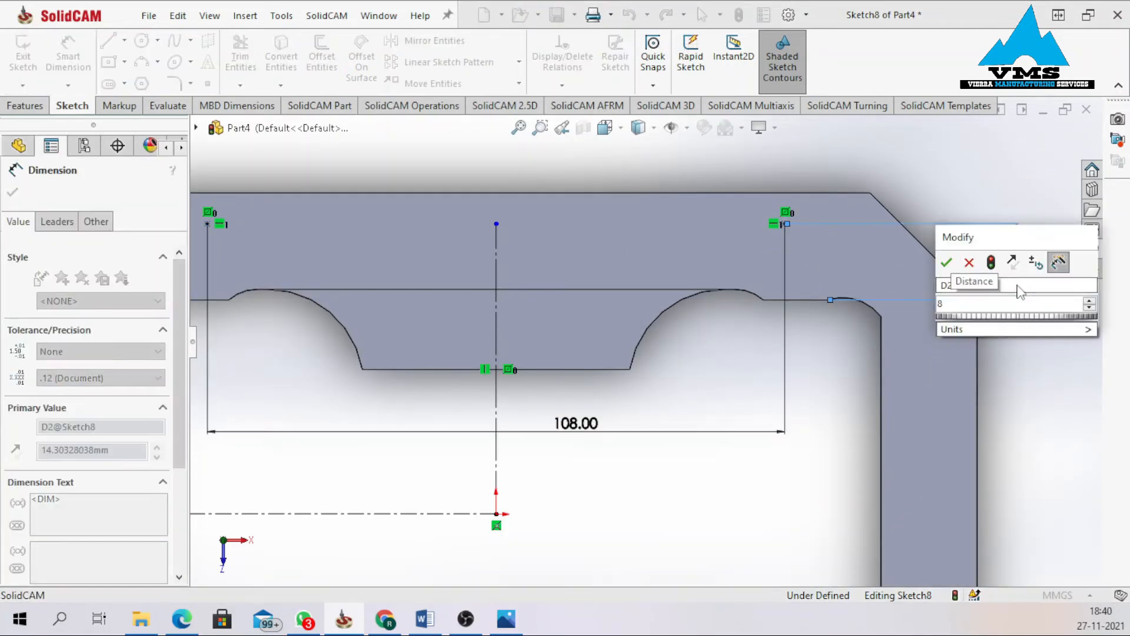
pyautogui.press('Return')
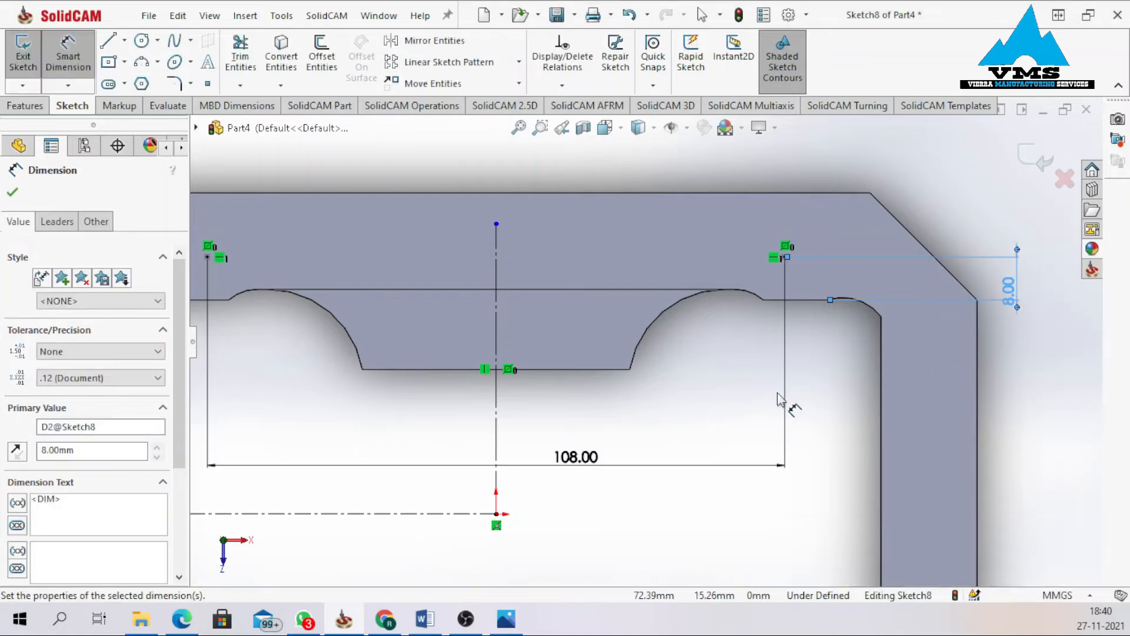
# Consult the VMS PROJECT-1iii drawing in the browser and dimension the spacing of the two left-wall points as 68 mm.
pyautogui.scroll(5, 580, 424)
pyautogui.scroll(-4, 543, 409)
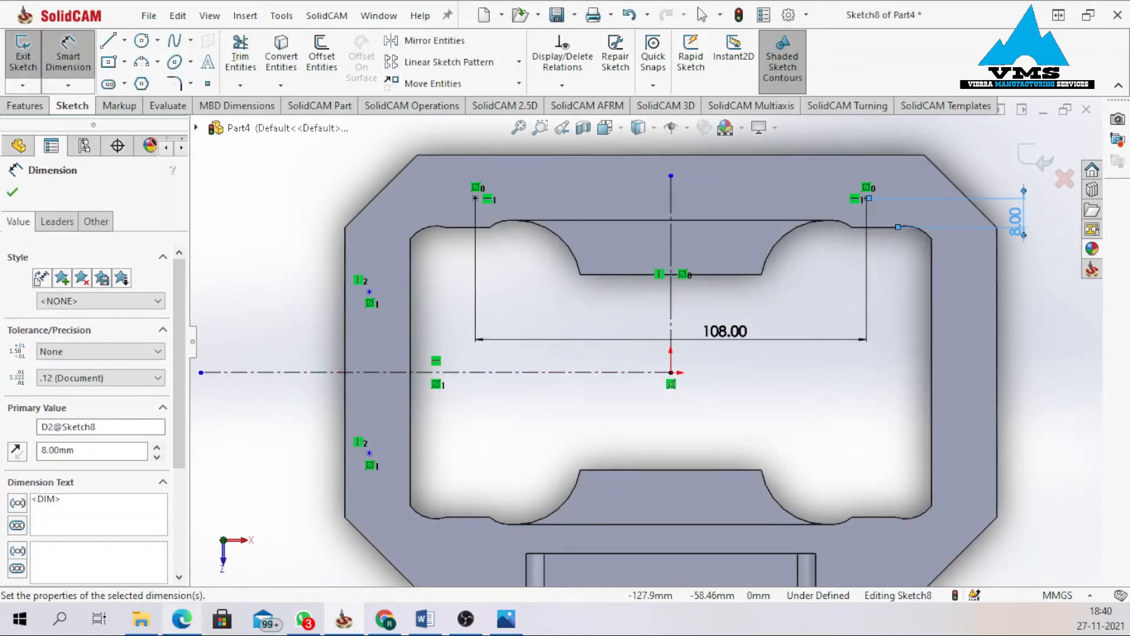
pyautogui.moveTo(176, 622)
pyautogui.click(171, 536)
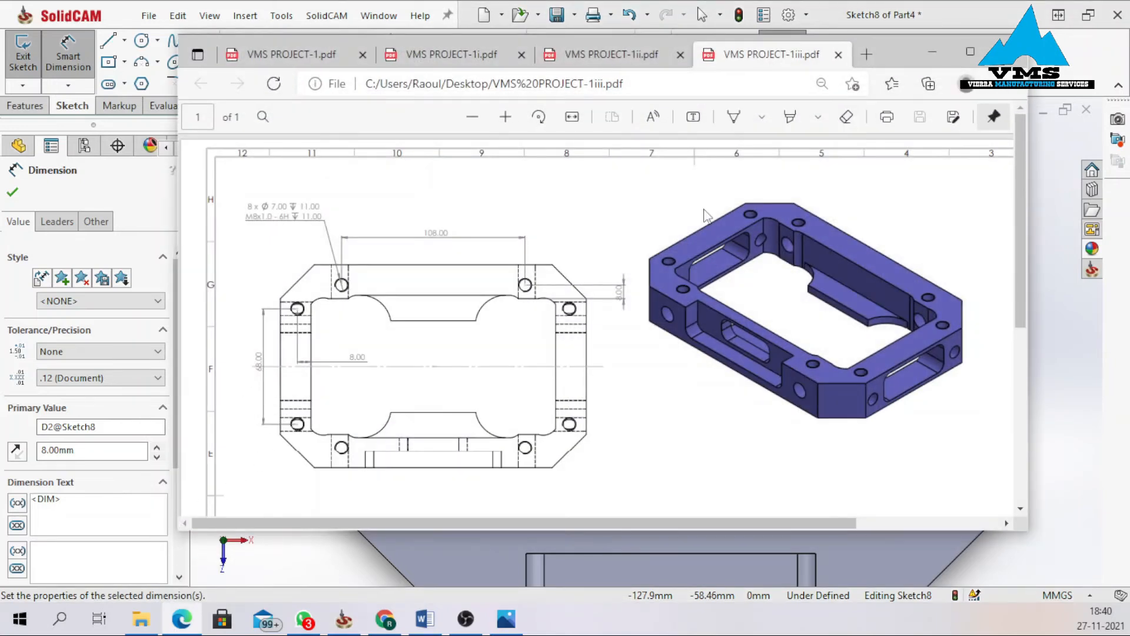
pyautogui.click(932, 52)
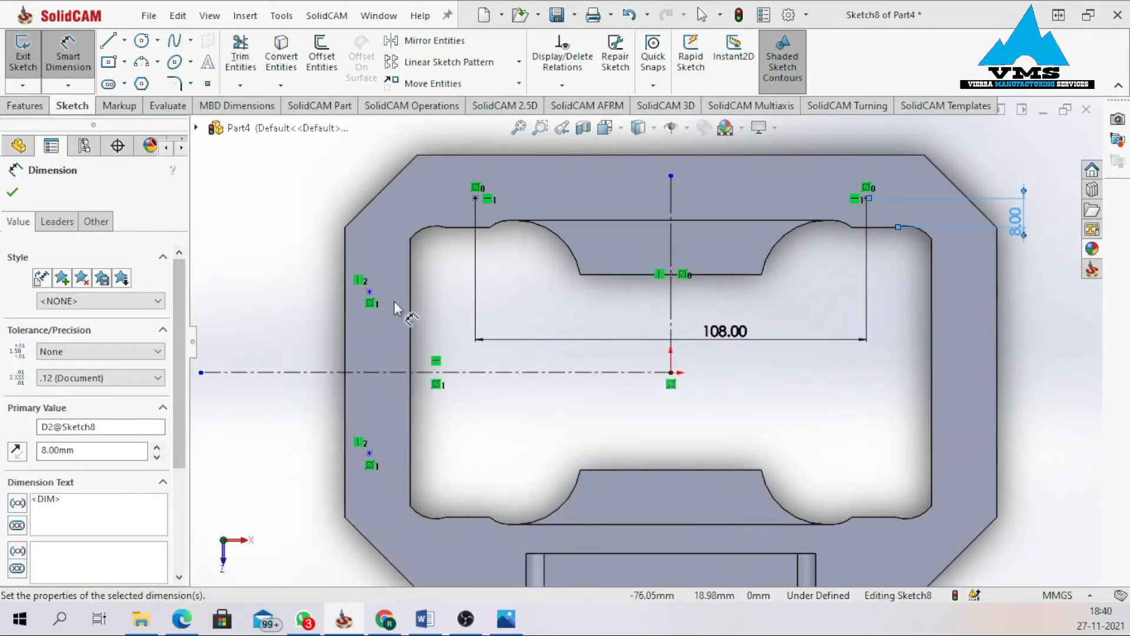
pyautogui.click(369, 292)
pyautogui.click(369, 453)
pyautogui.click(286, 407)
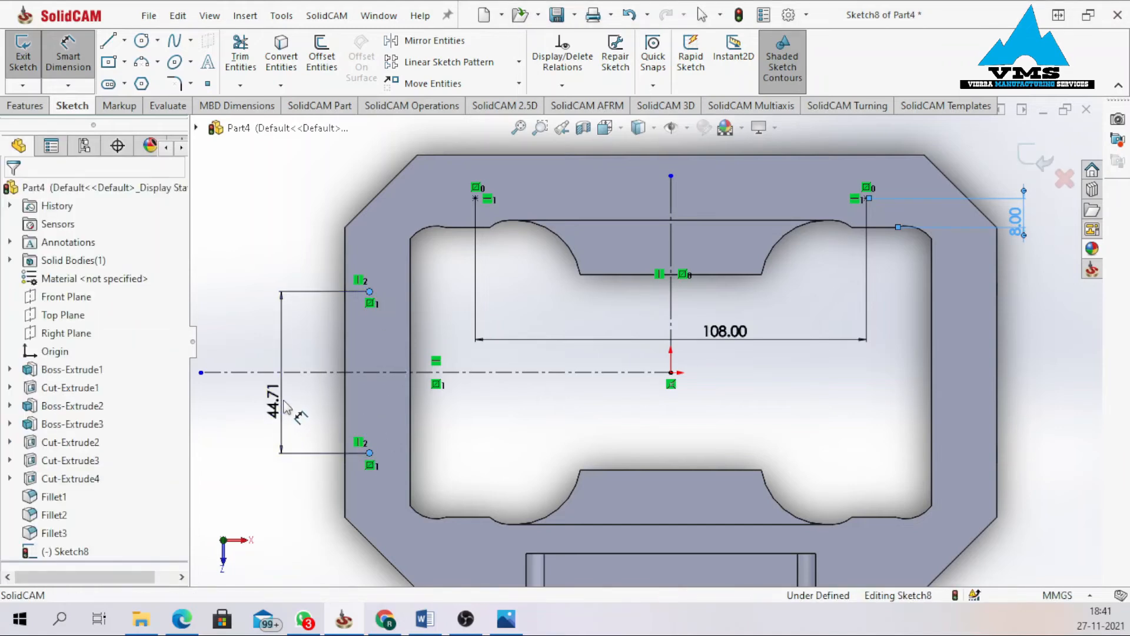
pyautogui.press('Return')
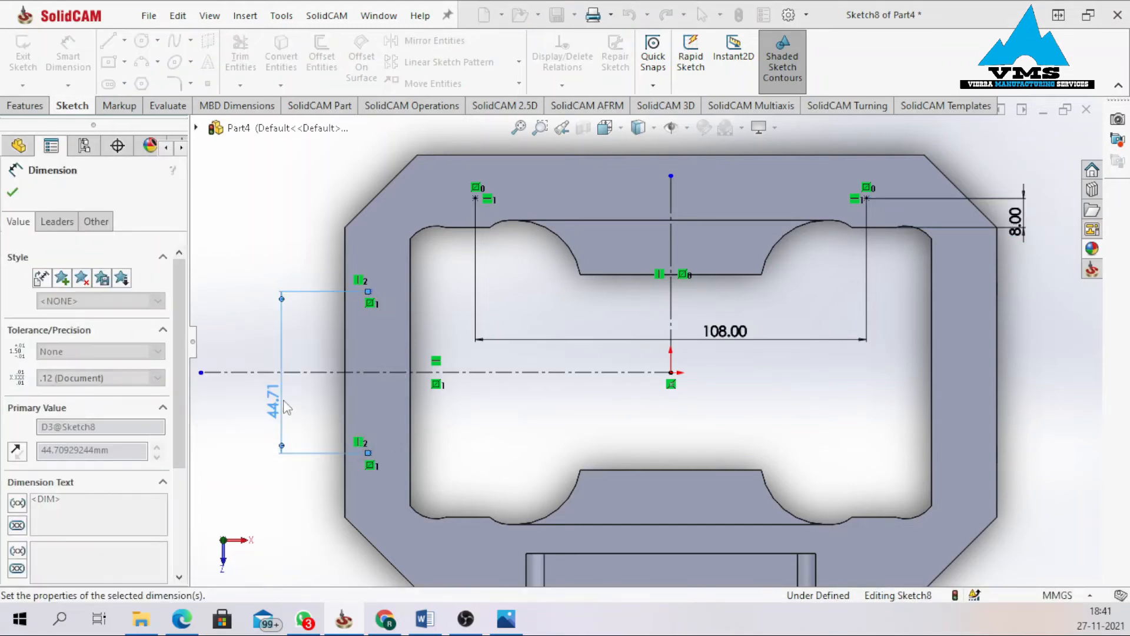
# Dimension the upper left-wall point 8 mm from the left wall's inner edge and finish dimensioning.
pyautogui.click(369, 250)
pyautogui.click(410, 272)
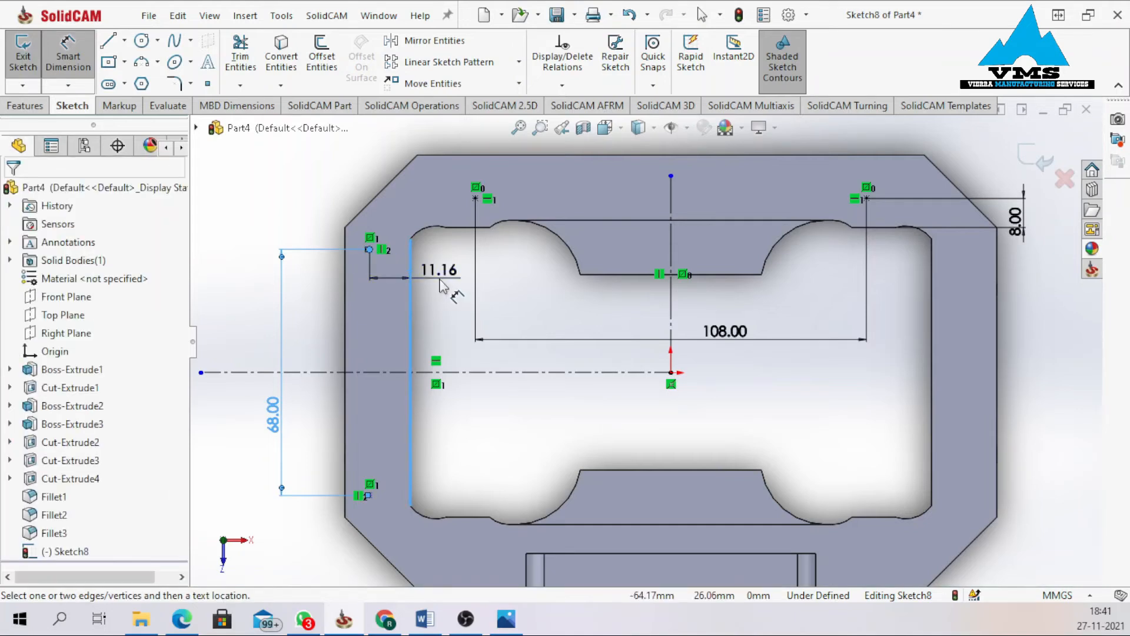
pyautogui.click(443, 287)
pyautogui.press('Return')
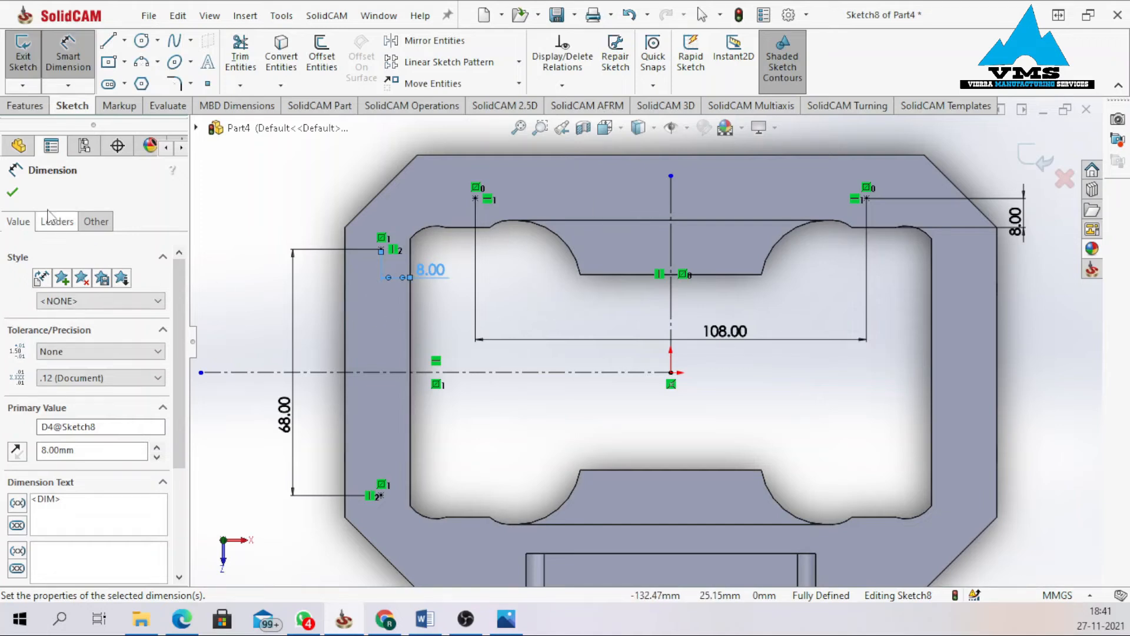
pyautogui.click(13, 192)
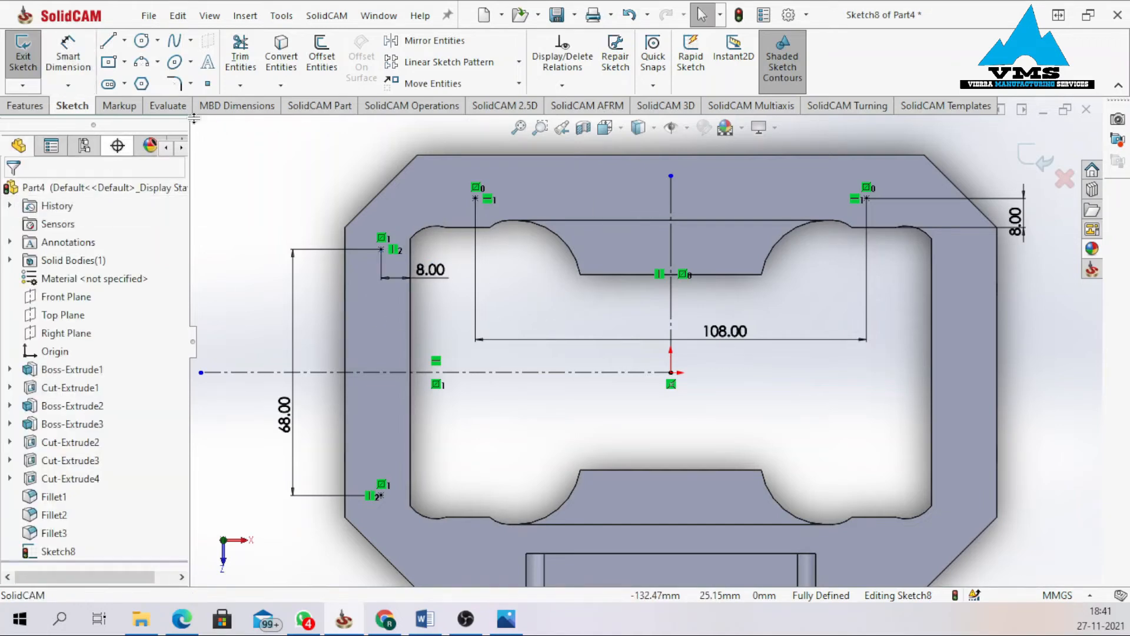
# Mirror the two rear-wall points about the horizontal centerline onto the front wall.
pyautogui.click(426, 42)
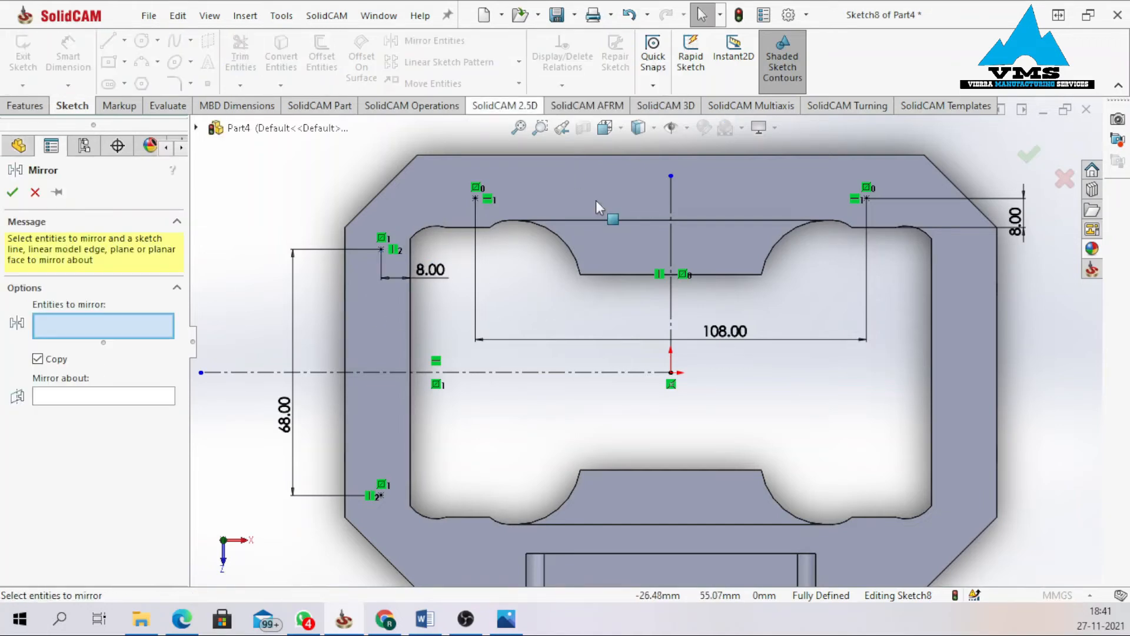
pyautogui.click(476, 198)
pyautogui.click(867, 199)
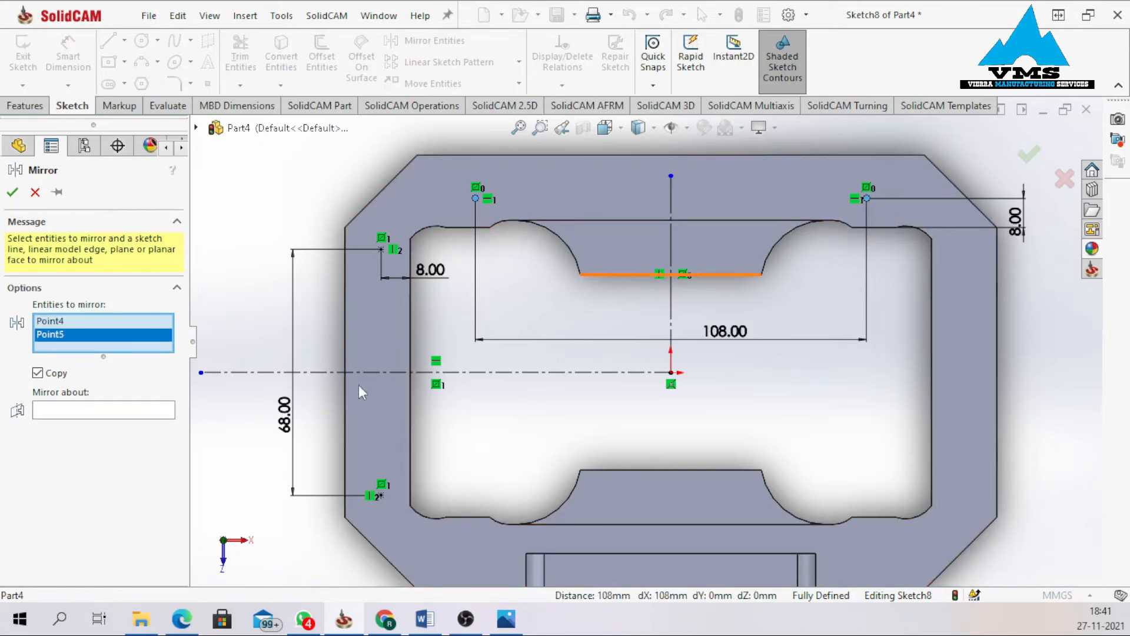
pyautogui.click(147, 412)
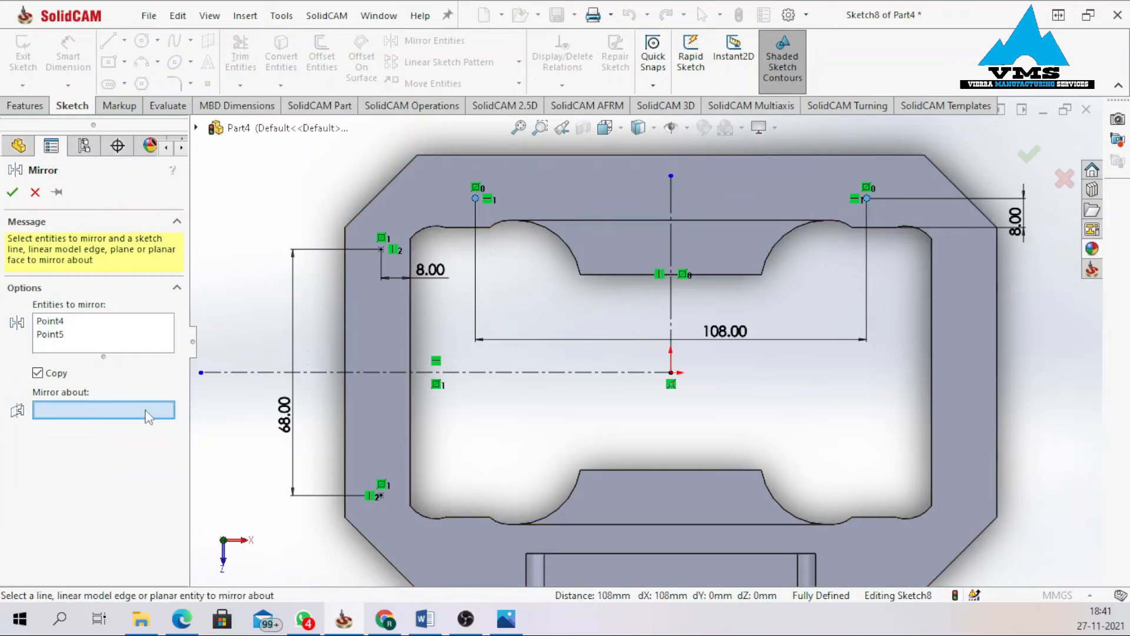
pyautogui.click(460, 372)
pyautogui.click(12, 193)
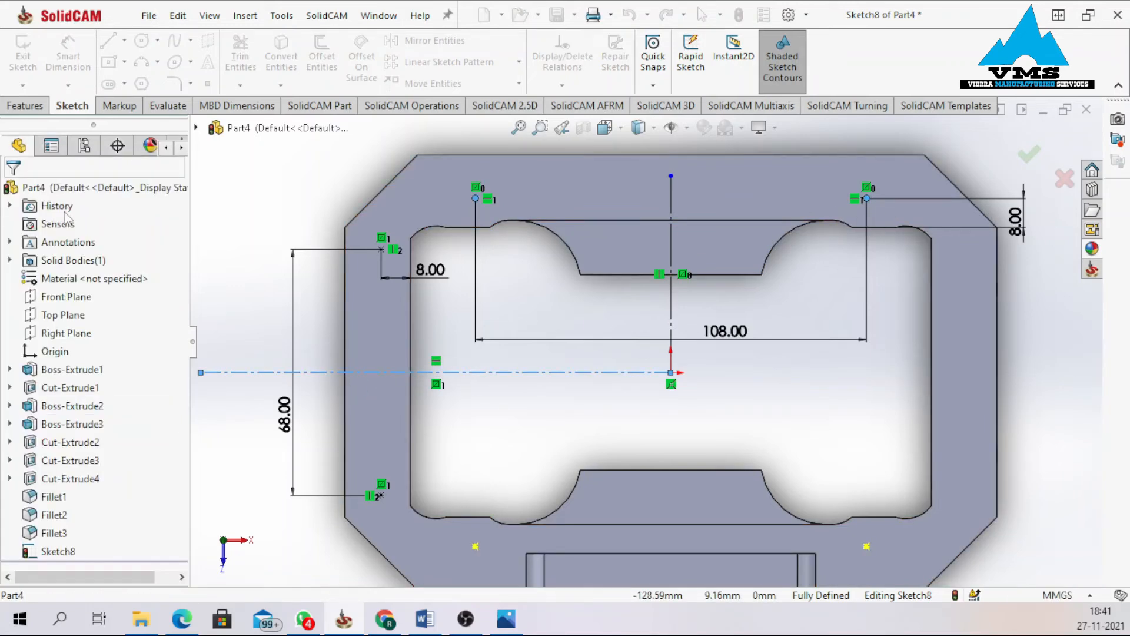
# Mirror the two left-wall points about the vertical centerline onto the right wall.
pyautogui.click(434, 40)
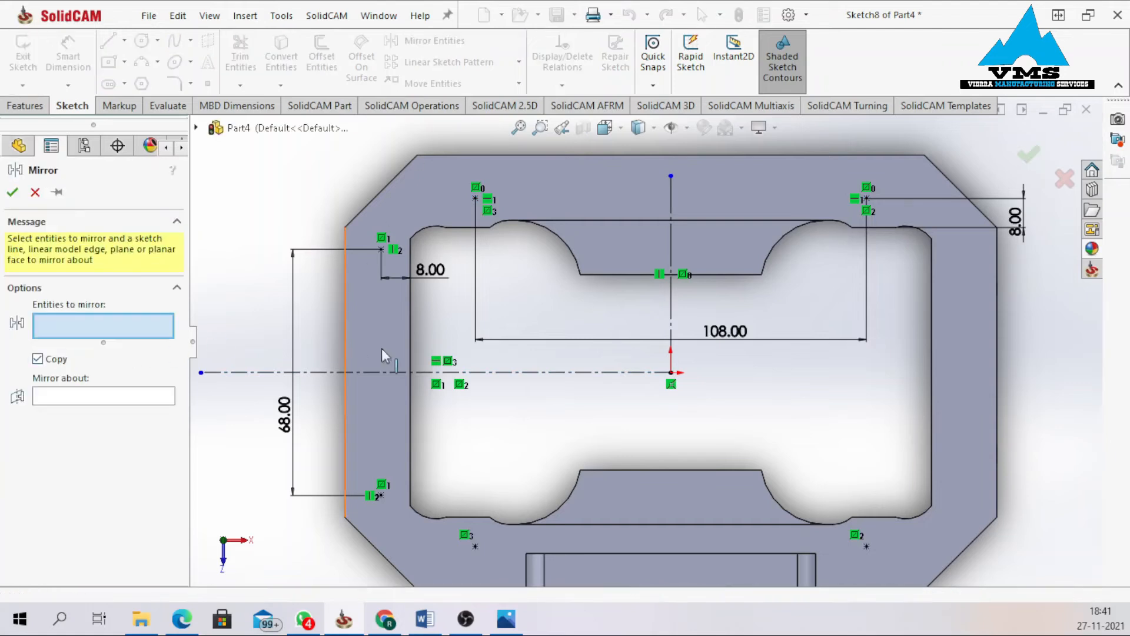
pyautogui.click(382, 249)
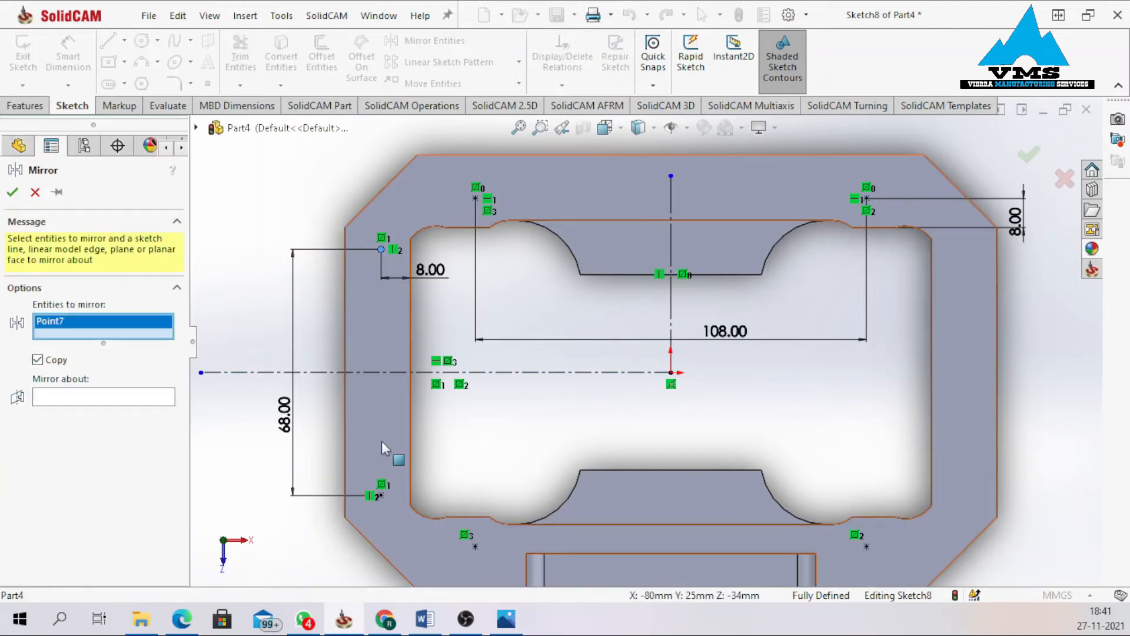
pyautogui.click(380, 496)
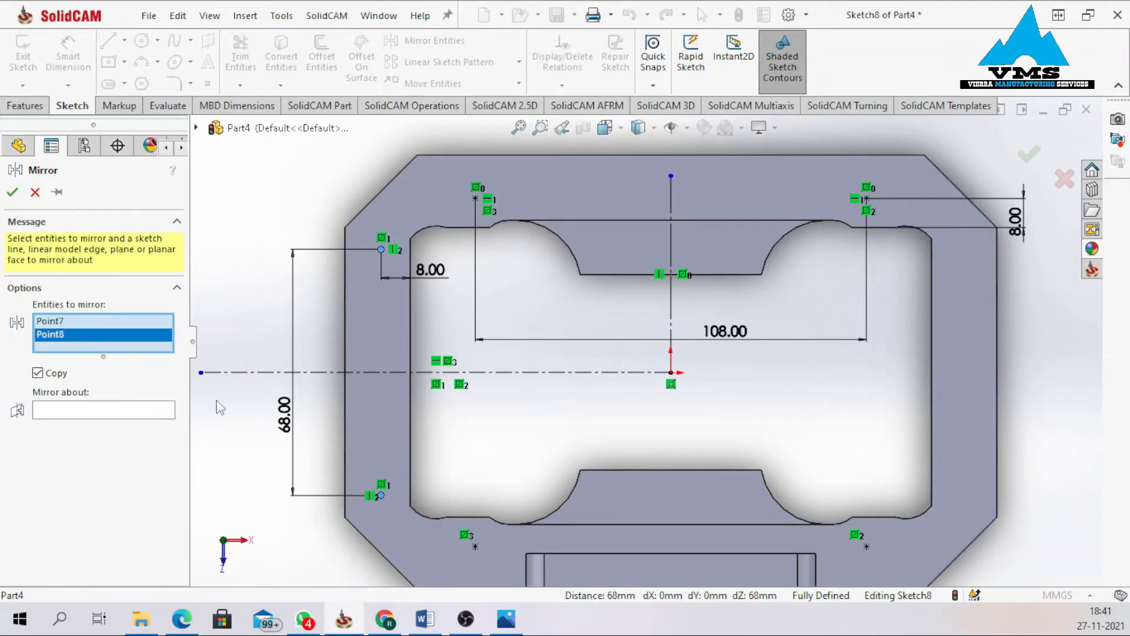
pyautogui.click(139, 417)
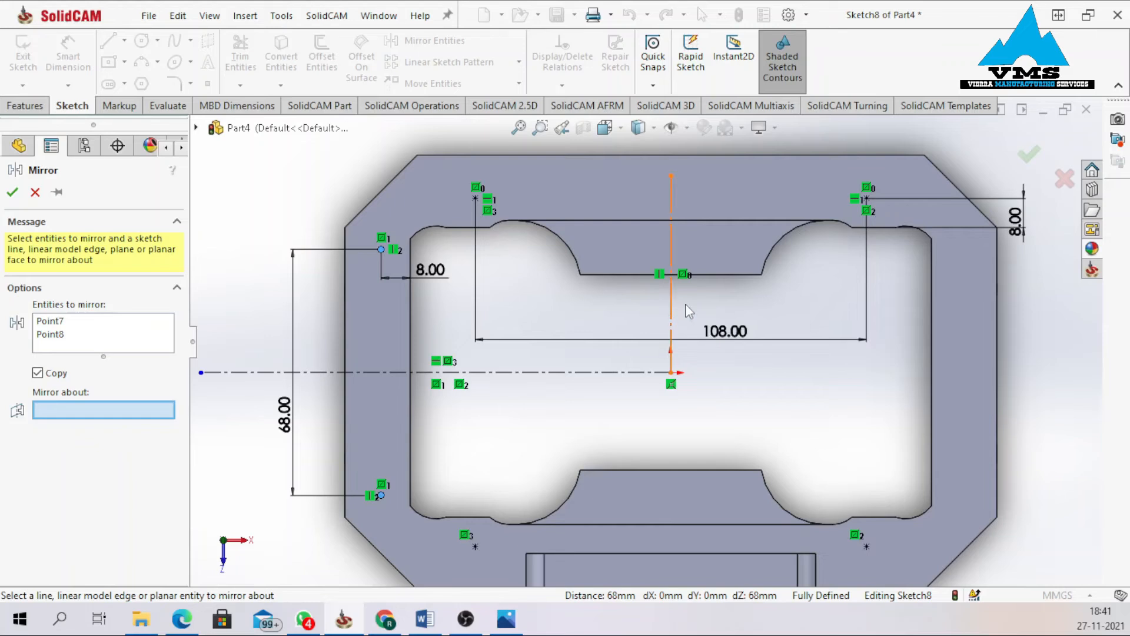
pyautogui.click(671, 318)
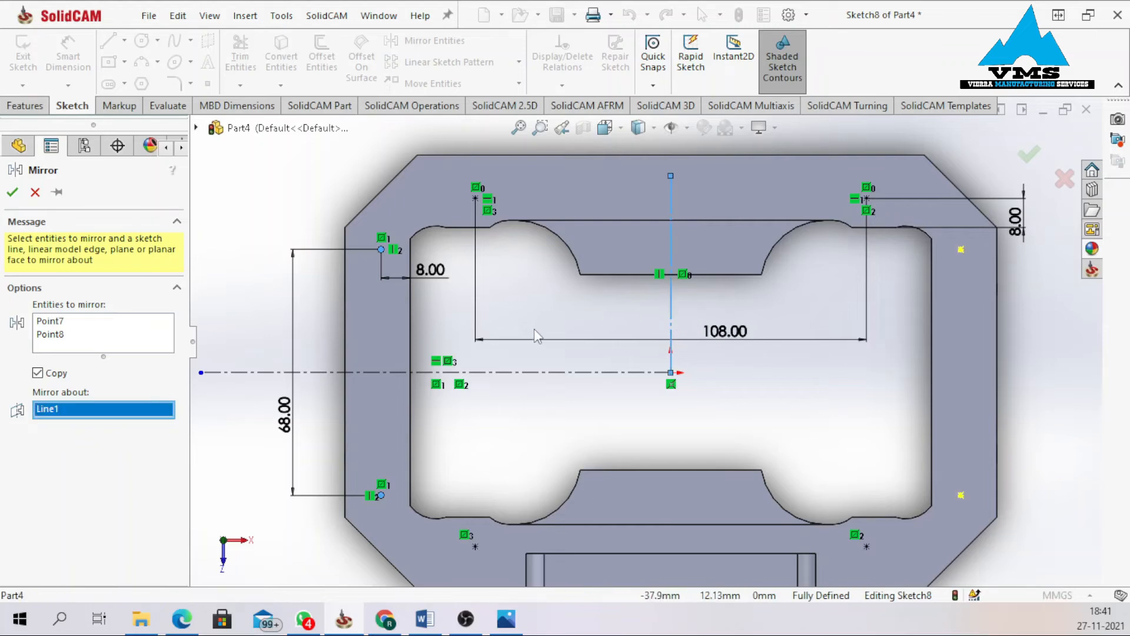
pyautogui.click(10, 196)
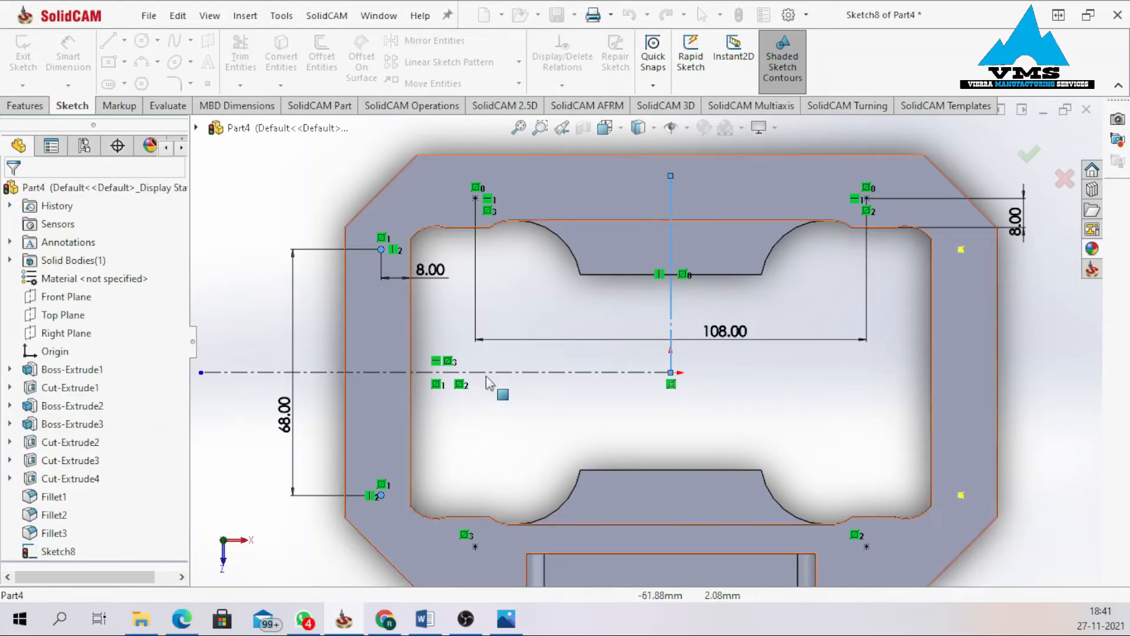
# Examine the mirrored hole points on the frame and the tapped hole callout in the VMS PROJECT-1iii drawing.
pyautogui.scroll(3, 690, 419)
pyautogui.moveTo(690, 419)
pyautogui.mouseDown(button='middle')
pyautogui.moveTo(674, 350)
pyautogui.moveTo(687, 332)
pyautogui.mouseUp(button='middle')
pyautogui.click(177, 618)
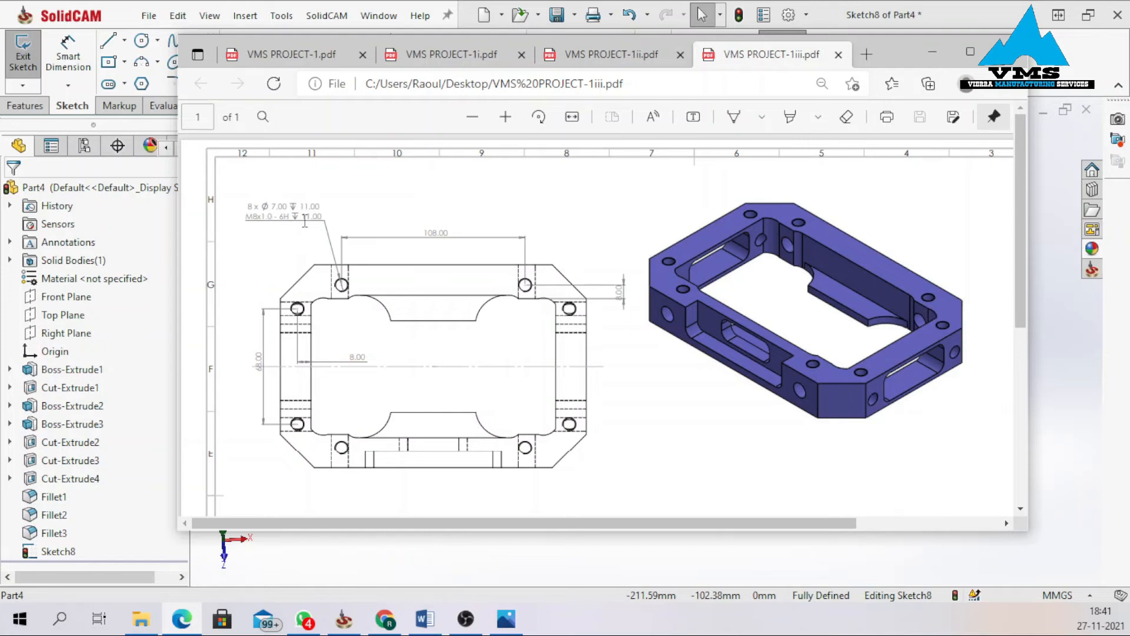
pyautogui.click(928, 54)
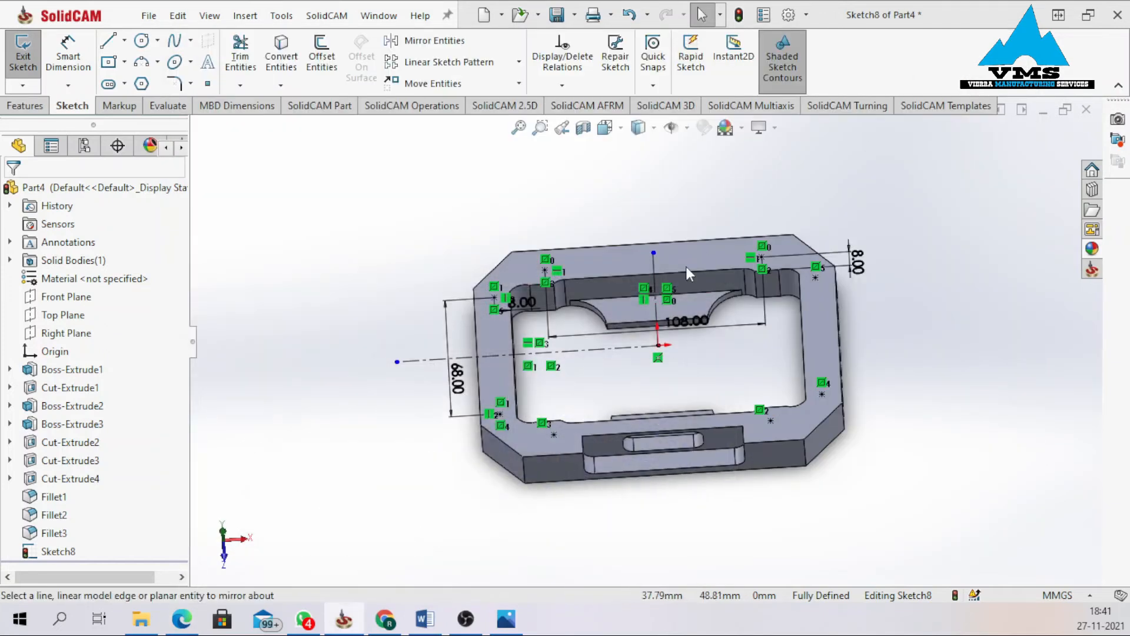
pyautogui.scroll(-2, 809, 334)
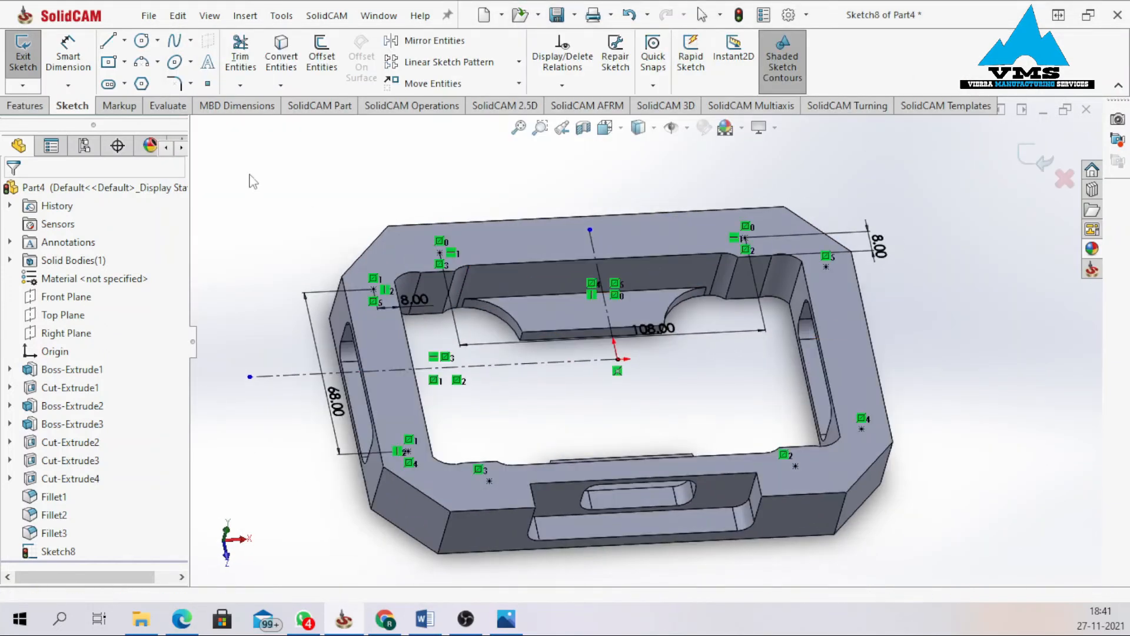
# Exit the hole-point sketch and set up a Hole Wizard straight tap with the type Tapped hole.
pyautogui.click(36, 110)
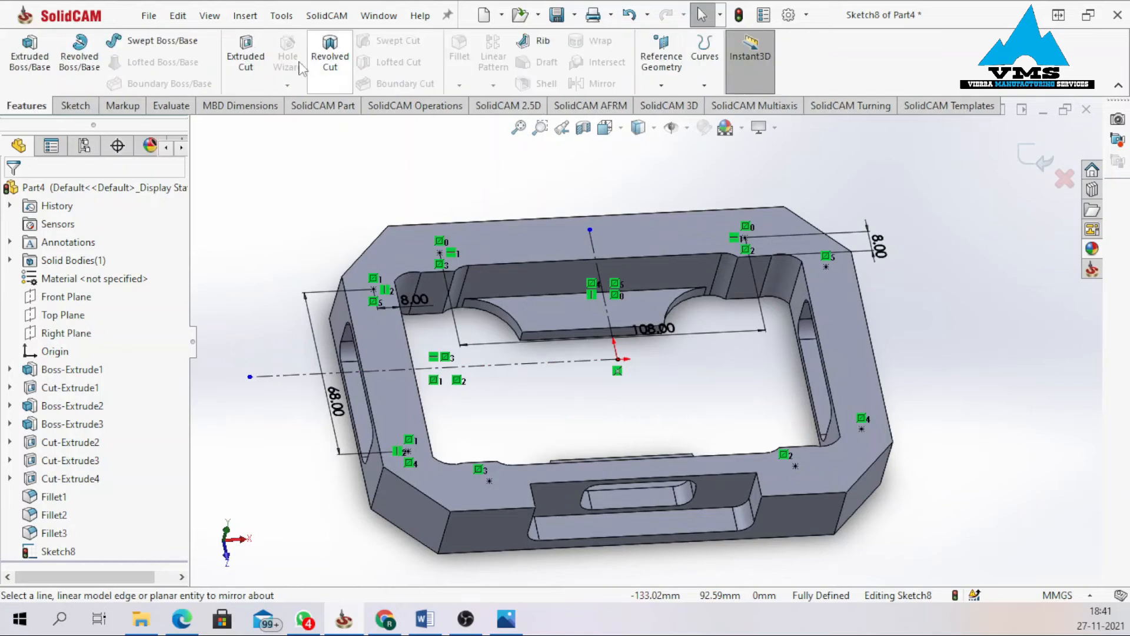
pyautogui.click(1045, 160)
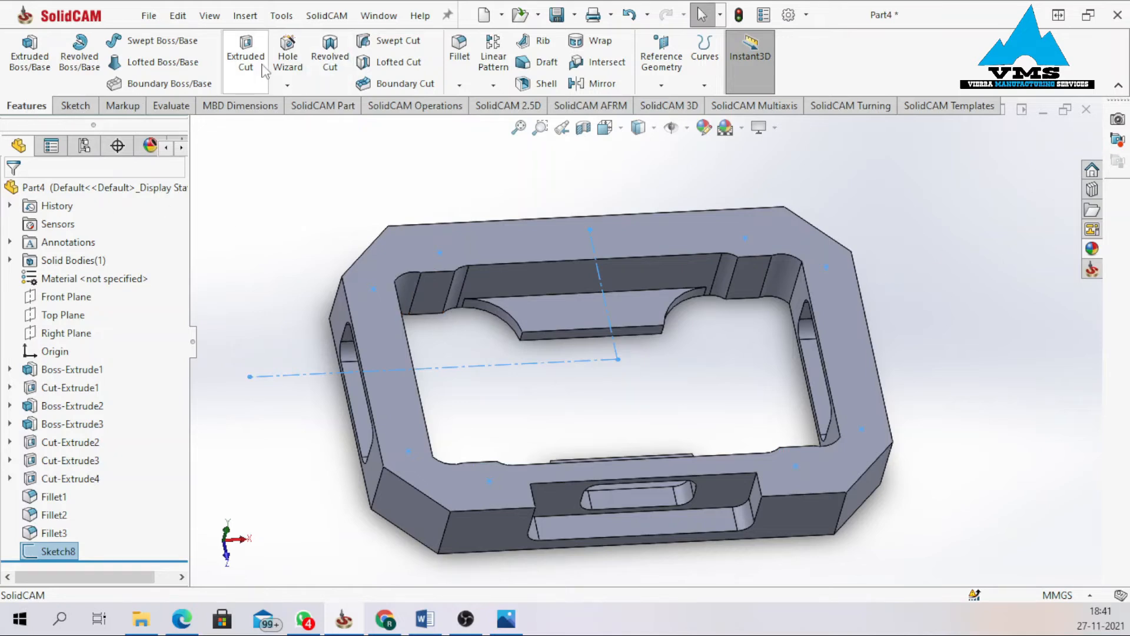
pyautogui.click(287, 57)
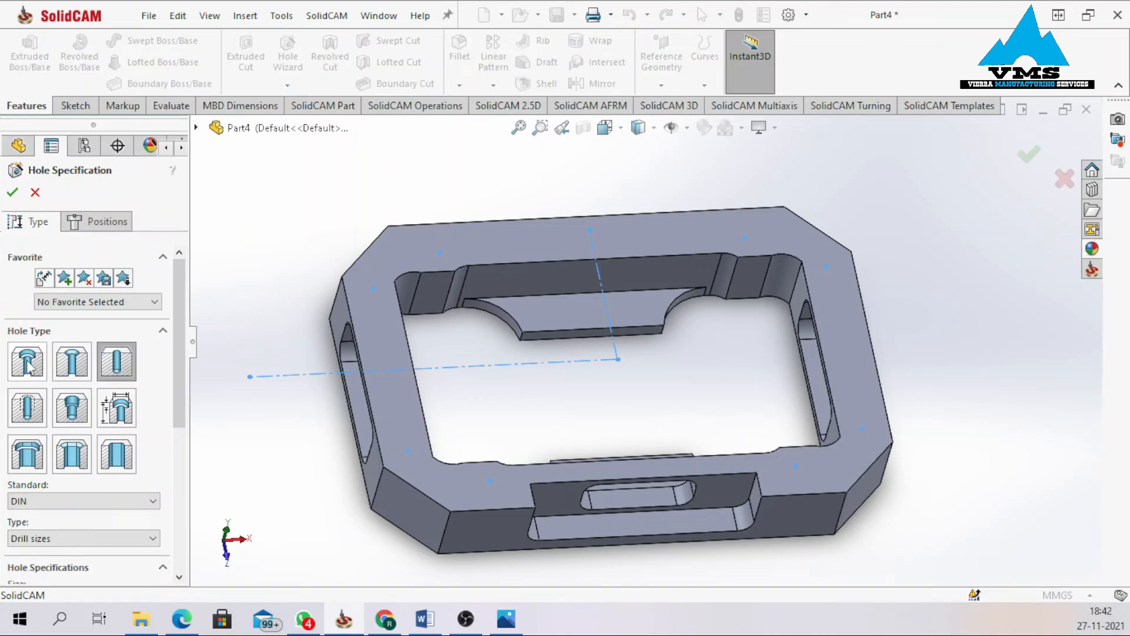
pyautogui.click(127, 368)
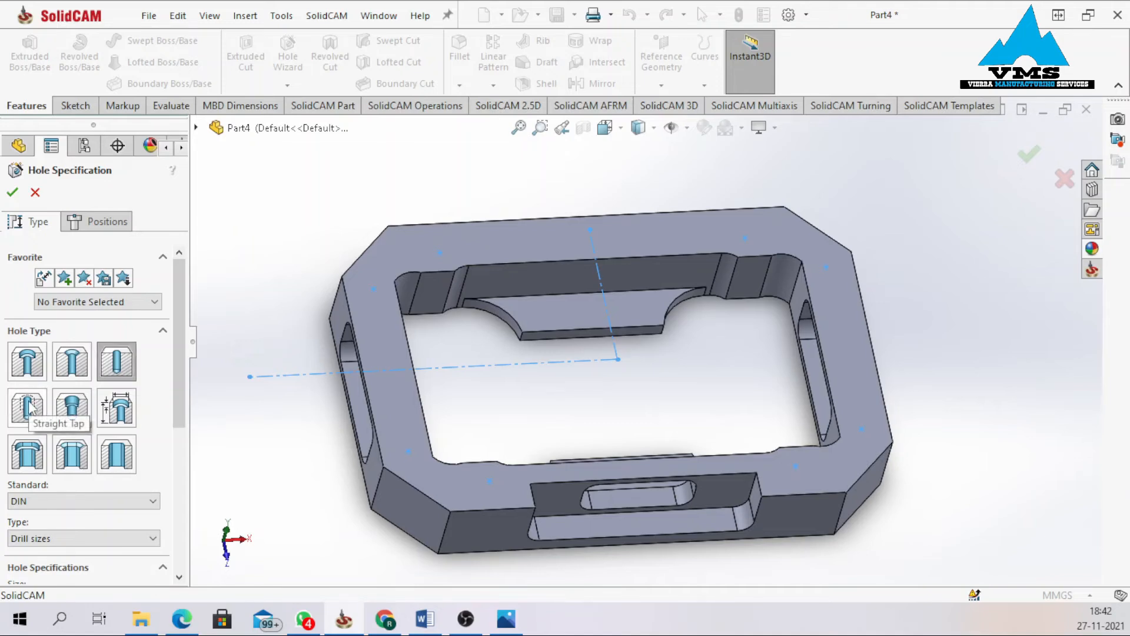
pyautogui.click(29, 406)
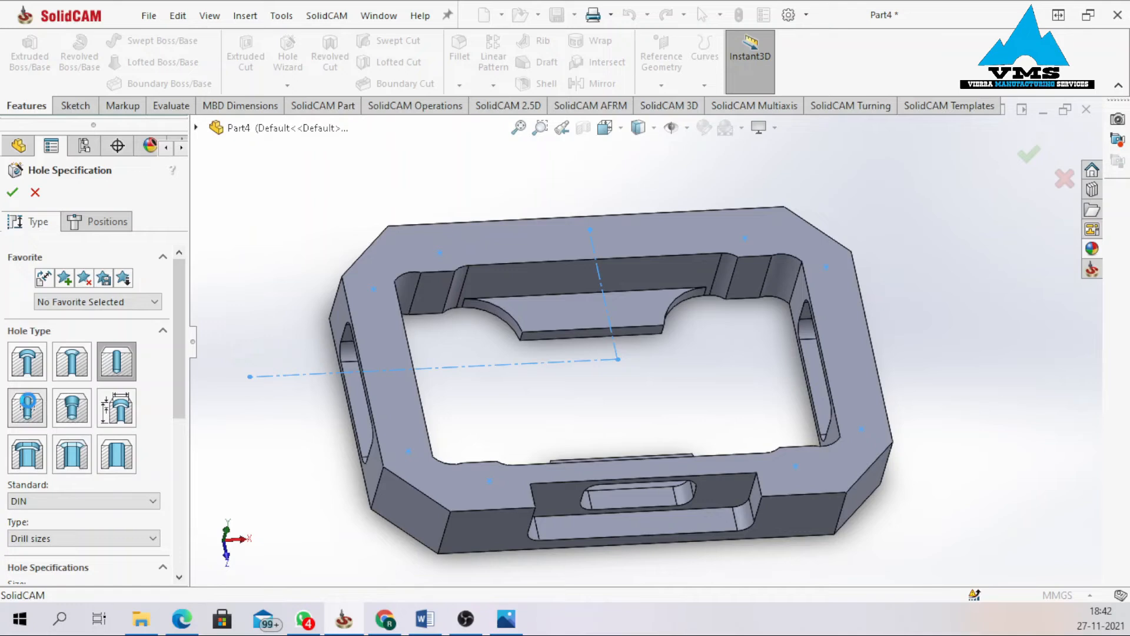
pyautogui.scroll(-3, 179, 386)
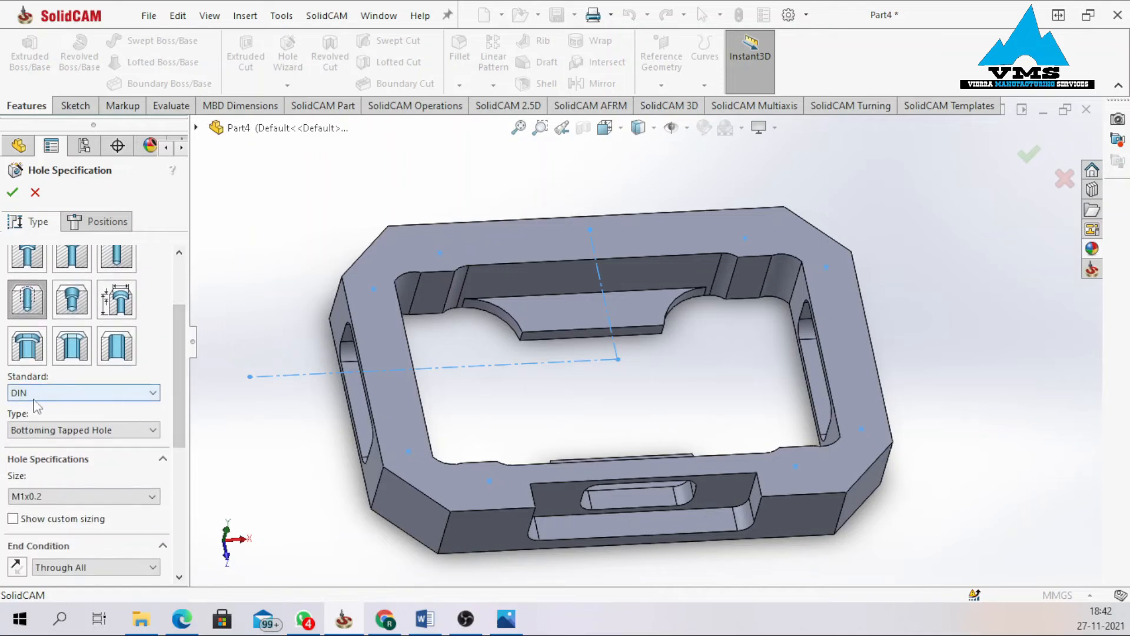
pyautogui.click(65, 430)
pyautogui.click(59, 511)
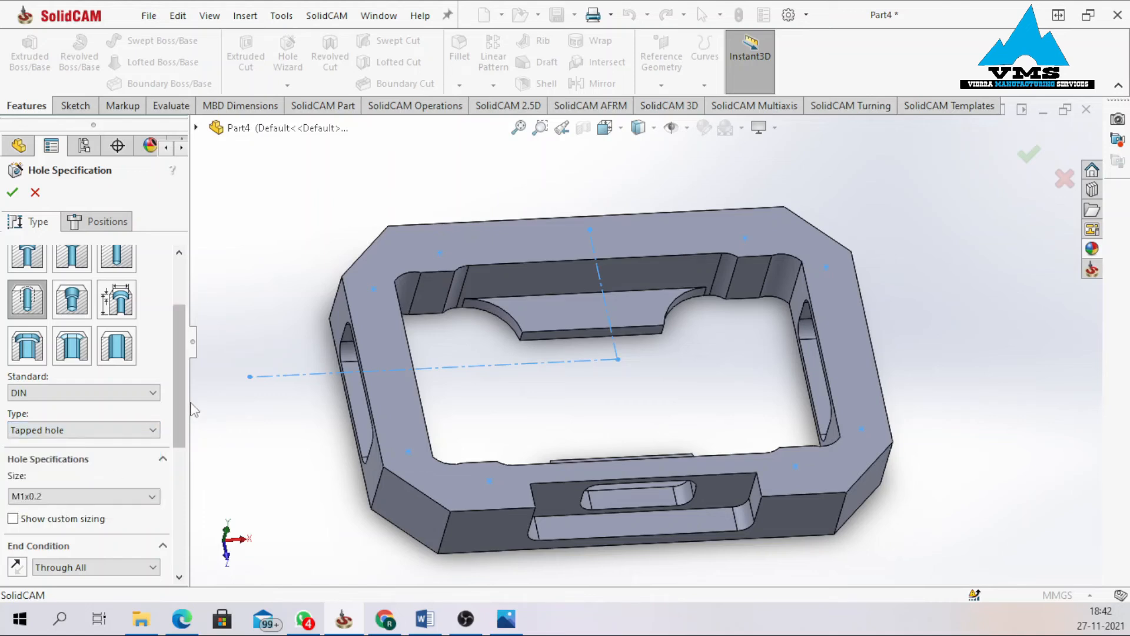
# Set the tapped hole size to M8x1.0.
pyautogui.scroll(-3, 88, 448)
pyautogui.click(136, 391)
pyautogui.scroll(-3, 90, 457)
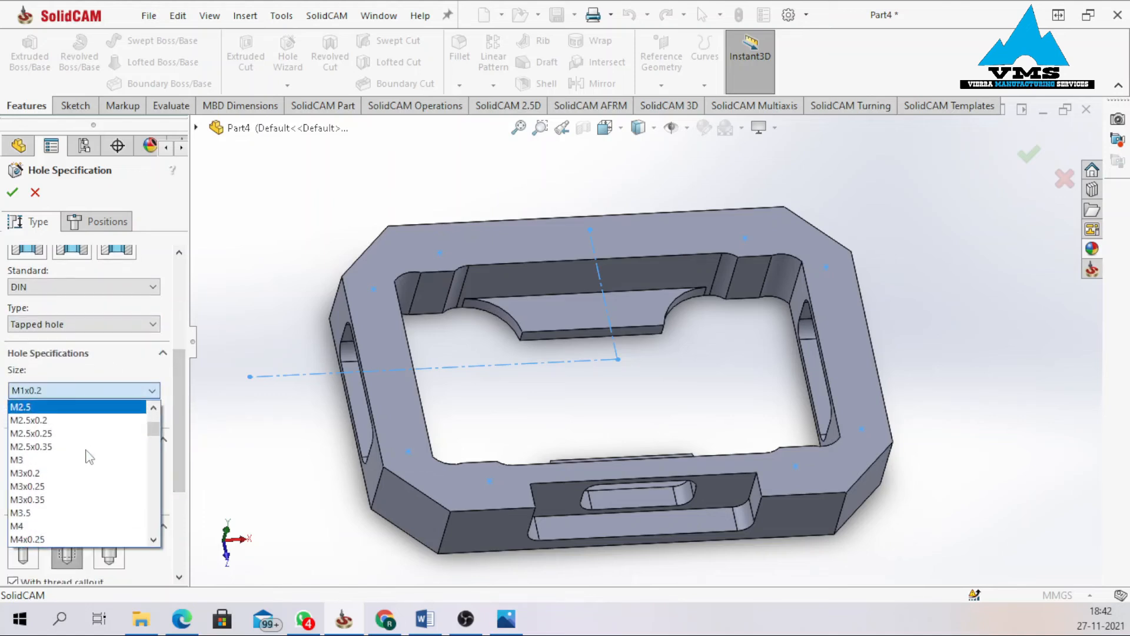
pyautogui.scroll(-5, 90, 456)
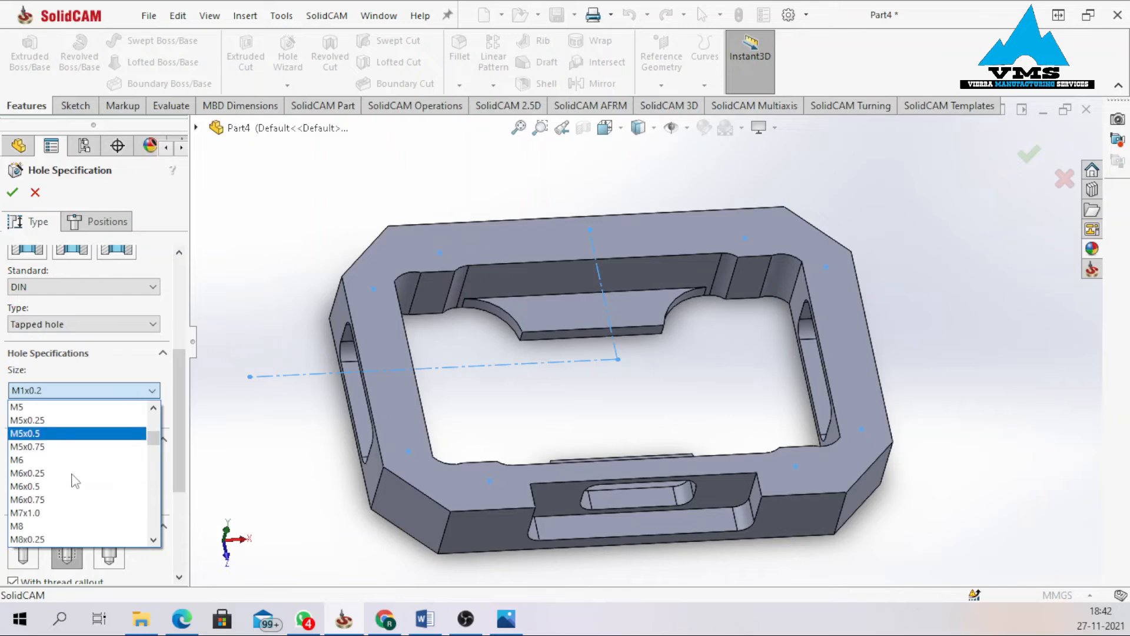
pyautogui.scroll(-2, 56, 512)
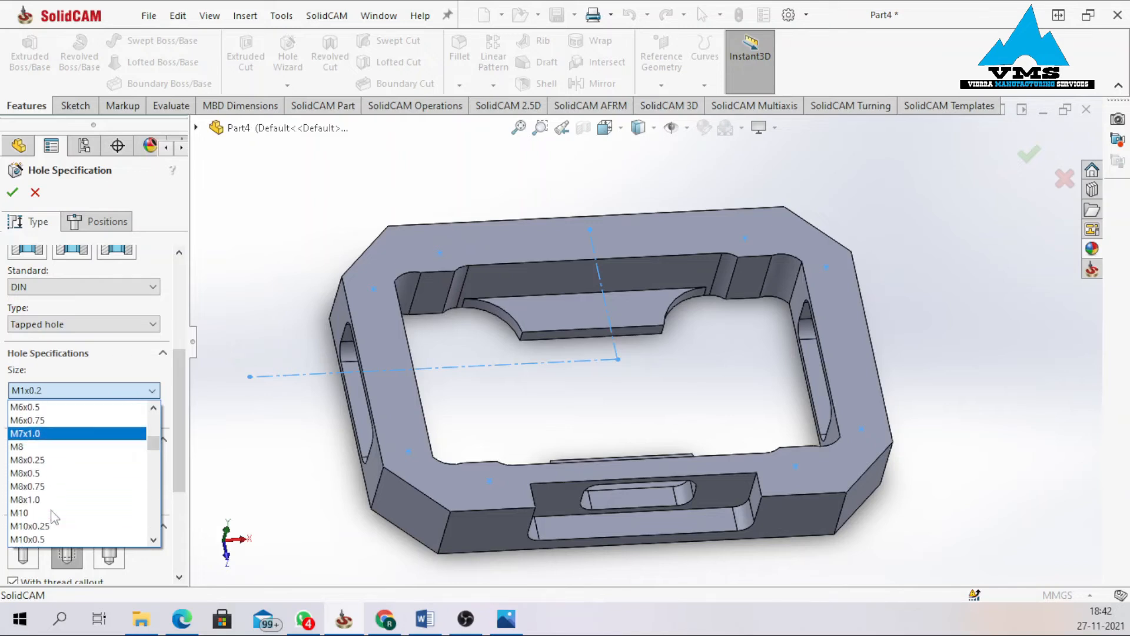
pyautogui.click(35, 500)
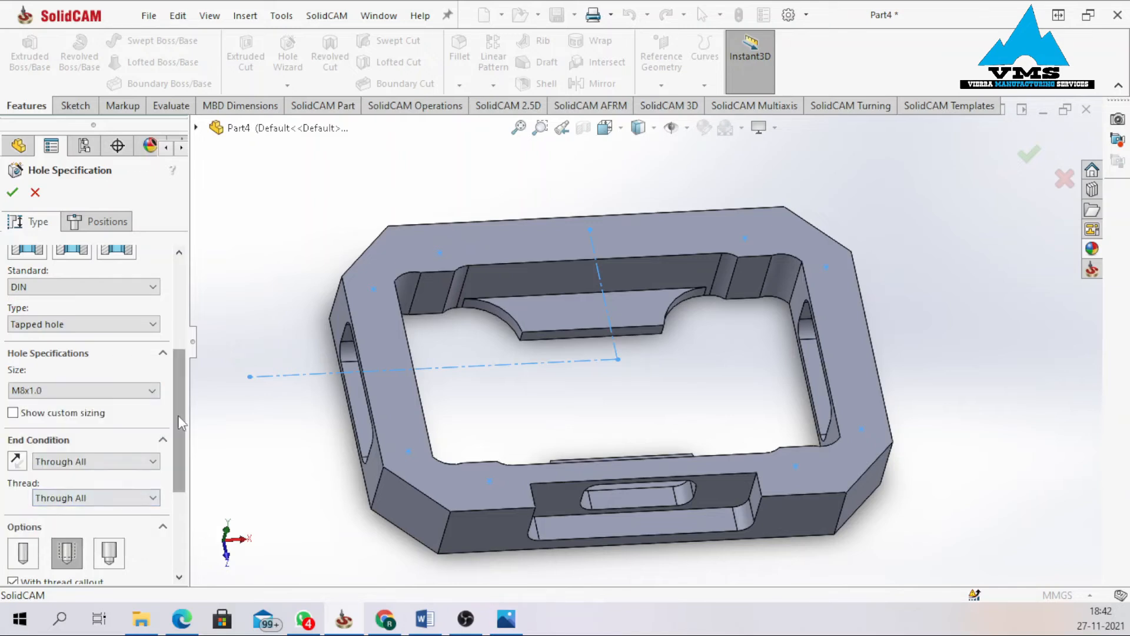
# Set the tapped hole's end condition to Blind with a depth of 11 mm.
pyautogui.scroll(-2, 178, 415)
pyautogui.click(95, 410)
pyautogui.click(94, 420)
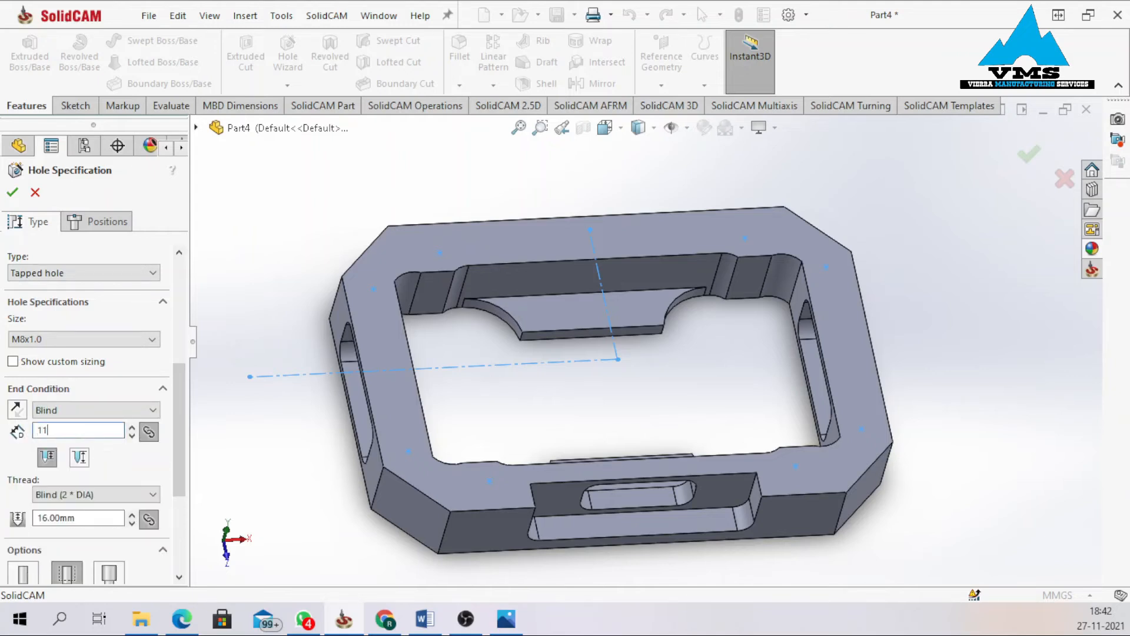
pyautogui.click(135, 316)
pyautogui.moveTo(179, 391); pyautogui.dragTo(143, 233)
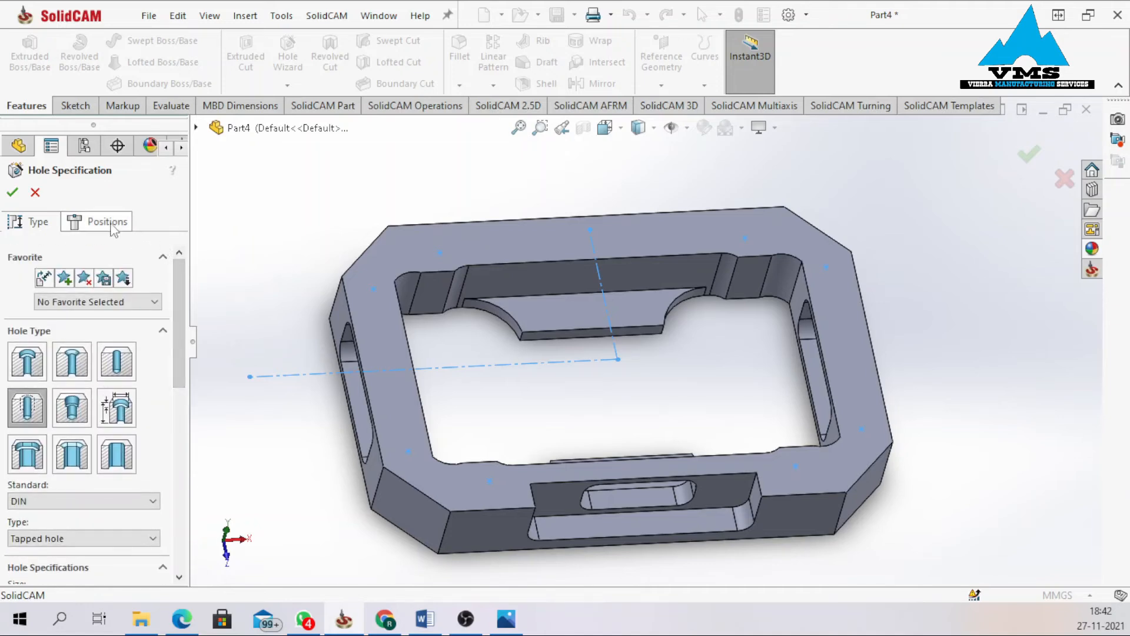
# Position the tapped holes with a 3D sketch, placing one on each of the two rear-wall sketch points.
pyautogui.click(119, 229)
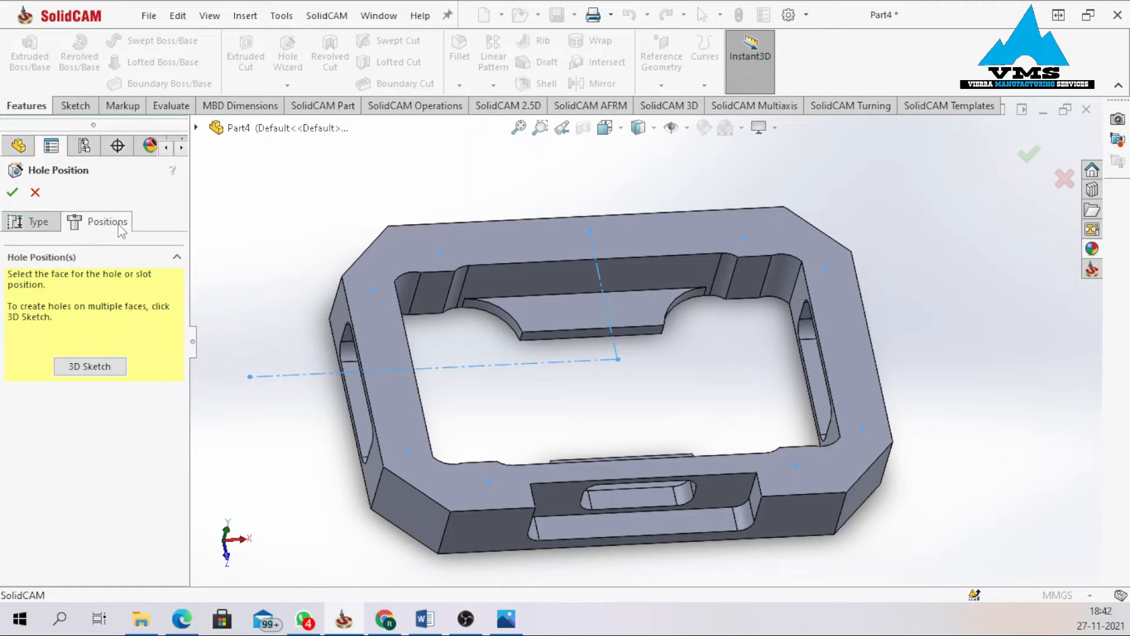
pyautogui.click(88, 367)
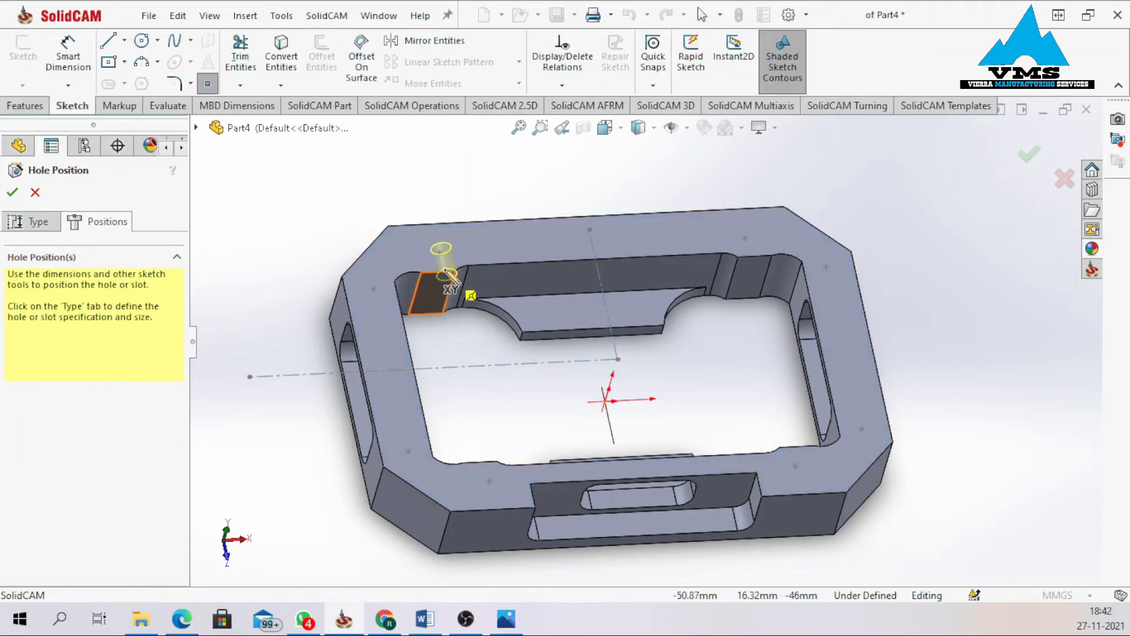
pyautogui.scroll(5, 453, 288)
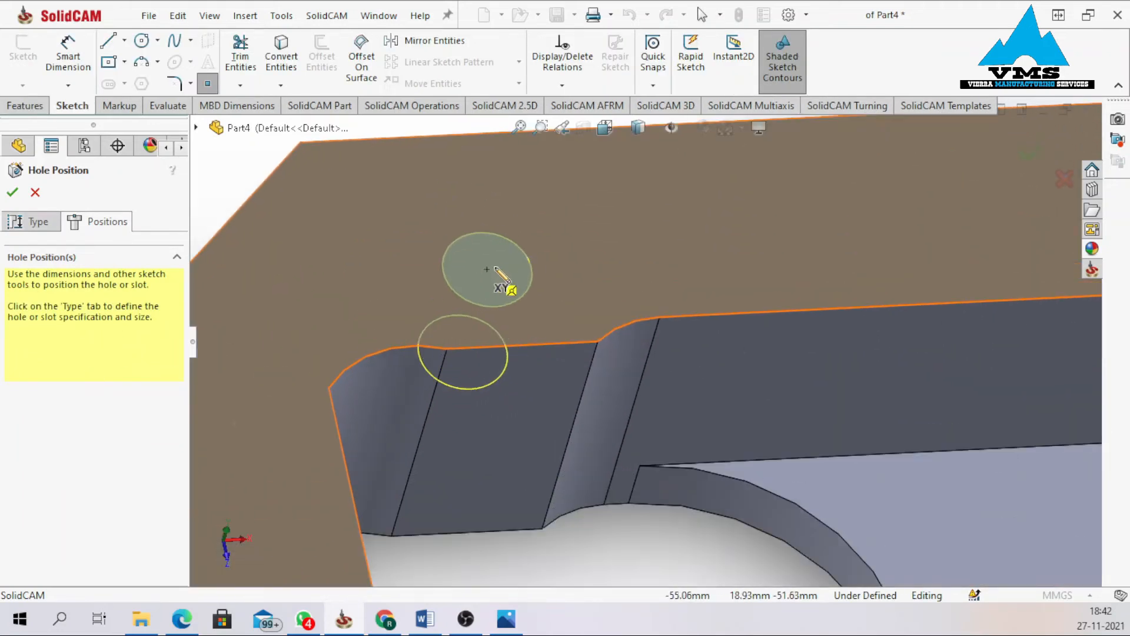
pyautogui.scroll(2, 524, 259)
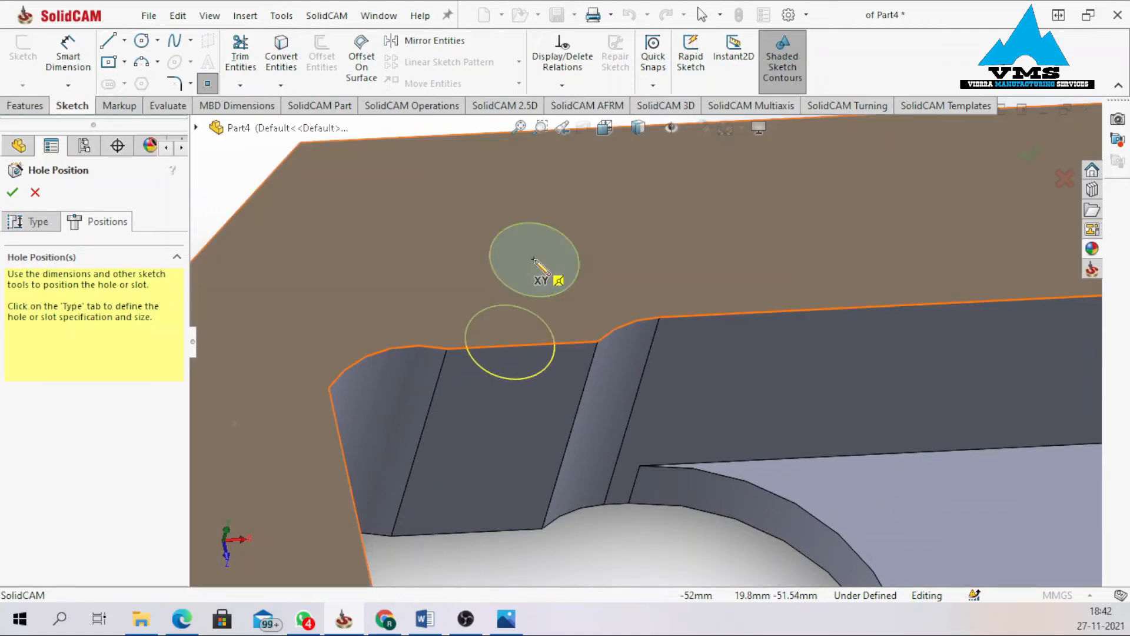
pyautogui.click(529, 259)
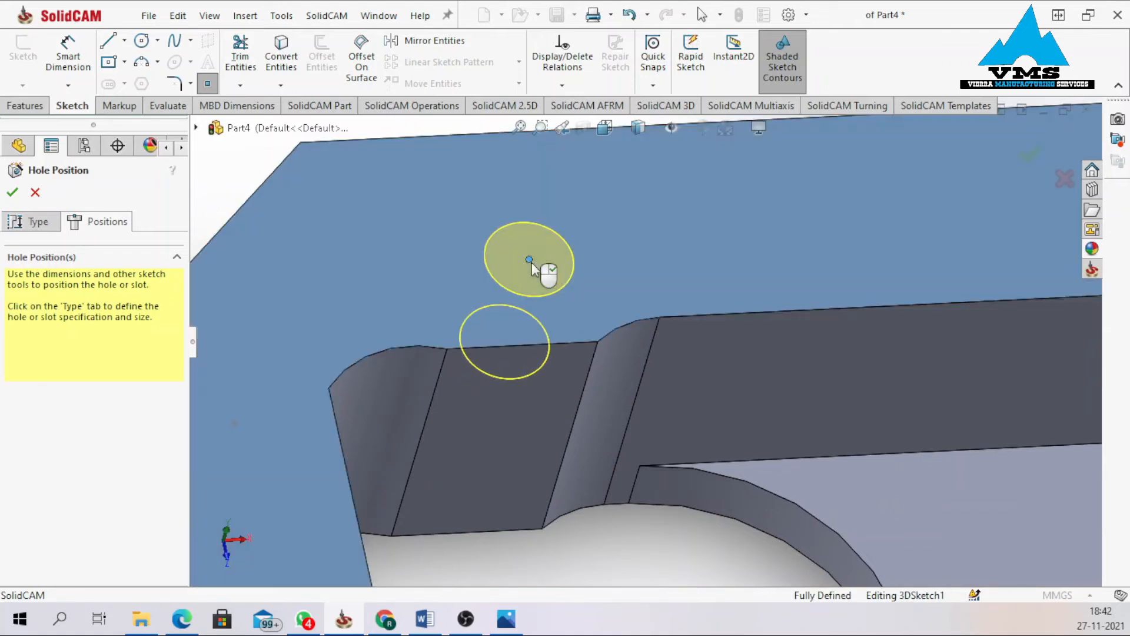
pyautogui.scroll(-4, 597, 297)
pyautogui.scroll(2, 889, 297)
pyautogui.scroll(2, 888, 298)
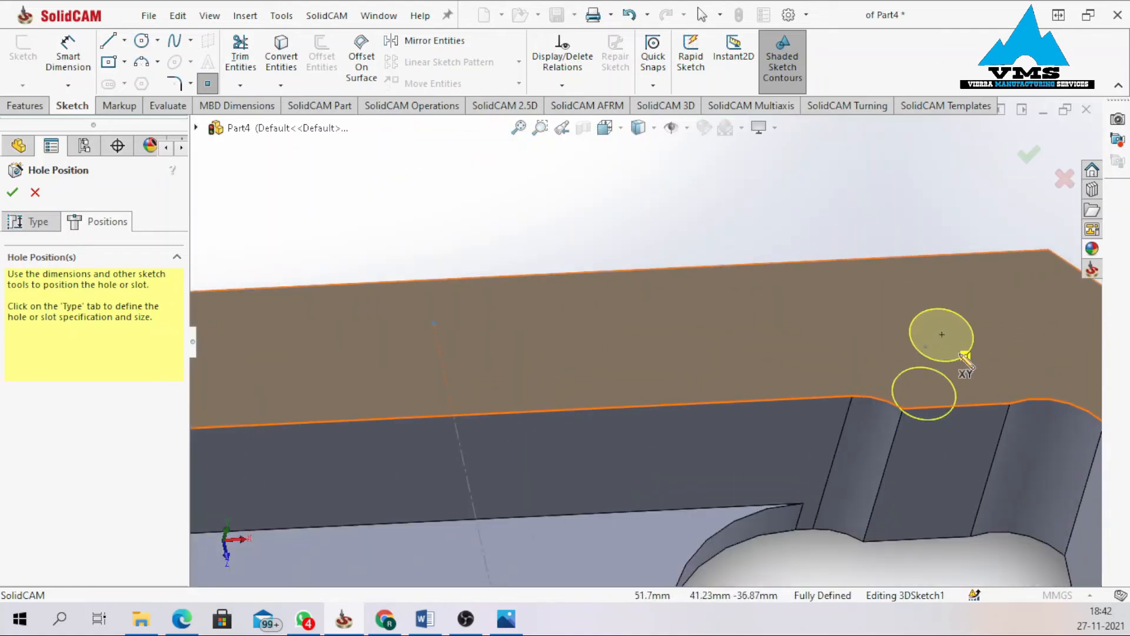
pyautogui.click(925, 348)
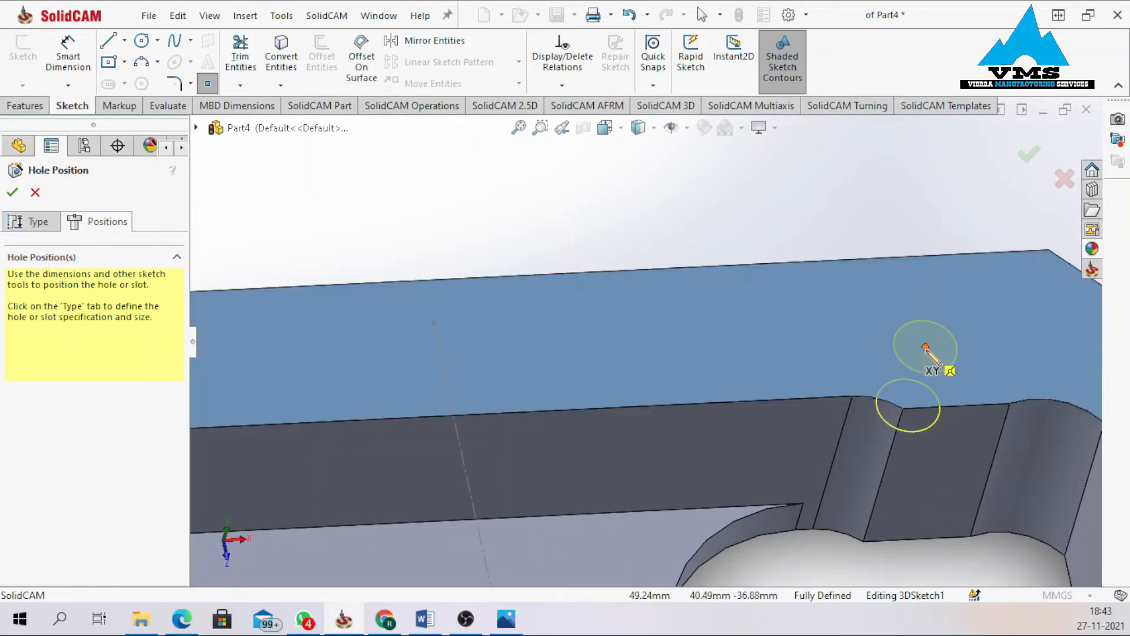
# Place tapped holes on the front wall's right sketch point and on both right-wall points.
pyautogui.scroll(-5, 930, 359)
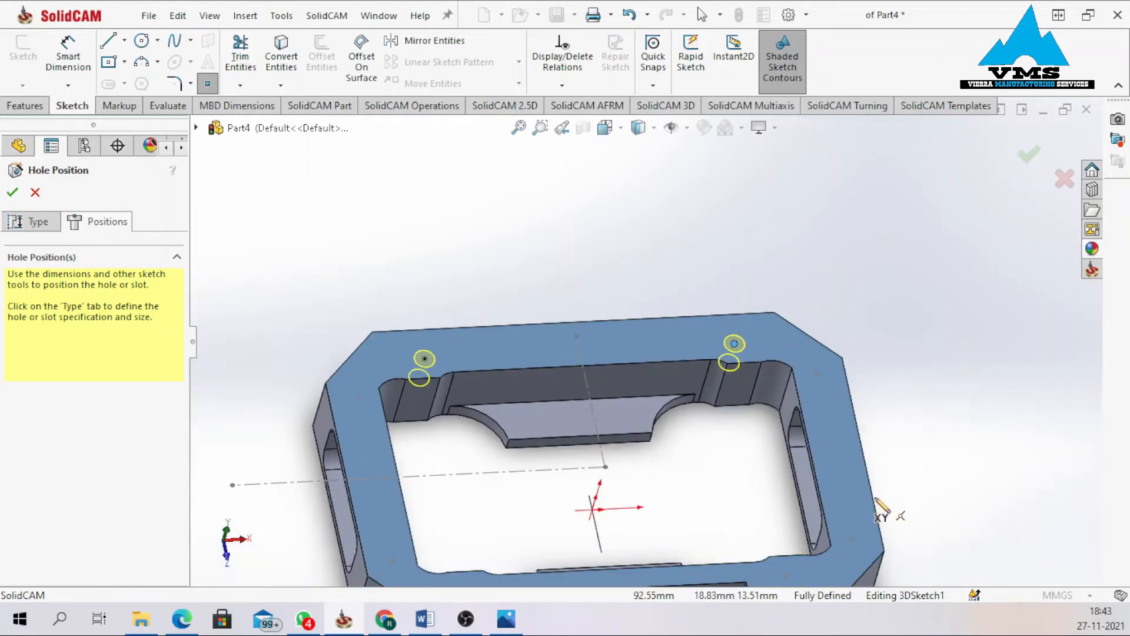
pyautogui.scroll(-2, 883, 505)
pyautogui.scroll(5, 756, 488)
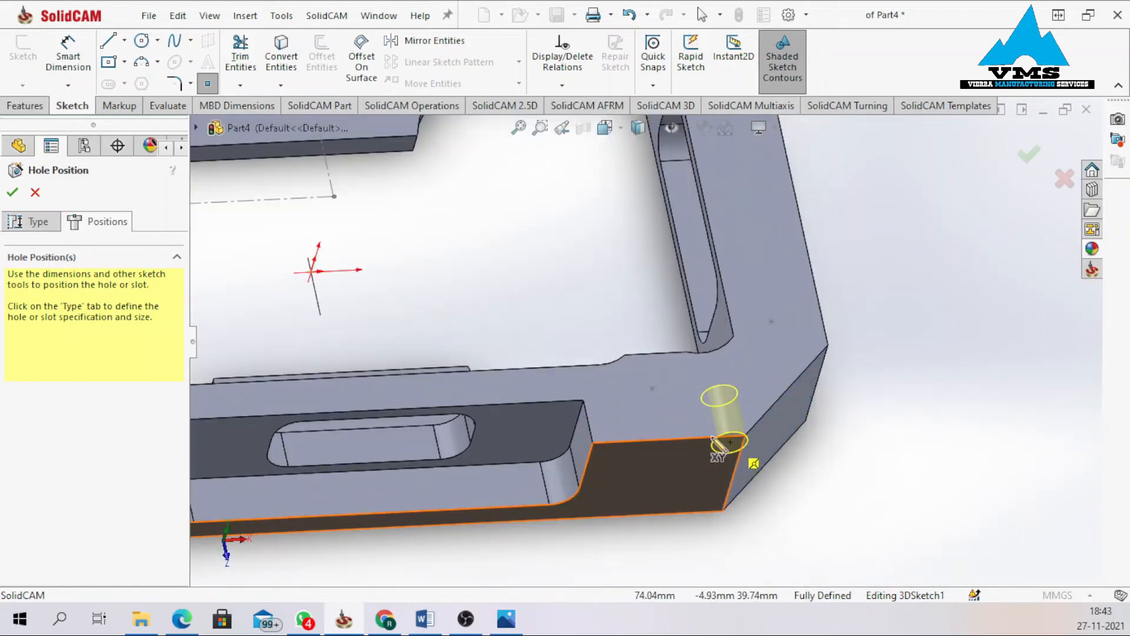
pyautogui.click(652, 388)
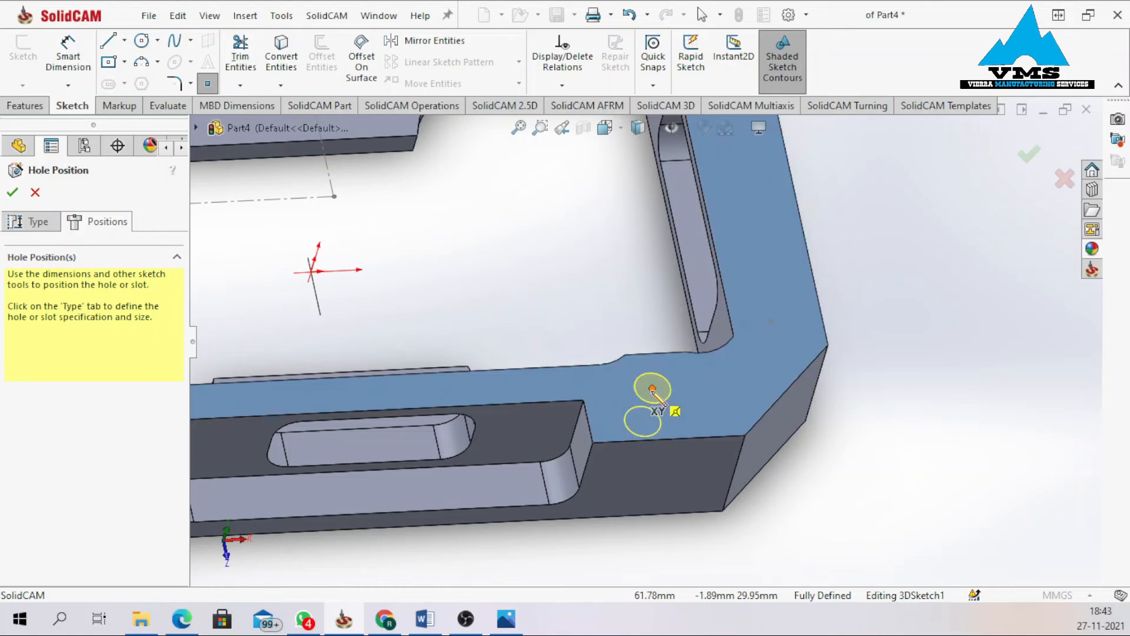
pyautogui.click(771, 321)
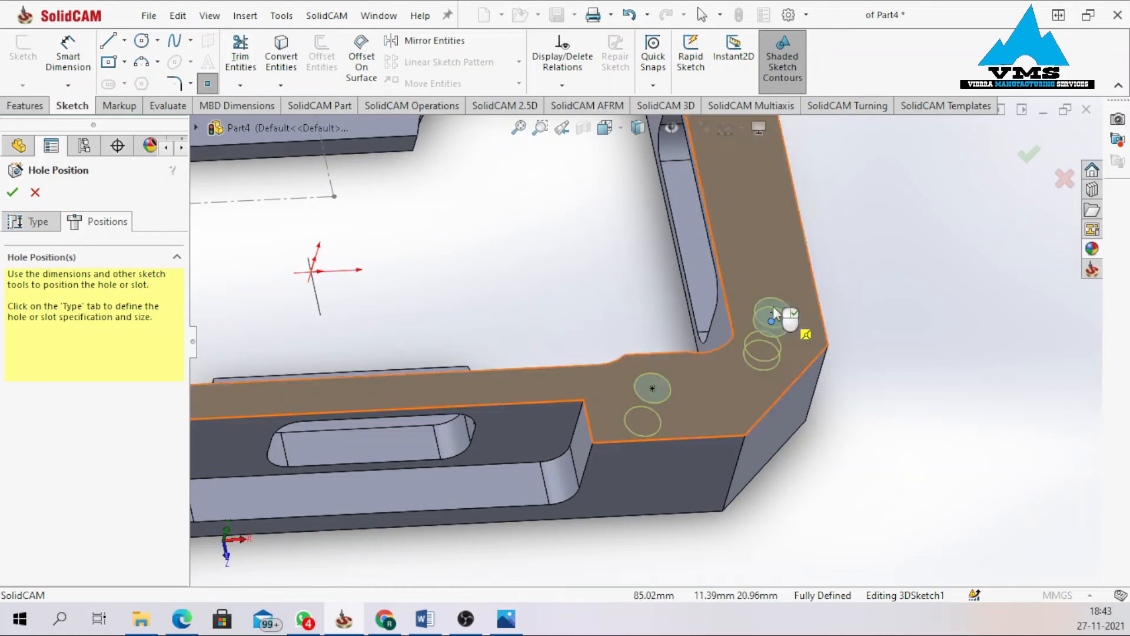
pyautogui.scroll(5, 771, 321)
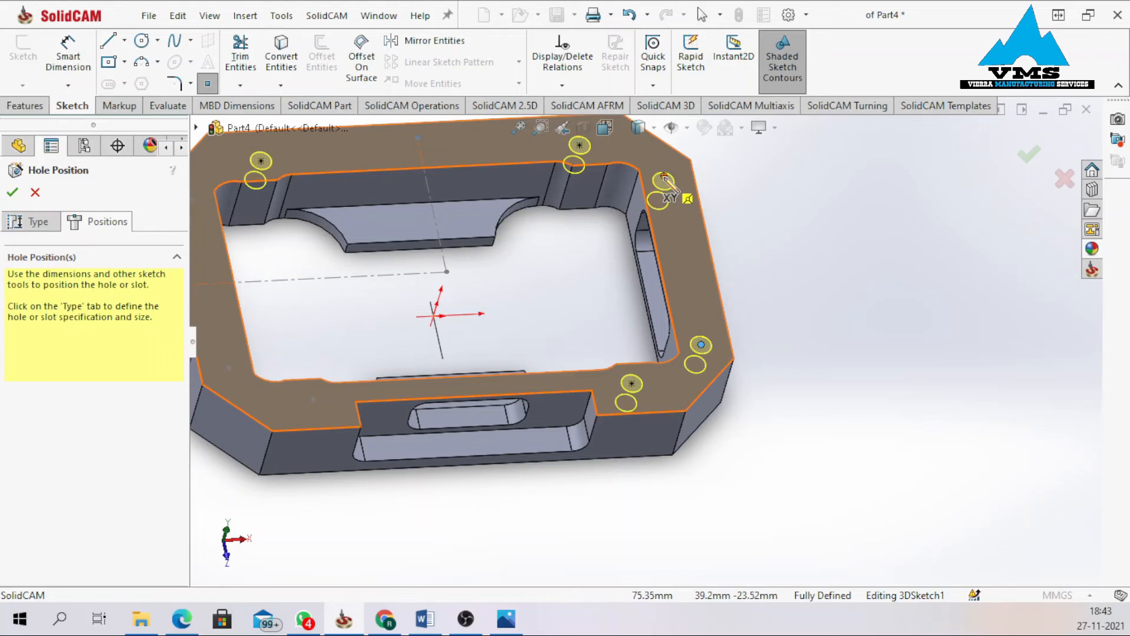
pyautogui.click(664, 176)
# Place tapped holes on both left-wall points and the front wall's left point, and complete the hole feature.
pyautogui.moveTo(274, 400); pyautogui.dragTo(295, 373, button='middle')
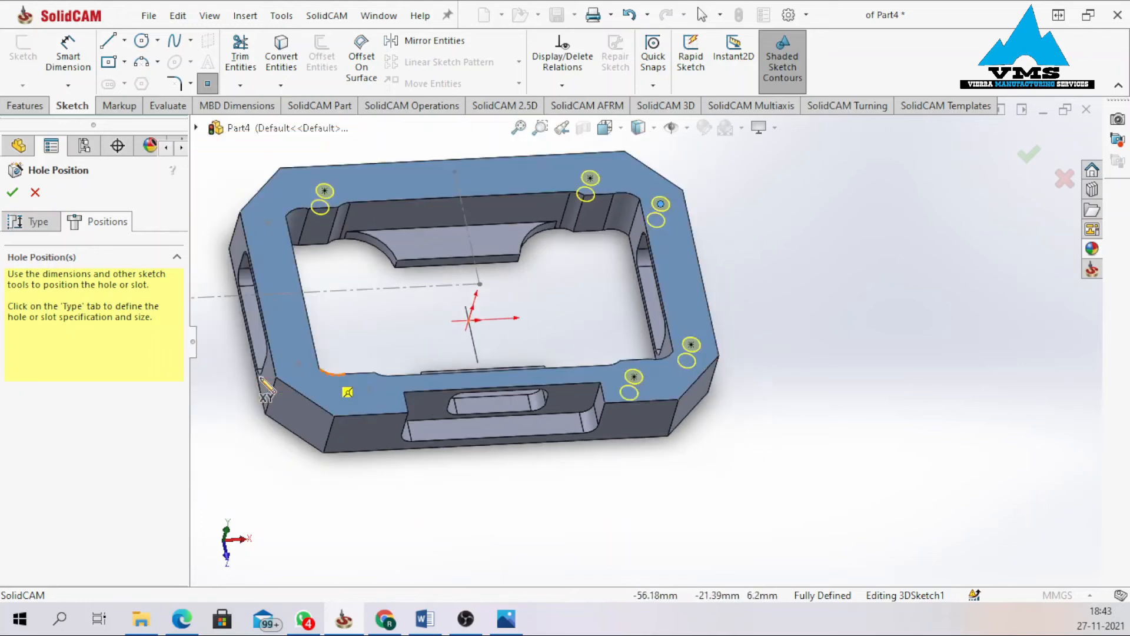
pyautogui.click(299, 363)
pyautogui.click(369, 389)
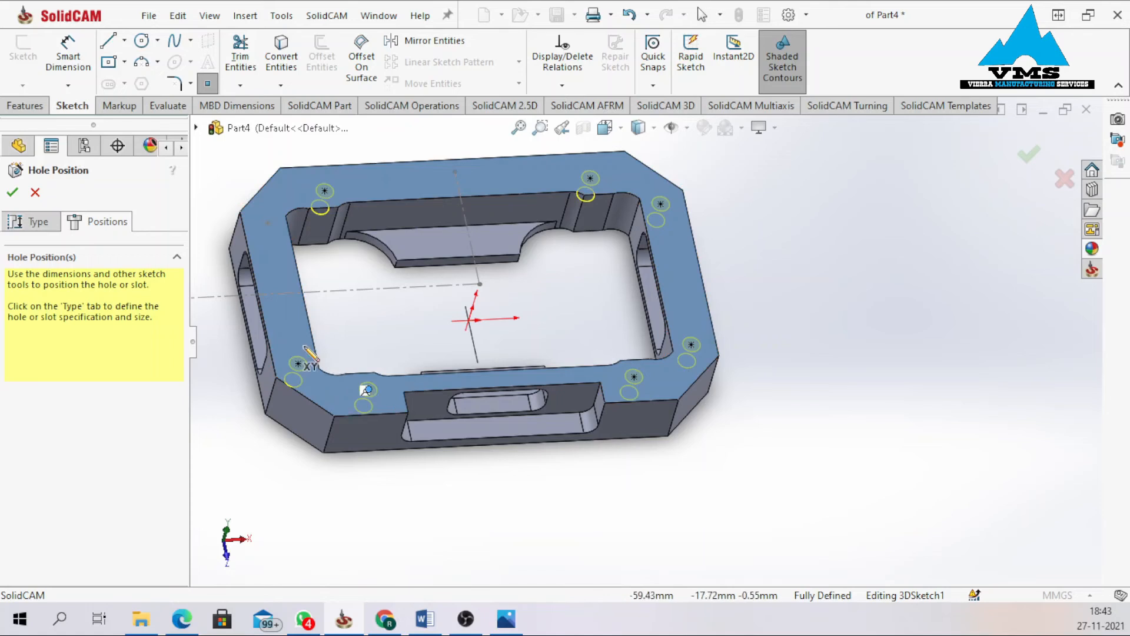
pyautogui.click(267, 224)
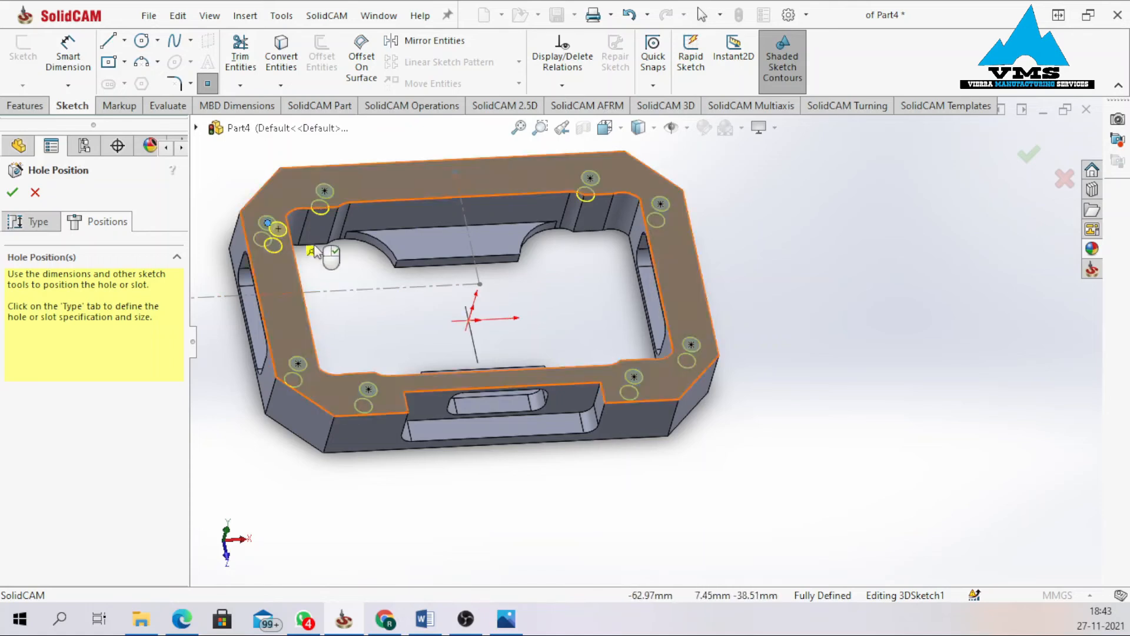
pyautogui.click(34, 222)
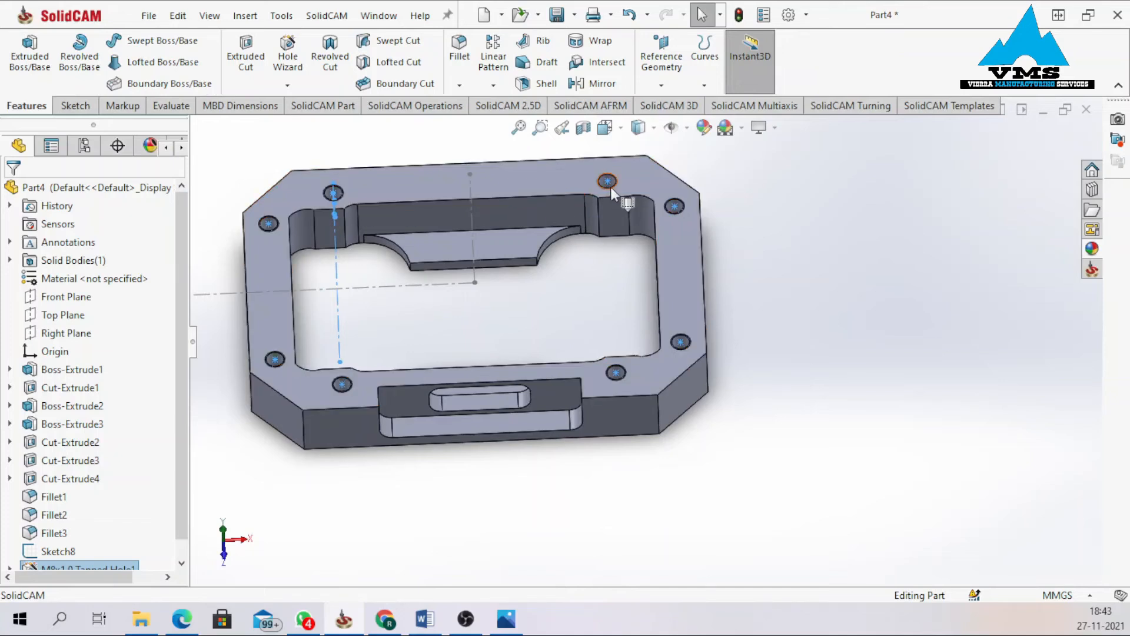
# Hide the hole-point sketch with its construction centerlines.
pyautogui.moveTo(221, 378); pyautogui.dragTo(328, 379, button='middle')
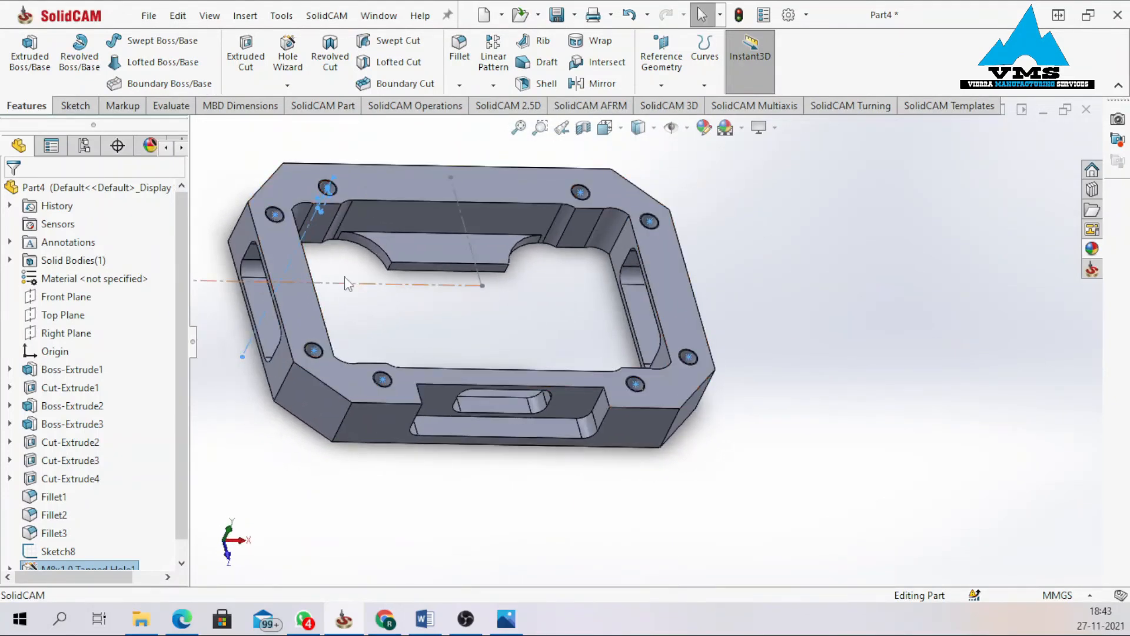
pyautogui.click(373, 283)
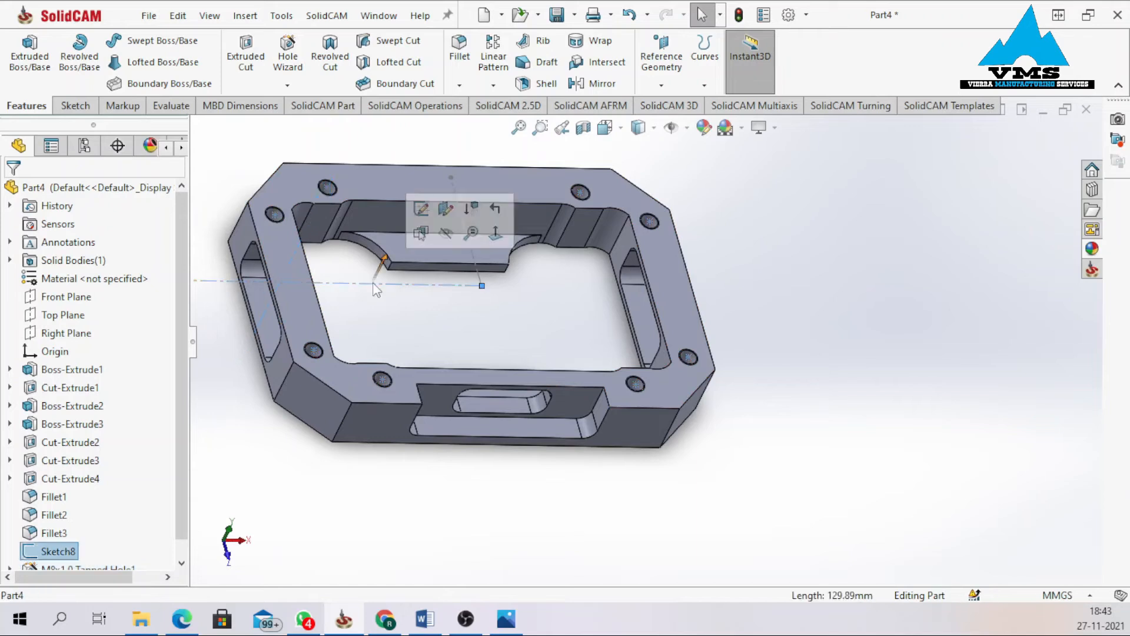
pyautogui.rightClick(376, 289)
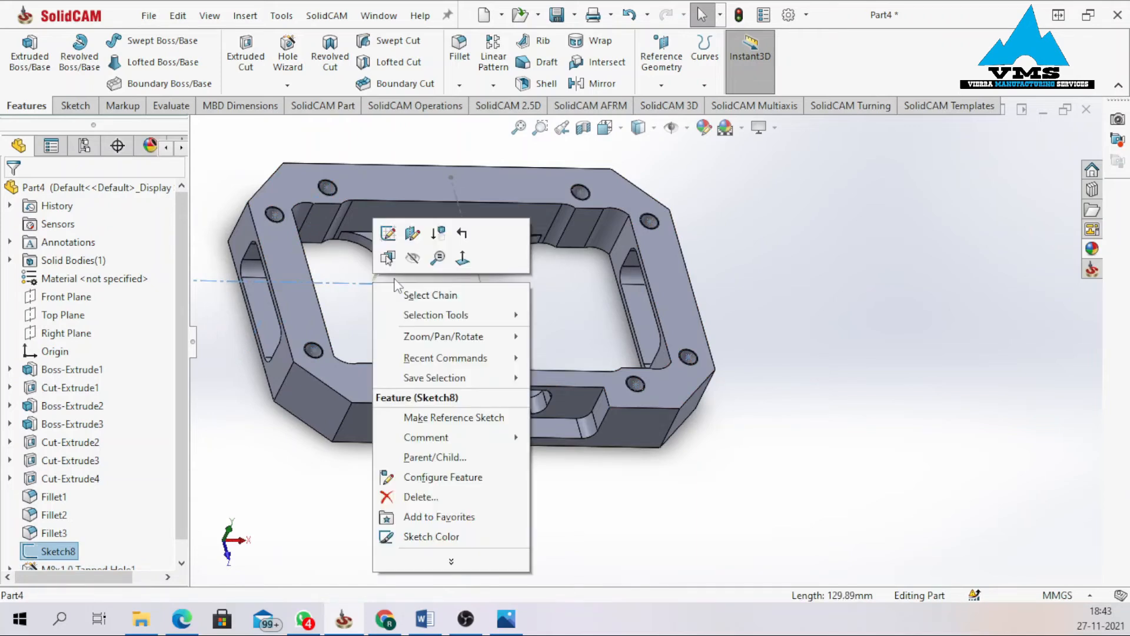
pyautogui.click(412, 263)
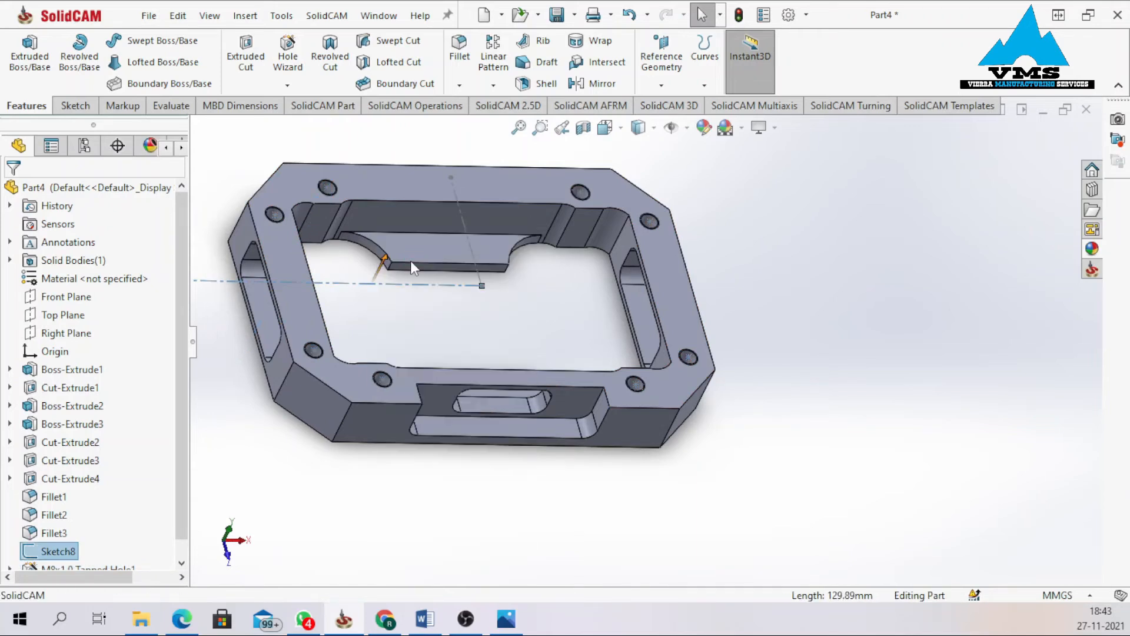
# Examine the finished tapped hole near the rear wall's left end up close.
pyautogui.moveTo(447, 328); pyautogui.dragTo(337, 252, button='middle')
pyautogui.moveTo(361, 290); pyautogui.dragTo(445, 320, button='middle')
pyautogui.scroll(-6, 304, 226)
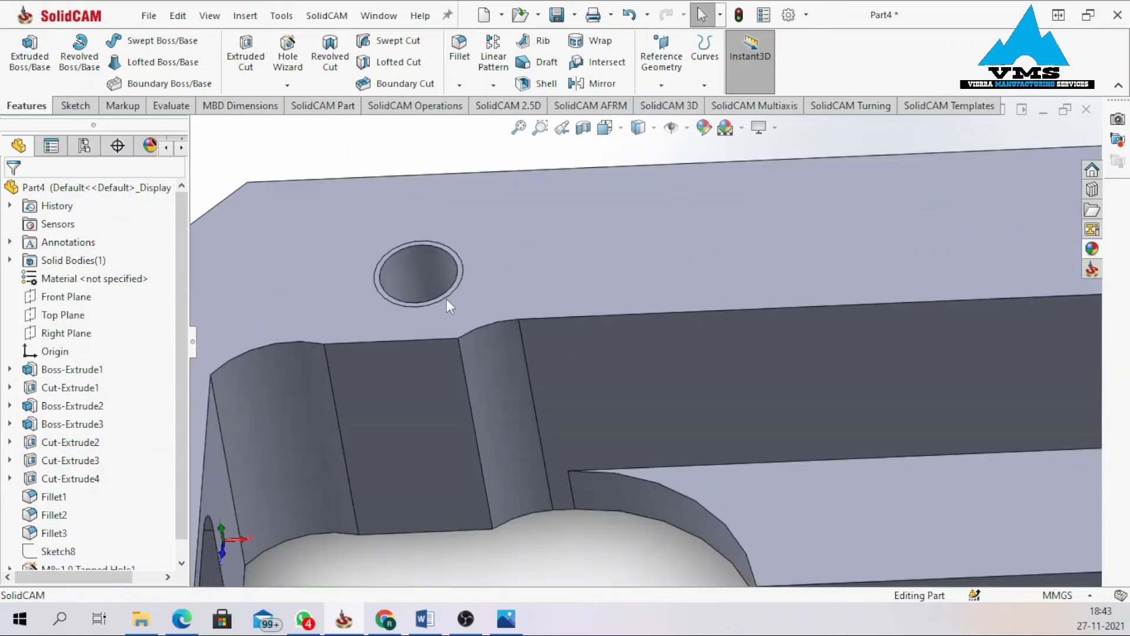
pyautogui.moveTo(411, 327); pyautogui.dragTo(458, 370, button='middle')
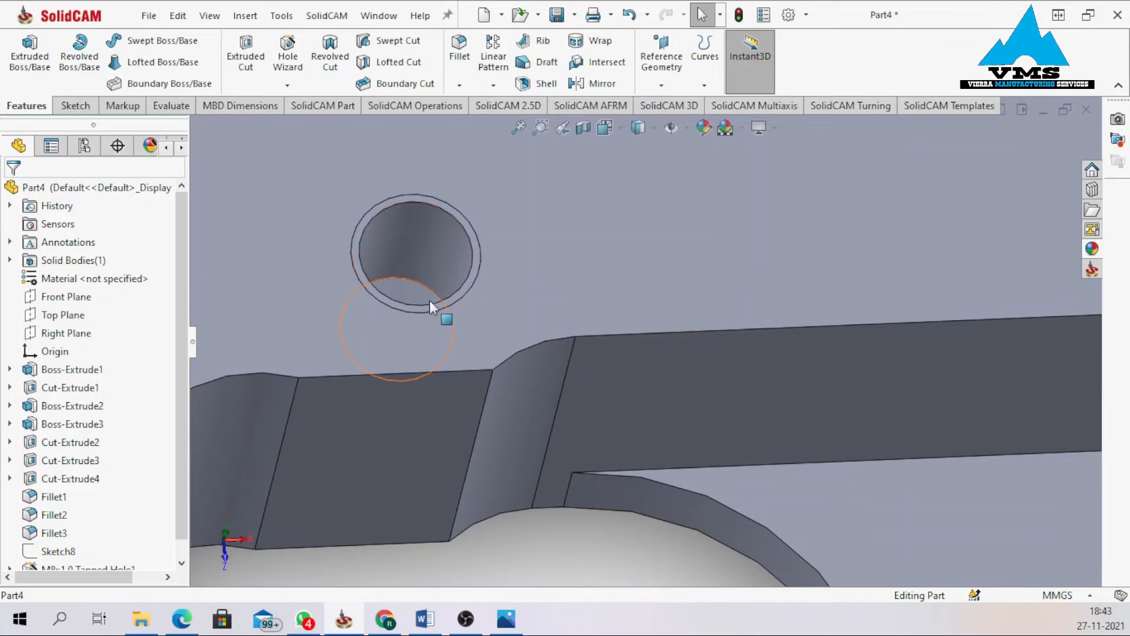
# Examine the front and side views of the VMS PROJECT-1iii drawing for the side-wall through-hole sizes and positions.
pyautogui.scroll(10, 430, 300)
pyautogui.moveTo(692, 378); pyautogui.dragTo(700, 312, button='middle')
pyautogui.scroll(-4, 804, 404)
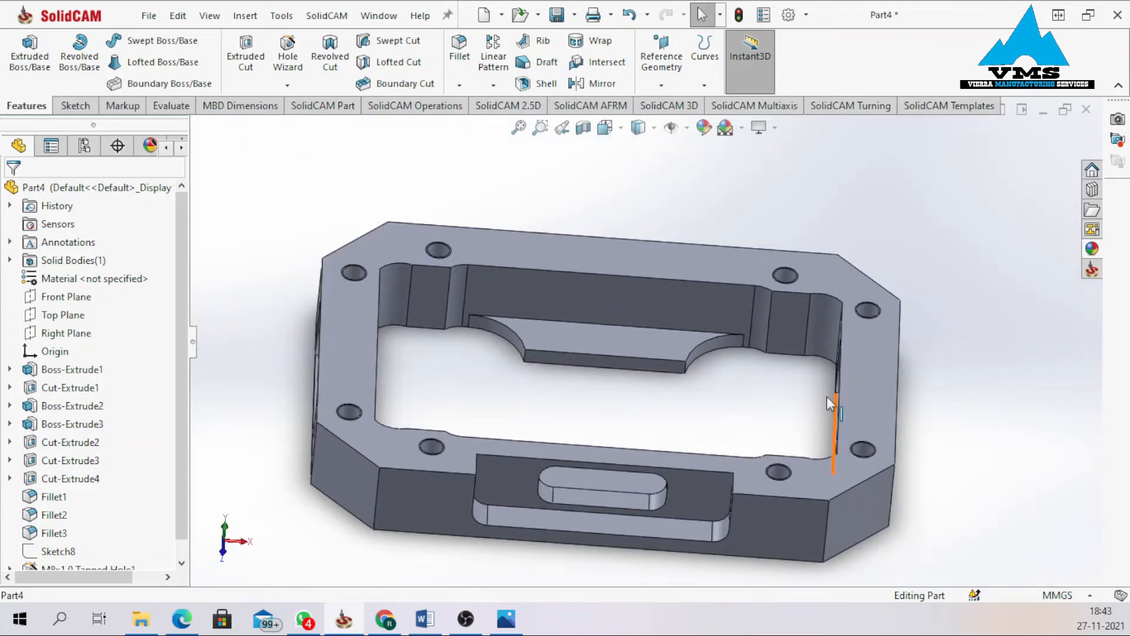
pyautogui.keyDown('ctrl'); pyautogui.moveTo(827, 397); pyautogui.dragTo(777, 370, button='middle'); pyautogui.keyUp('ctrl')
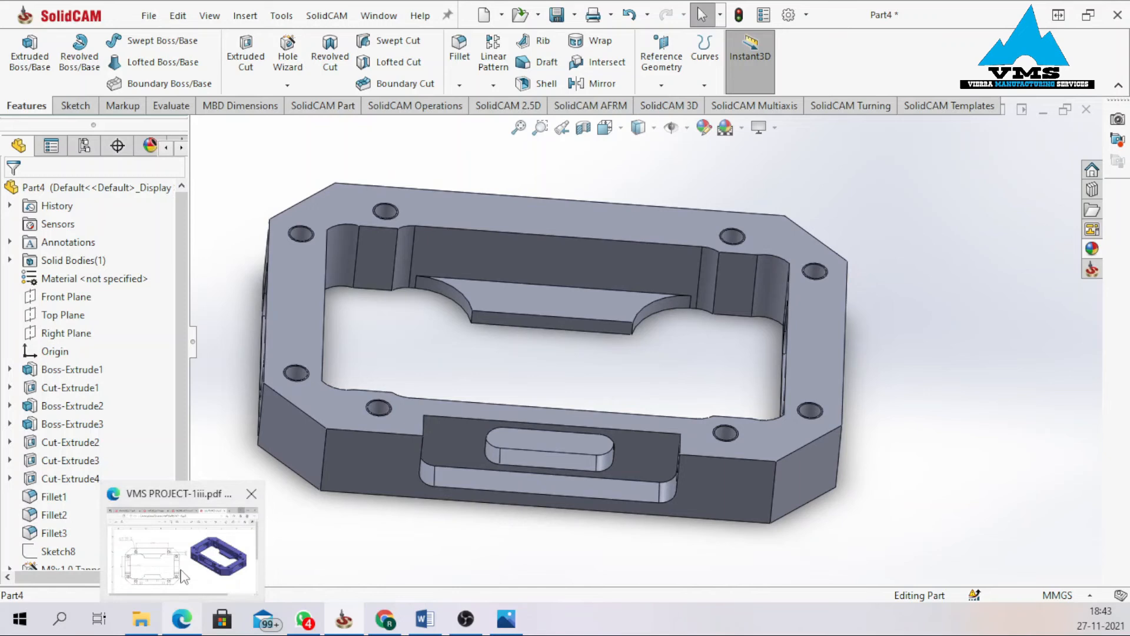
pyautogui.click(187, 620)
pyautogui.scroll(-2, 571, 347)
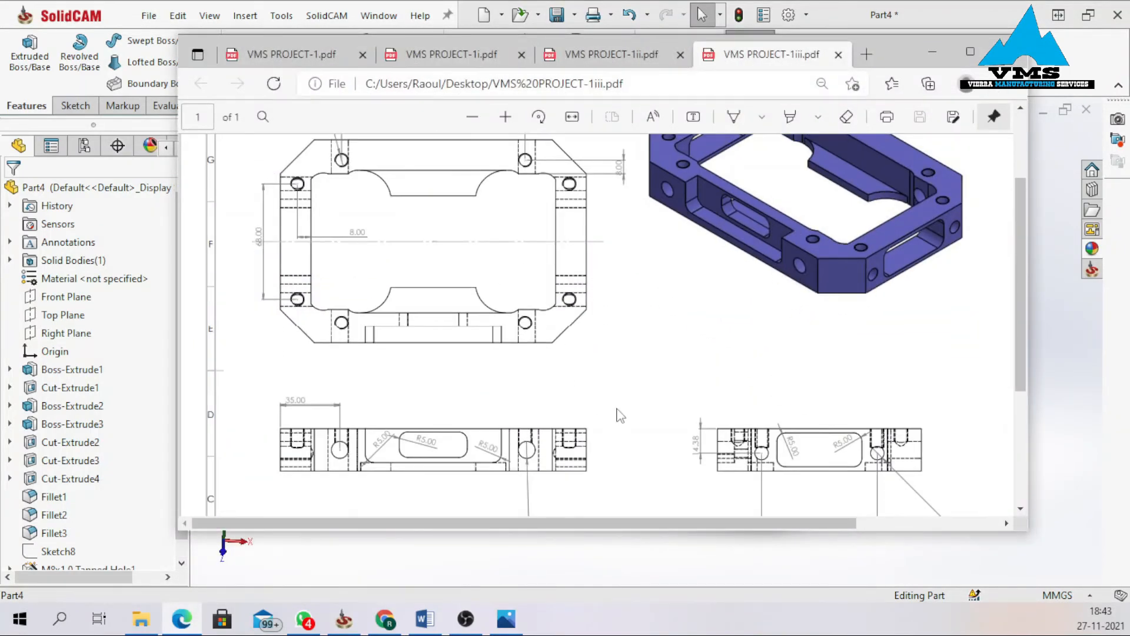
pyautogui.scroll(-1, 483, 464)
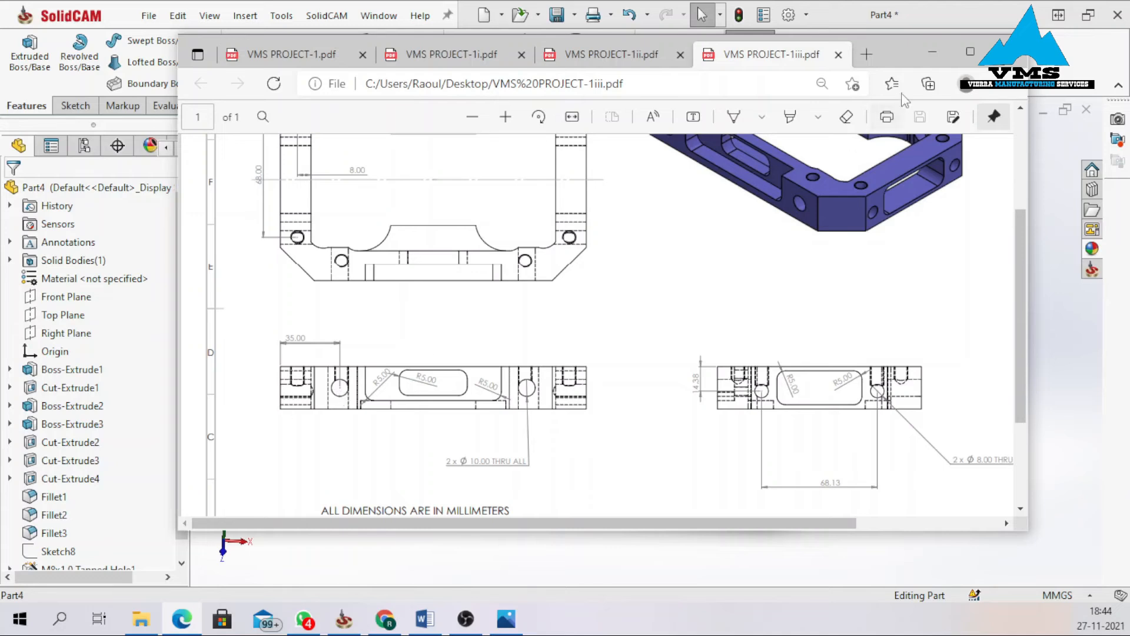
pyautogui.click(932, 61)
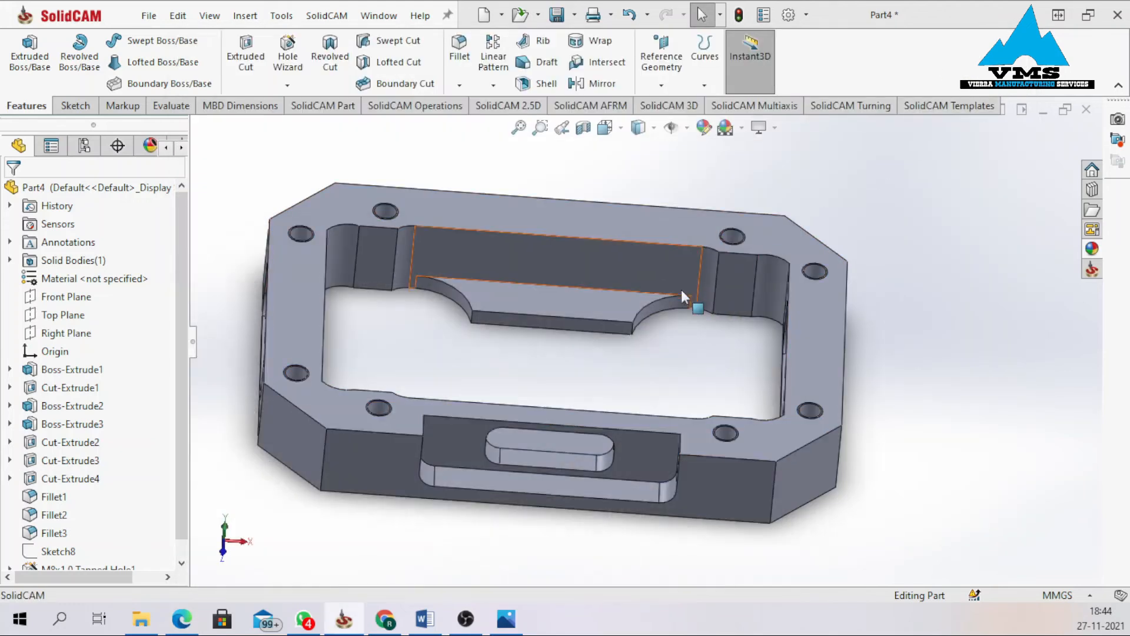
# Start a sketch on the frame's outer front face and draw a vertical construction centerline upward from the origin.
pyautogui.moveTo(680, 289); pyautogui.dragTo(591, 377, button='middle')
pyautogui.click(425, 391)
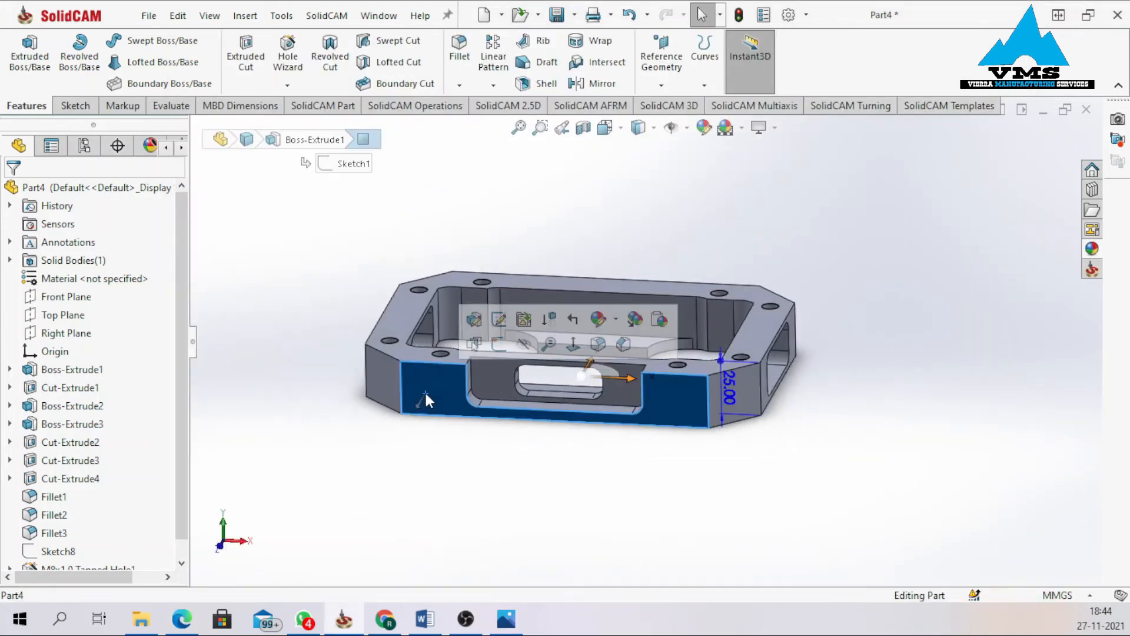
pyautogui.click(500, 349)
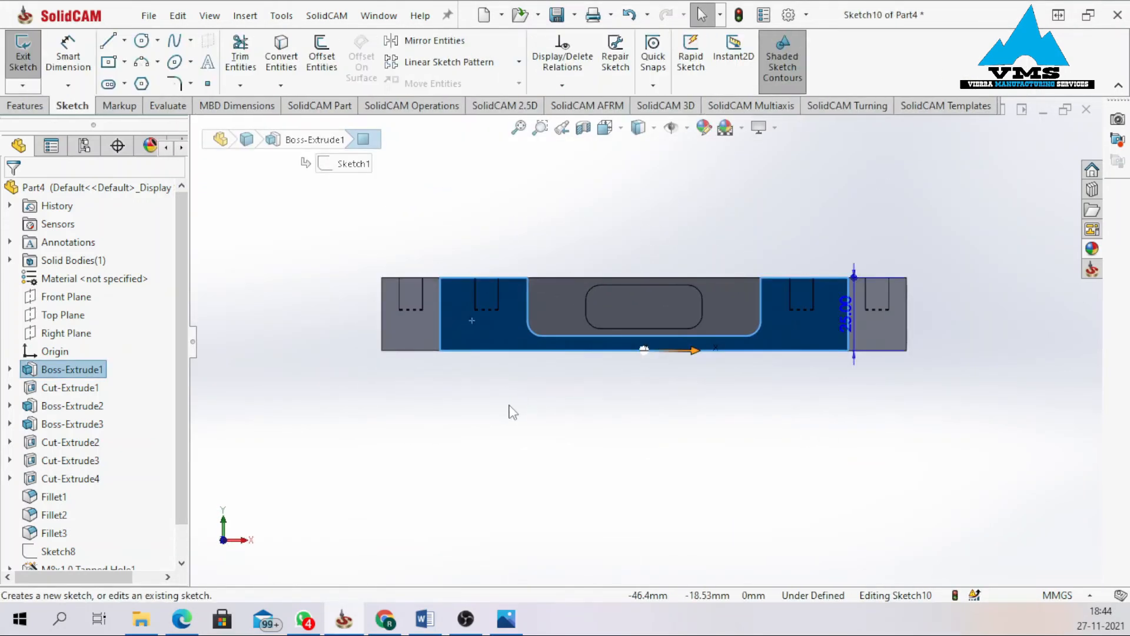
pyautogui.scroll(-2, 543, 302)
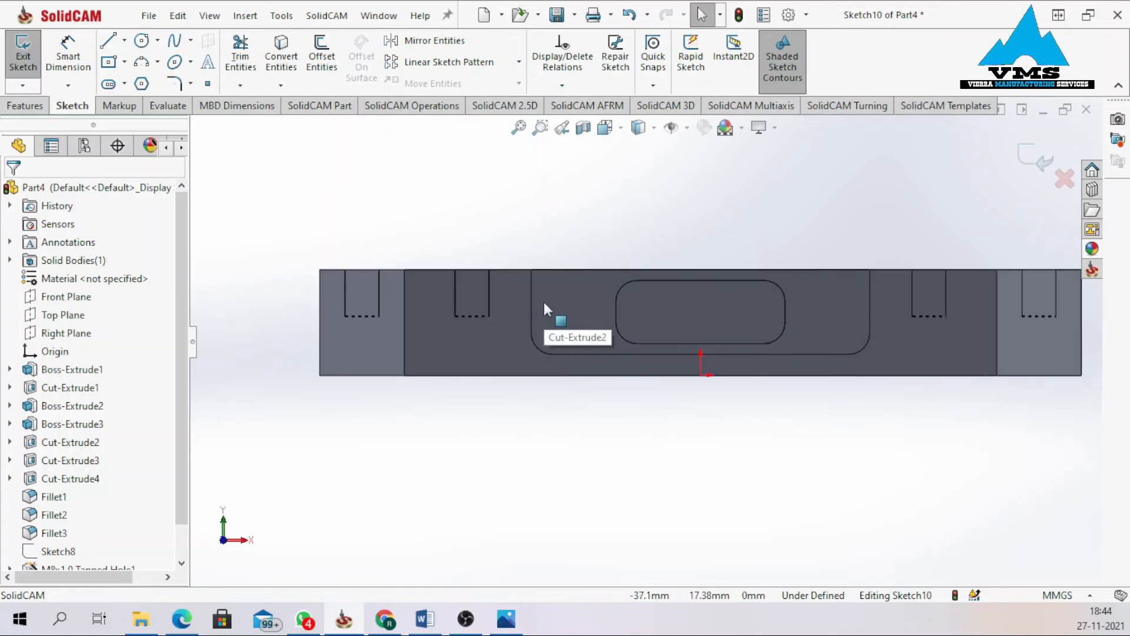
pyautogui.press('l')
pyautogui.click(700, 375)
pyautogui.click(701, 216)
pyautogui.rightClick(701, 216)
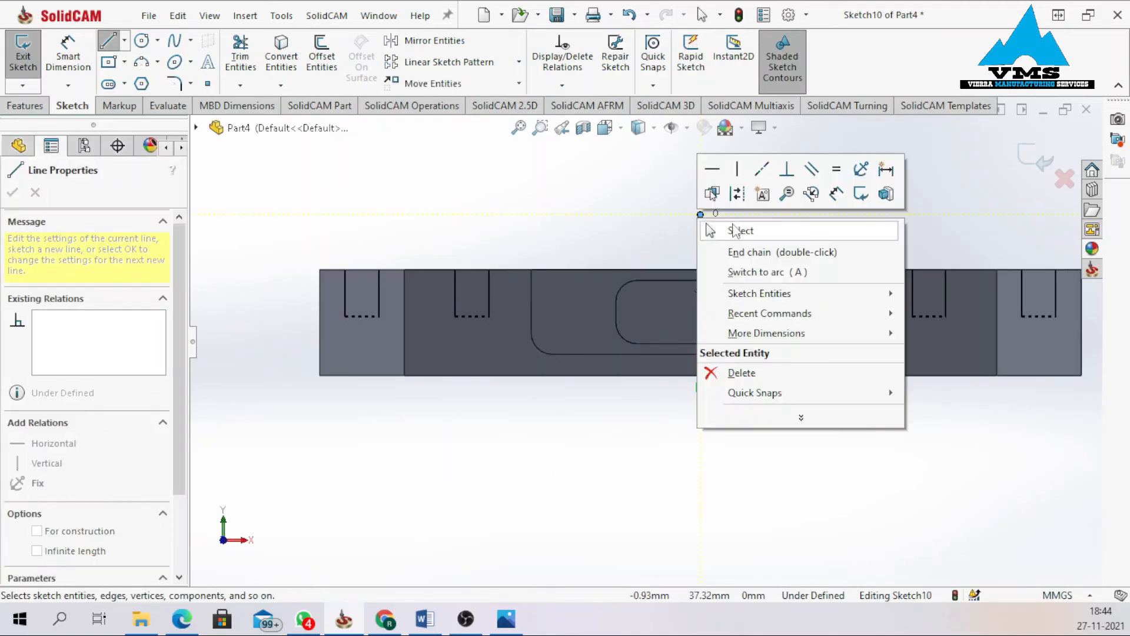
pyautogui.click(736, 232)
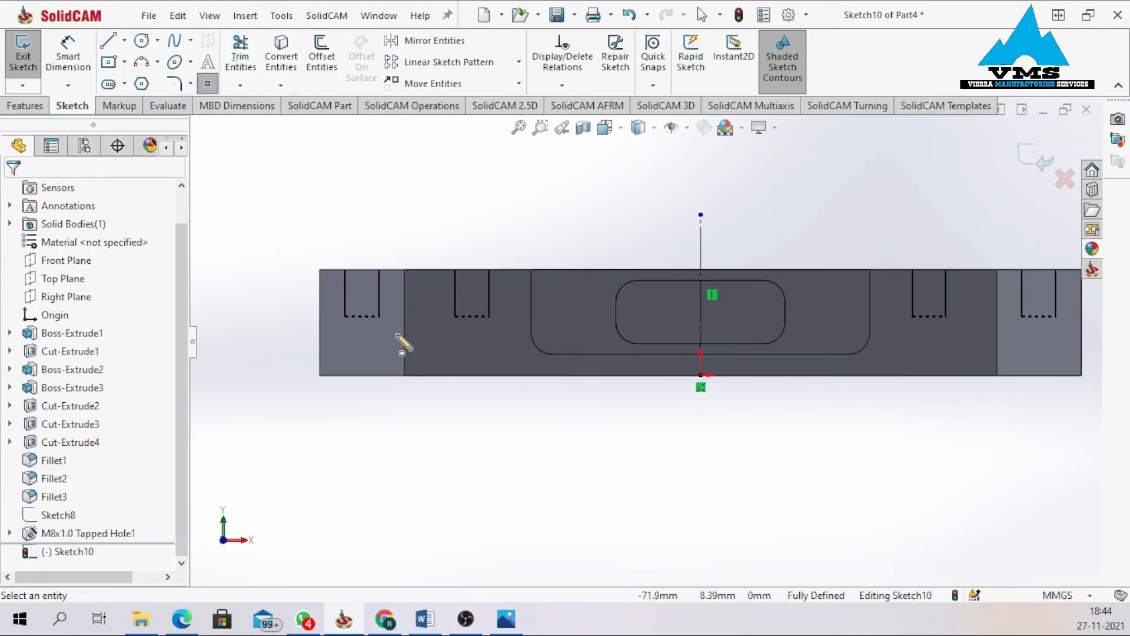
pyautogui.moveTo(262, 422); pyautogui.dragTo(259, 408, button='right')
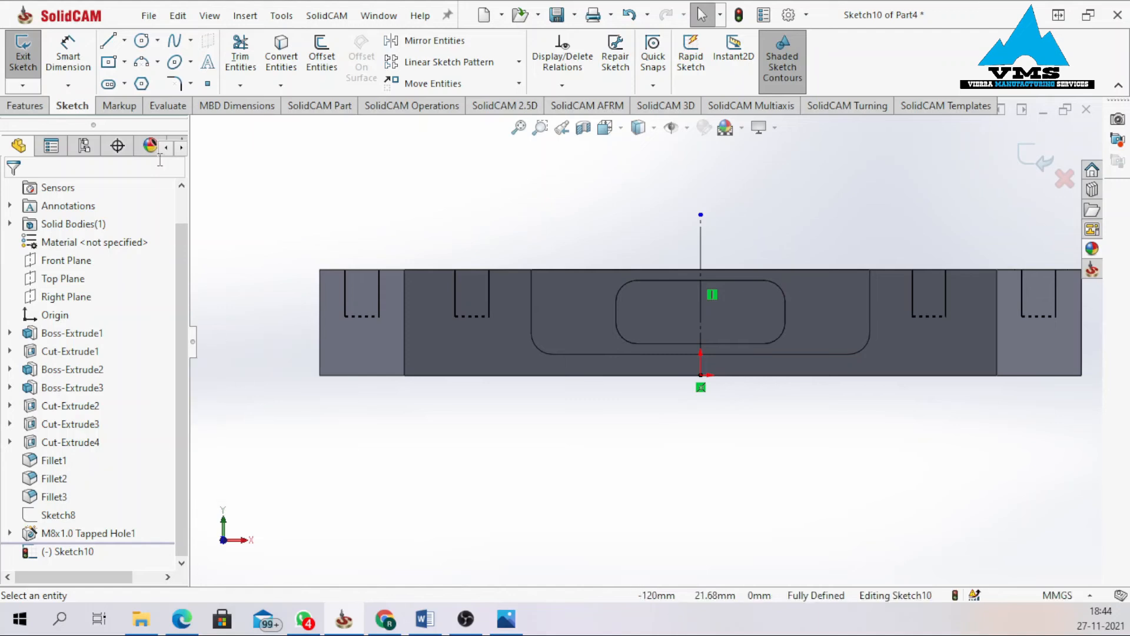
# Draw a horizontal construction centerline from the midpoint of the frame's left vertical edge, past the vertical centerline.
pyautogui.click(124, 40)
pyautogui.click(135, 79)
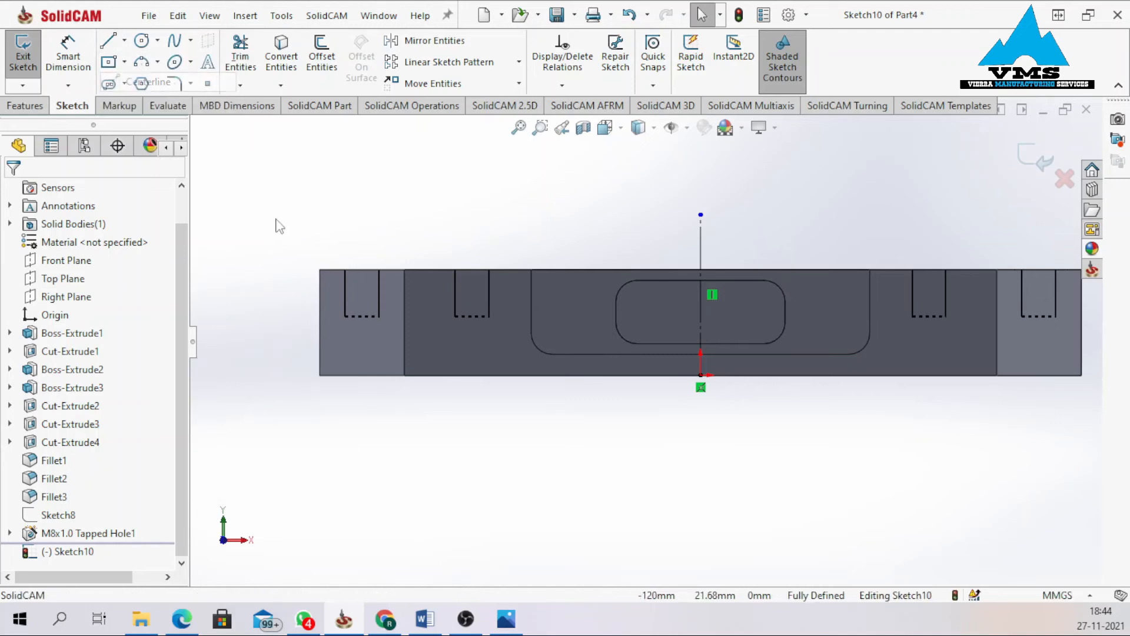
pyautogui.click(319, 322)
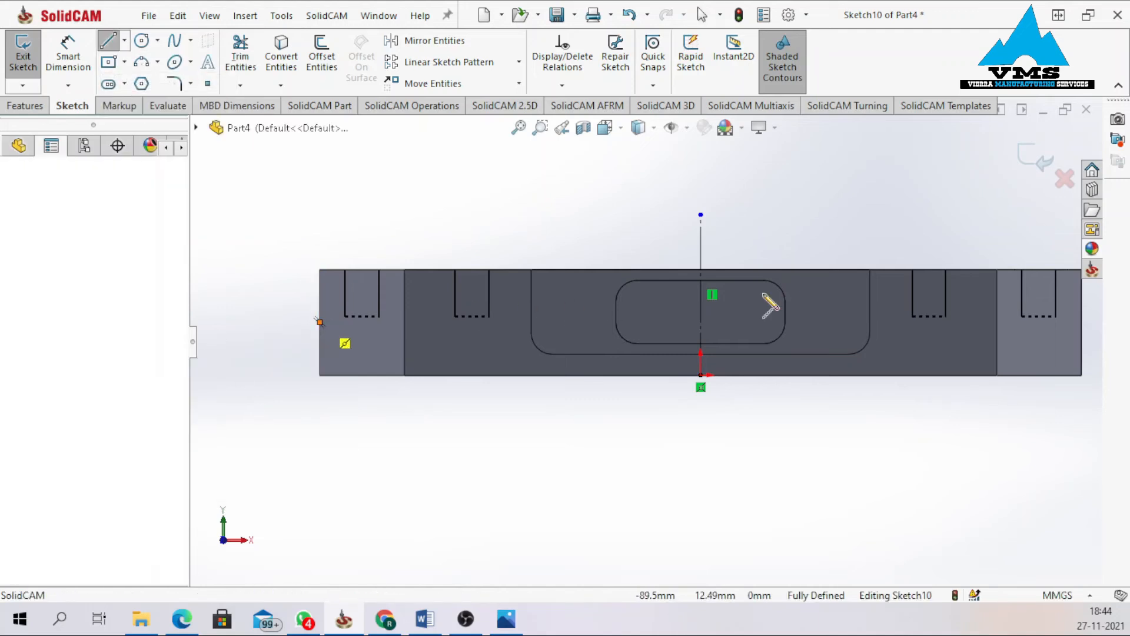
pyautogui.click(849, 322)
pyautogui.press('Escape')
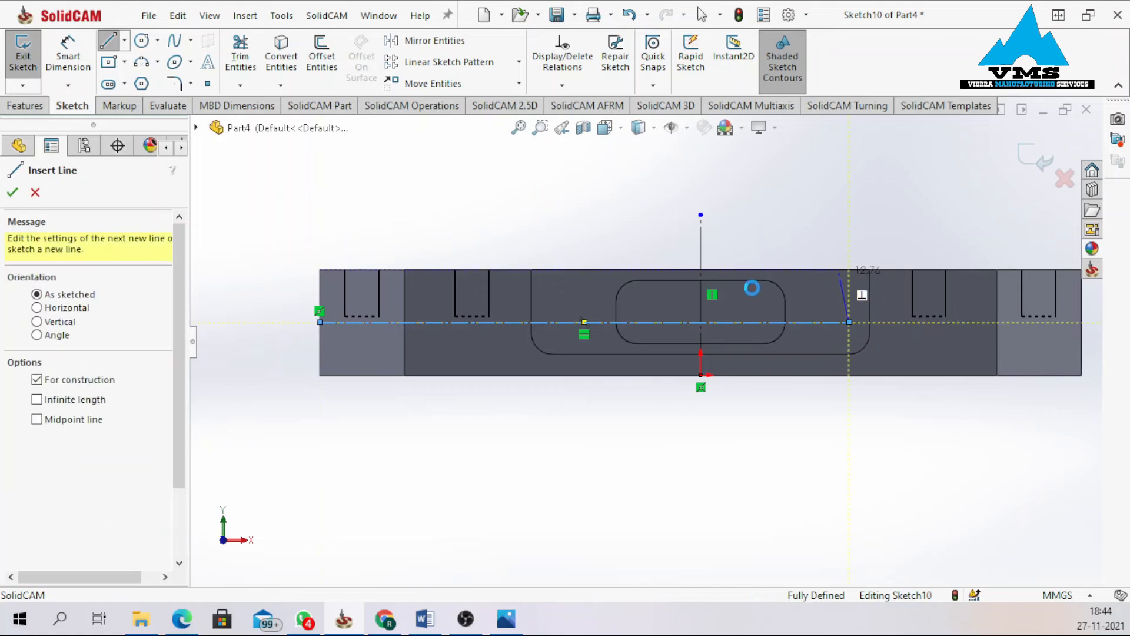
pyautogui.press('Escape')
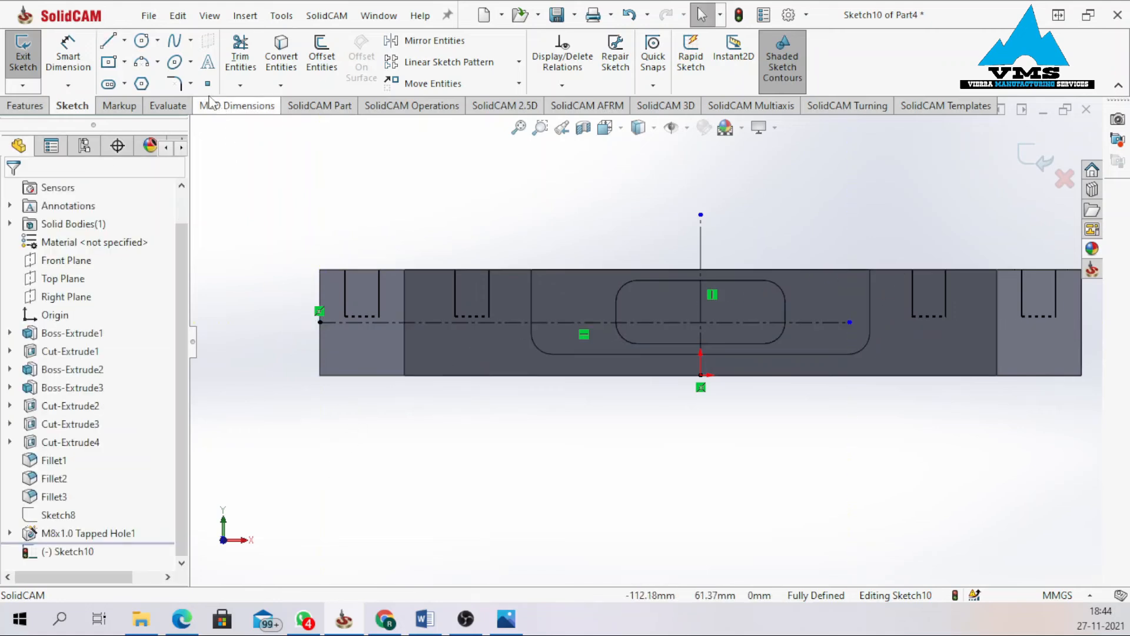
# Place a sketch point on the horizontal centerline and dimension it 35 mm from the frame's left edge.
pyautogui.click(207, 83)
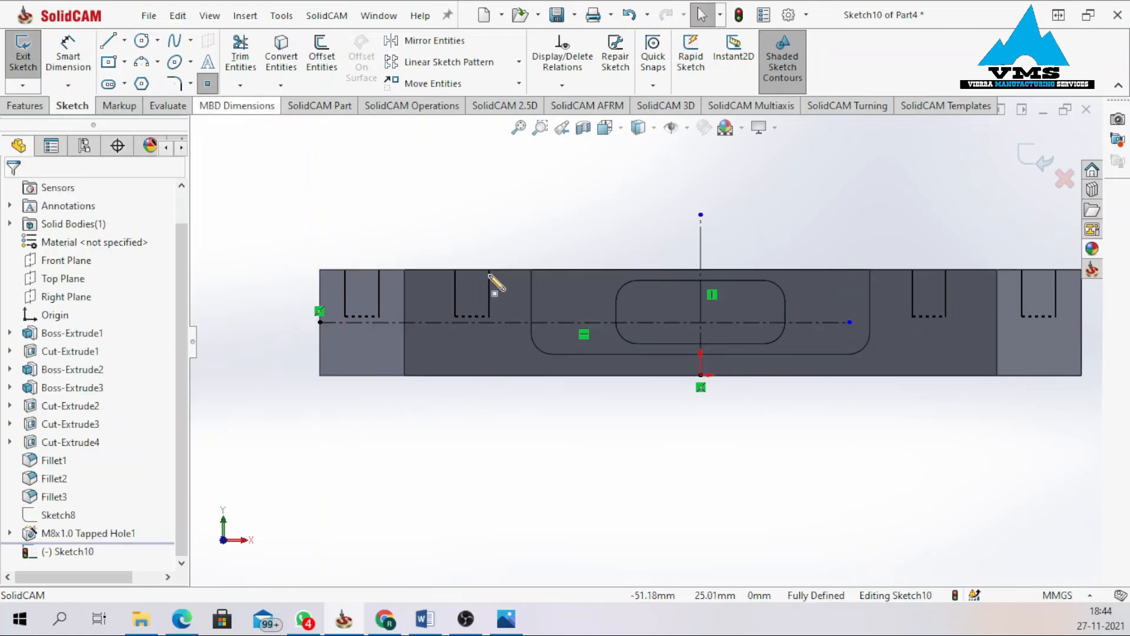
pyautogui.click(471, 322)
pyautogui.press('Escape')
pyautogui.moveTo(393, 442); pyautogui.dragTo(400, 384, button='right')
pyautogui.click(471, 322)
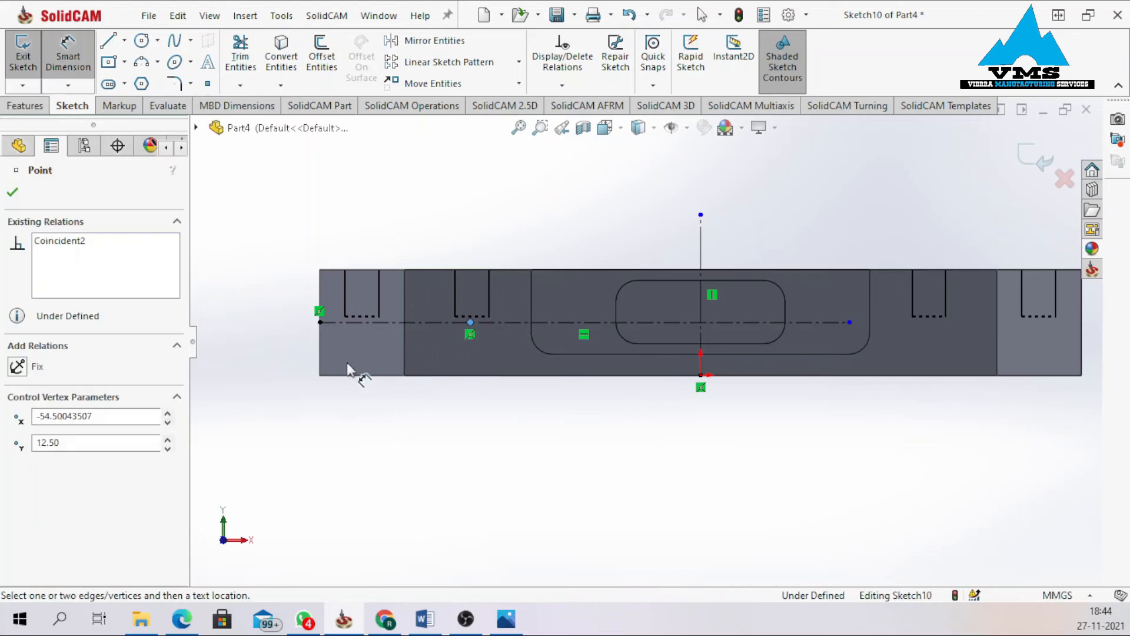
pyautogui.click(321, 365)
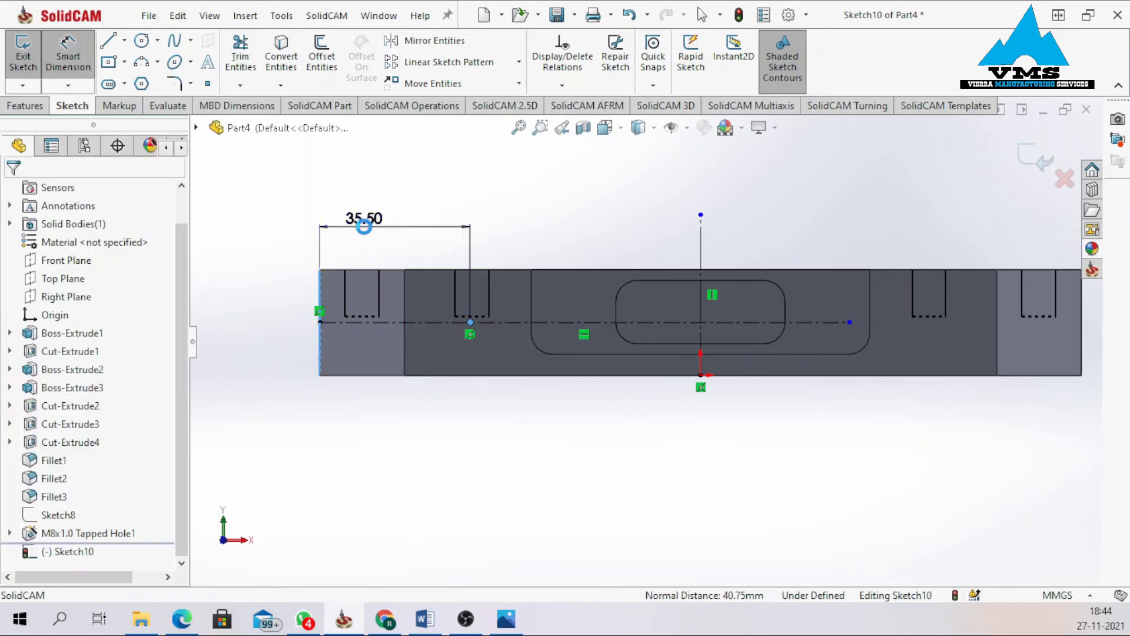
pyautogui.click(365, 233)
pyautogui.write('35')
pyautogui.press('Return')
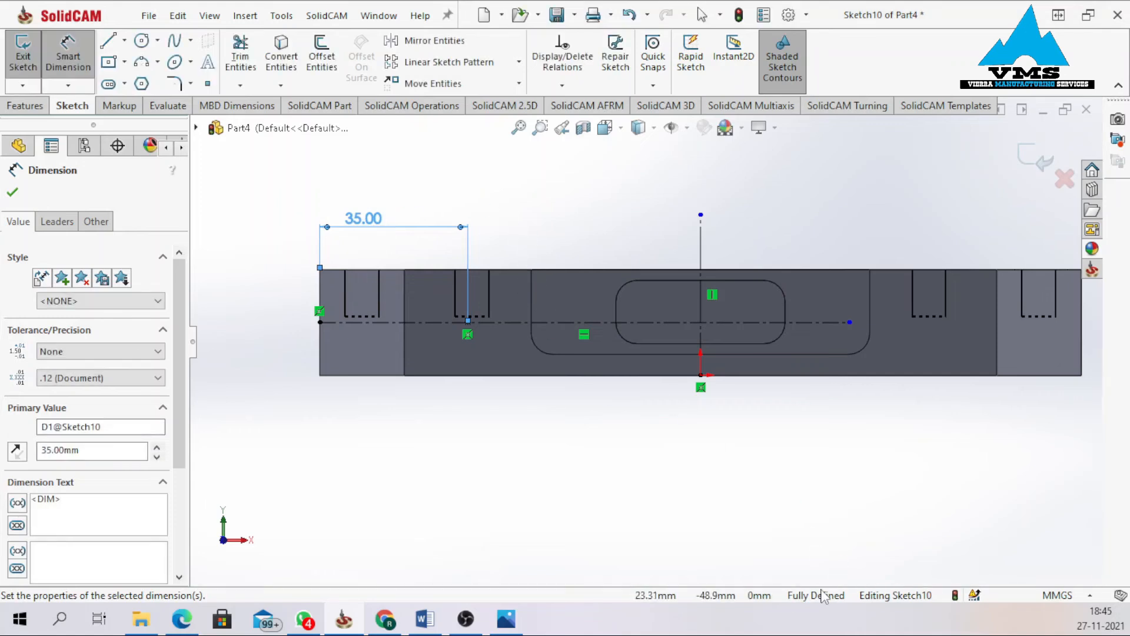
pyautogui.press('Escape')
# Mirror the sketch point about the vertical centerline and finish the sketch.
pyautogui.click(434, 40)
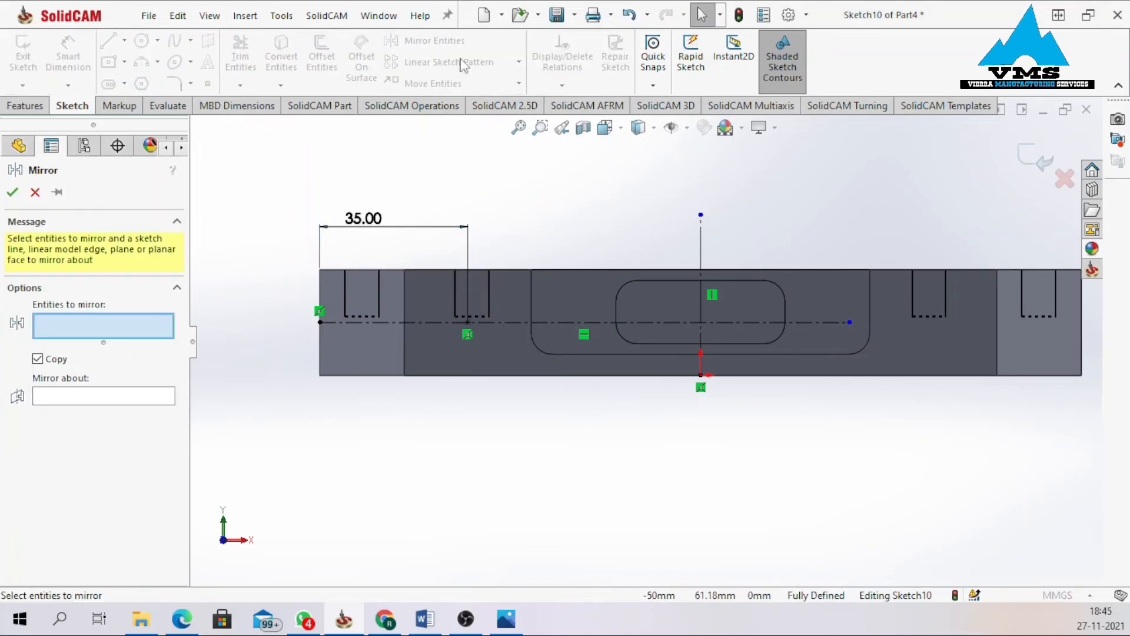
pyautogui.click(468, 322)
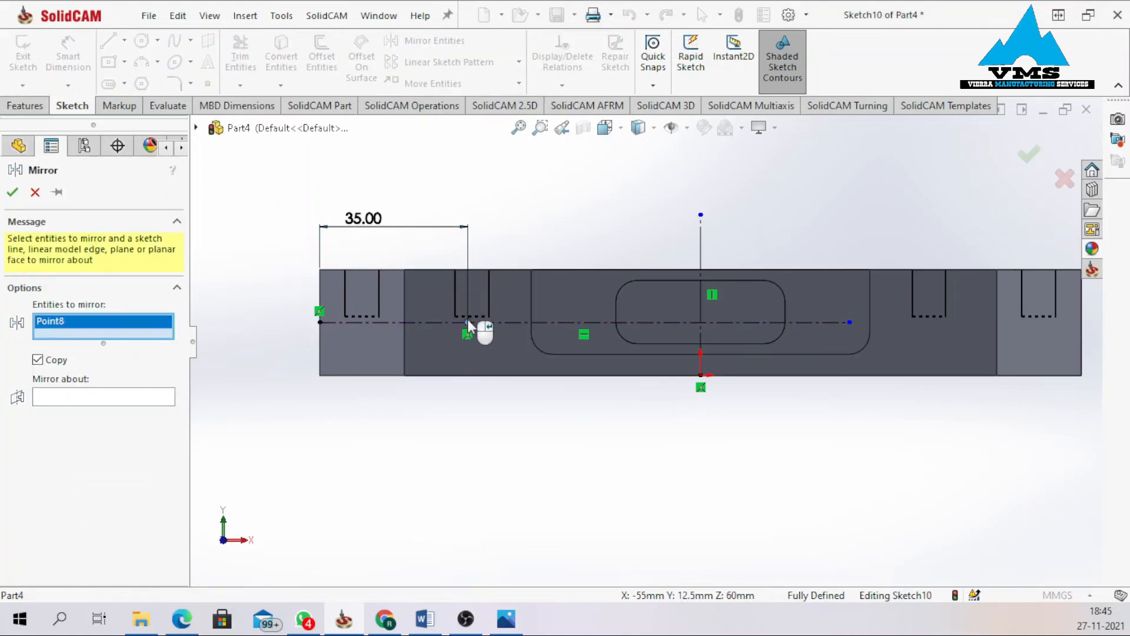
pyautogui.click(127, 400)
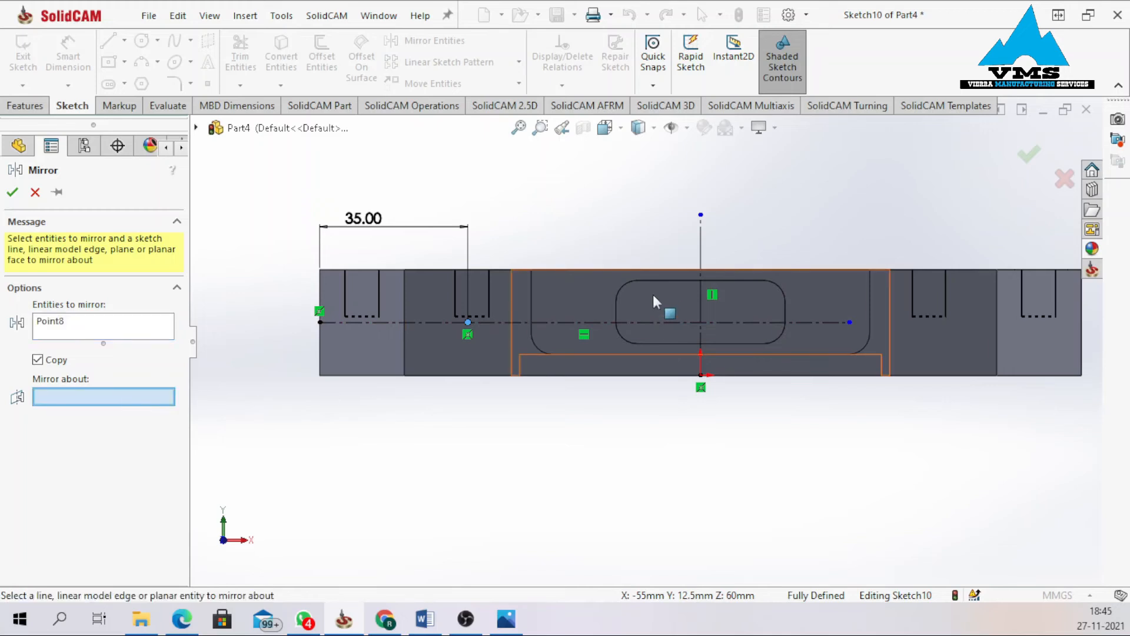
pyautogui.click(699, 296)
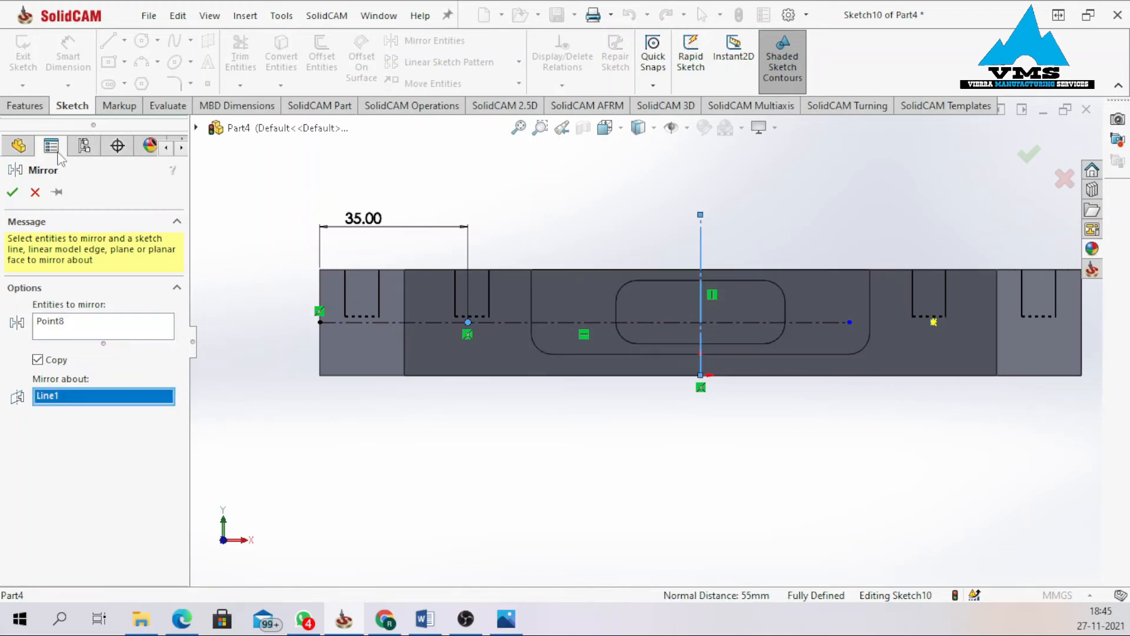
pyautogui.click(14, 193)
pyautogui.moveTo(829, 344); pyautogui.dragTo(790, 346, button='middle')
pyautogui.click(1036, 158)
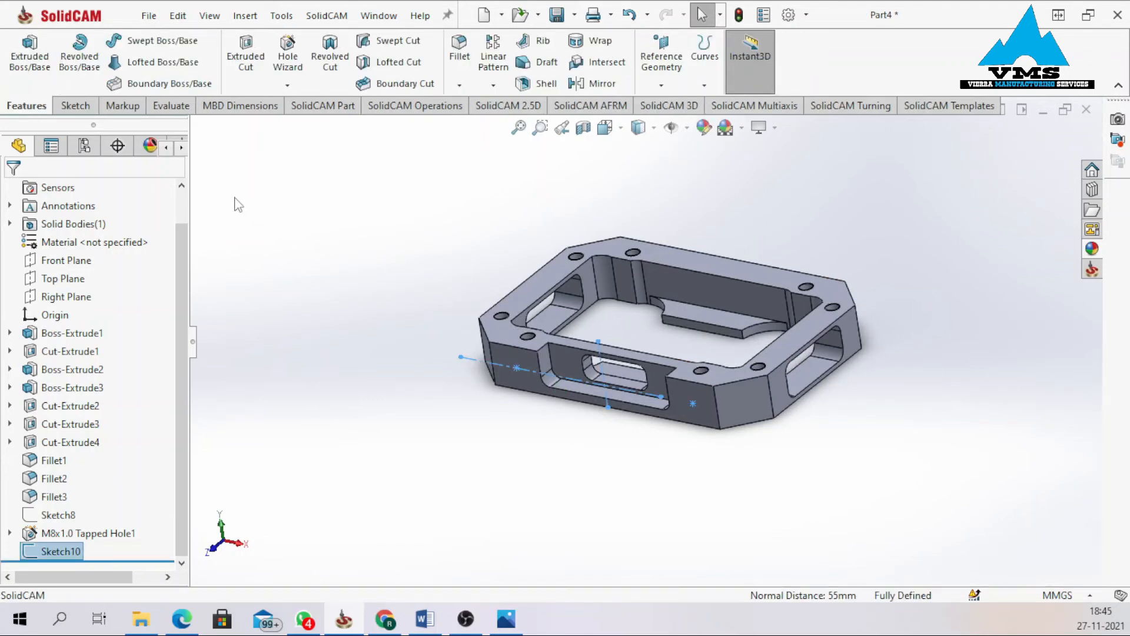
# Start a Hole Wizard feature using the plain hole type with DIN drill sizes.
pyautogui.click(288, 56)
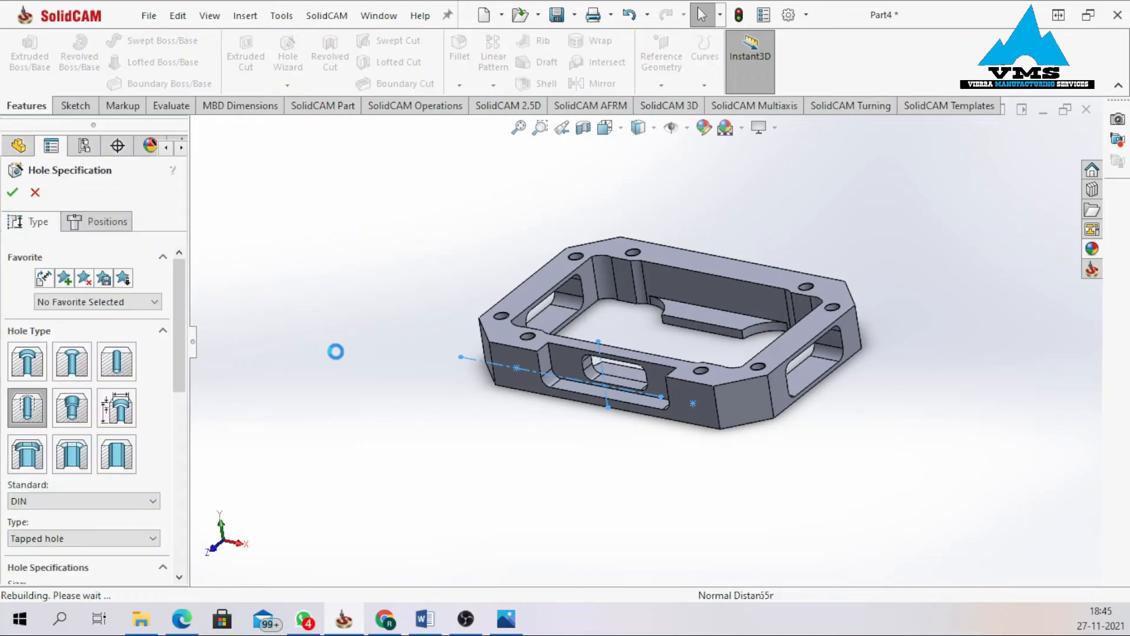
pyautogui.click(122, 369)
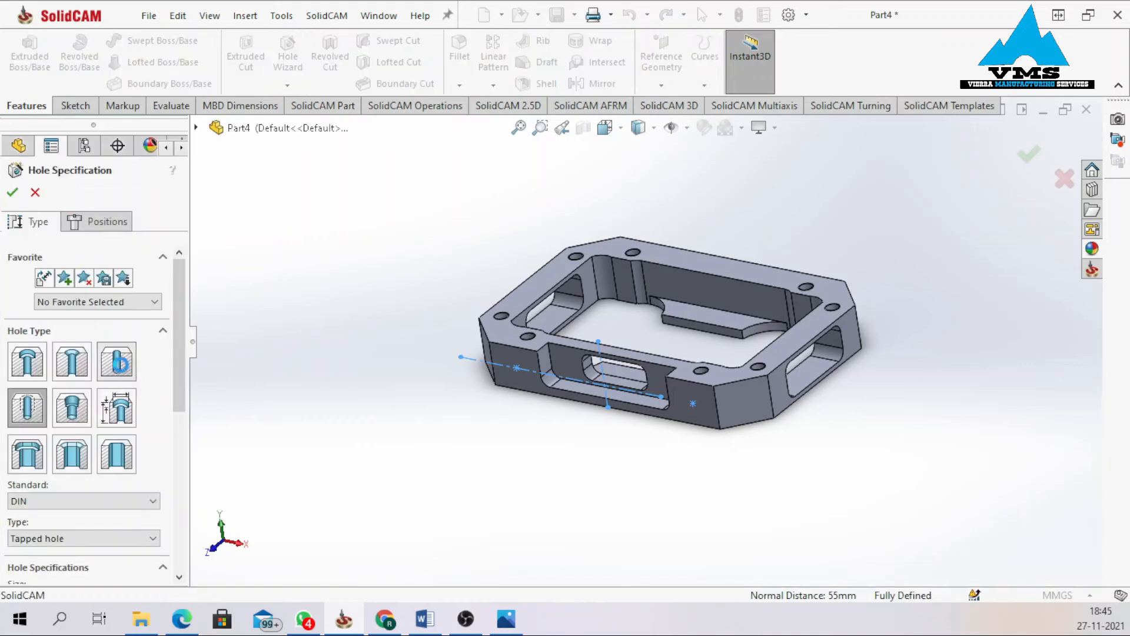
pyautogui.scroll(-1, 183, 416)
pyautogui.scroll(-1, 177, 419)
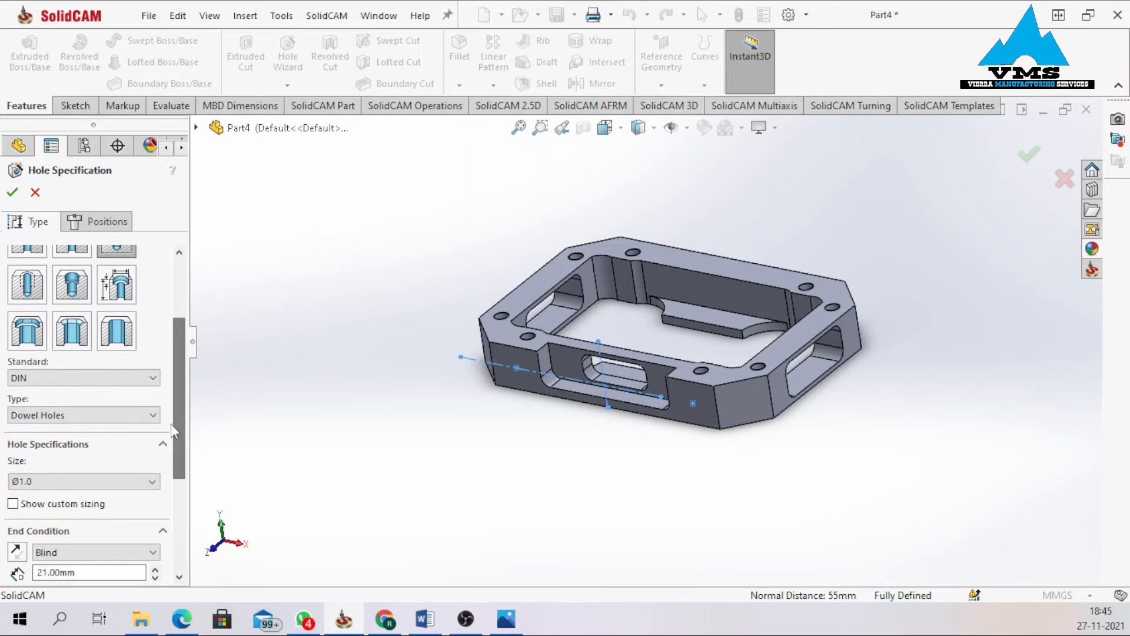
pyautogui.click(89, 415)
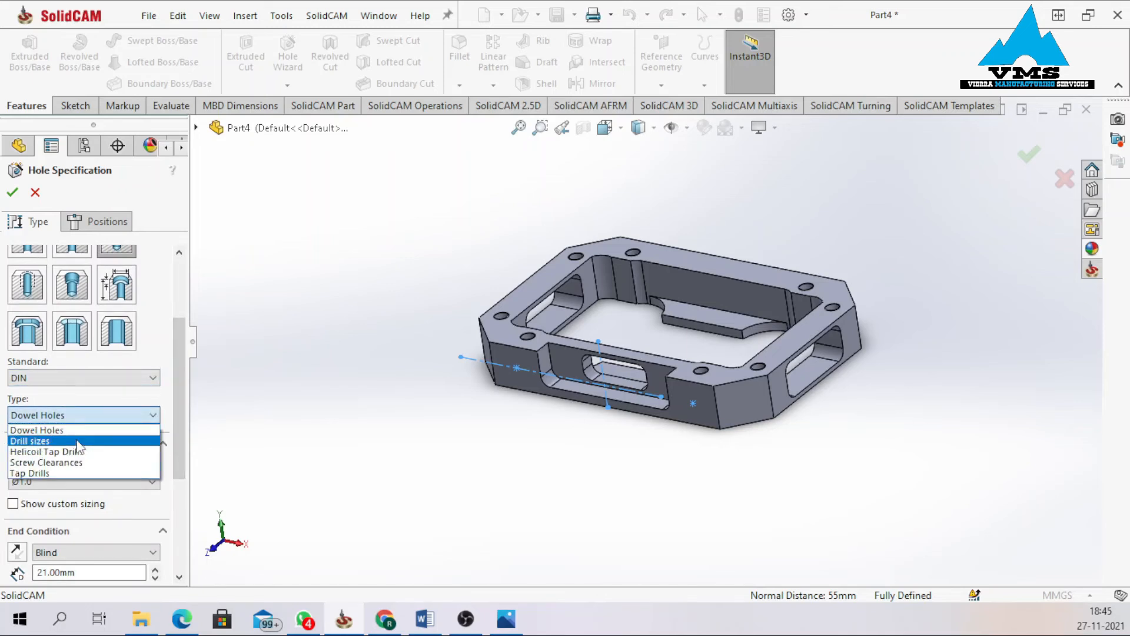
pyautogui.click(79, 441)
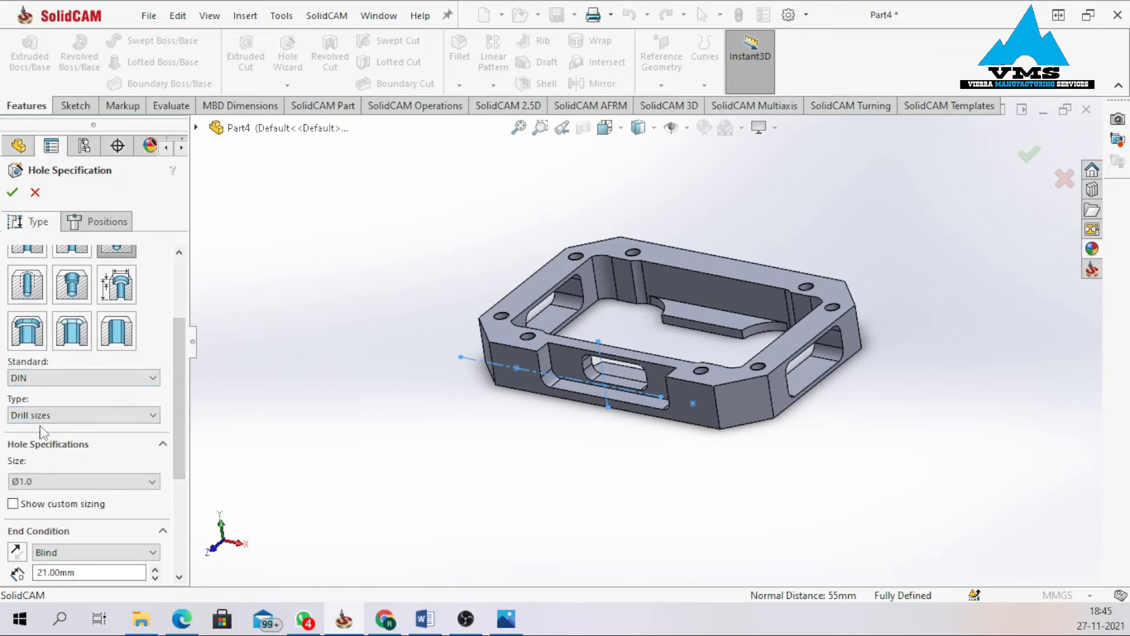
# Set the drill hole size to Ø10.0.
pyautogui.scroll(-2, 174, 429)
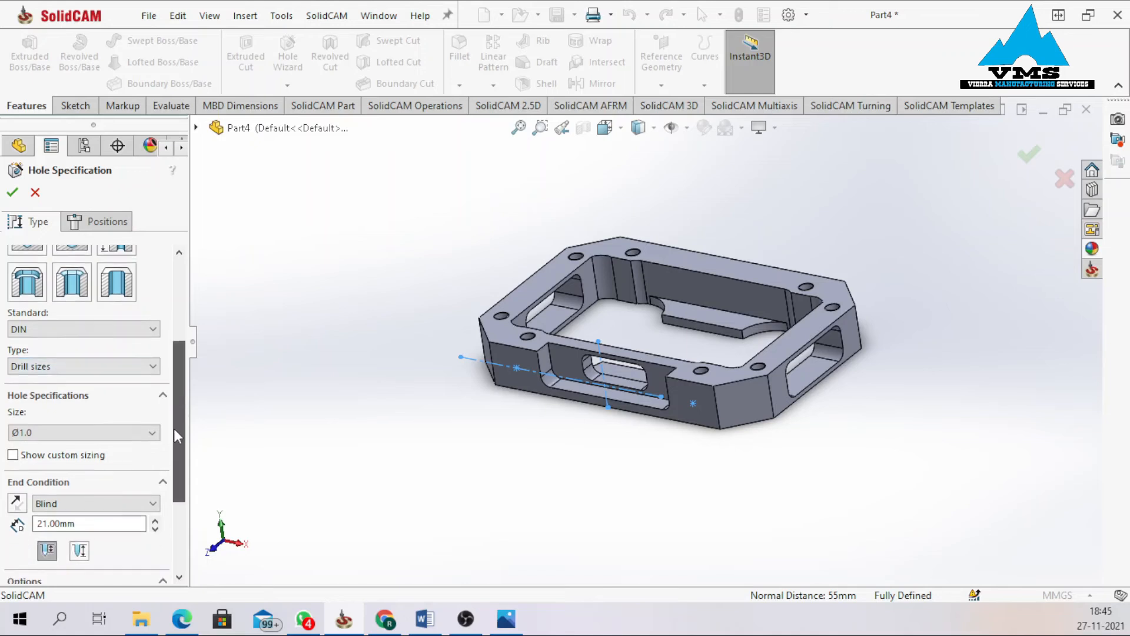
pyautogui.click(126, 430)
pyautogui.scroll(-5, 96, 520)
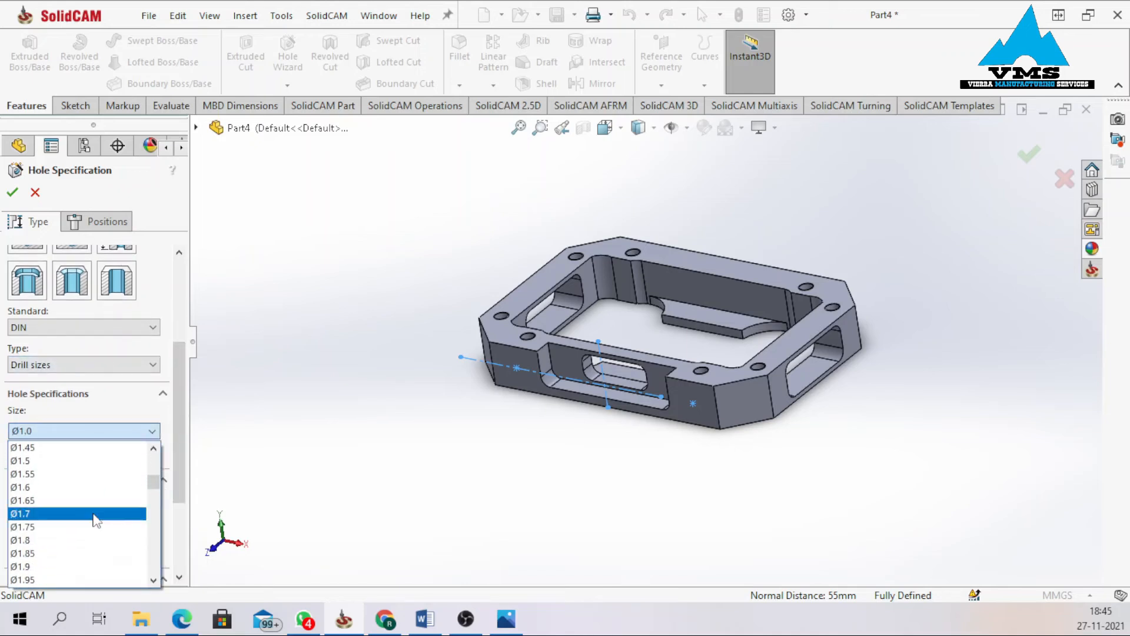
pyautogui.scroll(-15, 95, 520)
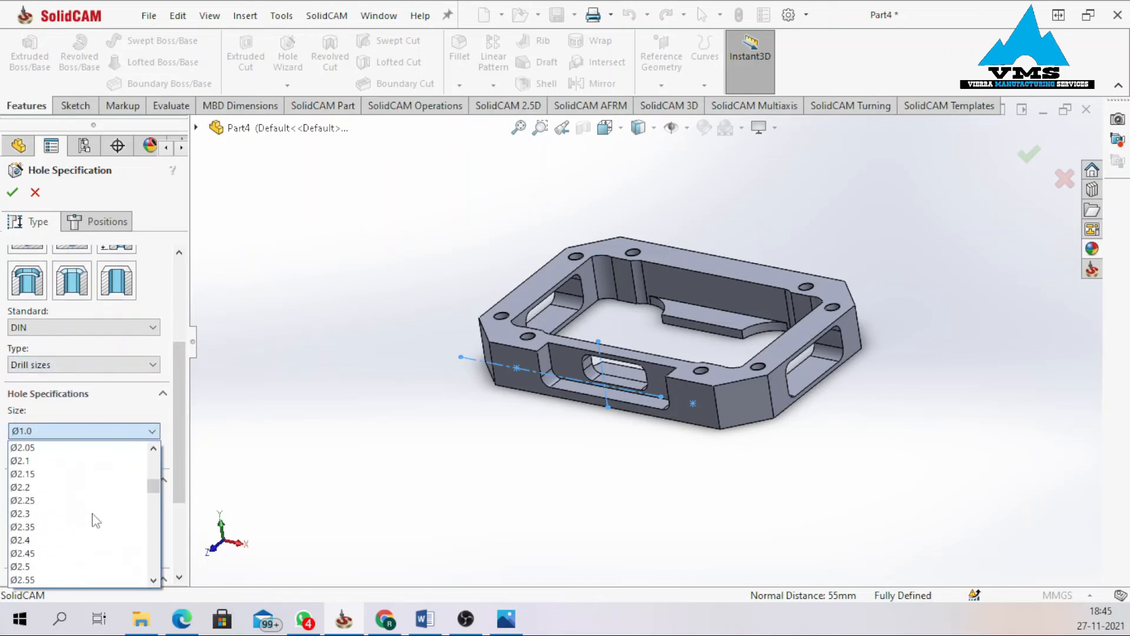
pyautogui.scroll(-16, 97, 507)
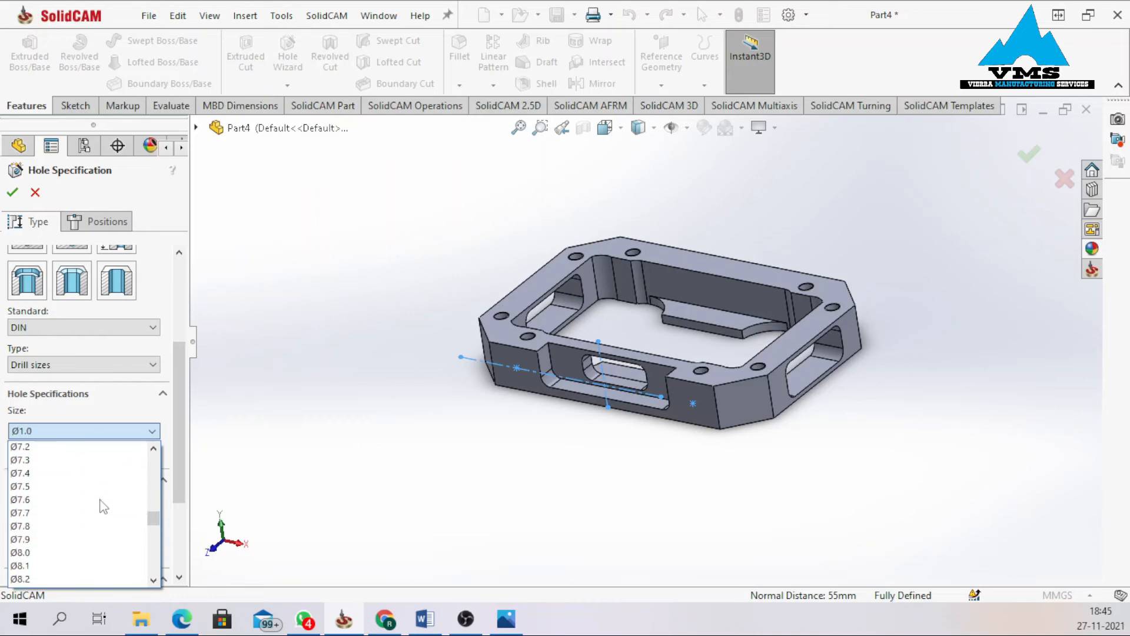
pyautogui.scroll(3, 100, 506)
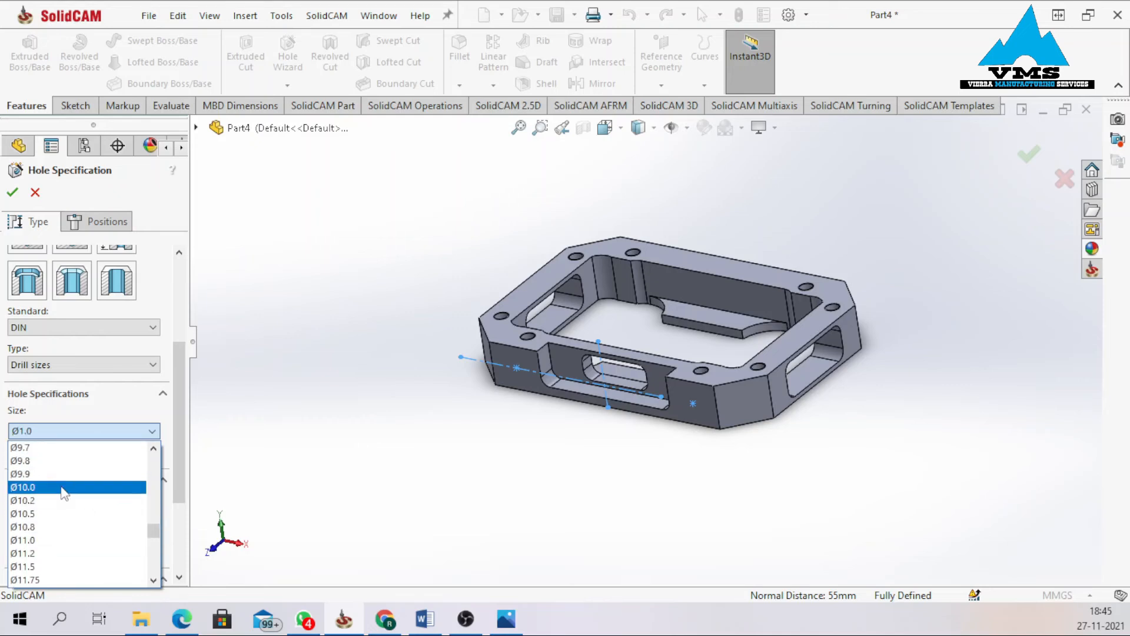
pyautogui.click(61, 487)
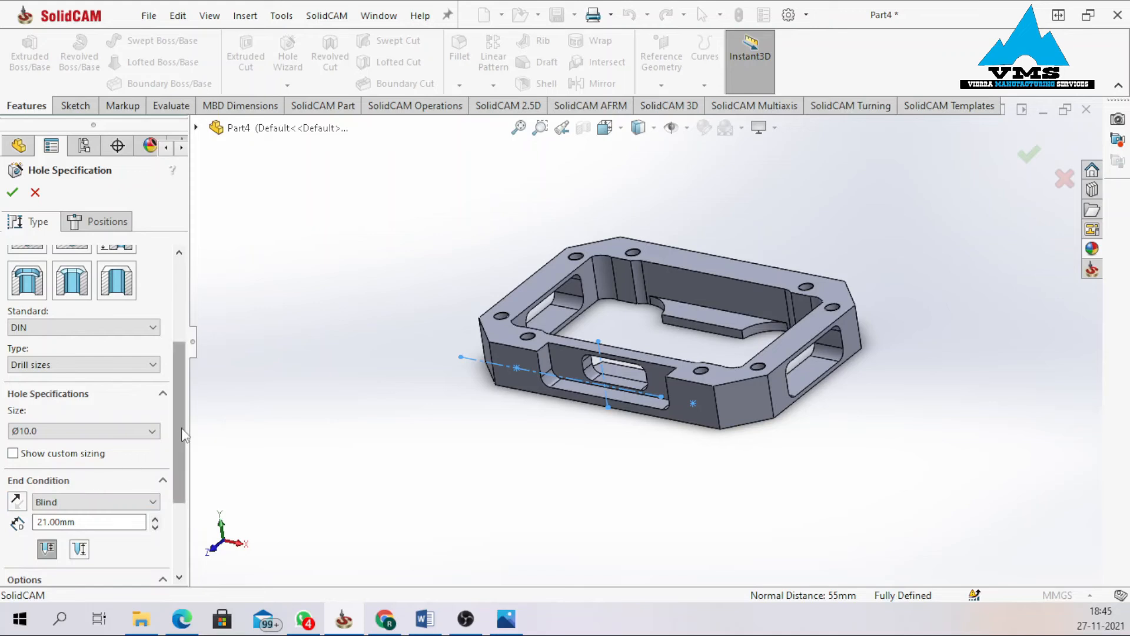
# Set the Ø10.0 hole's end condition to Through All.
pyautogui.scroll(-3, 175, 462)
pyautogui.click(123, 429)
pyautogui.click(118, 455)
pyautogui.moveTo(176, 430); pyautogui.dragTo(175, 341)
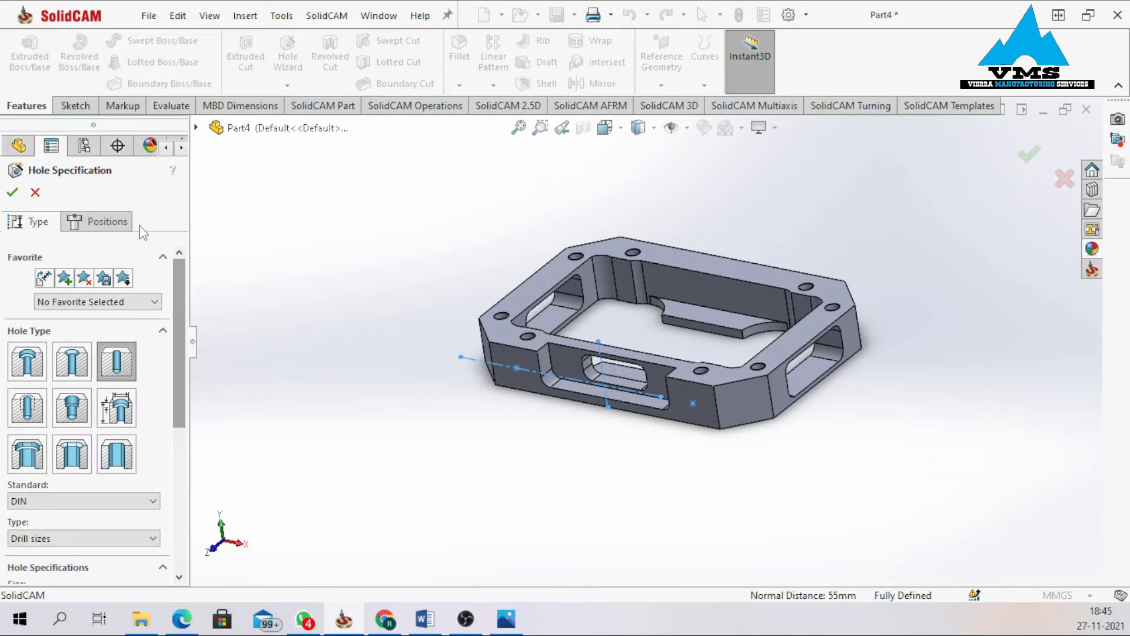
# Position the Ø10.0 holes on the two front-face sketch points and accept the Hole Wizard feature.
pyautogui.click(99, 223)
pyautogui.click(89, 366)
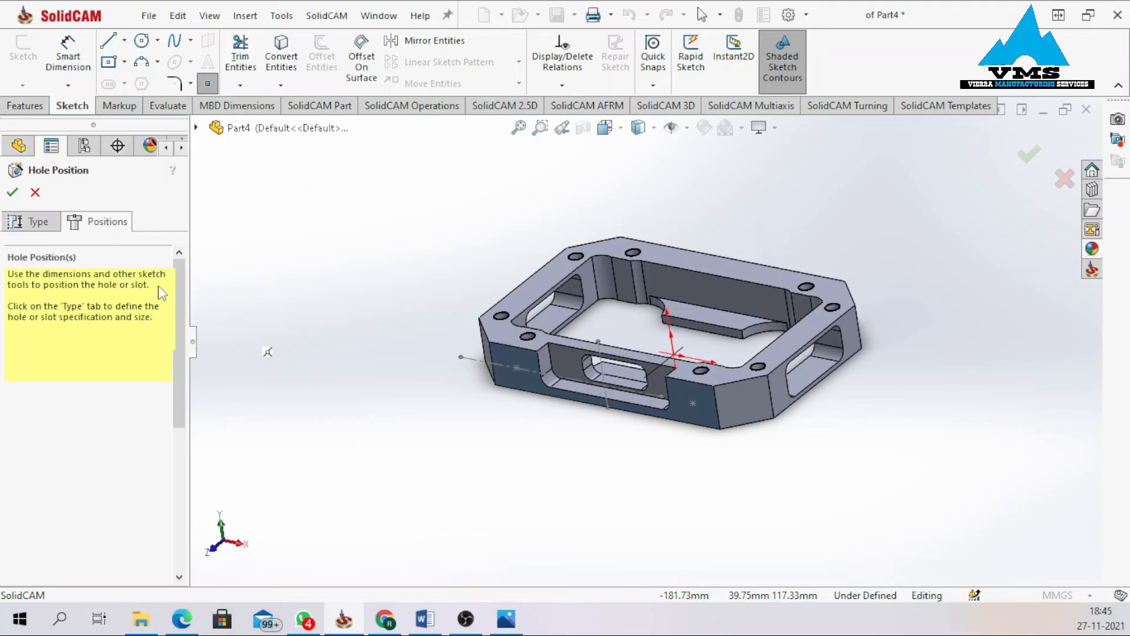
pyautogui.click(517, 368)
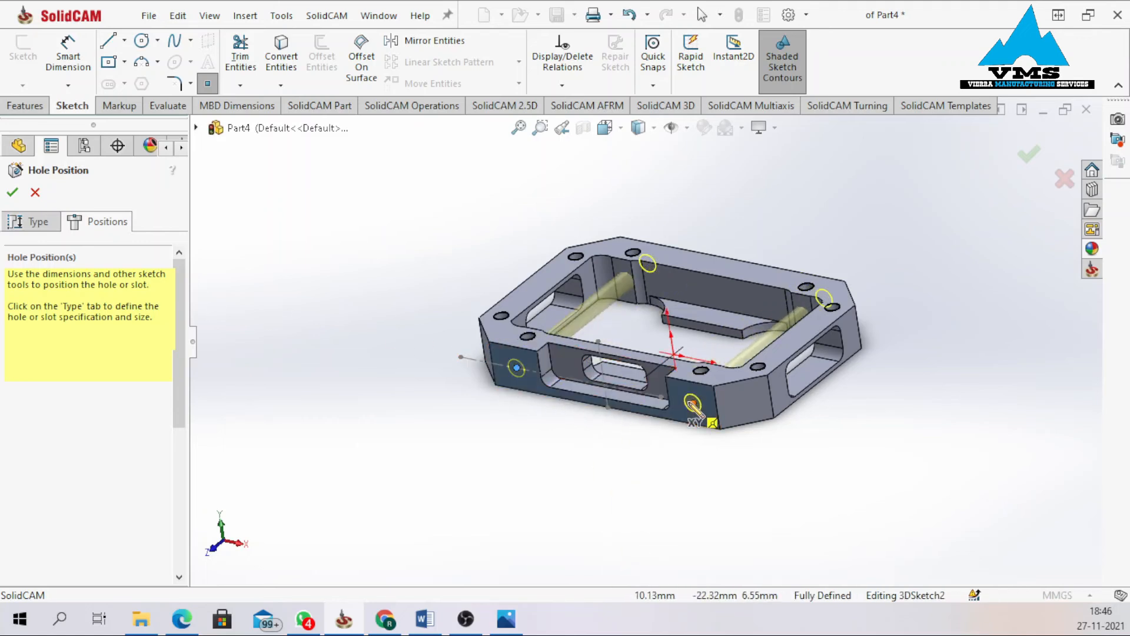
pyautogui.moveTo(701, 412); pyautogui.dragTo(695, 467, button='middle')
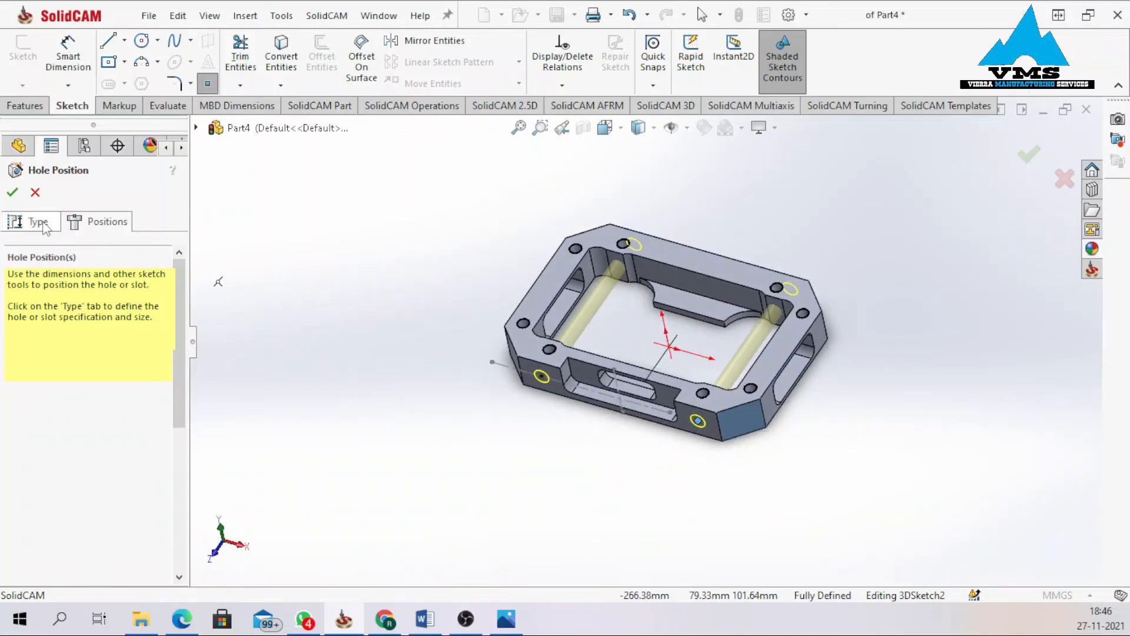
pyautogui.click(7, 196)
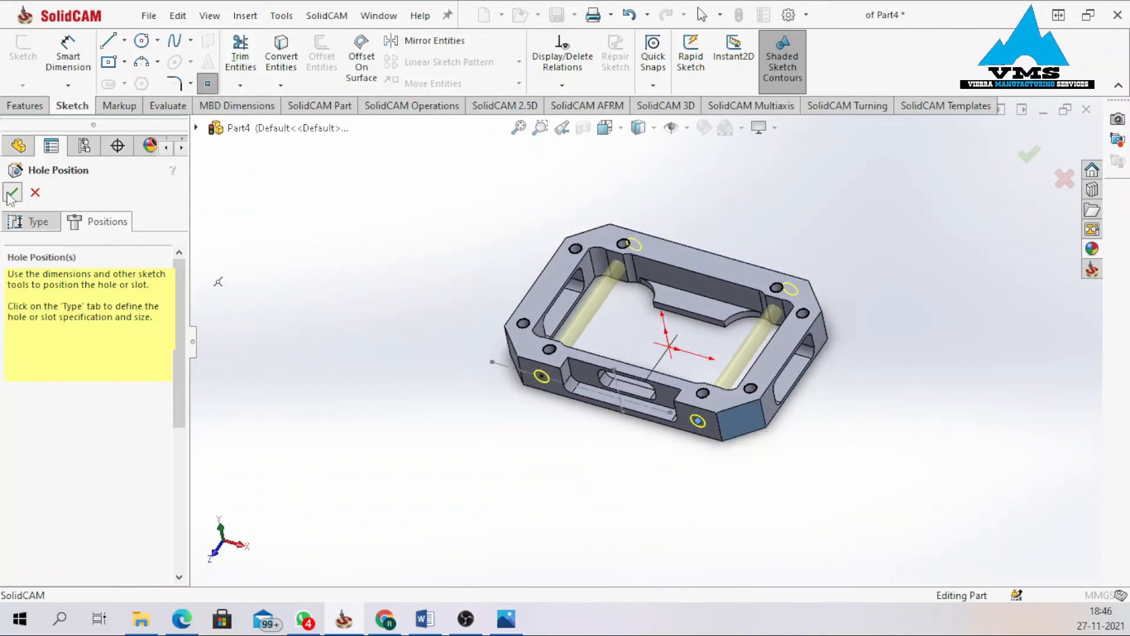
pyautogui.click(420, 358)
pyautogui.moveTo(688, 370); pyautogui.dragTo(711, 302, button='middle')
pyautogui.scroll(-3, 726, 308)
pyautogui.moveTo(798, 339); pyautogui.dragTo(764, 428, button='middle')
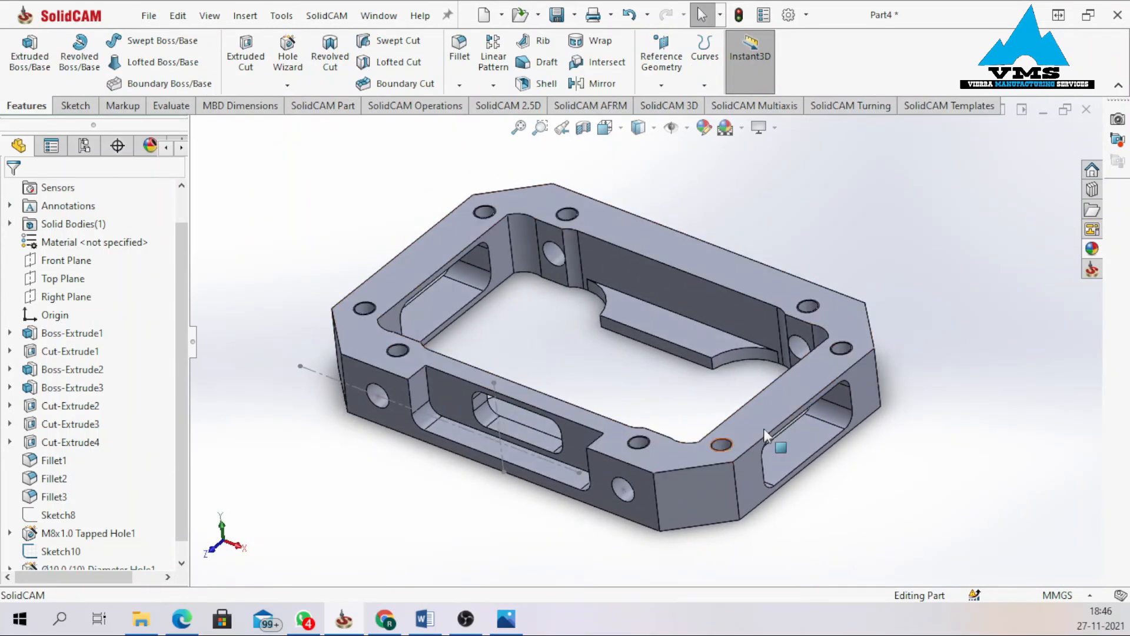
# Start a sketch on the frame's right side face and check the side-hole dimensions in VMS PROJECT-1iii.pdf.
pyautogui.click(743, 468)
pyautogui.click(815, 418)
pyautogui.click(182, 619)
pyautogui.keyDown('ctrl'); pyautogui.scroll(1, 844, 344); pyautogui.keyUp('ctrl')
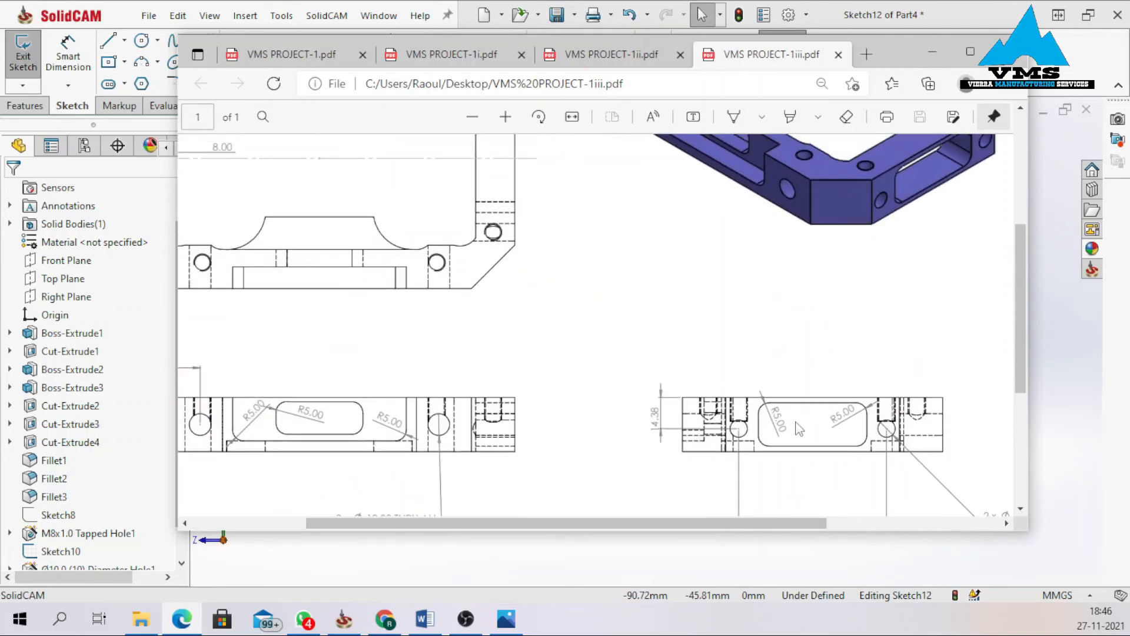
pyautogui.scroll(1, 739, 456)
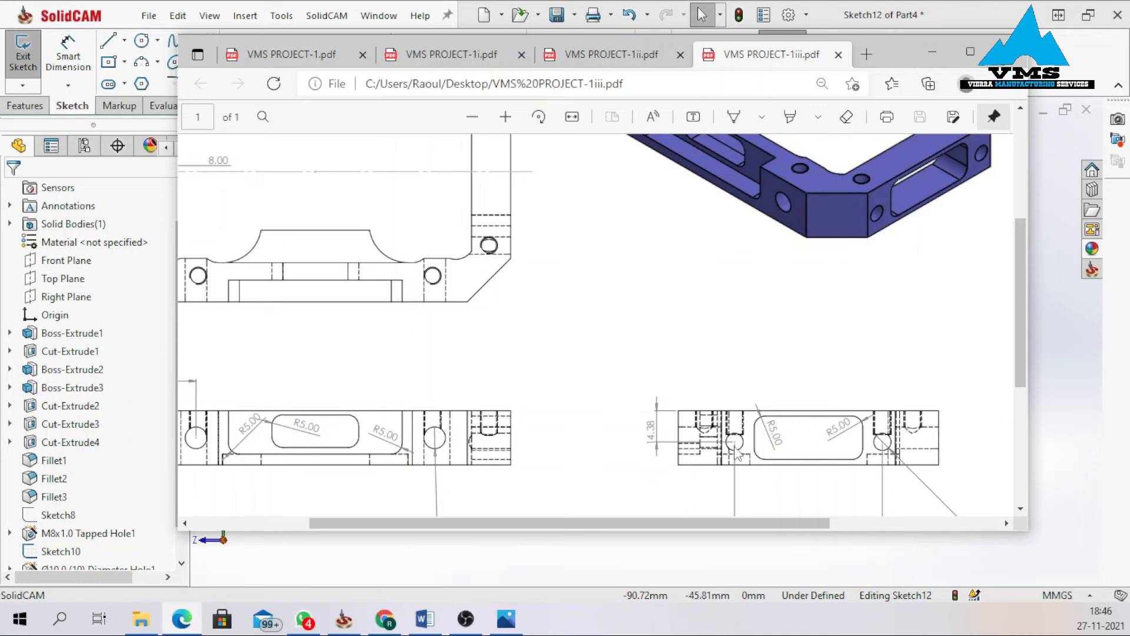
pyautogui.scroll(-2, 743, 452)
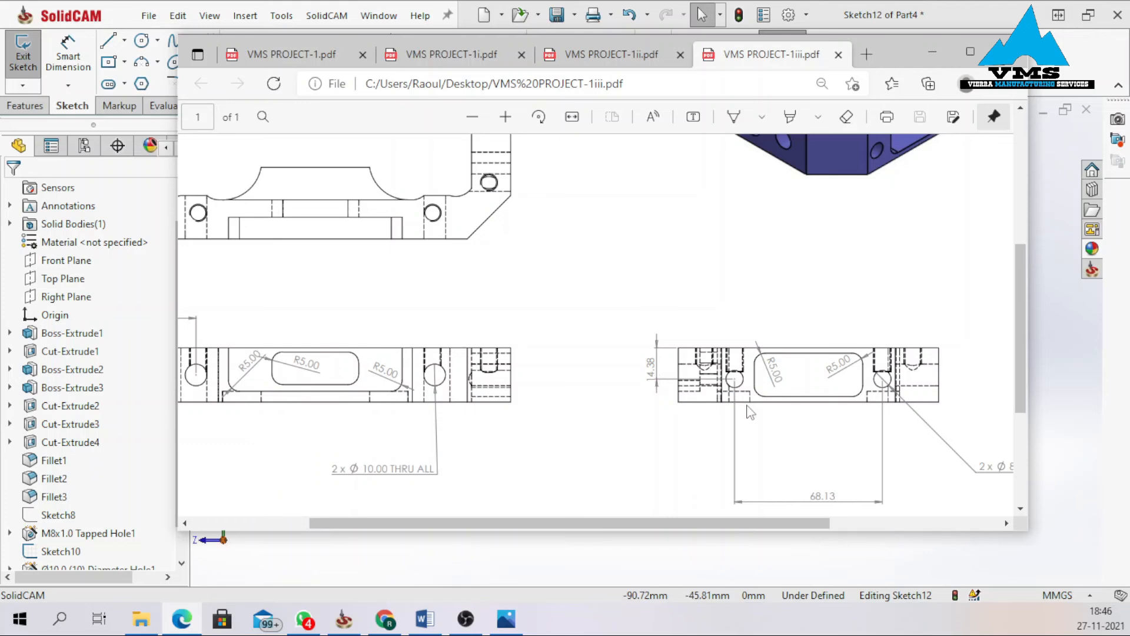
pyautogui.moveTo(393, 522); pyautogui.dragTo(353, 523)
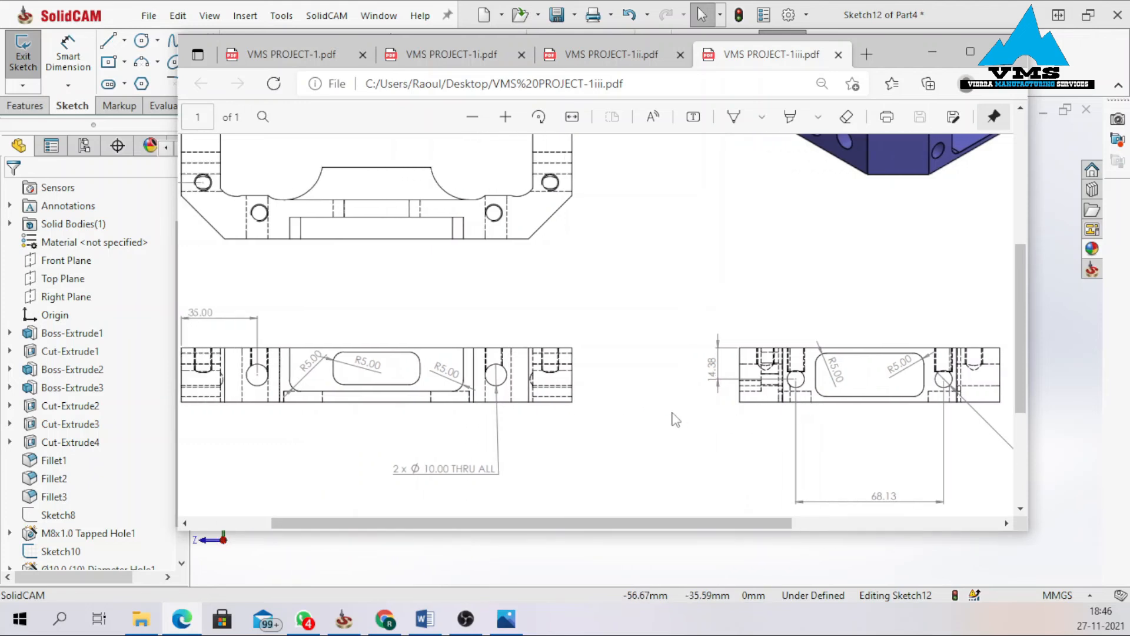
pyautogui.moveTo(622, 524)
pyautogui.mouseDown()
pyautogui.moveTo(743, 523)
pyautogui.moveTo(710, 523)
pyautogui.mouseUp()
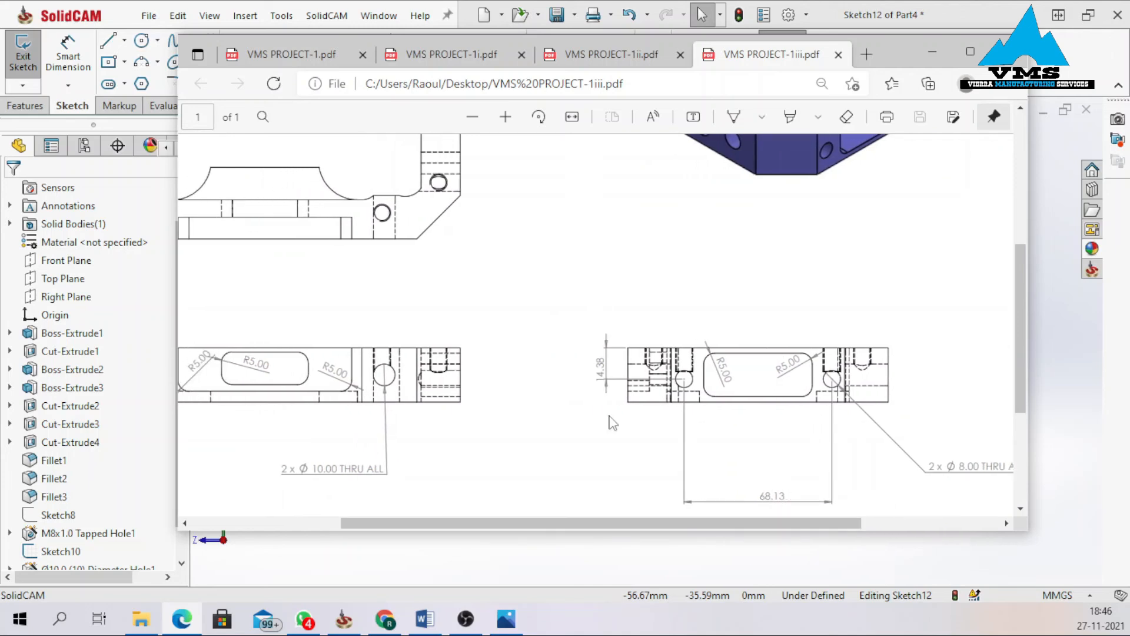
pyautogui.click(925, 57)
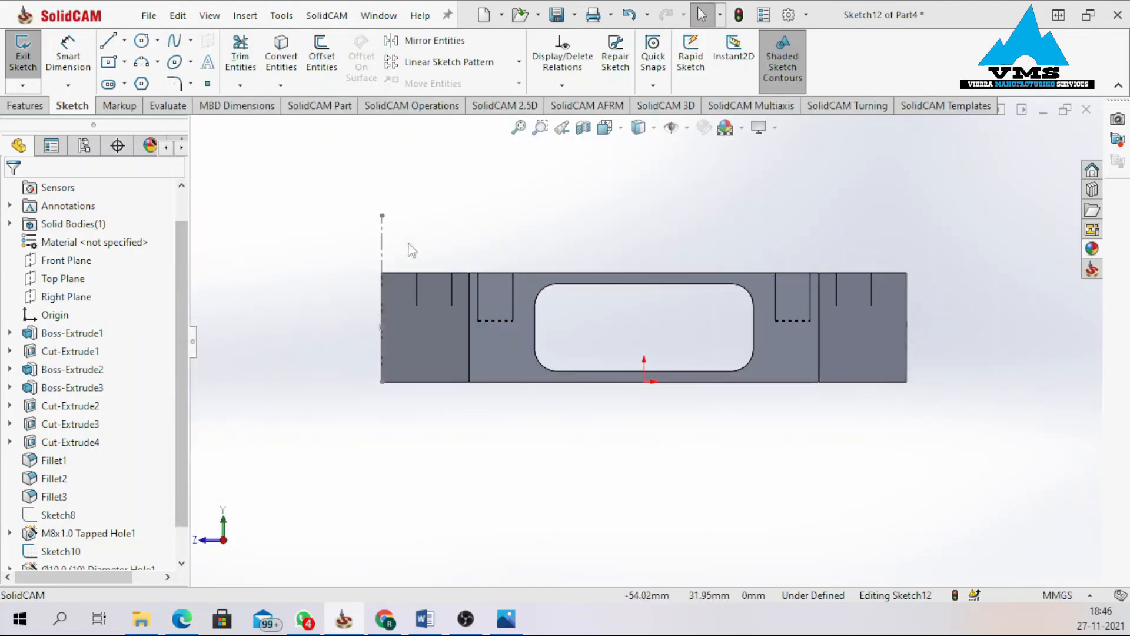
# Draw a vertical centerline from the origin up past the top edge of the side face.
pyautogui.moveTo(454, 421); pyautogui.dragTo(412, 423, button='right')
pyautogui.click(643, 381)
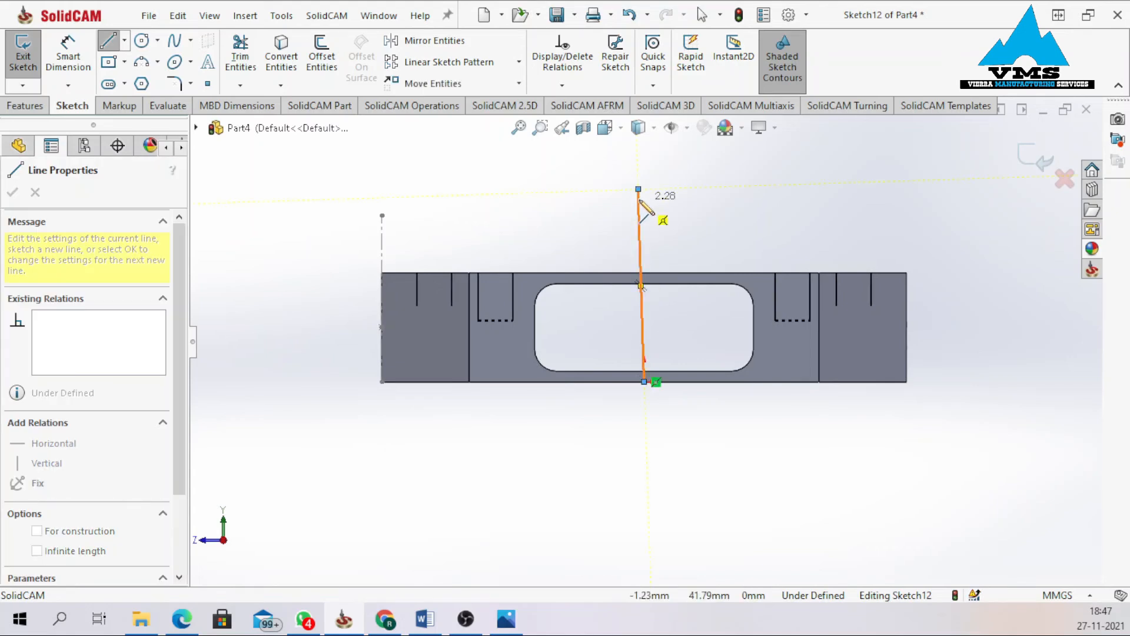
pyautogui.rightClick(640, 201)
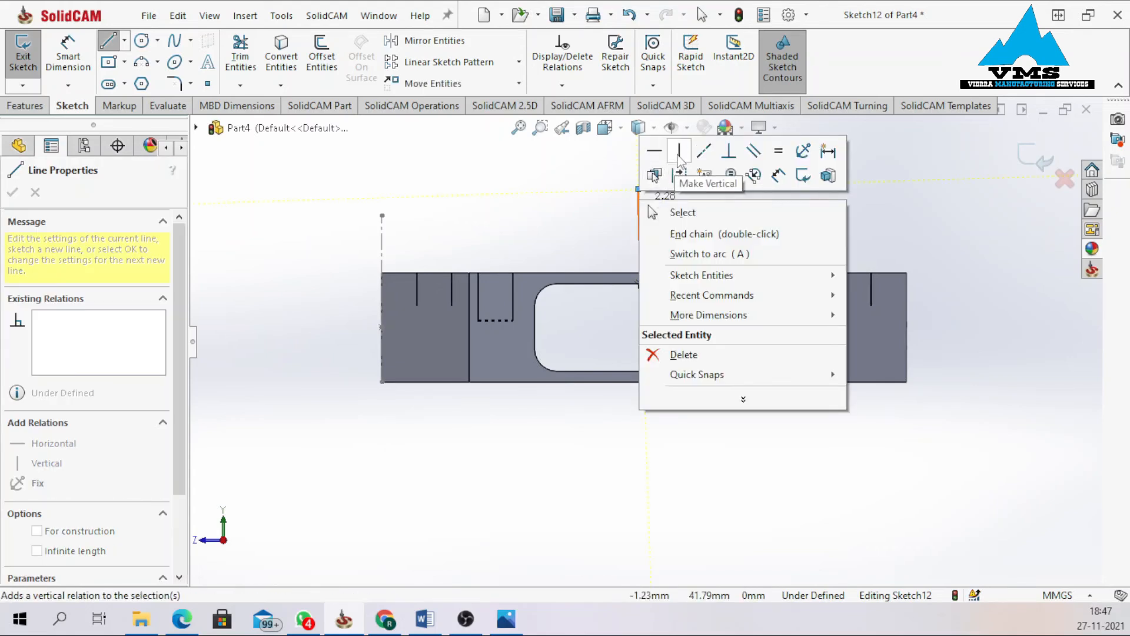
pyautogui.click(679, 156)
pyautogui.rightClick(645, 225)
pyautogui.click(660, 234)
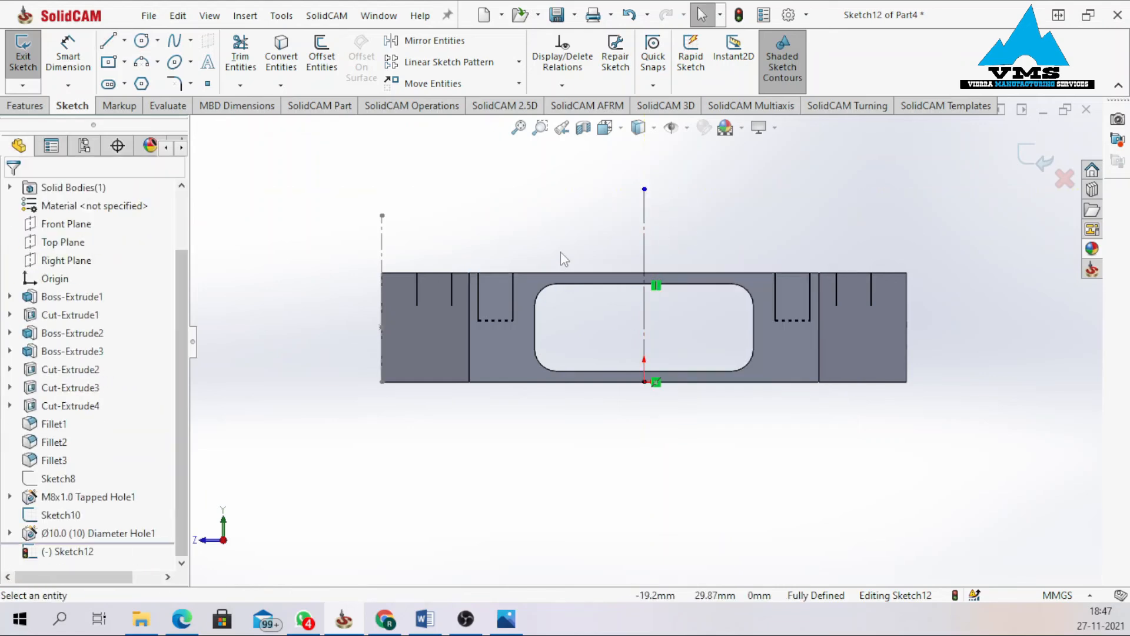
# Place two sketch points about 35 mm and 31 mm either side of the centerline, about 11 mm above the bottom edge.
pyautogui.scroll(-1, 561, 252)
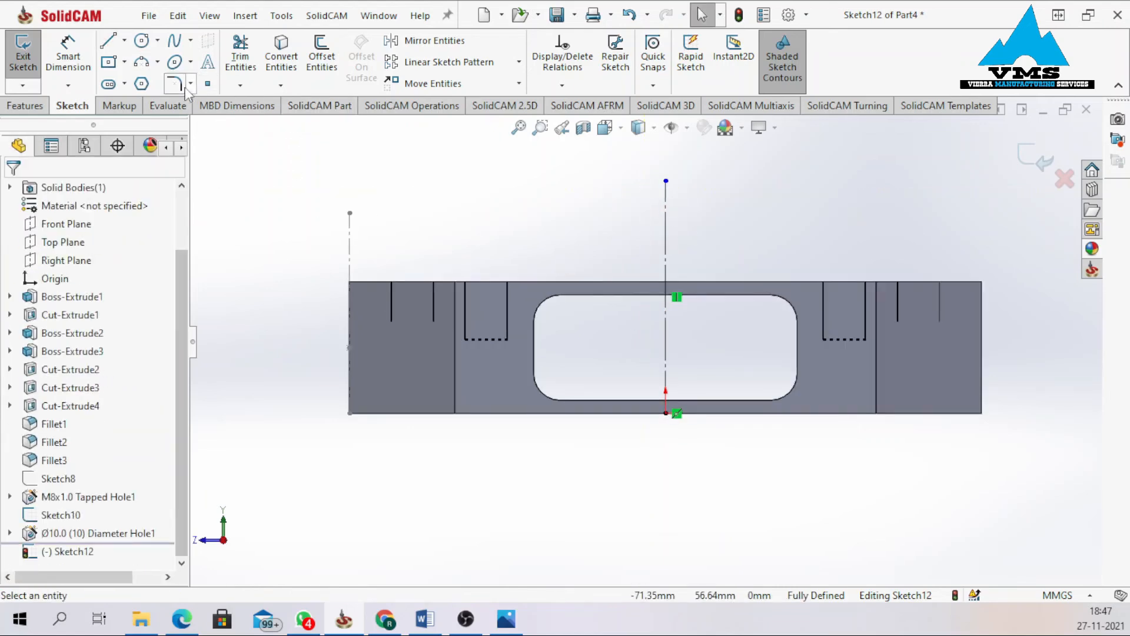
pyautogui.click(208, 84)
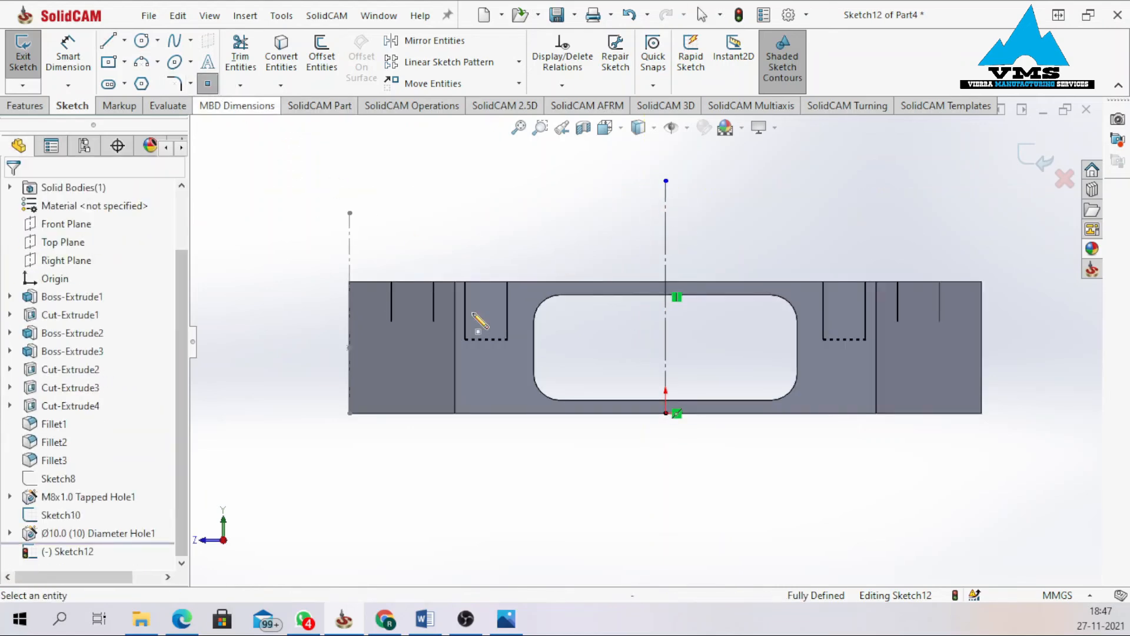
pyautogui.click(483, 353)
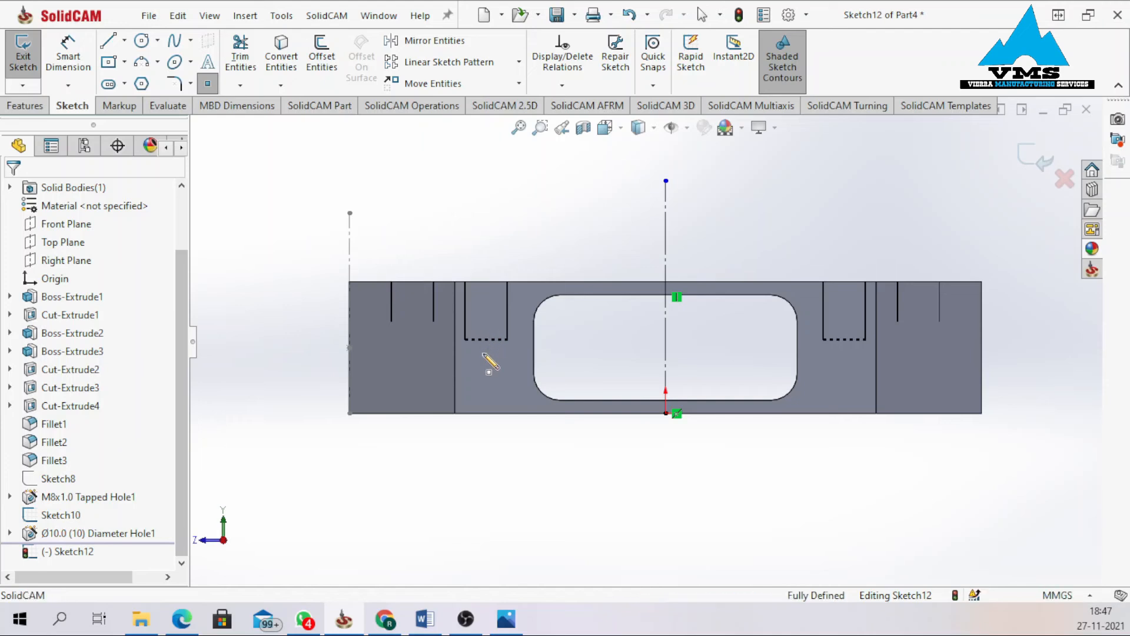
pyautogui.click(831, 354)
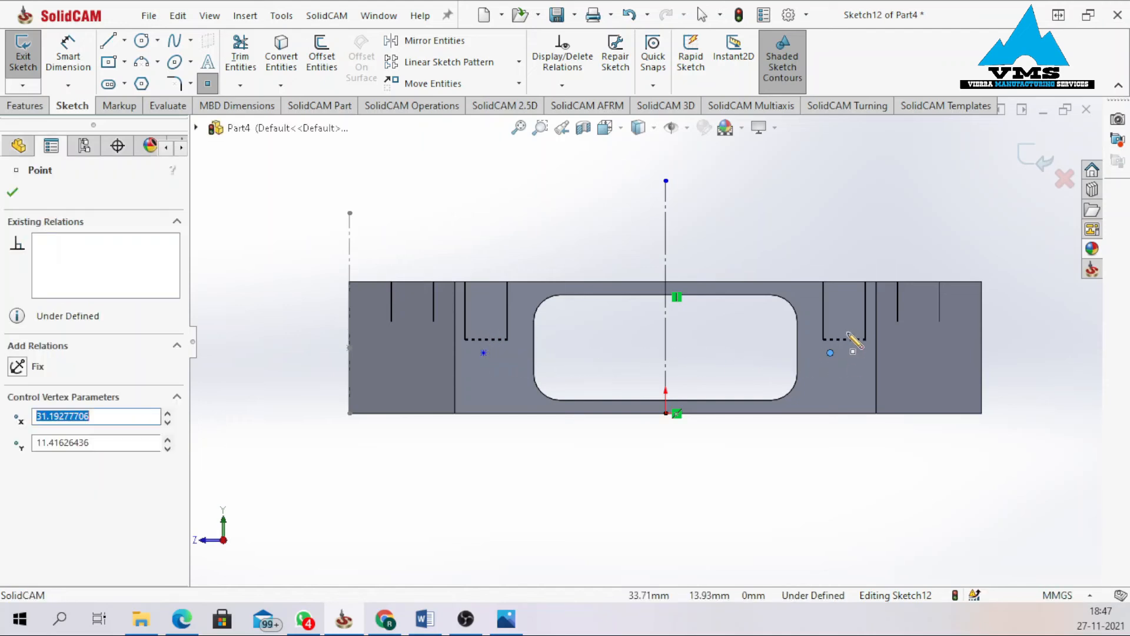
pyautogui.press('Escape')
# Make the two sketch points symmetric about the vertical centerline.
pyautogui.click(483, 353)
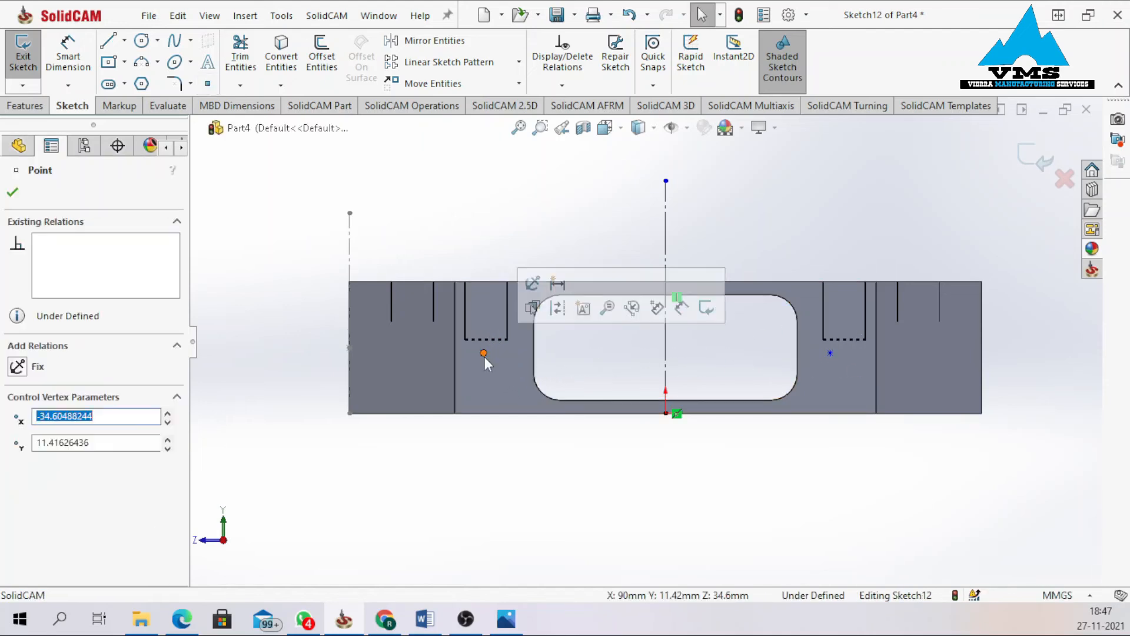
pyautogui.keyDown('ctrl'); pyautogui.click(816, 350); pyautogui.keyUp('ctrl')
pyautogui.keyDown('ctrl'); pyautogui.click(667, 360); pyautogui.keyUp('ctrl')
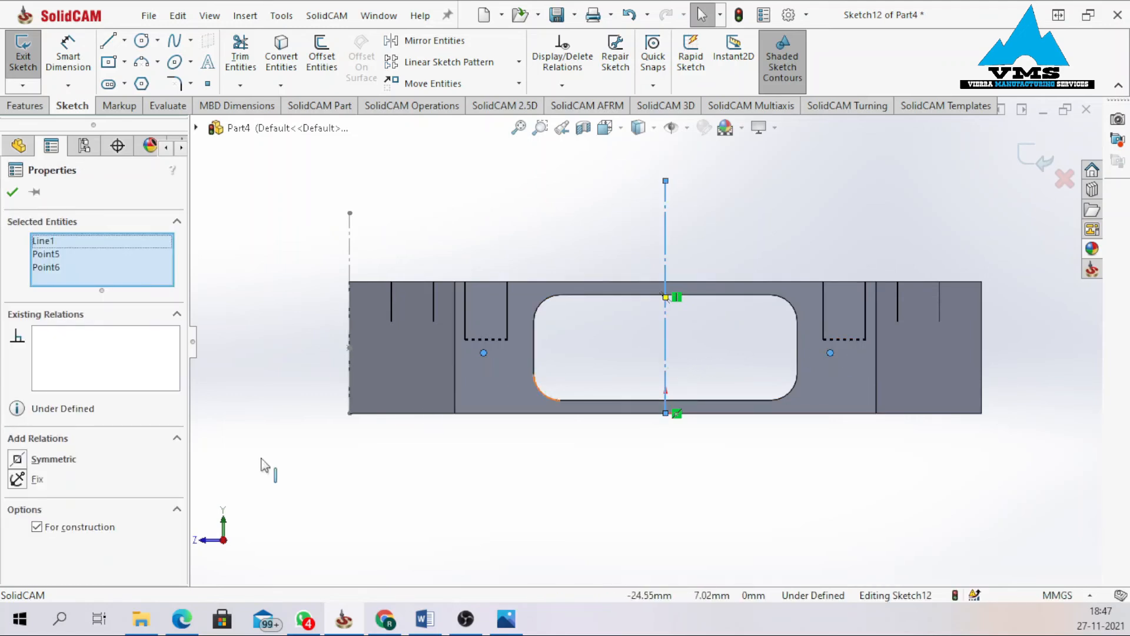
pyautogui.click(17, 460)
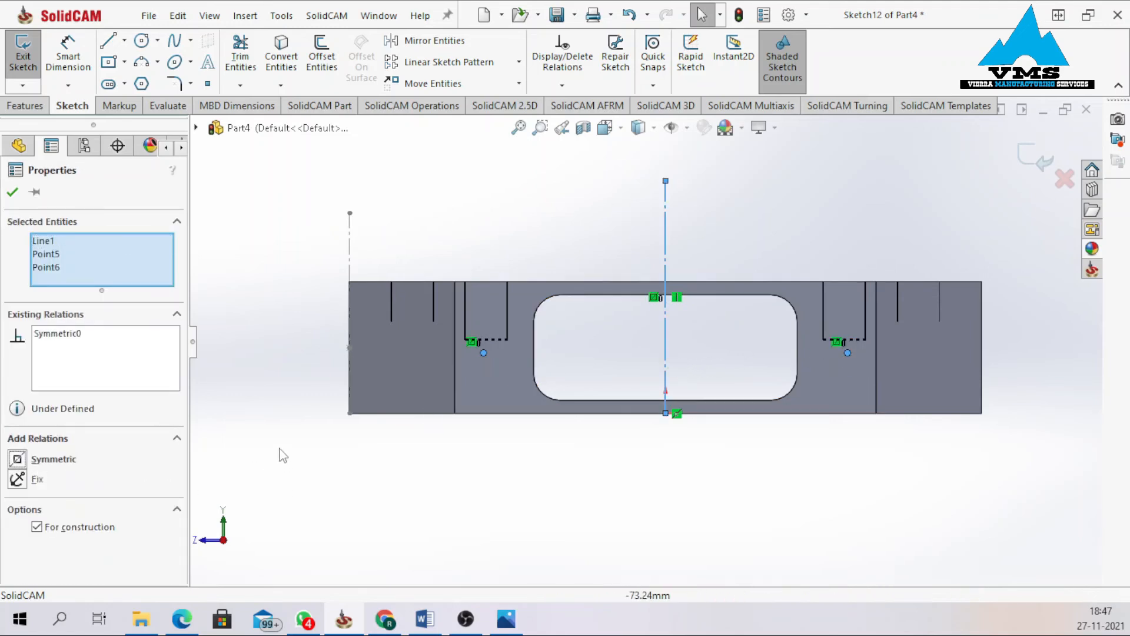
# Dimension the horizontal distance between the two sketch points as 68.13 mm.
pyautogui.moveTo(270, 437); pyautogui.dragTo(274, 395, button='right')
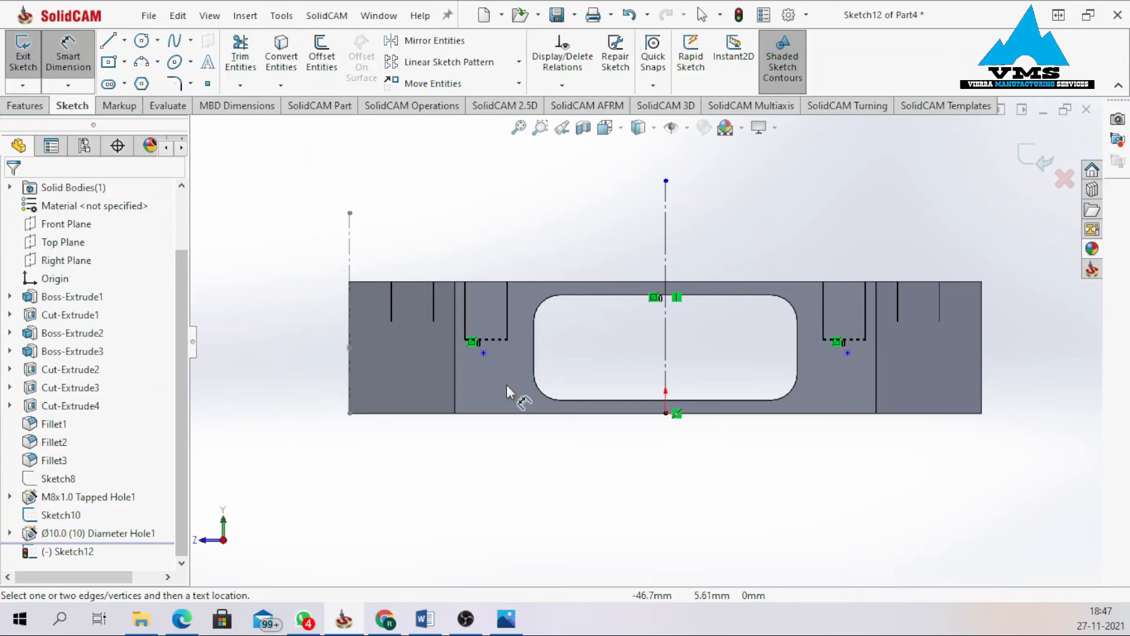
pyautogui.click(483, 353)
pyautogui.click(848, 353)
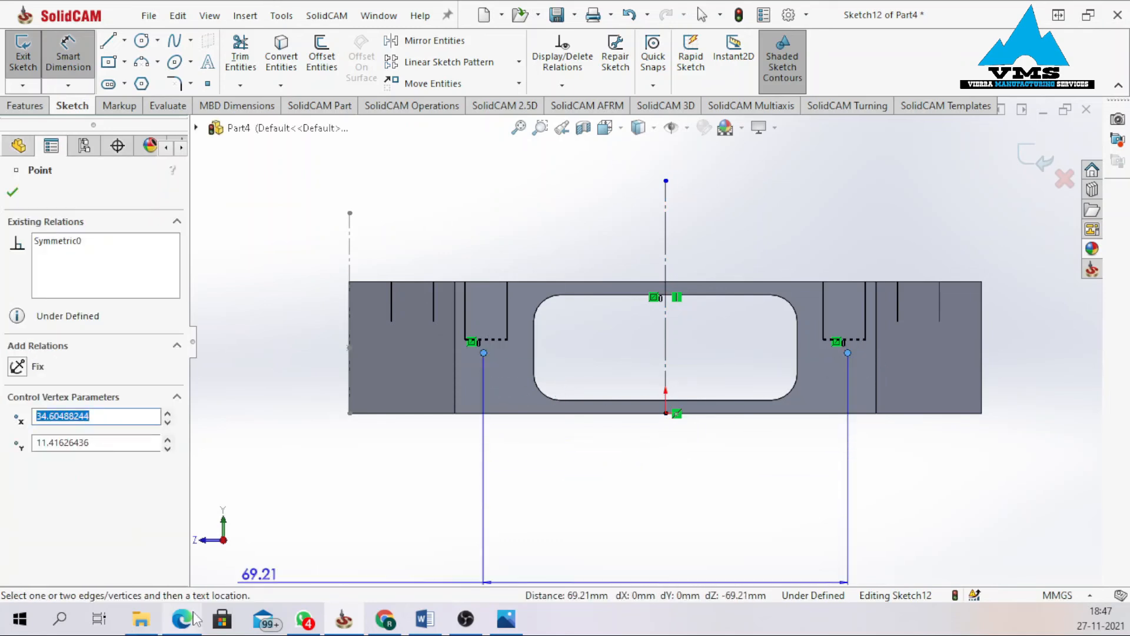
pyautogui.moveTo(182, 619)
pyautogui.moveTo(199, 567)
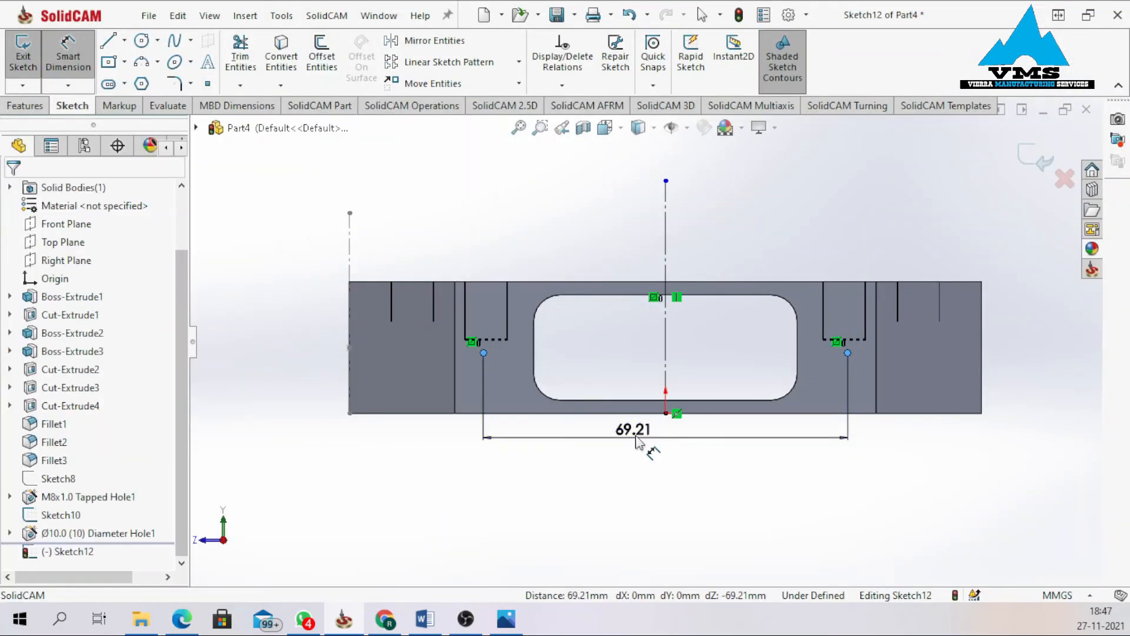
pyautogui.click(636, 442)
pyautogui.write('68.13')
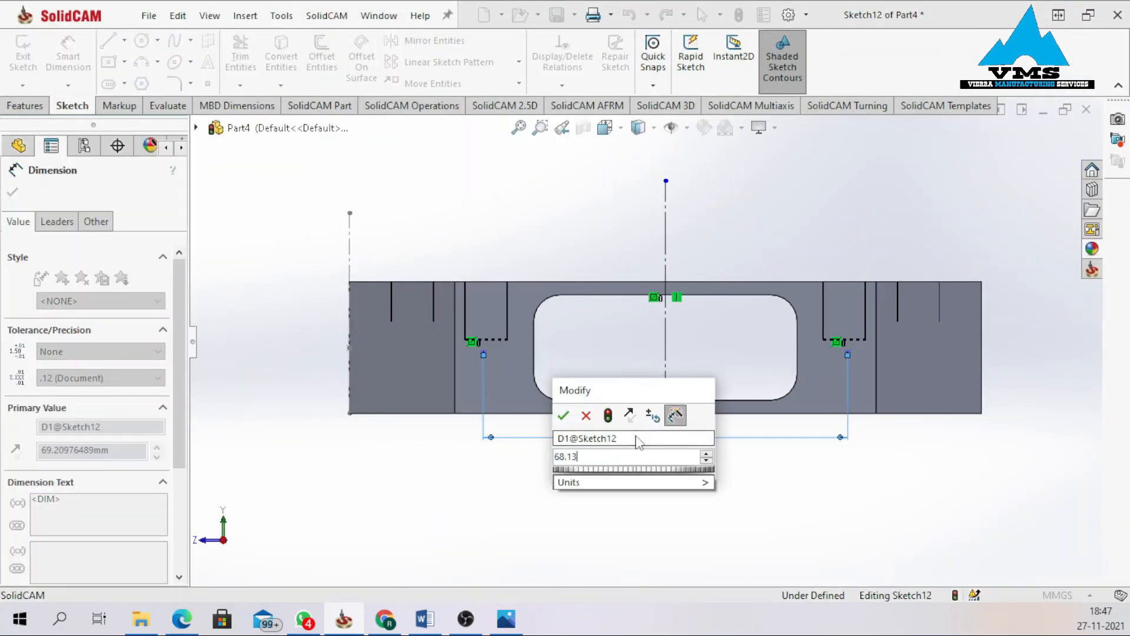
pyautogui.press('Return')
# Dimension one sketch point 14.38 mm below the face's top edge and finish the sketch.
pyautogui.moveTo(182, 618)
pyautogui.moveTo(184, 580)
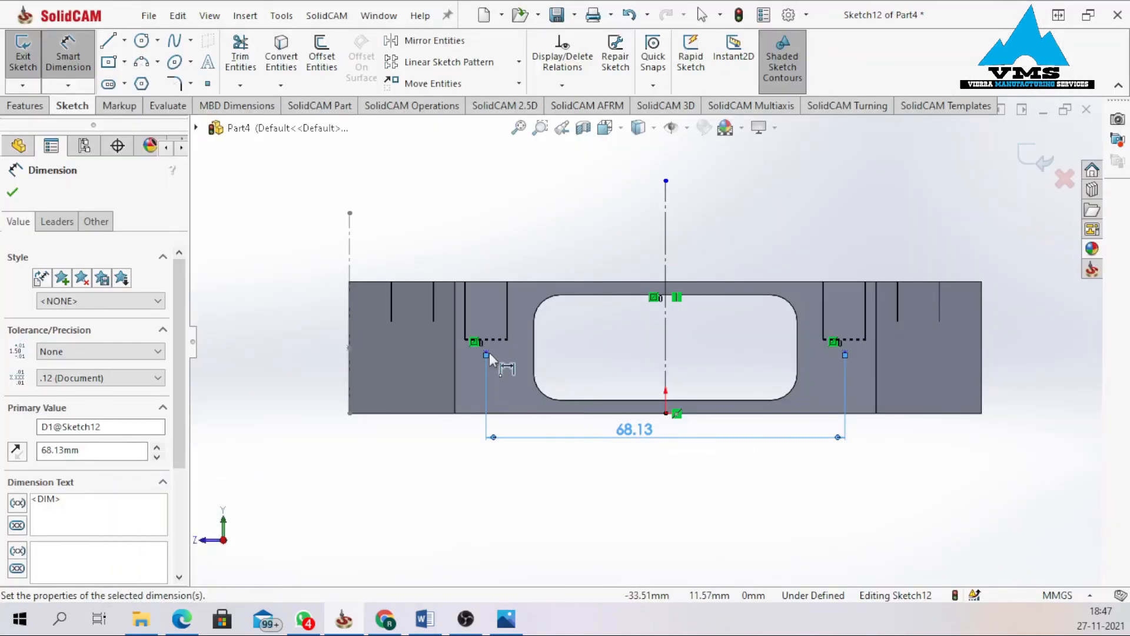
pyautogui.click(487, 355)
pyautogui.click(412, 282)
pyautogui.click(272, 339)
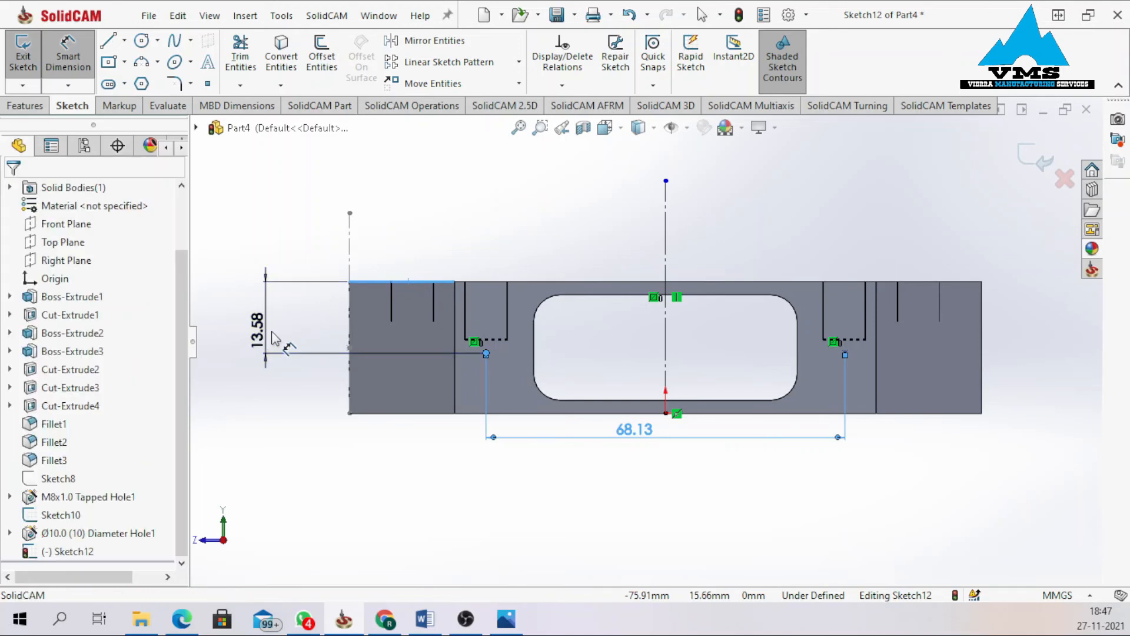
pyautogui.write('14.38')
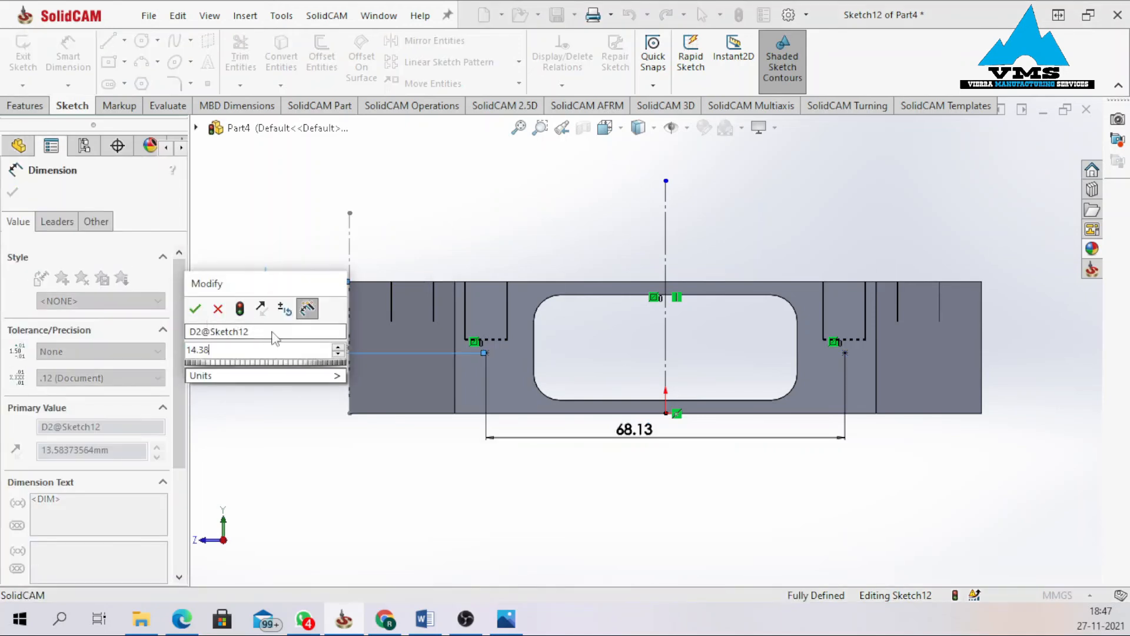
pyautogui.press('Return')
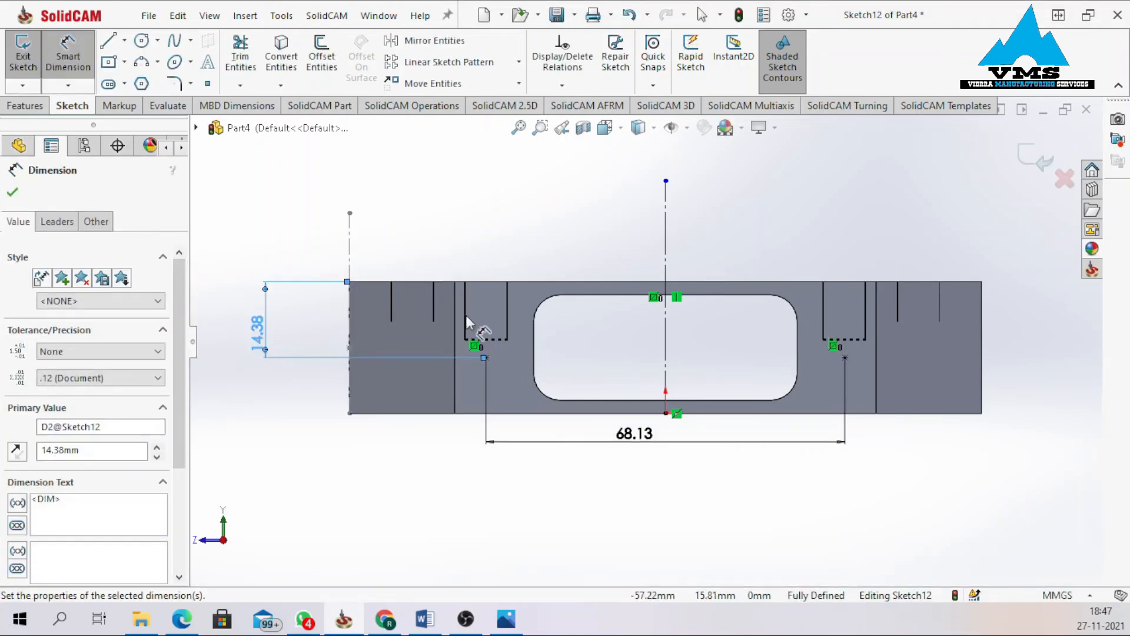
pyautogui.click(1036, 154)
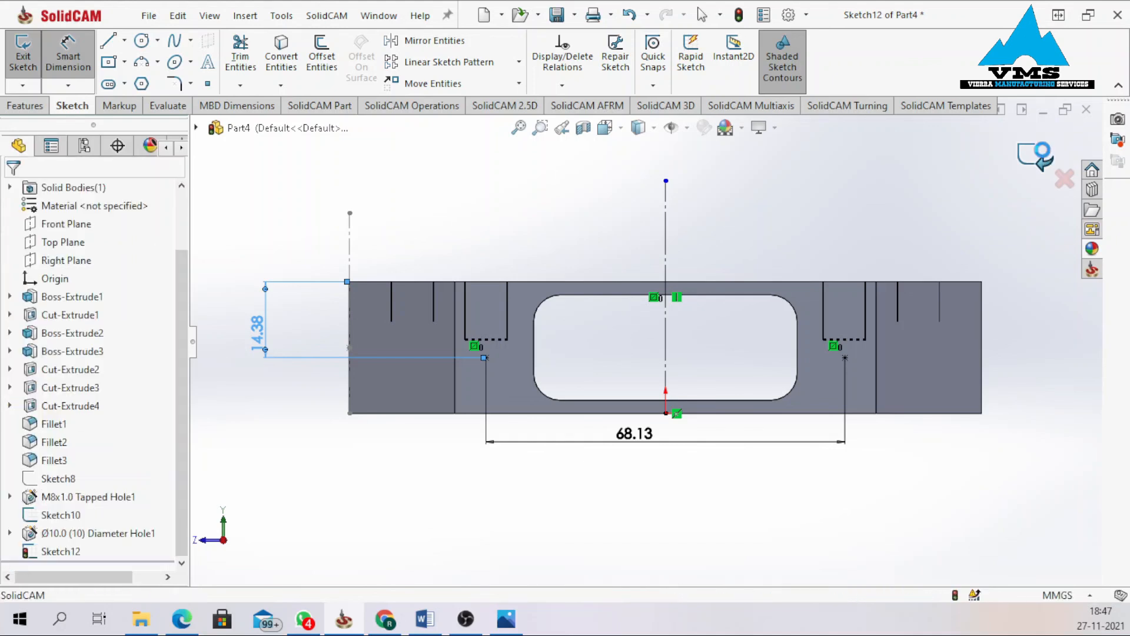
pyautogui.click(1037, 156)
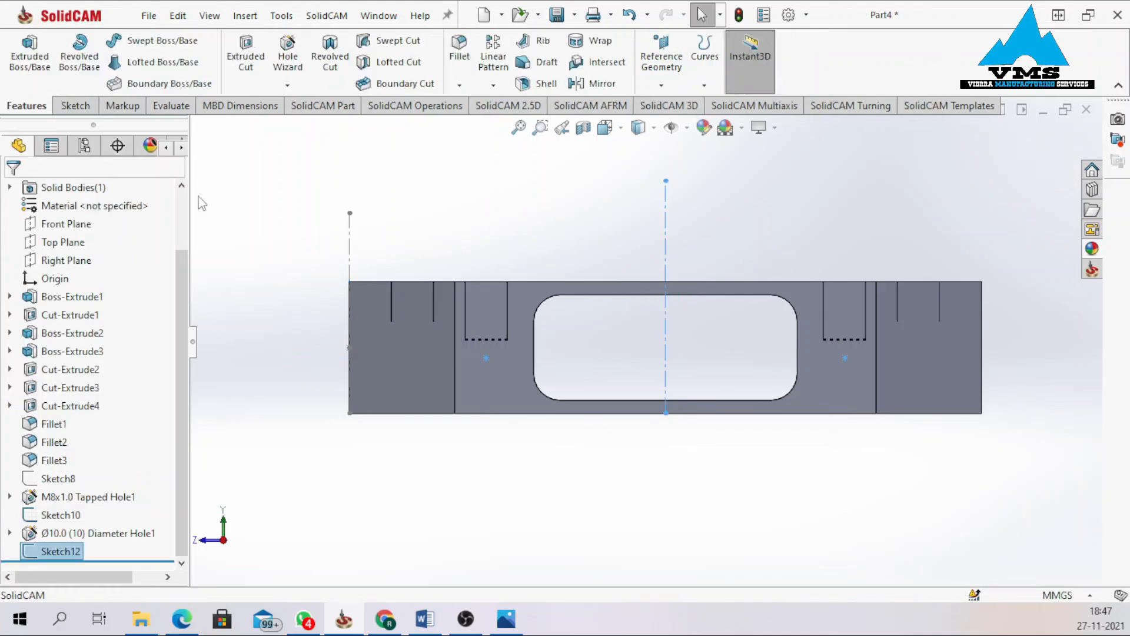
# Check the hole callout in the VMS PROJECT-1iii drawing and specify a DIN drill-size Hole Wizard hole of Ø8.0, through all.
pyautogui.click(288, 59)
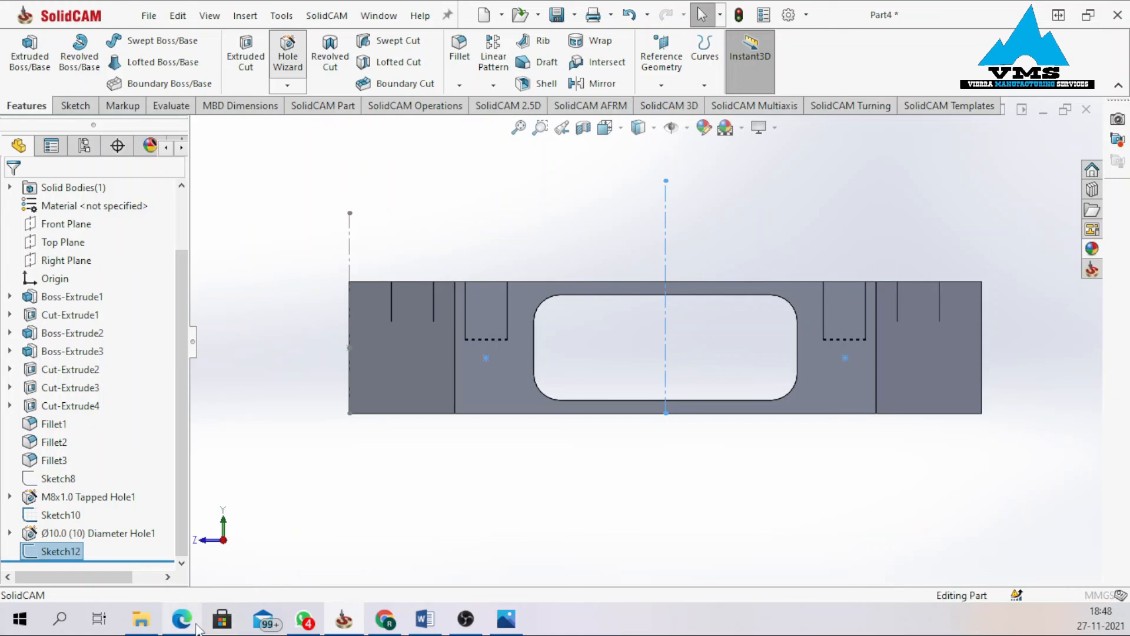
pyautogui.moveTo(182, 618)
pyautogui.click(183, 530)
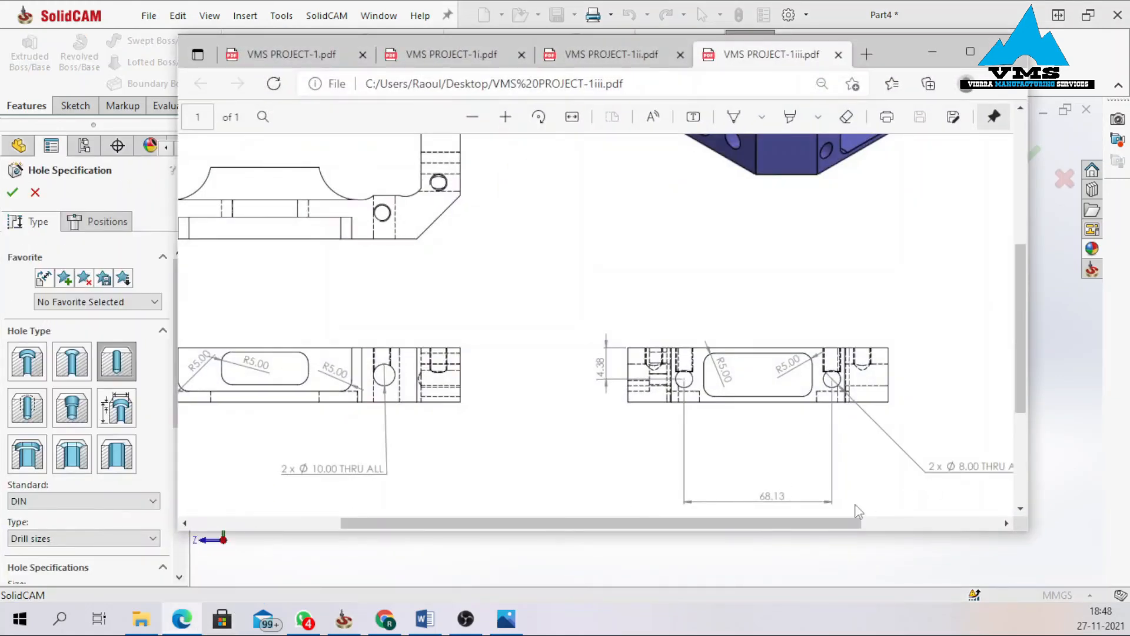
pyautogui.moveTo(860, 523); pyautogui.dragTo(897, 521)
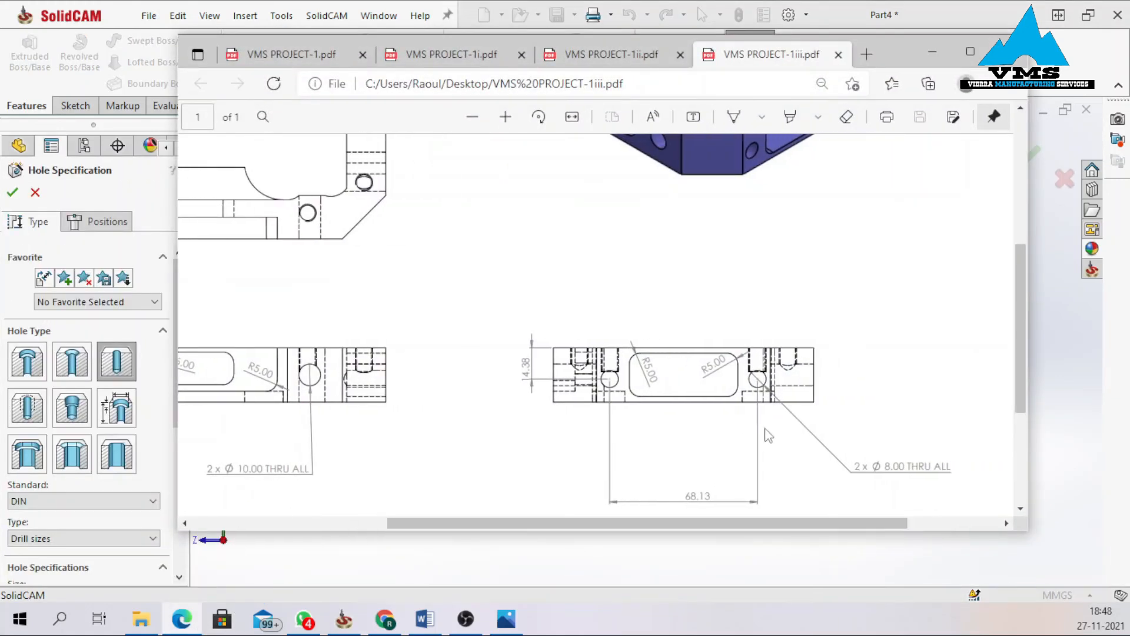
pyautogui.click(929, 49)
pyautogui.hotkey('ctrl', '7')
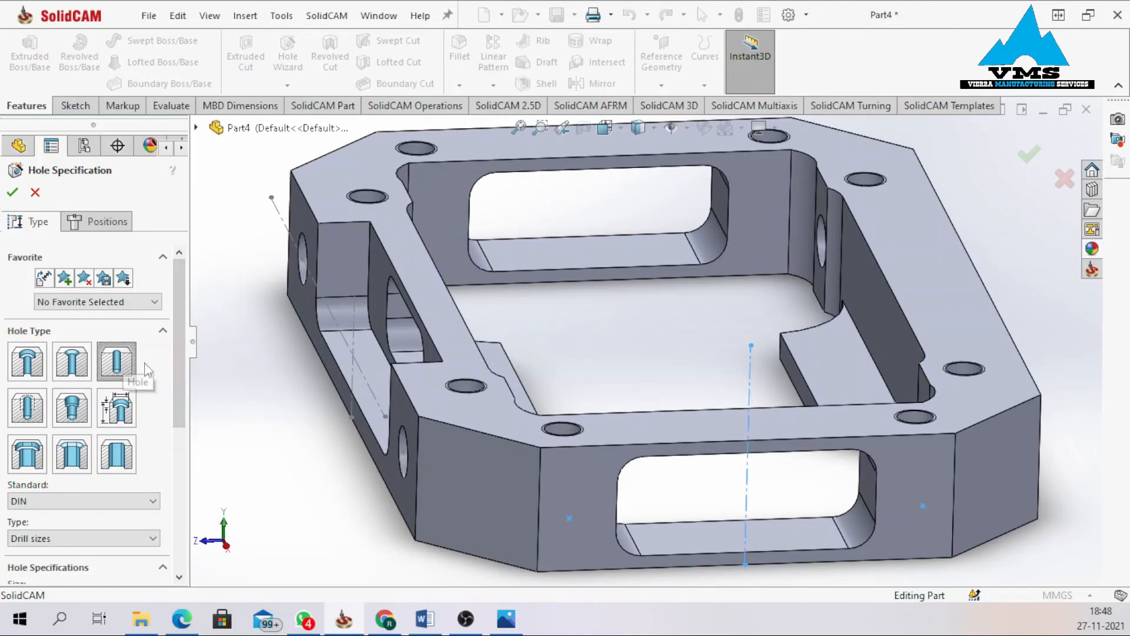
pyautogui.moveTo(171, 362); pyautogui.dragTo(185, 418)
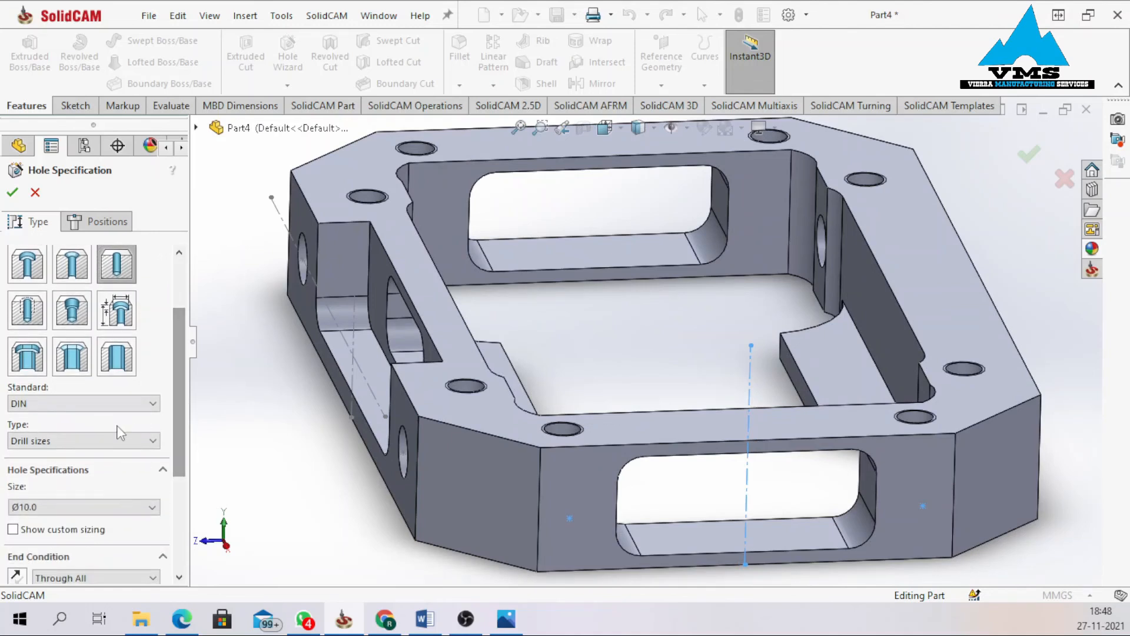
pyautogui.click(95, 506)
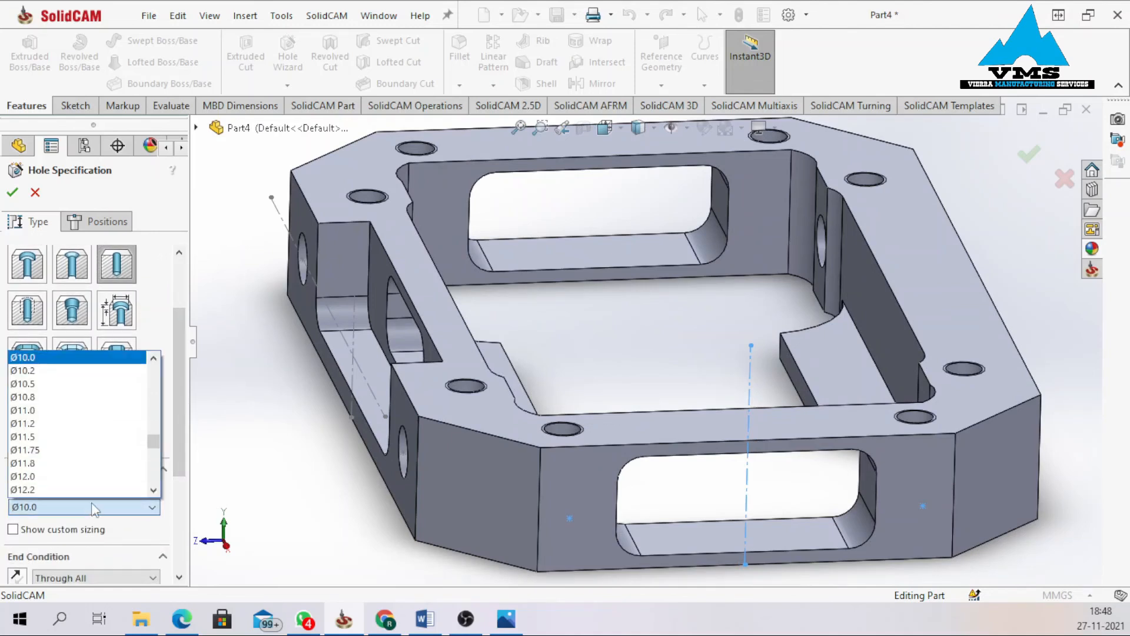
pyautogui.scroll(-1, 82, 433)
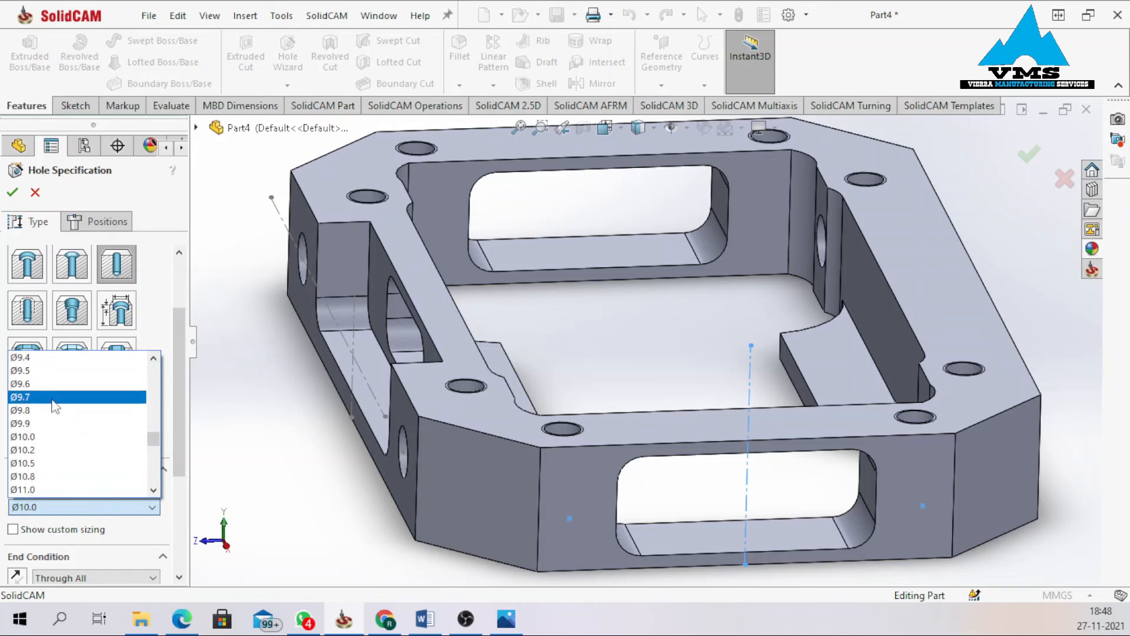
pyautogui.scroll(4, 55, 411)
pyautogui.scroll(1, 54, 411)
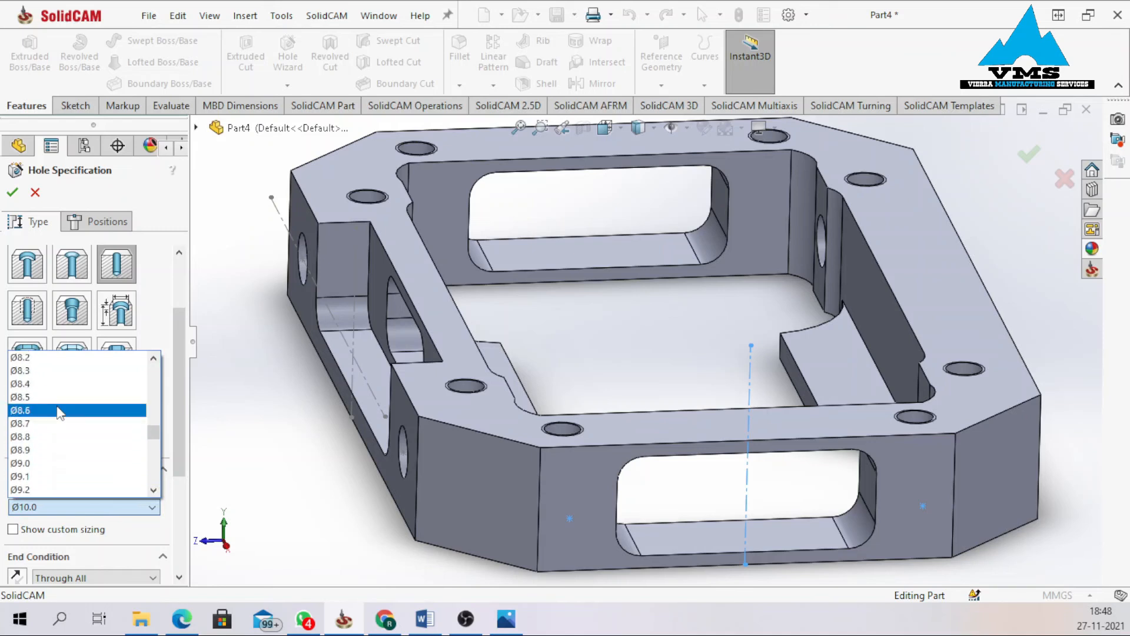
pyautogui.scroll(2, 59, 394)
pyautogui.click(59, 372)
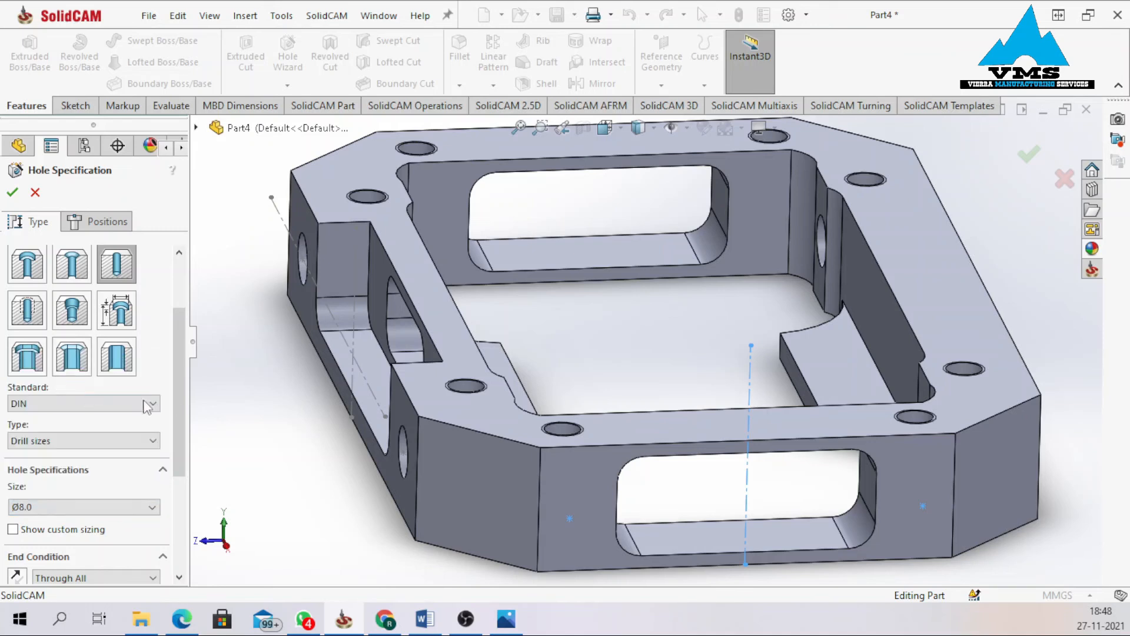
pyautogui.scroll(-3, 56, 312)
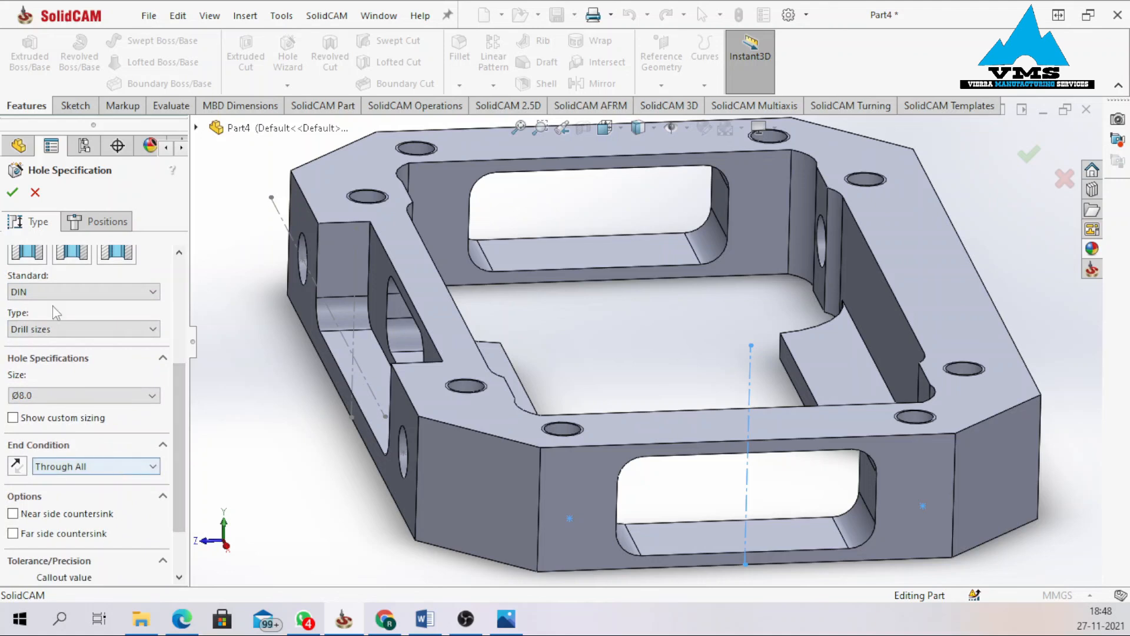
# Position the Ø8.0 holes on the two sketch points either side of the end face's window and finish the feature.
pyautogui.click(93, 229)
pyautogui.click(89, 366)
pyautogui.scroll(3, 779, 443)
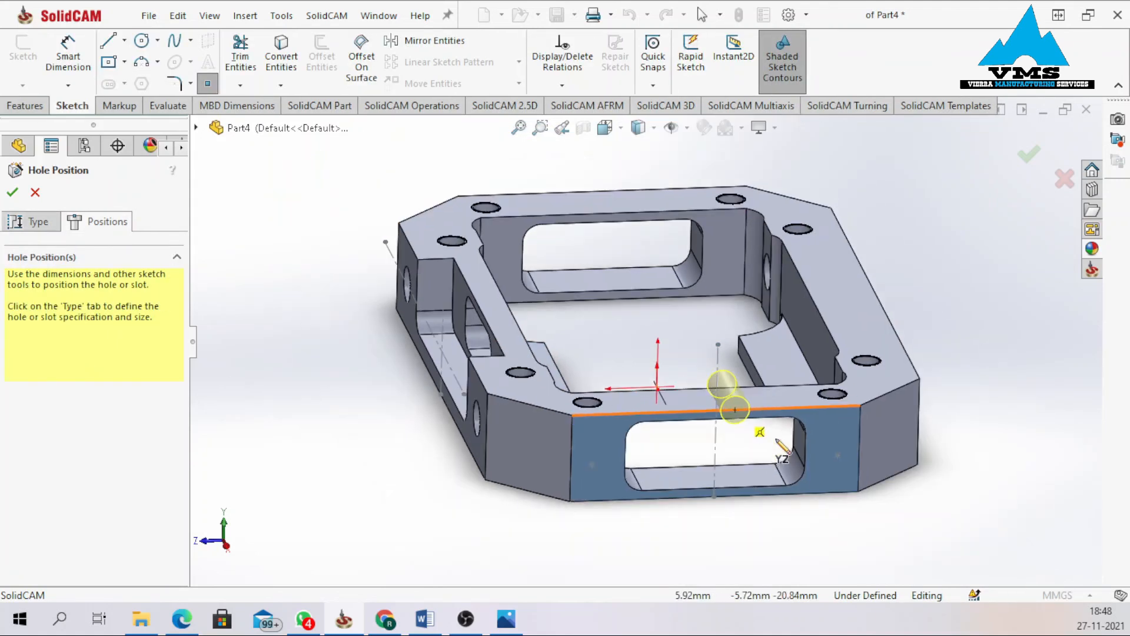
pyautogui.click(591, 464)
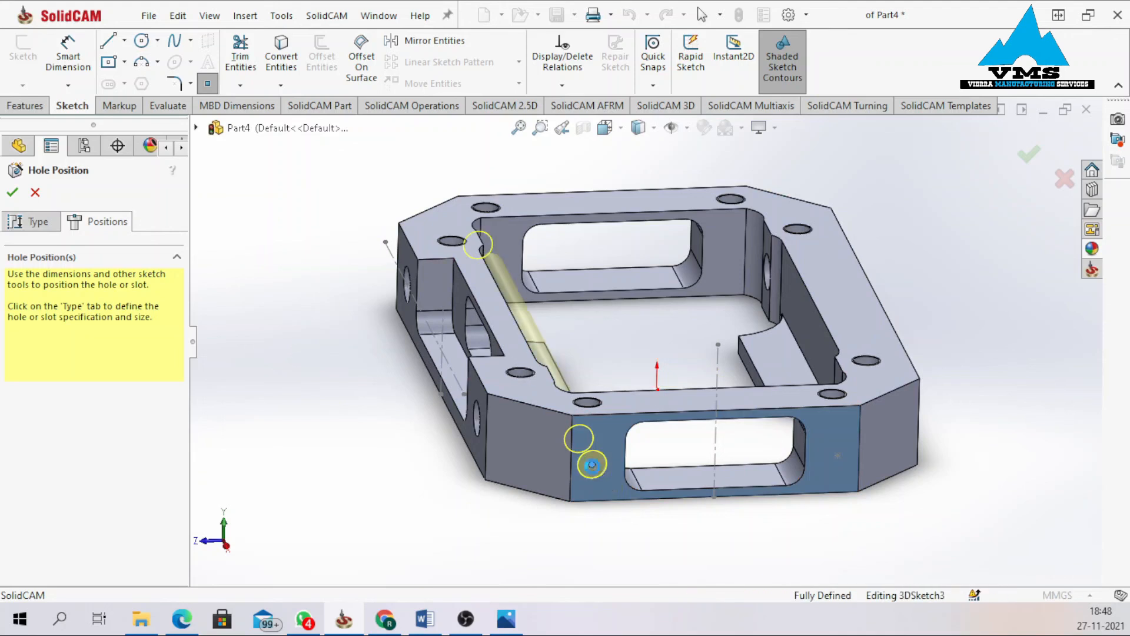
pyautogui.click(838, 457)
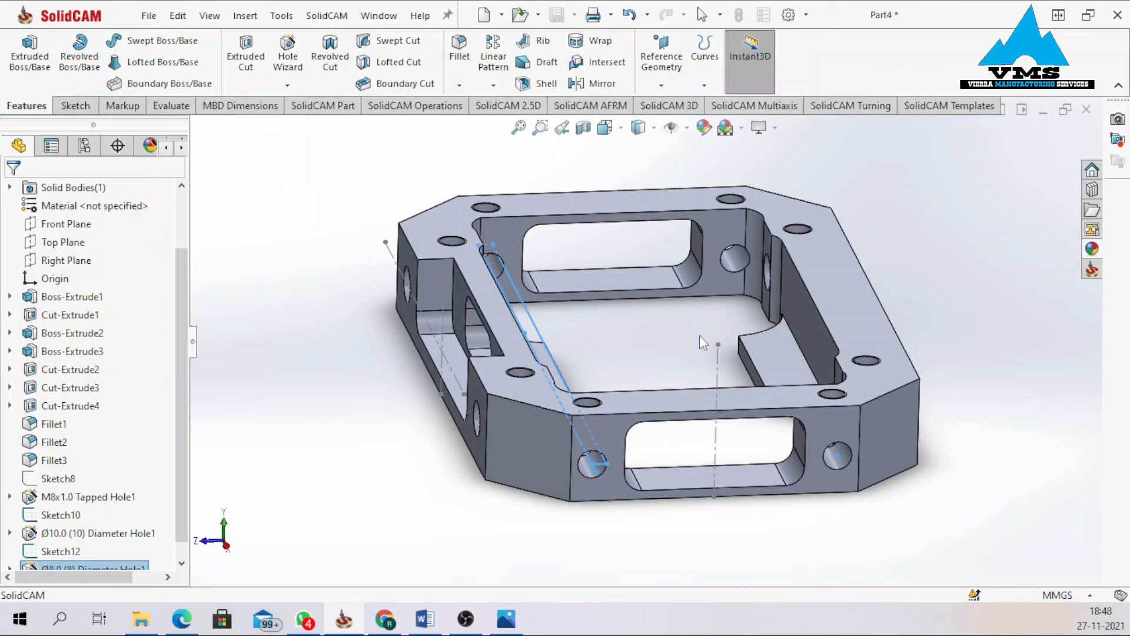
# Inspect the model from an angled view and compare it with the isometric and top views in the VMS PROJECT-1iii PDF.
pyautogui.scroll(3, 648, 349)
pyautogui.moveTo(648, 348); pyautogui.dragTo(824, 275, button='middle')
pyautogui.moveTo(651, 389); pyautogui.dragTo(634, 391, button='middle')
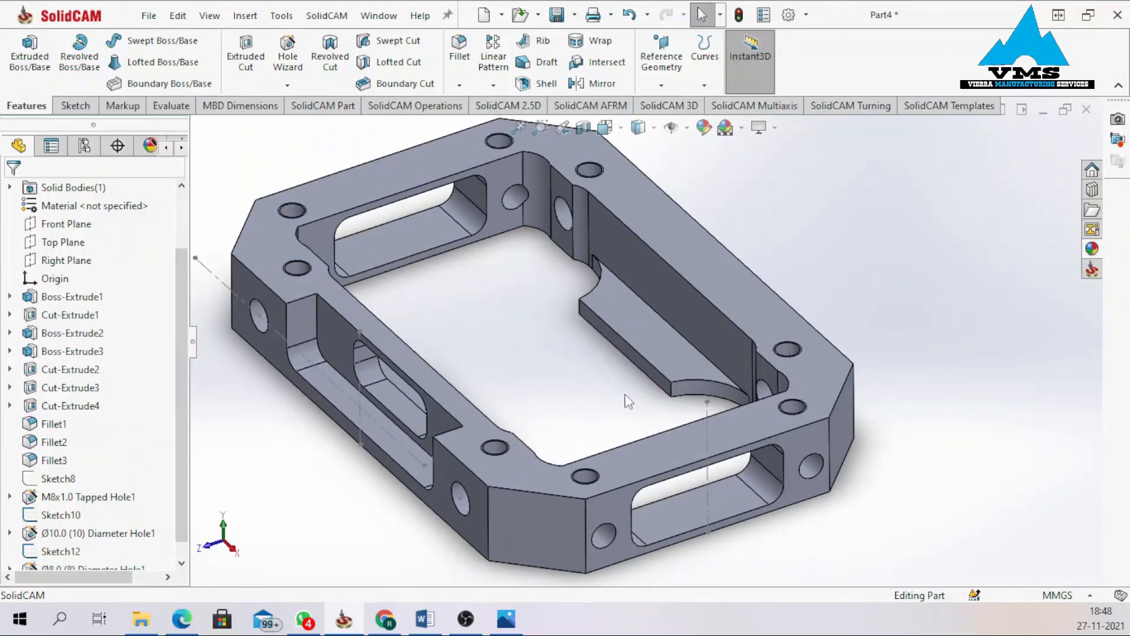
pyautogui.scroll(2, 625, 395)
pyautogui.moveTo(182, 618)
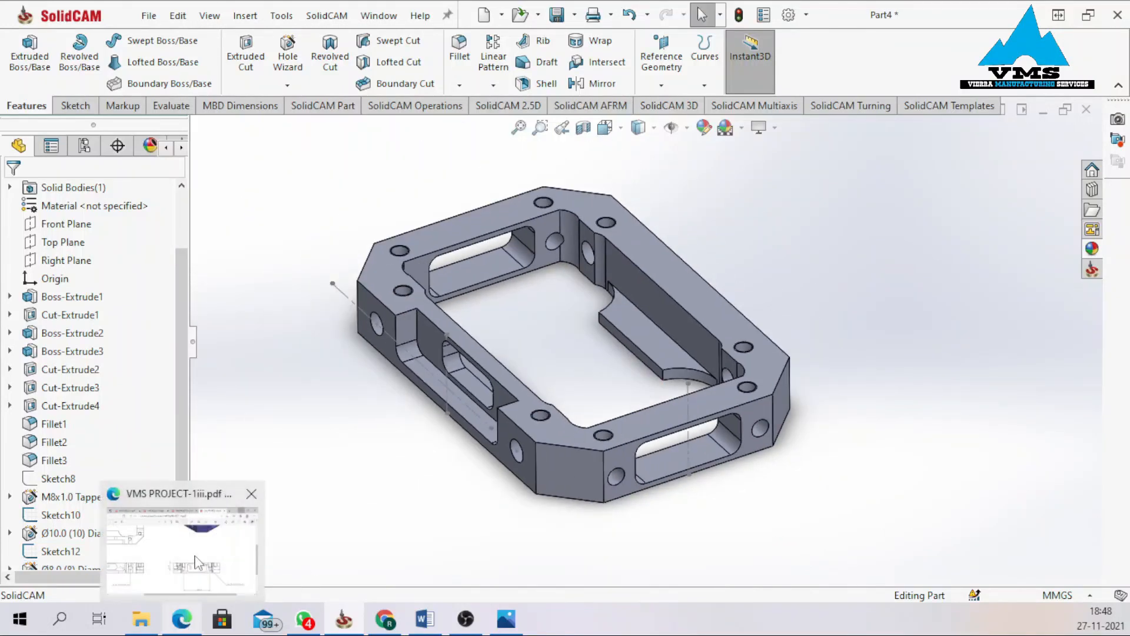
pyautogui.click(197, 560)
pyautogui.moveTo(541, 523); pyautogui.dragTo(454, 523)
pyautogui.scroll(-2, 558, 404)
pyautogui.scroll(3, 554, 397)
pyautogui.scroll(4, 558, 404)
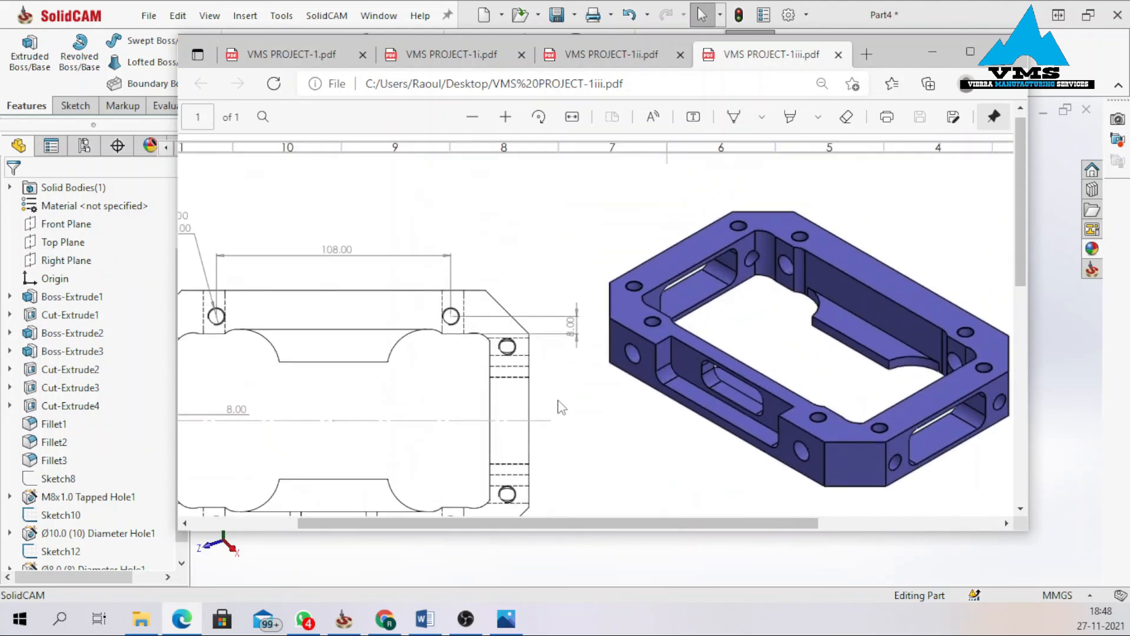
pyautogui.scroll(-2, 557, 407)
pyautogui.scroll(-1, 617, 344)
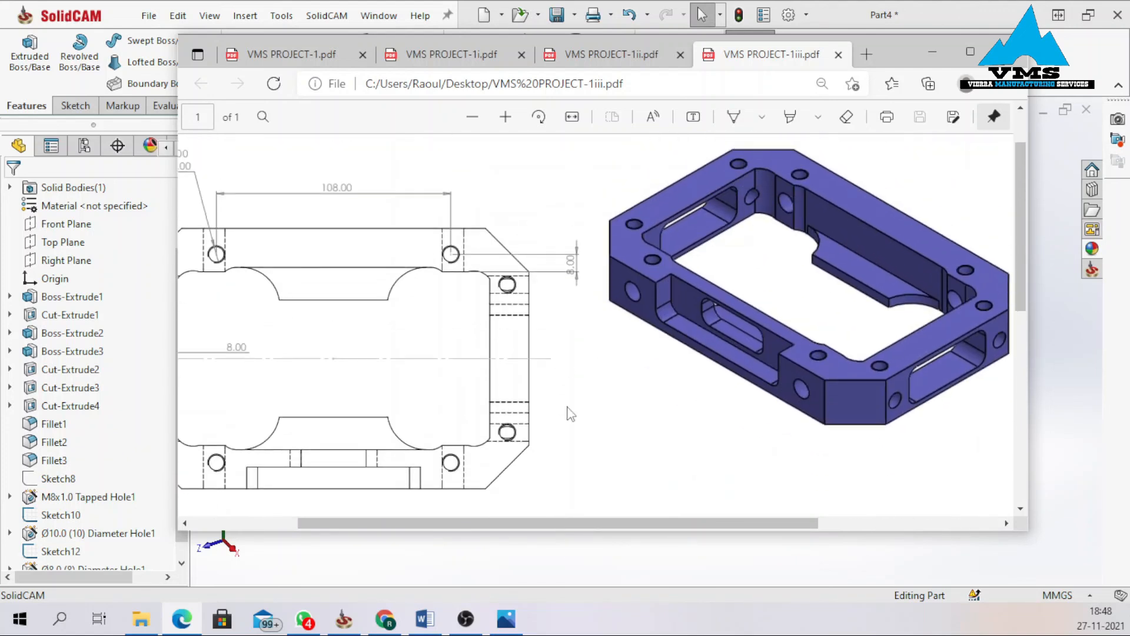
pyautogui.click(968, 54)
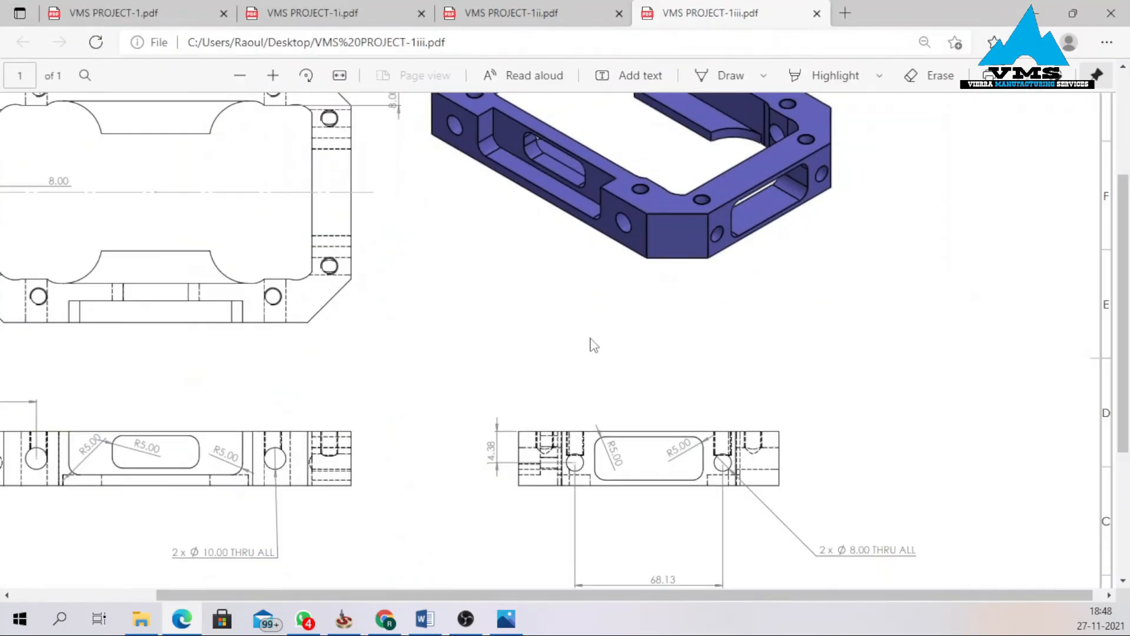
pyautogui.scroll(3, 593, 345)
pyautogui.moveTo(391, 595); pyautogui.dragTo(272, 595)
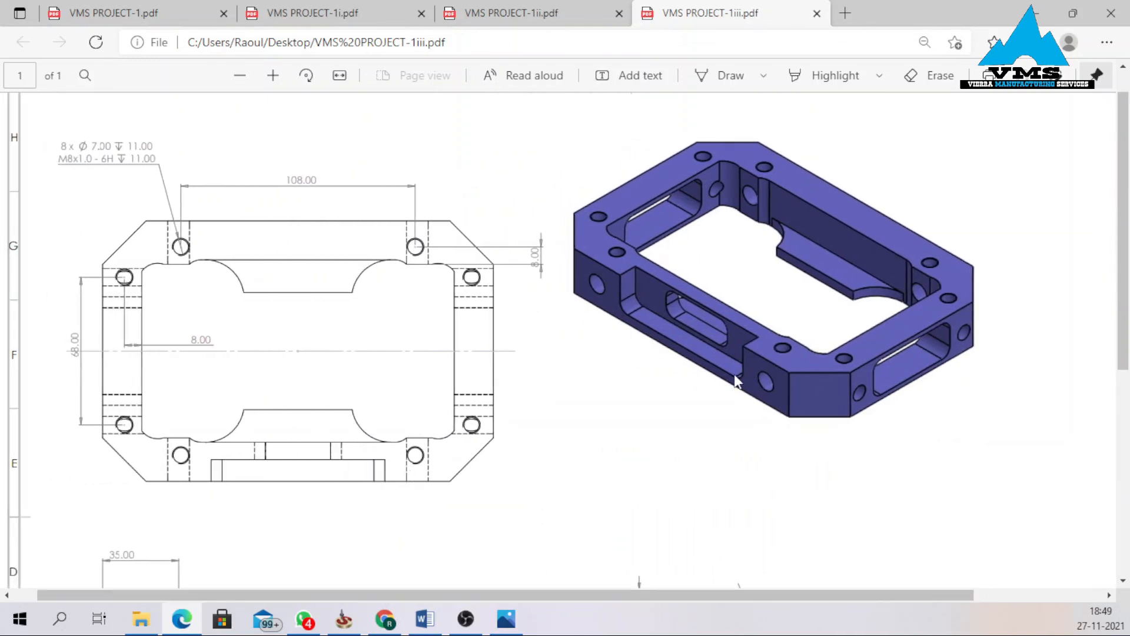
# Examine the drawing's title block for the material and finish specifications, then return to the part model.
pyautogui.scroll(-7, 660, 288)
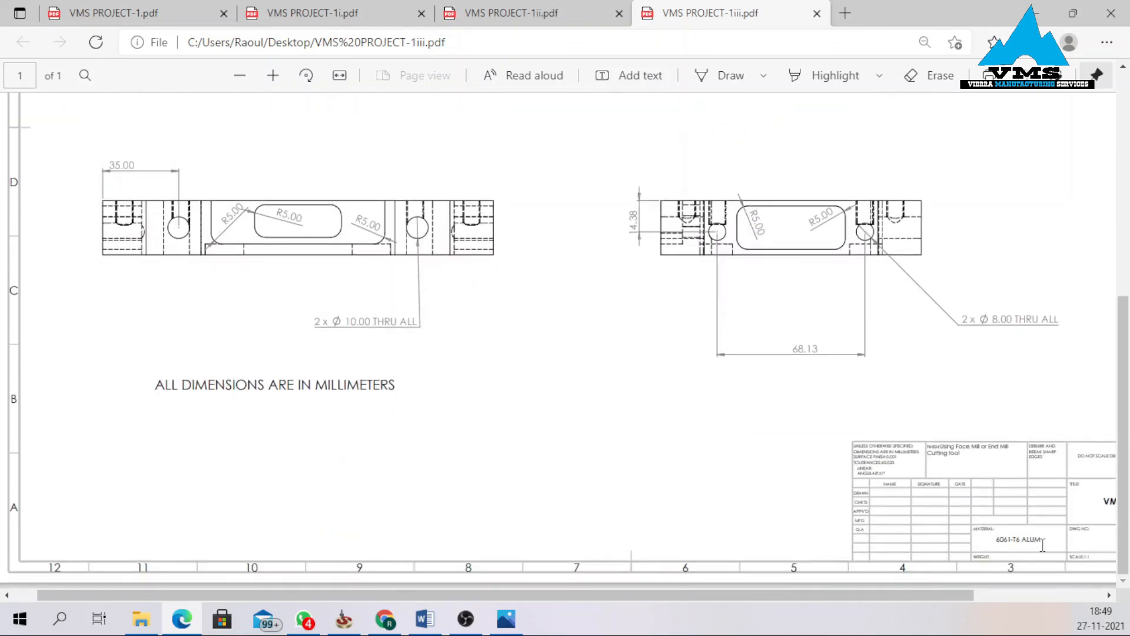
pyautogui.keyDown('ctrl'); pyautogui.scroll(5, 1043, 545); pyautogui.keyUp('ctrl')
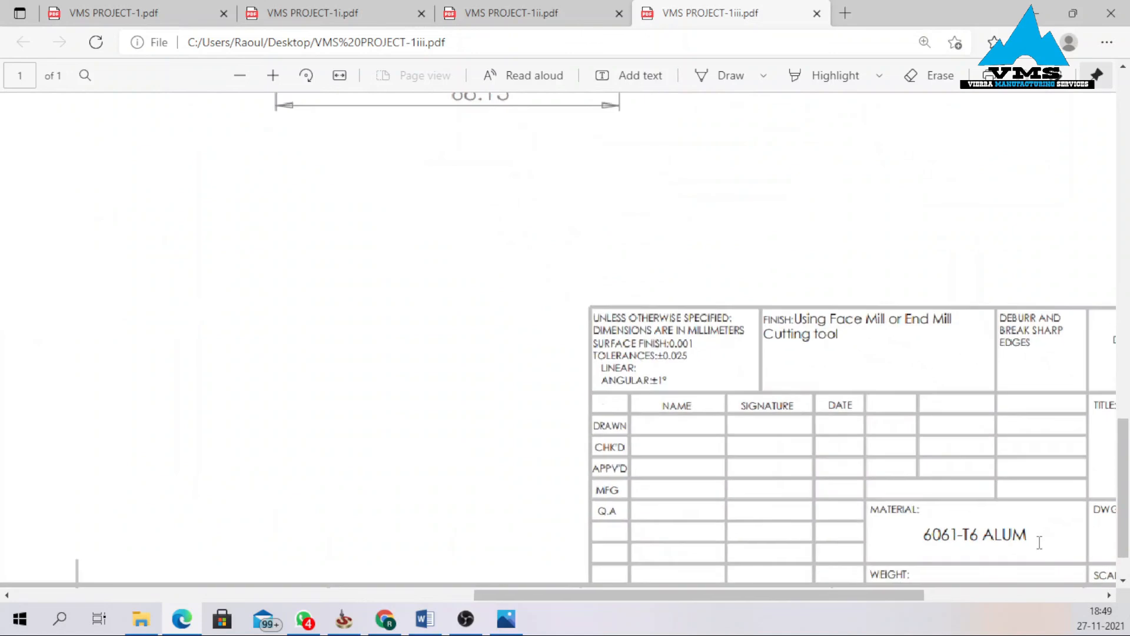
pyautogui.keyDown('ctrl'); pyautogui.scroll(4, 1039, 542); pyautogui.keyUp('ctrl')
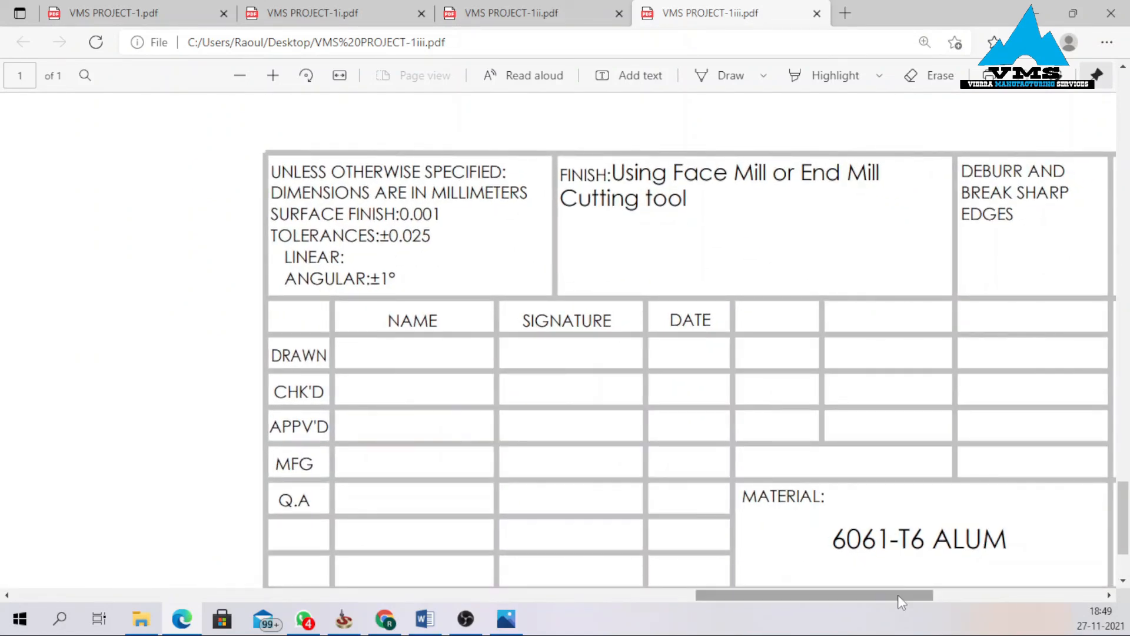
pyautogui.keyDown('ctrl'); pyautogui.scroll(-6, 895, 574); pyautogui.keyUp('ctrl')
pyautogui.keyDown('ctrl'); pyautogui.scroll(-7, 899, 528); pyautogui.keyUp('ctrl')
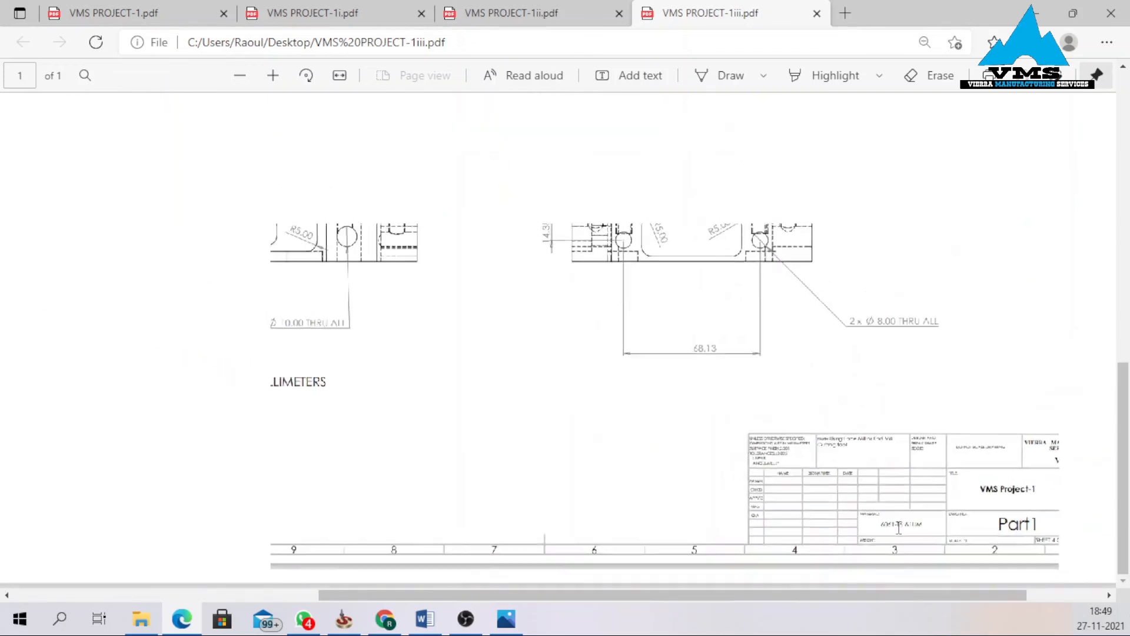
pyautogui.keyDown('ctrl'); pyautogui.scroll(-2, 899, 528); pyautogui.keyUp('ctrl')
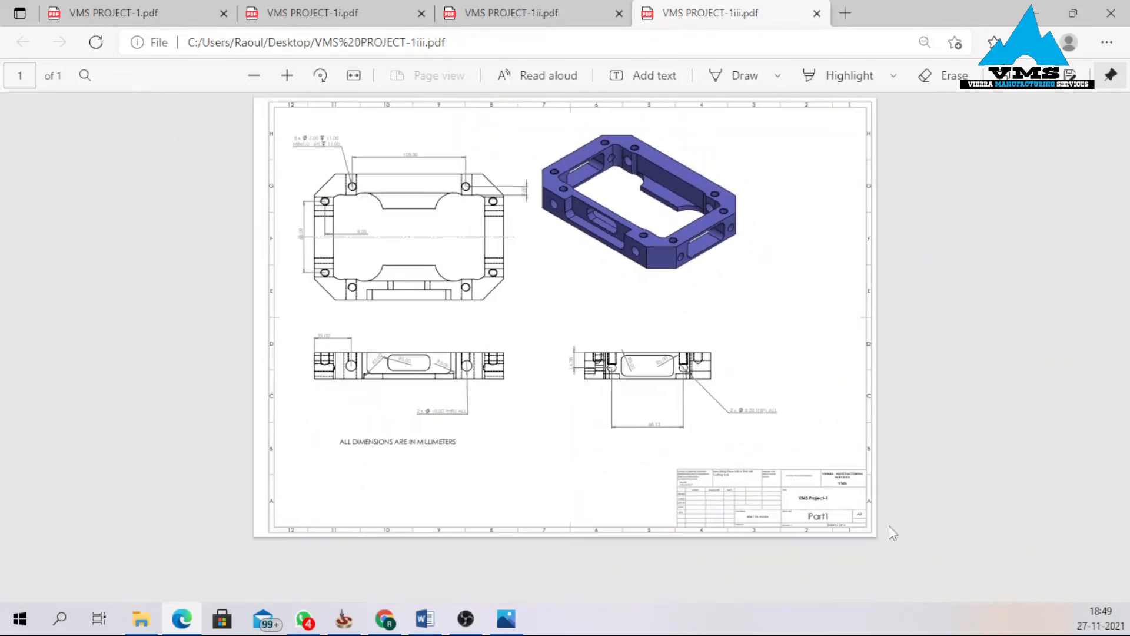
pyautogui.click(1044, 14)
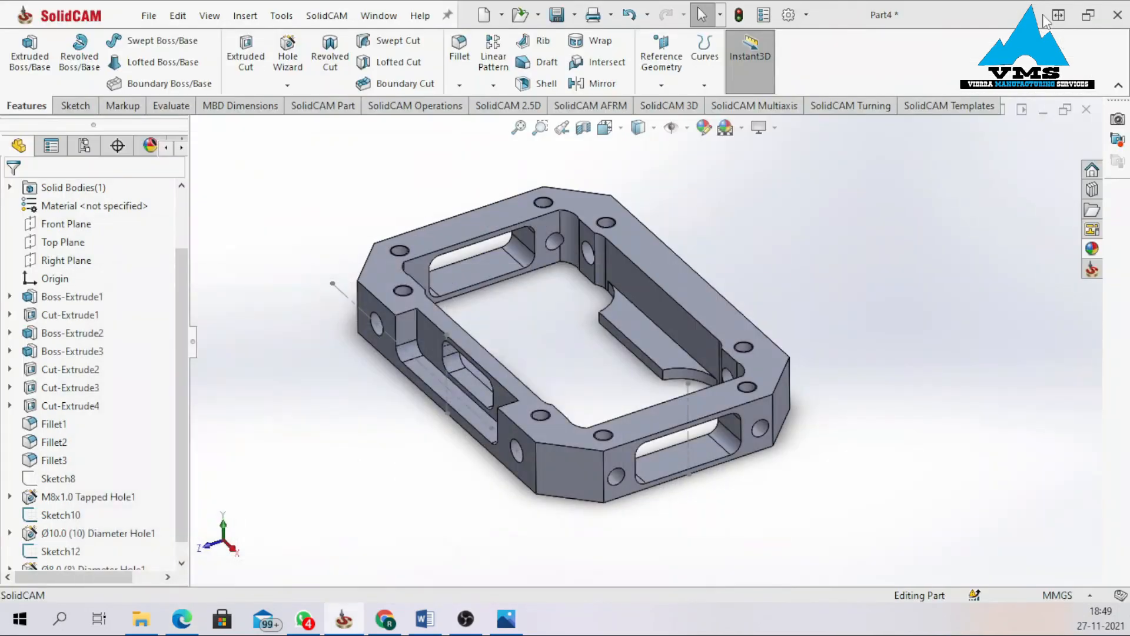
# Search the material library for 6061 and apply the aluminium alloy 6061-T6 (SS) to the part.
pyautogui.scroll(1, 397, 323)
pyautogui.moveTo(175, 329); pyautogui.dragTo(178, 271)
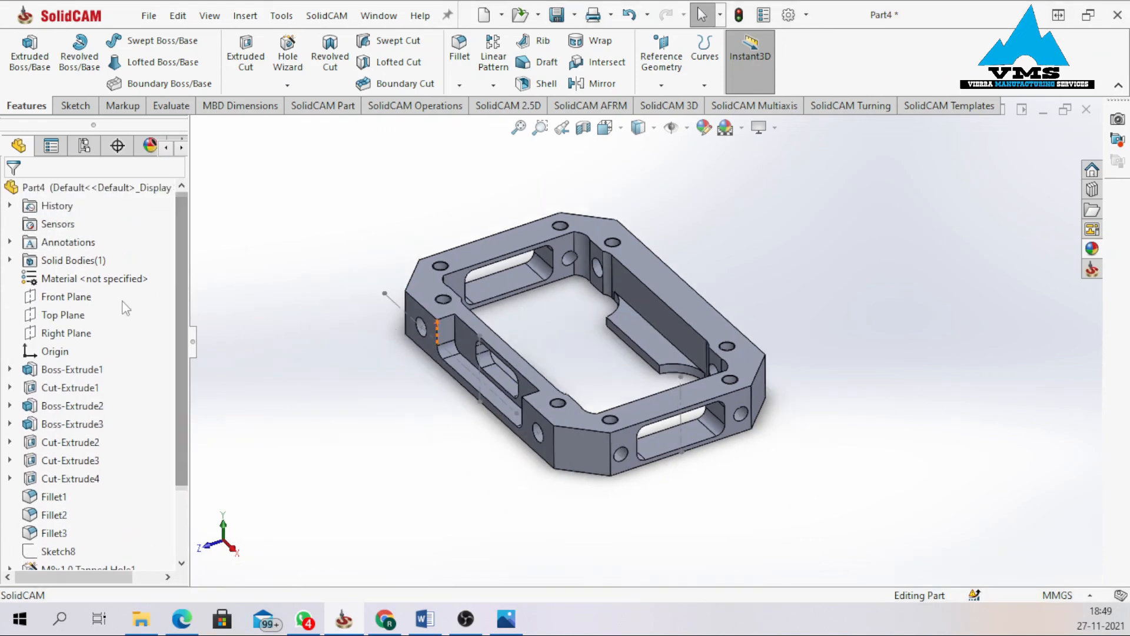
pyautogui.click(89, 288)
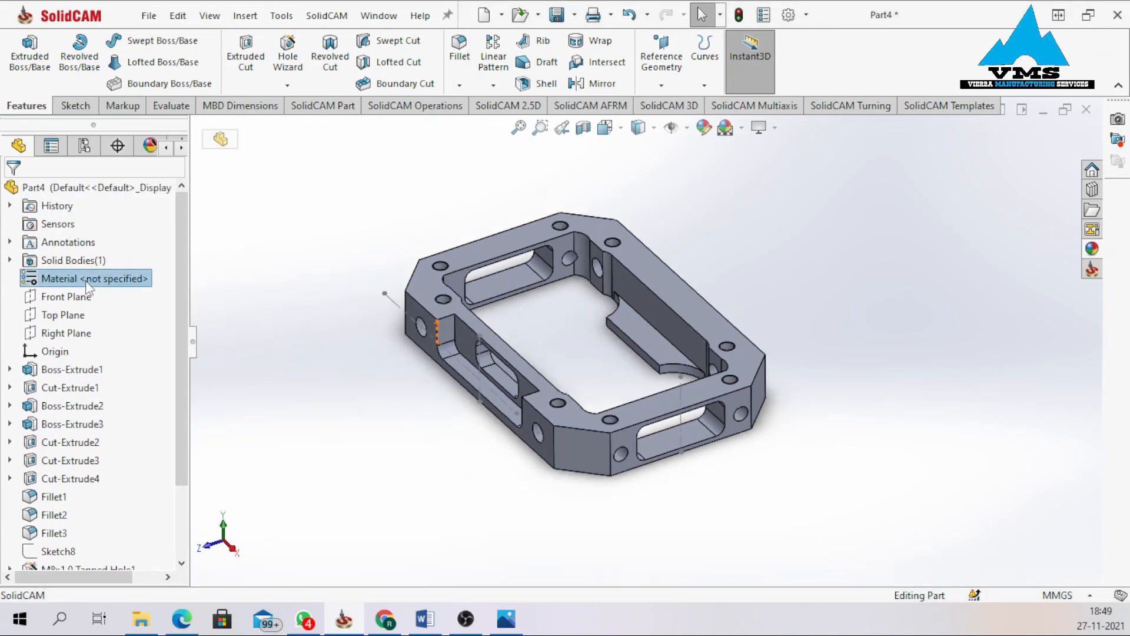
pyautogui.rightClick(89, 287)
pyautogui.click(155, 246)
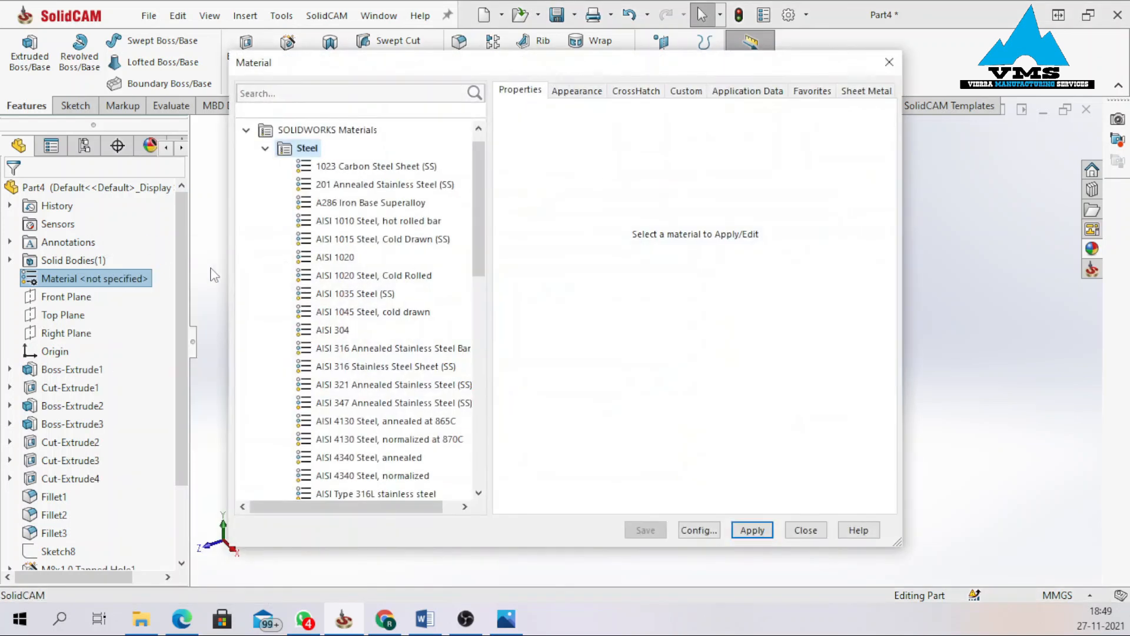
pyautogui.click(390, 94)
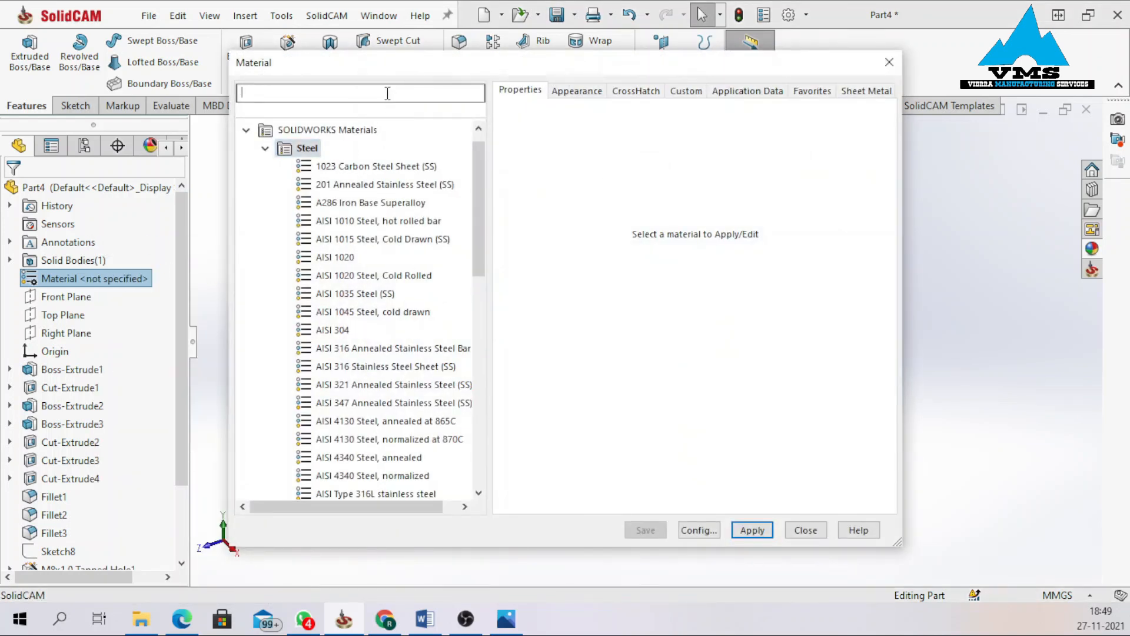
pyautogui.write('60')
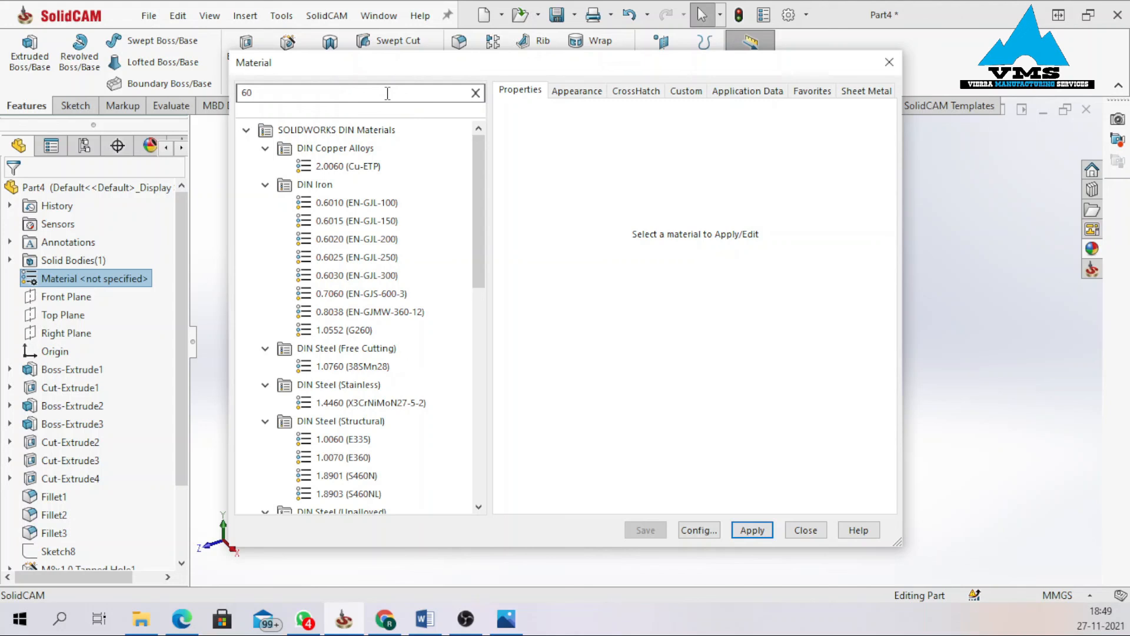
pyautogui.write('61')
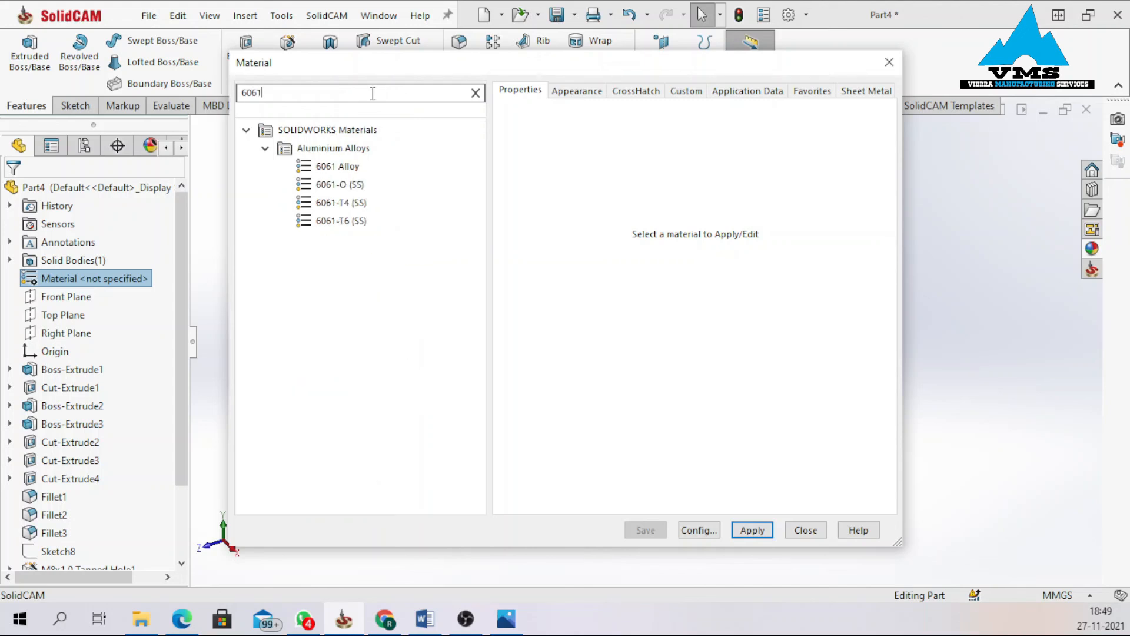
pyautogui.click(342, 221)
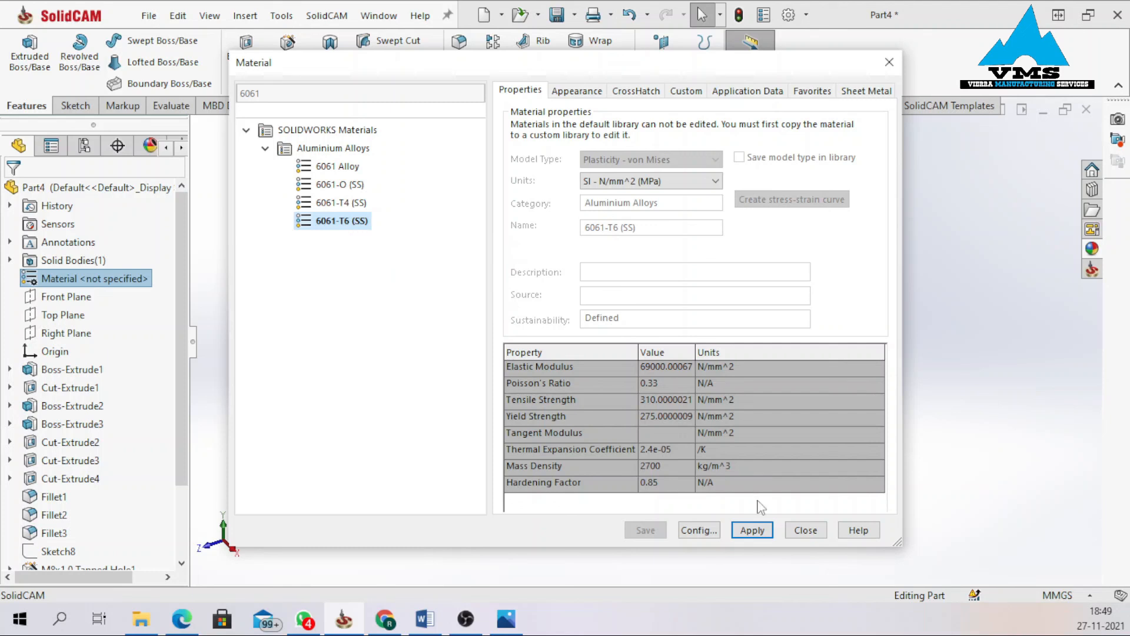
pyautogui.click(762, 536)
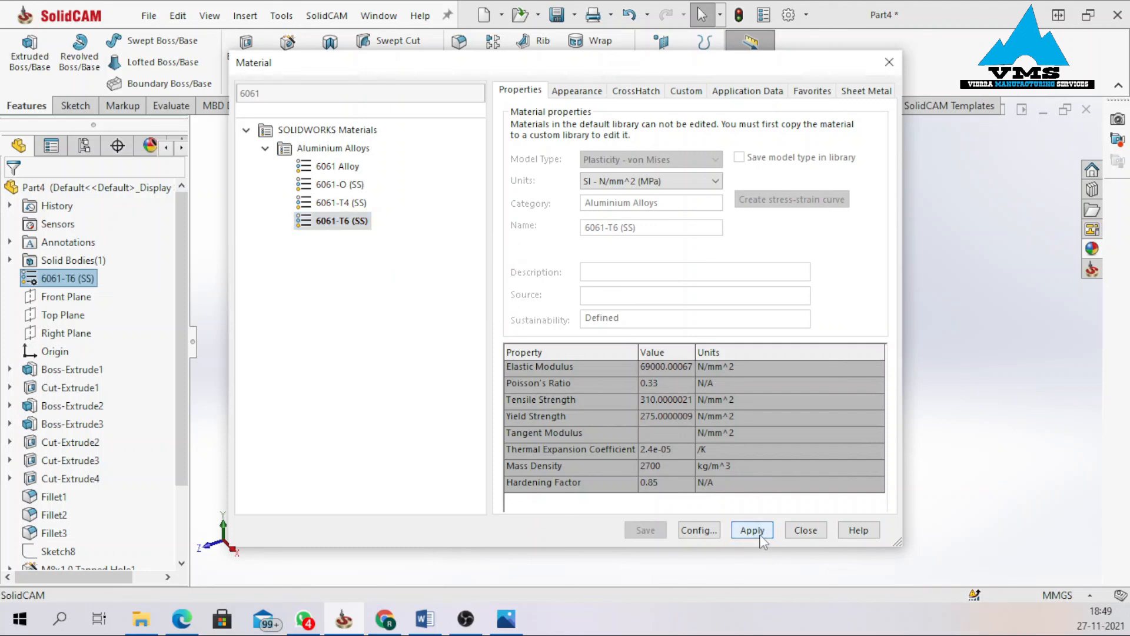
pyautogui.click(820, 531)
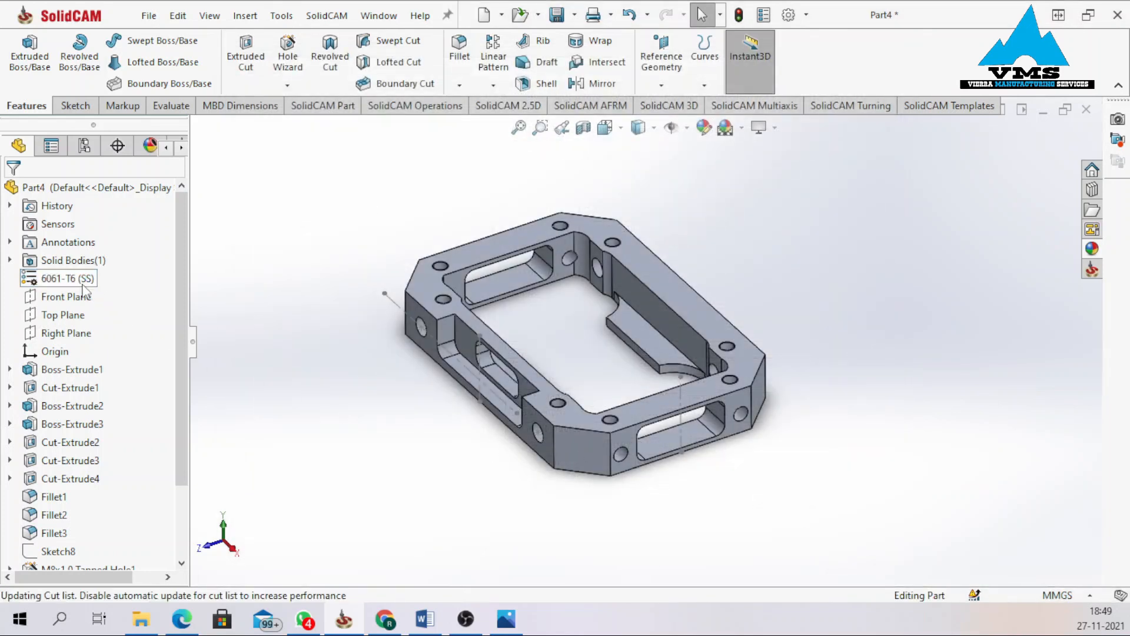
pyautogui.moveTo(545, 328); pyautogui.dragTo(622, 373, button='middle')
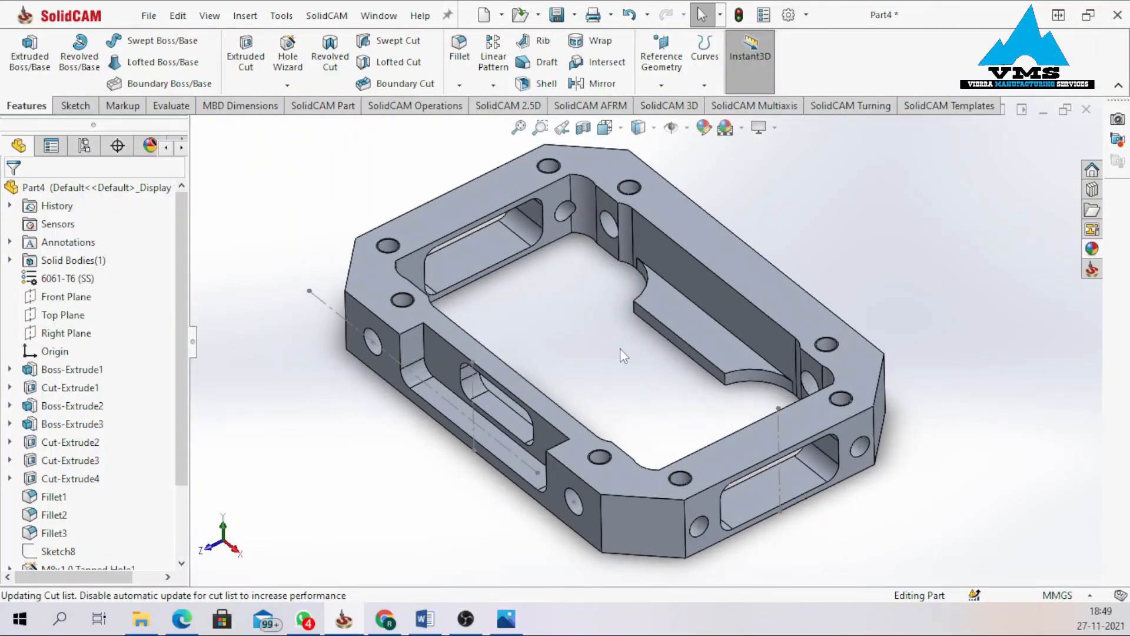
# Open the appearance settings for the frame's solid body and check the model colour in the VMS PROJECT-1iii PDF's isometric view.
pyautogui.click(372, 293)
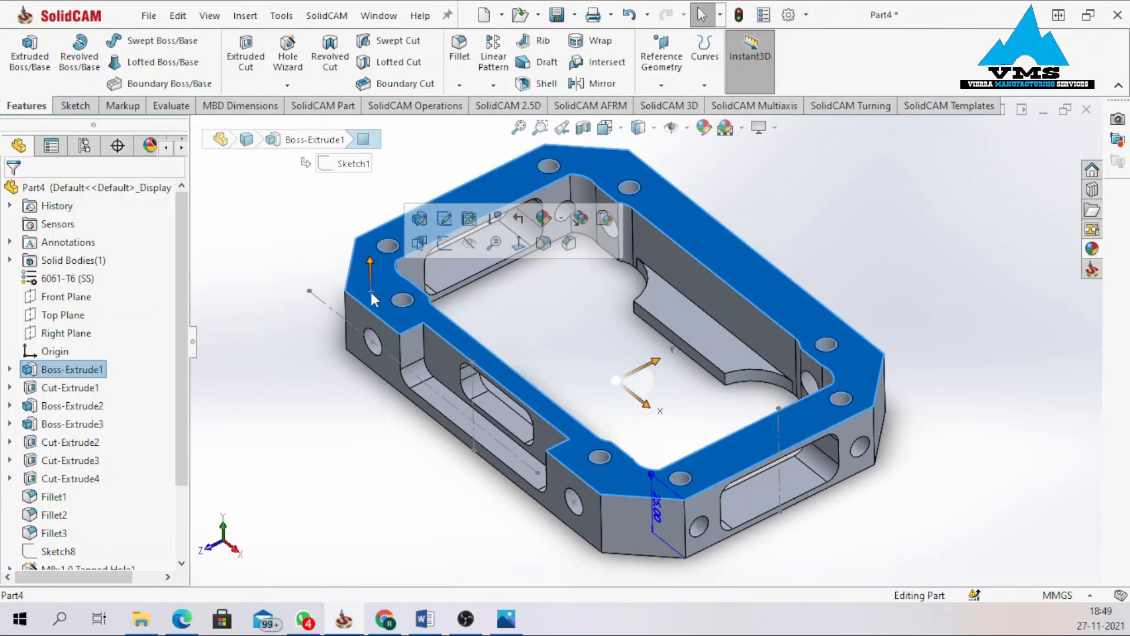
pyautogui.click(544, 221)
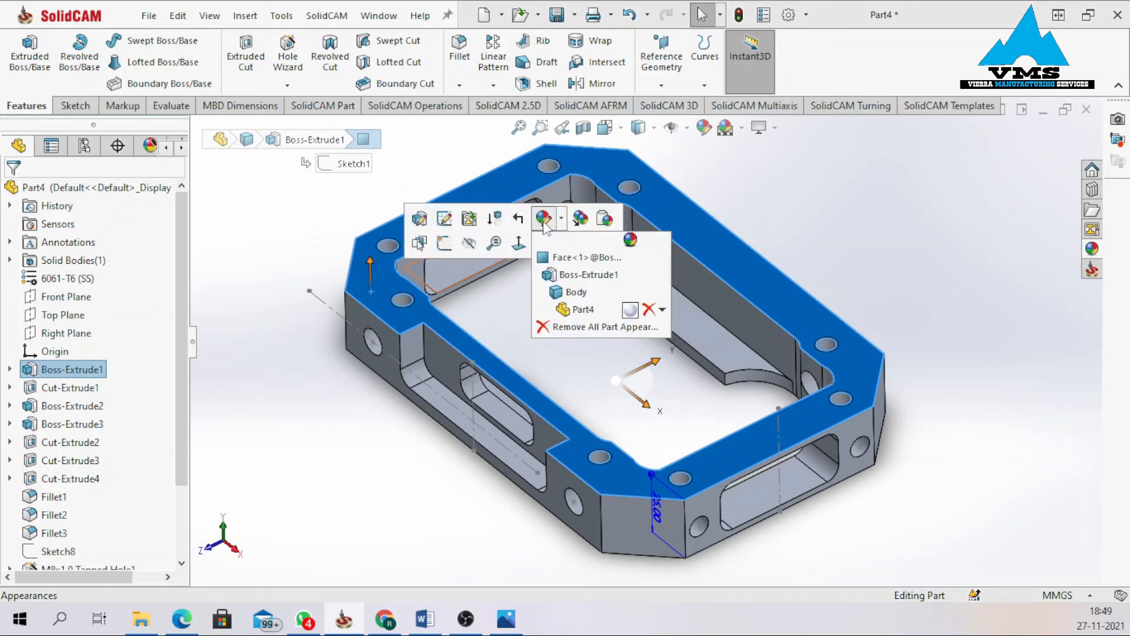
pyautogui.click(580, 293)
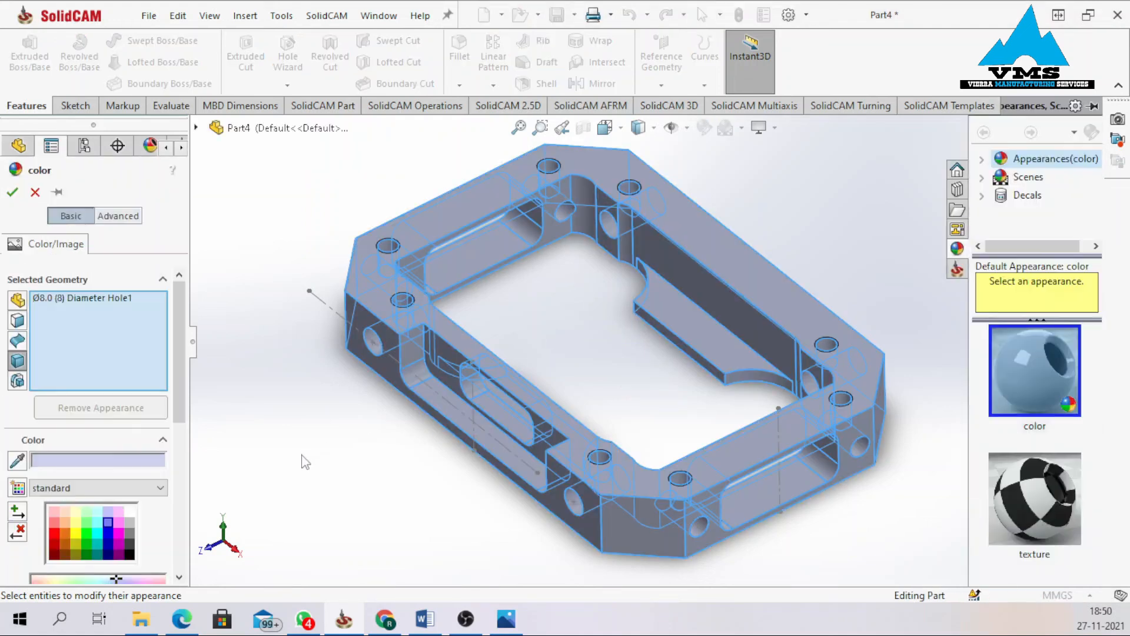
pyautogui.moveTo(182, 619)
pyautogui.click(218, 546)
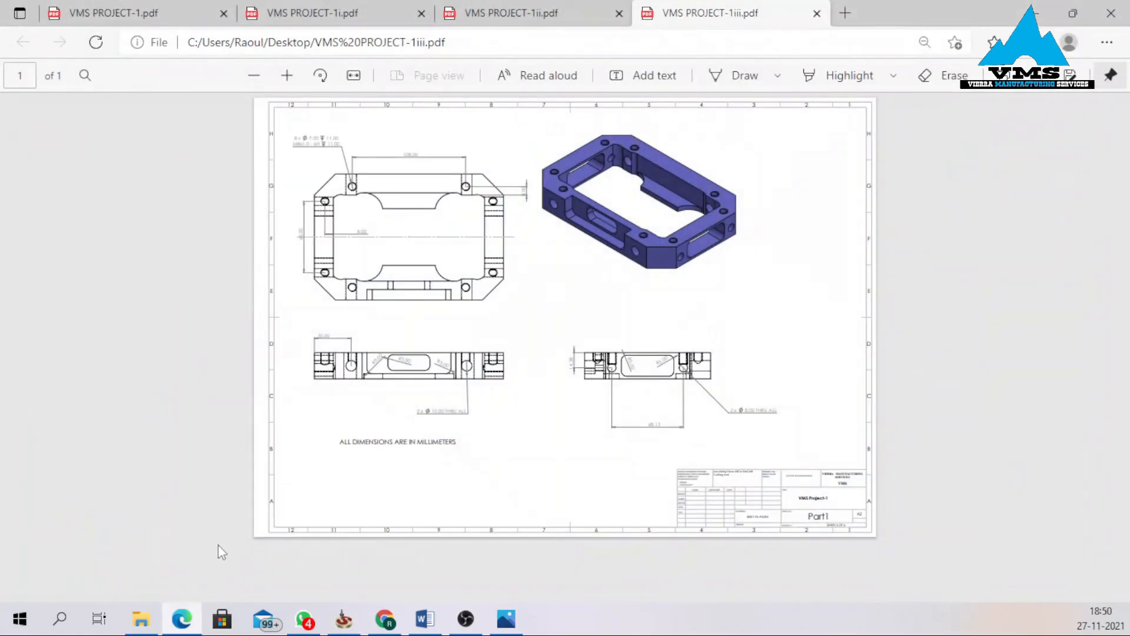
pyautogui.click(1035, 13)
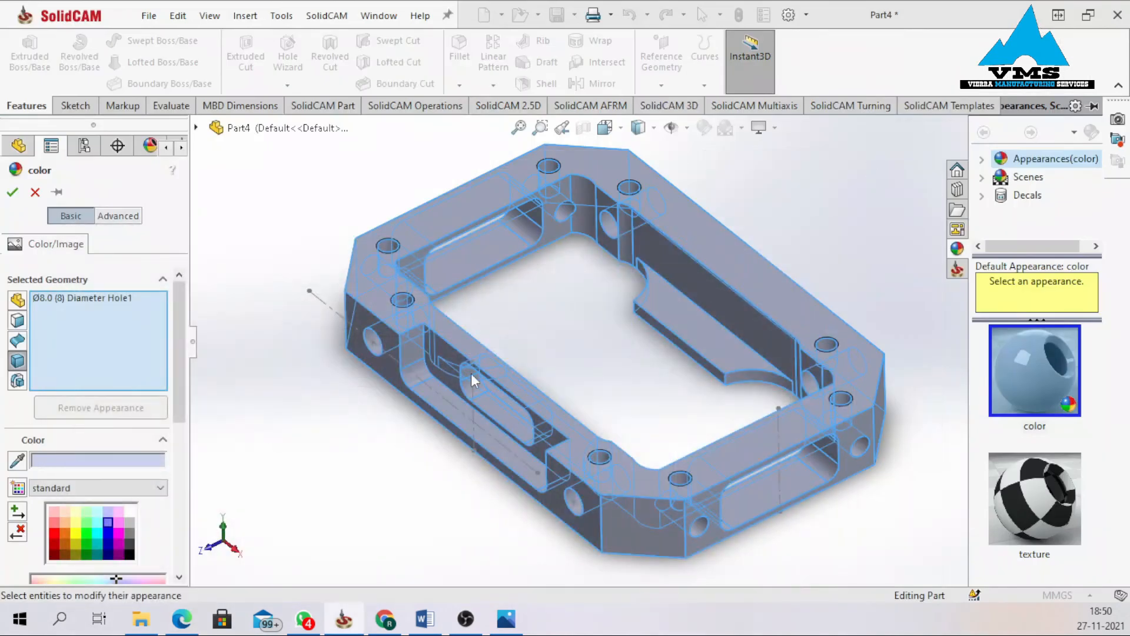
# Colour the whole frame body blue-violet from the standard palette and accept the appearance.
pyautogui.click(111, 528)
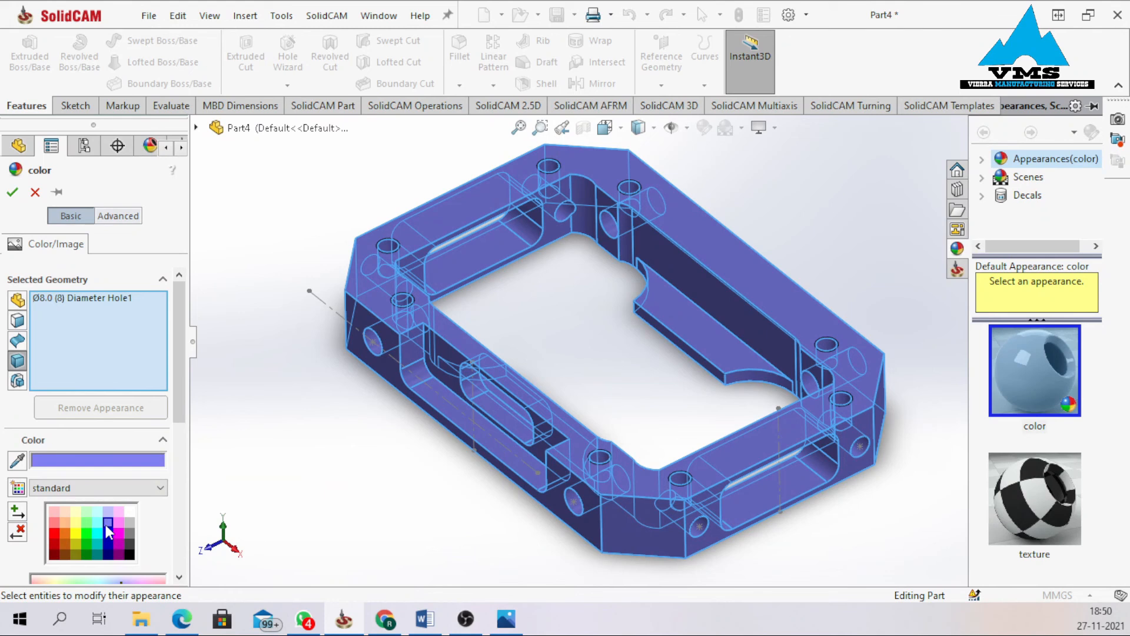
pyautogui.click(12, 192)
pyautogui.moveTo(332, 435); pyautogui.dragTo(717, 398, button='middle')
pyautogui.moveTo(718, 398); pyautogui.dragTo(696, 361, button='middle')
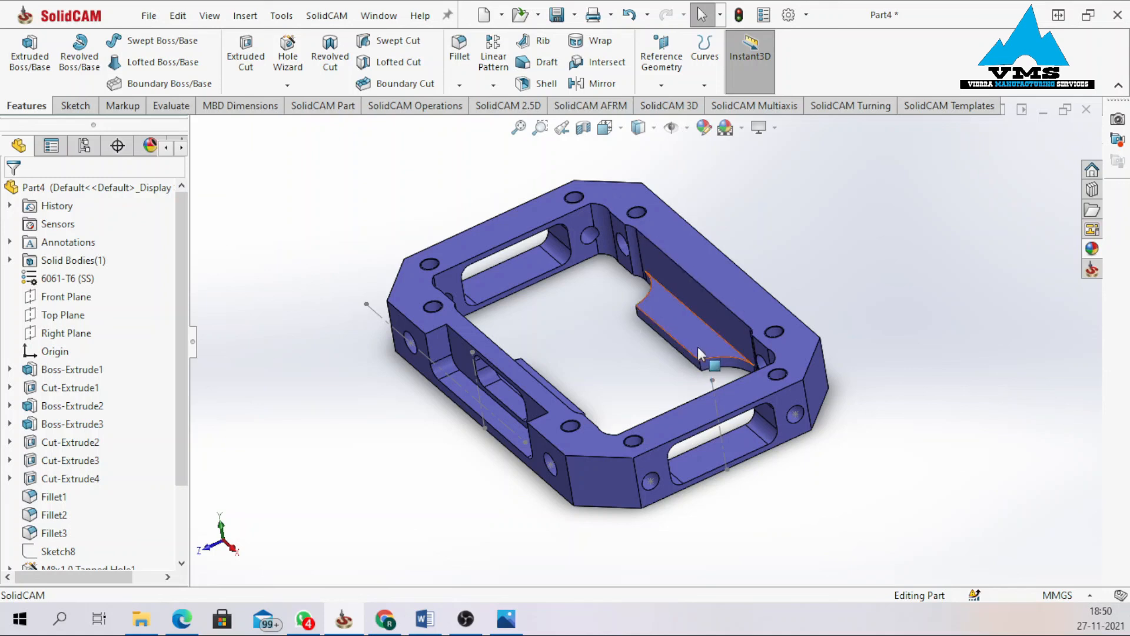
pyautogui.scroll(-2, 677, 384)
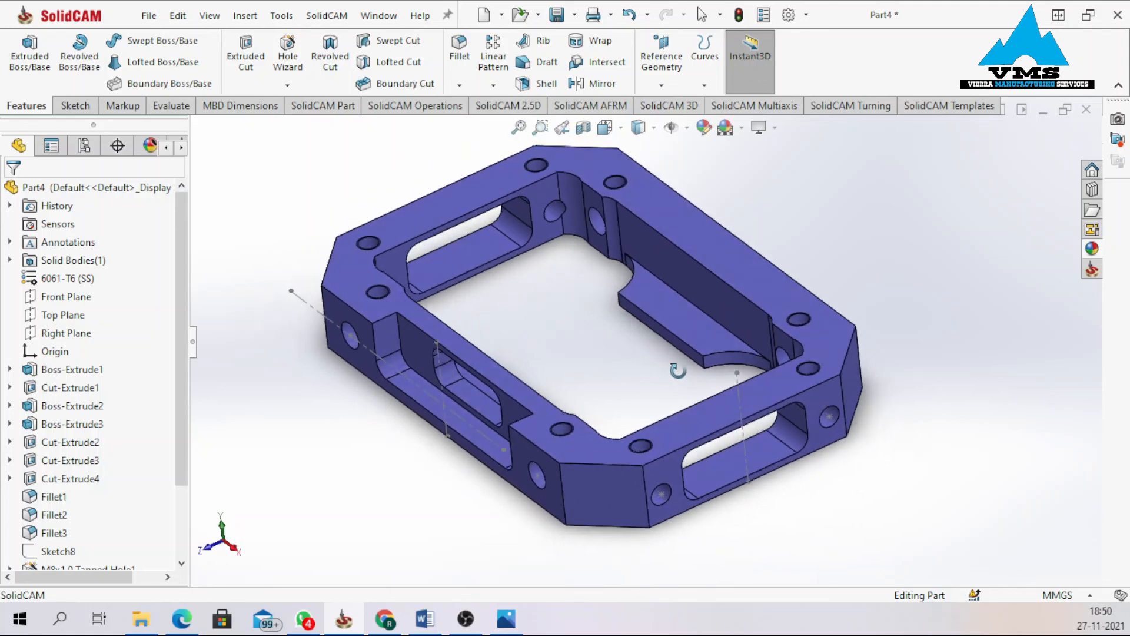